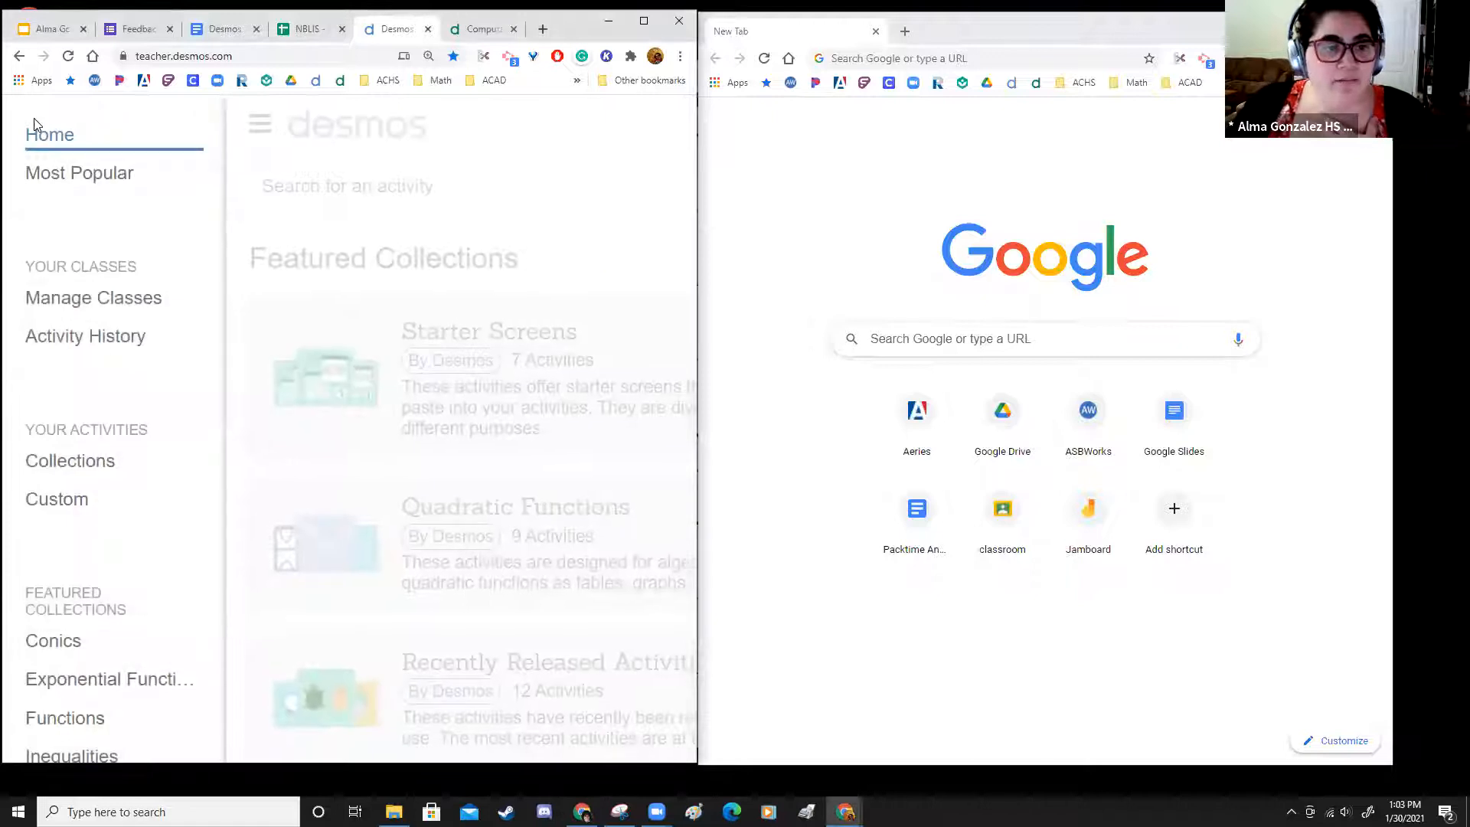
# - Narrow the blank browser window from its inner edge and place it beside the Desmos window with a gap between them
pyautogui.click(958, 28)
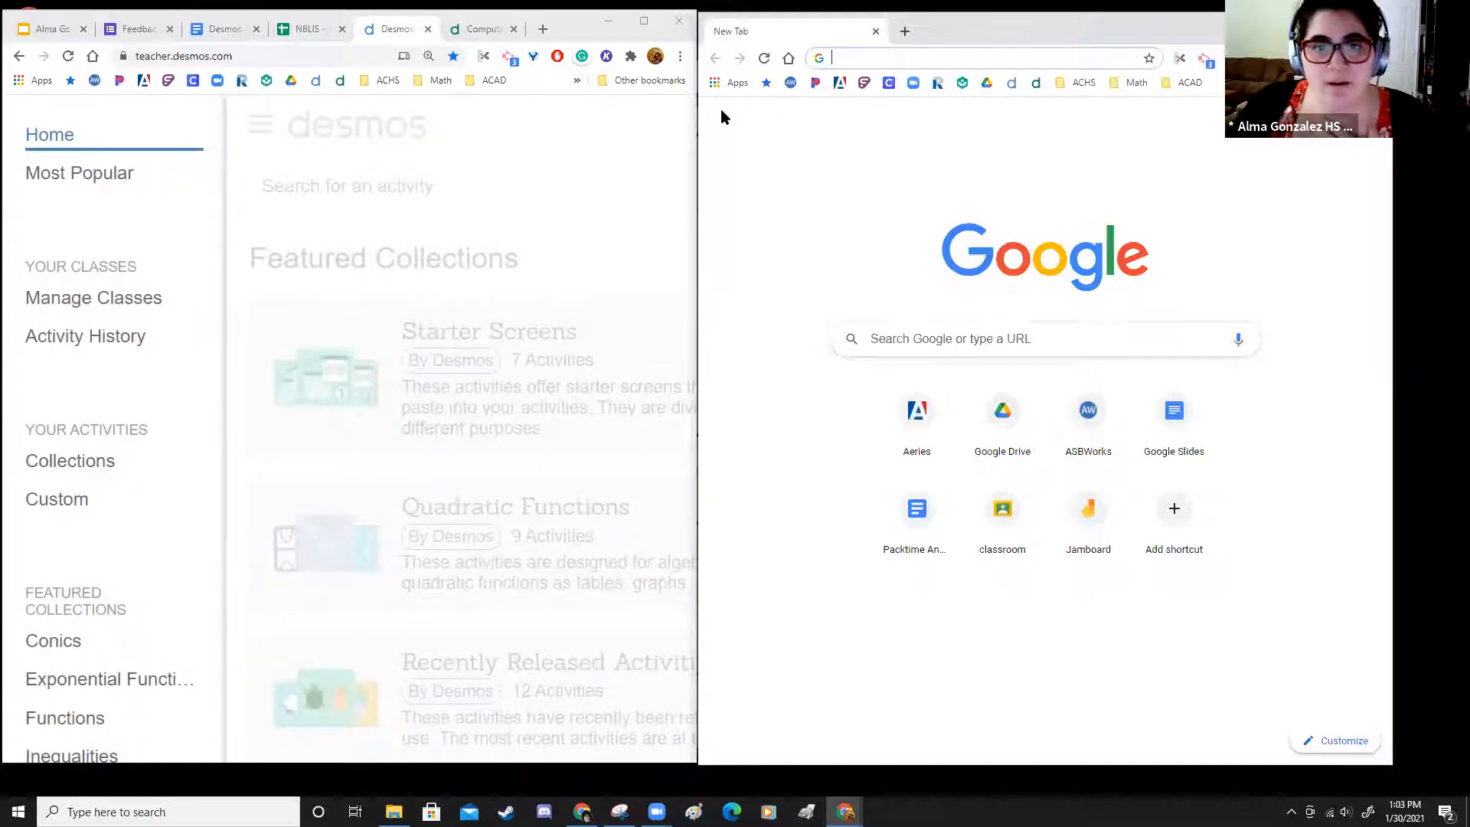
pyautogui.moveTo(1002, 37); pyautogui.dragTo(1090, 42)
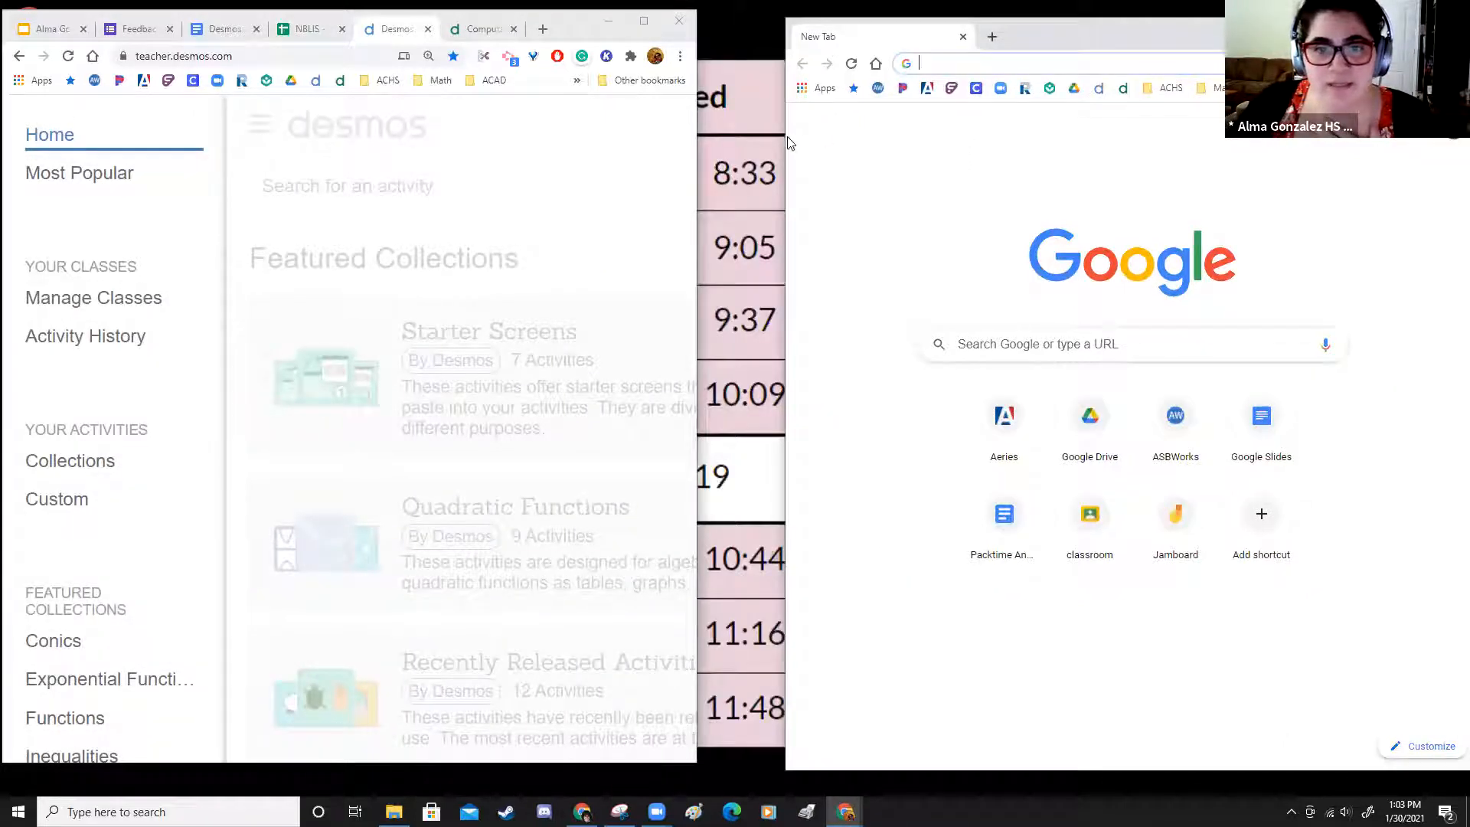
pyautogui.moveTo(785, 136); pyautogui.dragTo(1037, 136)
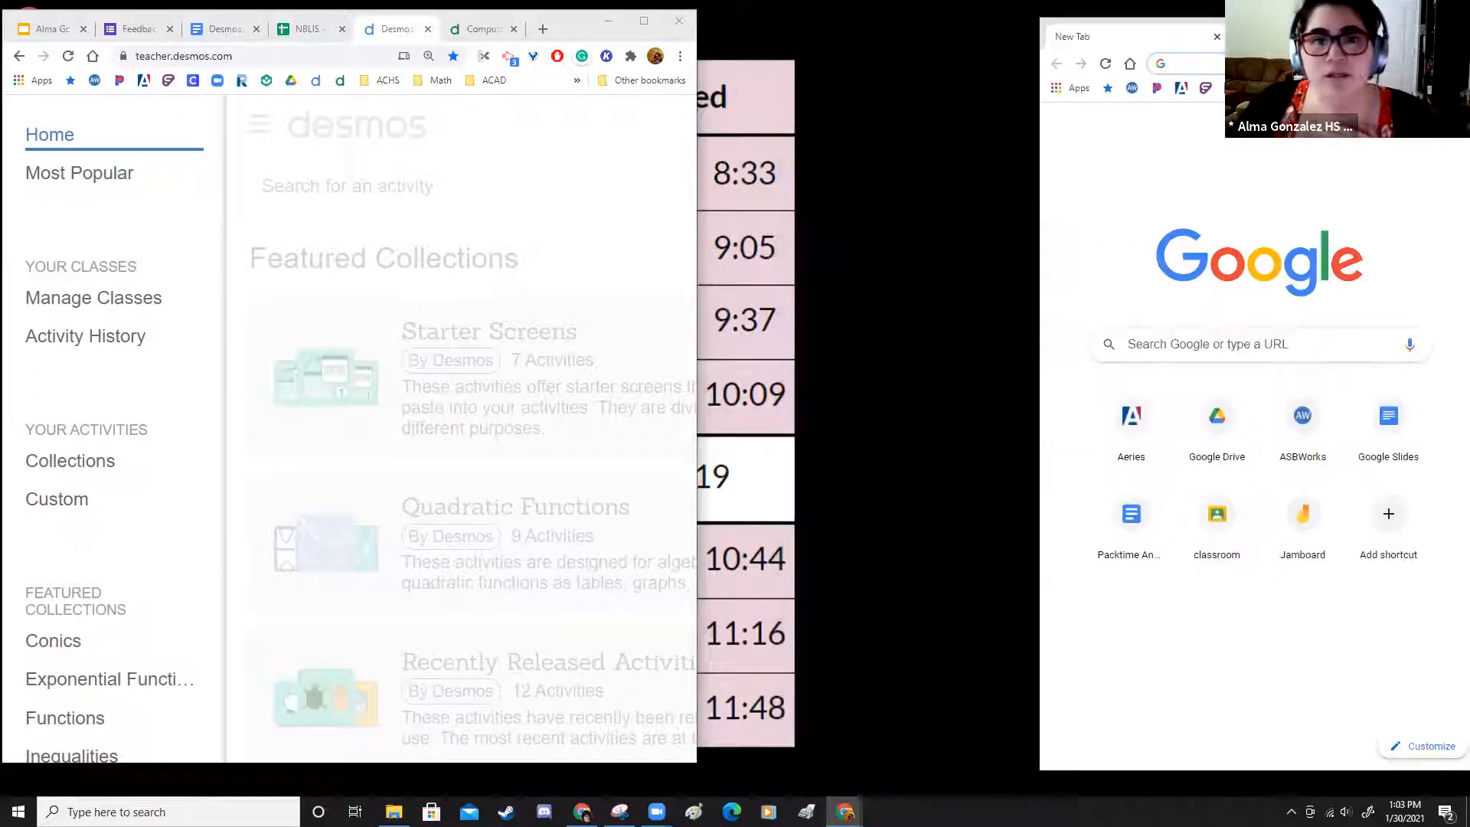
pyautogui.moveTo(1281, 36); pyautogui.dragTo(1215, 34)
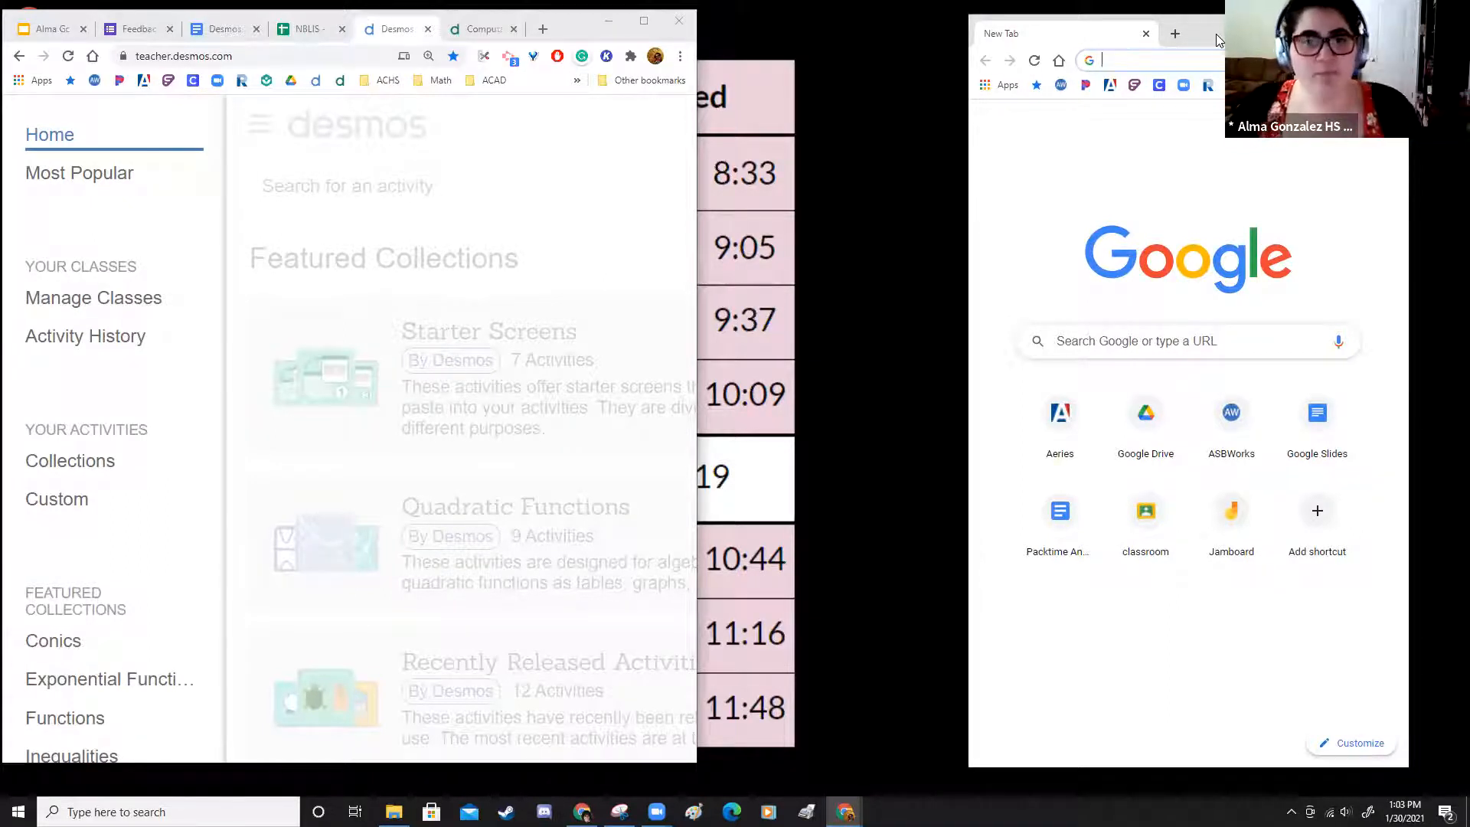
# - Shift the Desmos window slightly and widen it until it meets the blank browser window
pyautogui.click(574, 36)
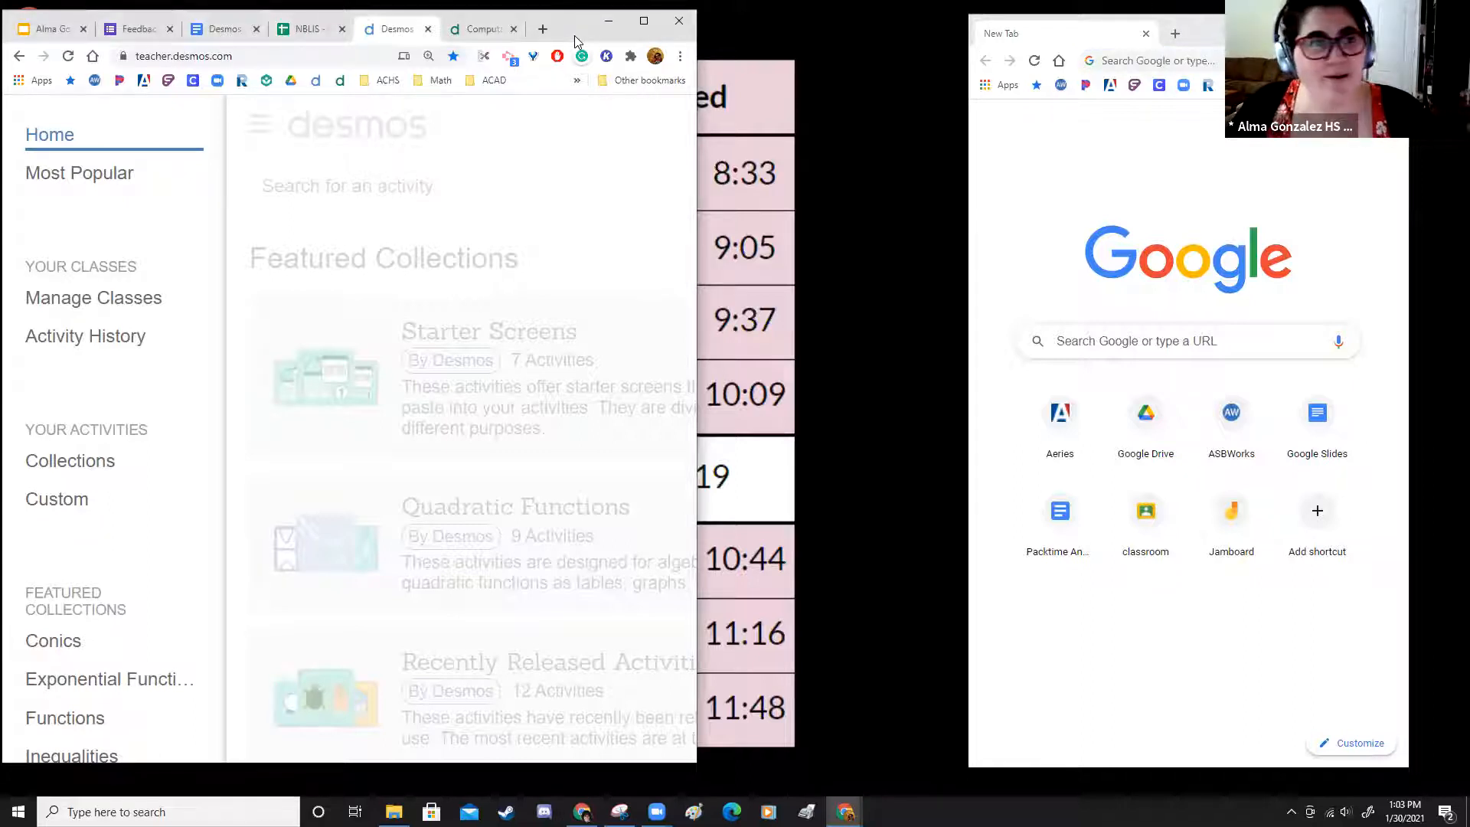
pyautogui.moveTo(574, 35); pyautogui.dragTo(587, 40)
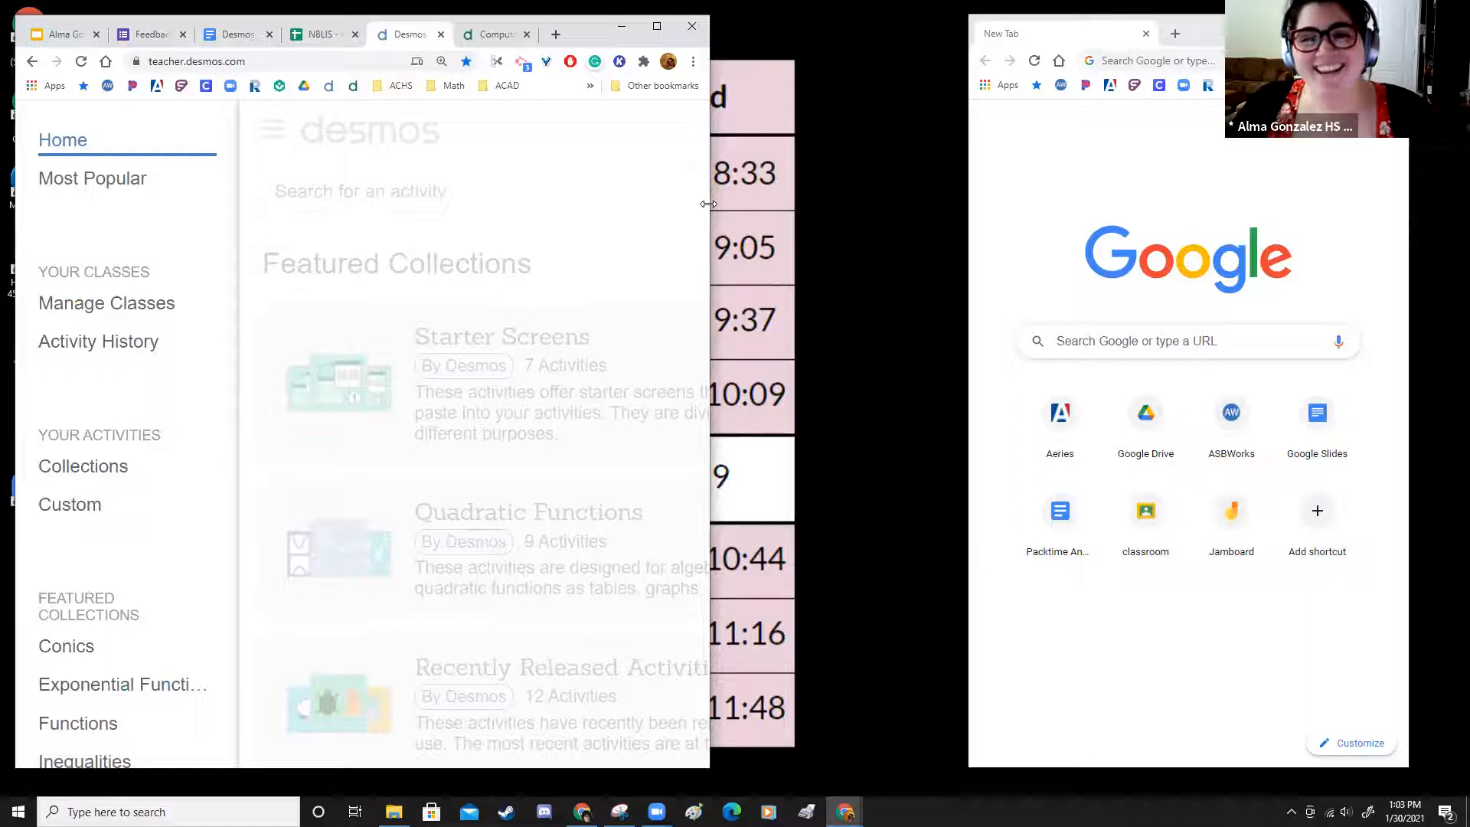
pyautogui.moveTo(708, 203); pyautogui.dragTo(973, 205)
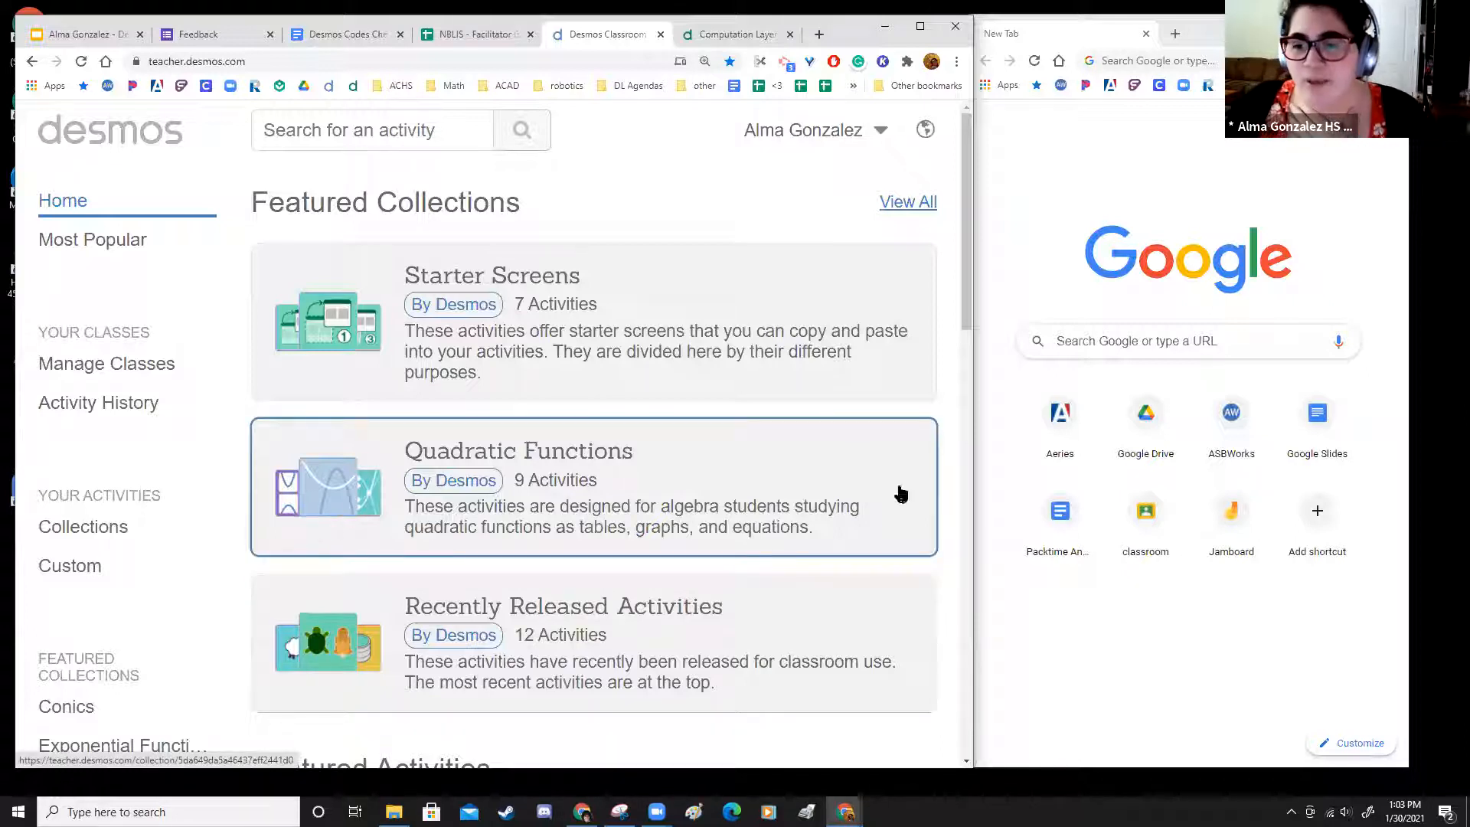
pyautogui.click(1171, 505)
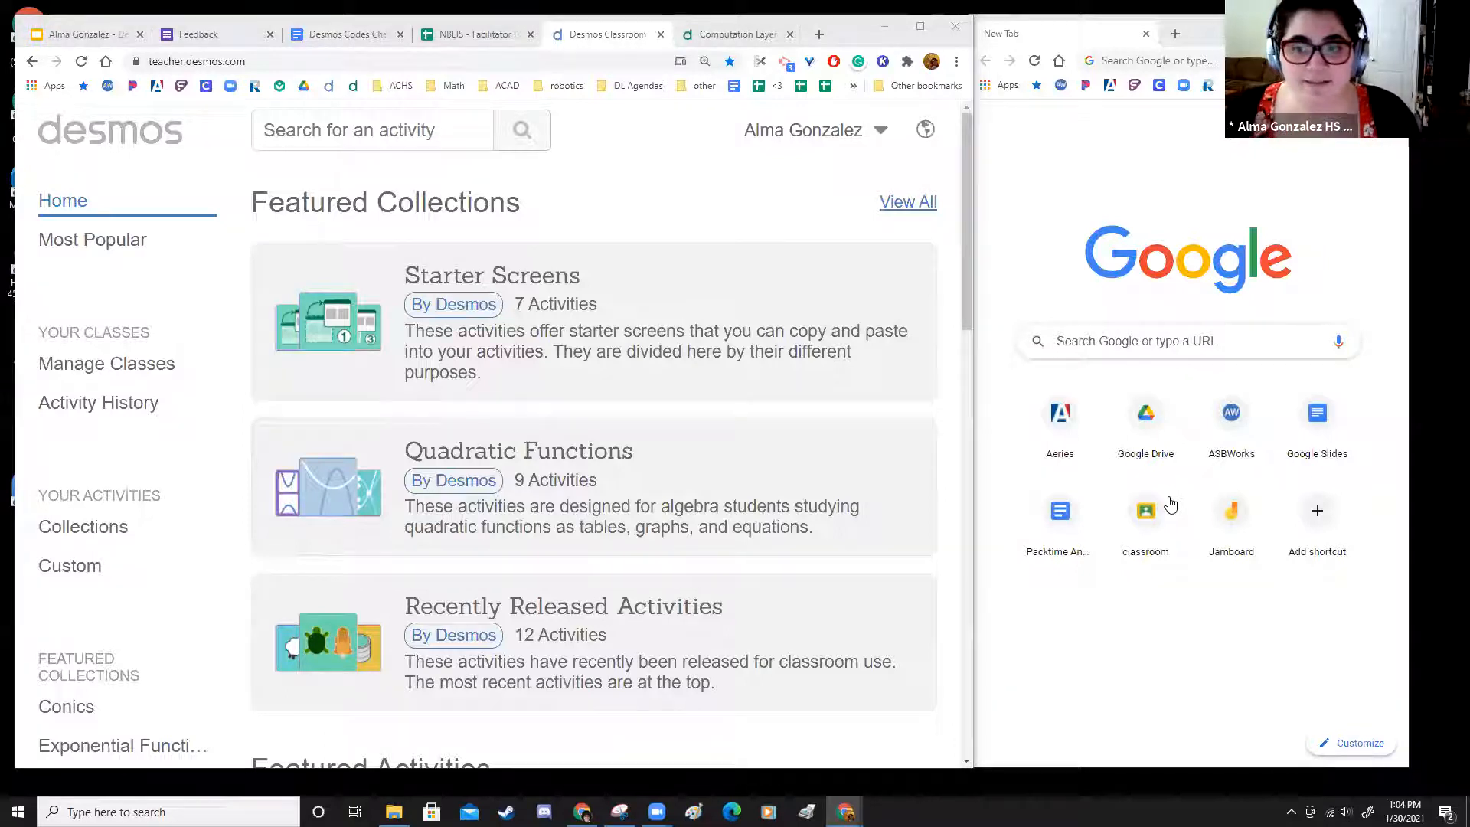
# - Search the Desmos activities for "slope intercept form" and look through the resulting activities
pyautogui.click(356, 134)
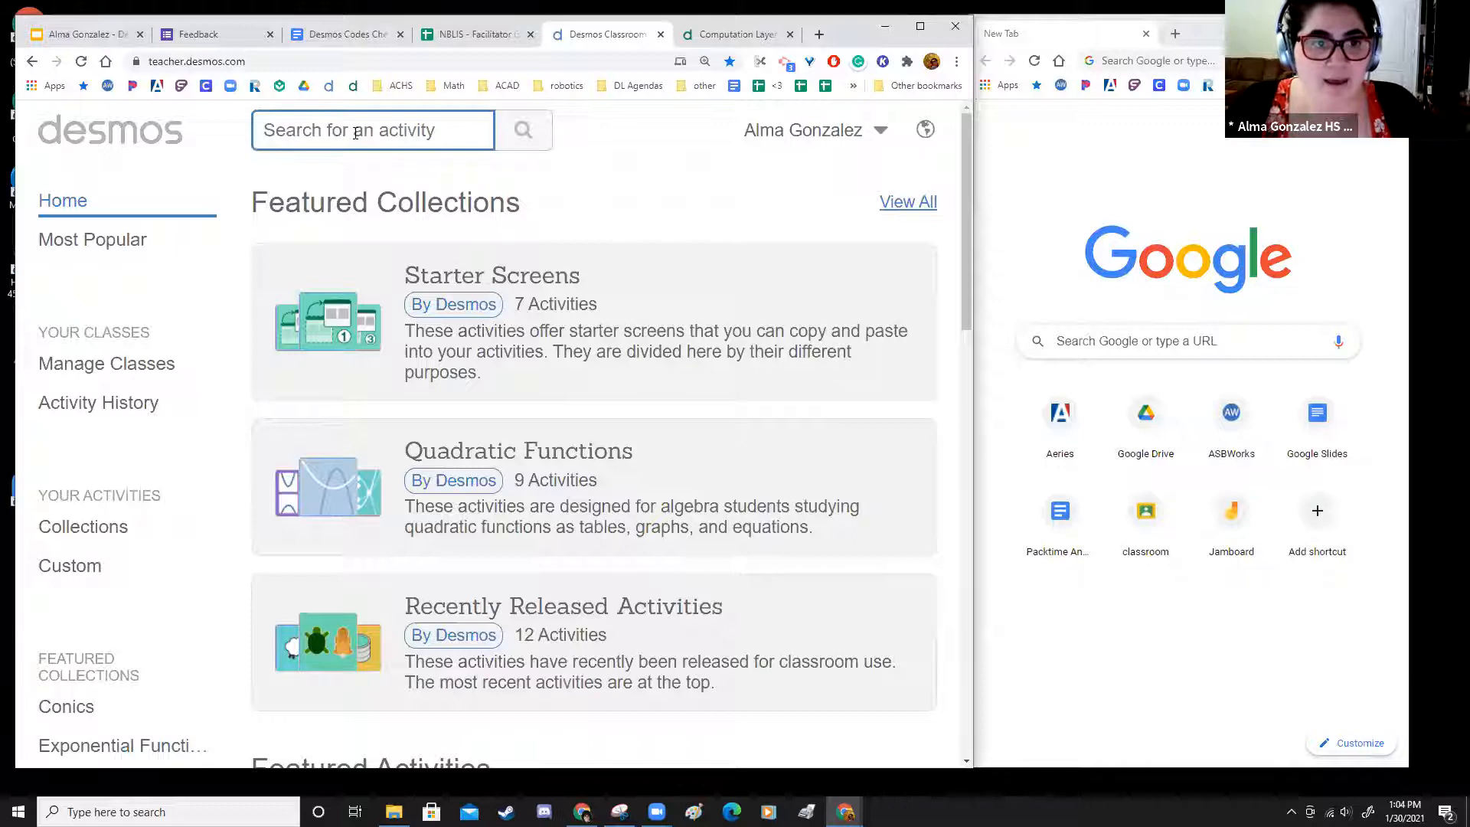
pyautogui.write('sl')
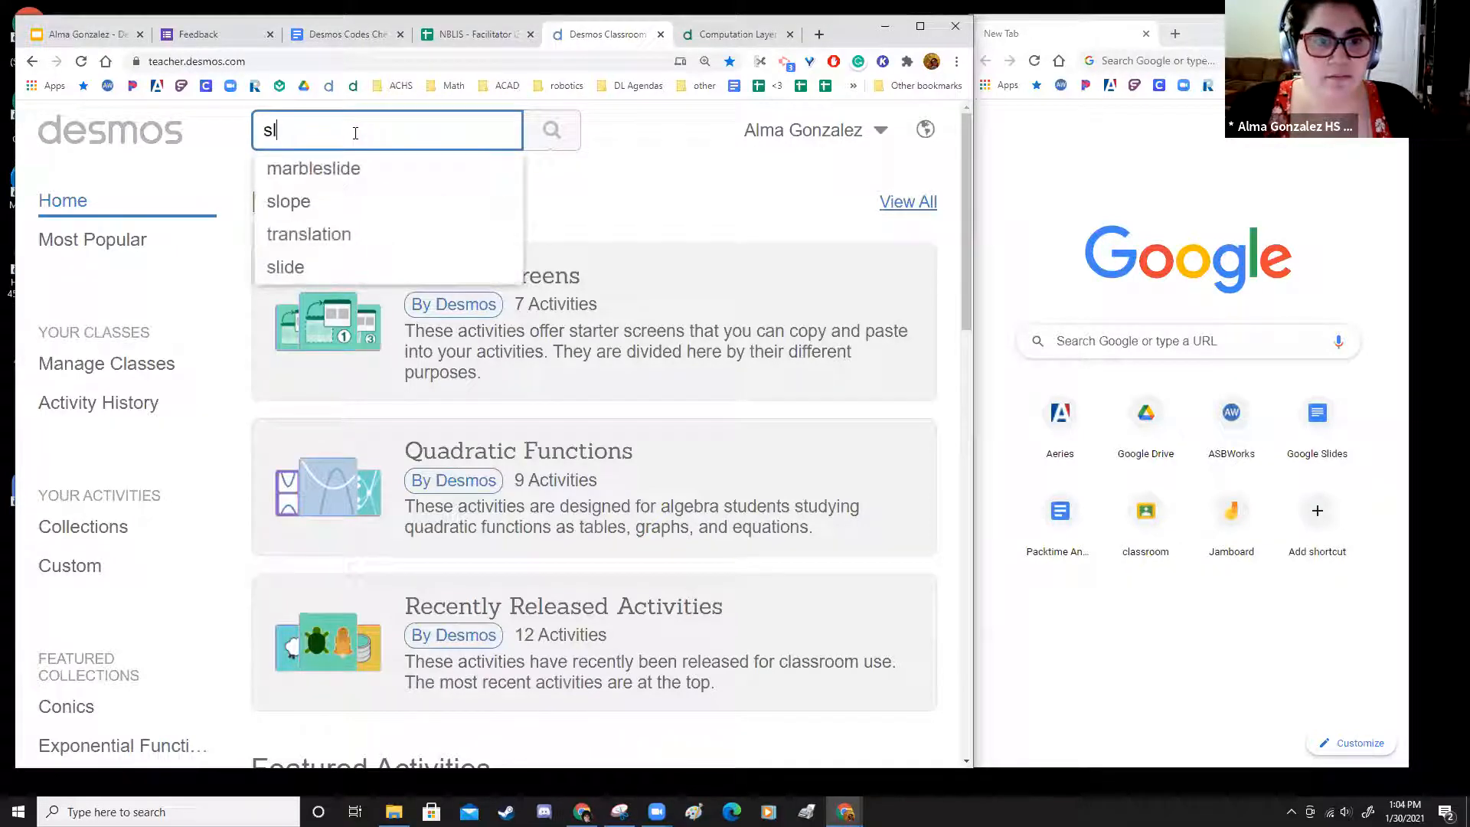
pyautogui.press('BackSpace')
pyautogui.press('BackSpace')
pyautogui.write('slp')
pyautogui.press('BackSpace')
pyautogui.write('ope')
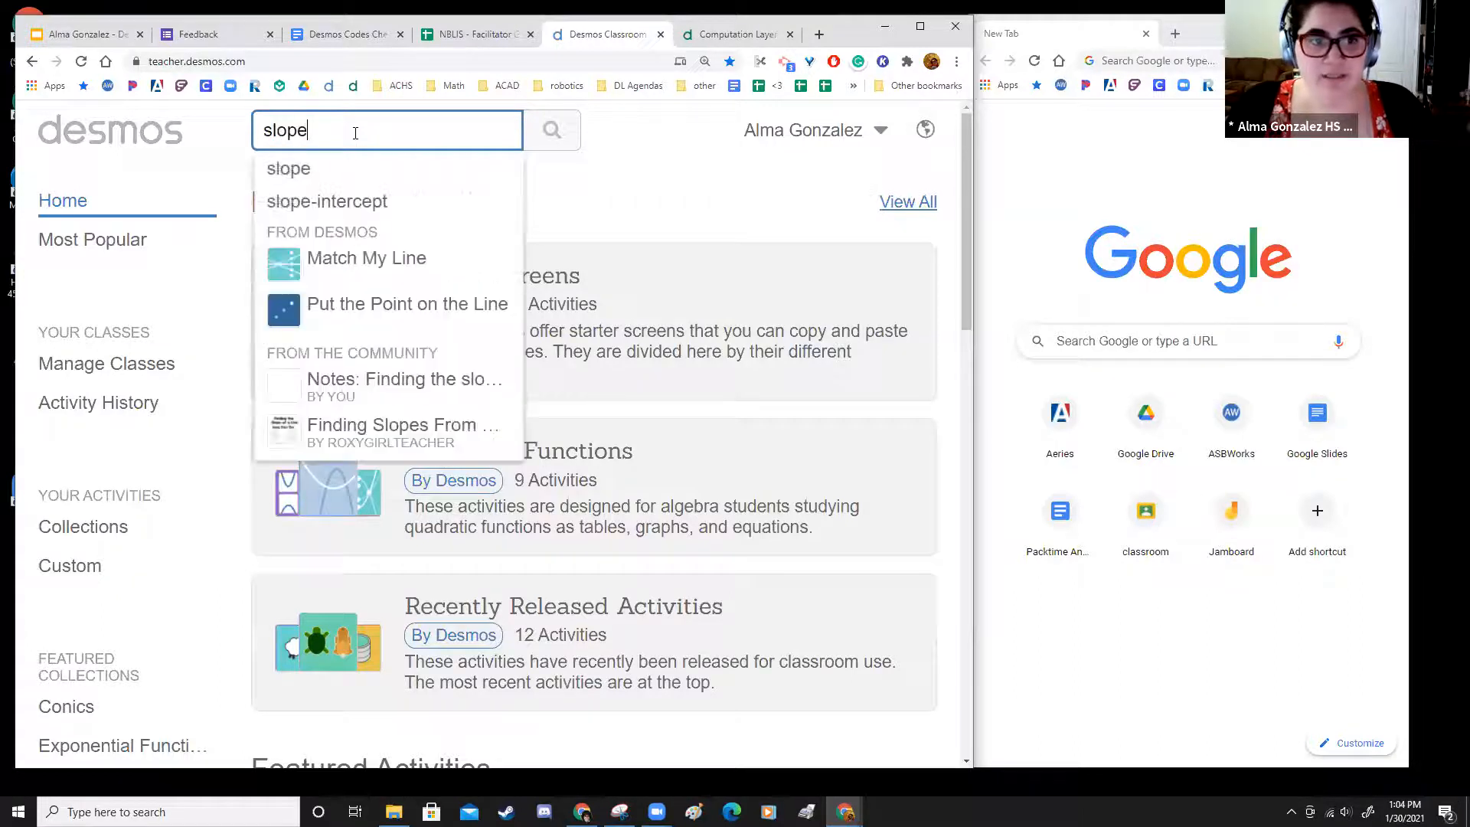
pyautogui.write(' inter')
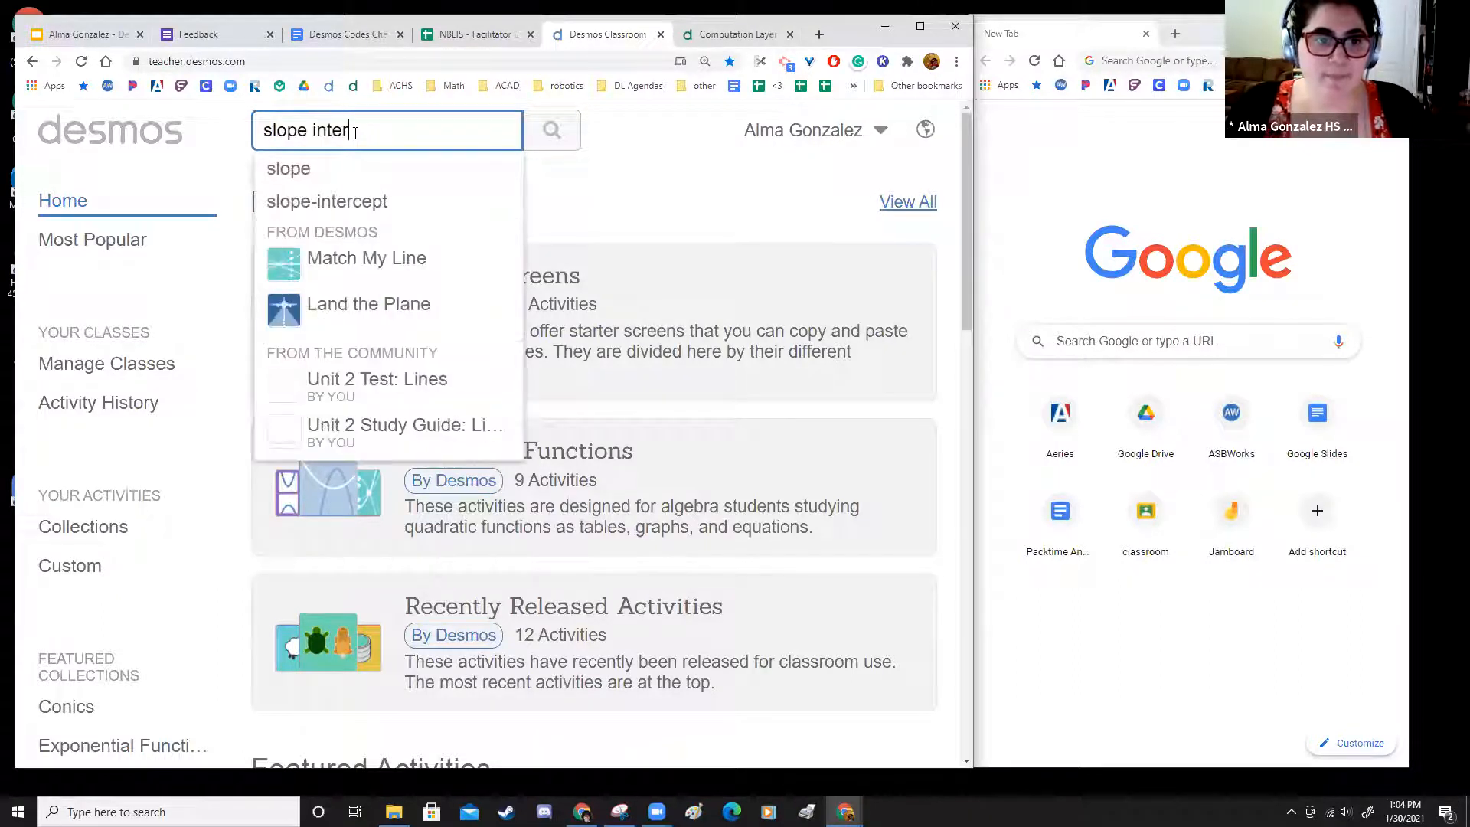
pyautogui.write('cept form')
pyautogui.press('Return')
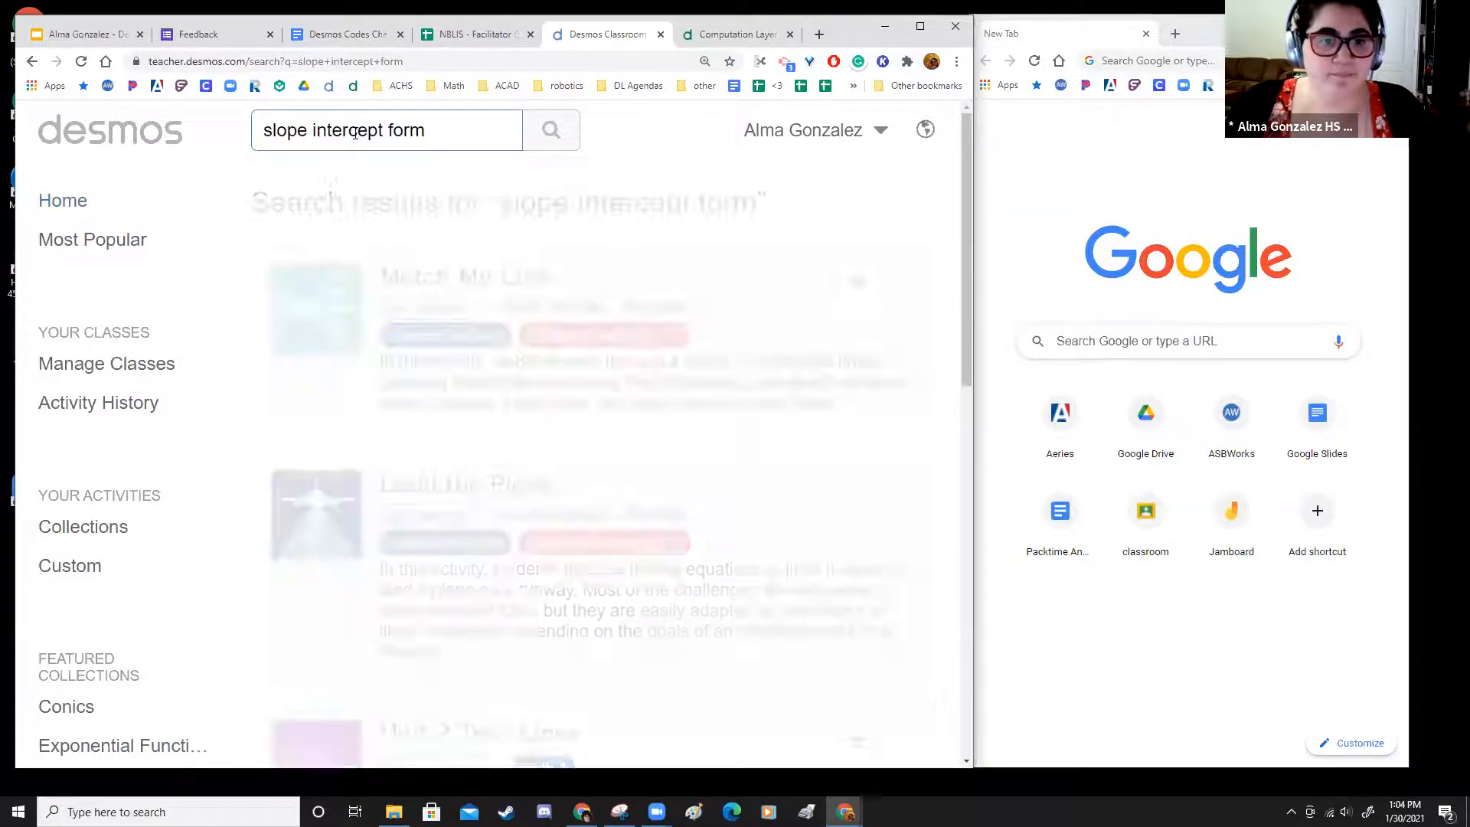
pyautogui.scroll(-4, 700, 466)
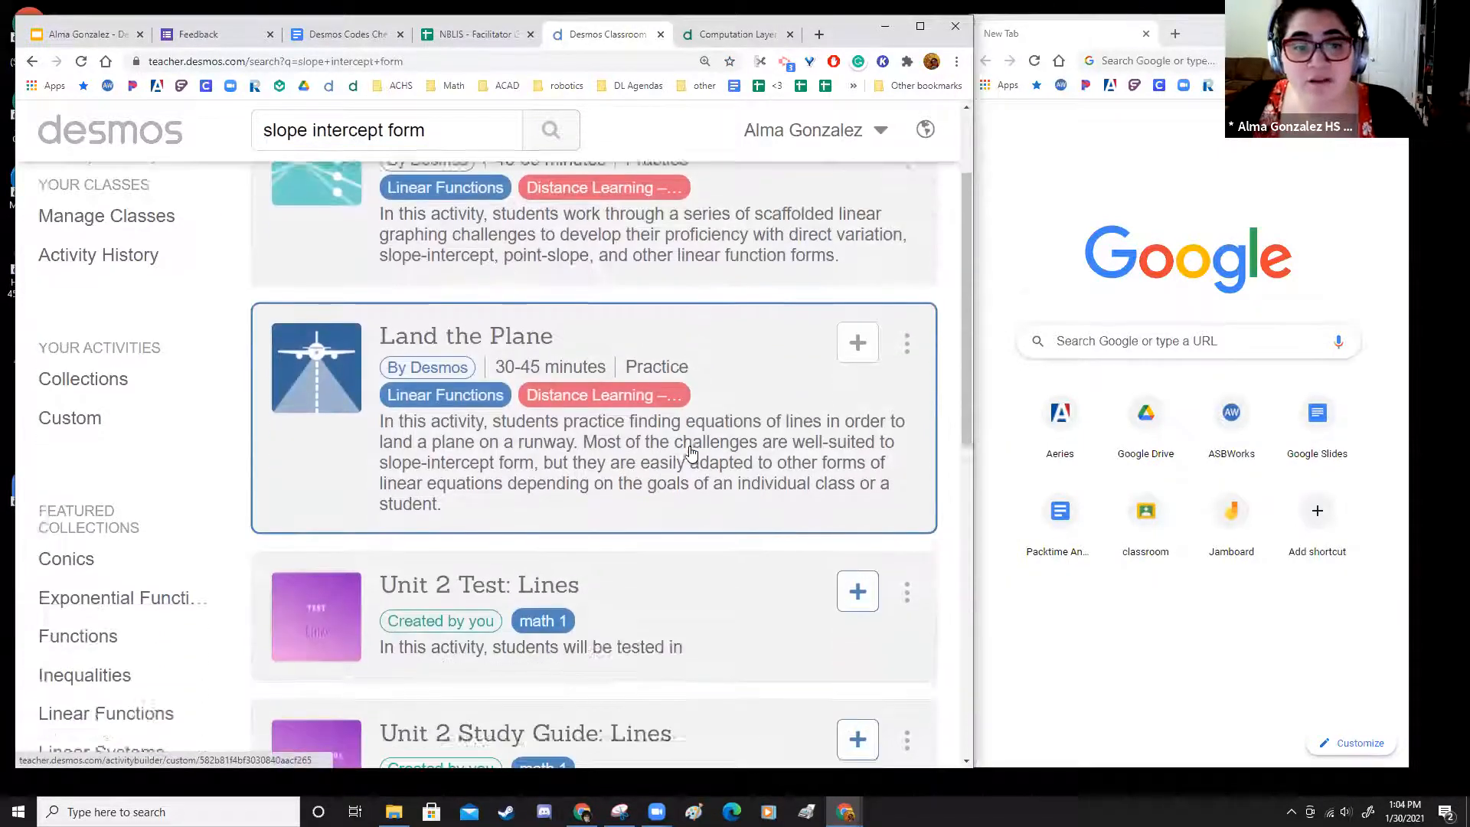
pyautogui.scroll(-2, 551, 551)
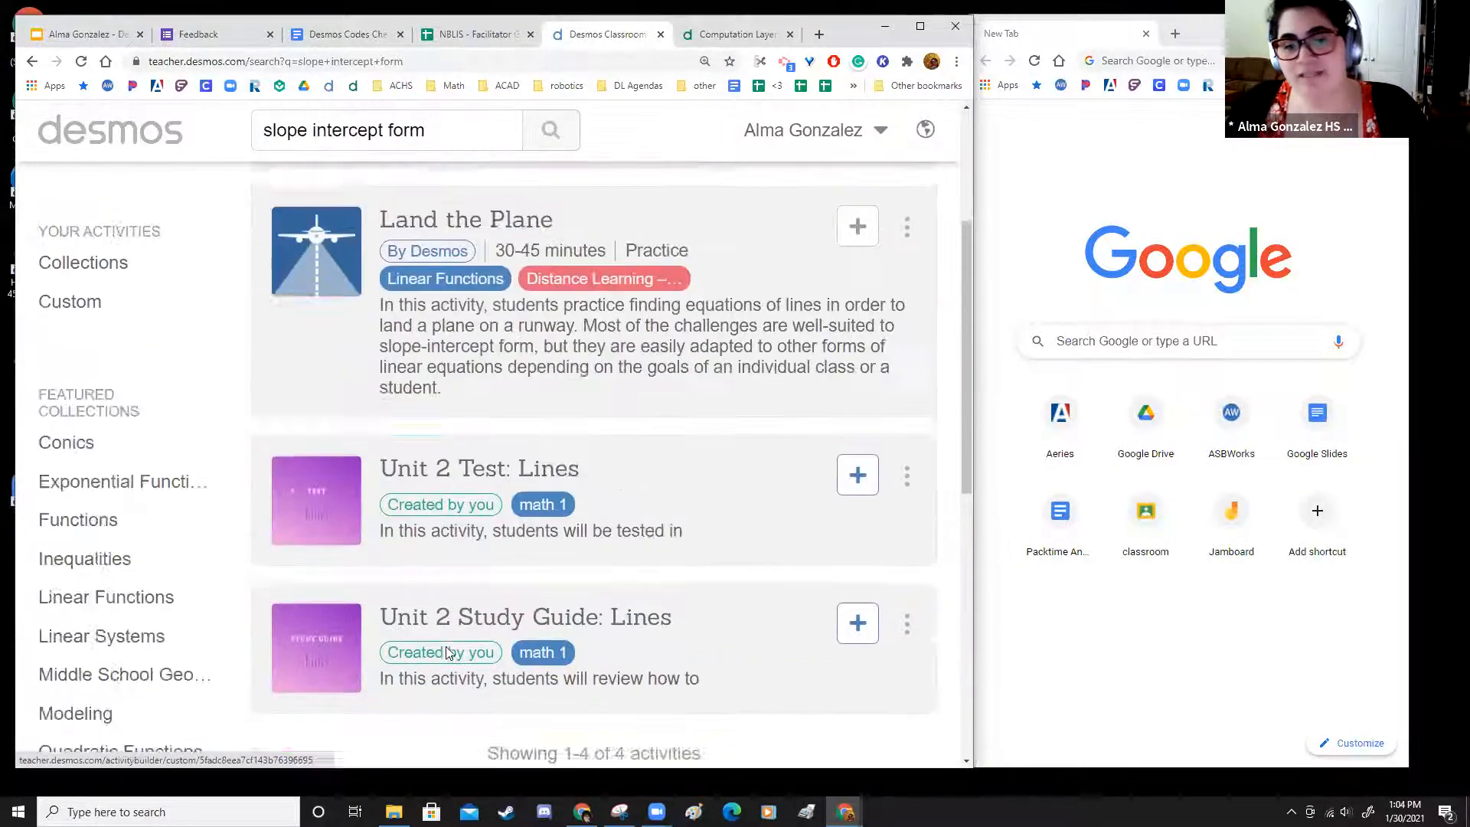
pyautogui.scroll(5, 558, 498)
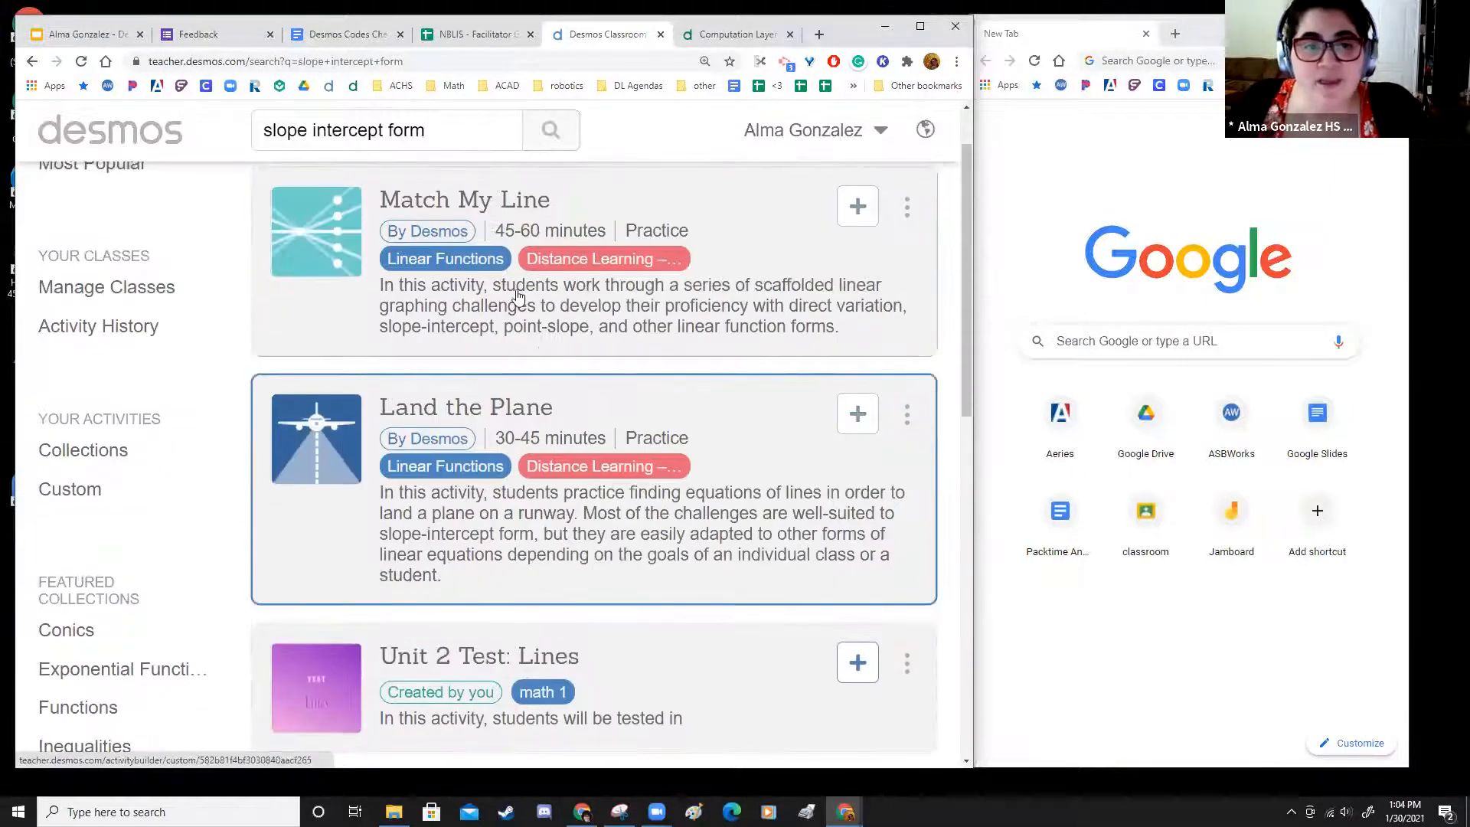
# - Search Google for "desmos activities slope intercept form" in the blank browser window
pyautogui.click(1076, 340)
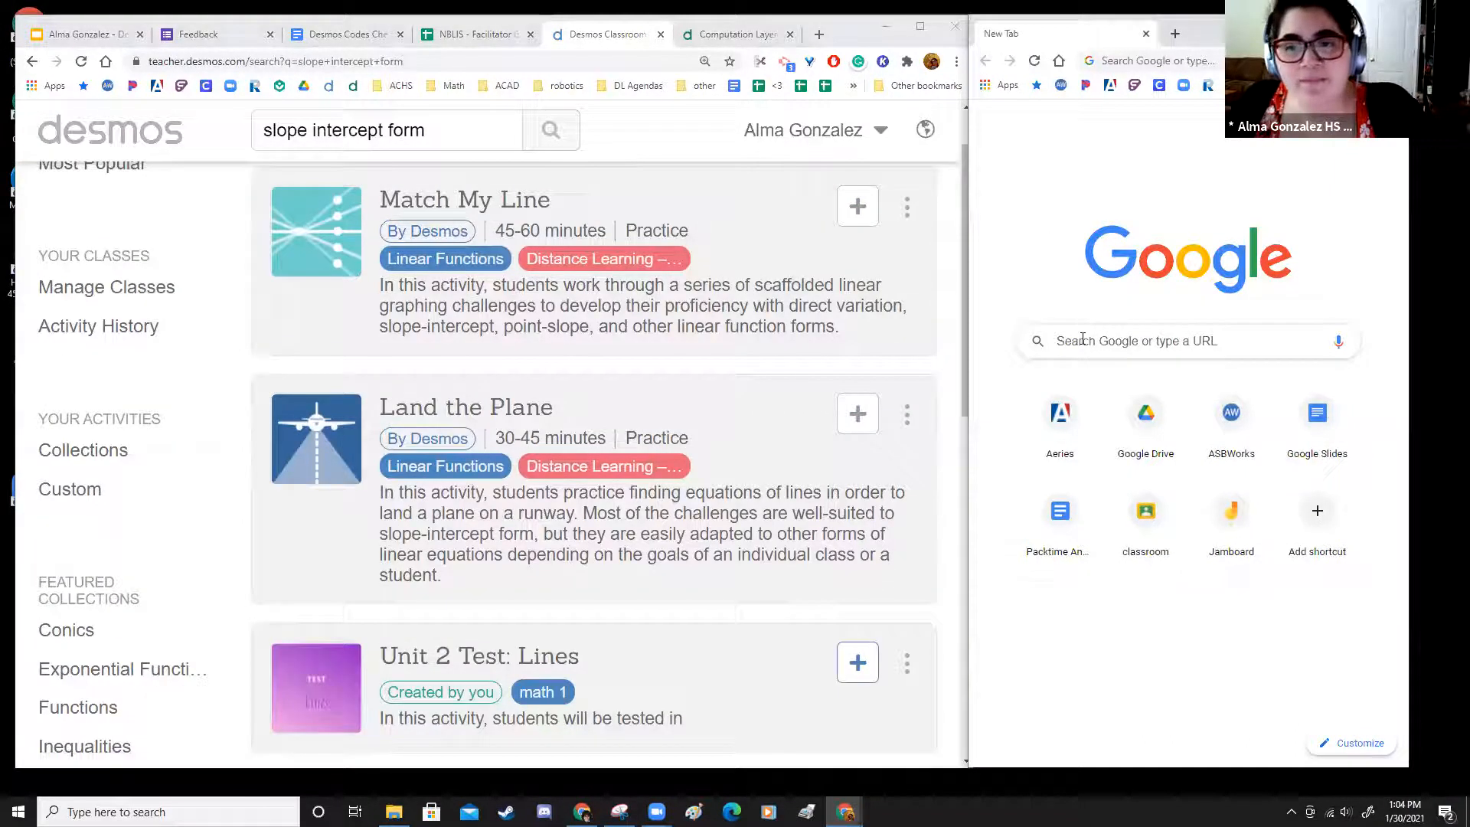
pyautogui.write('desmos ac')
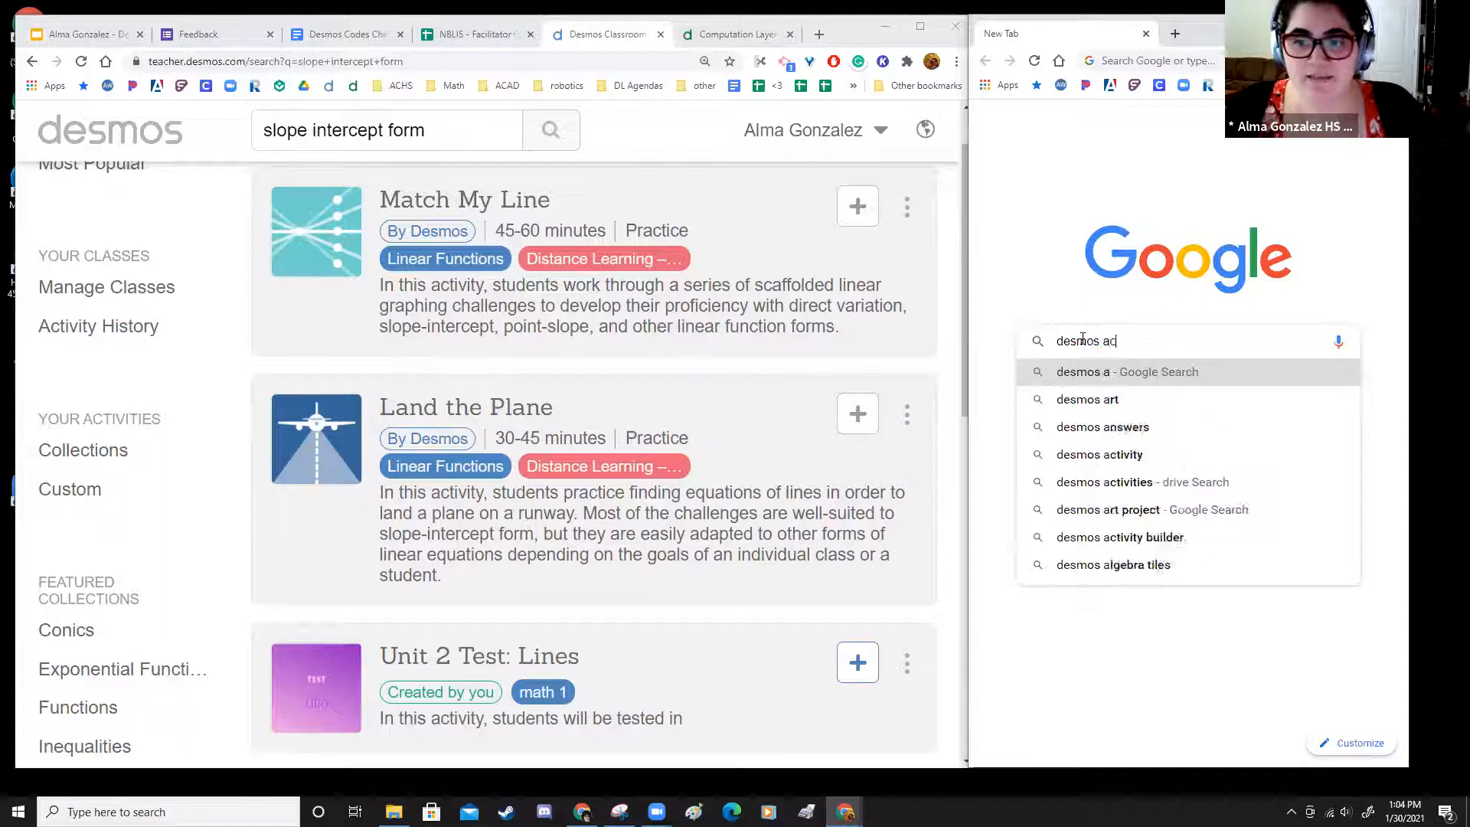
pyautogui.write('tivities slope')
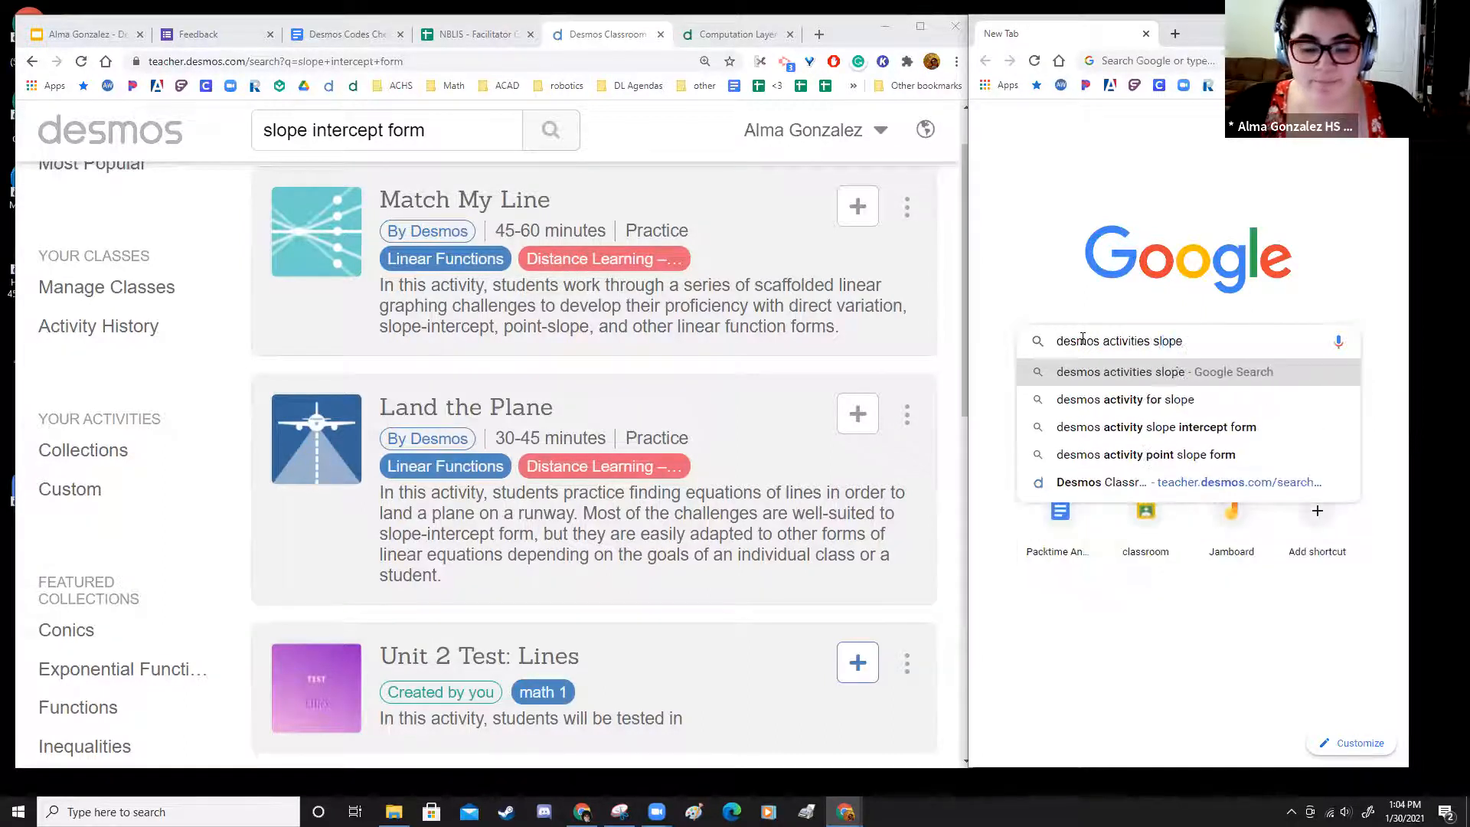
pyautogui.write(' fo intercept form')
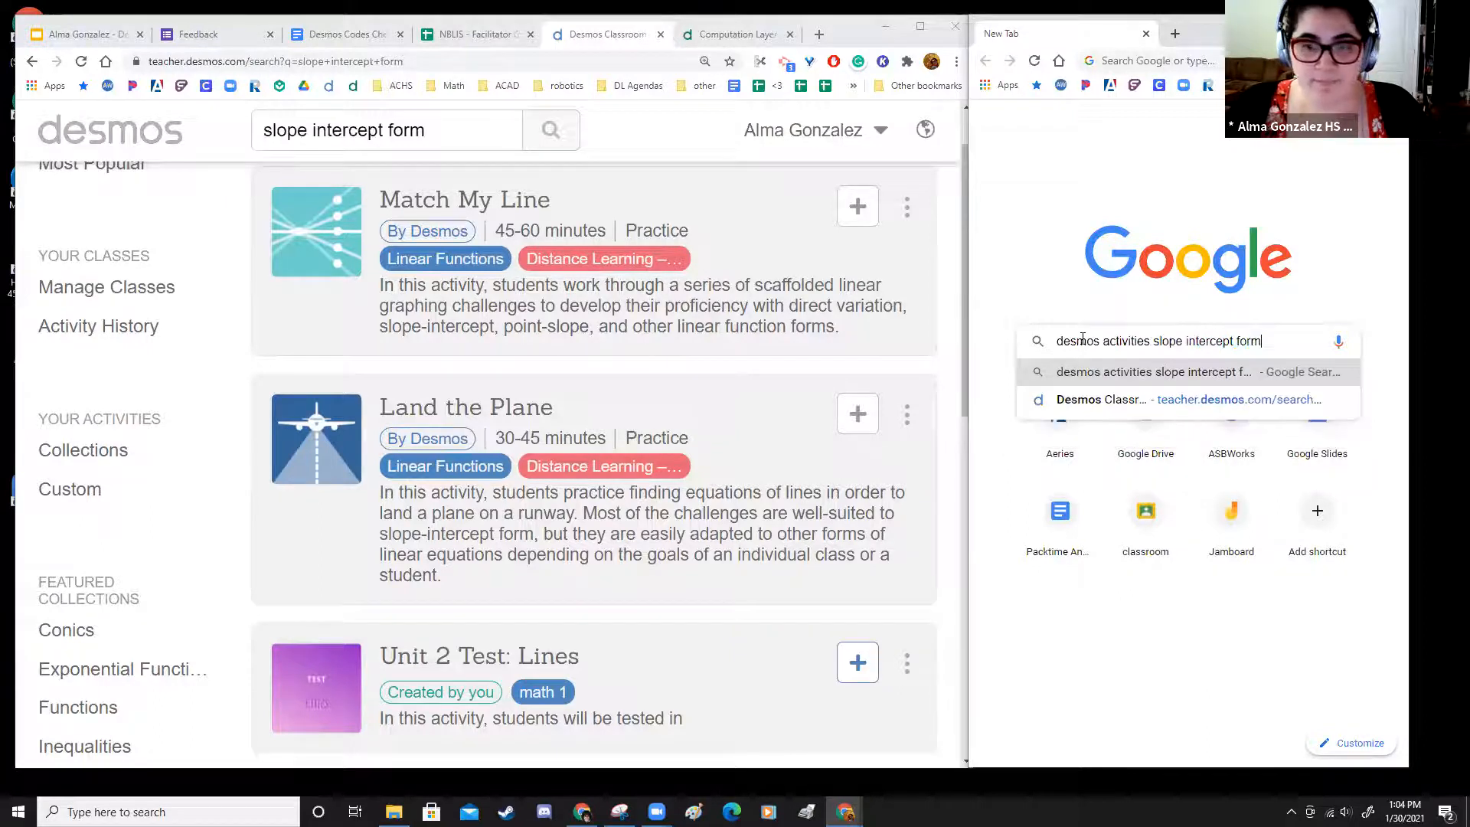
pyautogui.press('Return')
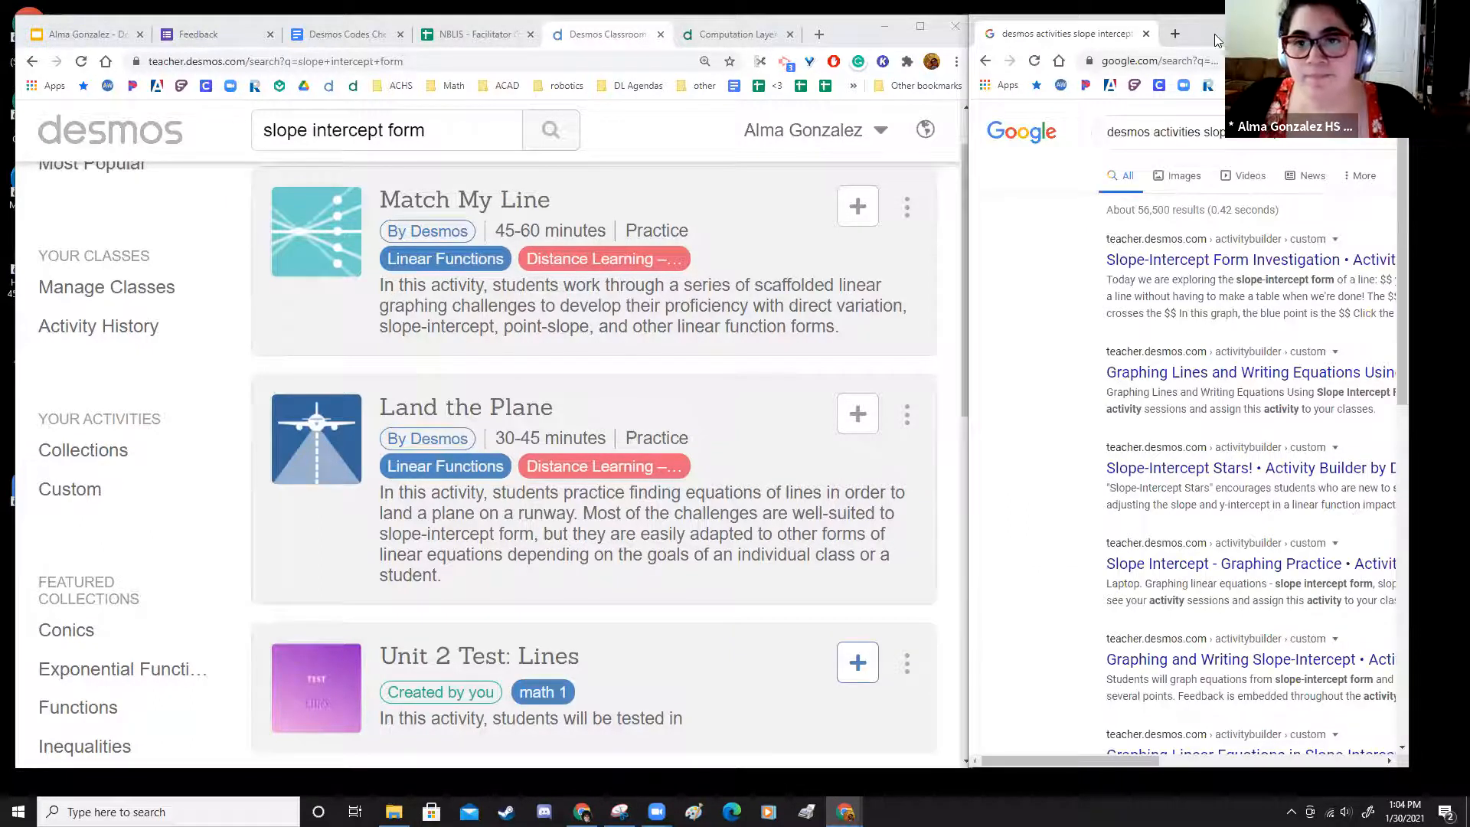
# - Move the Google results window over the Desmos window, widen it to show full results, and look through the listed activities
pyautogui.moveTo(1195, 31); pyautogui.dragTo(748, 28)
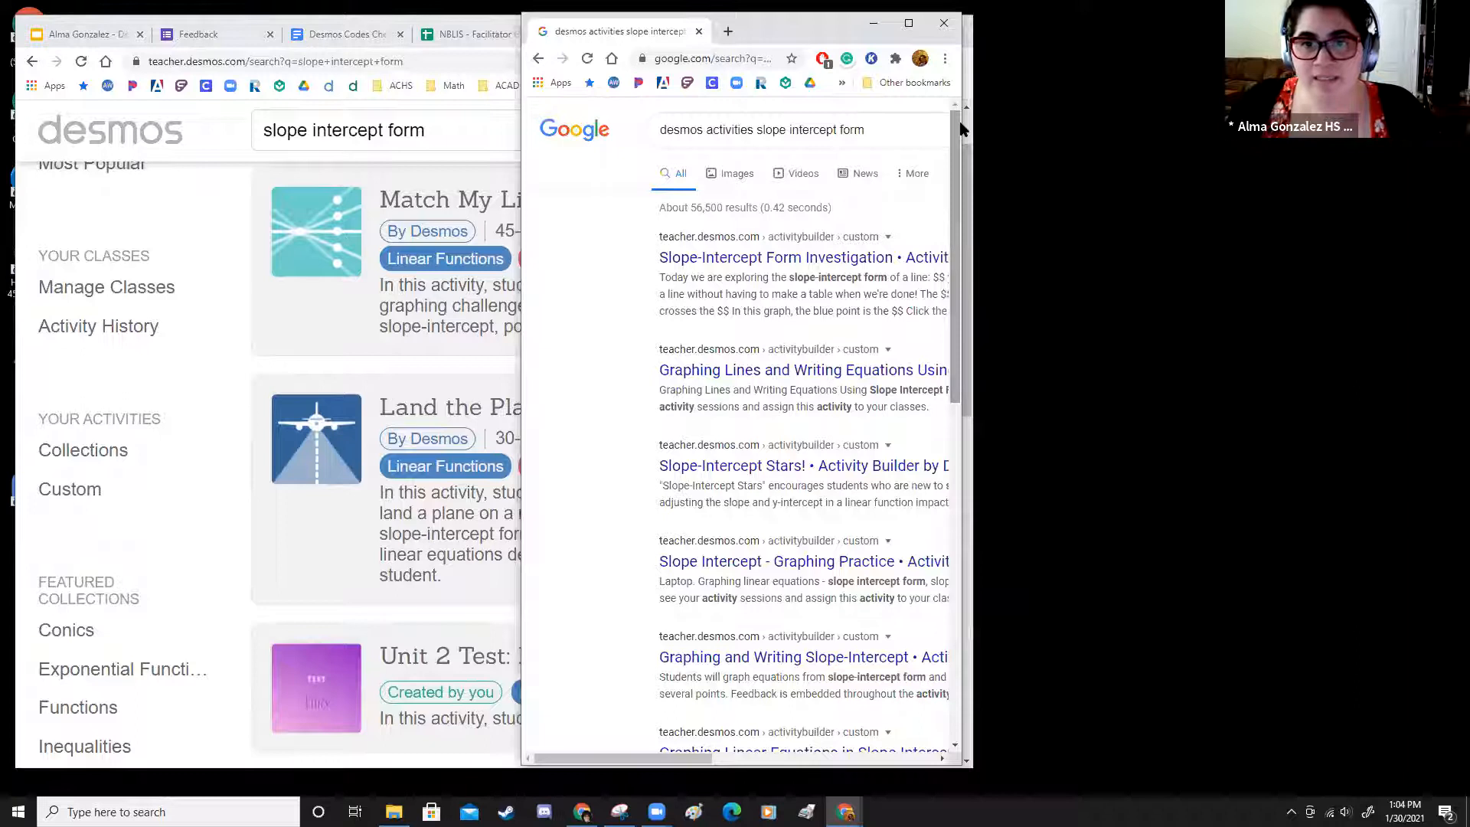
pyautogui.moveTo(962, 104); pyautogui.dragTo(1354, 104)
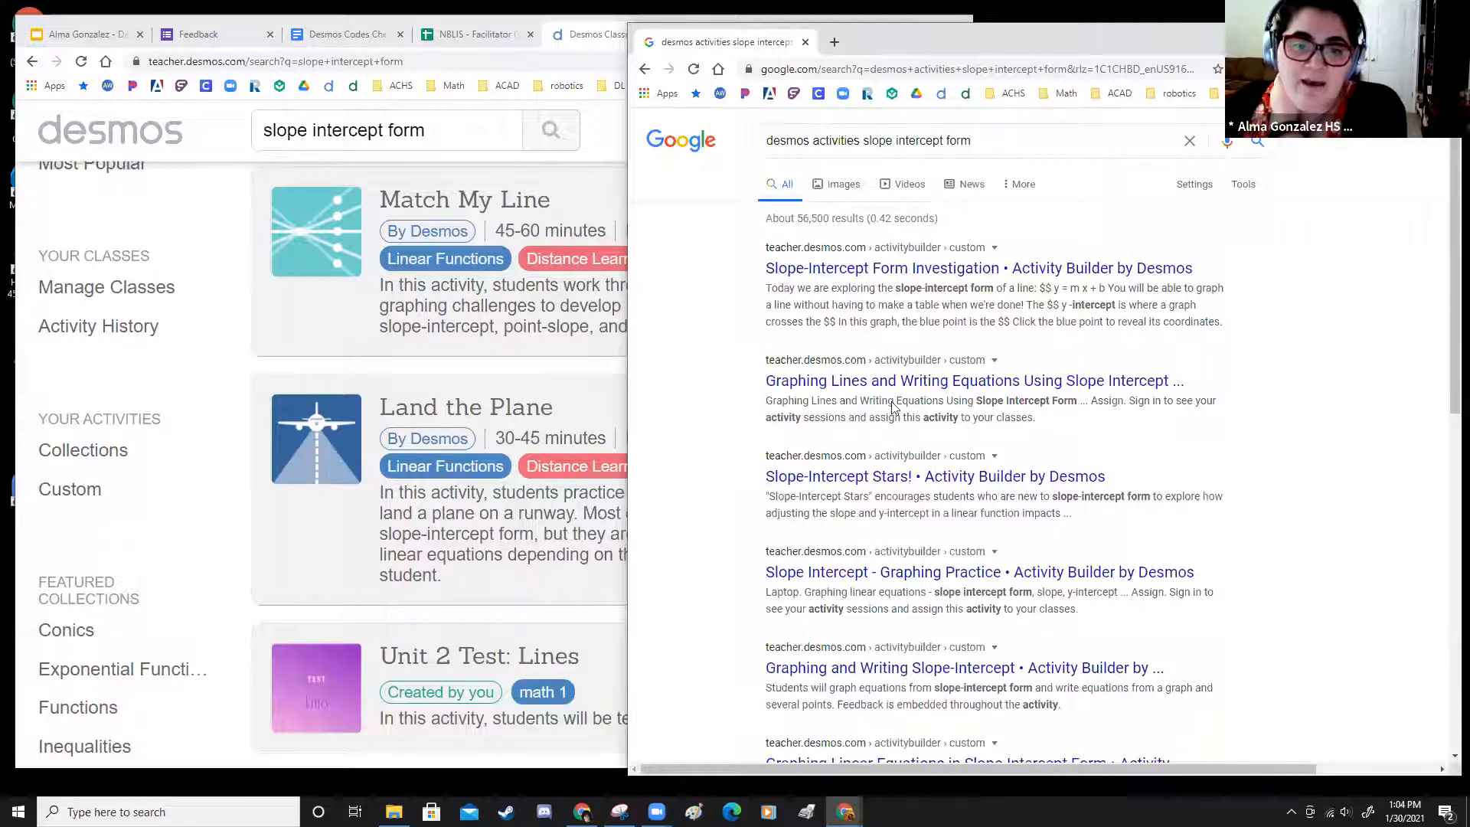
pyautogui.scroll(-1, 892, 444)
pyautogui.scroll(-3, 892, 444)
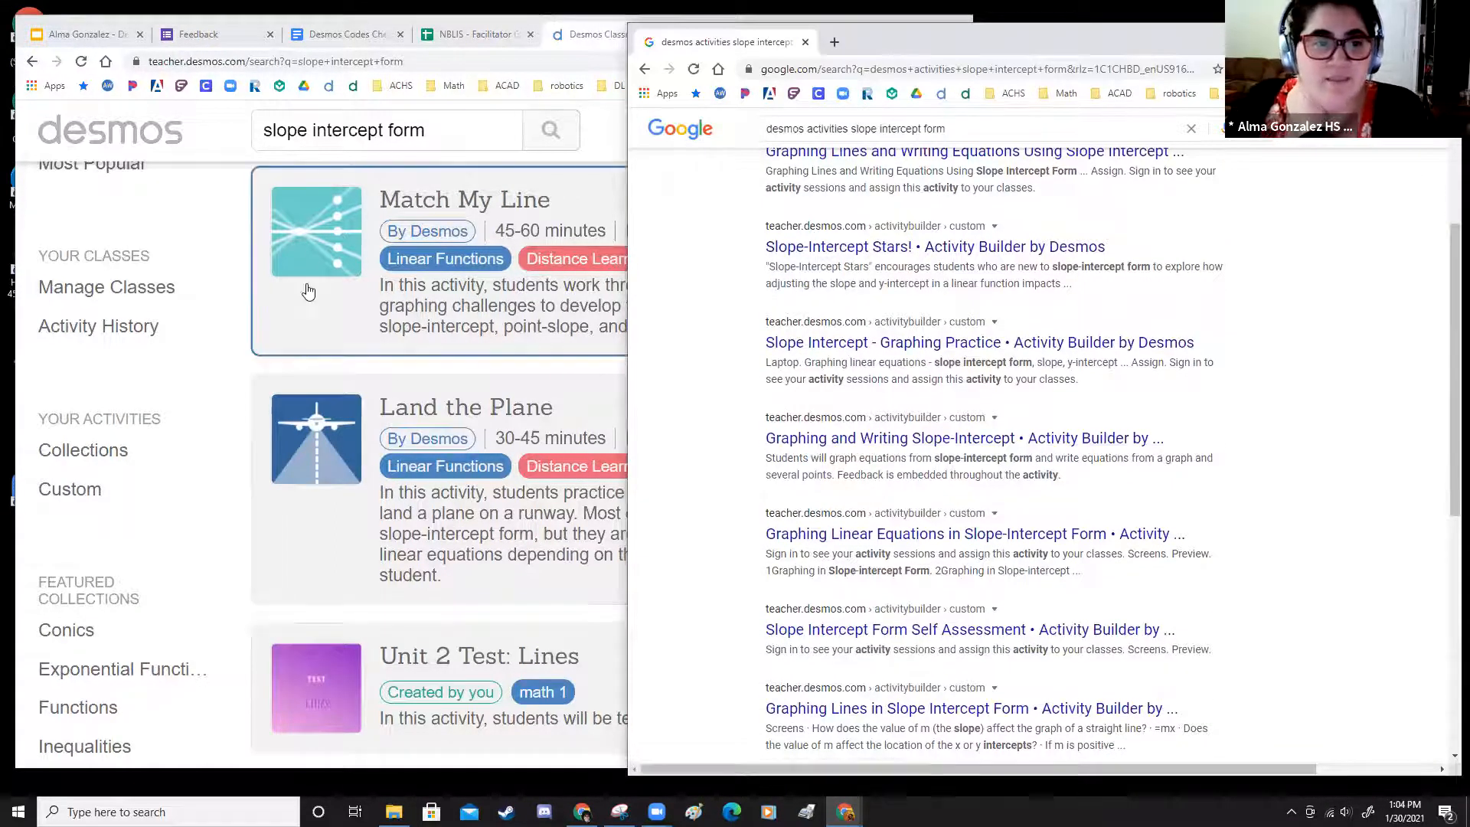
pyautogui.scroll(2, 940, 398)
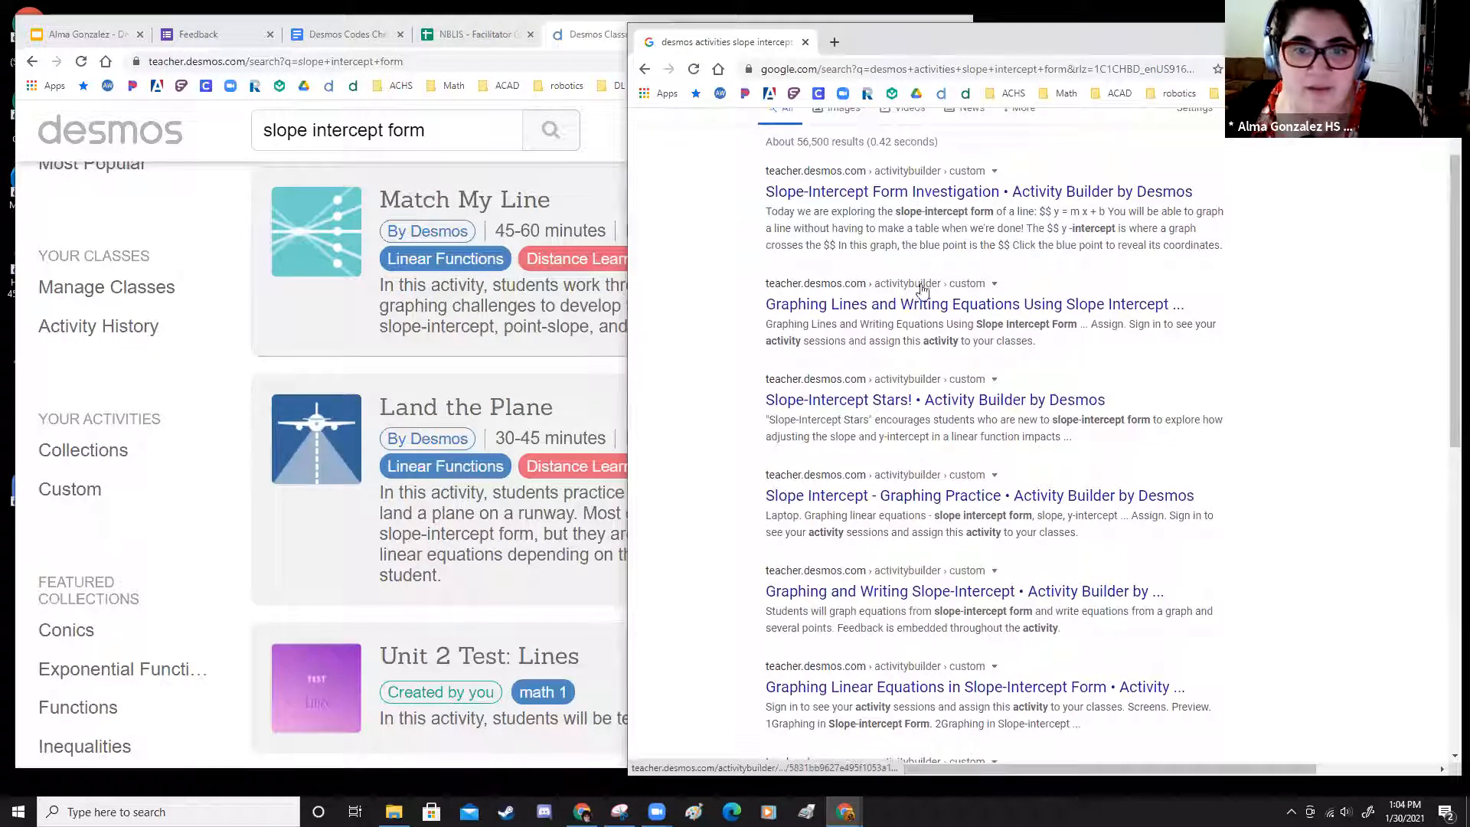
# - Open the Slope-Intercept Form Investigation result in a new tab, show its page, and widen the window further
pyautogui.rightClick(886, 196)
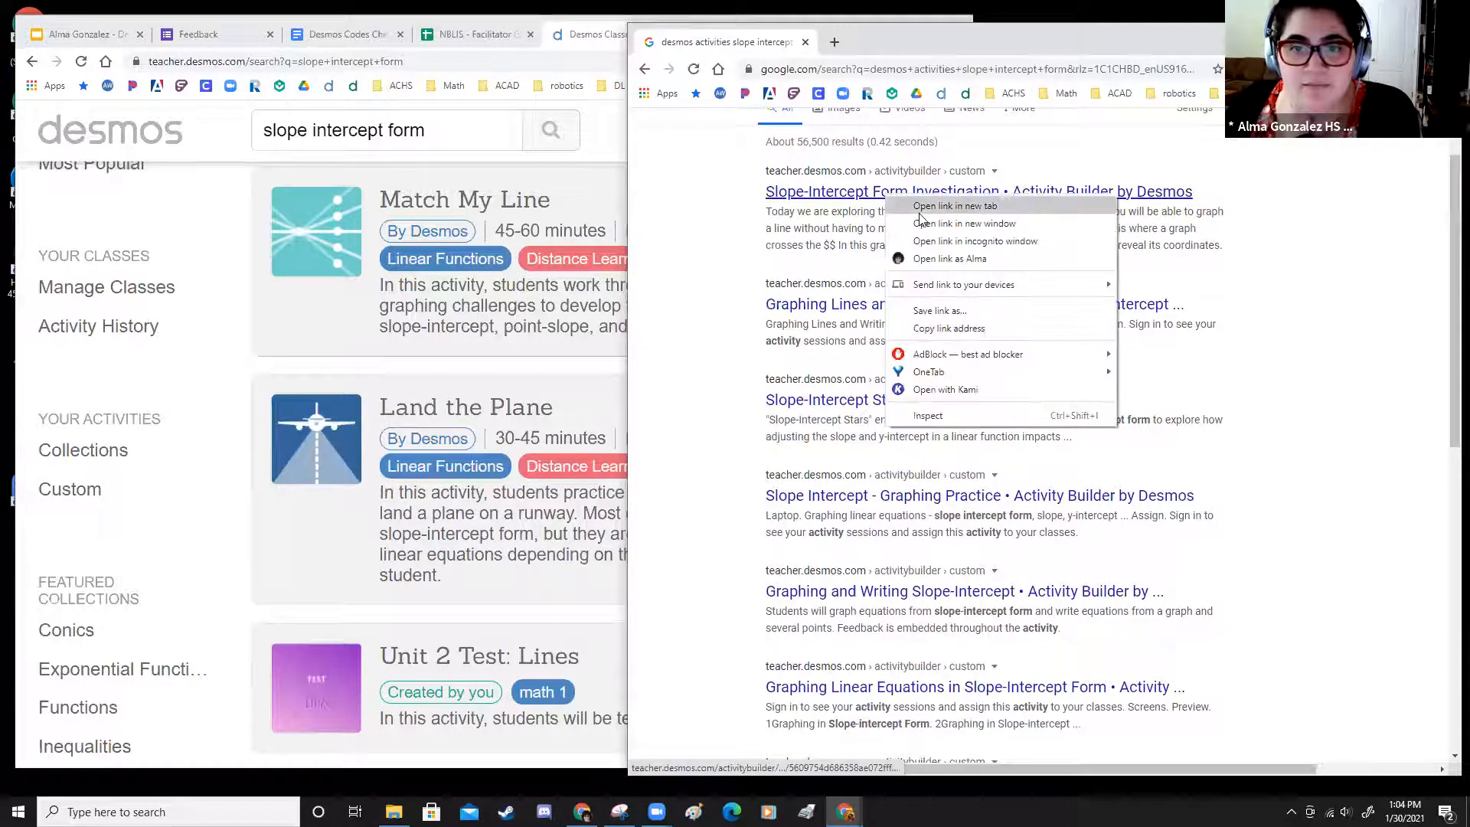
pyautogui.click(922, 211)
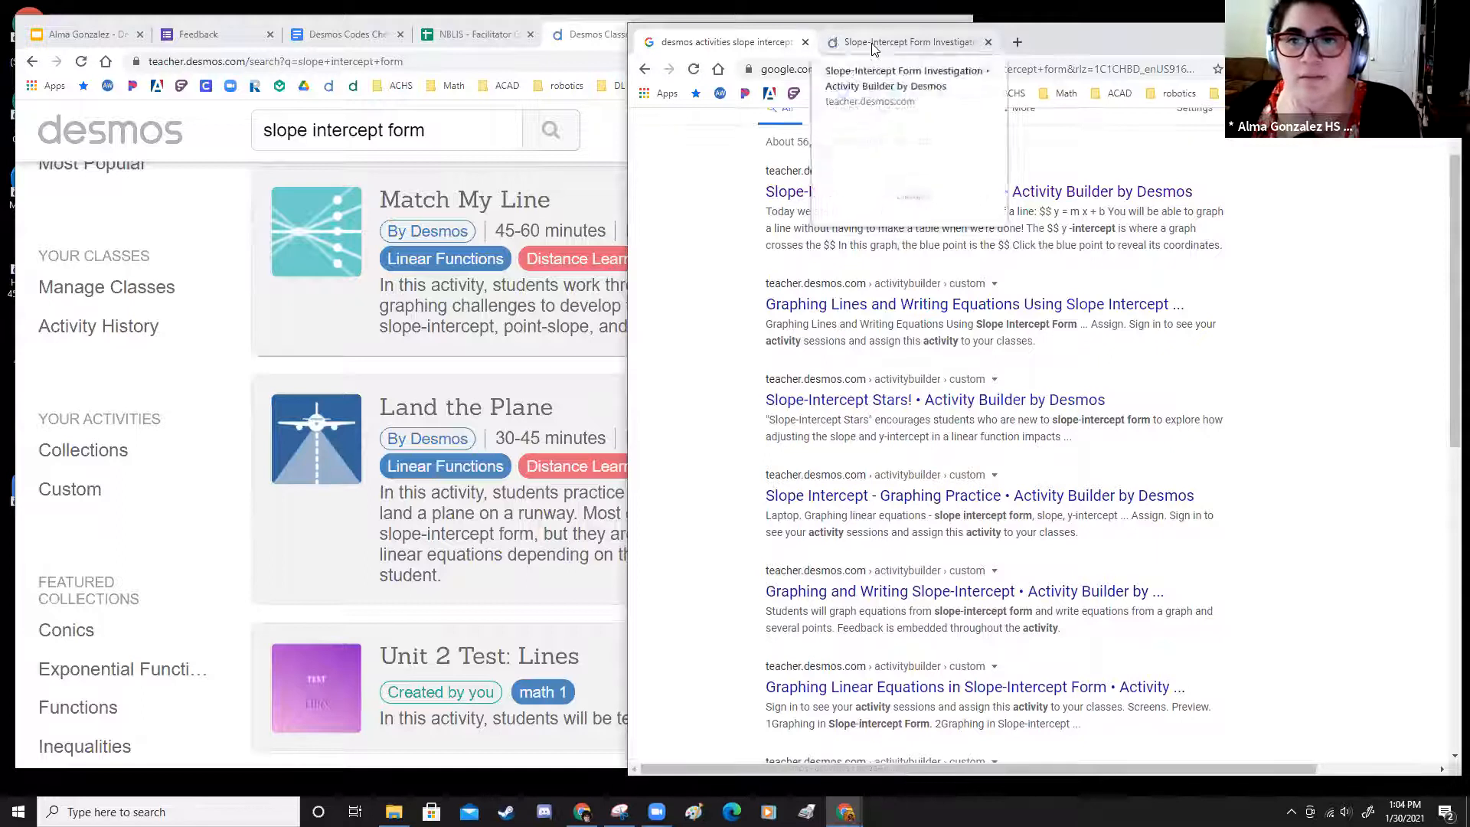
pyautogui.click(880, 42)
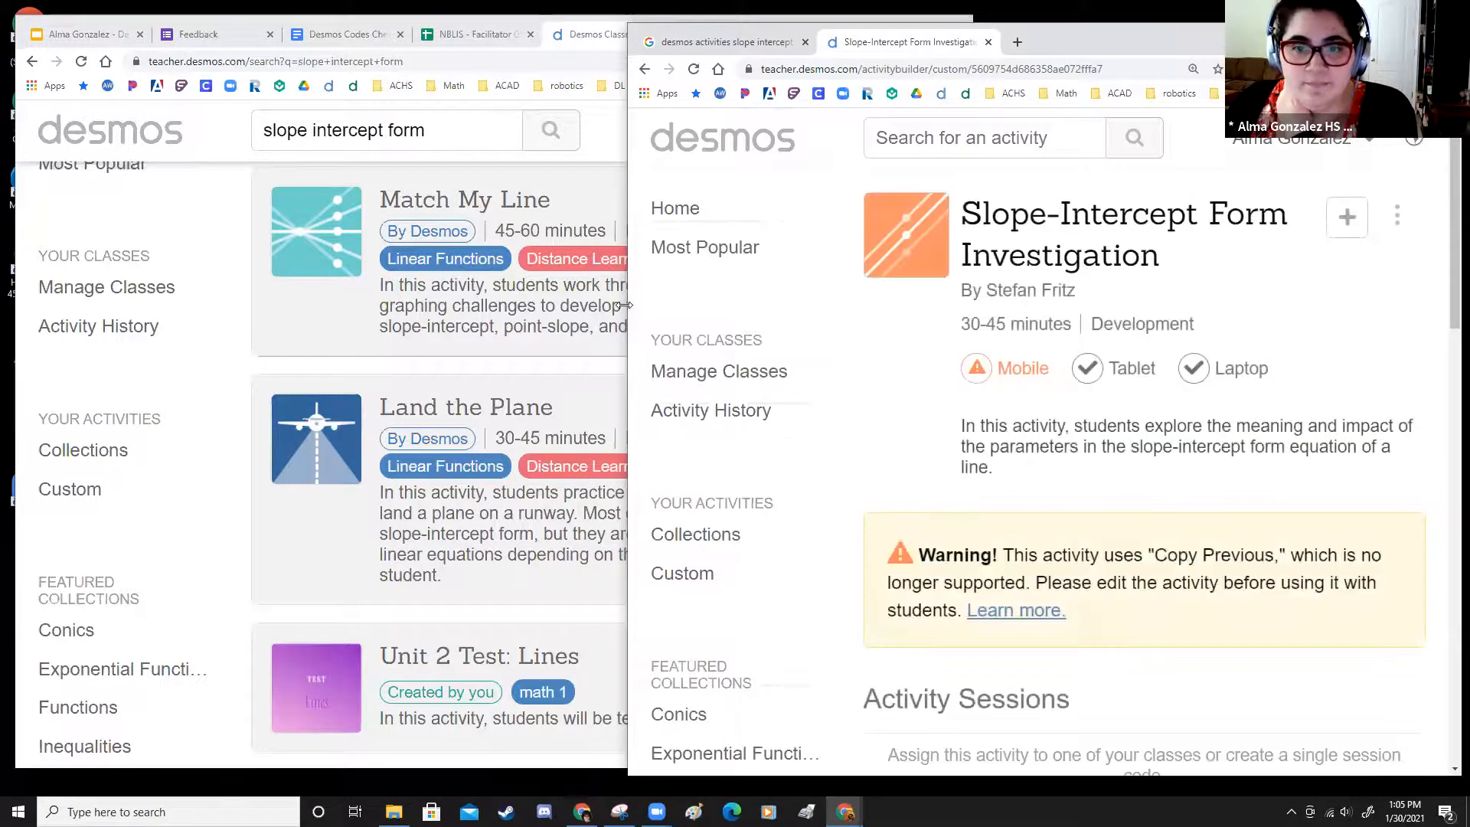
pyautogui.moveTo(416, 290); pyautogui.dragTo(419, 290)
pyautogui.scroll(-3, 1019, 498)
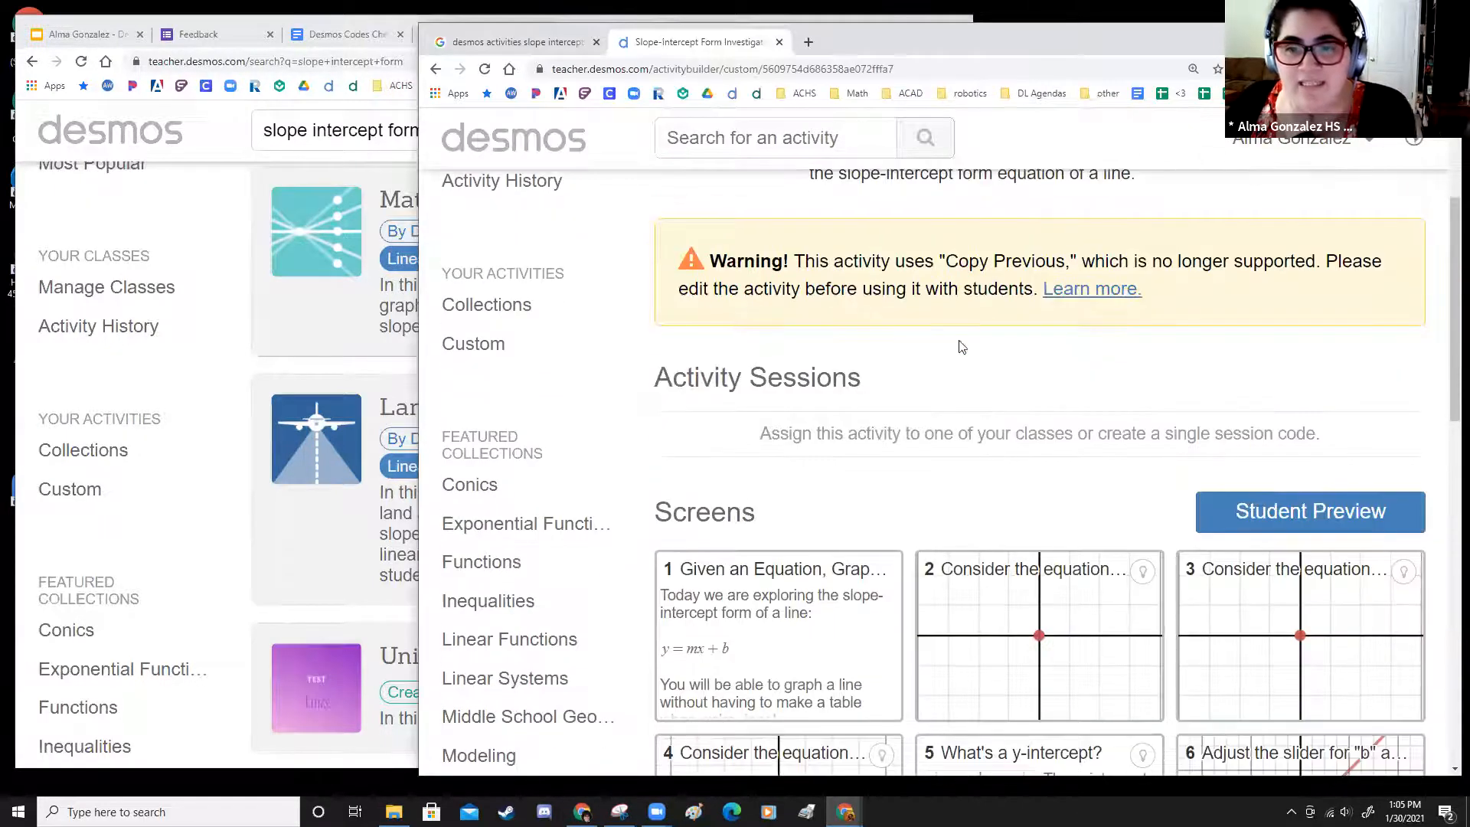
# - Highlight "Copy Previous" in the activity's warning and look over the activity's screens
pyautogui.moveTo(936, 260); pyautogui.dragTo(1072, 263)
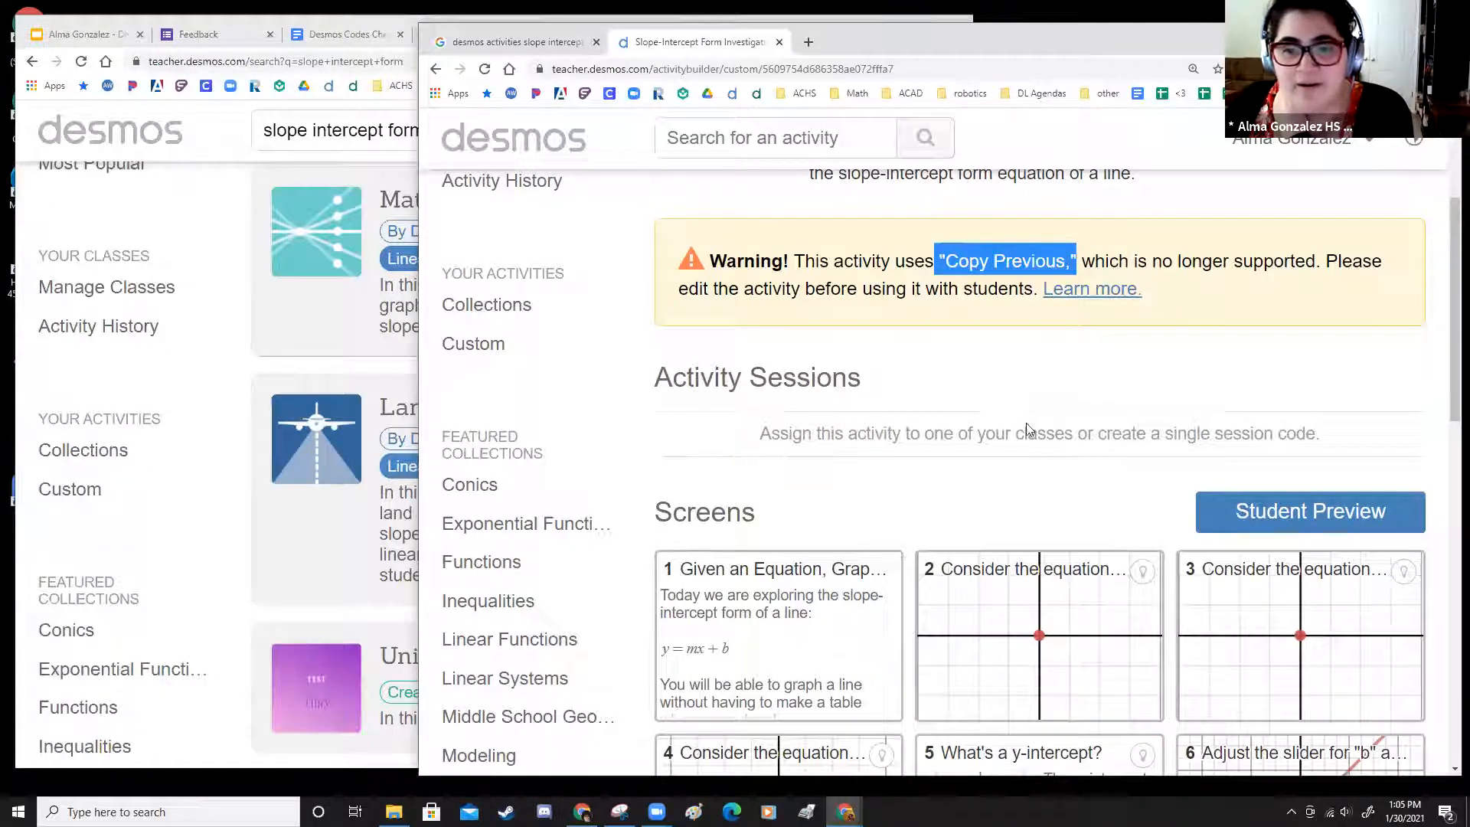
pyautogui.scroll(-2, 739, 449)
pyautogui.scroll(-2, 738, 449)
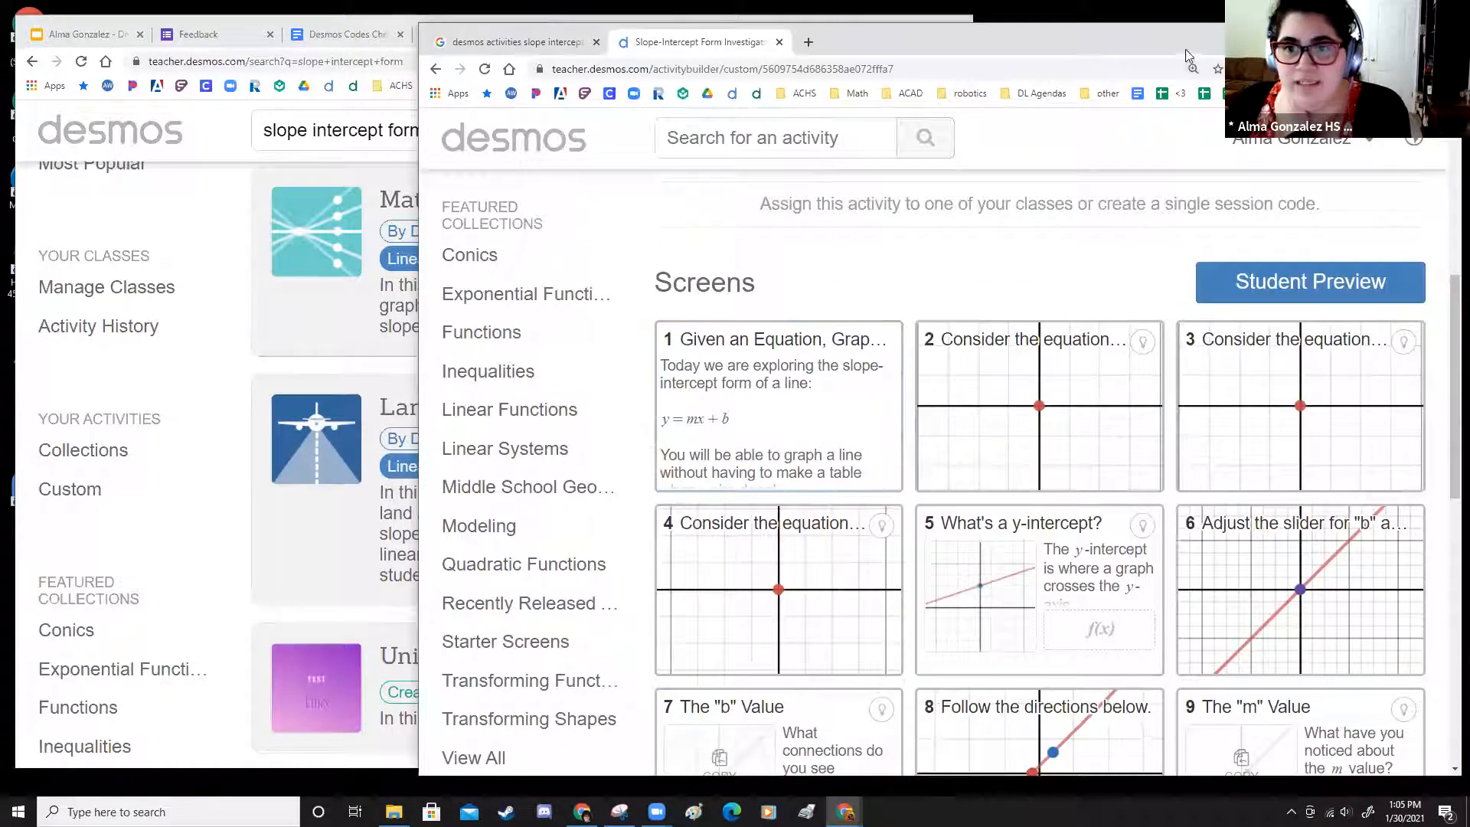
# - Move the activity window clear of the webcam view and preview the activity from screen 1 through screen 3
pyautogui.moveTo(888, 36); pyautogui.dragTo(596, 16)
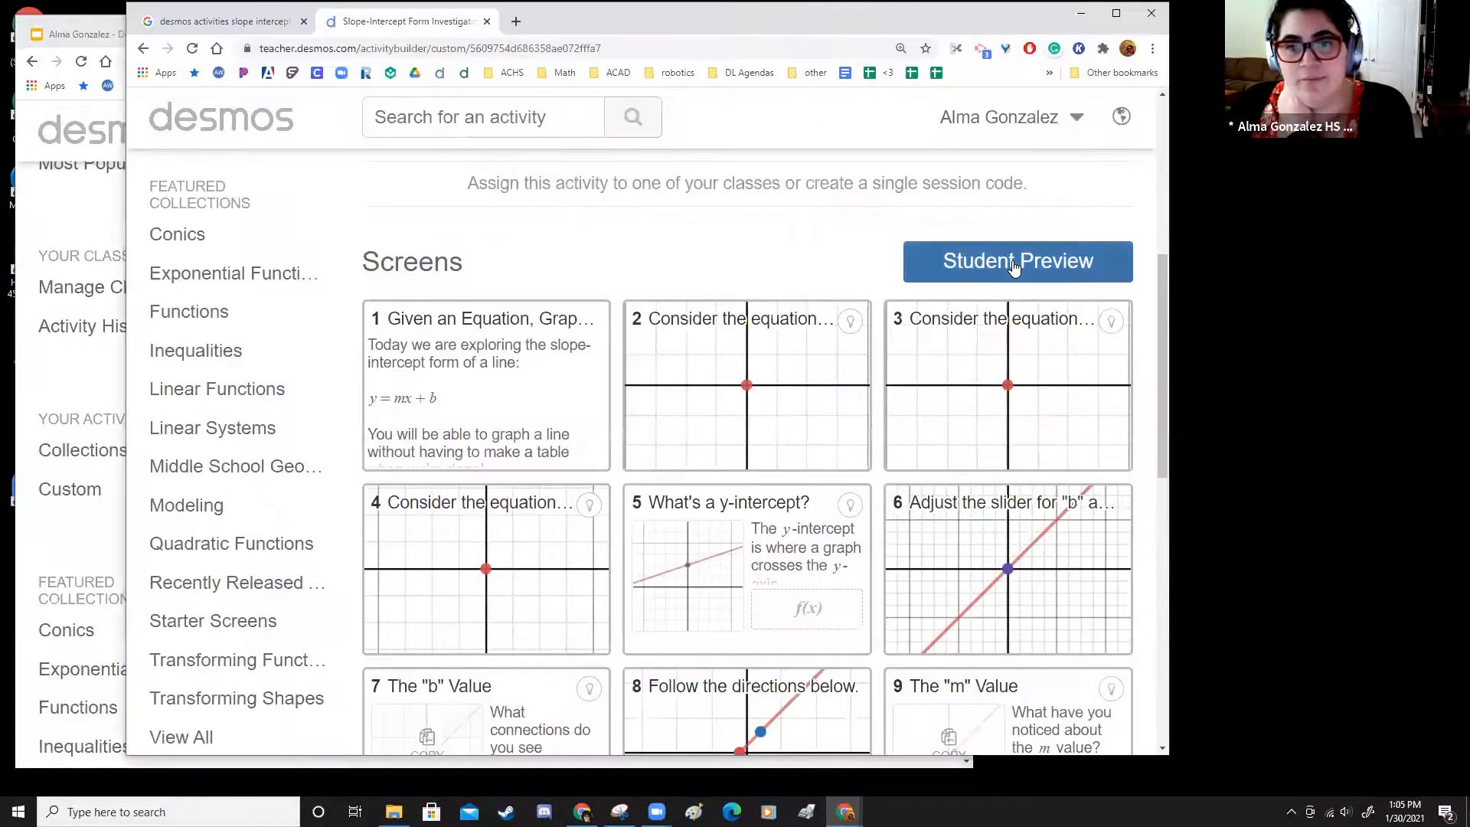
pyautogui.click(515, 396)
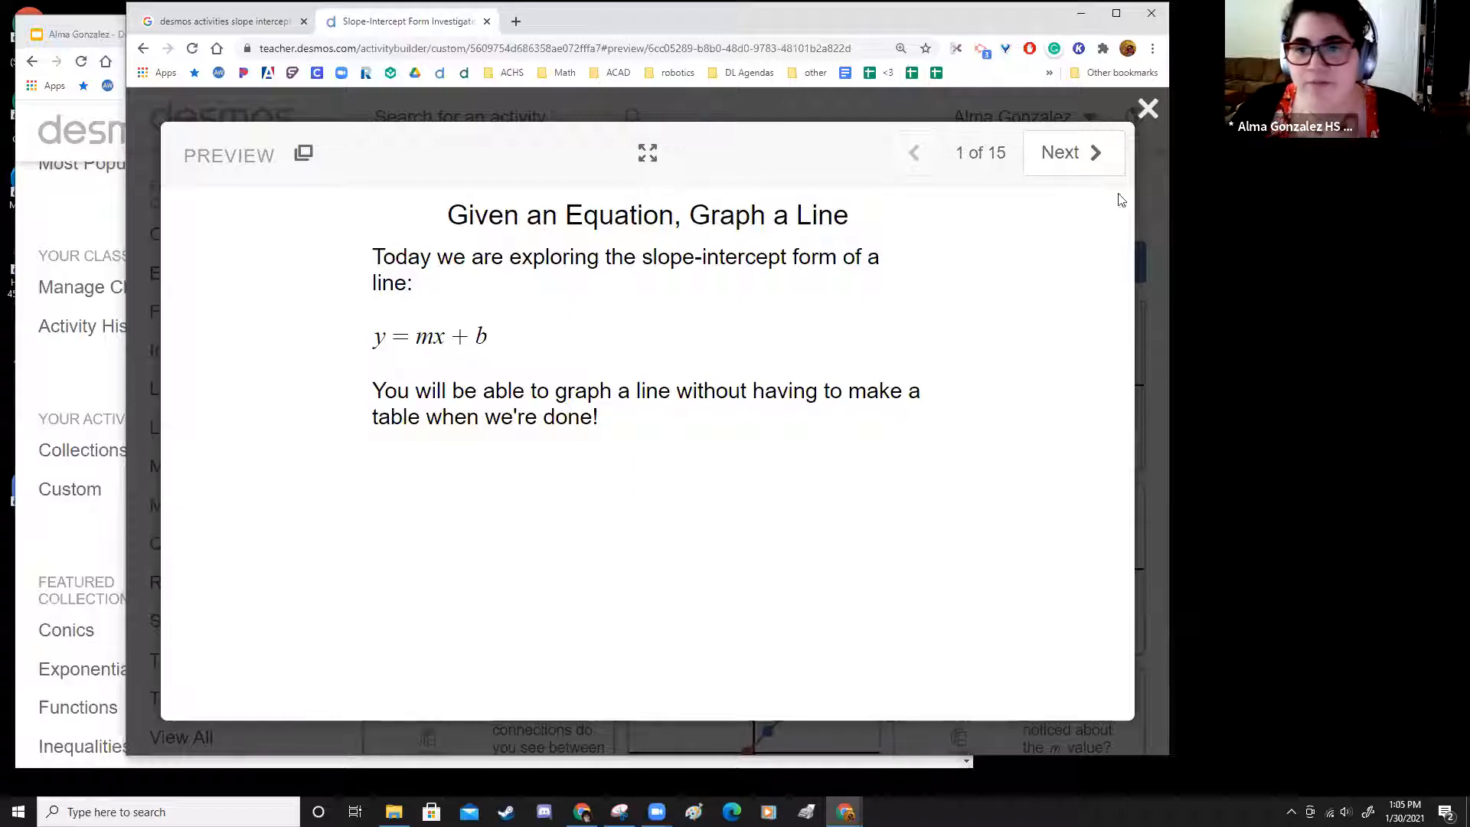
pyautogui.click(1092, 152)
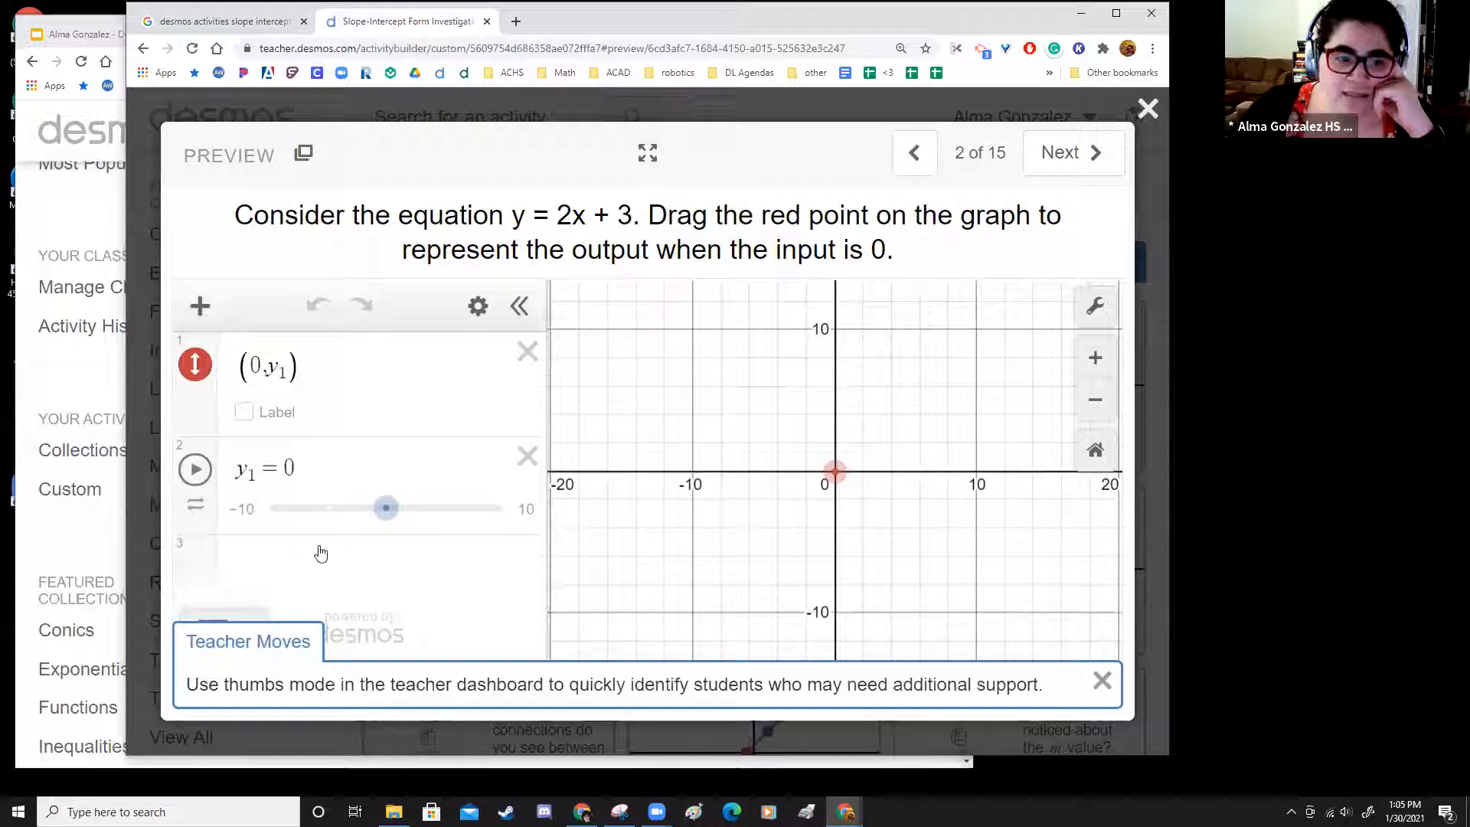
pyautogui.click(1080, 168)
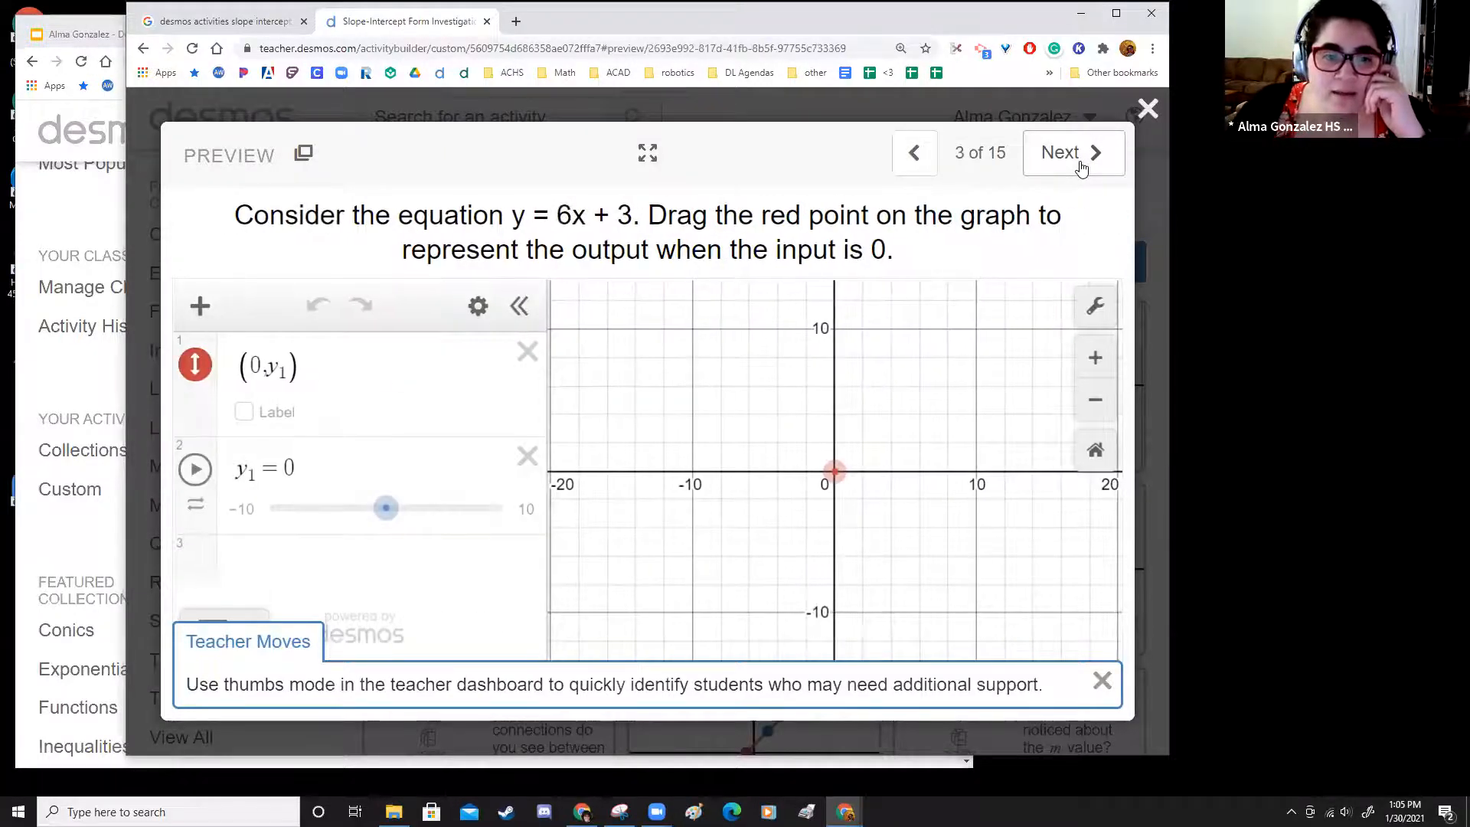
# - Try moving the red point to −2 on screen 3 and −5 on screen 4, and continue the preview to screen 7
pyautogui.moveTo(392, 520)
pyautogui.mouseDown()
pyautogui.moveTo(431, 525)
pyautogui.moveTo(294, 521)
pyautogui.moveTo(480, 502)
pyautogui.moveTo(388, 506)
pyautogui.mouseUp()
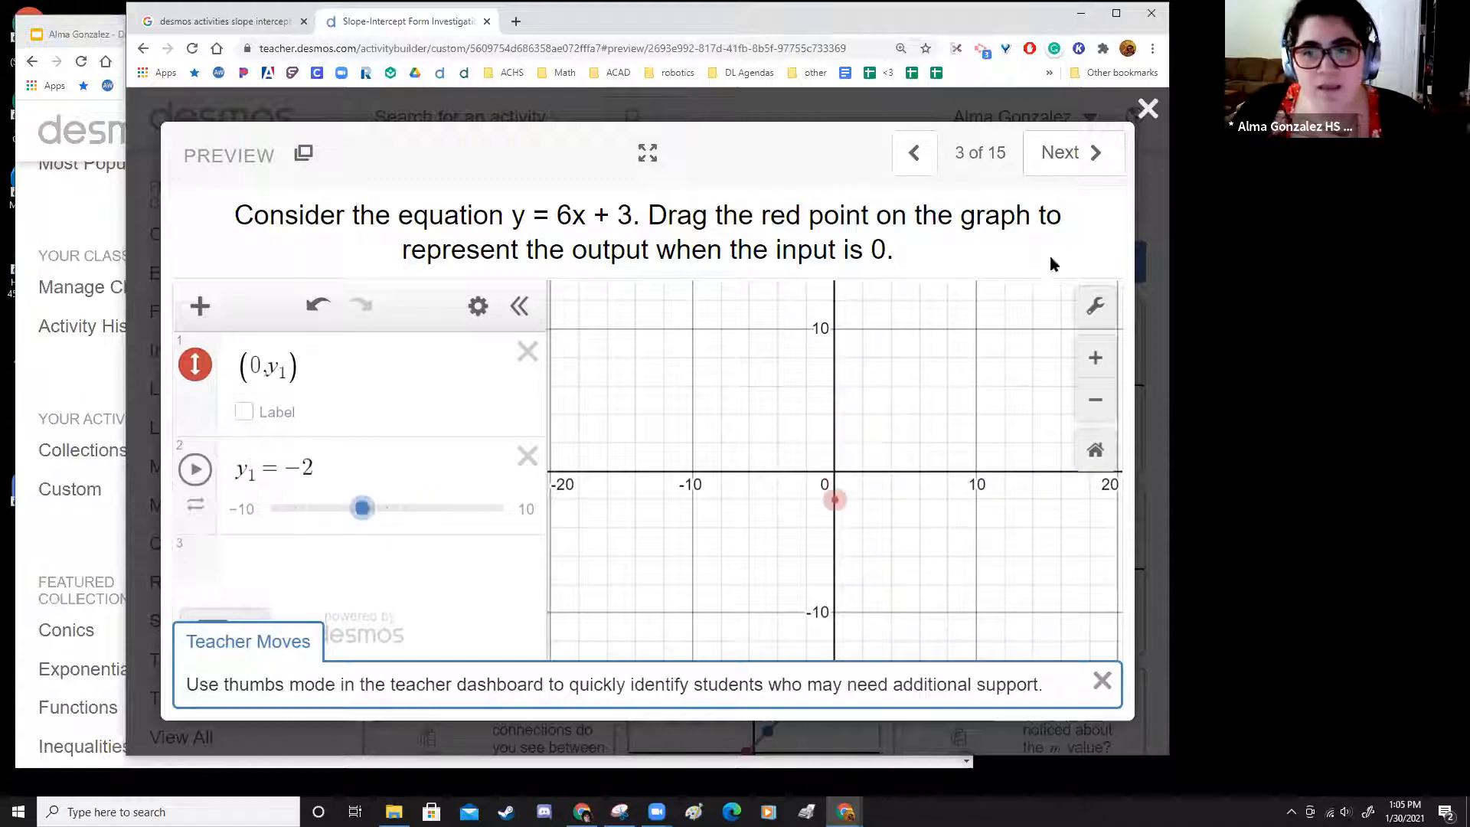
pyautogui.click(1064, 153)
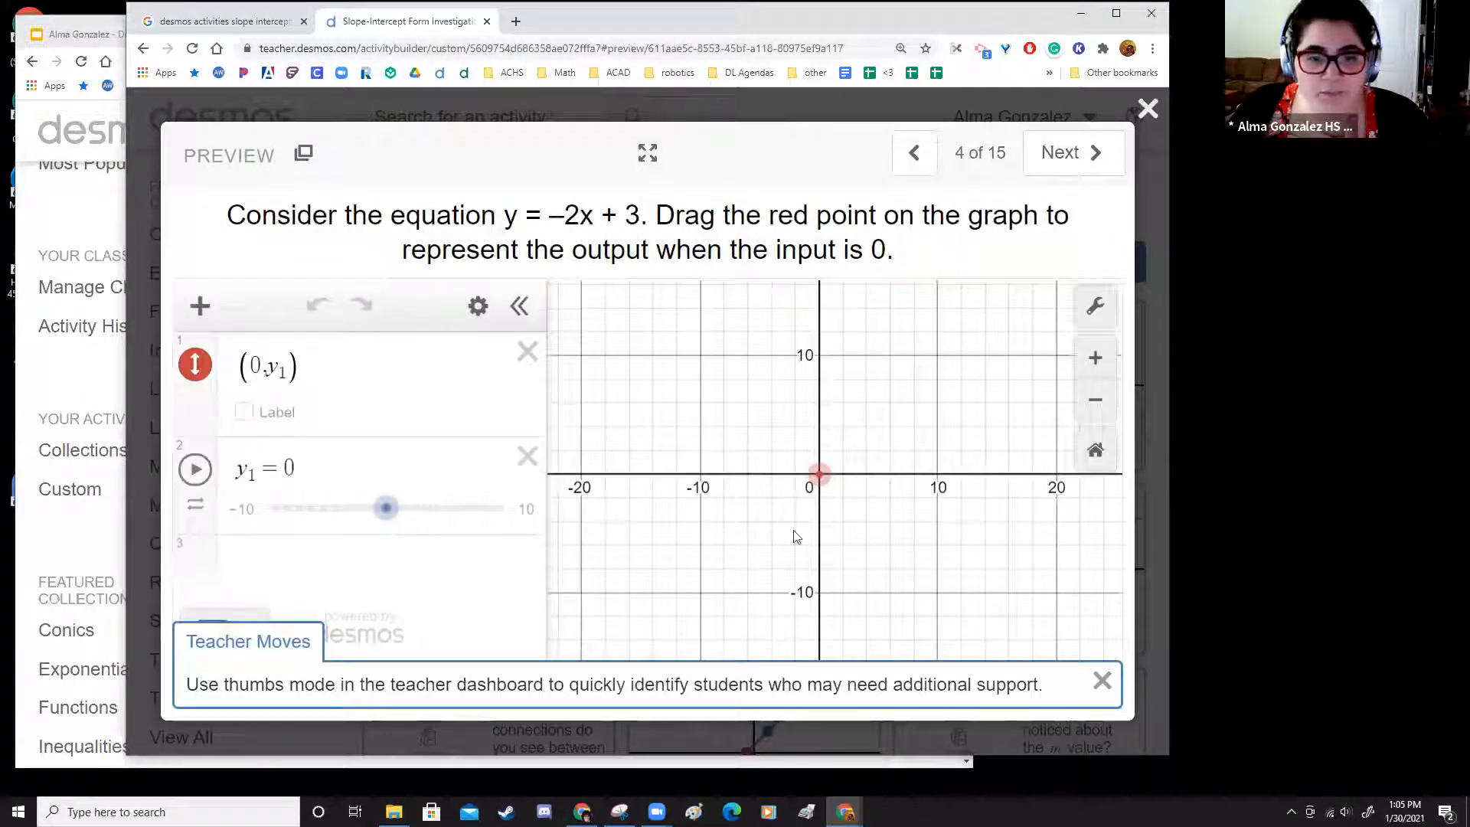
pyautogui.moveTo(822, 473); pyautogui.dragTo(836, 532)
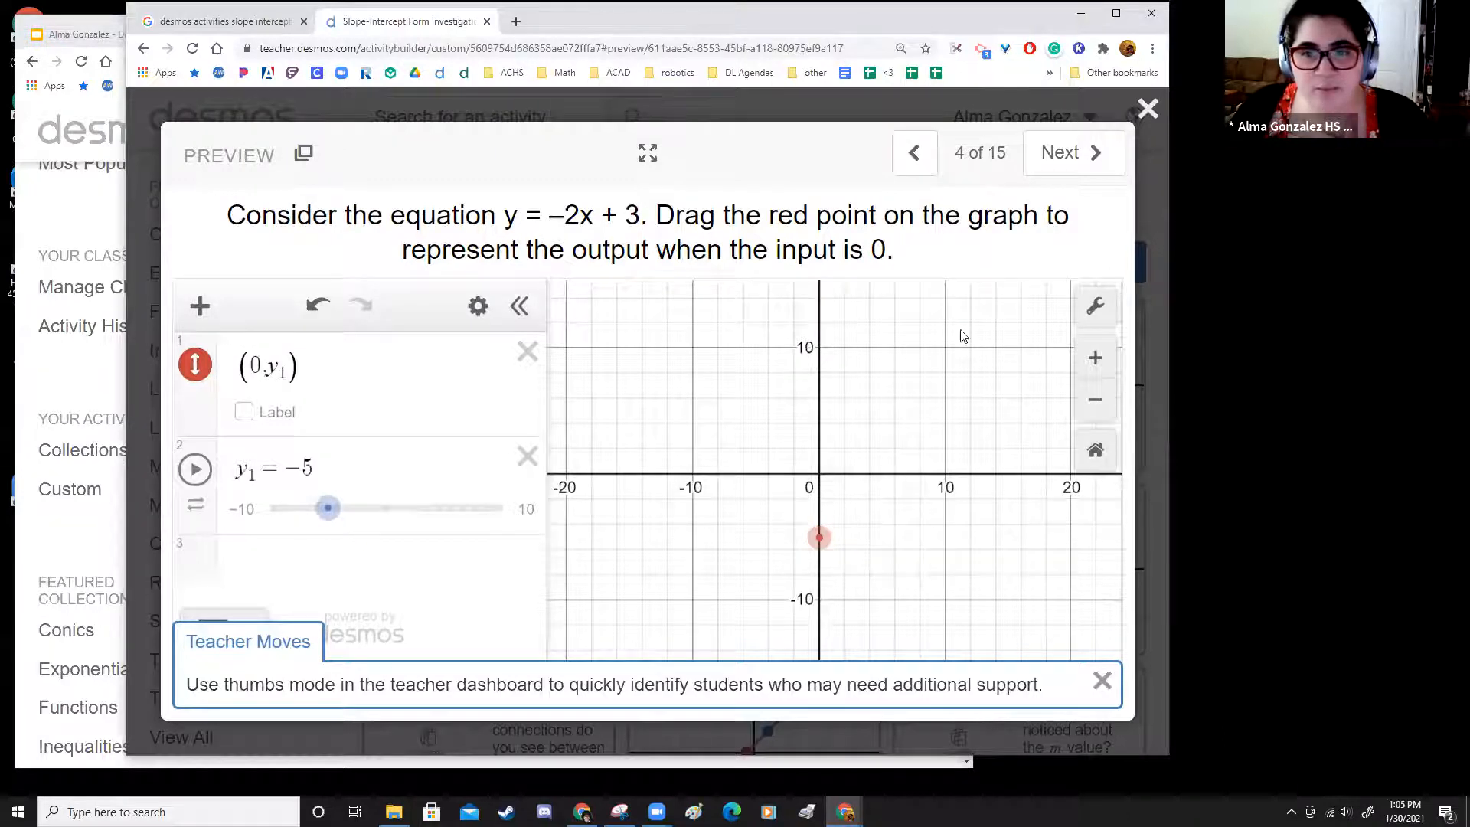
pyautogui.click(1059, 155)
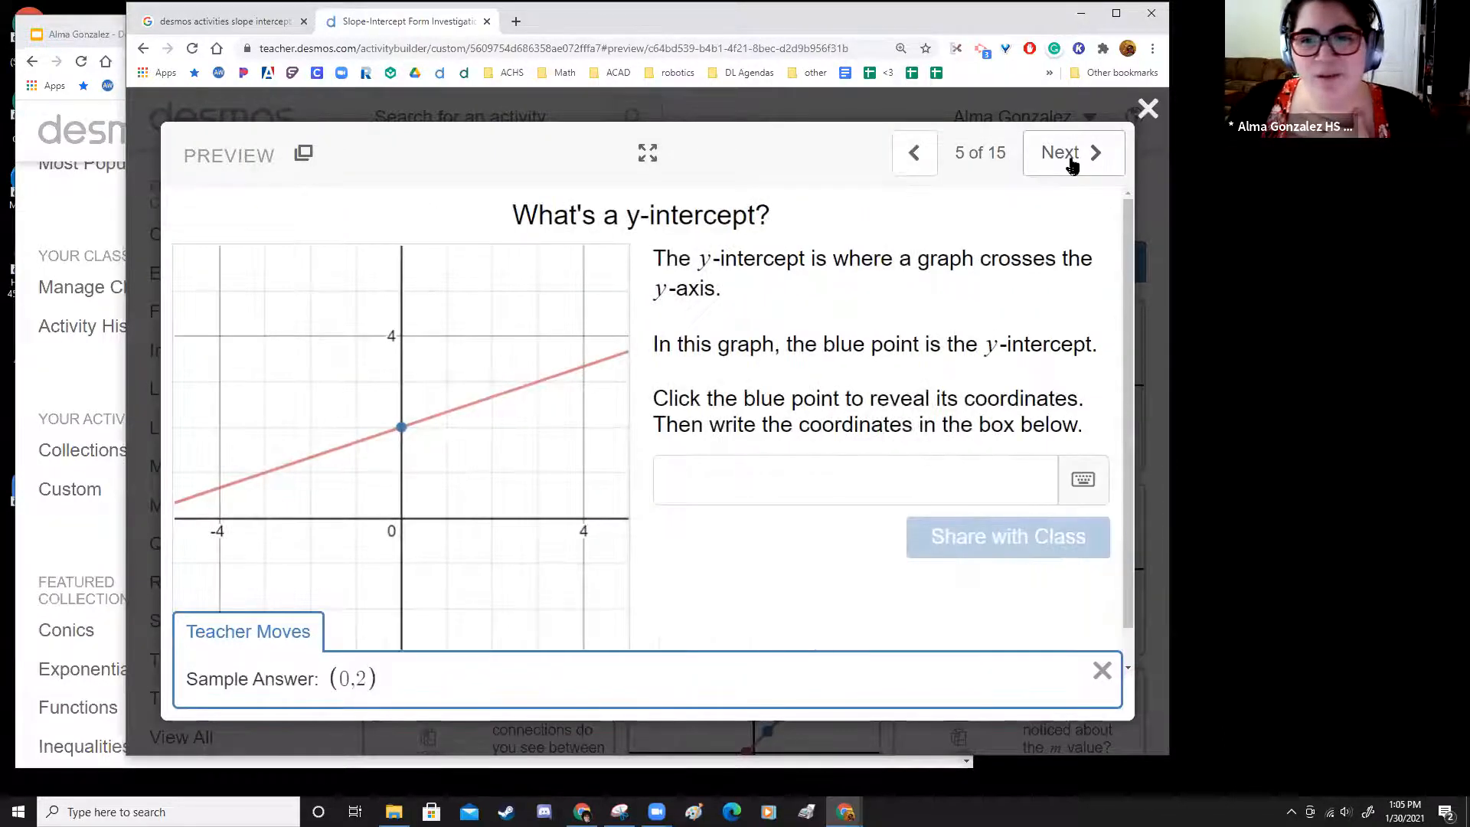
pyautogui.click(1072, 157)
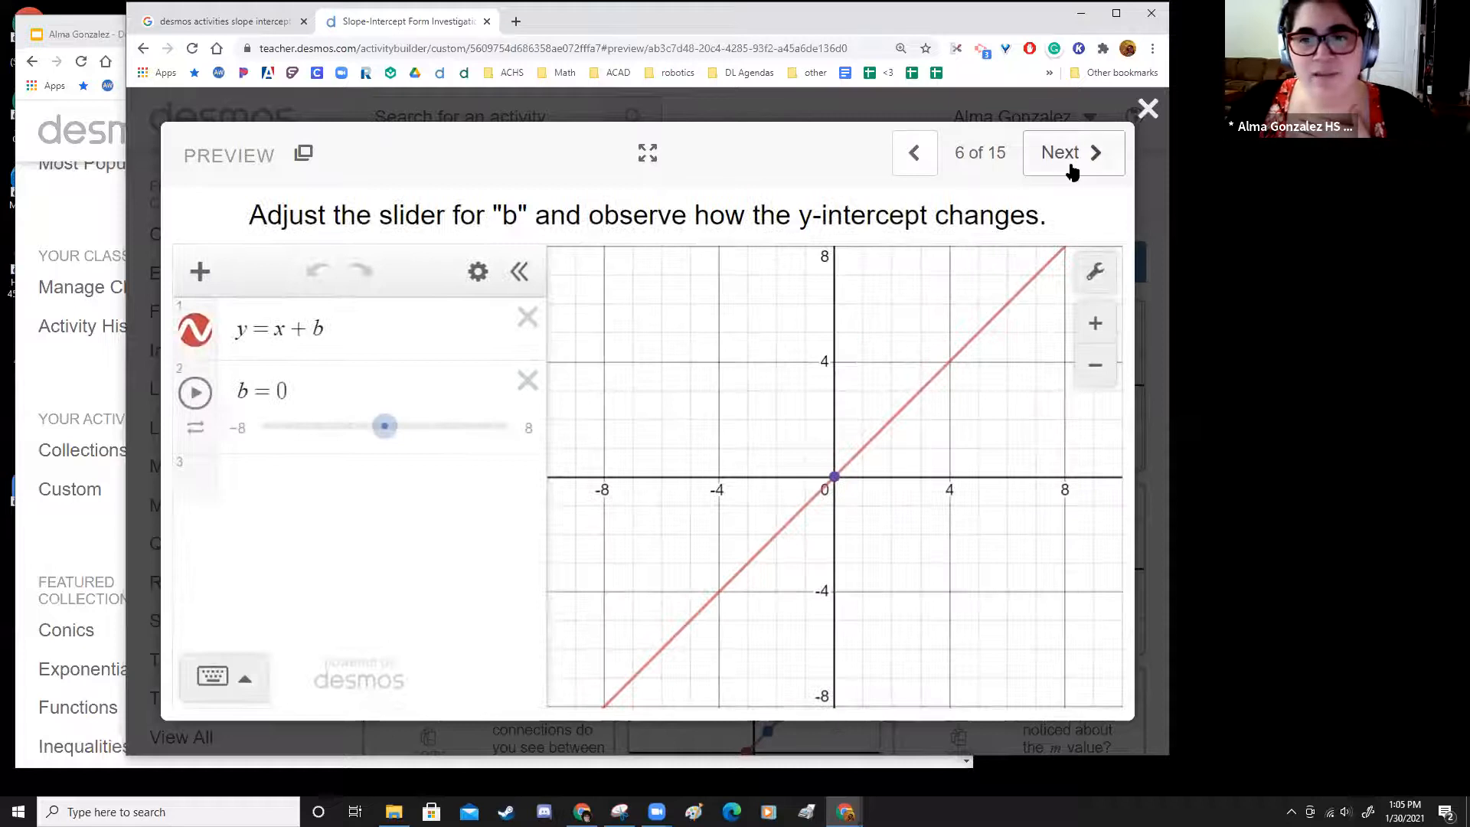
pyautogui.click(1072, 170)
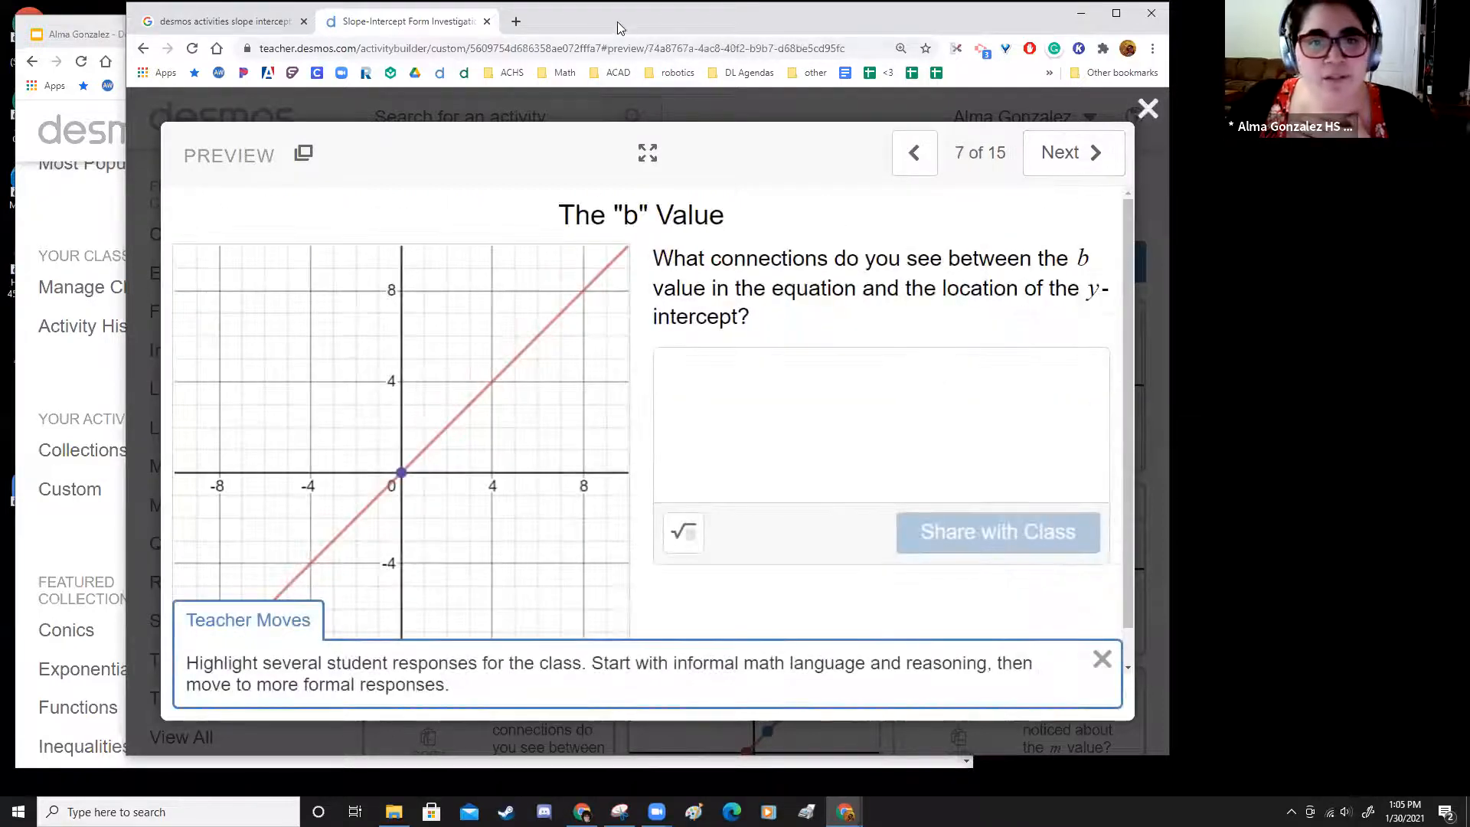
# - Shift the activity window slightly towards the webcam view and preview the activity from screen 8 through screen 11
pyautogui.moveTo(628, 23); pyautogui.dragTo(677, 41)
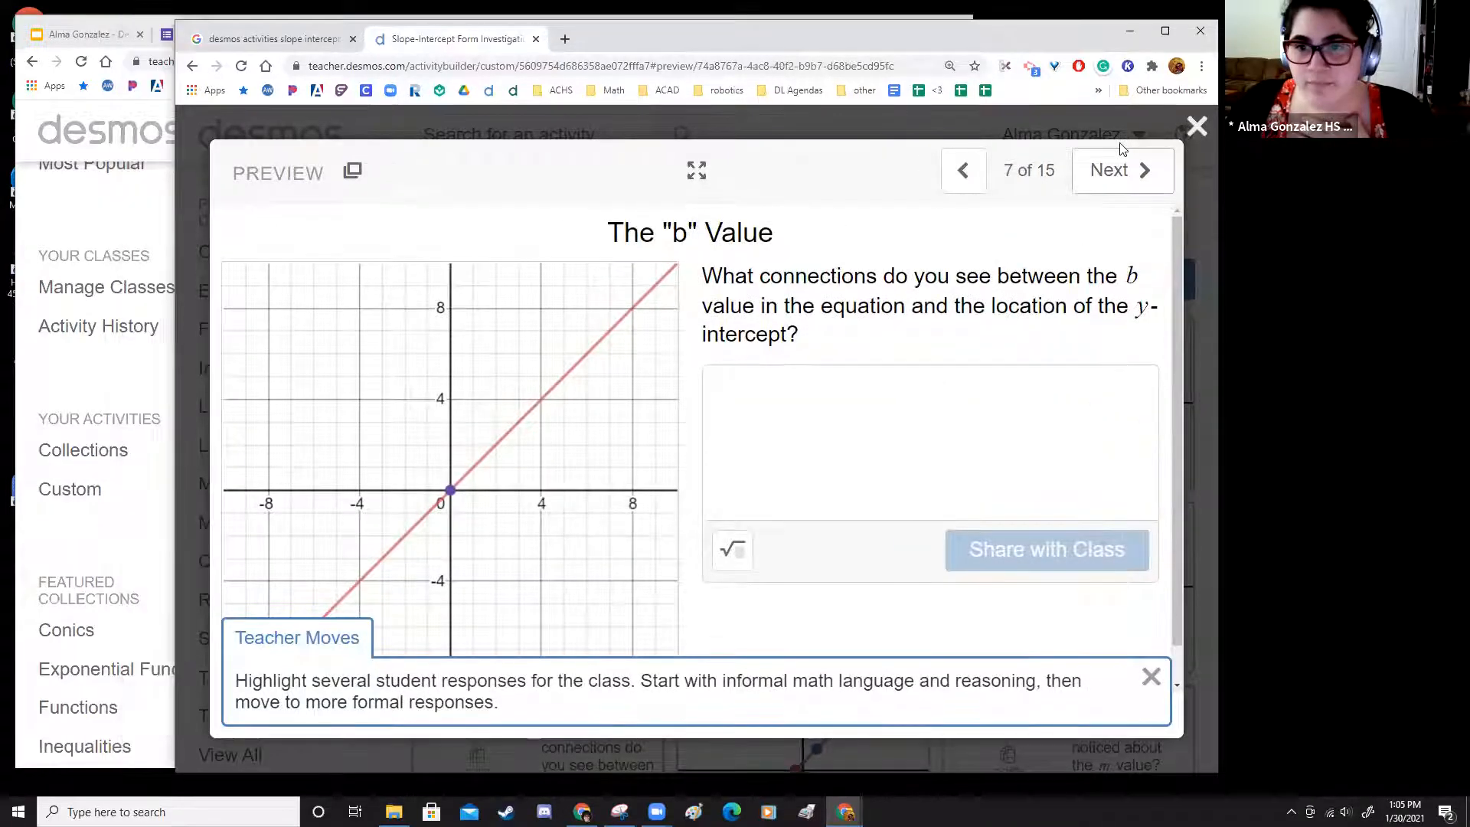
pyautogui.click(1127, 188)
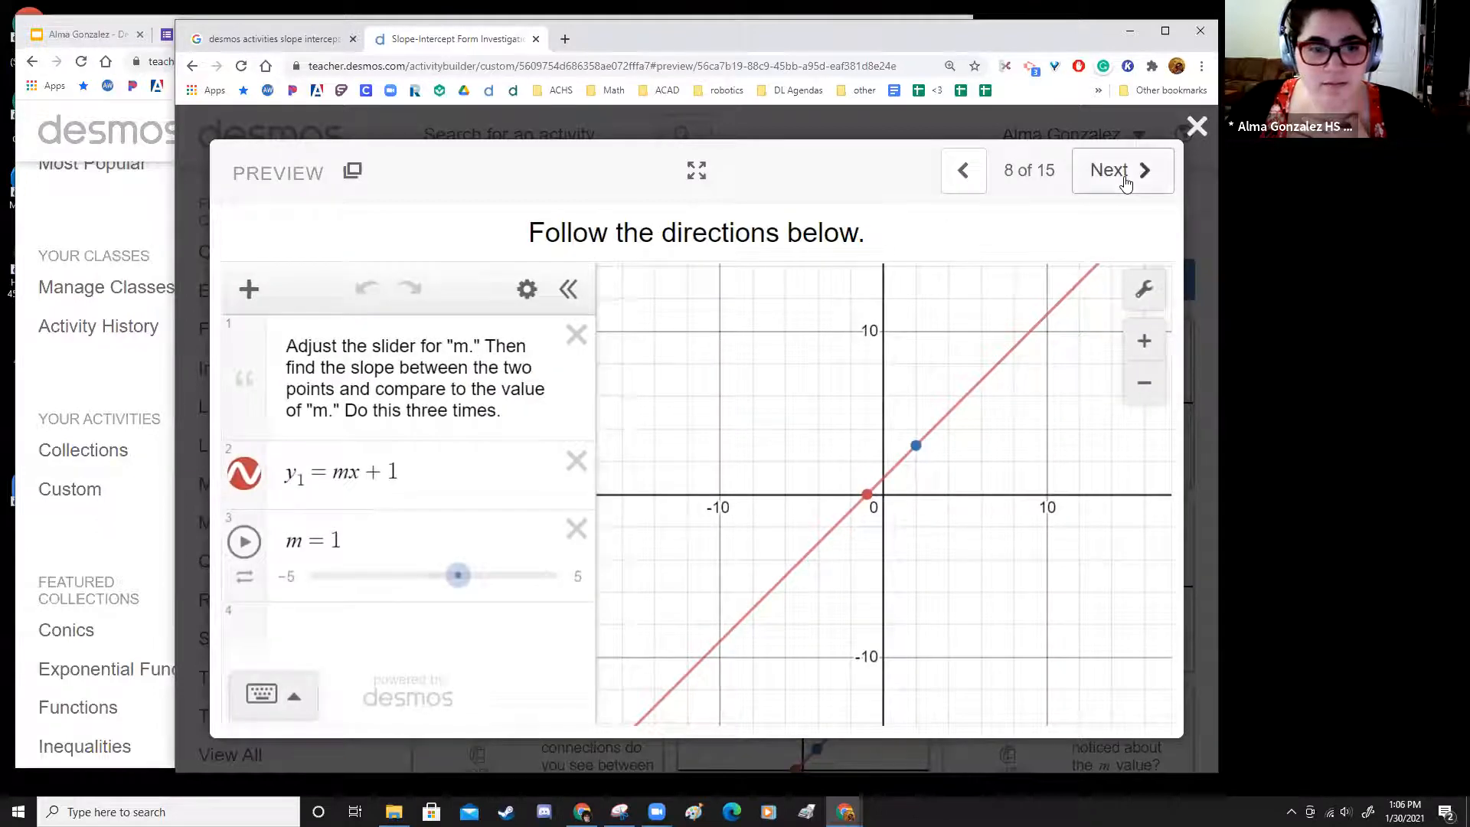
pyautogui.click(1126, 183)
pyautogui.click(1126, 183)
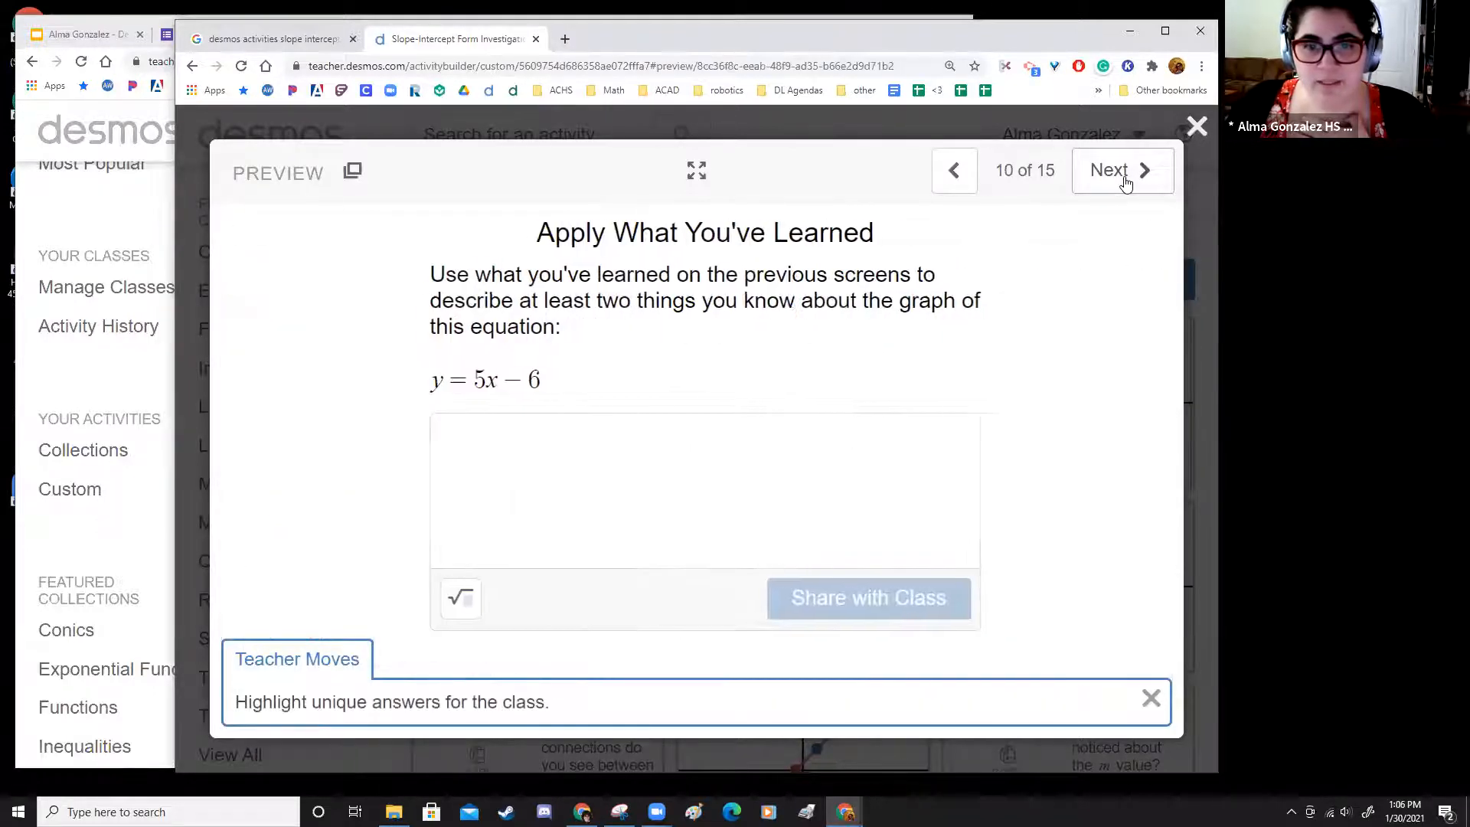
pyautogui.click(1126, 183)
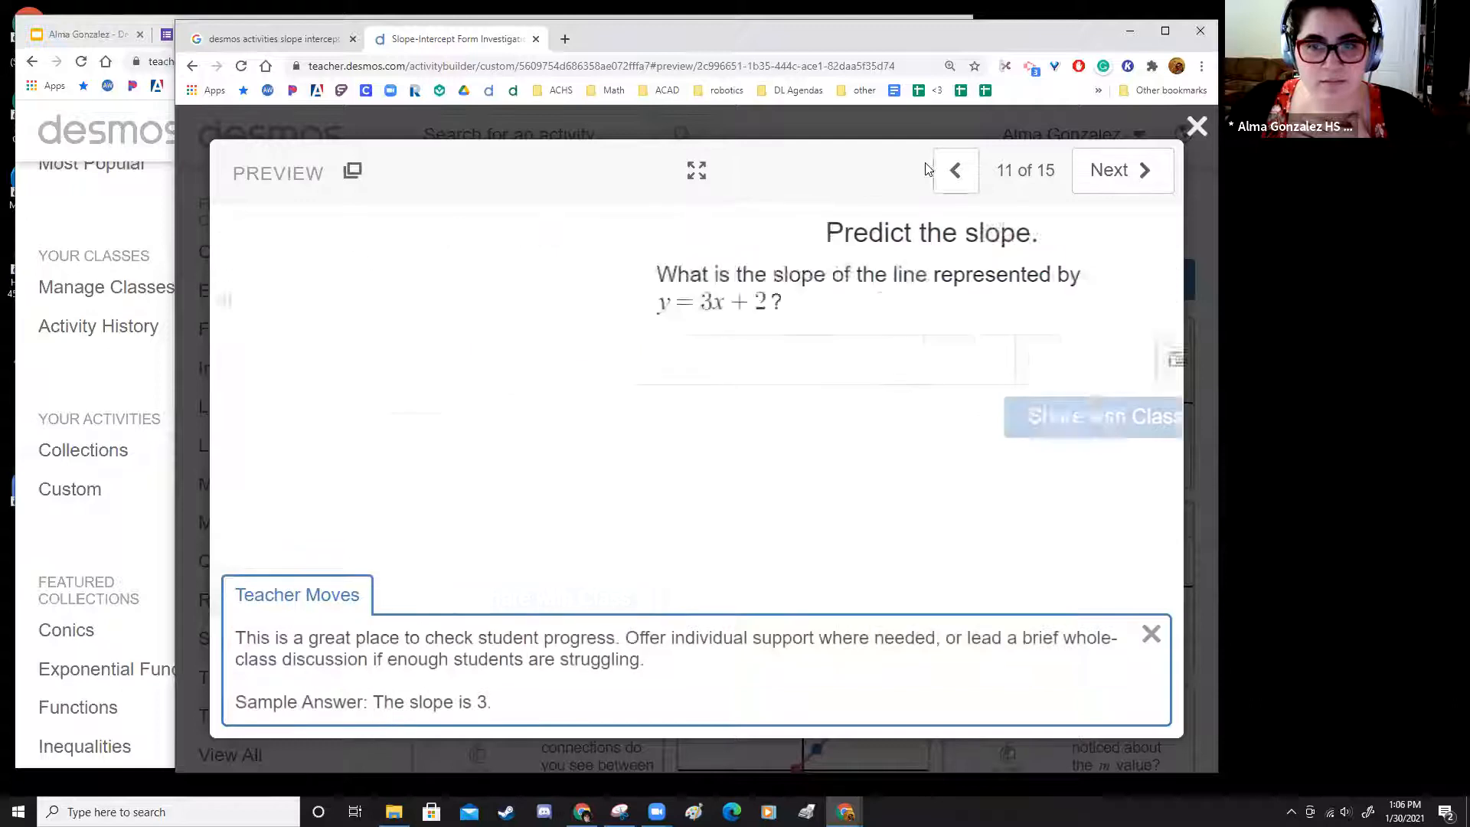
# - Step the preview back to screen 5 and close the preview
pyautogui.click(963, 183)
pyautogui.click(964, 184)
pyautogui.click(965, 184)
pyautogui.click(964, 184)
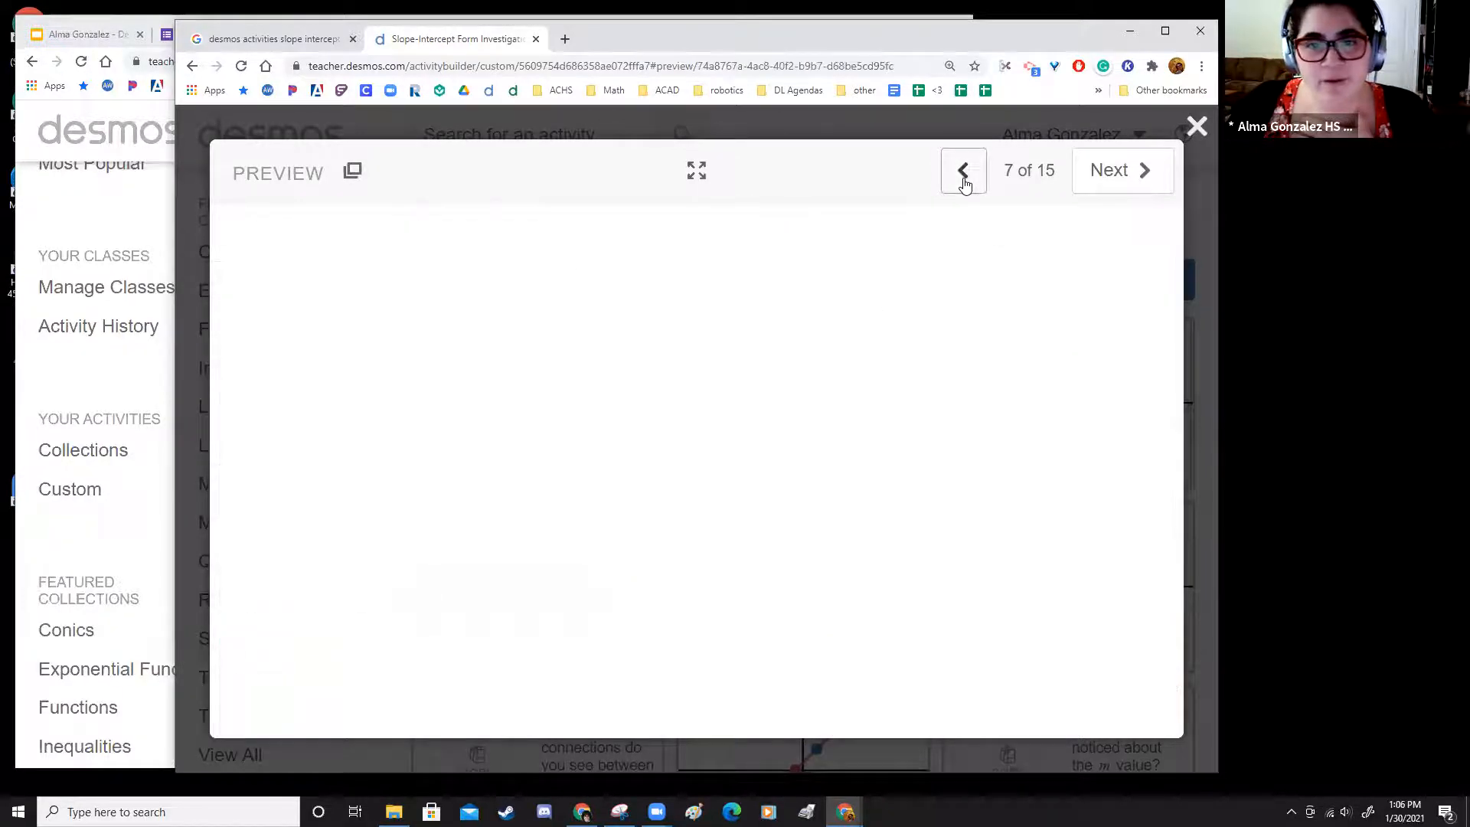
pyautogui.click(965, 184)
pyautogui.click(965, 183)
pyautogui.click(1197, 127)
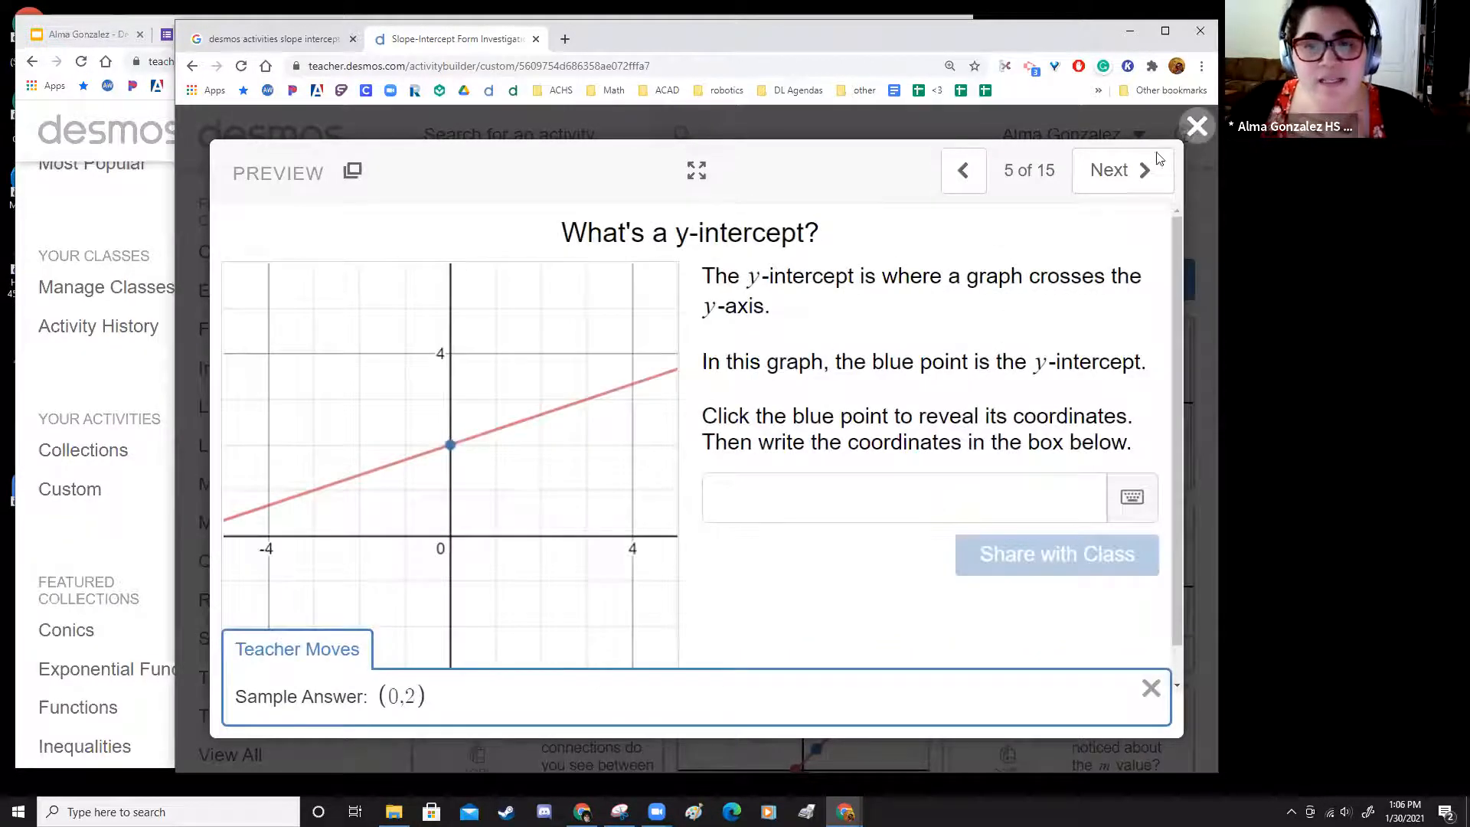
# - Make an editable copy of the Slope-Intercept Form Investigation activity using Copy and edit
pyautogui.scroll(5, 746, 255)
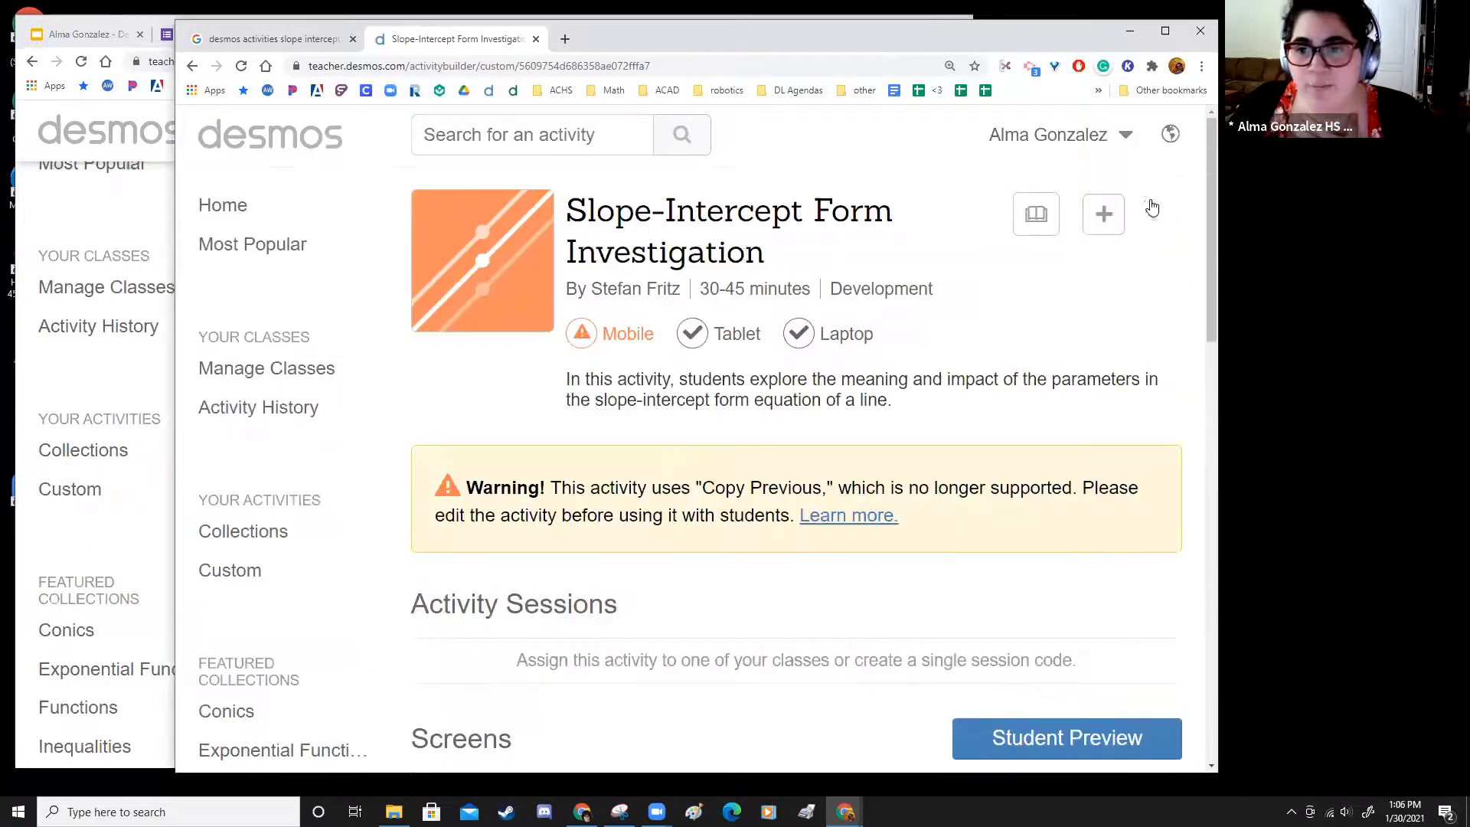
pyautogui.click(1155, 215)
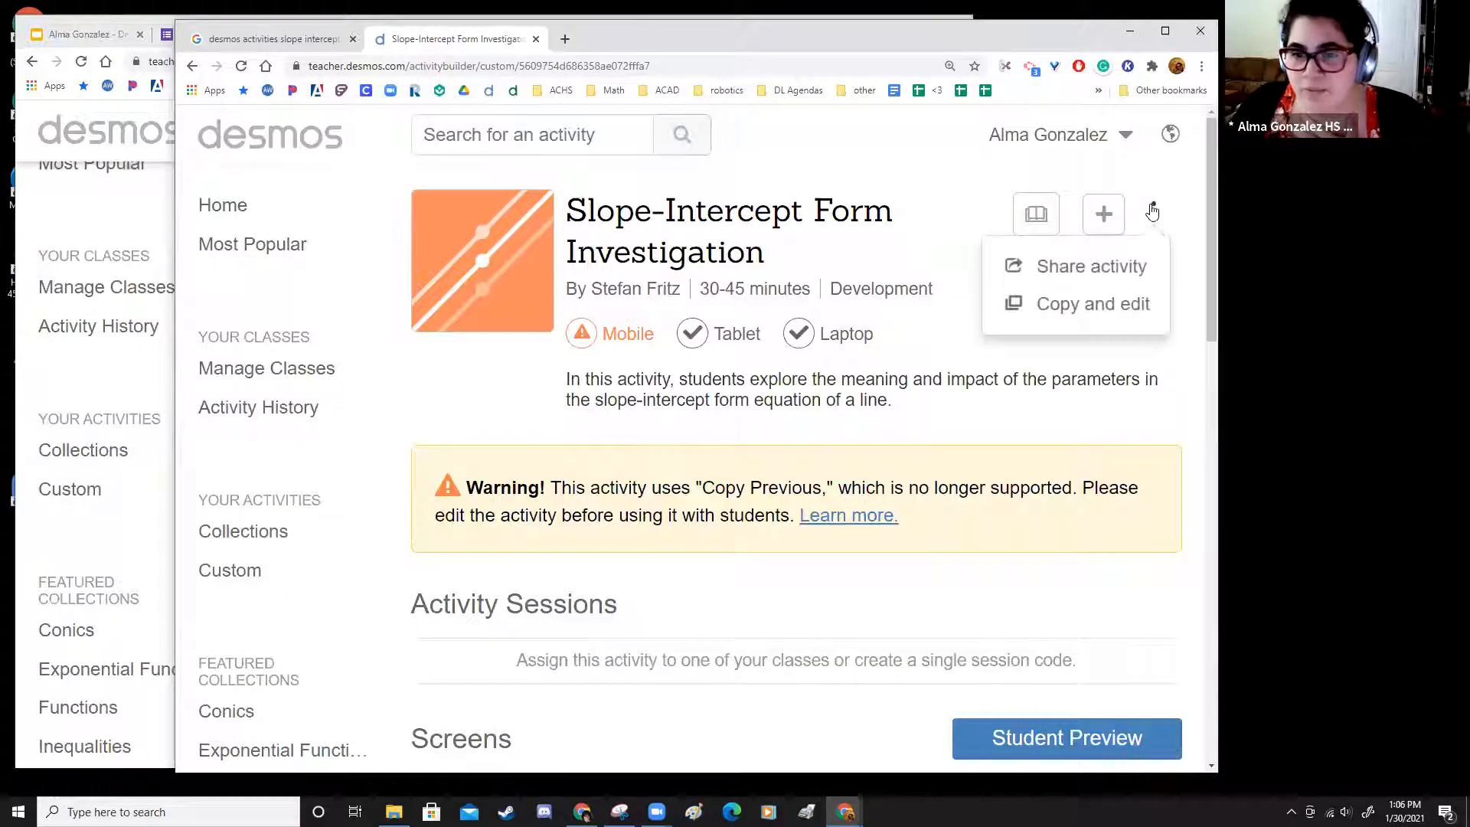
pyautogui.click(1088, 306)
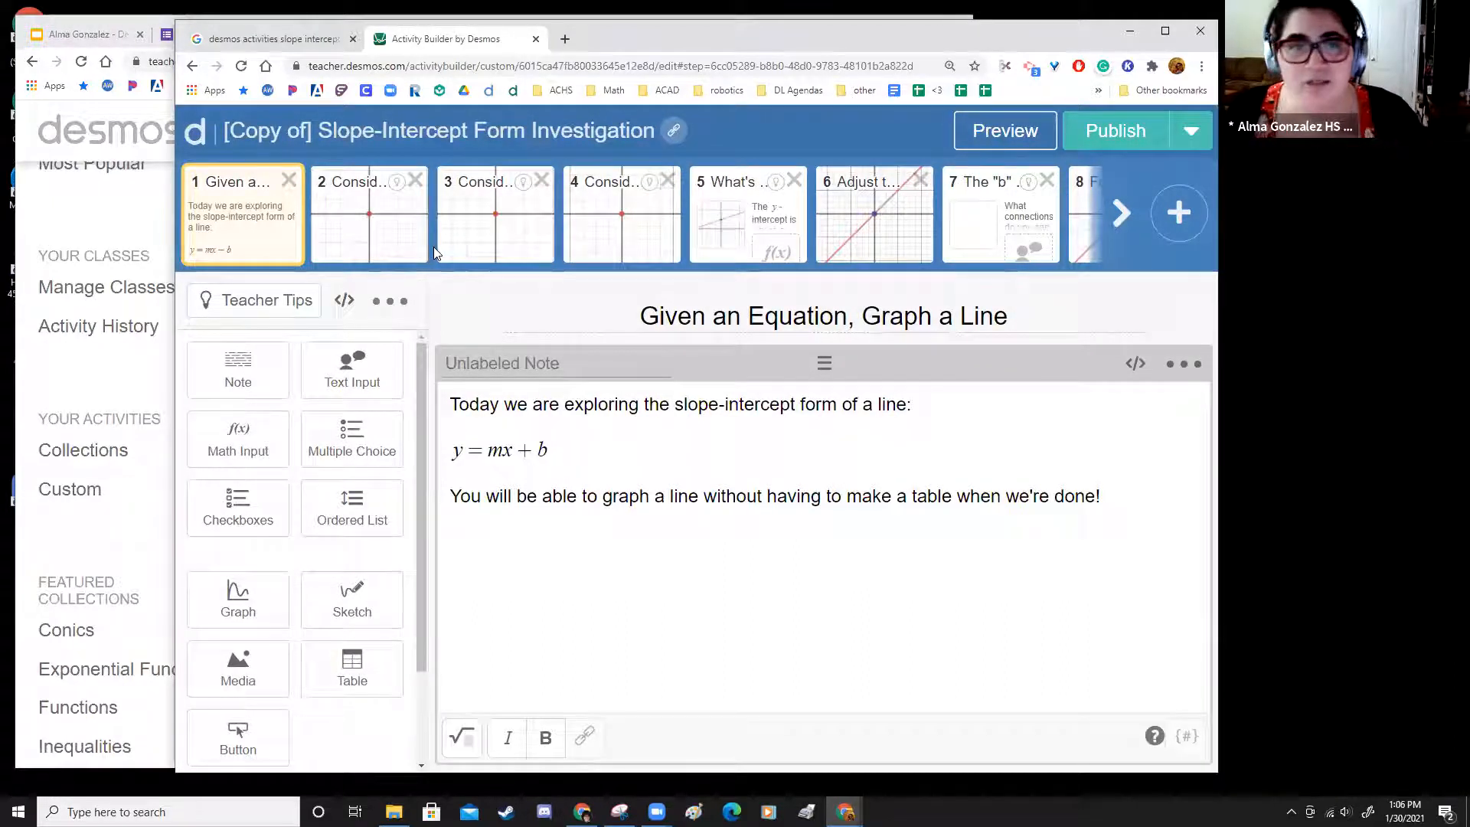
# - Switch to the other Desmos window, look through the Custom activities list, and return to the copied activity's editor
pyautogui.click(152, 210)
pyautogui.scroll(1, 723, 265)
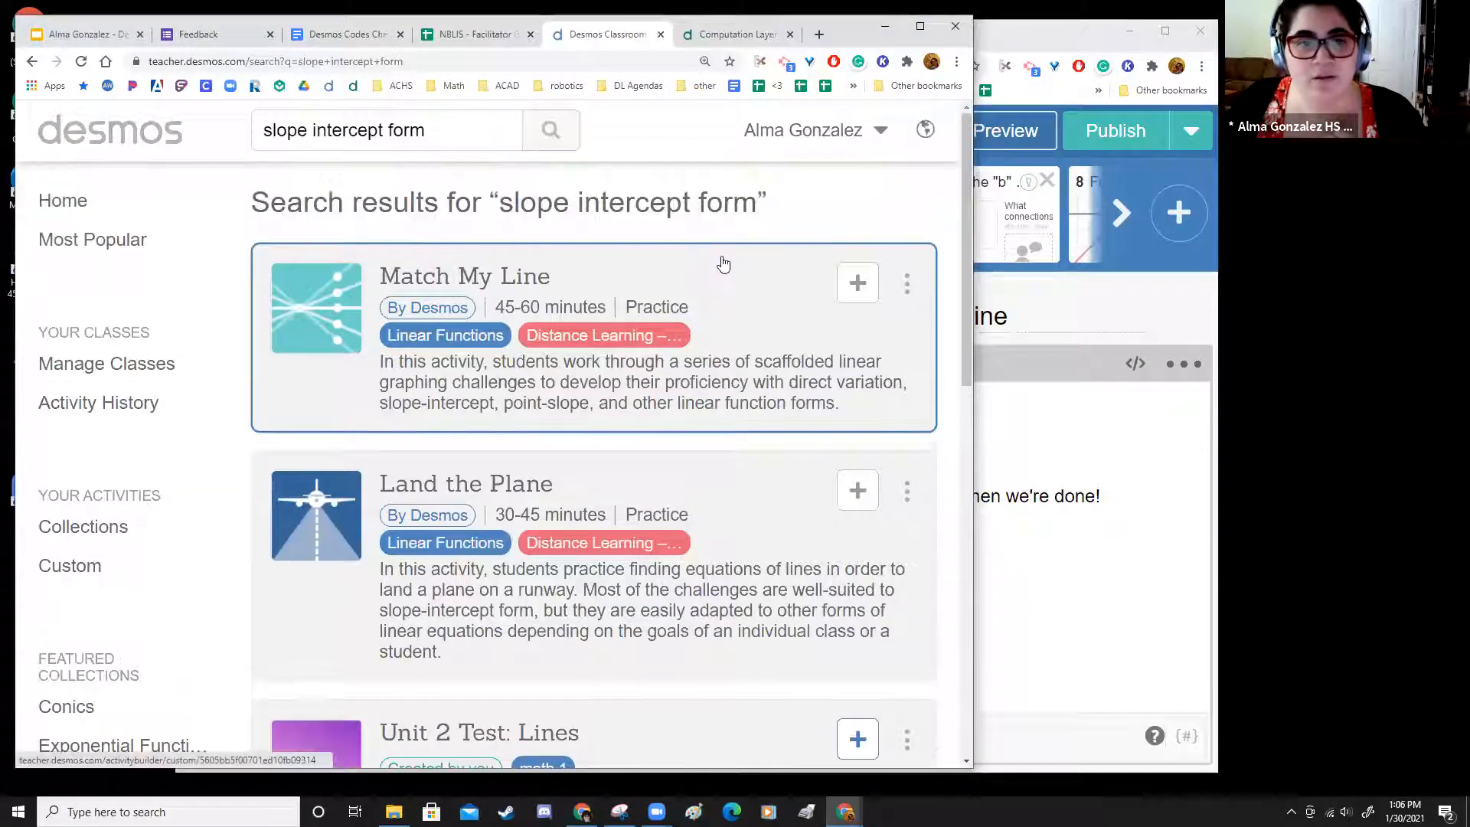
pyautogui.click(98, 576)
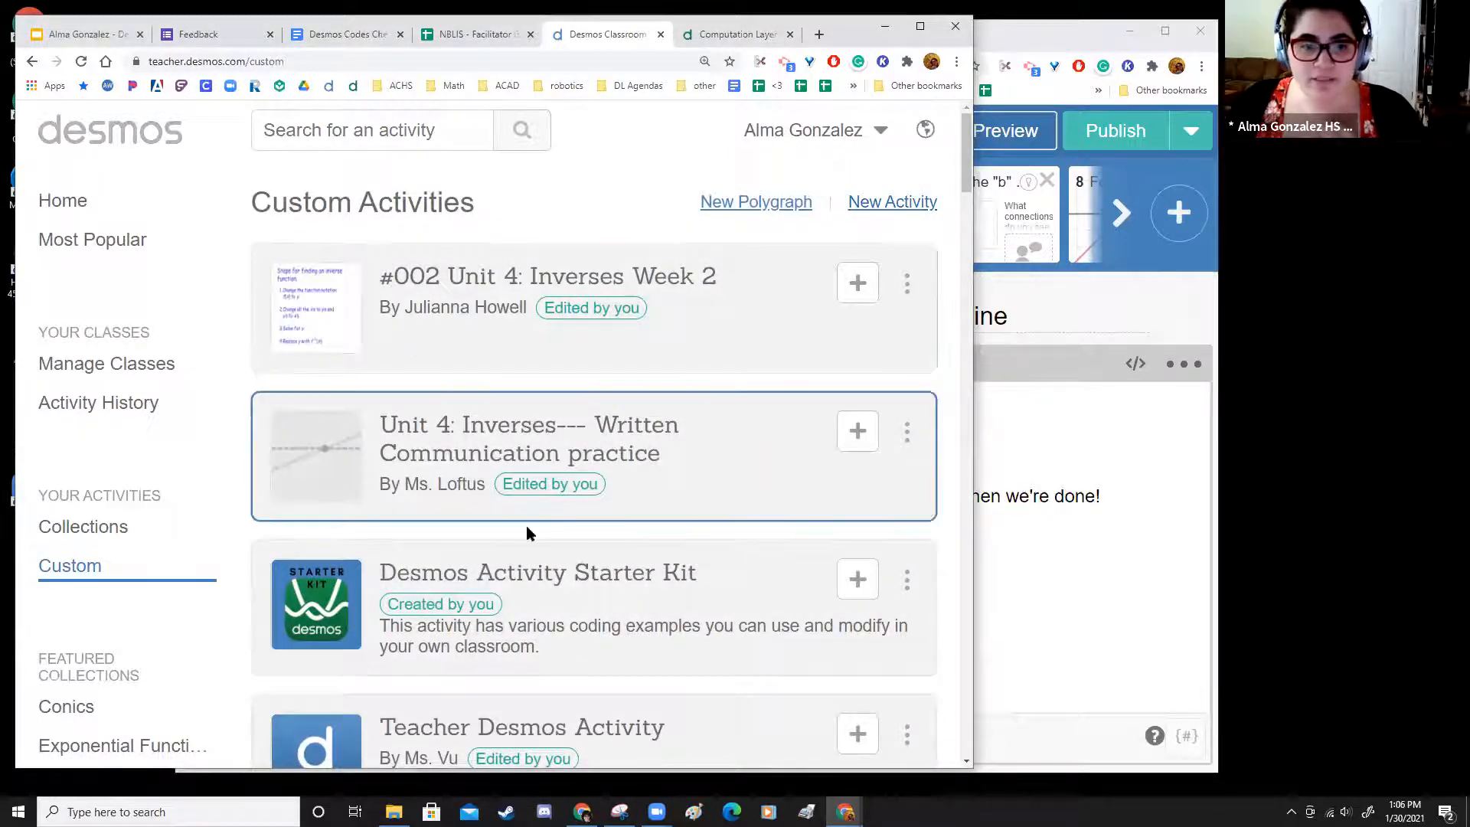
pyautogui.scroll(-1, 535, 526)
pyautogui.scroll(-2, 553, 528)
pyautogui.scroll(3, 965, 366)
pyautogui.click(1102, 306)
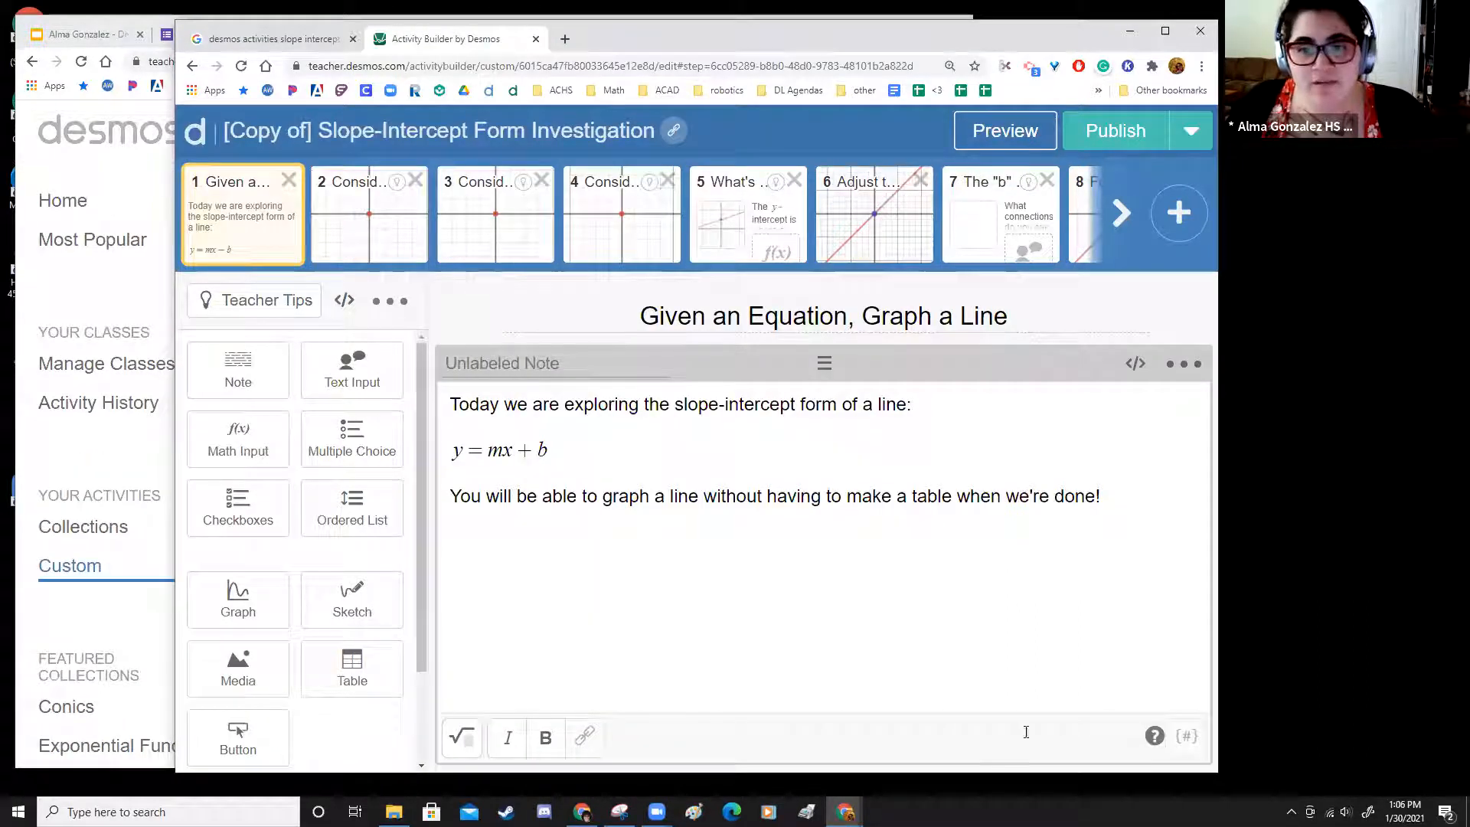
# - Open the copied activity's details and remove the "[Copy of]" prefix so the title reads "Slope-Intercept Form Investigation"
pyautogui.click(488, 134)
pyautogui.click(621, 267)
pyautogui.moveTo(622, 269); pyautogui.dragTo(473, 264)
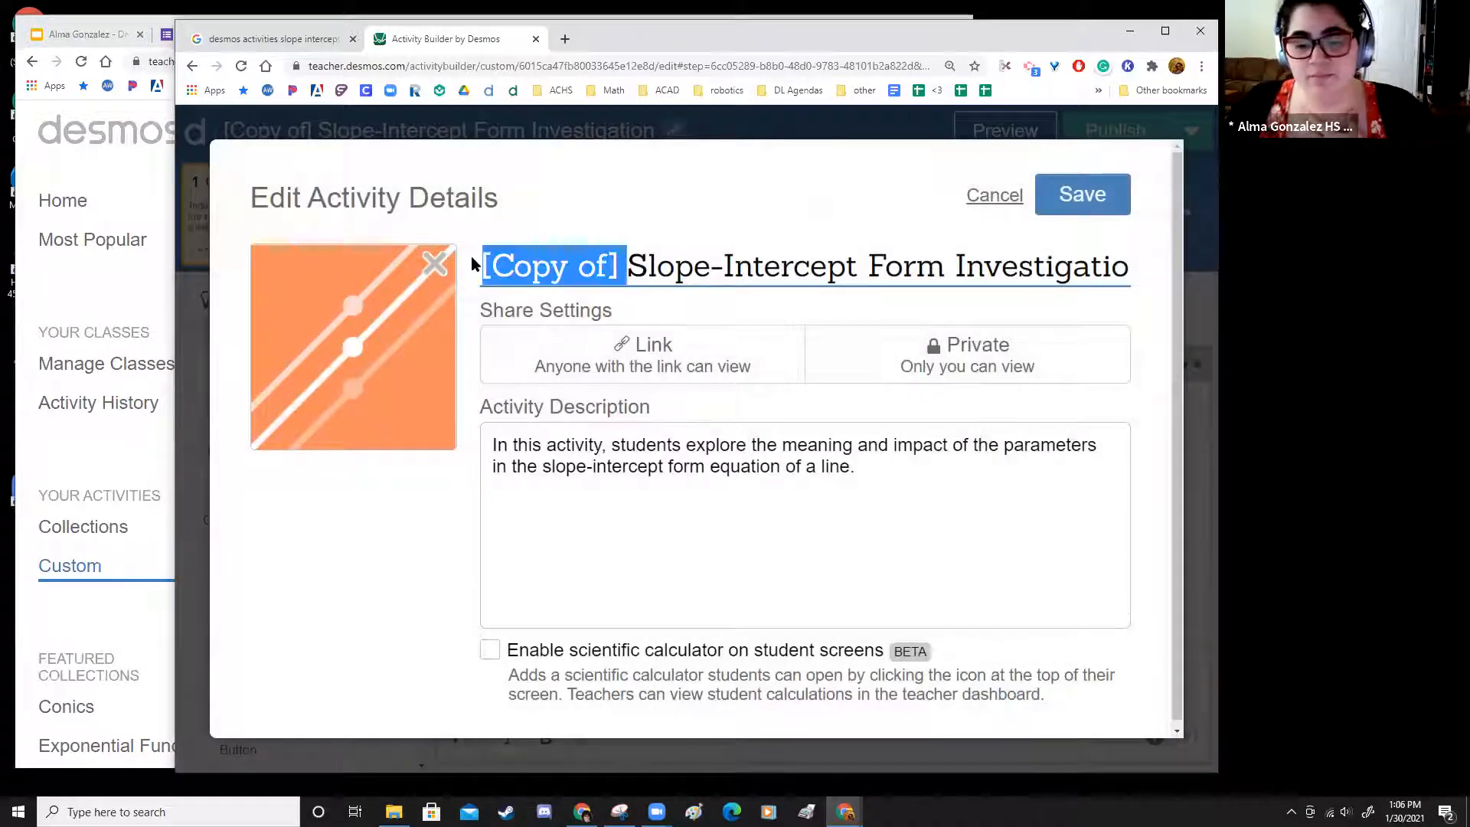
pyautogui.press('BackSpace')
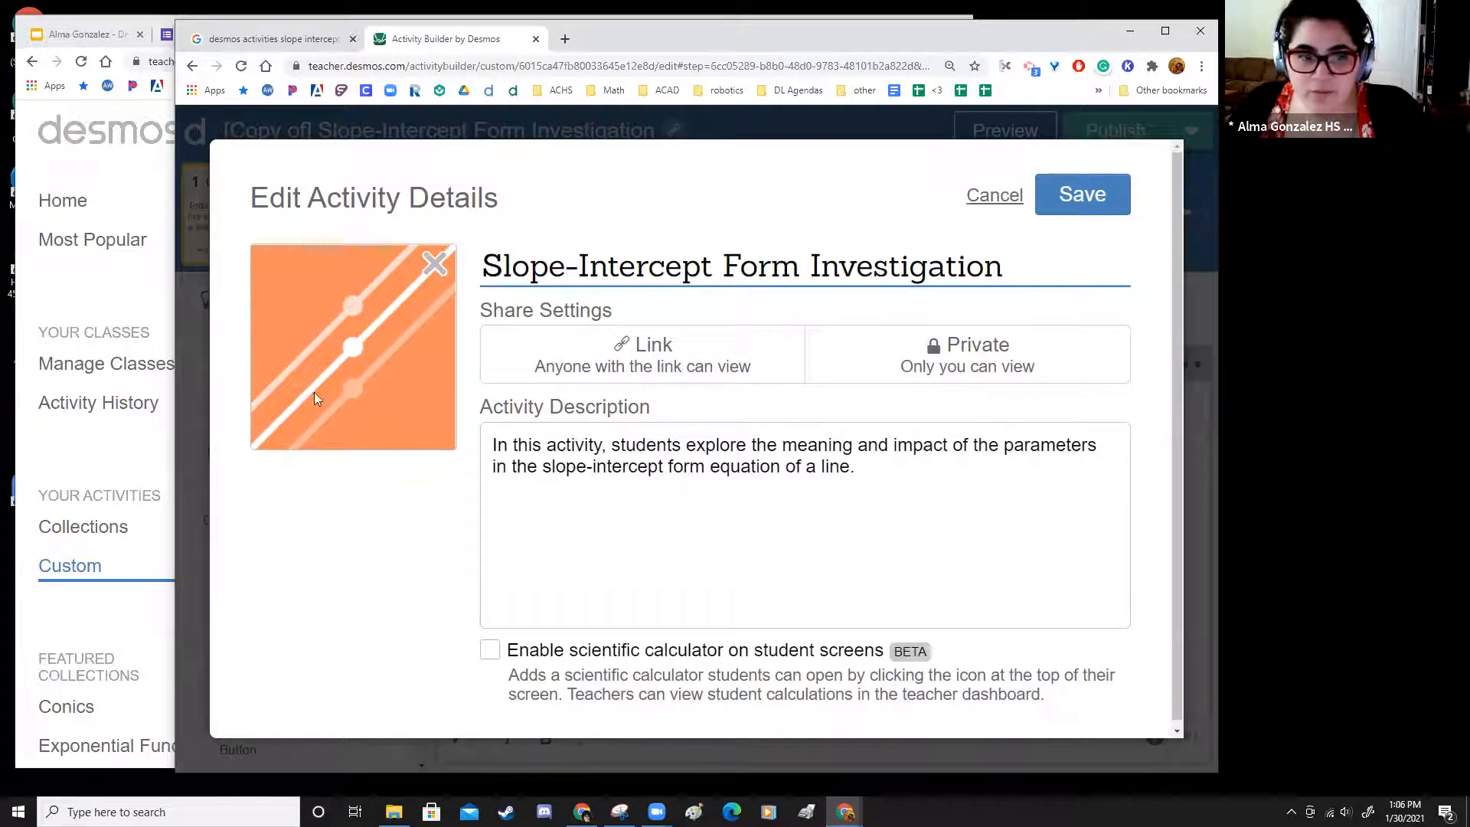
# - Highlight the activity description, toggle the scientific calculator option for student screens on and off, and save the activity details
pyautogui.tripleClick(648, 452)
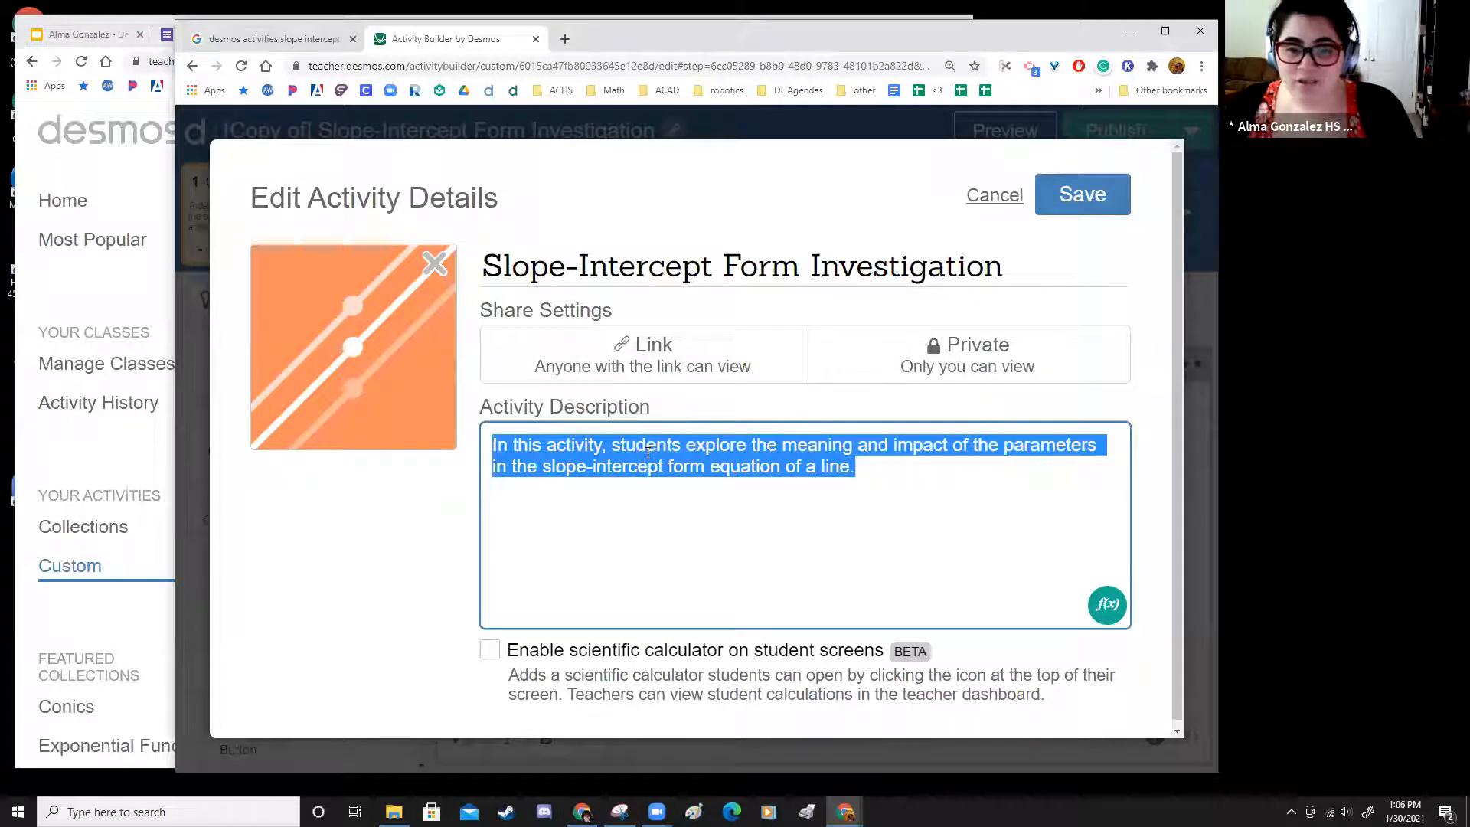
pyautogui.click(648, 453)
pyautogui.click(494, 653)
pyautogui.click(492, 652)
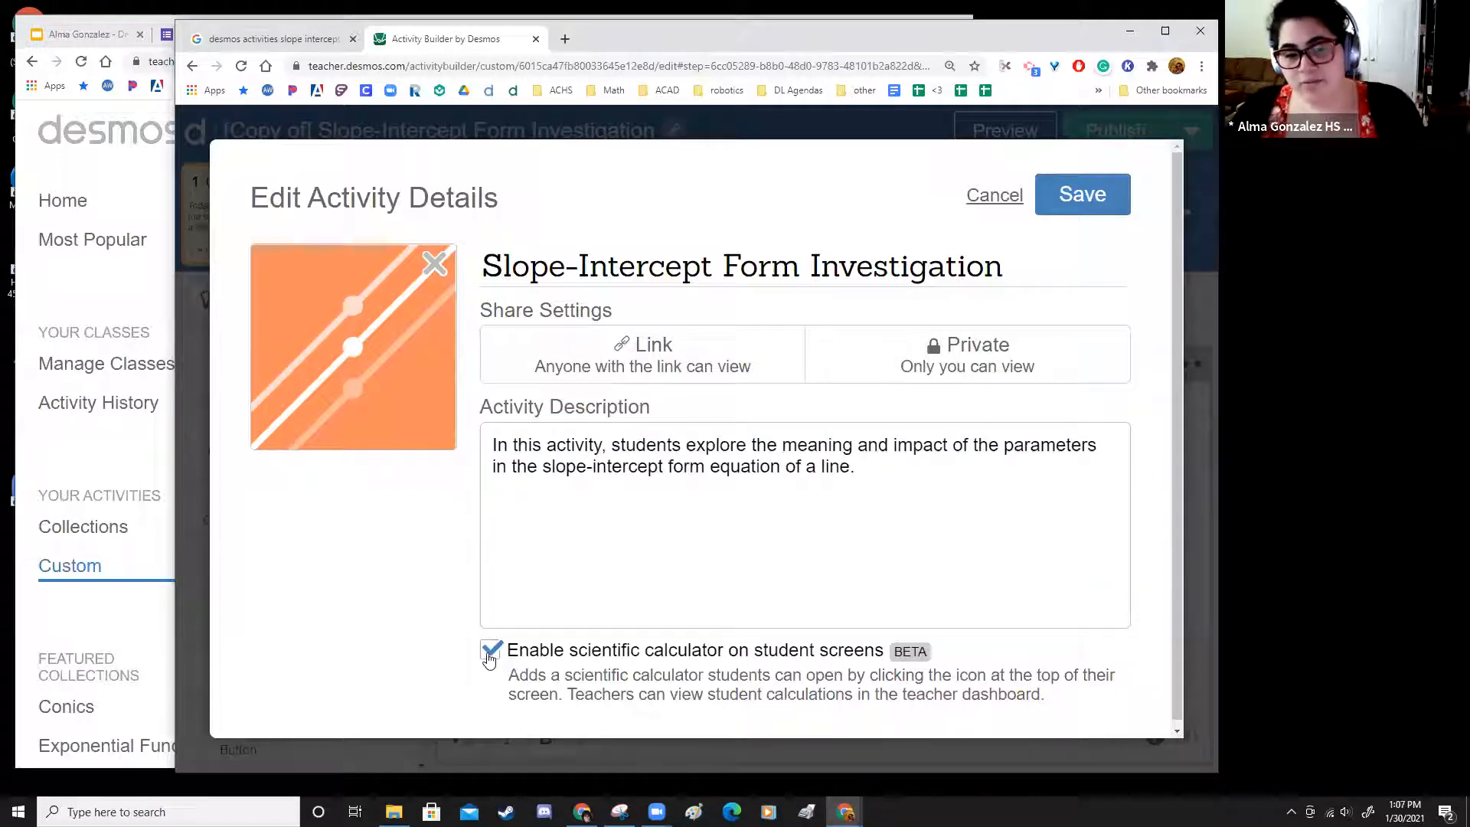
pyautogui.click(490, 653)
pyautogui.click(1079, 194)
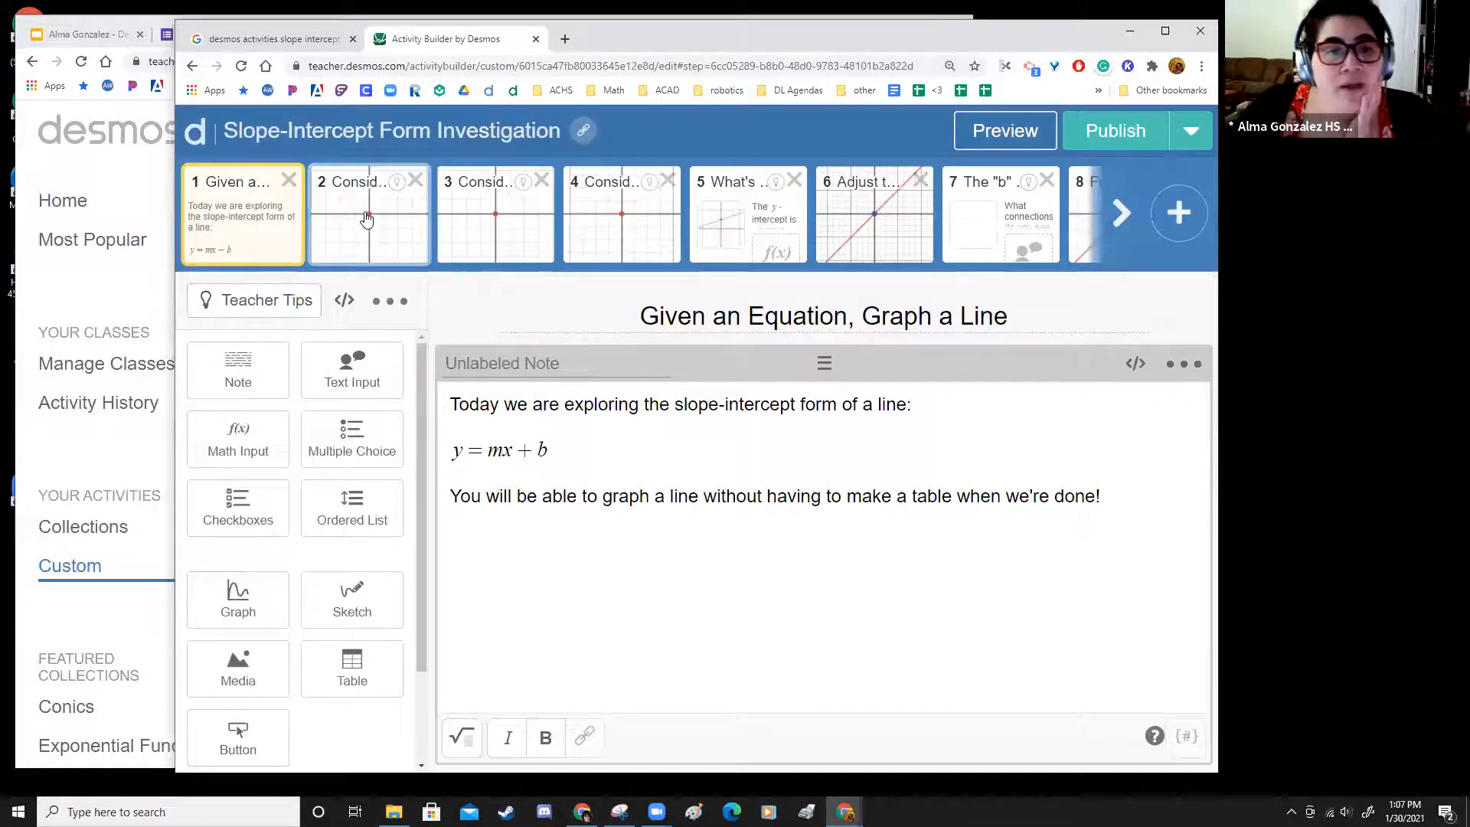
# - Look over screens 2, 3 and 4 of the copied activity in the editor, ending on screen 4
pyautogui.click(375, 208)
pyautogui.click(499, 222)
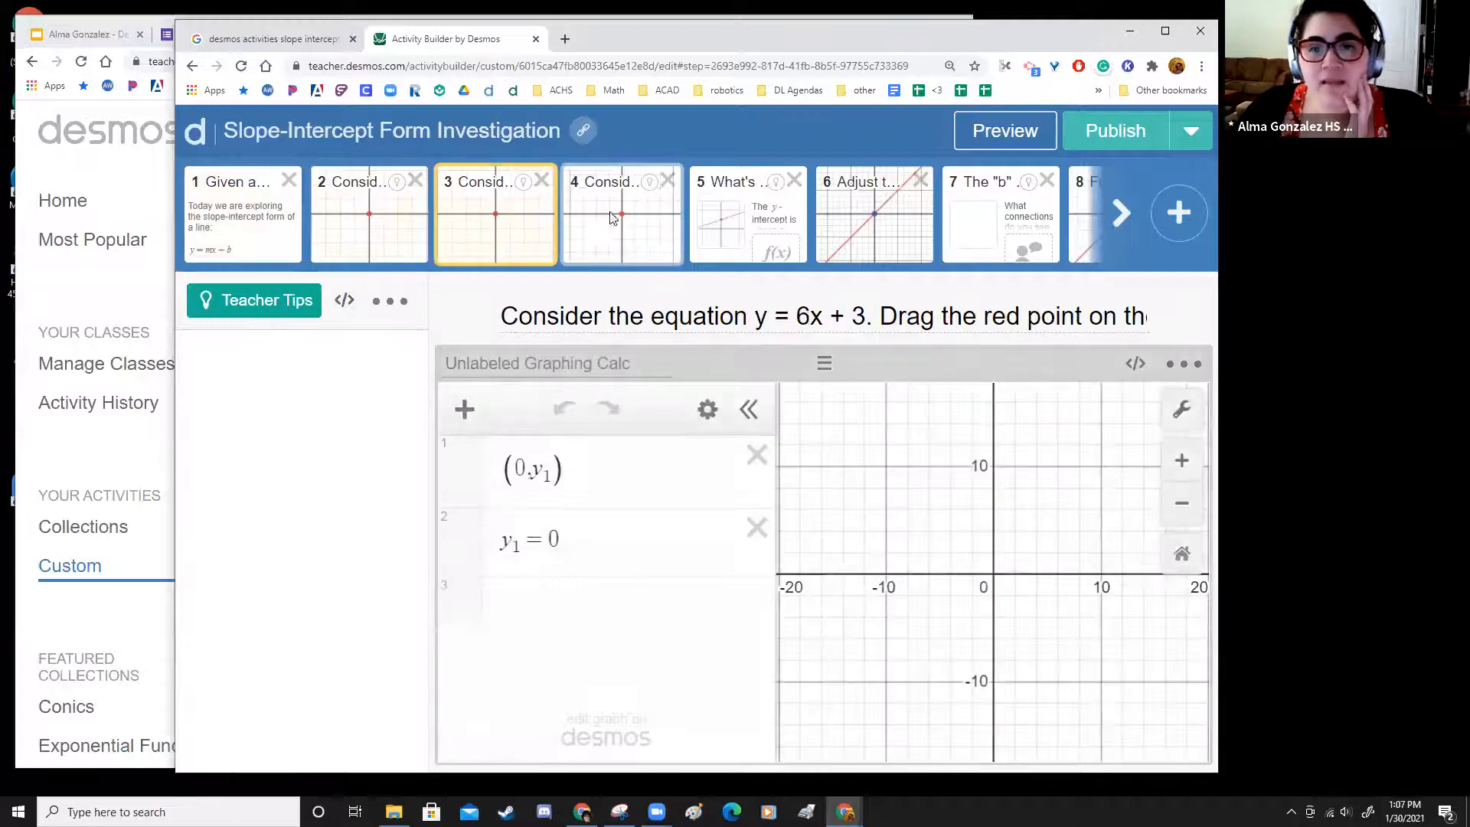
pyautogui.click(611, 220)
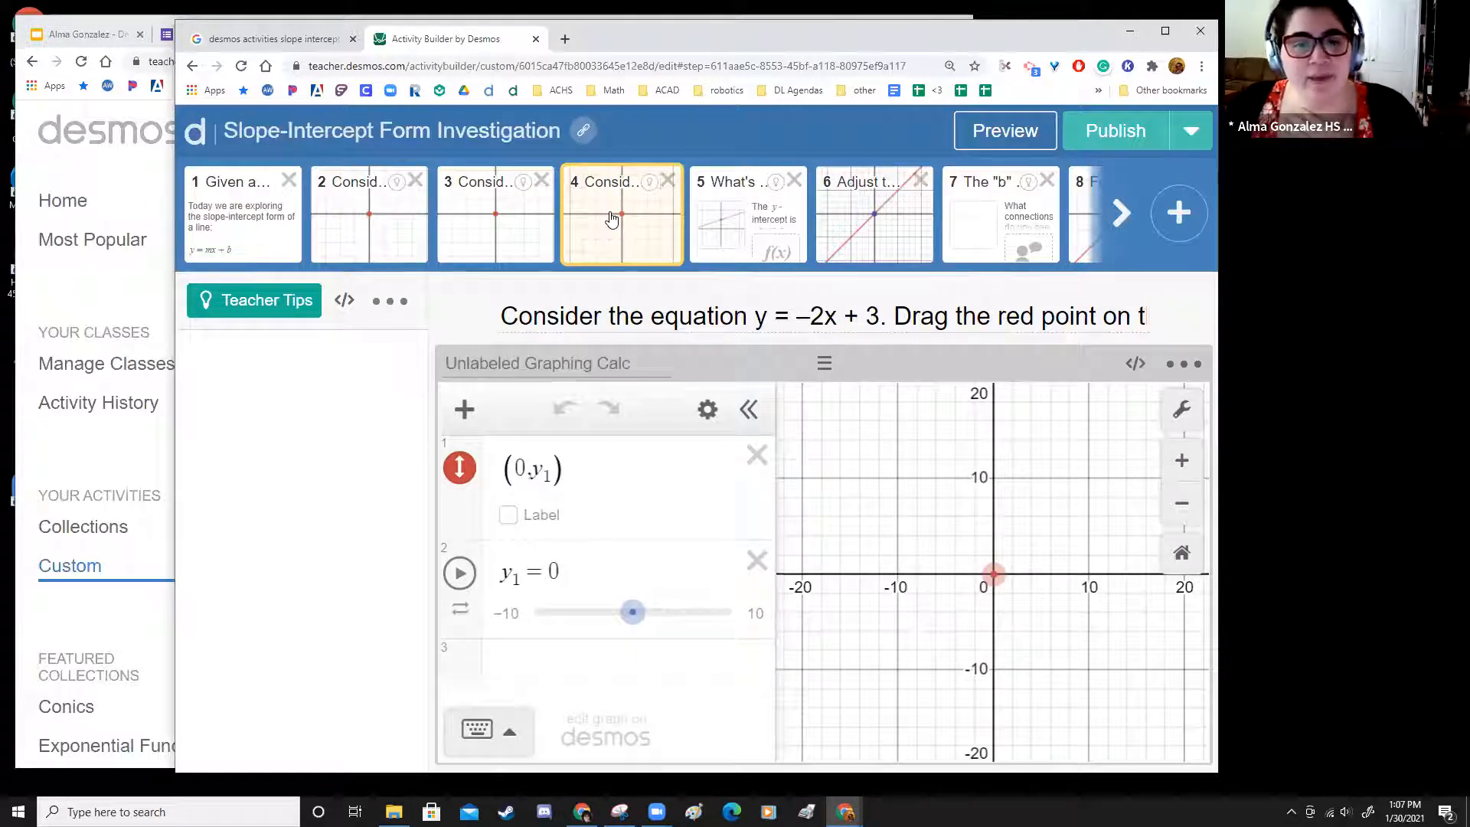
pyautogui.click(513, 224)
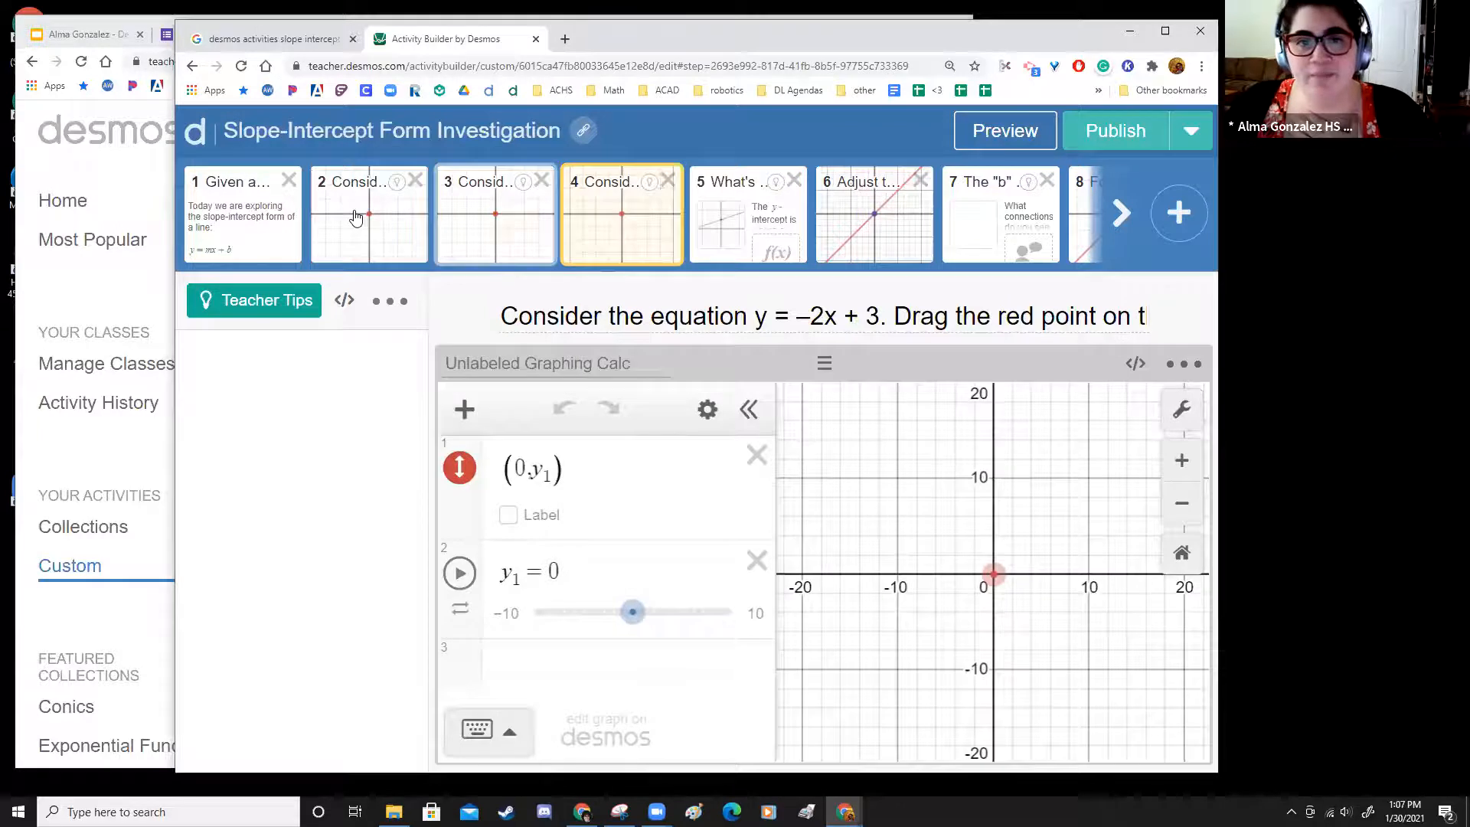
pyautogui.click(355, 218)
pyautogui.click(641, 218)
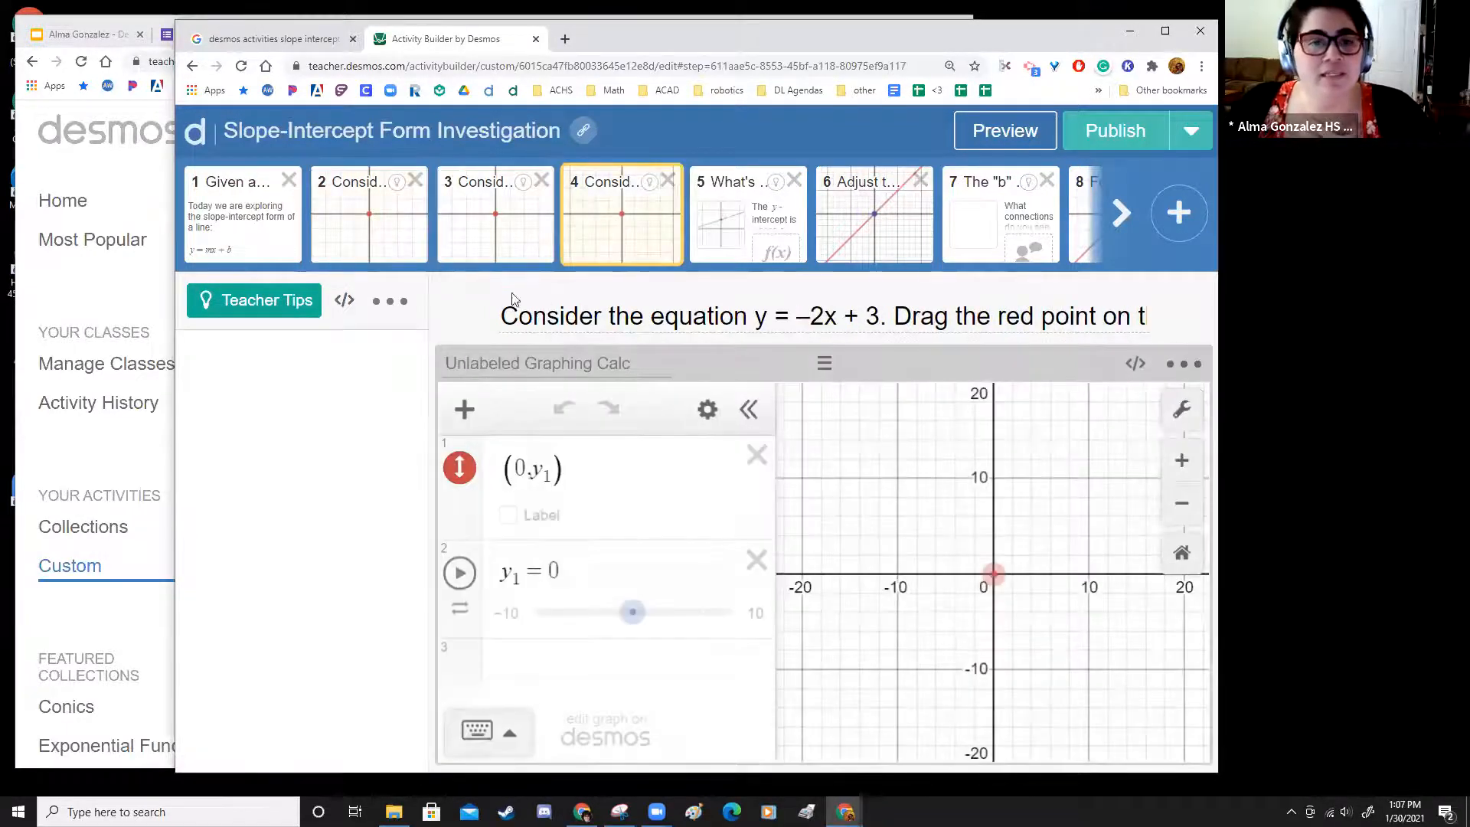
# - Duplicate screen 4 and view the original screen for comparison
pyautogui.click(388, 304)
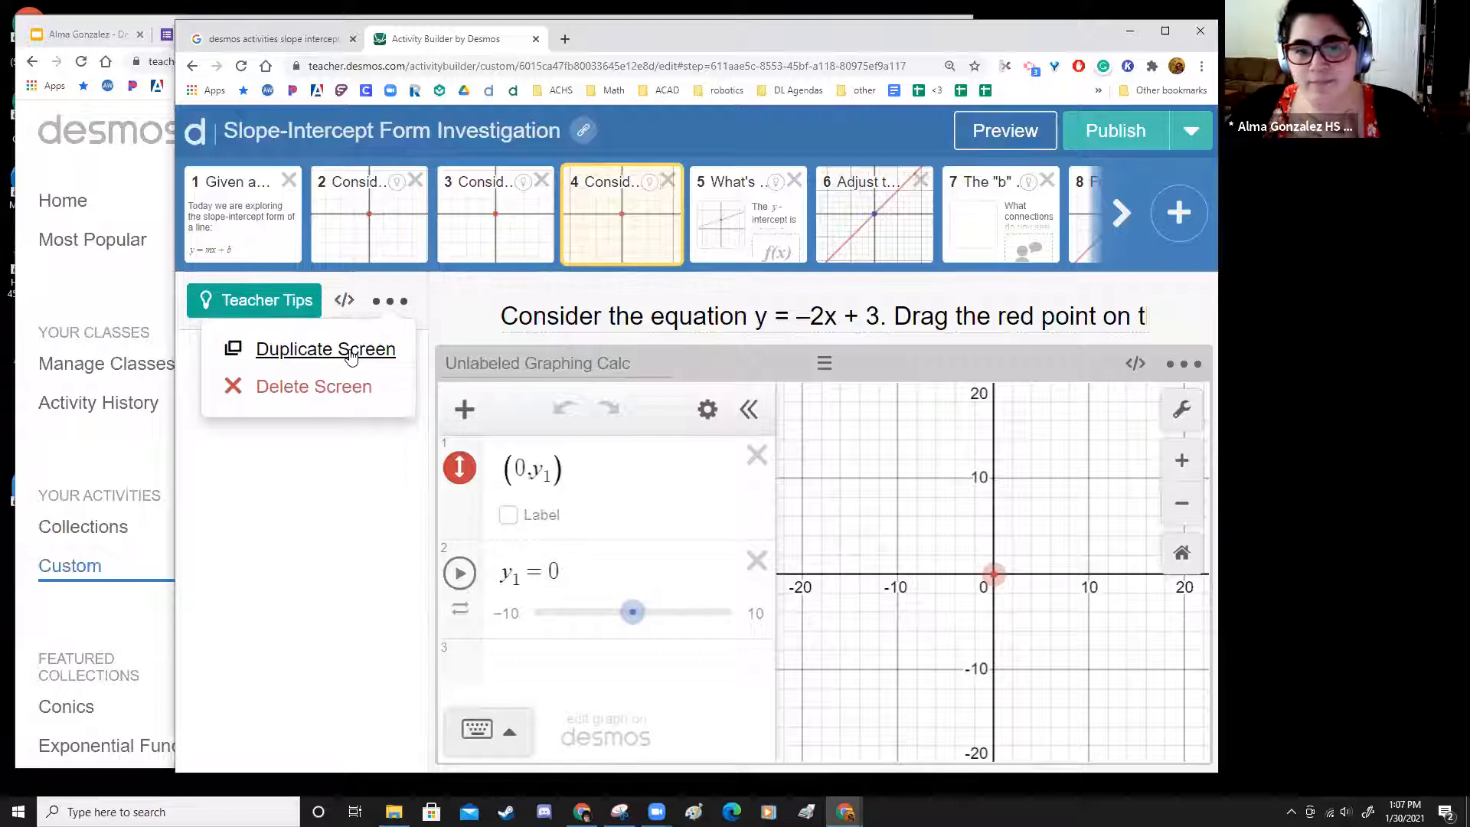
pyautogui.click(392, 307)
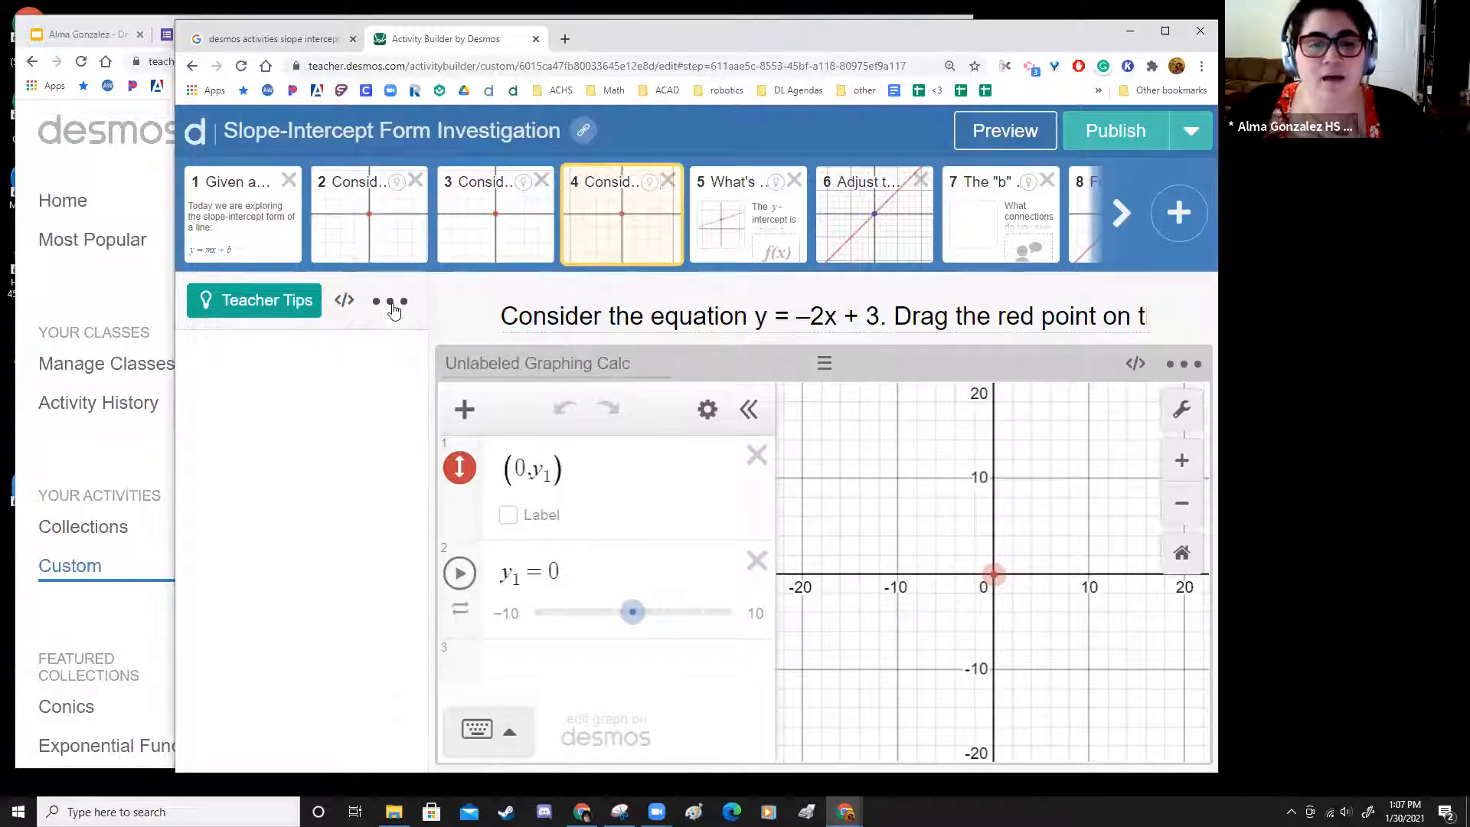
pyautogui.click(392, 303)
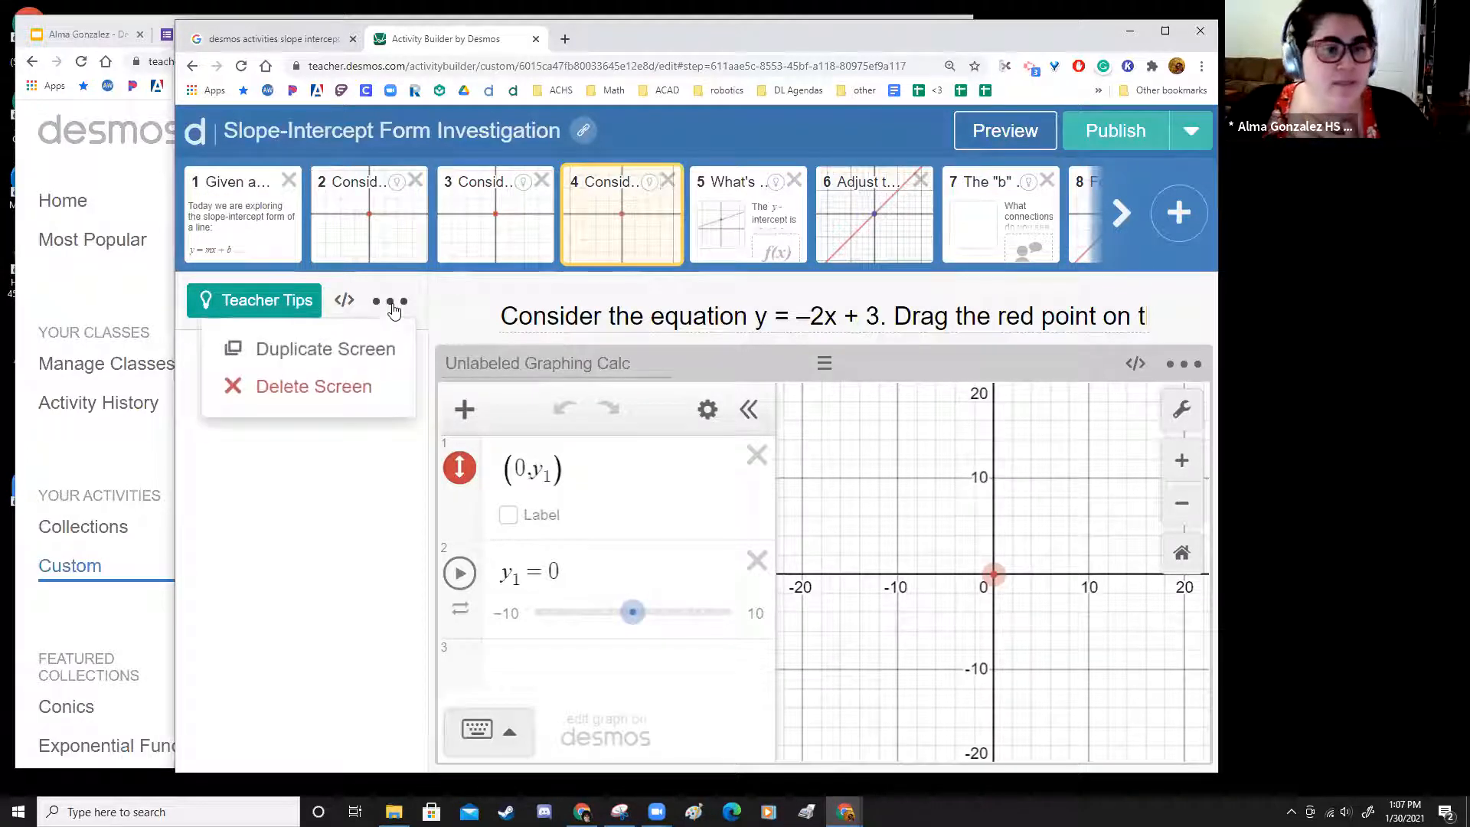
pyautogui.click(346, 350)
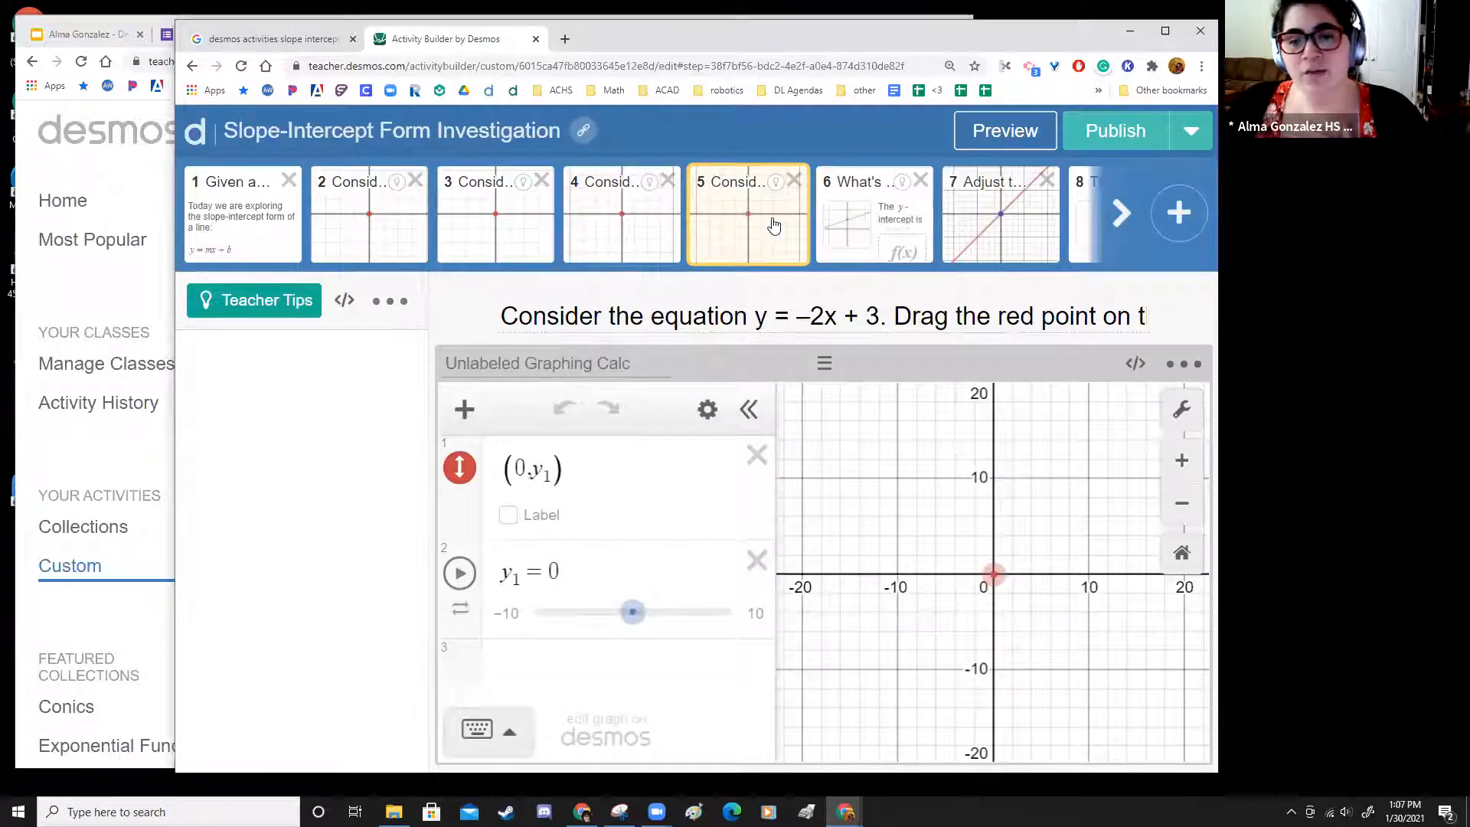
pyautogui.click(609, 229)
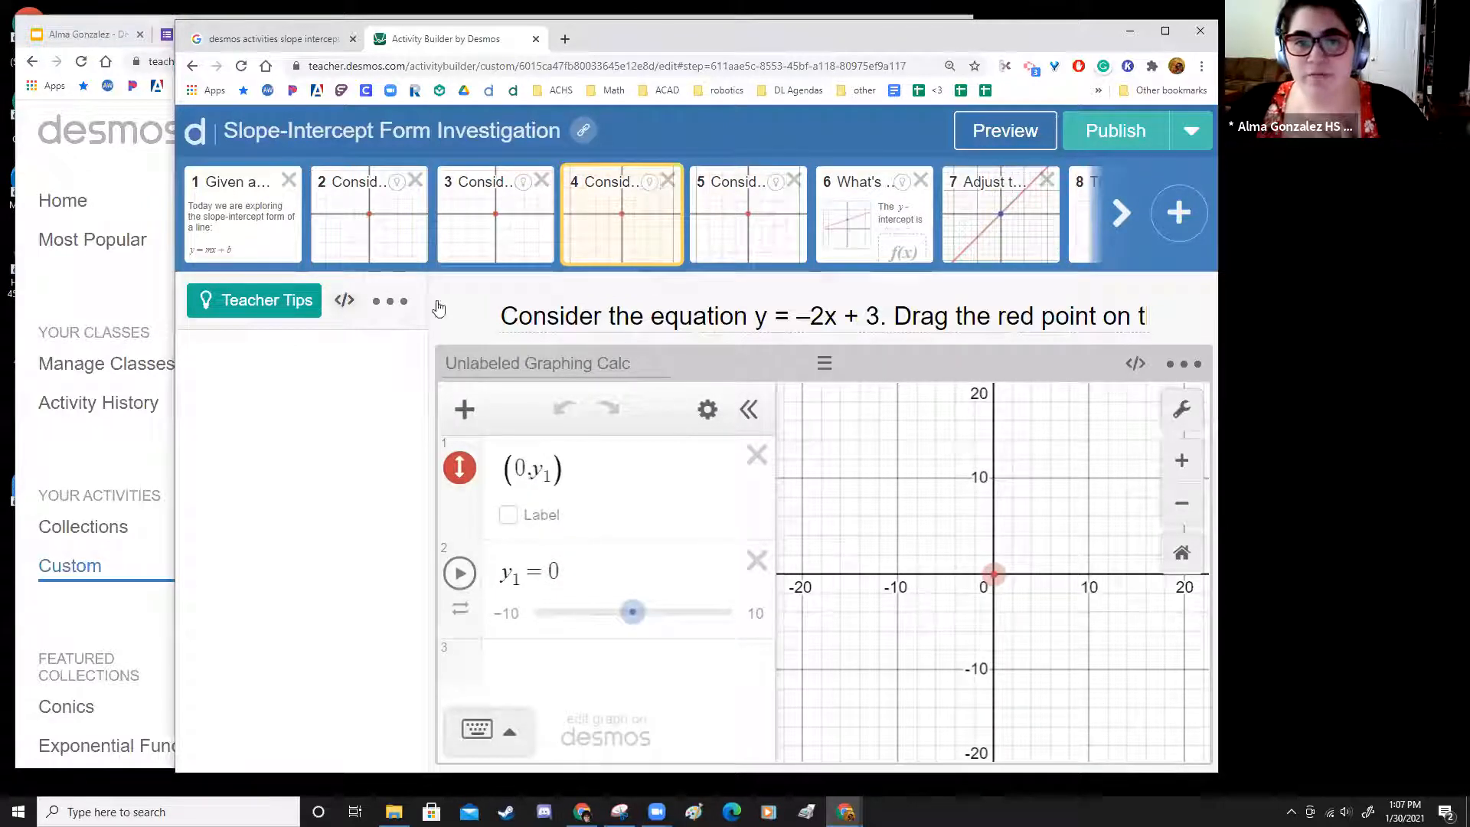
# - On the duplicated screen 5, change the equation in the title to y = 4x + 1
pyautogui.click(771, 245)
pyautogui.moveTo(824, 315); pyautogui.dragTo(868, 316)
pyautogui.write('4')
pyautogui.click(855, 315)
pyautogui.write('1. Drag the red point on th')
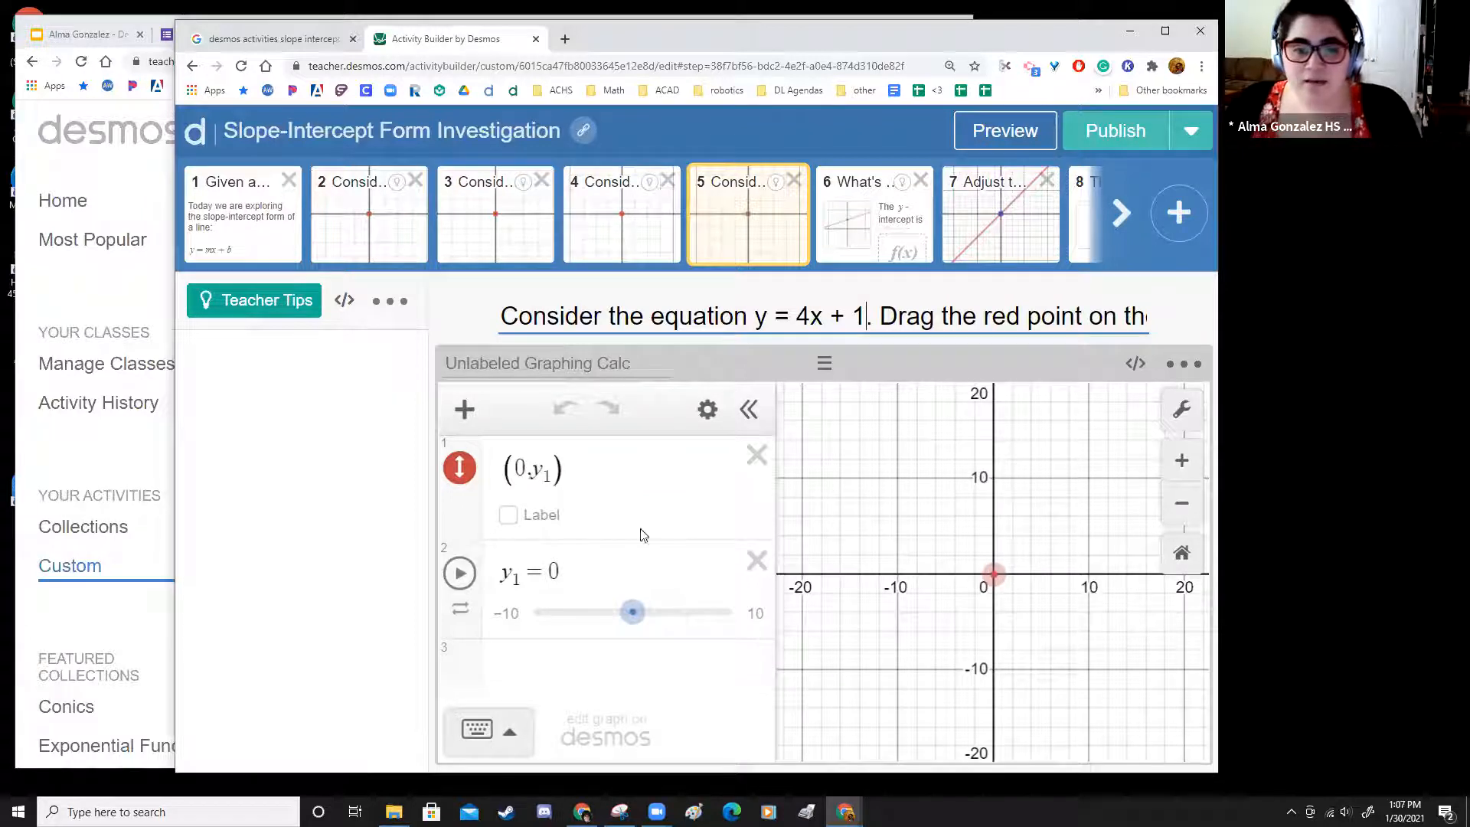
# - Preview the edited screen 5 as a student and move the red point up to y₁ = 2
pyautogui.click(1006, 134)
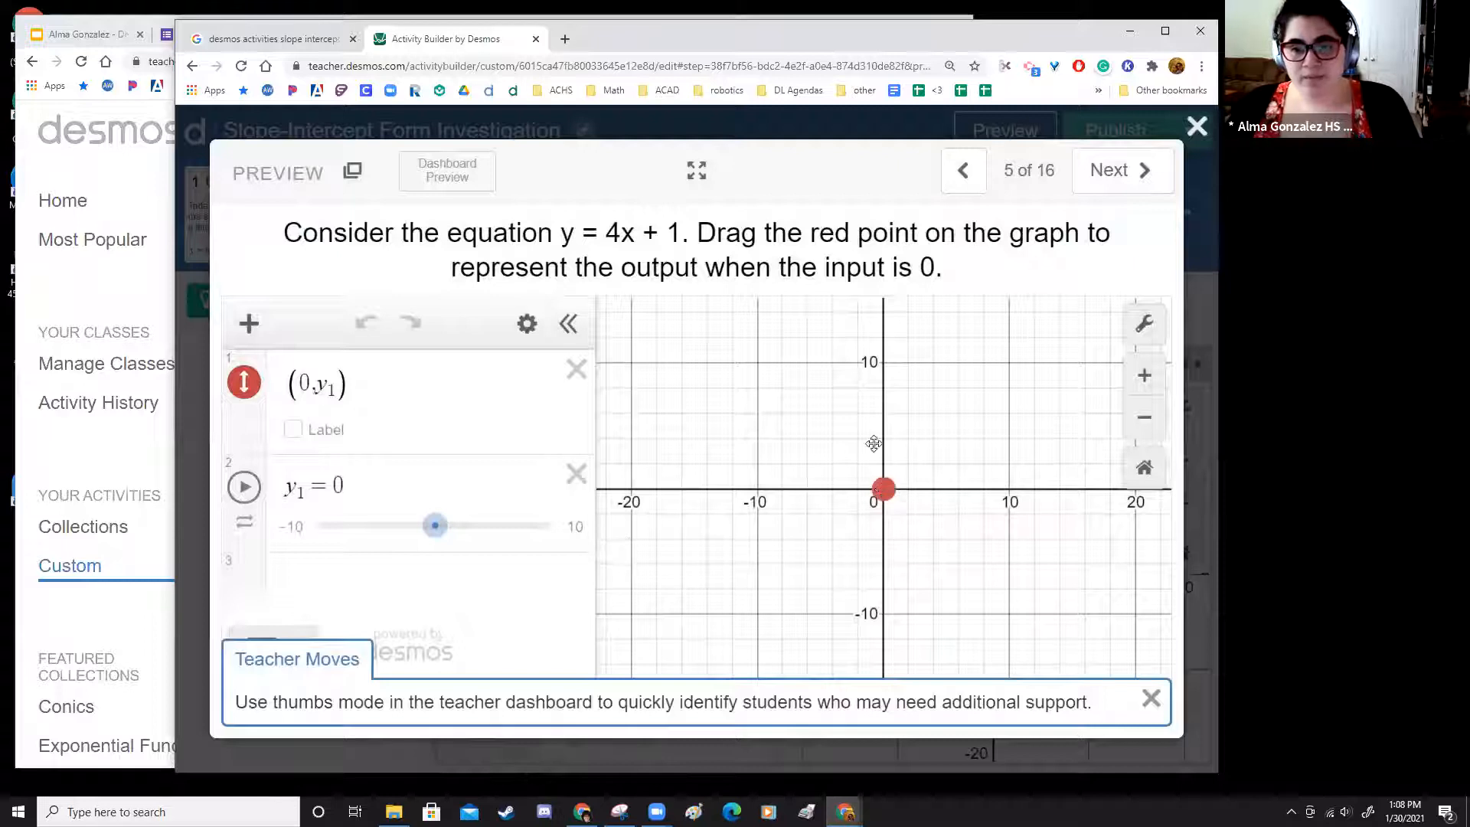
pyautogui.moveTo(883, 489)
pyautogui.mouseDown()
pyautogui.moveTo(881, 425)
pyautogui.moveTo(884, 601)
pyautogui.moveTo(882, 464)
pyautogui.mouseUp()
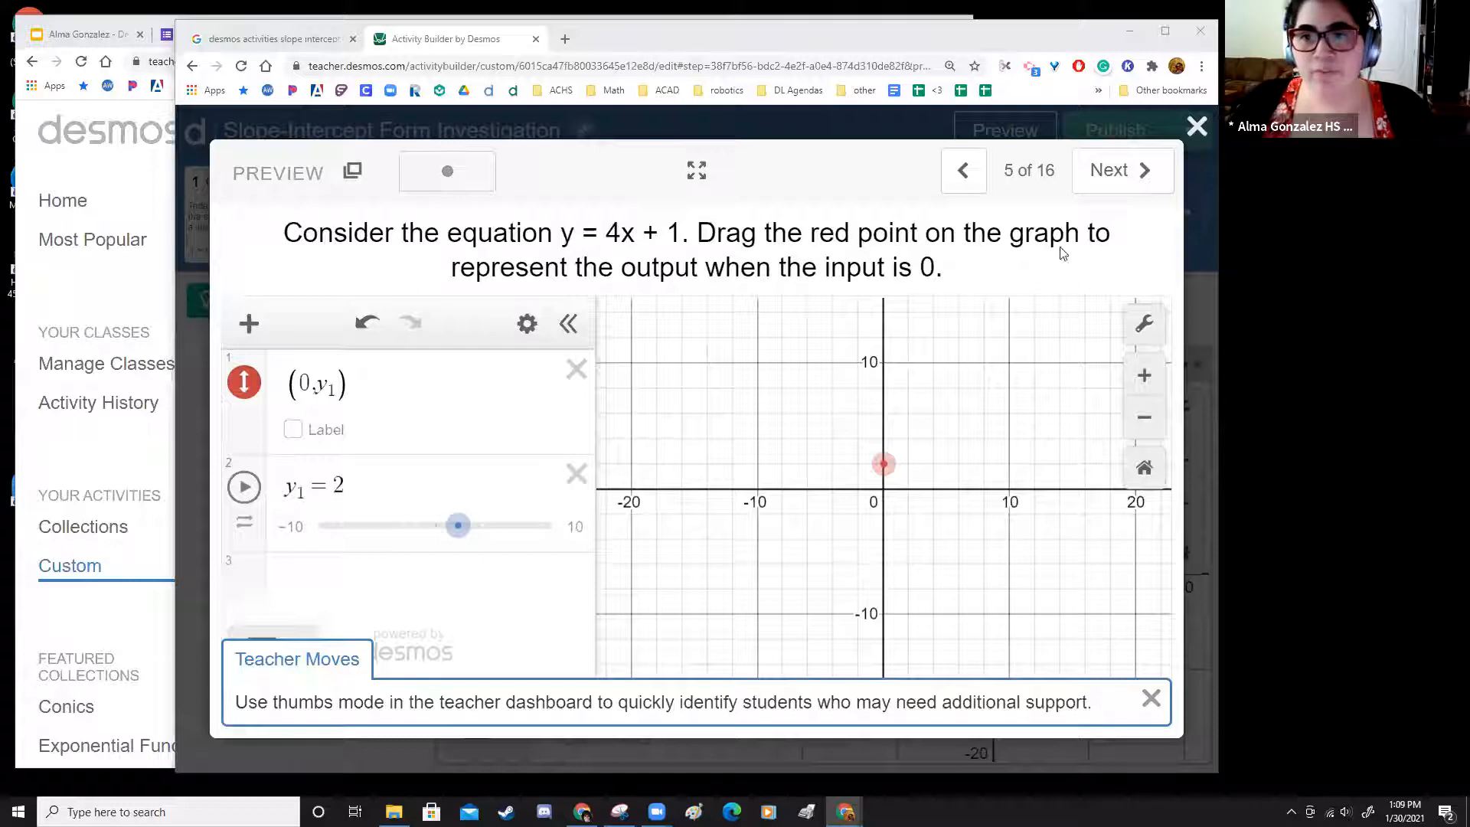
# - In the Starter Kit's Sort the Information preview, match the Quadratic card with the parabola graph, and highlight the score subtitle
pyautogui.click(1188, 140)
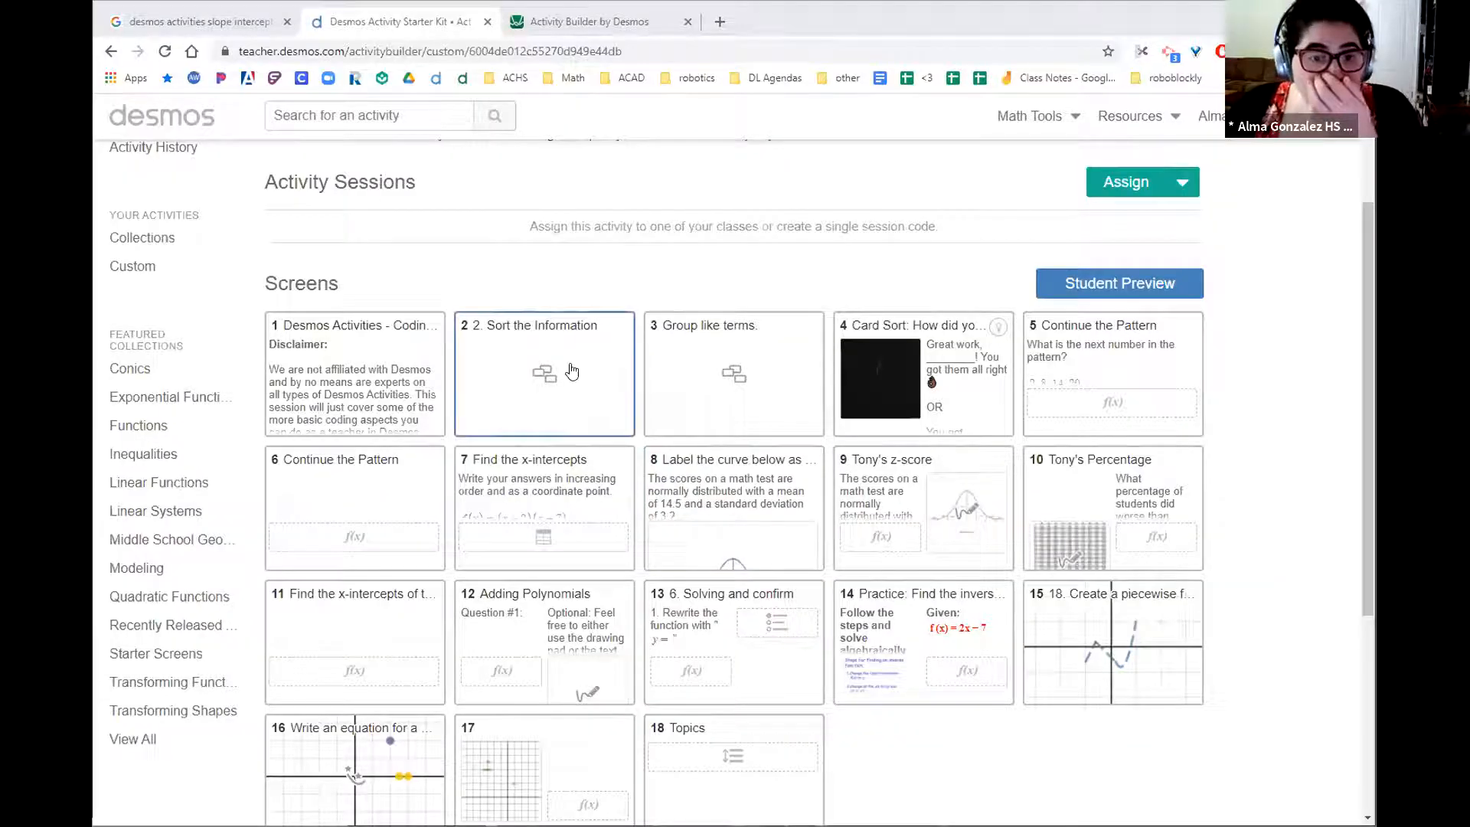
pyautogui.click(572, 371)
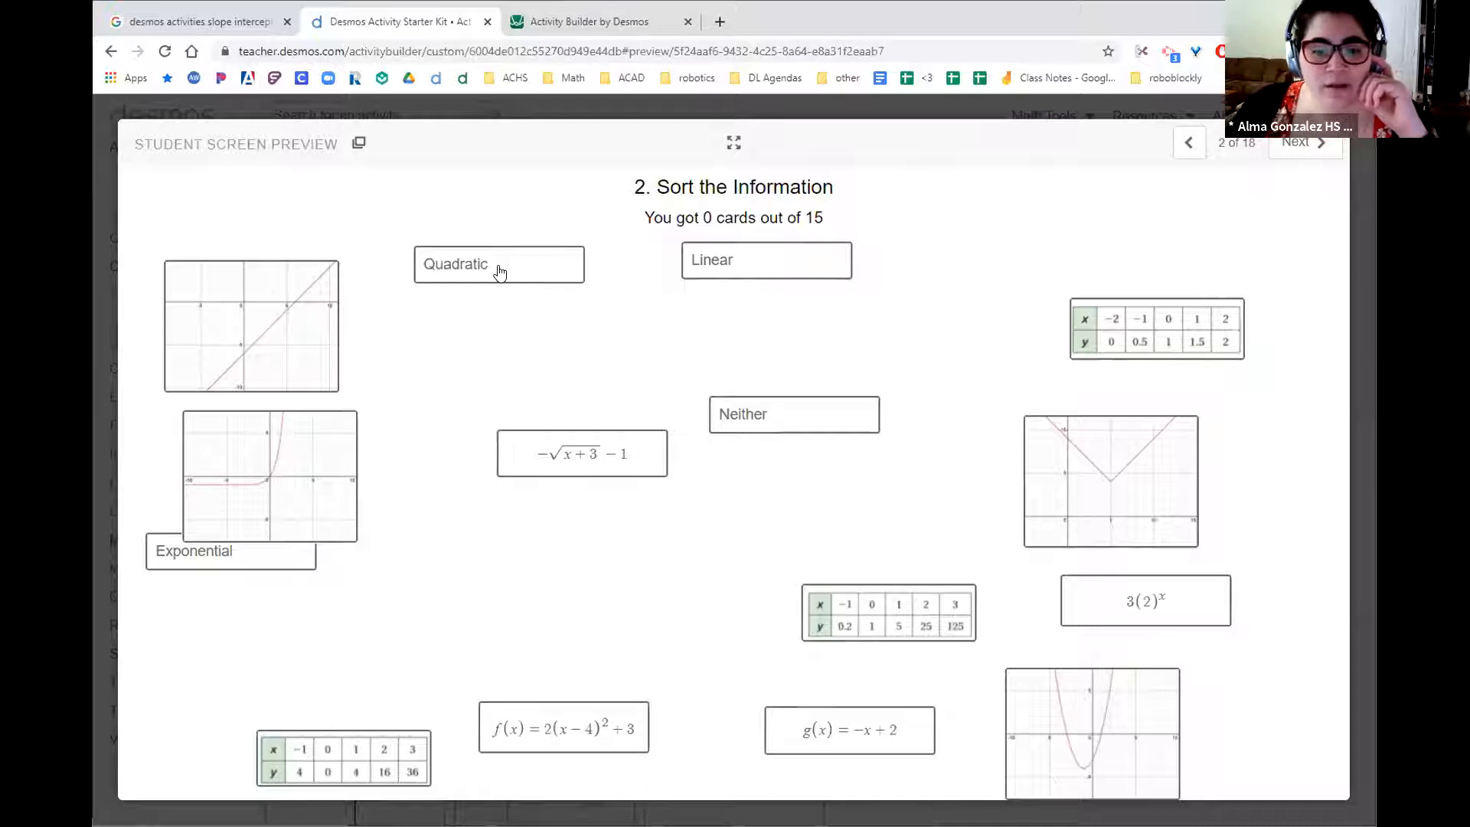
pyautogui.moveTo(499, 271); pyautogui.dragTo(1101, 731)
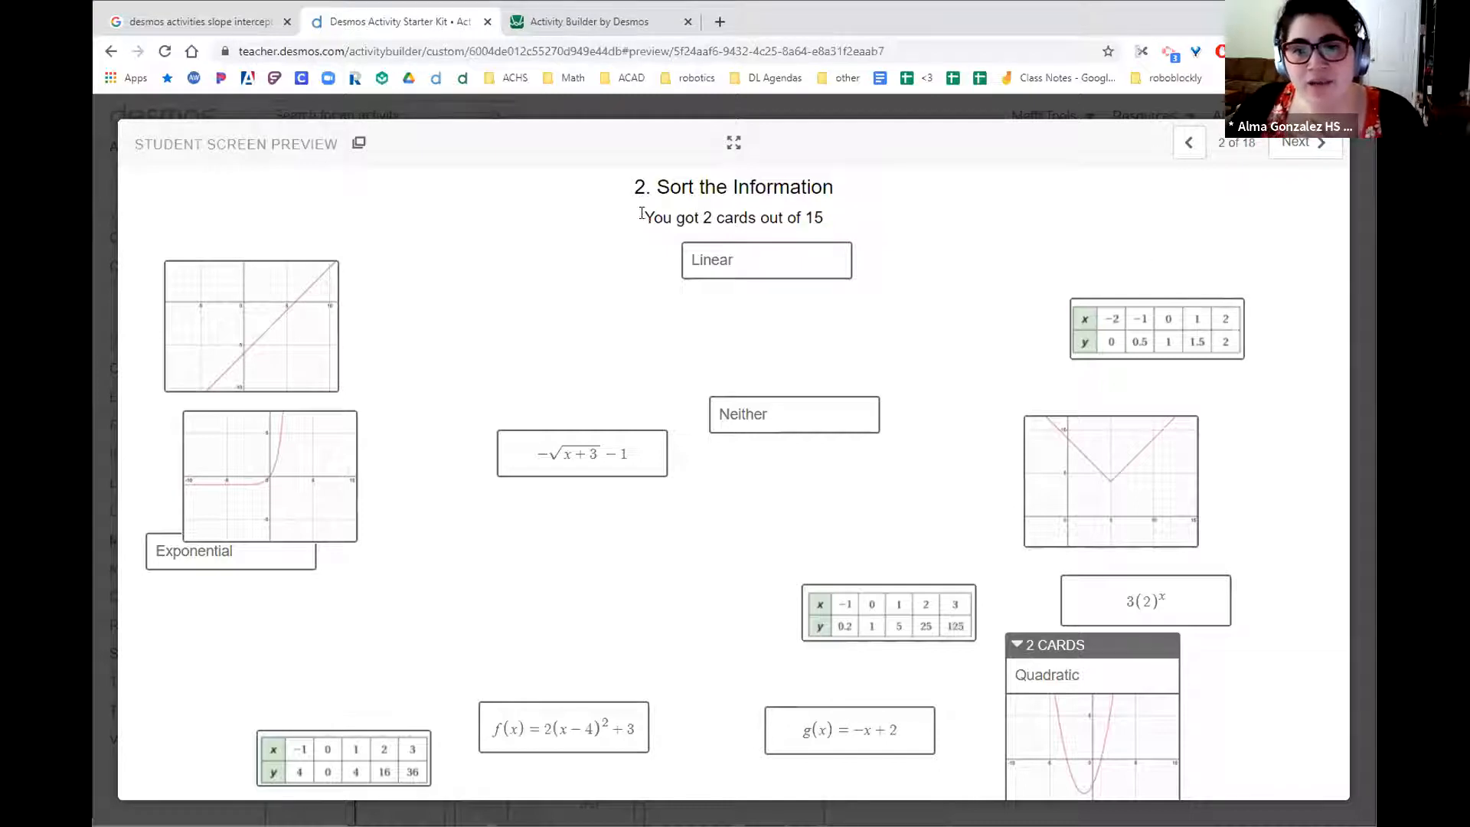
pyautogui.moveTo(643, 218); pyautogui.dragTo(828, 219)
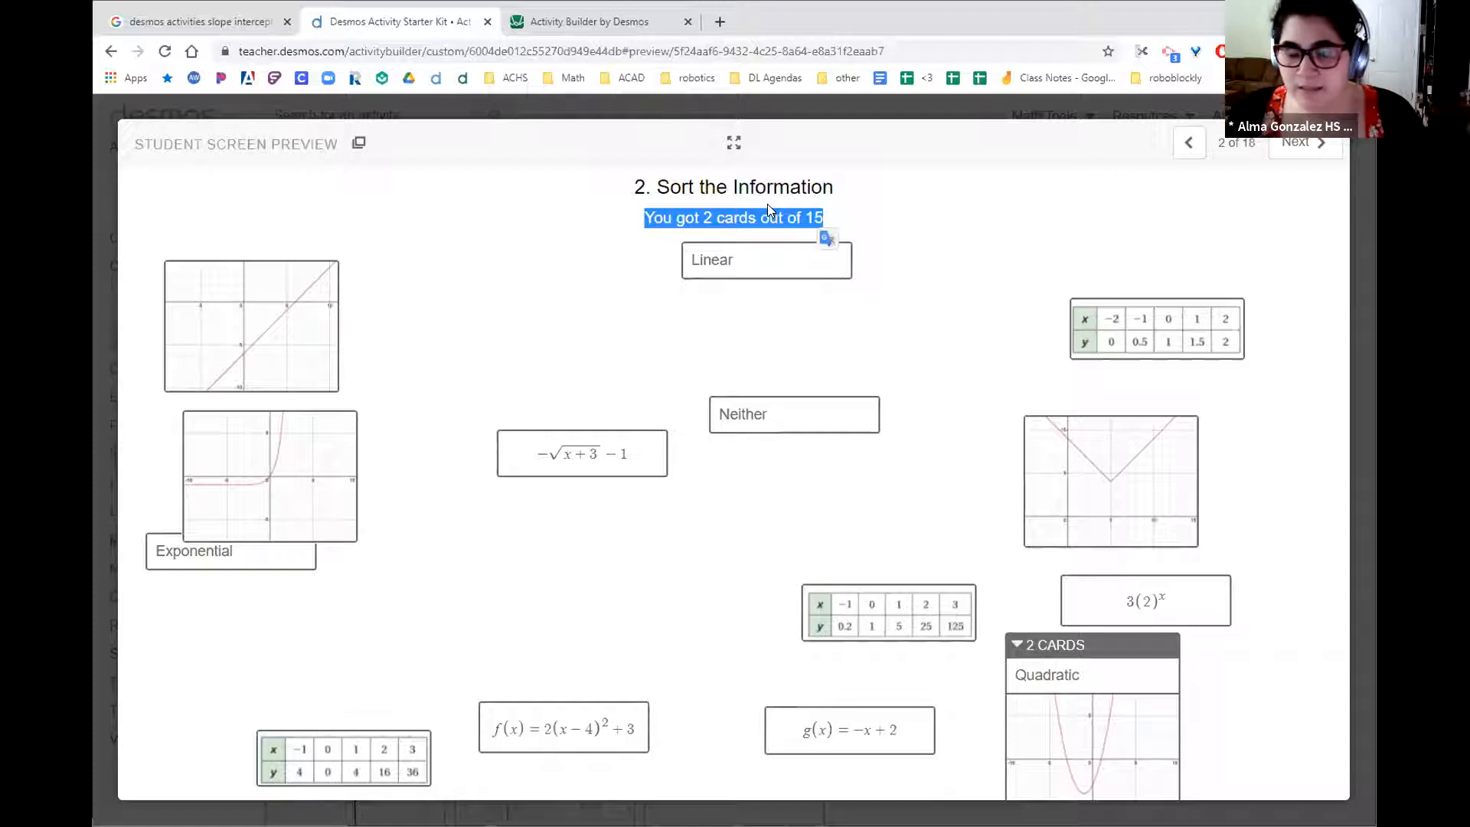
pyautogui.press('Escape')
# - Highlight the Desmos Activity Starter Kit's web address and view the activity's options for editing, sharing and copying
pyautogui.scroll(2, 578, 262)
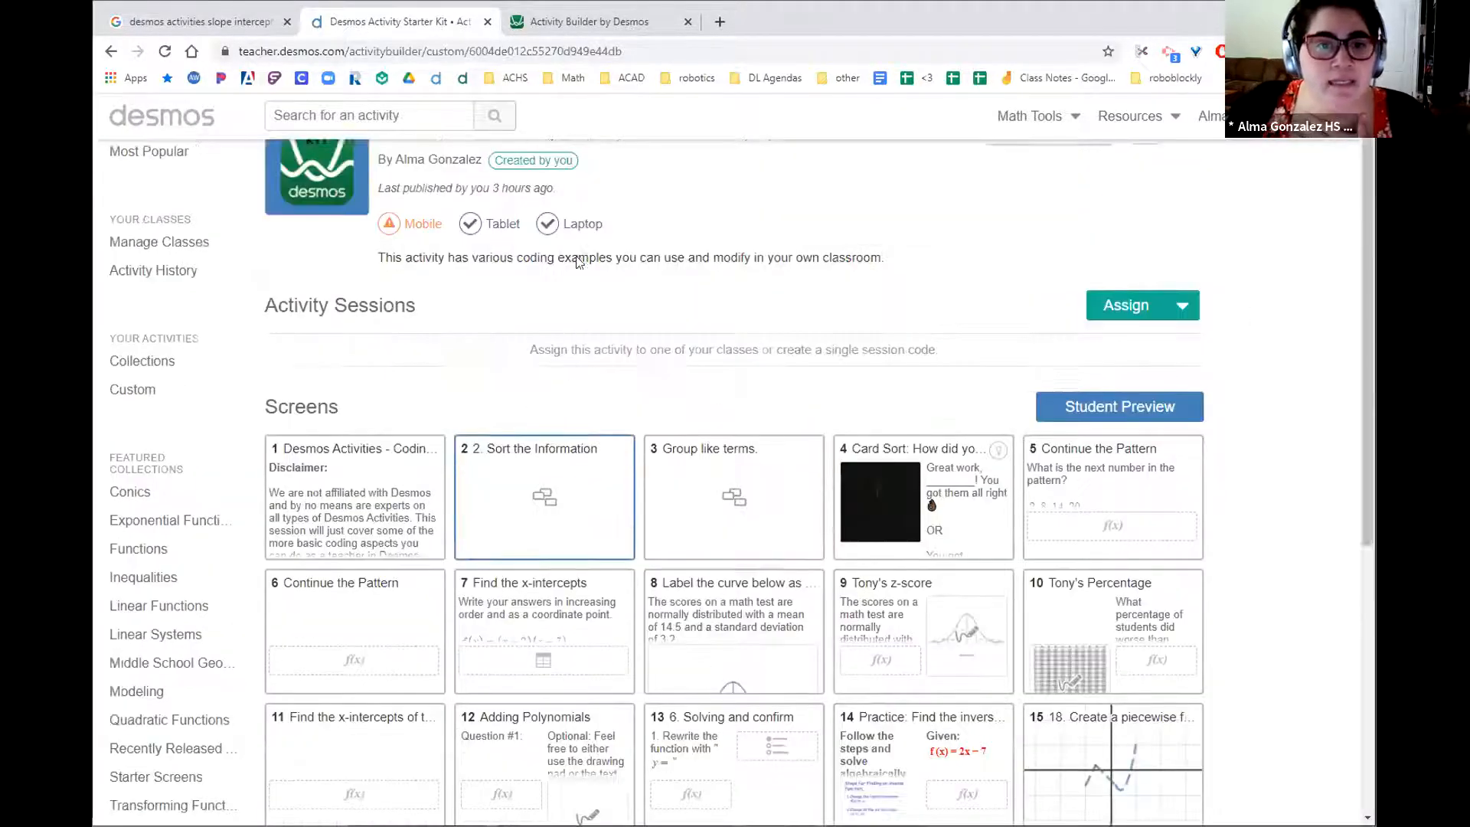
pyautogui.scroll(1, 578, 262)
pyautogui.click(594, 54)
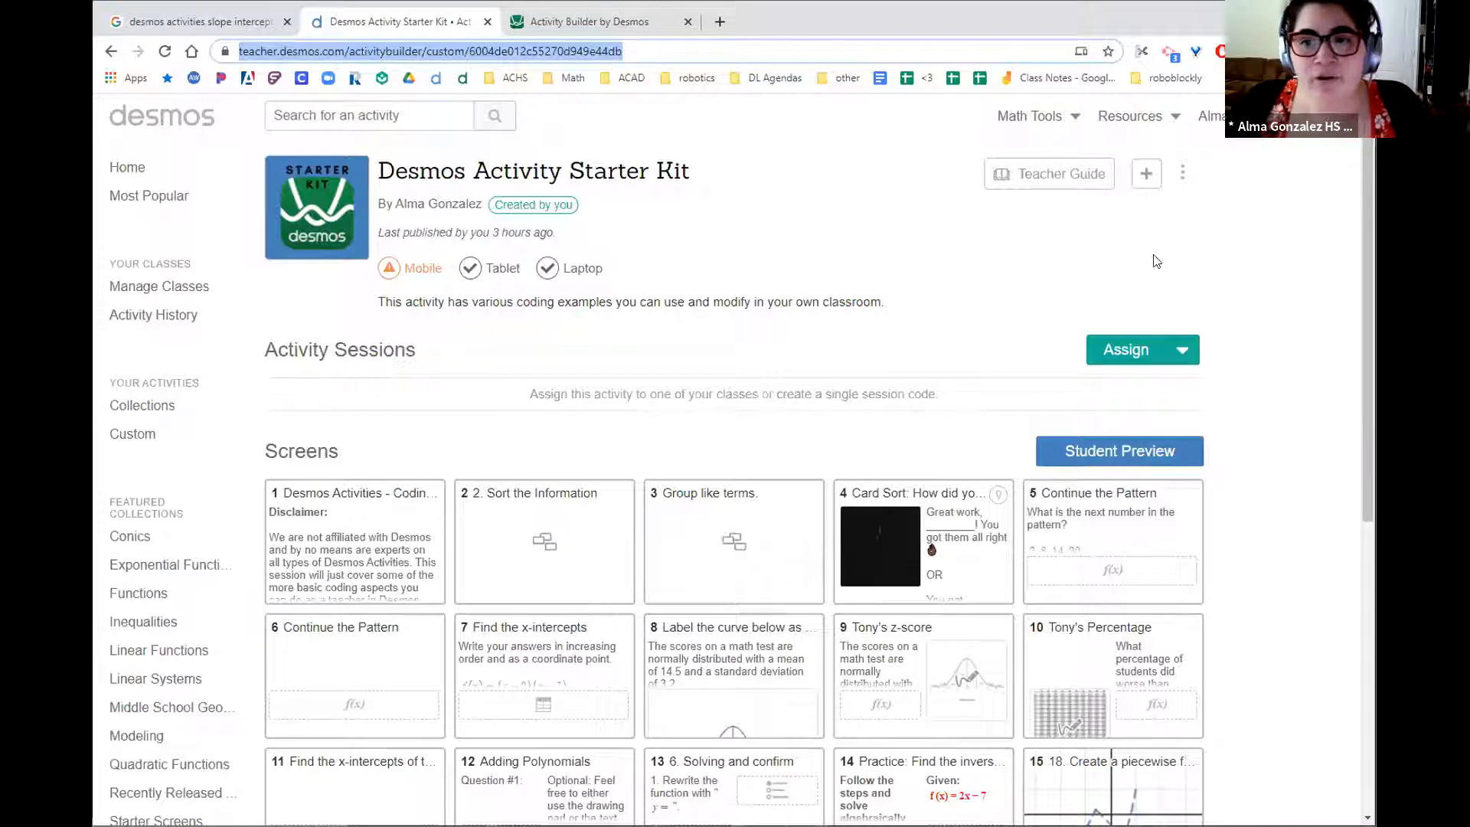
pyautogui.click(1183, 173)
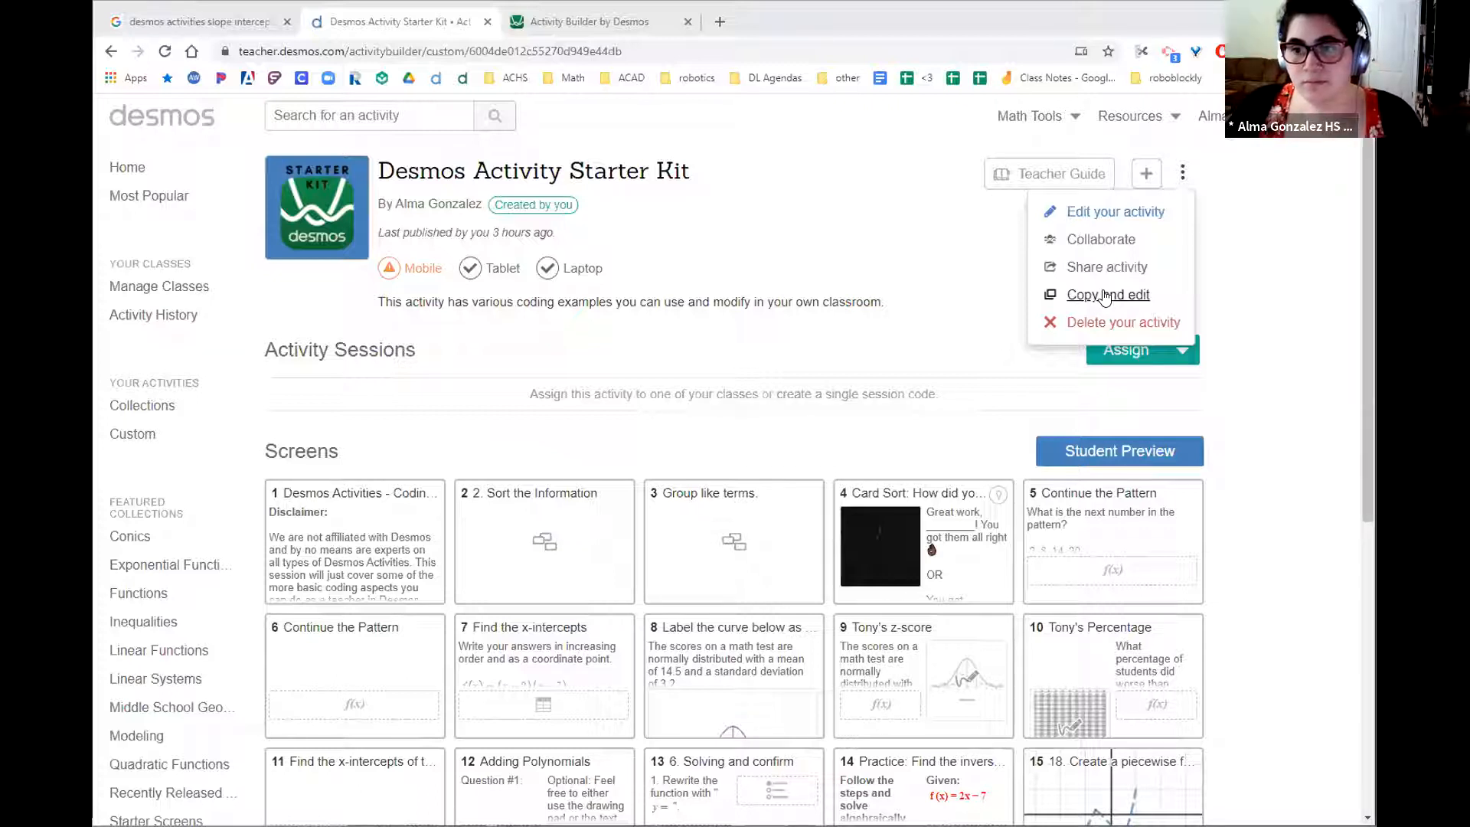
pyautogui.click(827, 242)
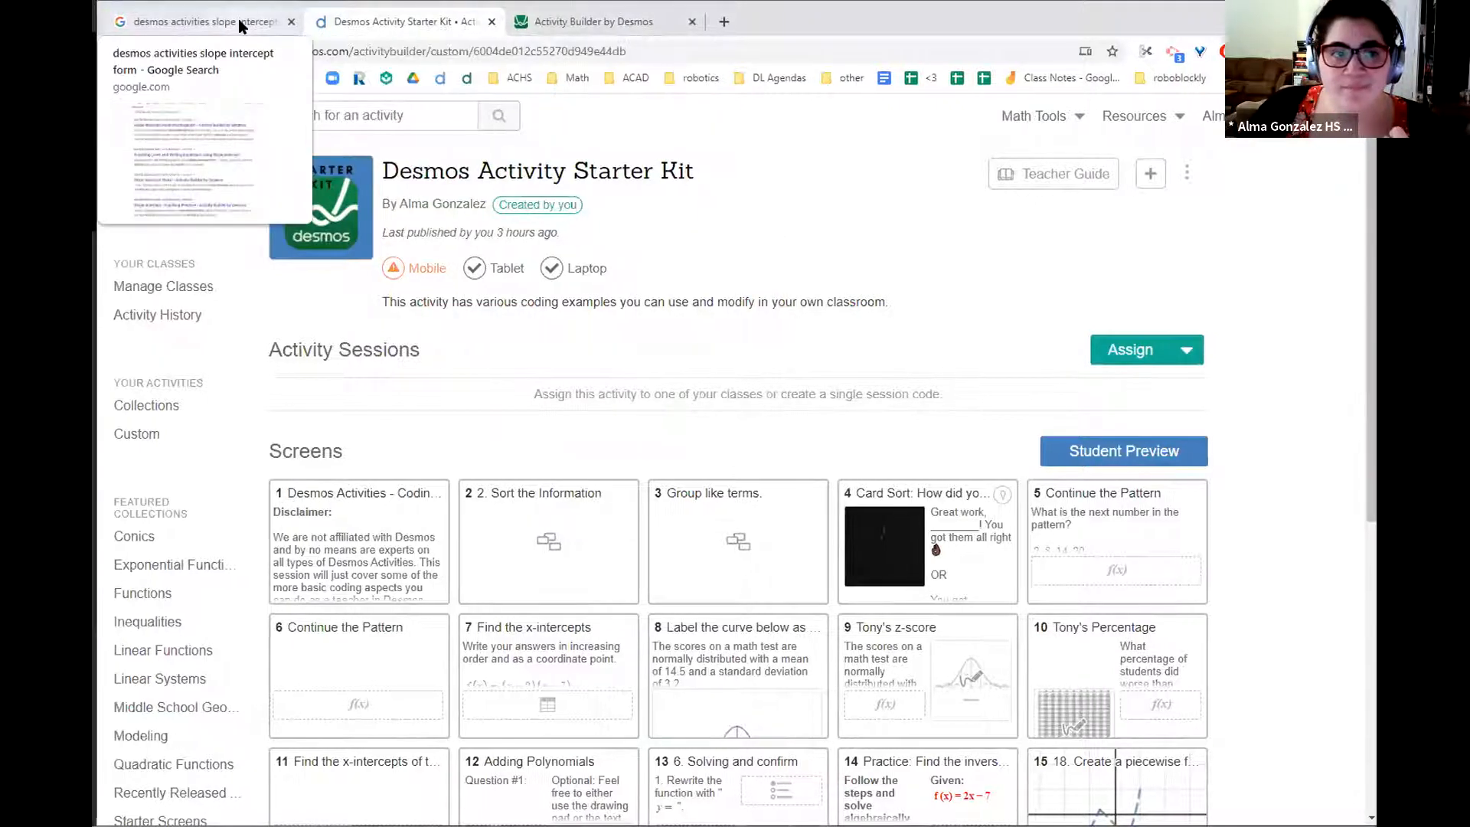
# - Close the slope-intercept Google search results and view the blank Sample Acitivity in the editor
pyautogui.click(241, 25)
pyautogui.click(290, 21)
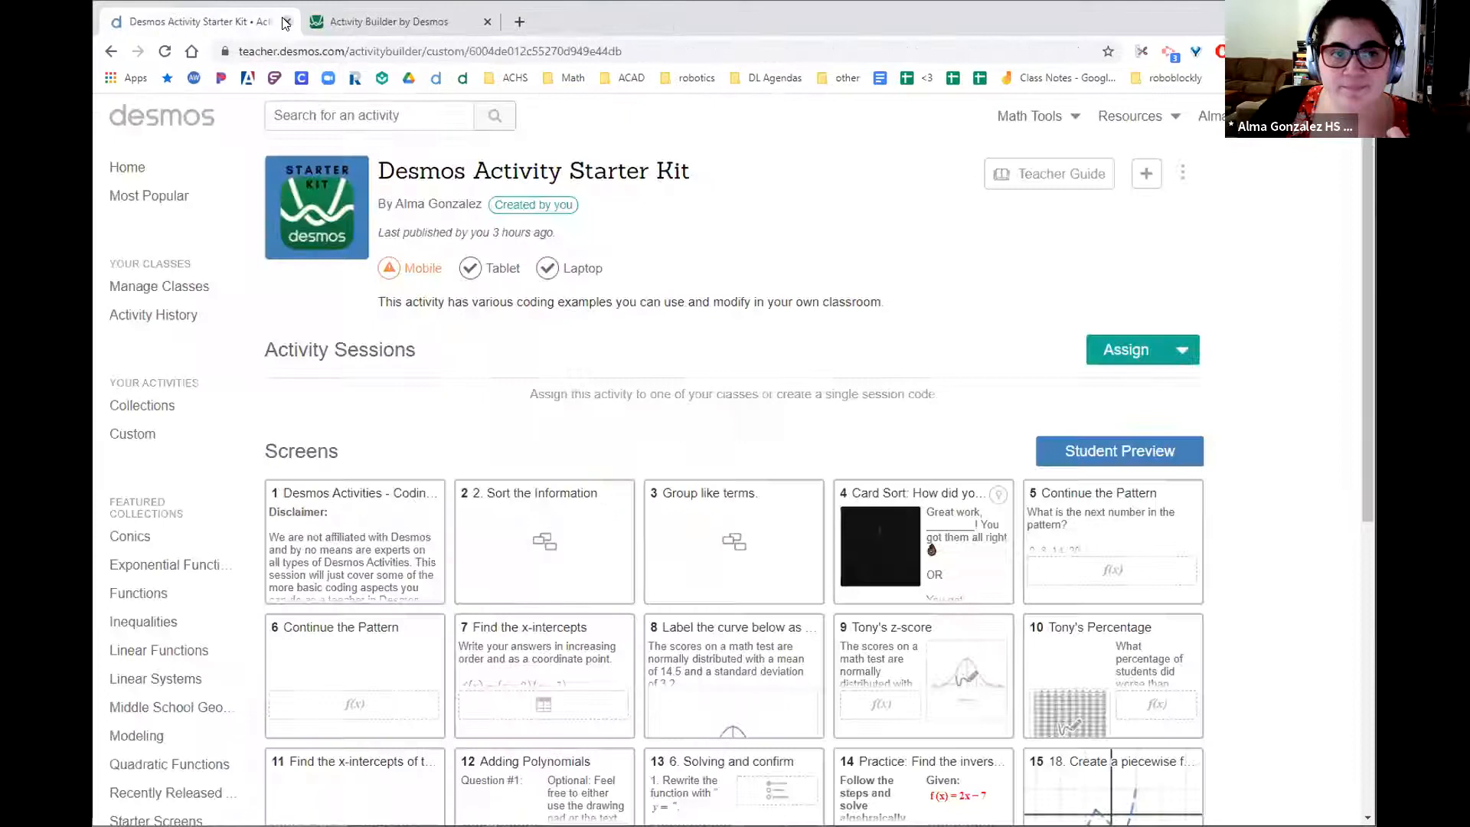
pyautogui.click(358, 23)
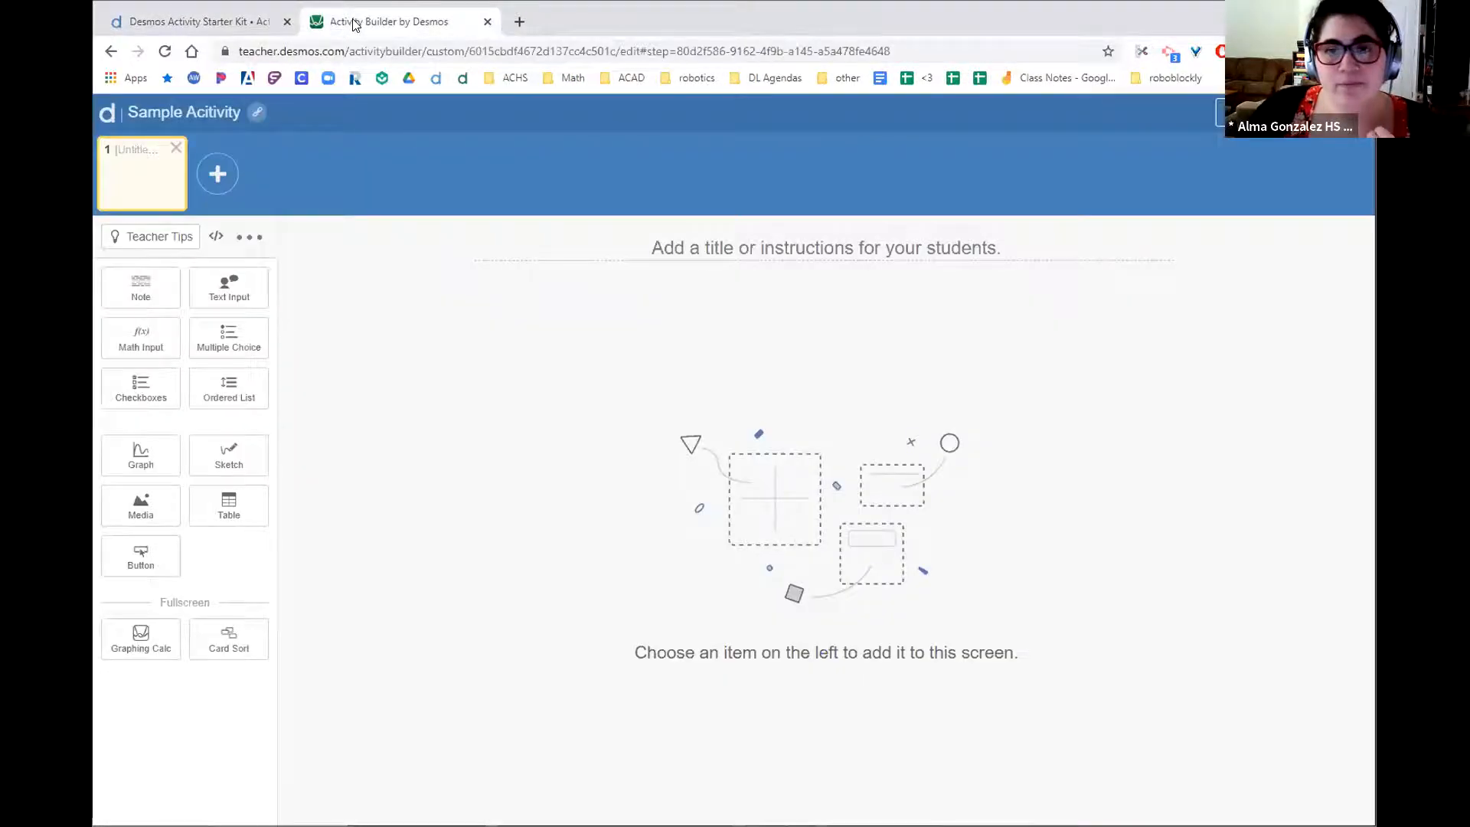
pyautogui.click(178, 23)
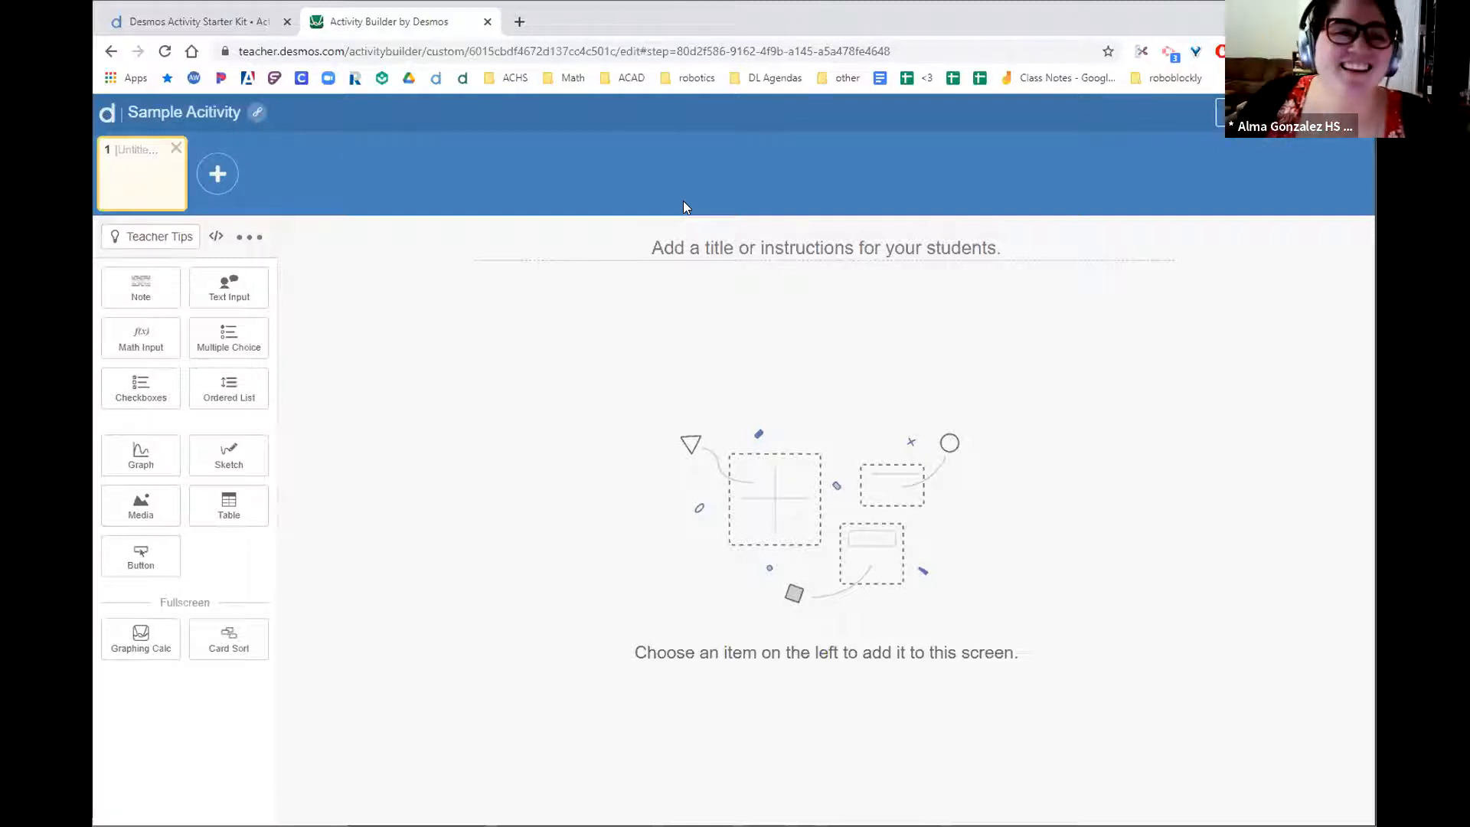
# - Open the Desmos Activity Starter Kit for editing and go to screen 2, Sort the Information
pyautogui.click(218, 21)
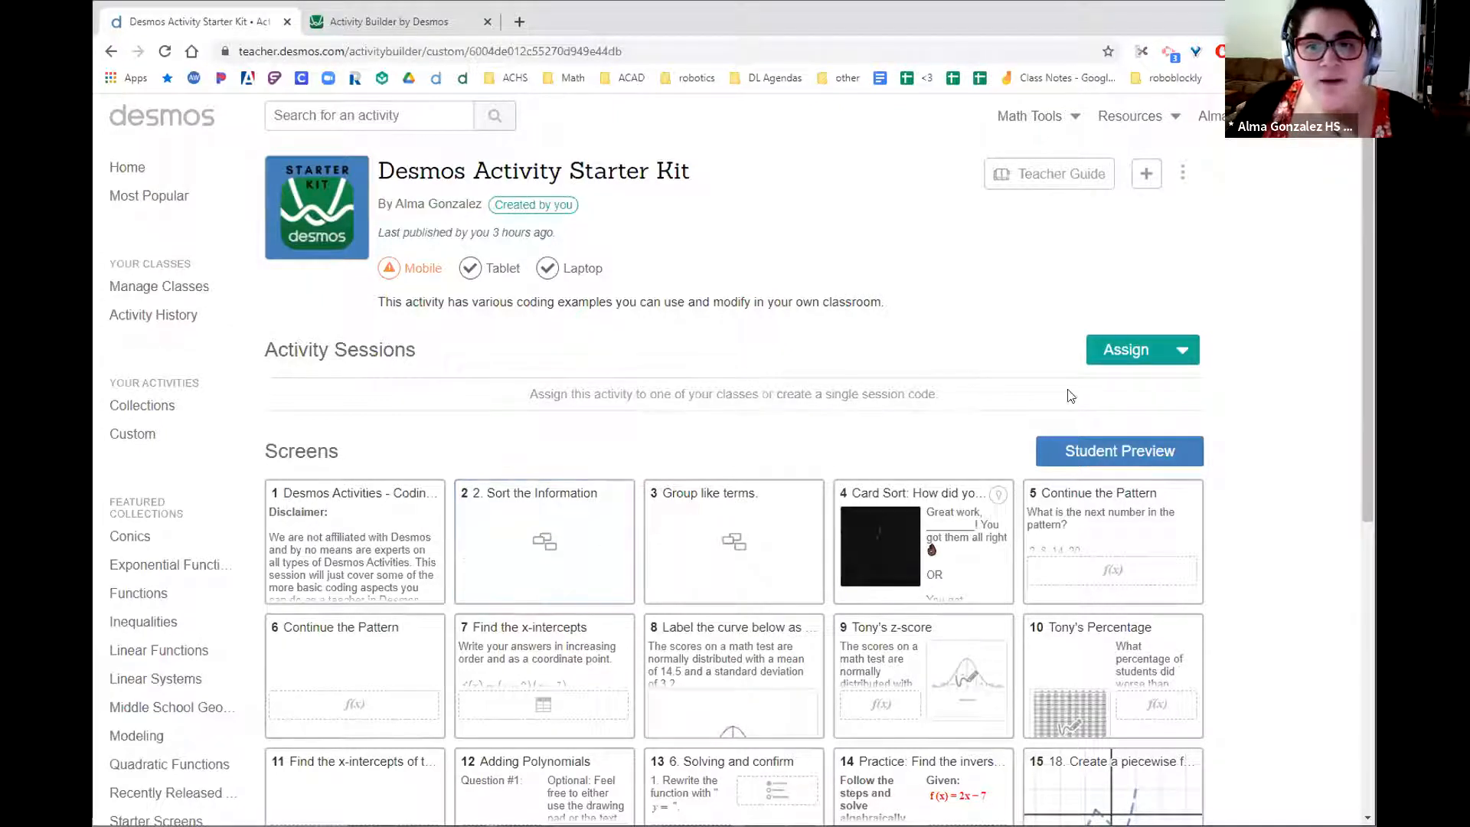
pyautogui.click(1183, 173)
pyautogui.click(1159, 214)
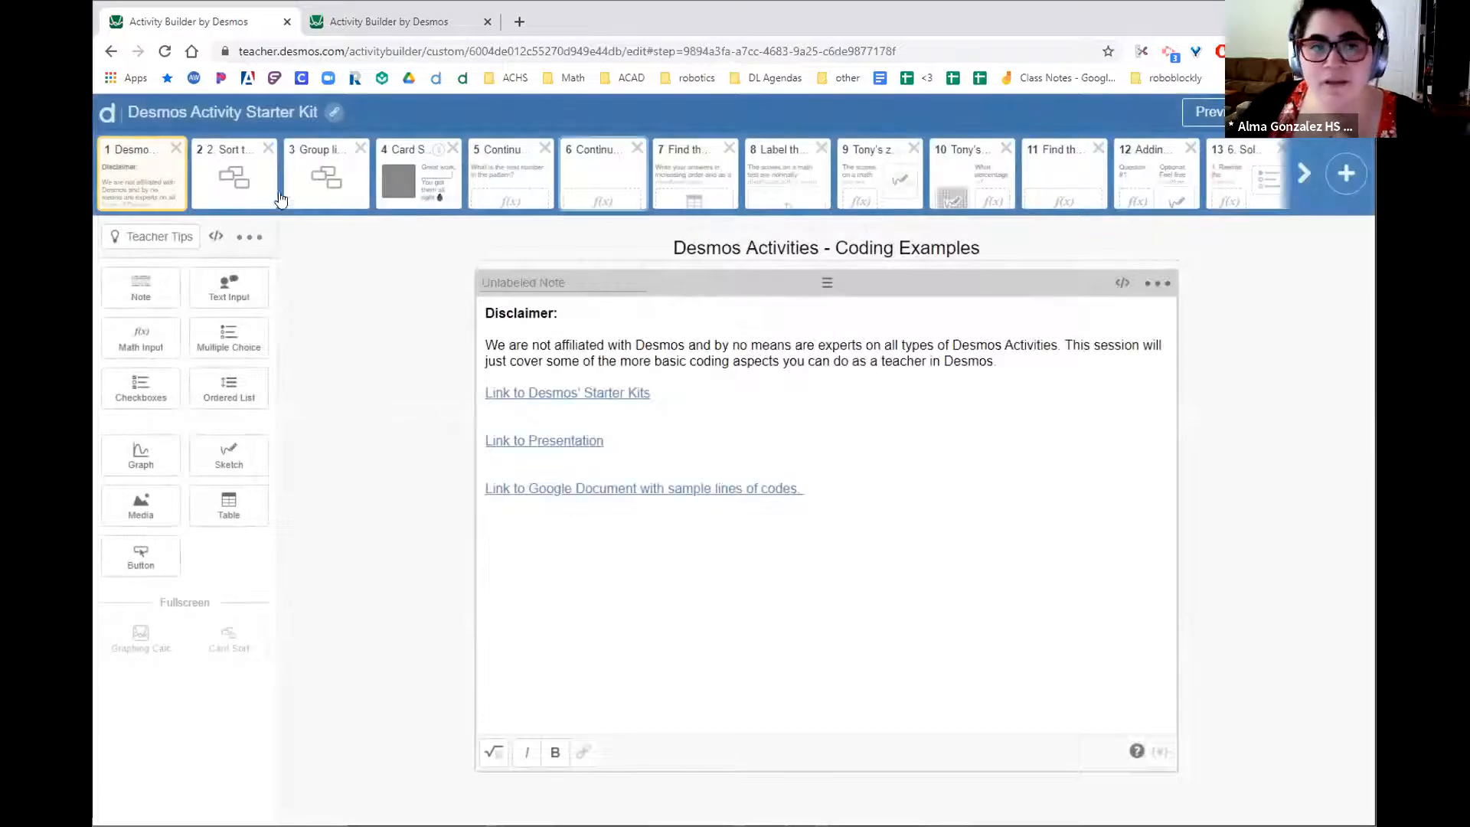
pyautogui.click(234, 176)
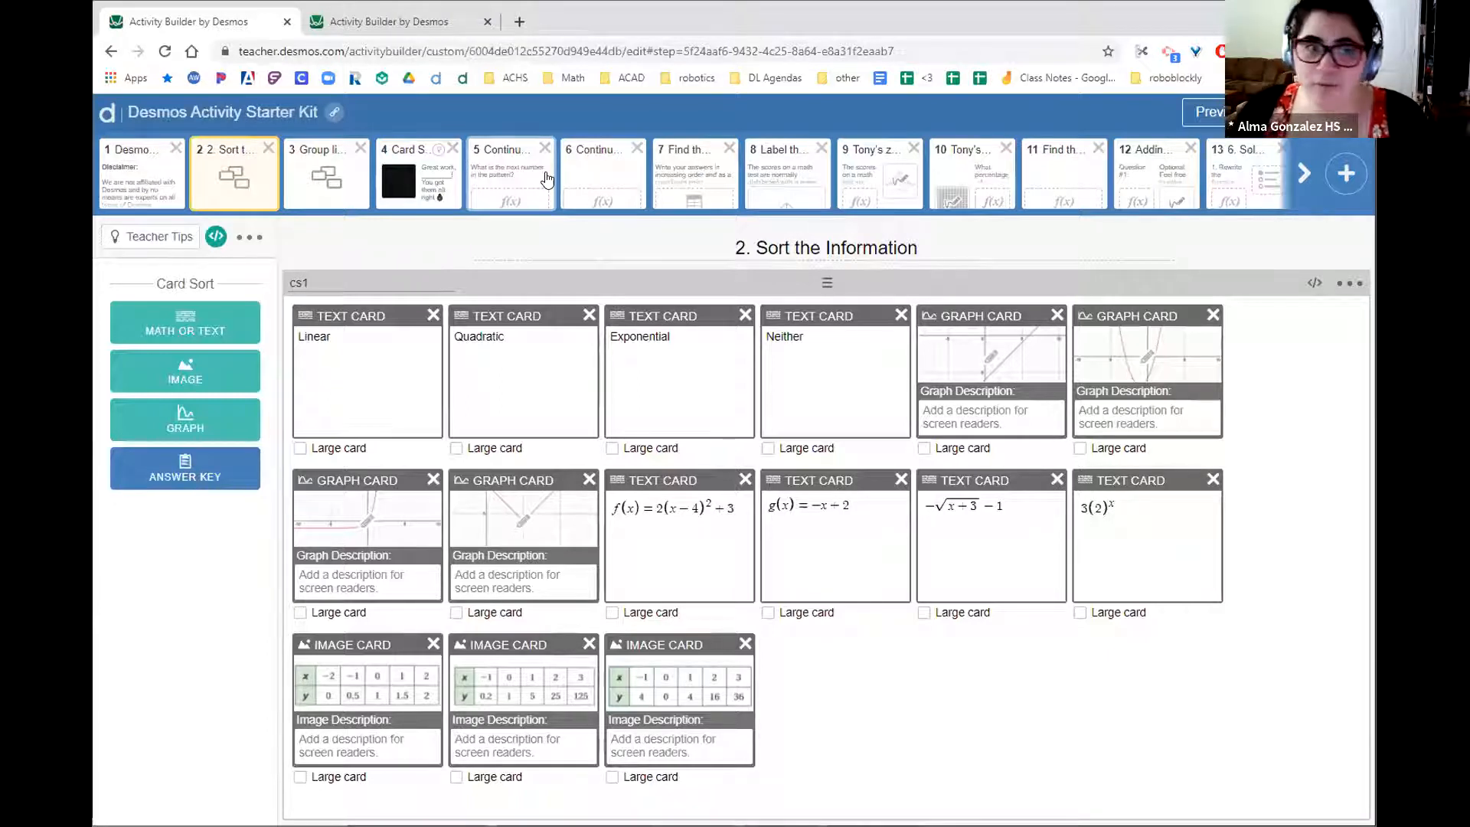
# - Highlight the card sort's name, cs1, and check the script attached to the card sort component
pyautogui.click(337, 286)
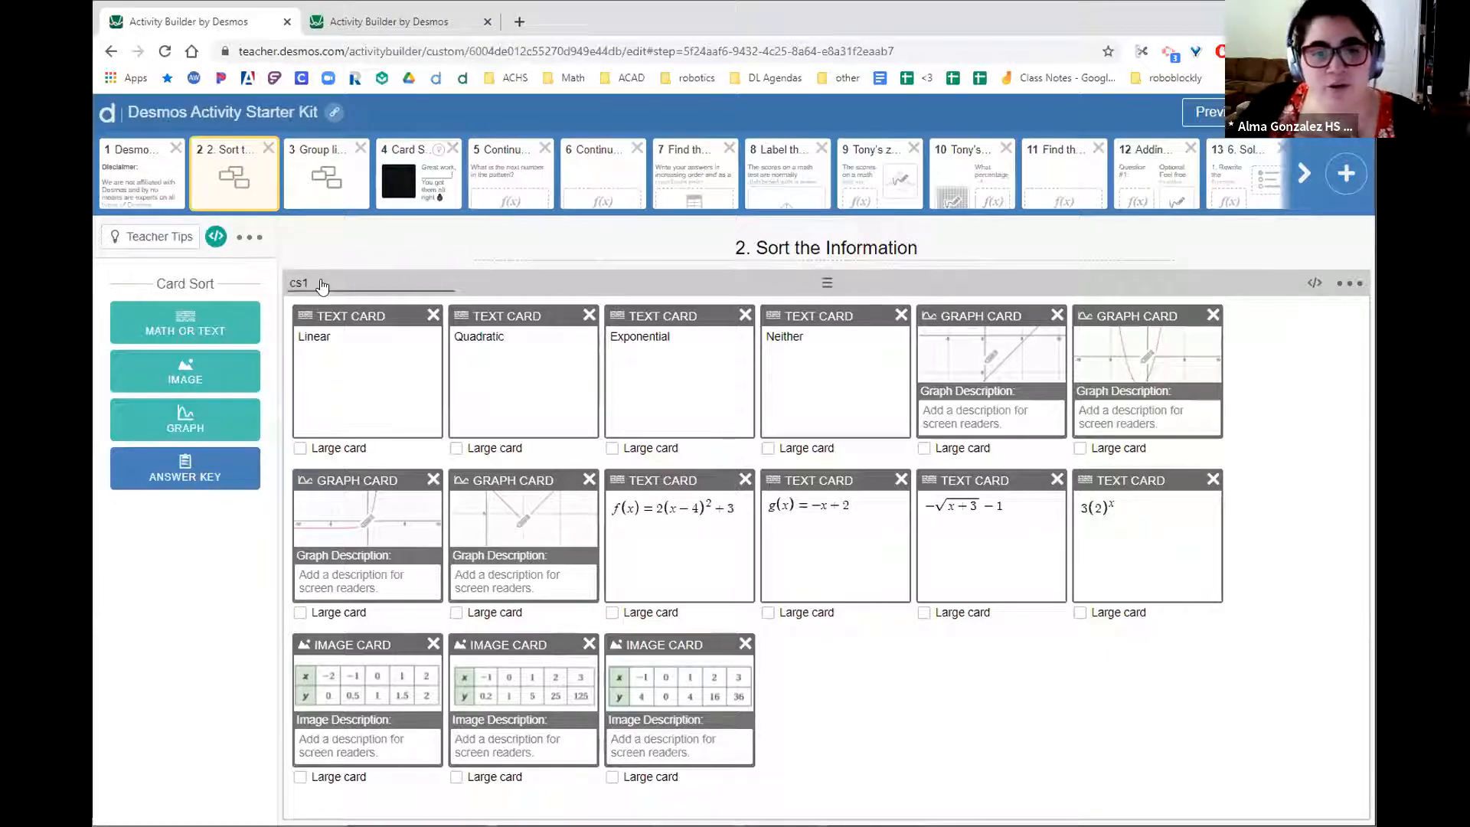
pyautogui.moveTo(305, 280); pyautogui.dragTo(290, 277)
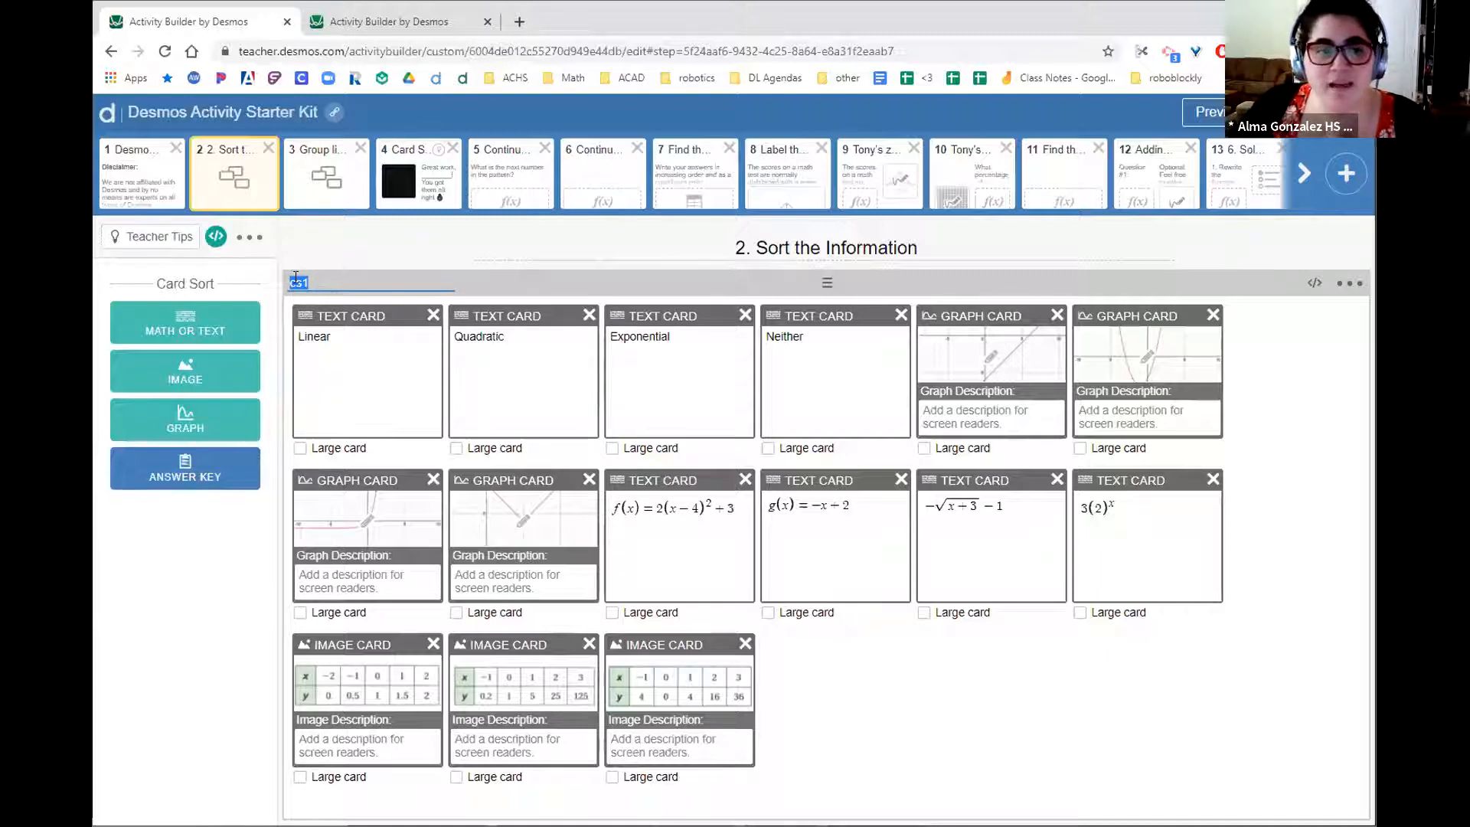
pyautogui.click(310, 281)
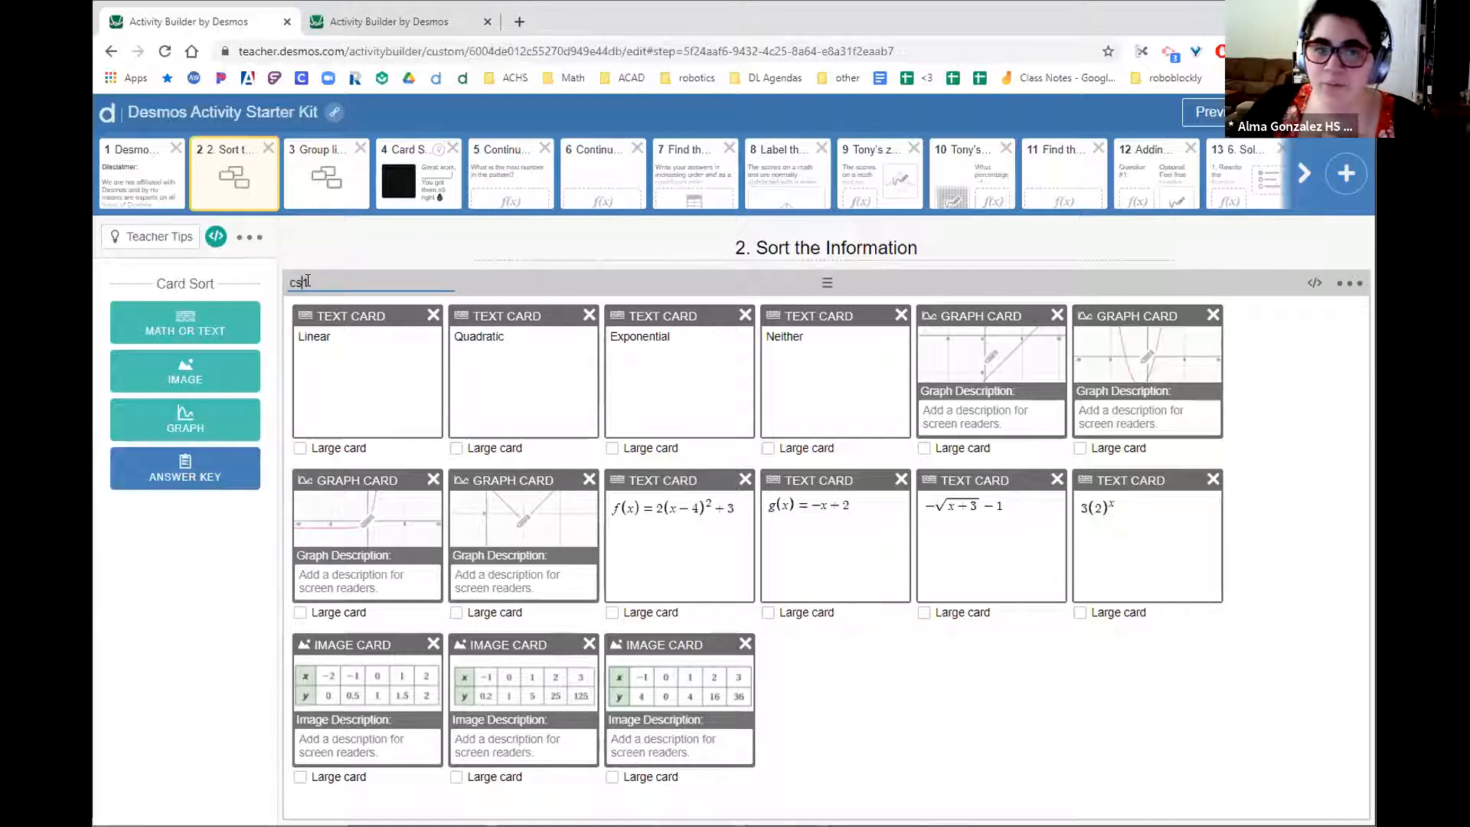
pyautogui.moveTo(310, 281); pyautogui.dragTo(289, 281)
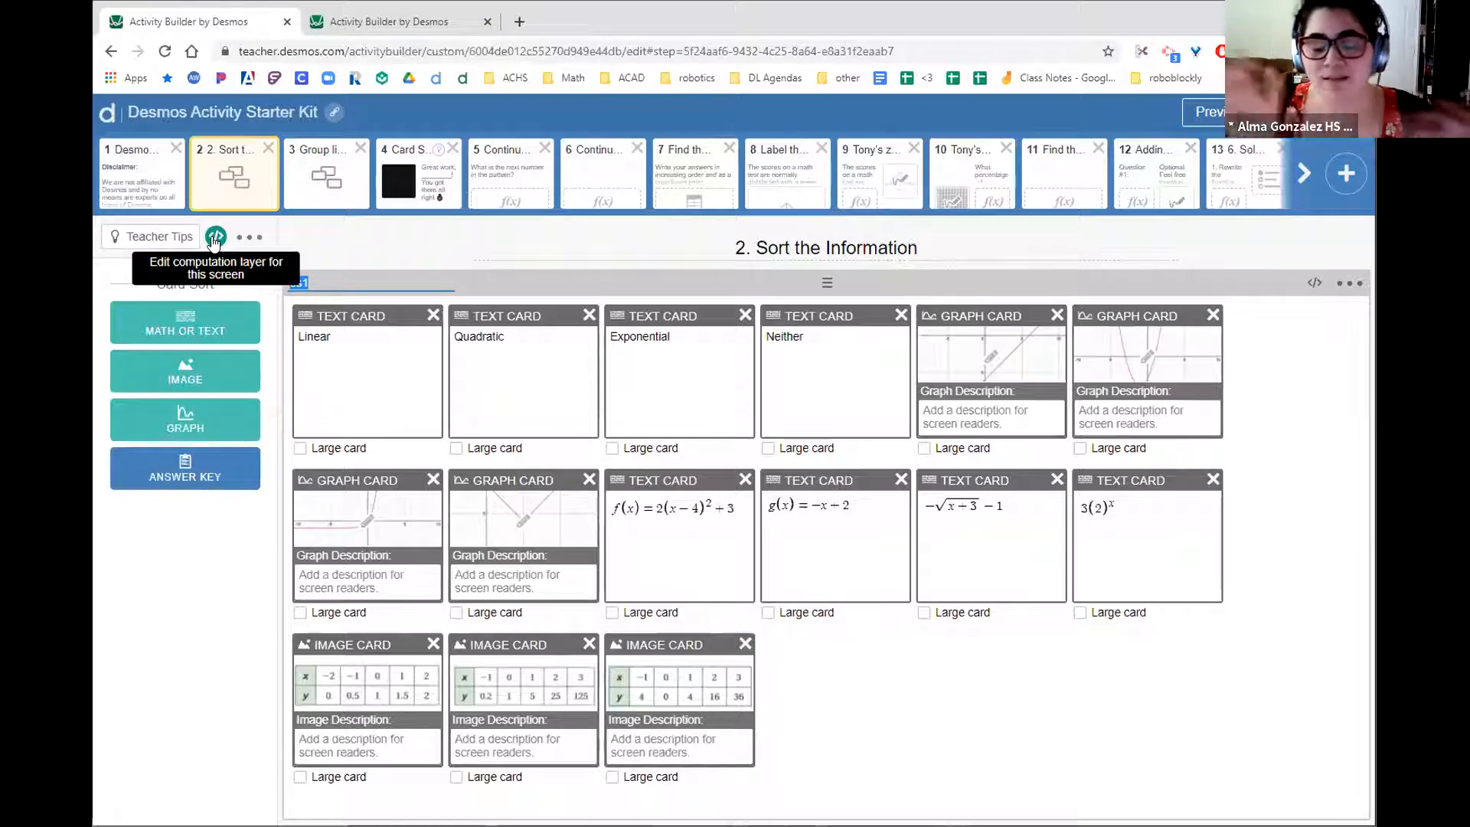
pyautogui.click(1316, 282)
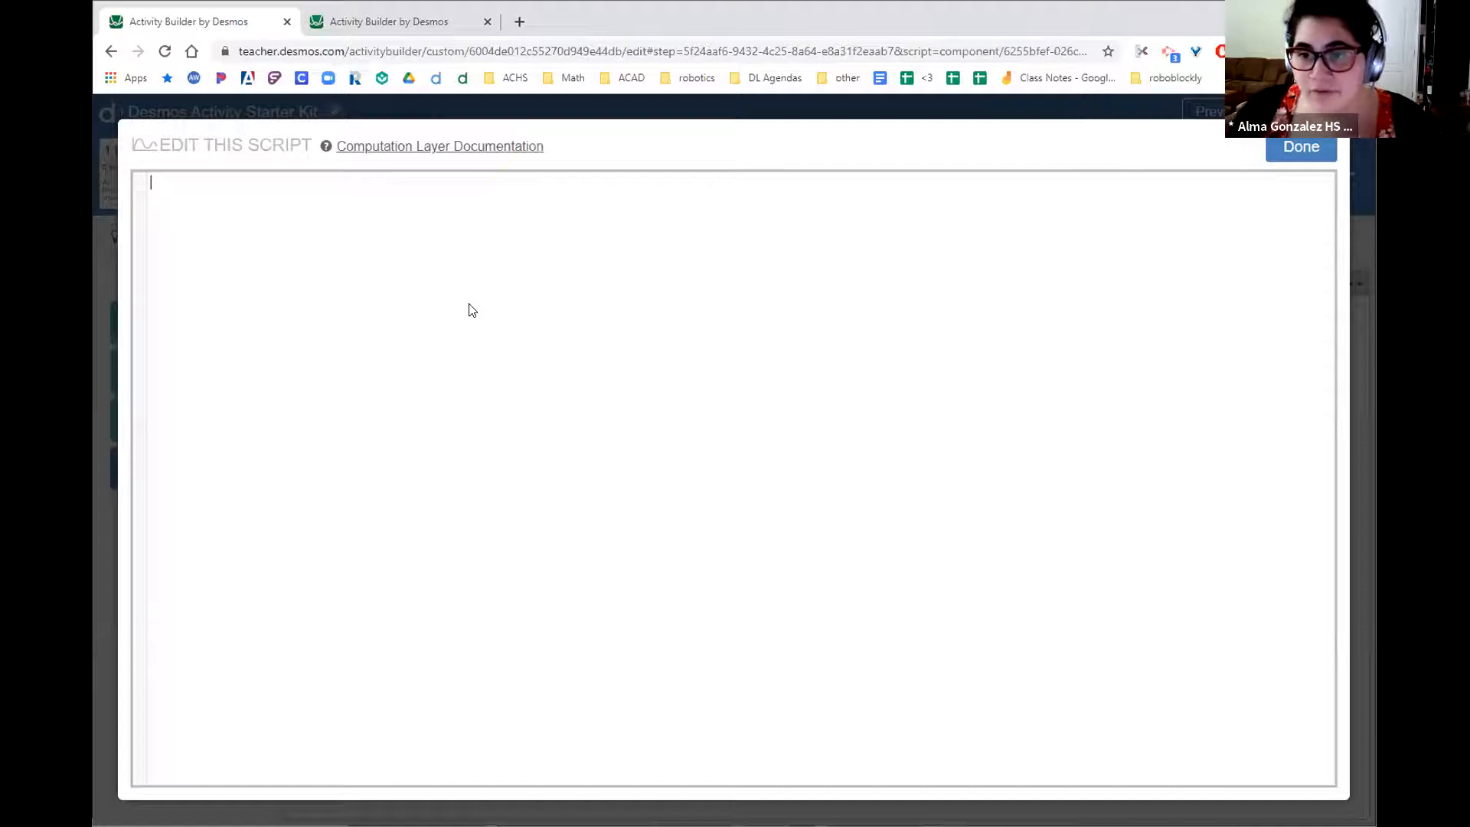
pyautogui.click(1301, 147)
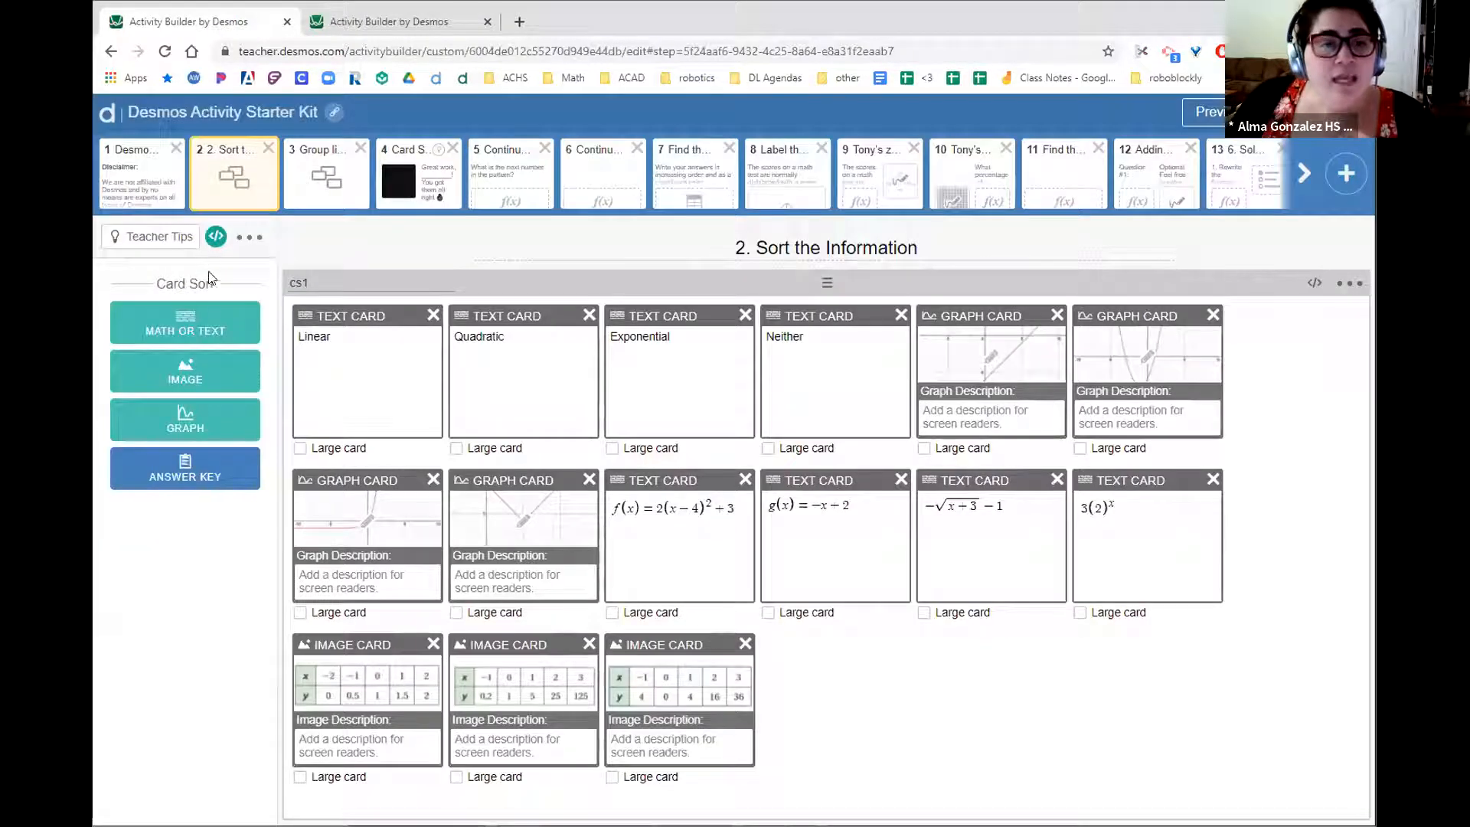
# - View the computation layer script of screen 2 and highlight its subtitle keyword
pyautogui.click(216, 238)
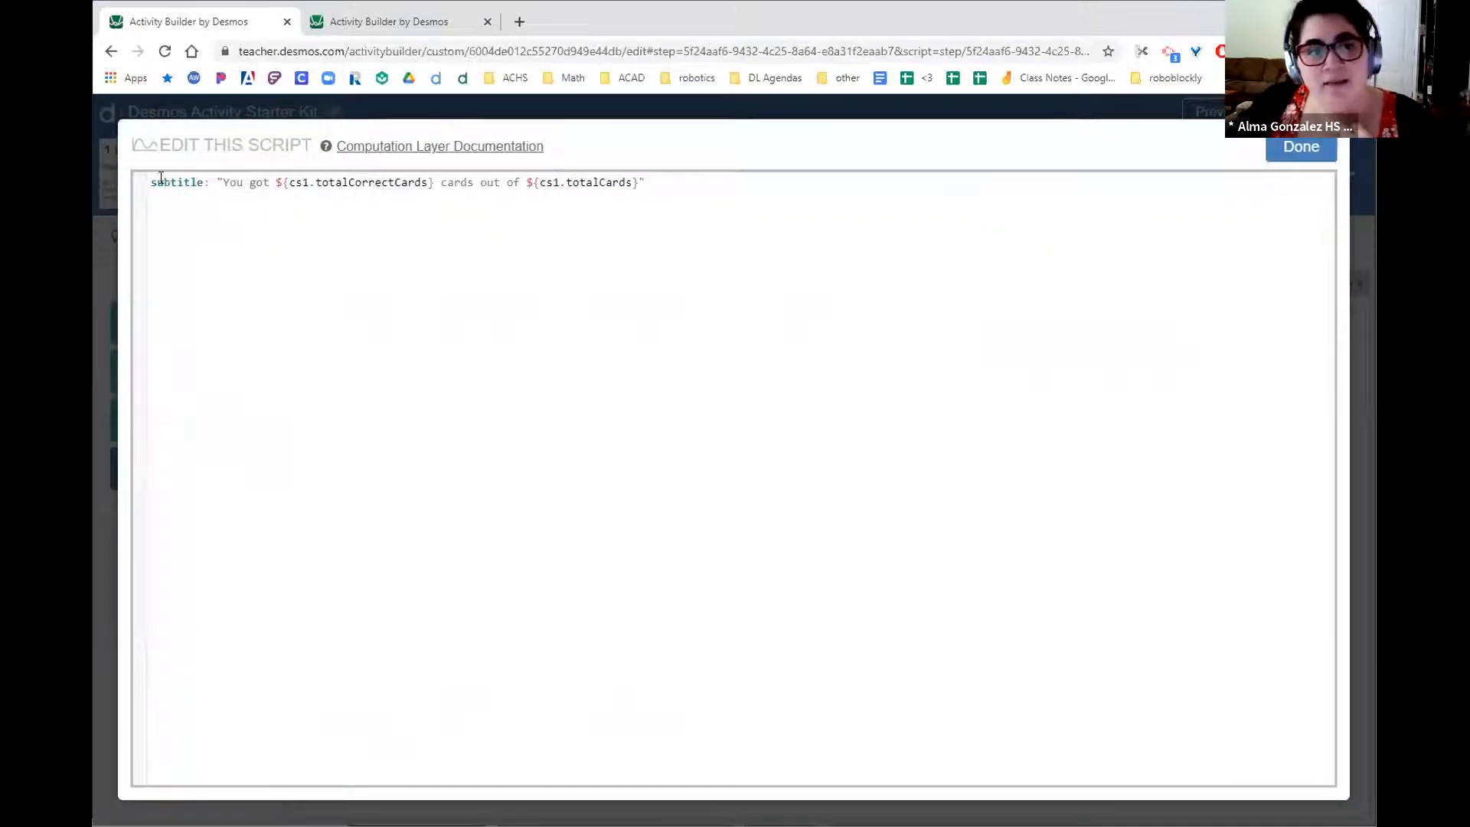
pyautogui.moveTo(150, 182); pyautogui.dragTo(204, 184)
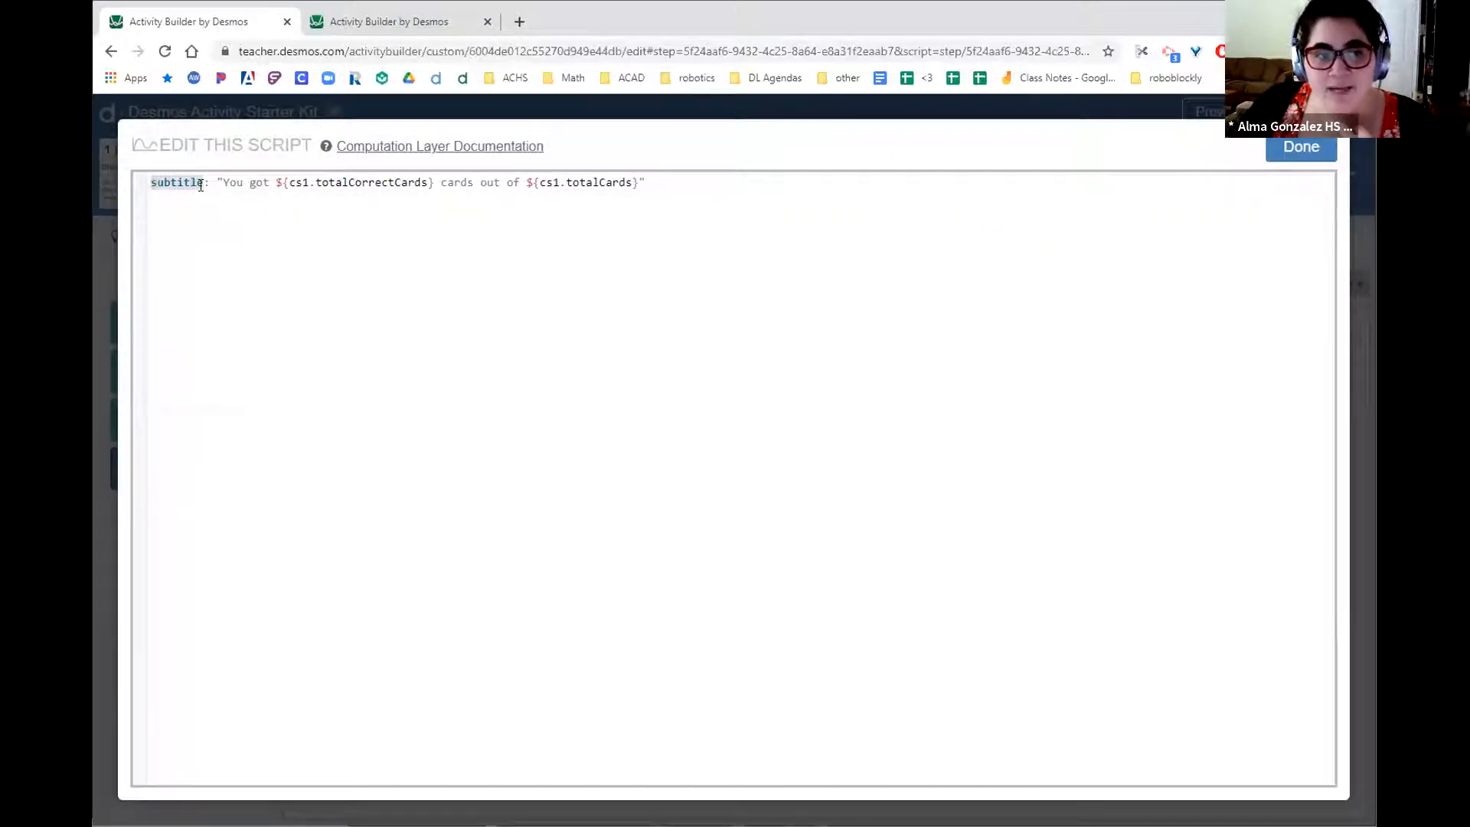
pyautogui.click(1285, 148)
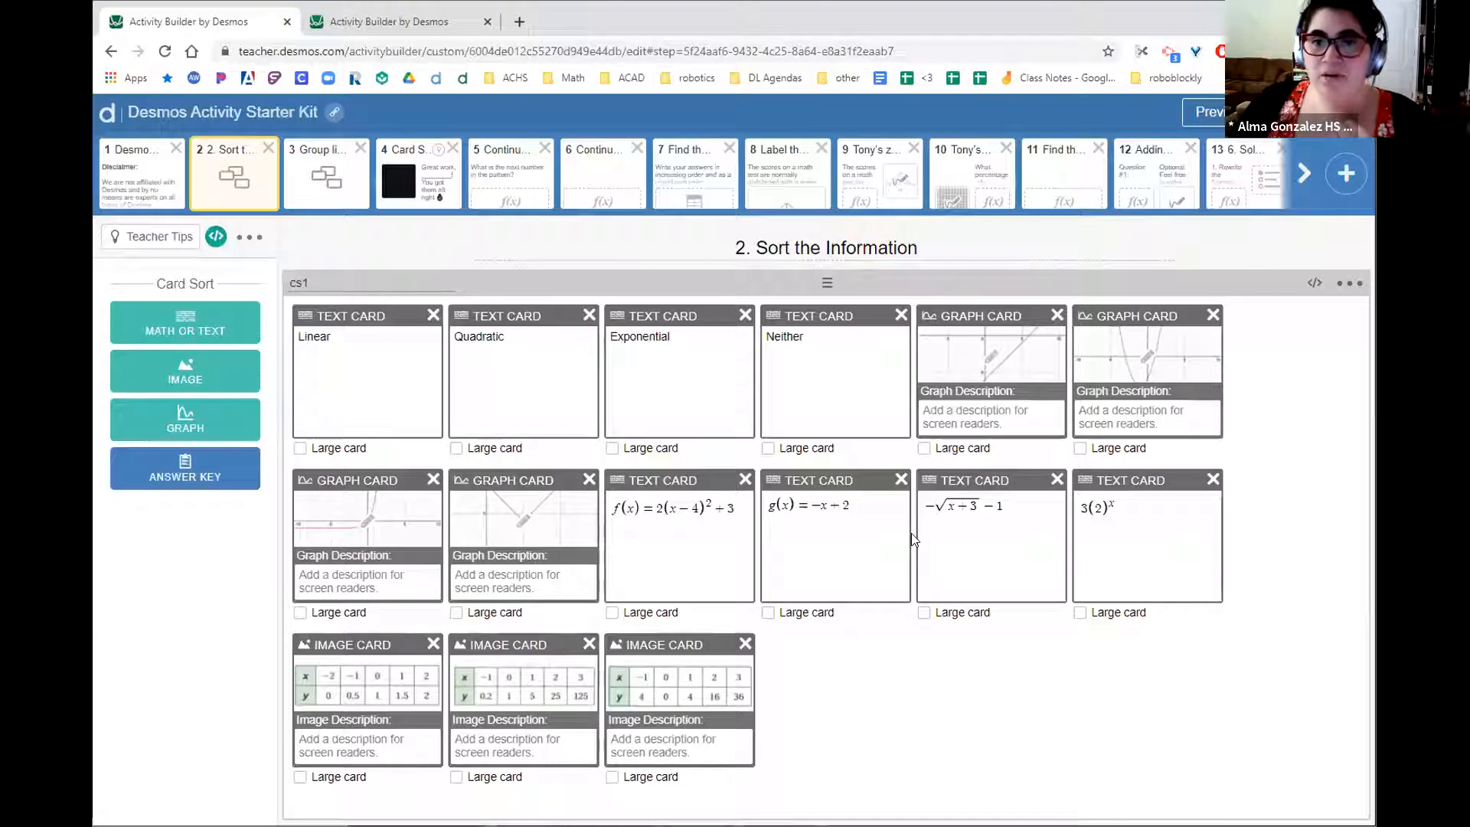
# - Preview screen 2 as a student and highlight the score line beneath the title
pyautogui.click(1203, 112)
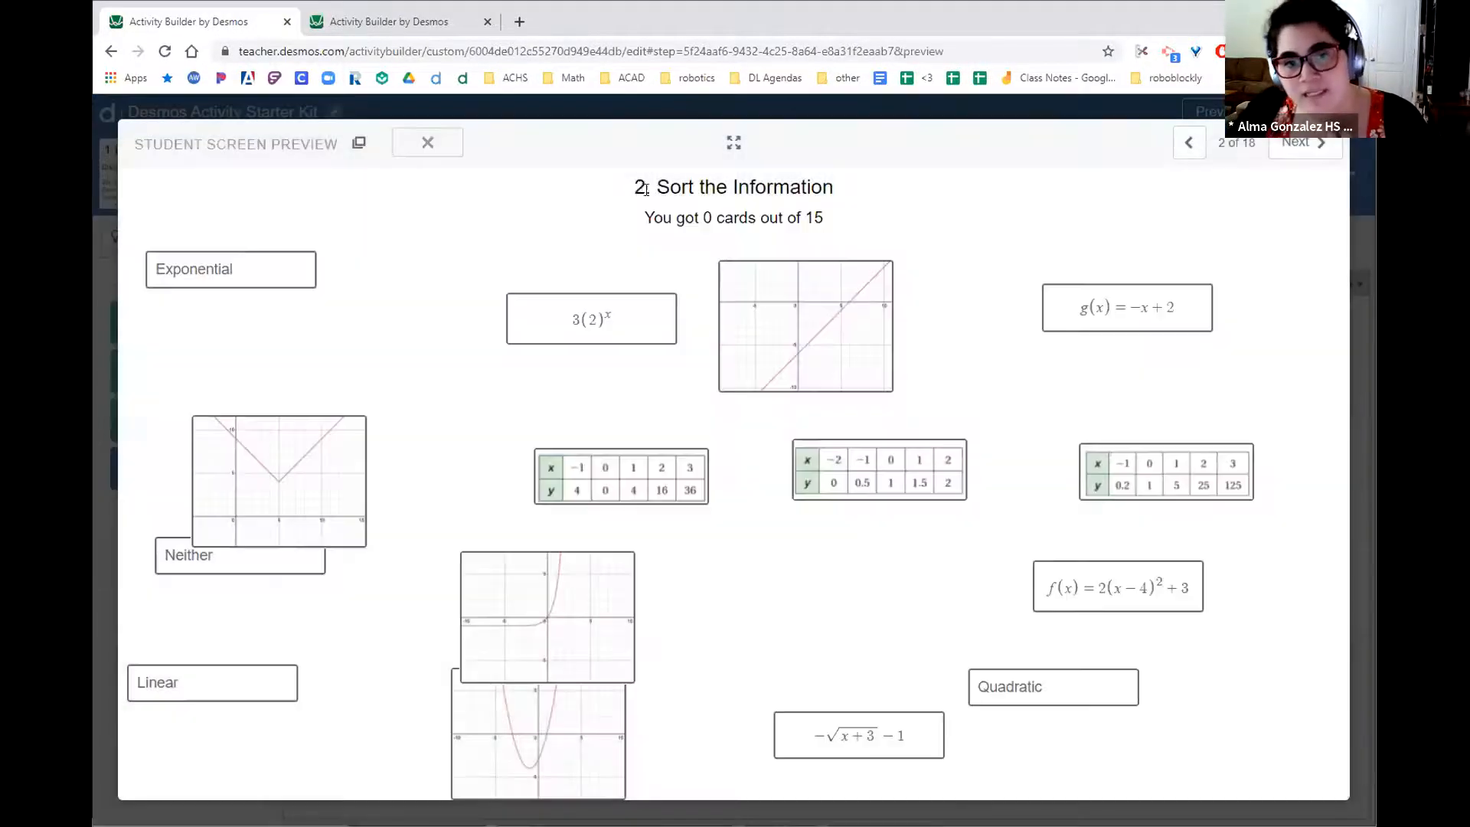
pyautogui.moveTo(646, 190)
pyautogui.mouseDown()
pyautogui.moveTo(834, 190)
pyautogui.moveTo(747, 218)
pyautogui.moveTo(645, 218)
pyautogui.mouseUp()
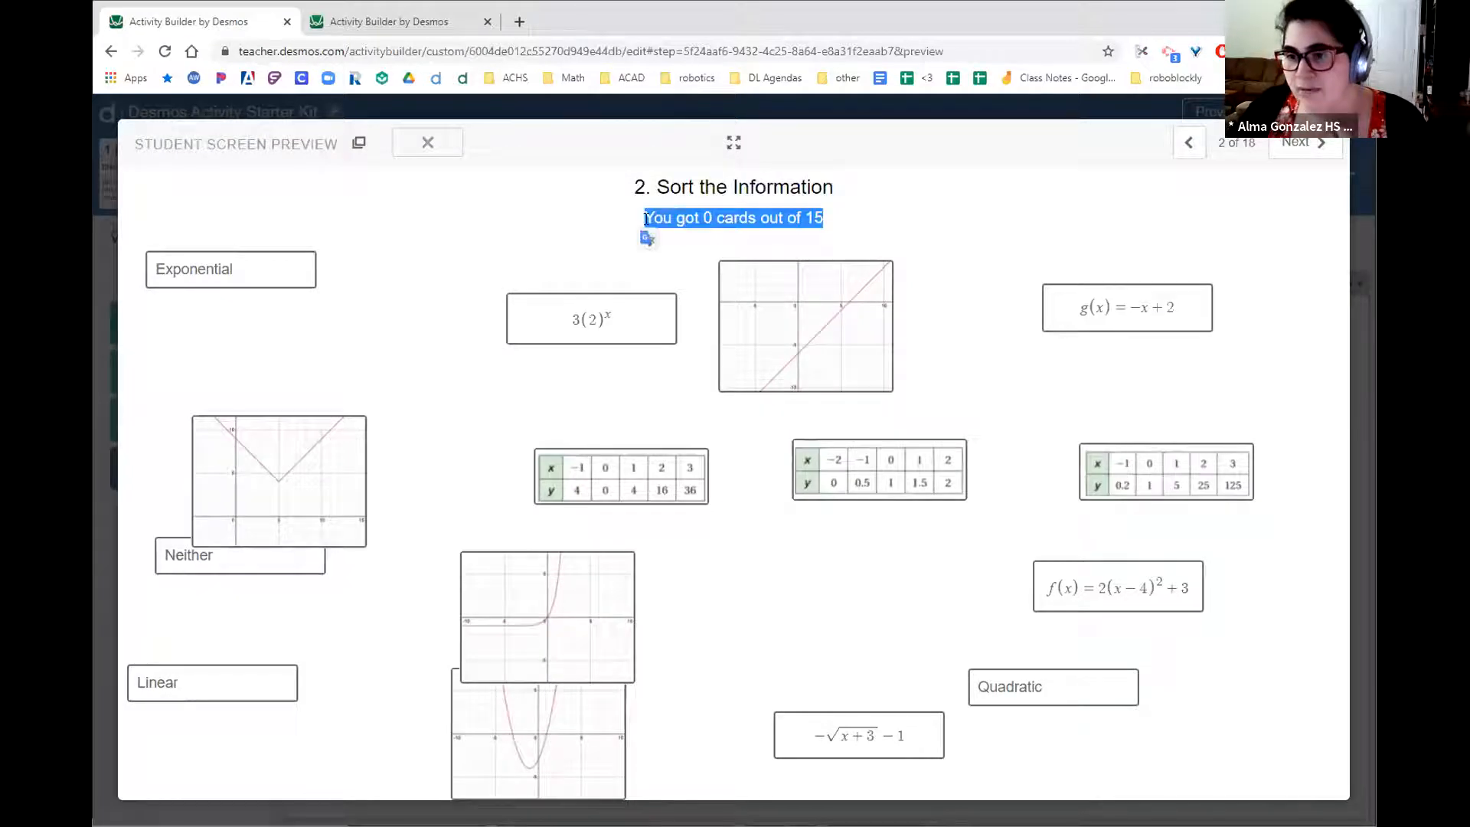
pyautogui.click(824, 246)
pyautogui.press('Escape')
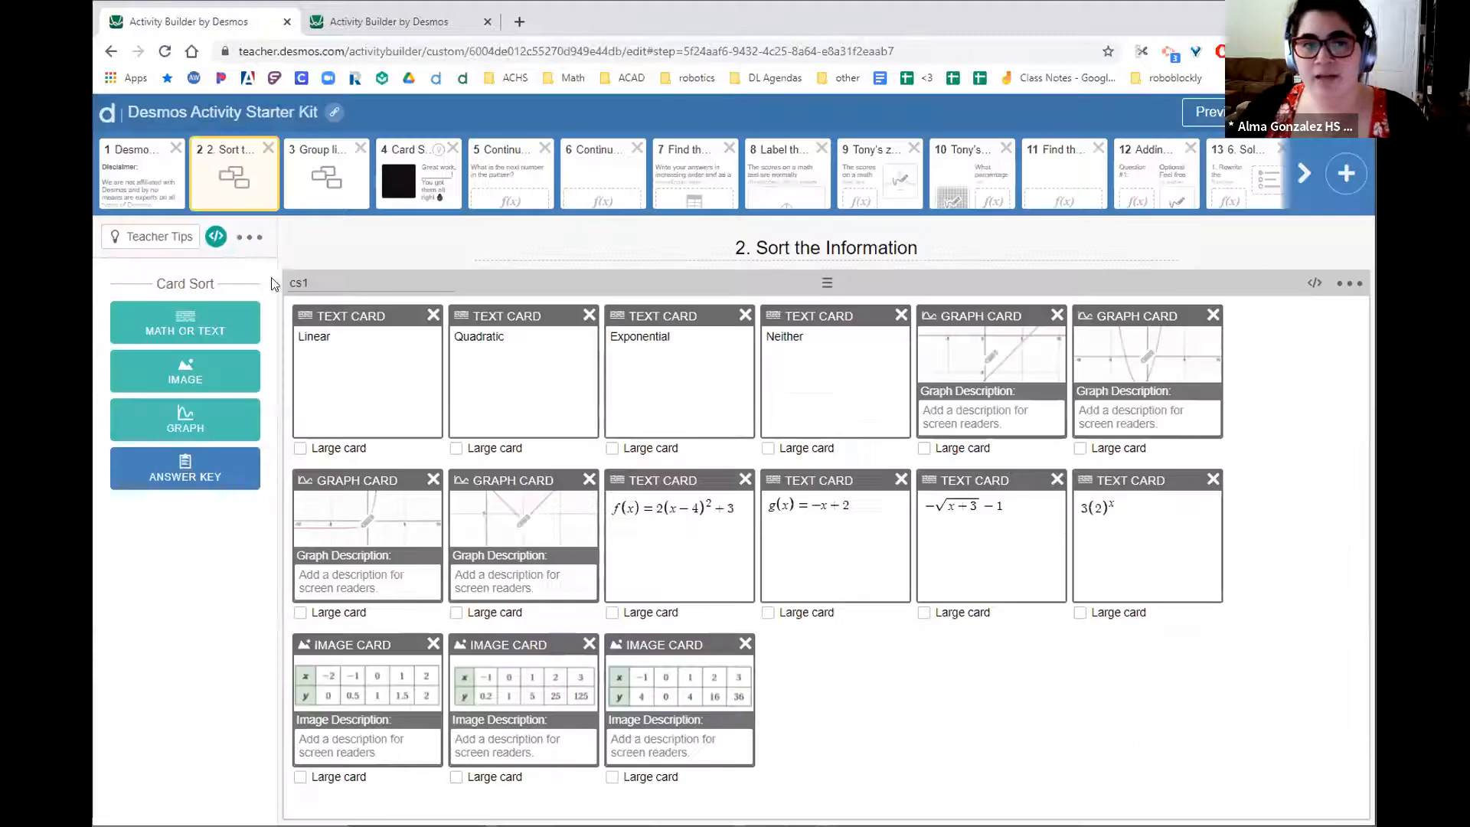
# - Reopen screen 2's script and examine its cs1.totalCorrectCards and cs1.totalCards references
pyautogui.click(215, 235)
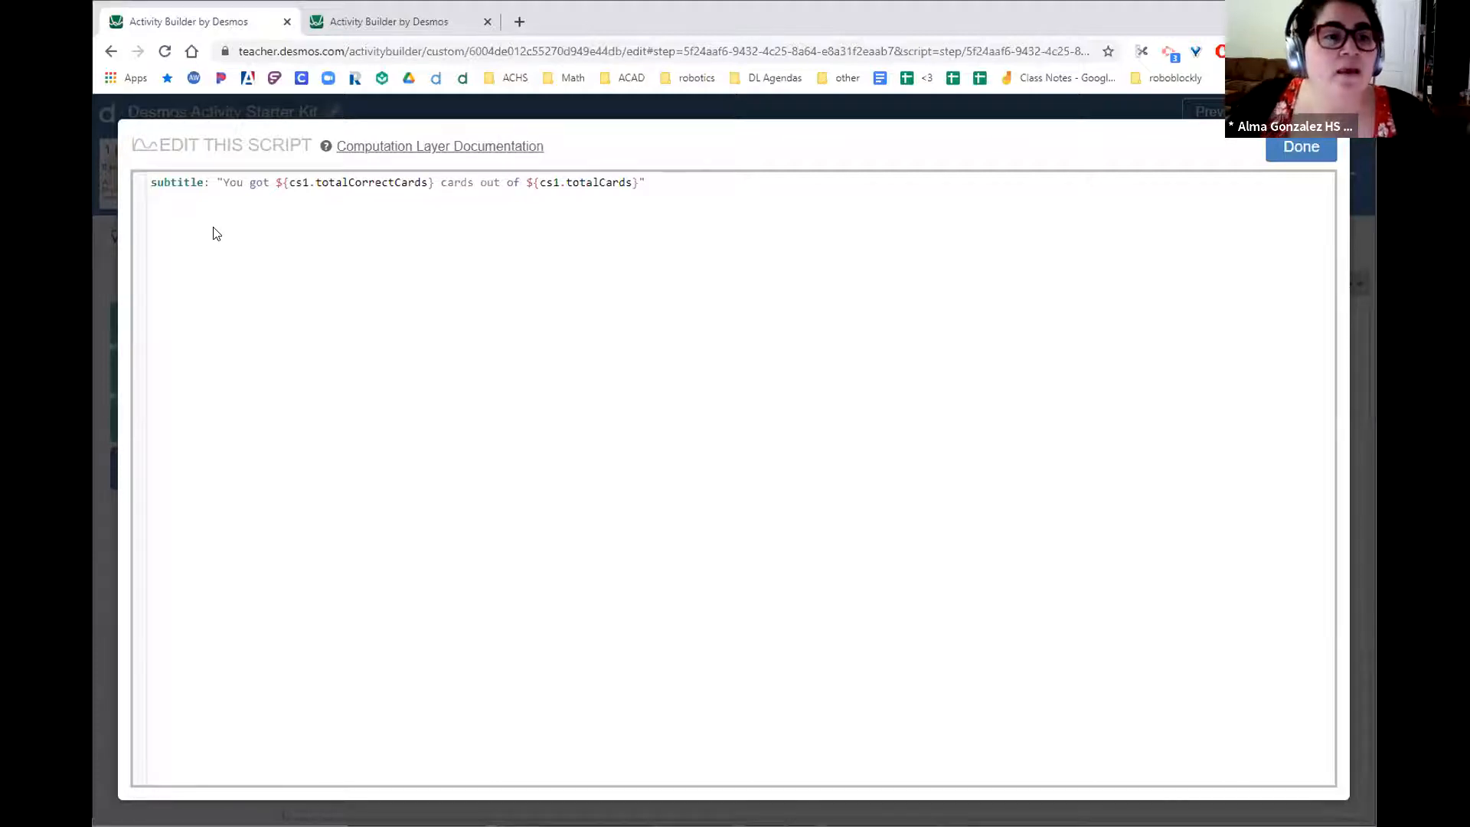
pyautogui.click(278, 181)
pyautogui.moveTo(278, 181); pyautogui.dragTo(433, 187)
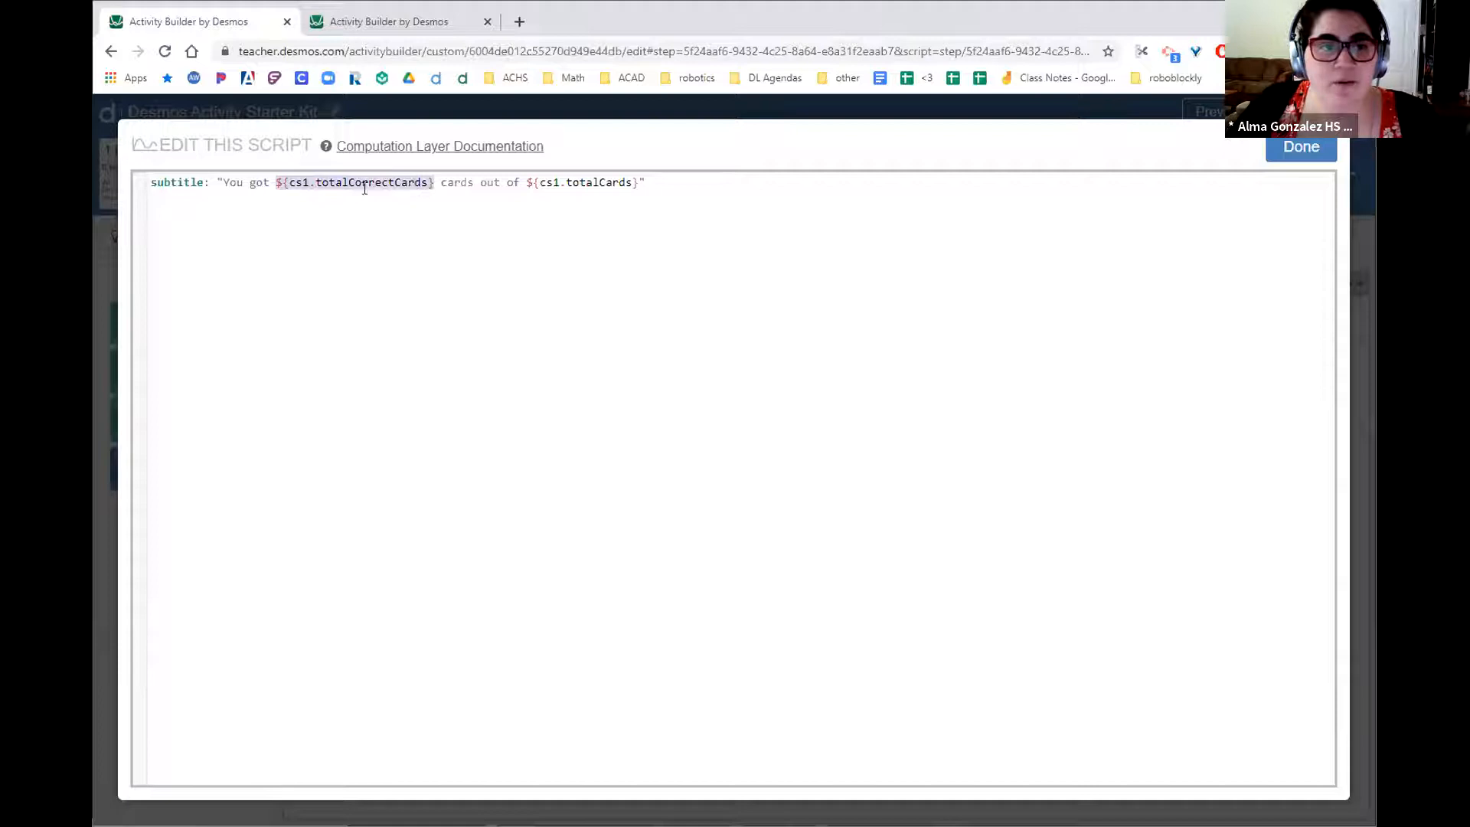
pyautogui.click(280, 183)
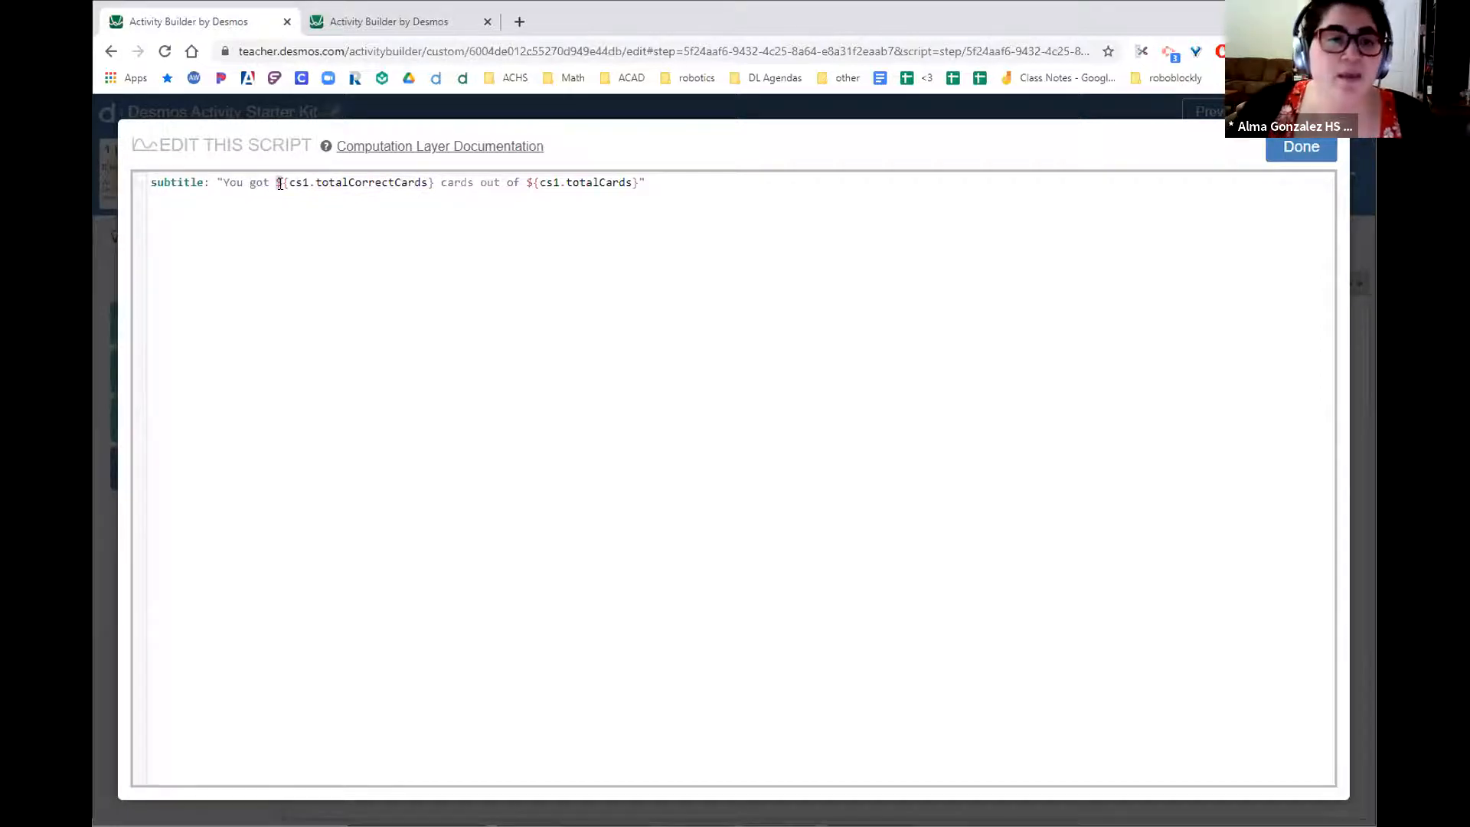
pyautogui.moveTo(291, 182); pyautogui.dragTo(429, 182)
pyautogui.click(318, 181)
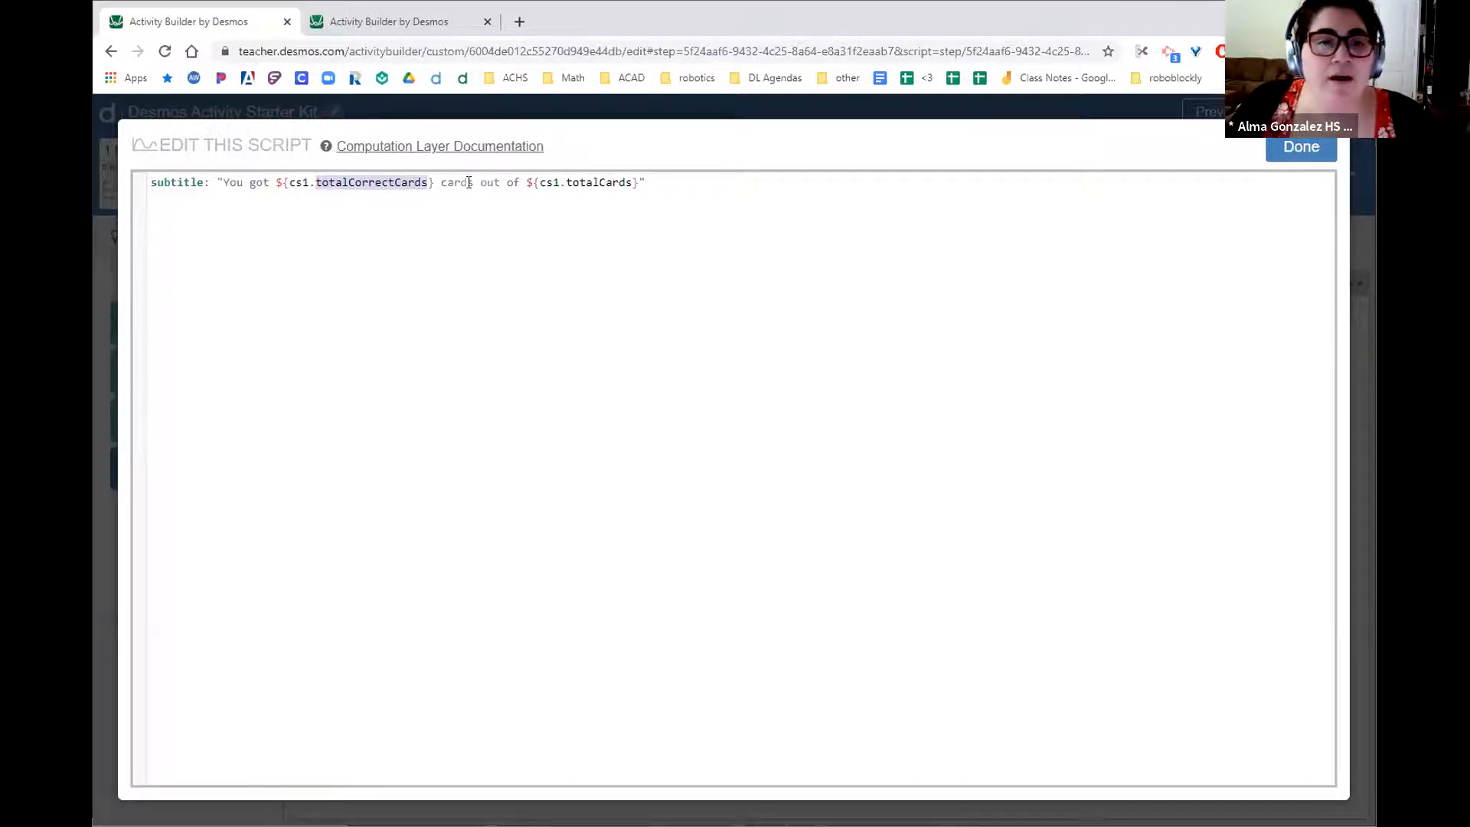
pyautogui.click(546, 181)
pyautogui.moveTo(560, 182); pyautogui.dragTo(542, 182)
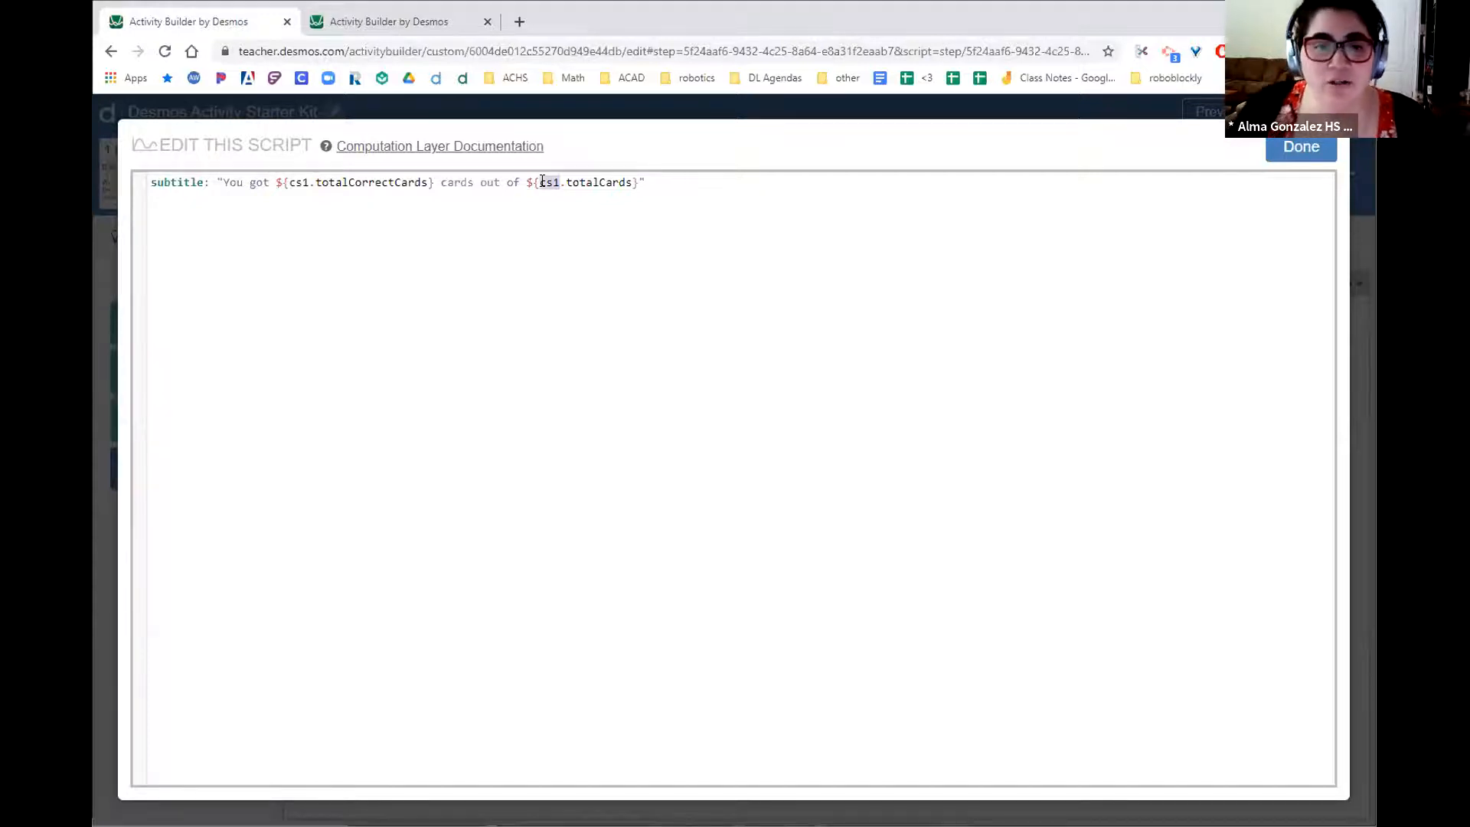
pyautogui.moveTo(566, 181); pyautogui.dragTo(628, 184)
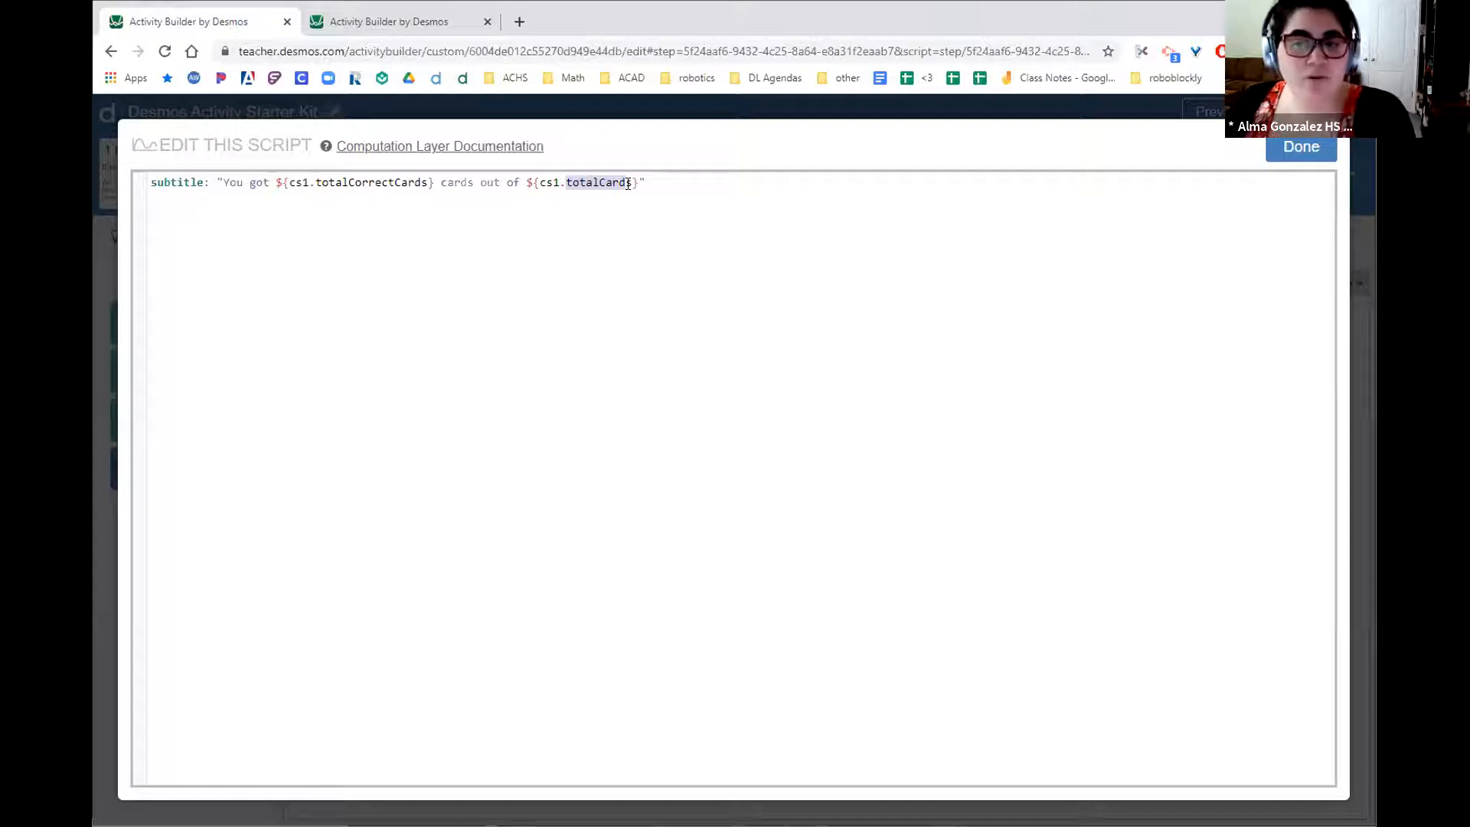
pyautogui.click(1302, 147)
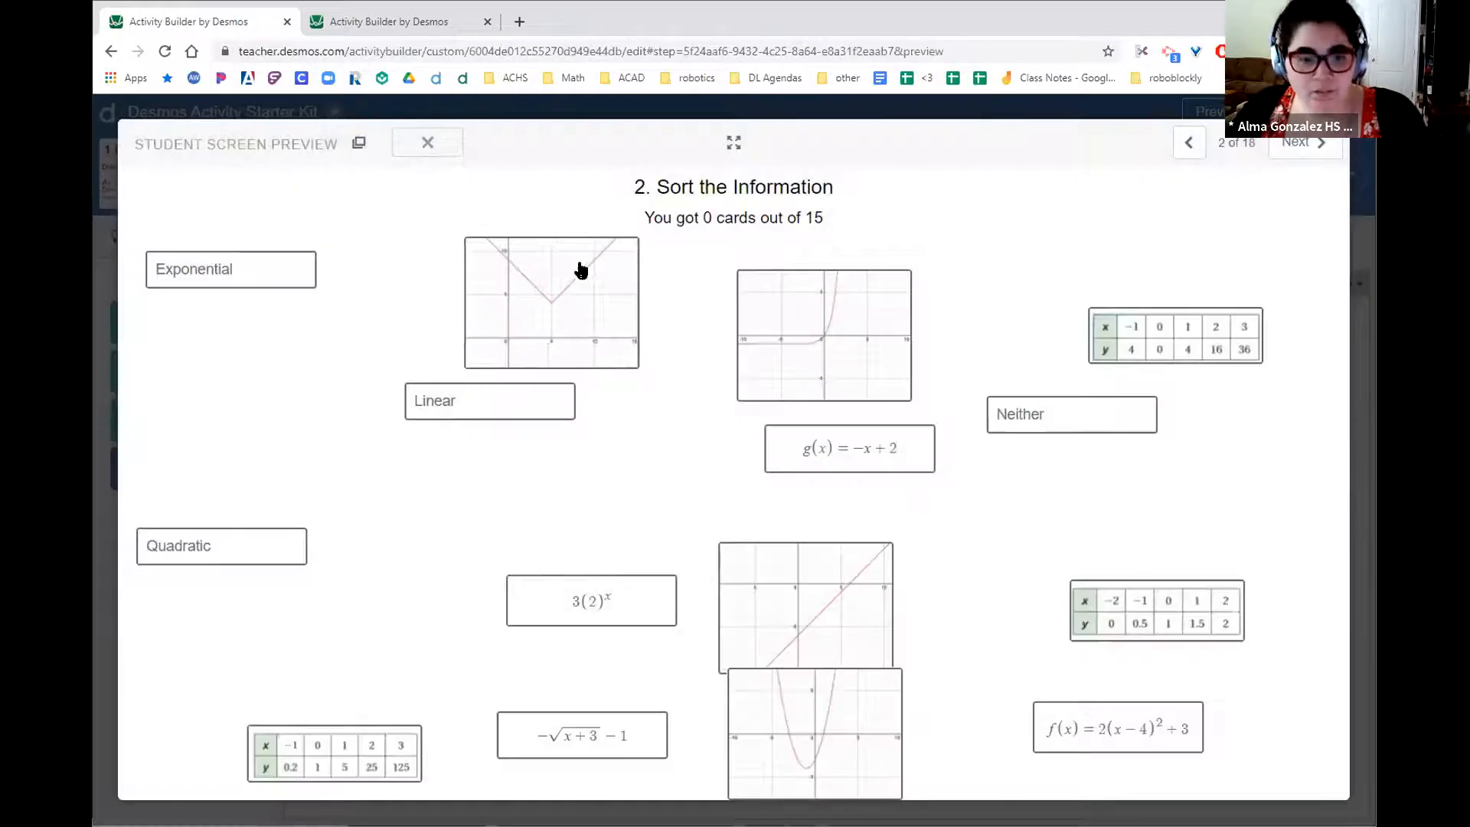
# - In the student preview, match the V-shaped graph with Neither, the exponential graph with Exponential, and g(x) = −x + 2 with Linear
pyautogui.moveTo(579, 270); pyautogui.dragTo(1100, 462)
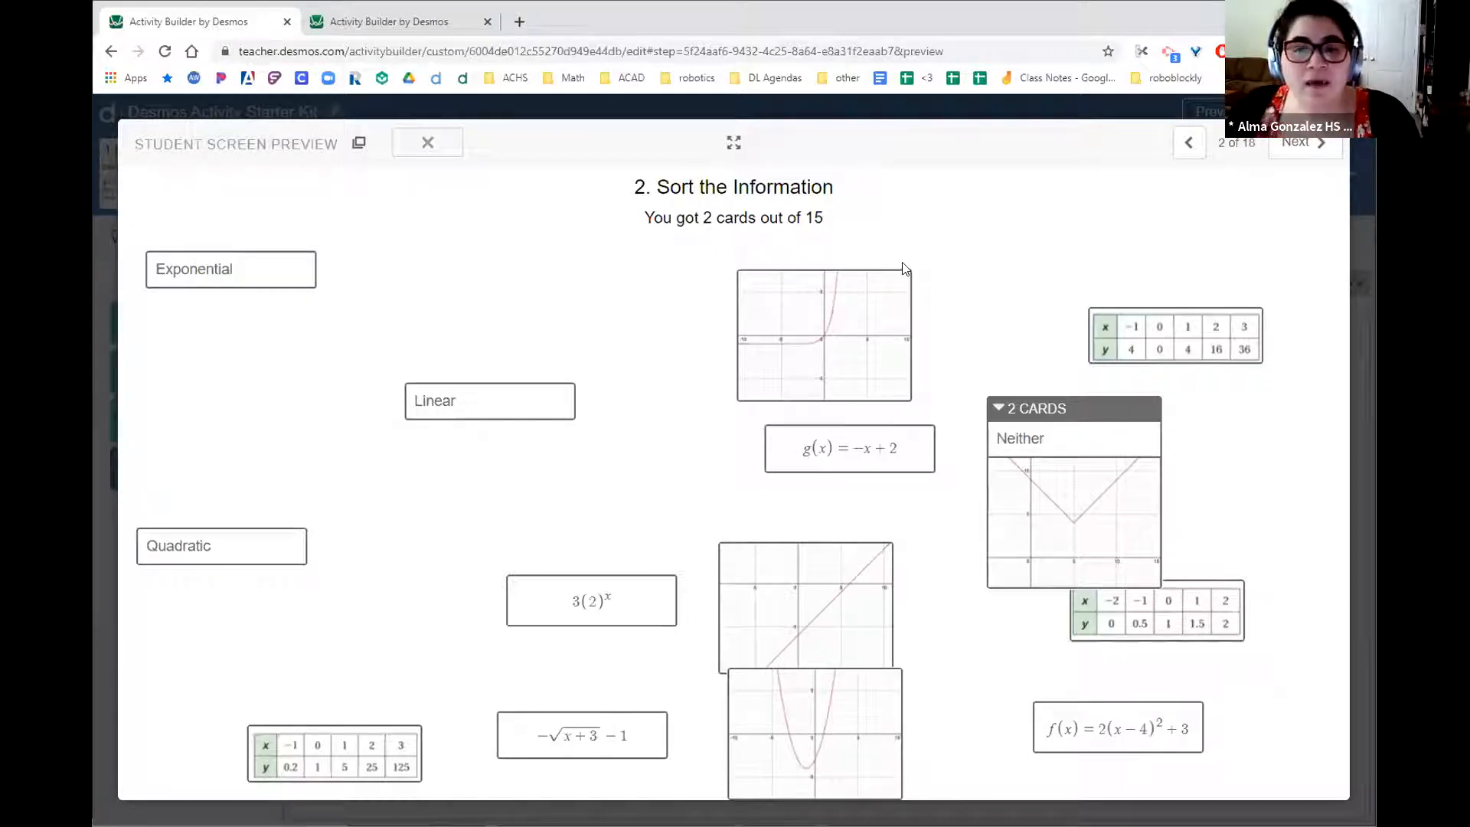
pyautogui.moveTo(843, 332); pyautogui.dragTo(283, 275)
pyautogui.moveTo(870, 456); pyautogui.dragTo(494, 413)
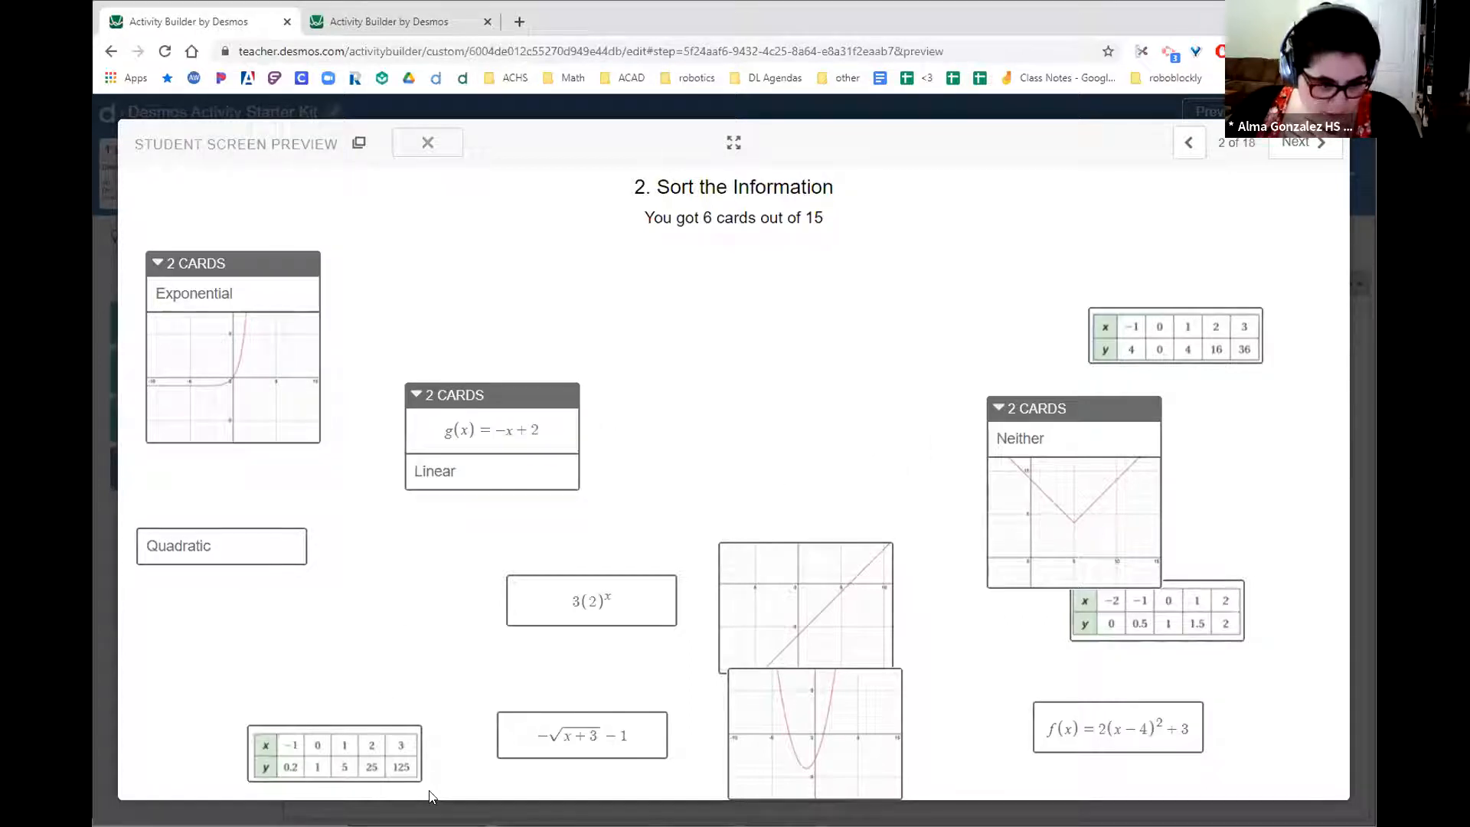
# - In the student preview, match the table ending in 125 with Exponential, try 3(2)^x under Linear, and separate it again
pyautogui.moveTo(382, 764); pyautogui.dragTo(300, 411)
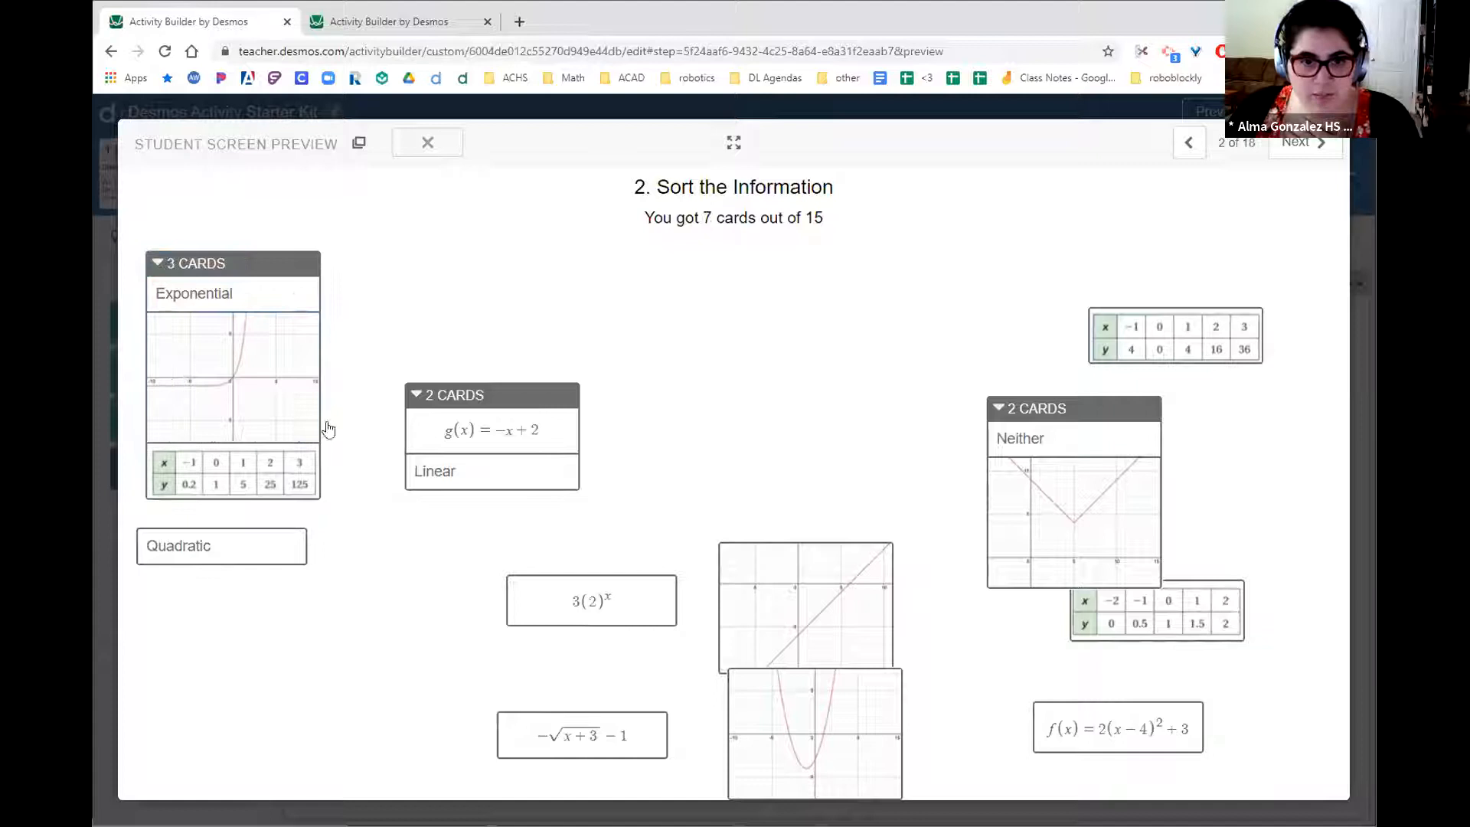
pyautogui.moveTo(623, 597); pyautogui.dragTo(542, 458)
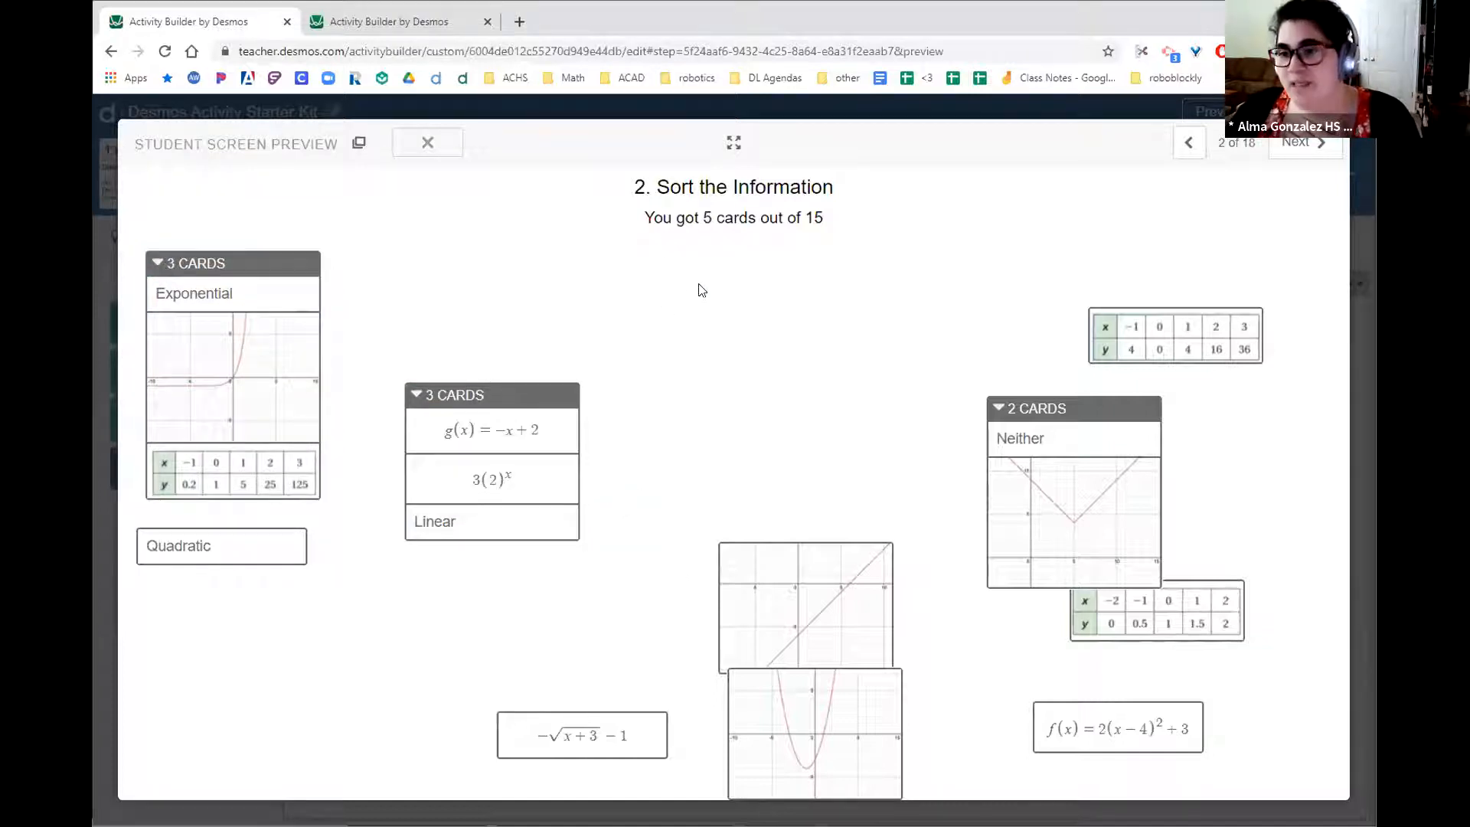
pyautogui.moveTo(490, 482)
pyautogui.mouseDown()
pyautogui.moveTo(505, 616)
pyautogui.moveTo(494, 474)
pyautogui.mouseUp()
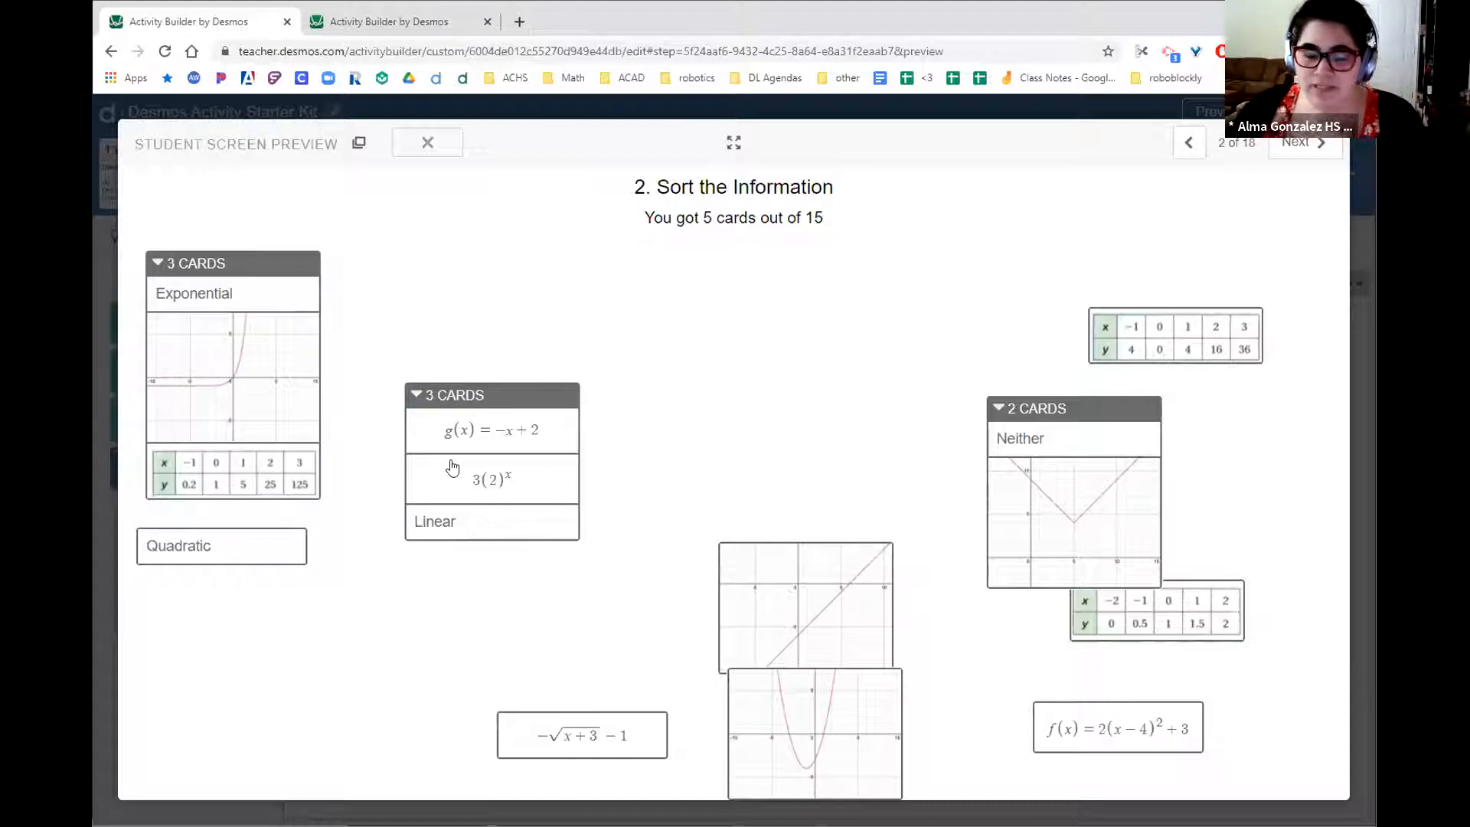
pyautogui.moveTo(468, 473); pyautogui.dragTo(750, 424)
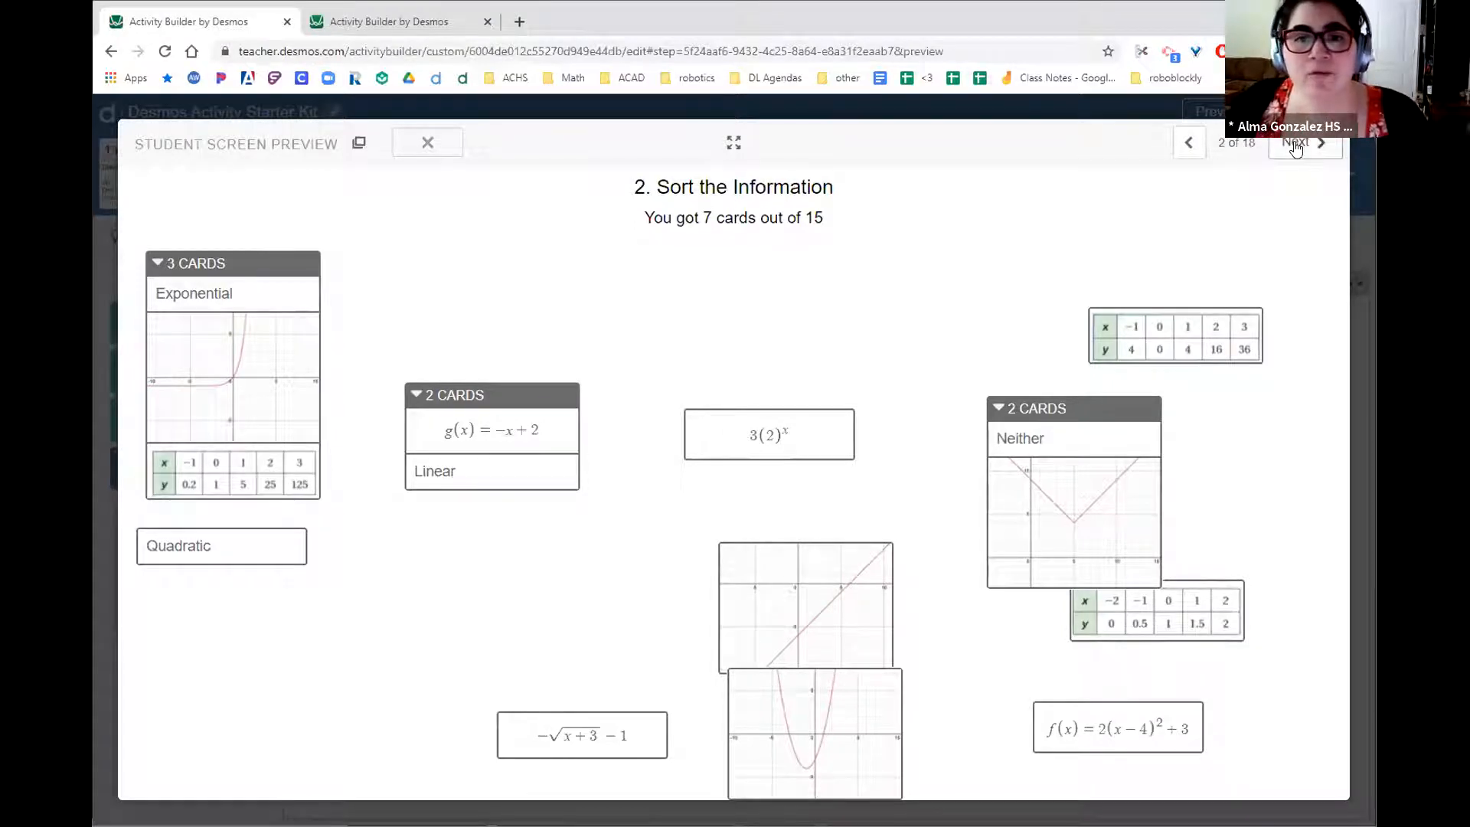
# - Advance the preview to screen 3, leave the preview, and check screen 3's computation layer script
pyautogui.click(1294, 146)
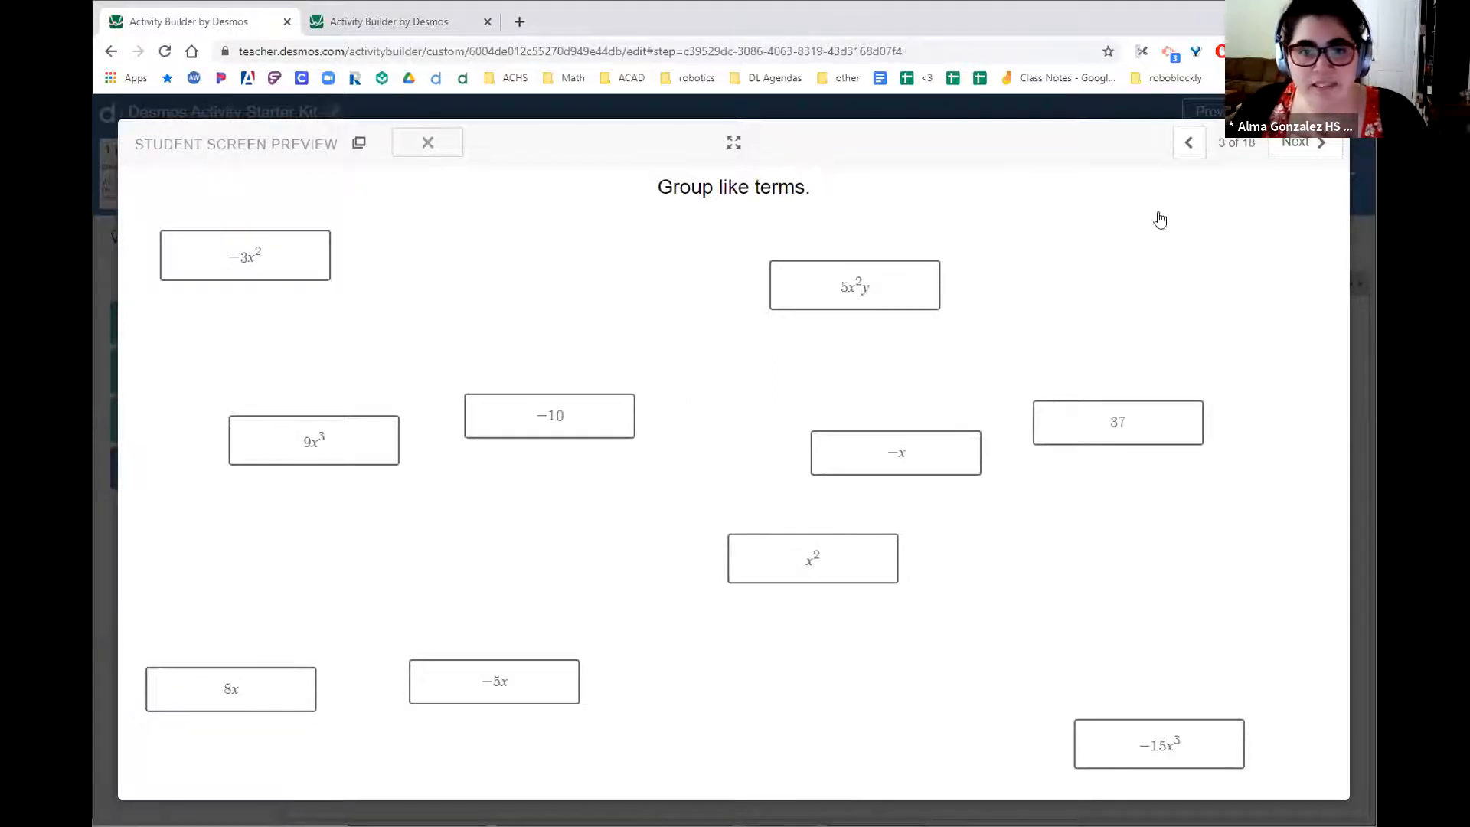
pyautogui.press('Escape')
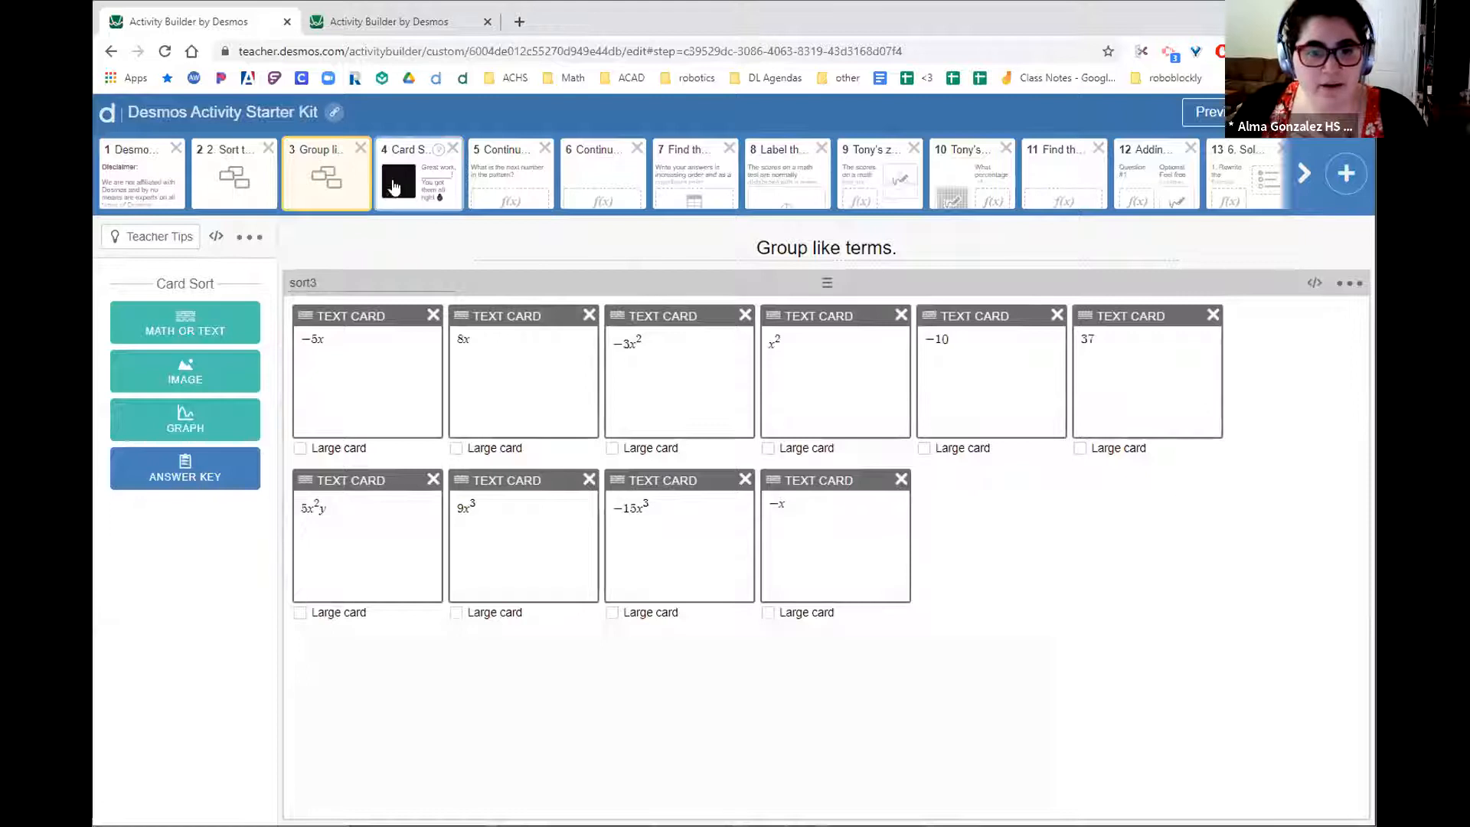
pyautogui.click(217, 239)
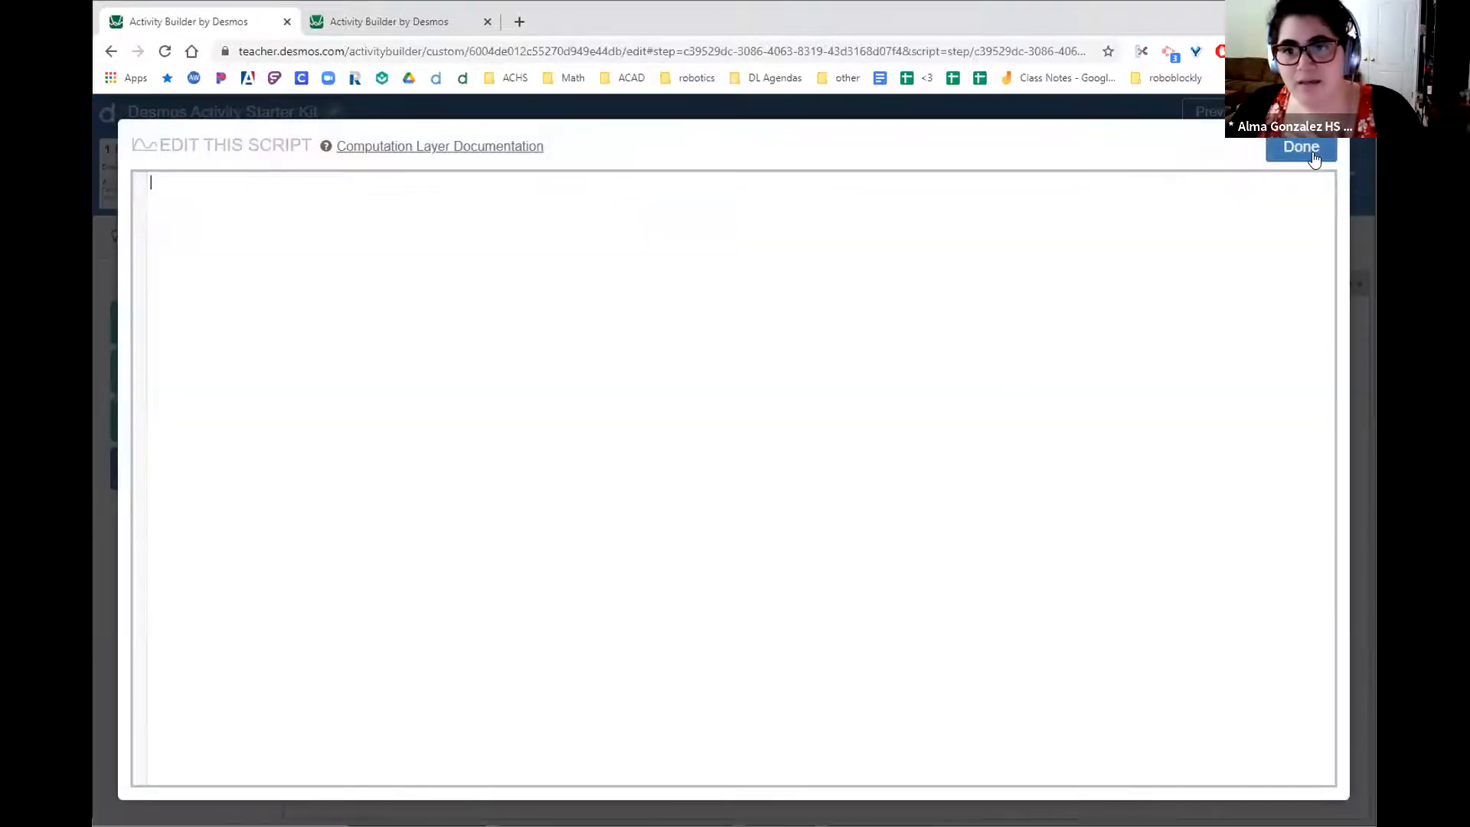
pyautogui.click(1301, 148)
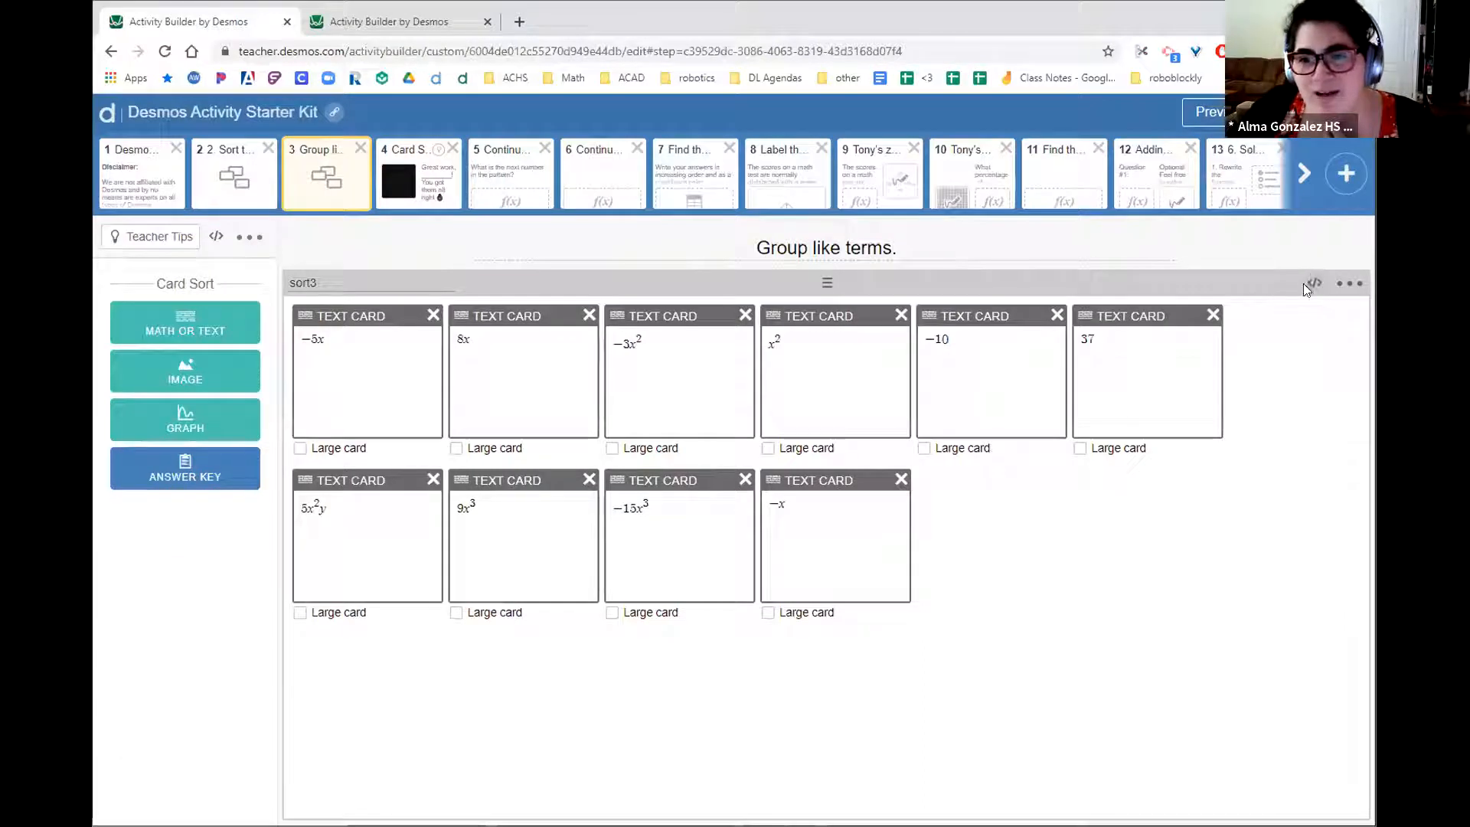
# - Compare screen 2 with screen 3 and highlight the component name of screen 3's card sort
pyautogui.click(234, 162)
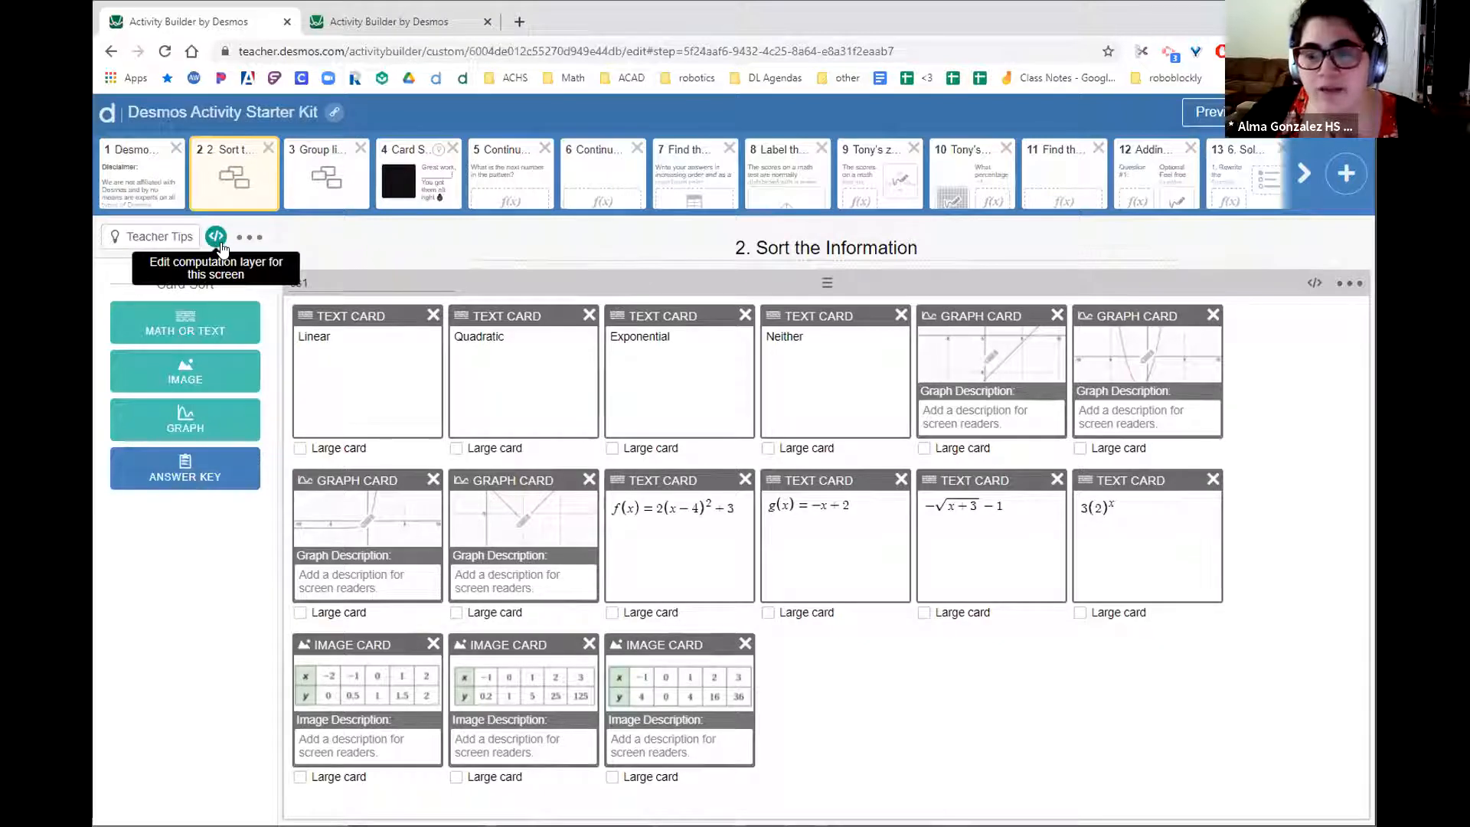
pyautogui.click(296, 188)
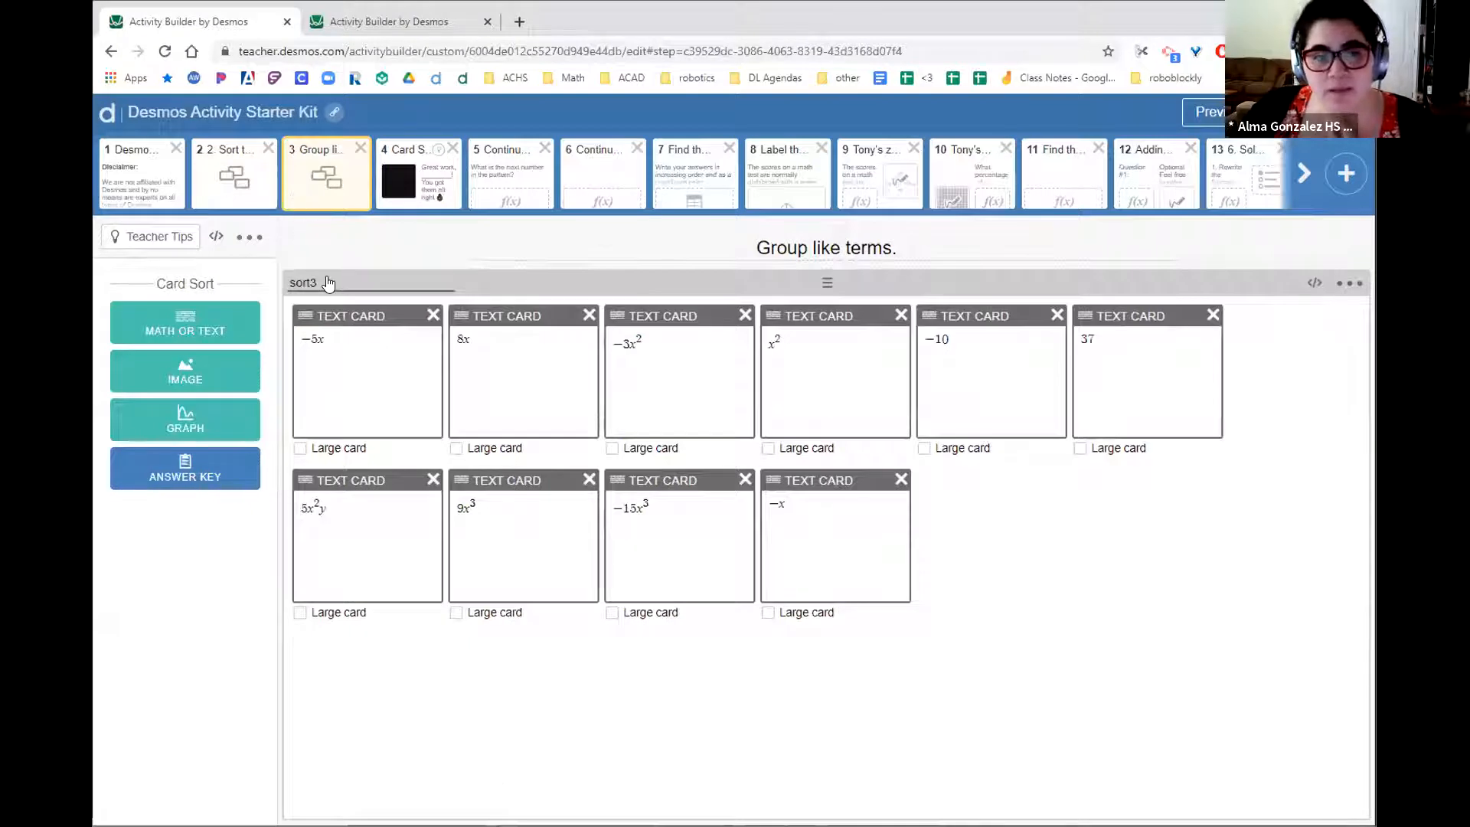
pyautogui.doubleClick(300, 284)
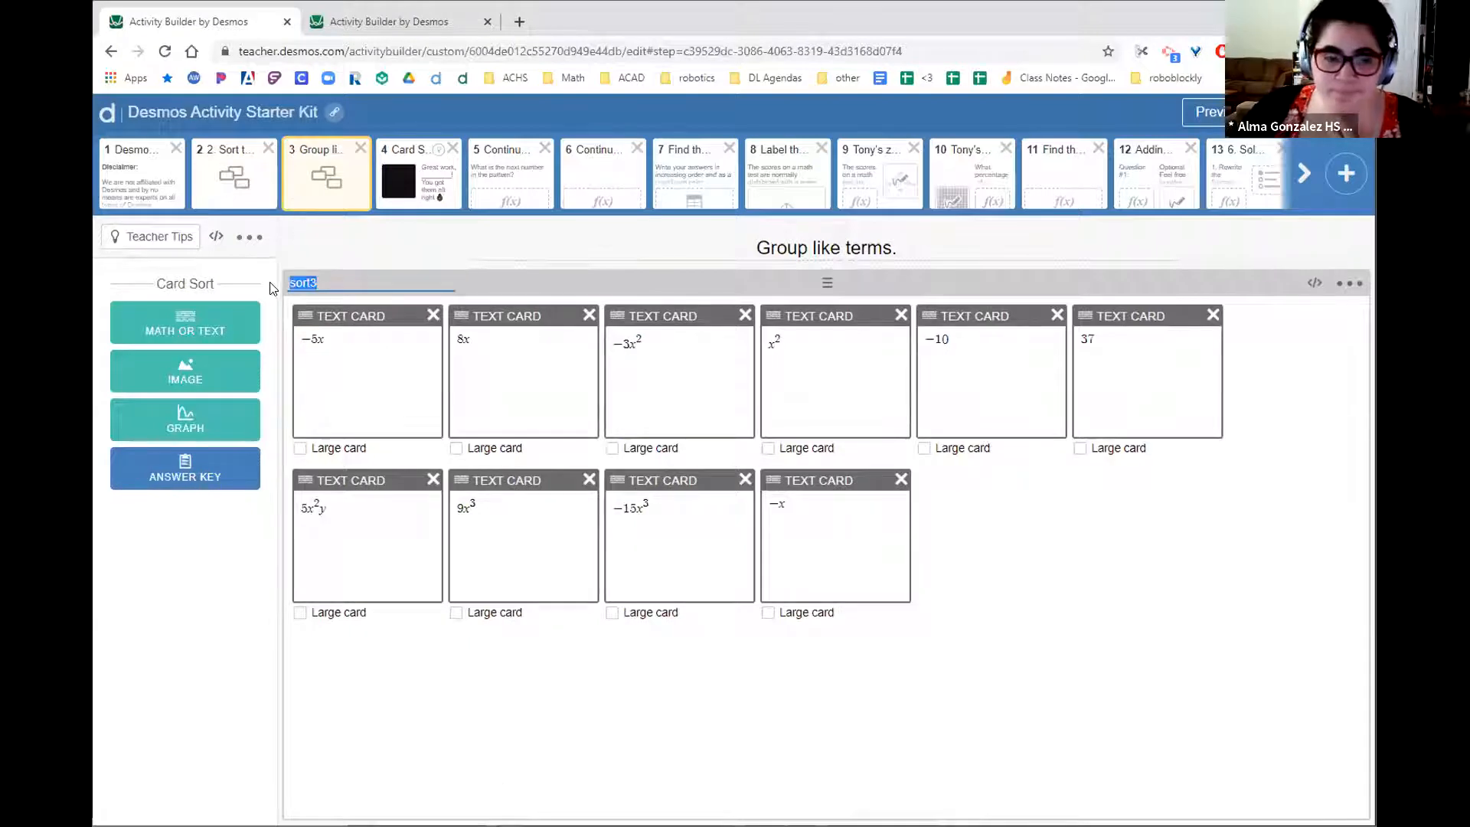
# - Preview screen 4, Card Sort: How did you do?, as a student and go back to the Group like terms cards
pyautogui.click(443, 157)
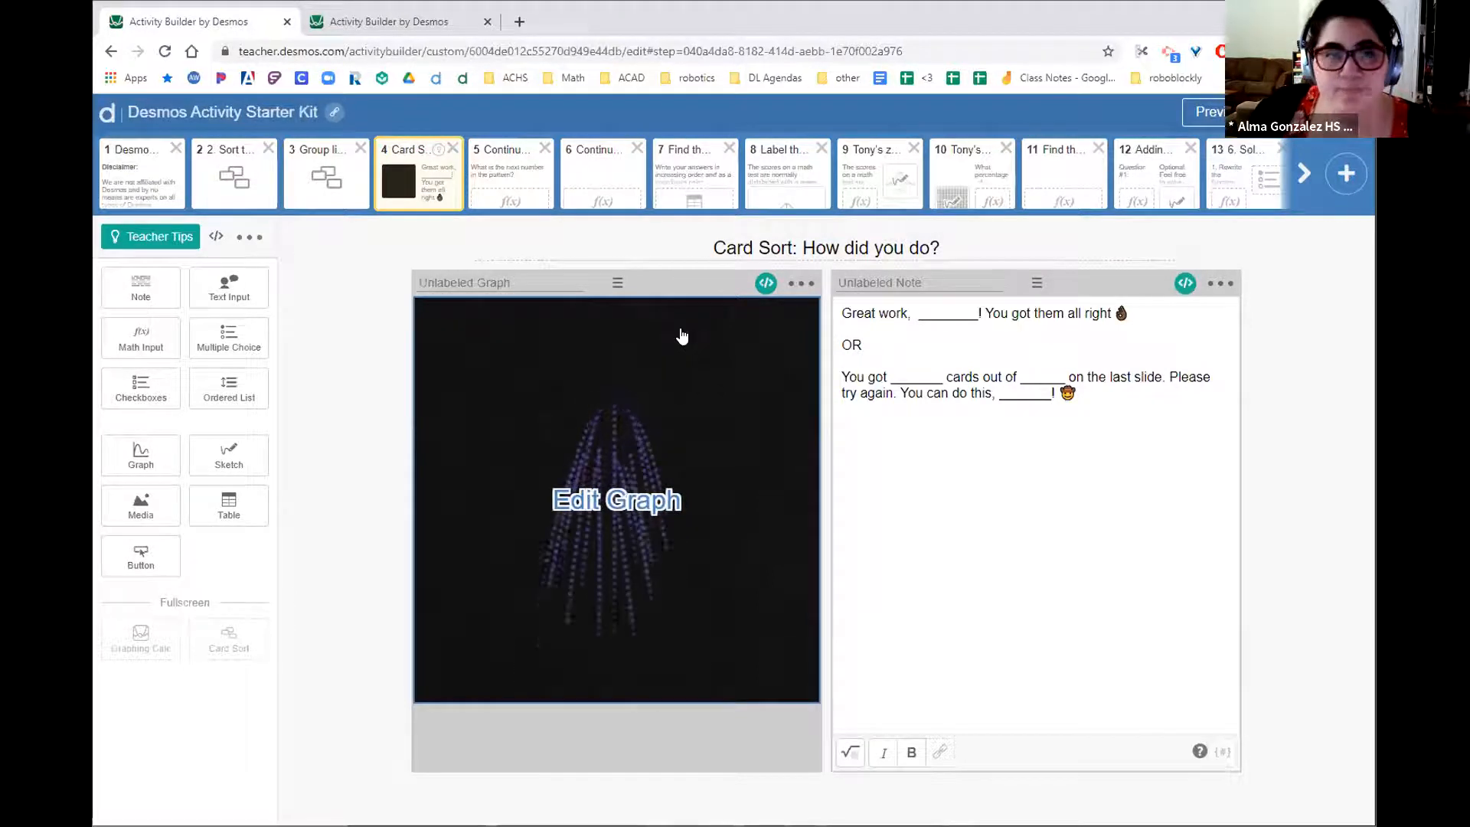
pyautogui.click(1204, 111)
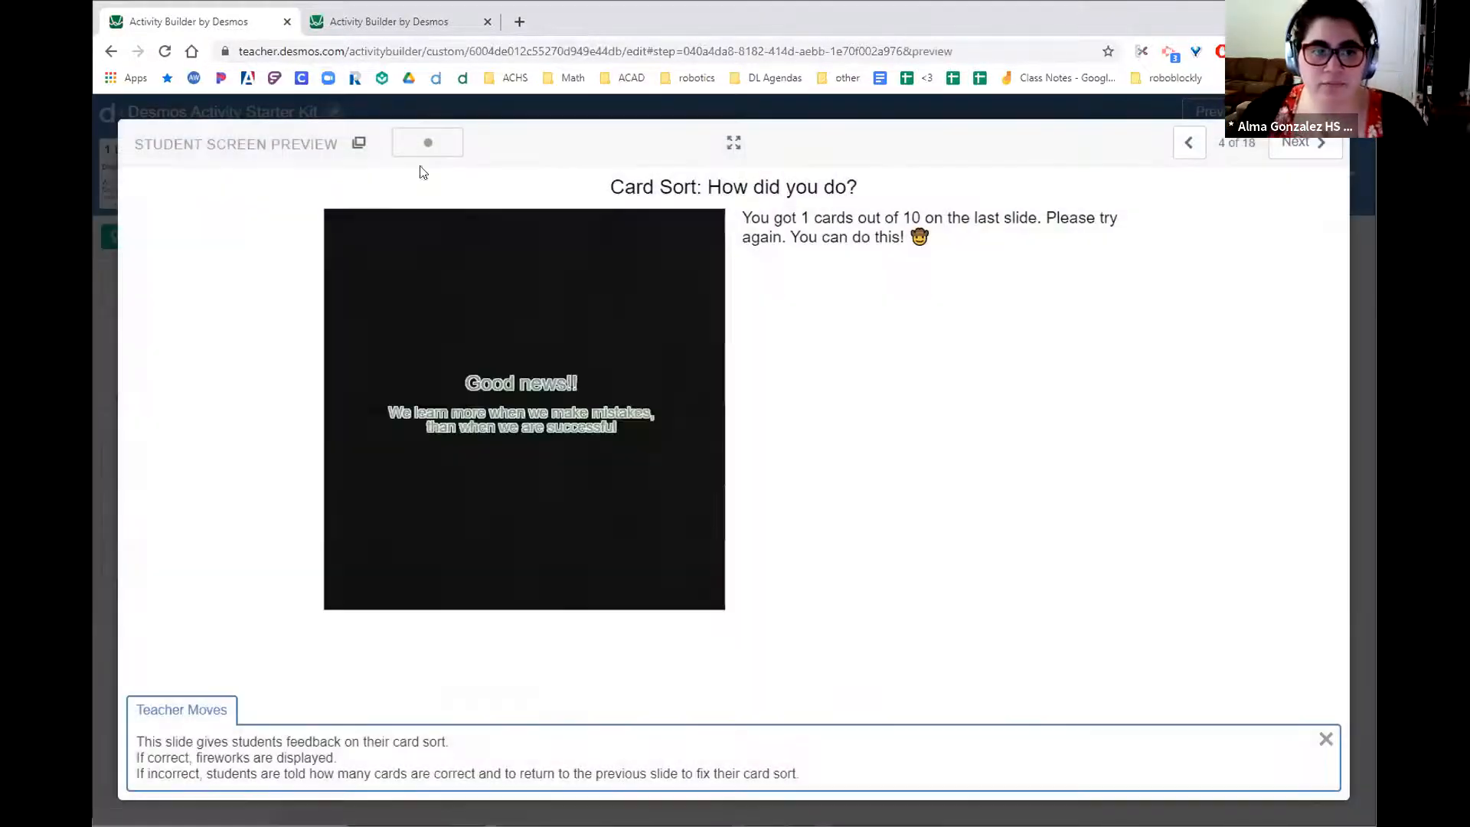
pyautogui.click(1183, 149)
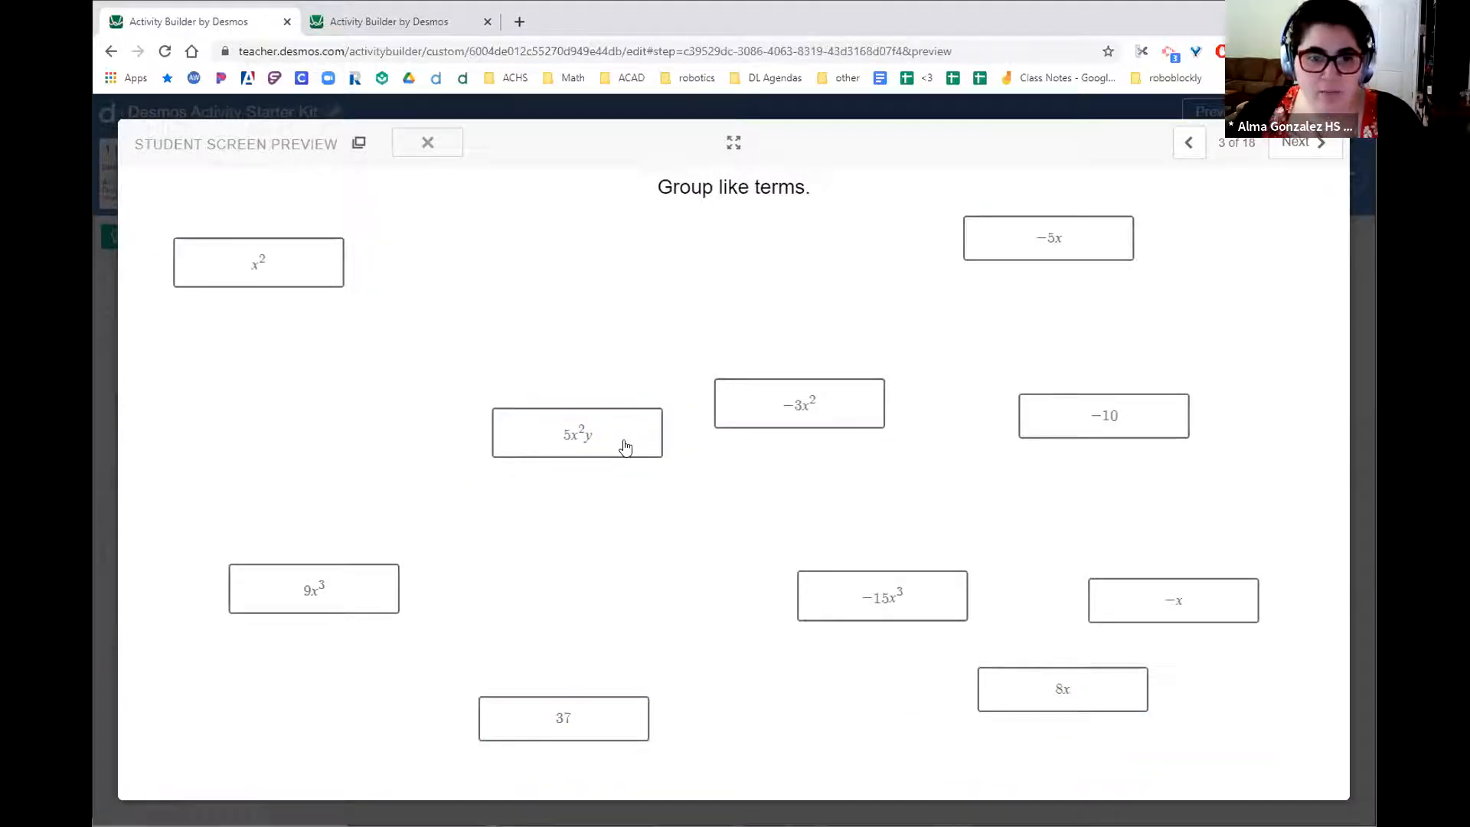
# - Group x² with −3x², −10 with 37, 9x³ with −15x³, and 8x and −5x with −x, and view the feedback screen
pyautogui.moveTo(768, 423); pyautogui.dragTo(291, 284)
pyautogui.moveTo(1087, 419); pyautogui.dragTo(566, 715)
pyautogui.moveTo(317, 586); pyautogui.dragTo(904, 605)
pyautogui.moveTo(1091, 699); pyautogui.dragTo(1171, 620)
pyautogui.moveTo(1053, 229); pyautogui.dragTo(1165, 613)
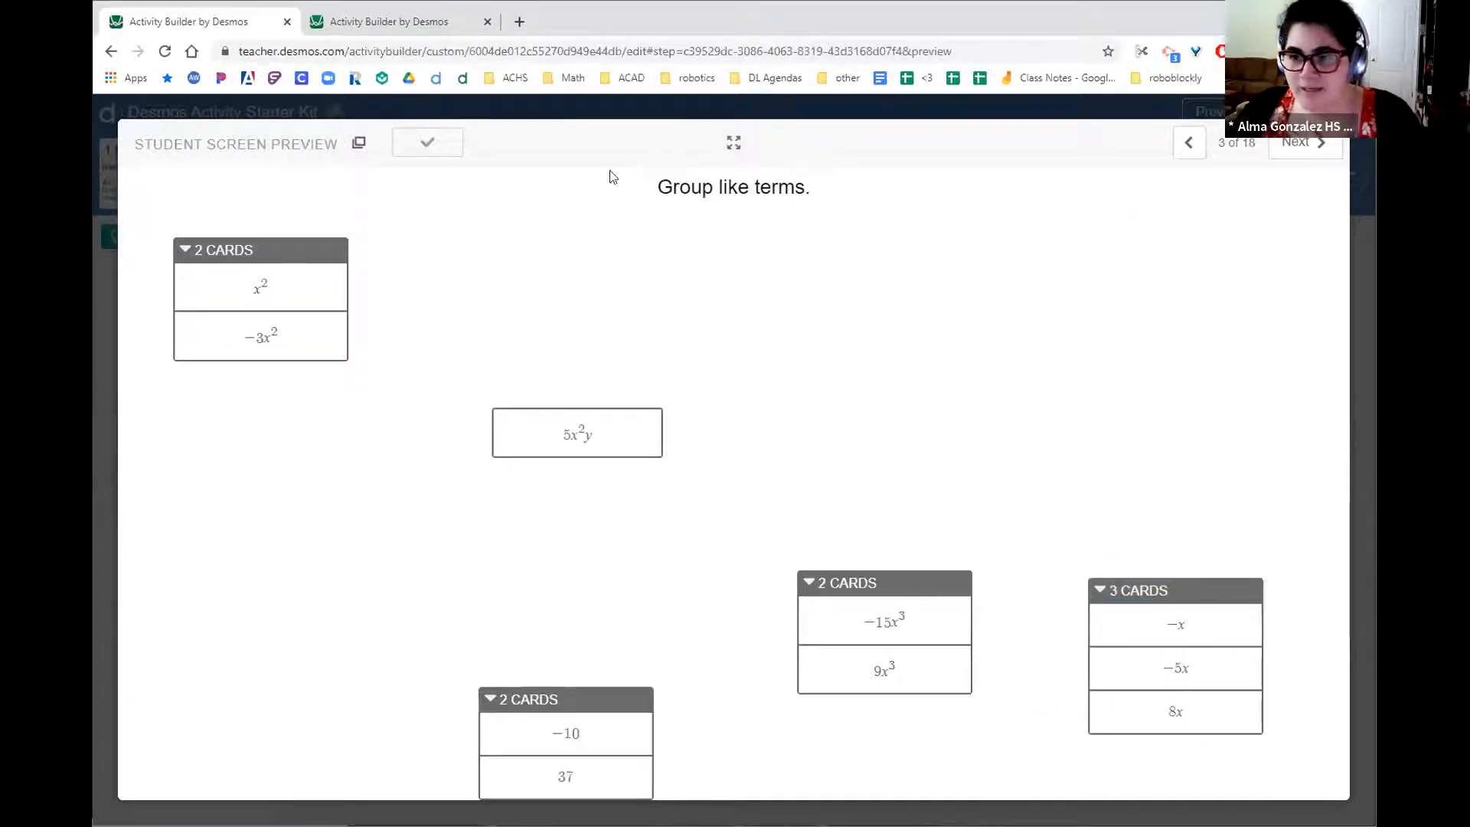
pyautogui.click(1294, 143)
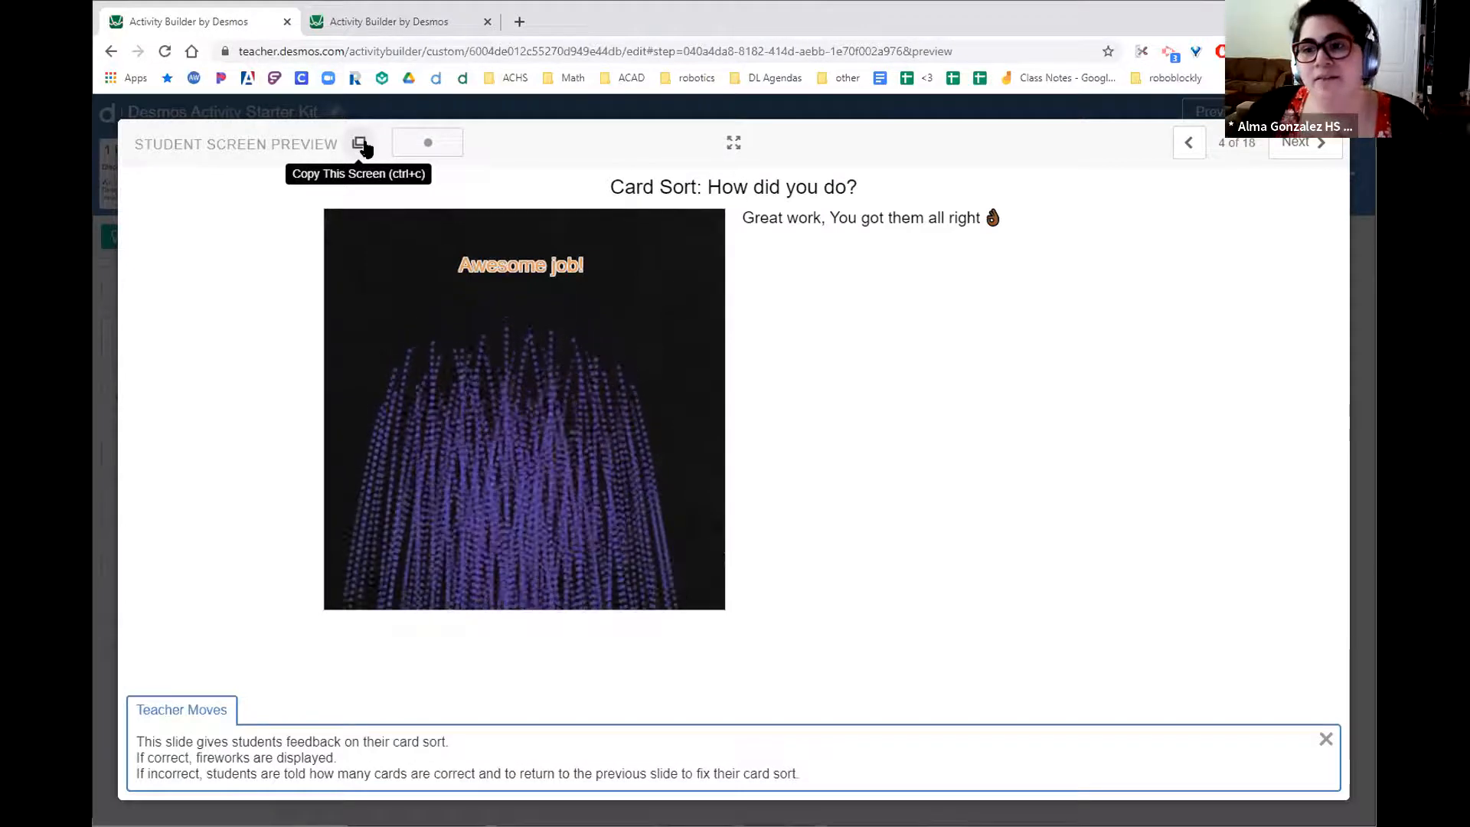
# - Return to screen 3 in the editor and highlight its card sort name sort3
pyautogui.click(1189, 144)
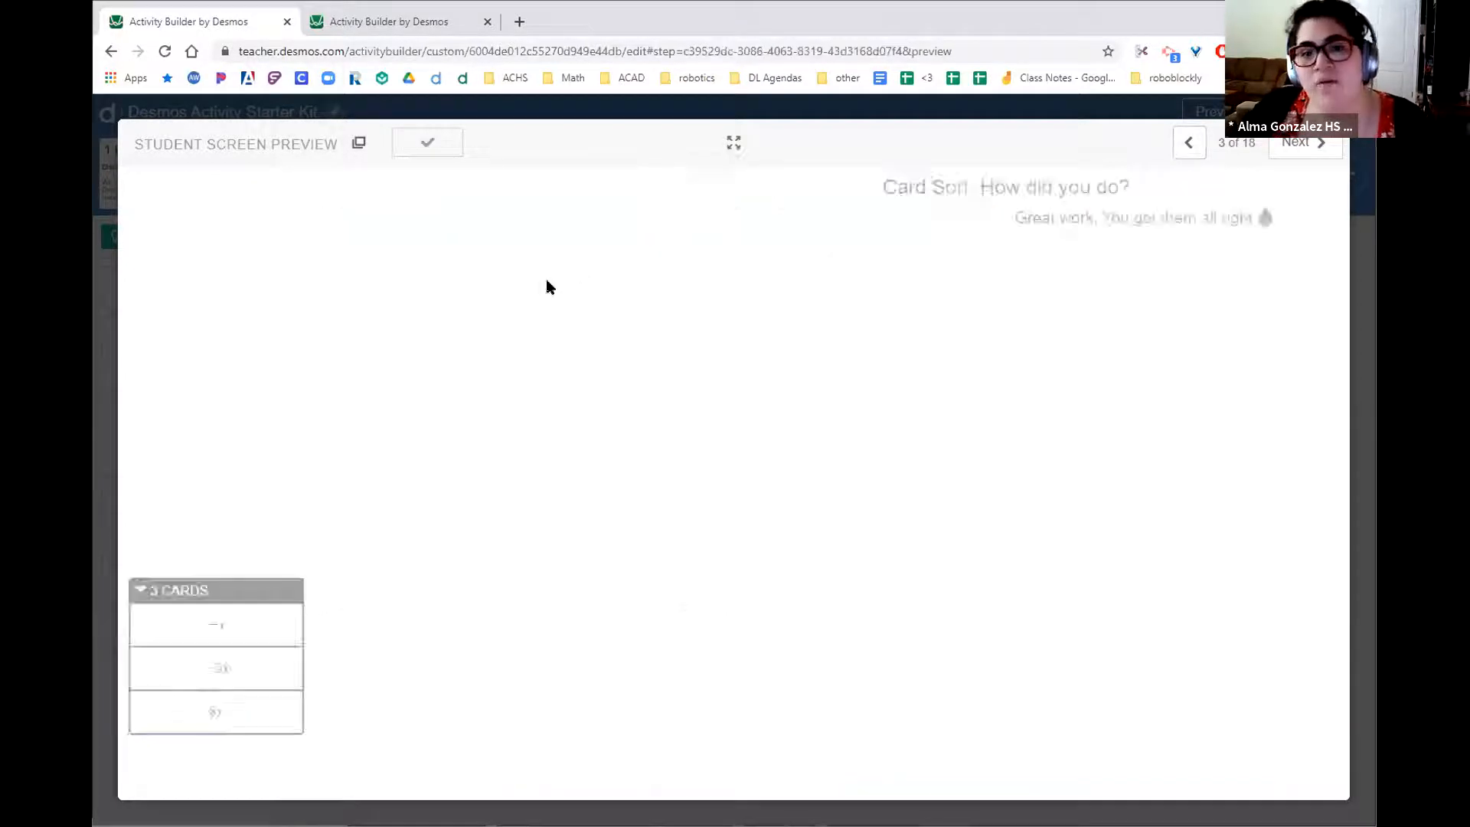
pyautogui.click(1352, 120)
pyautogui.moveTo(320, 284); pyautogui.dragTo(289, 282)
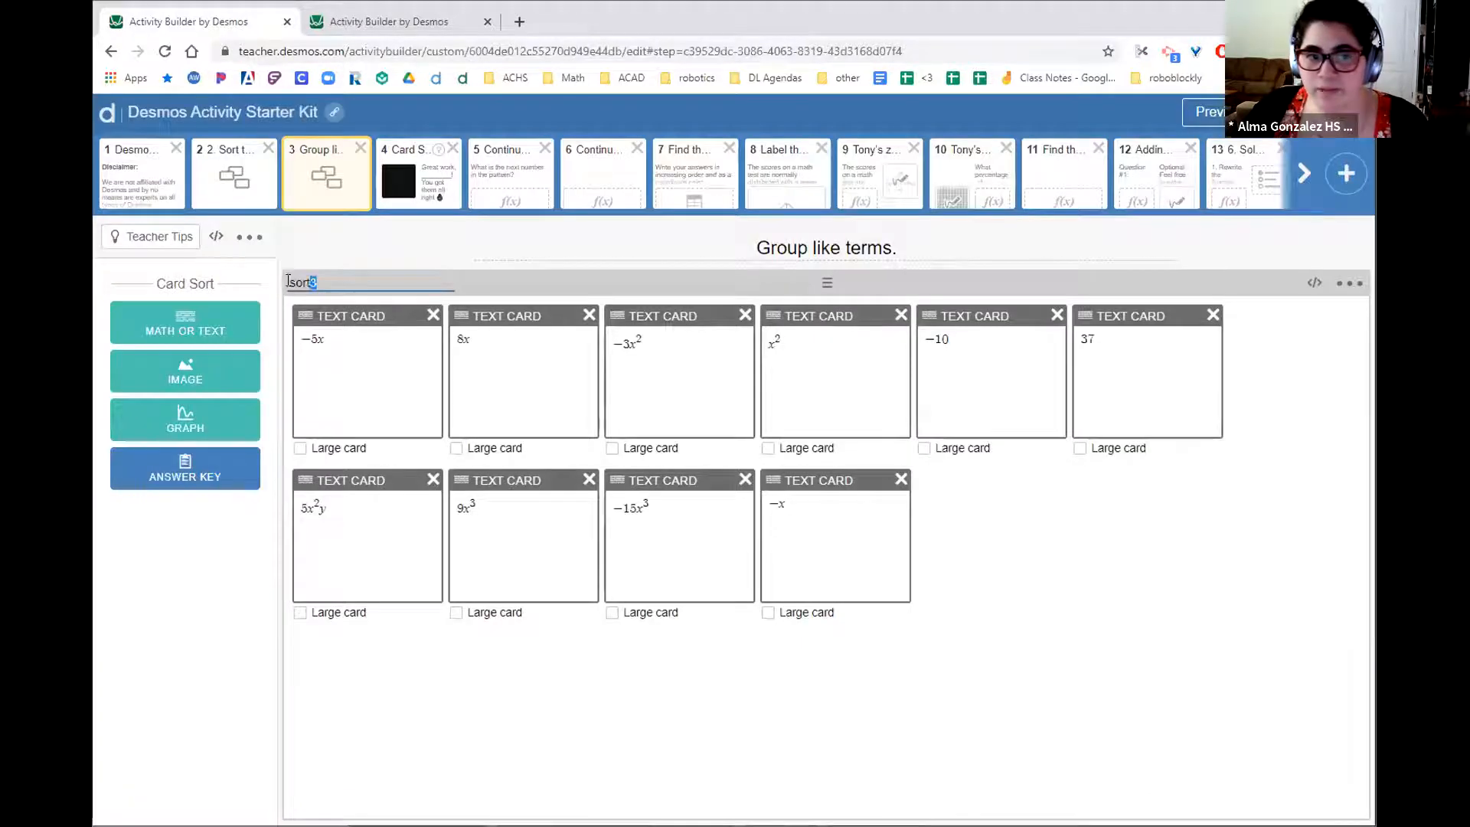
# - View the computation layer script of screen 4's graph and highlight its sort3 reference in the matchesKey line
pyautogui.click(425, 195)
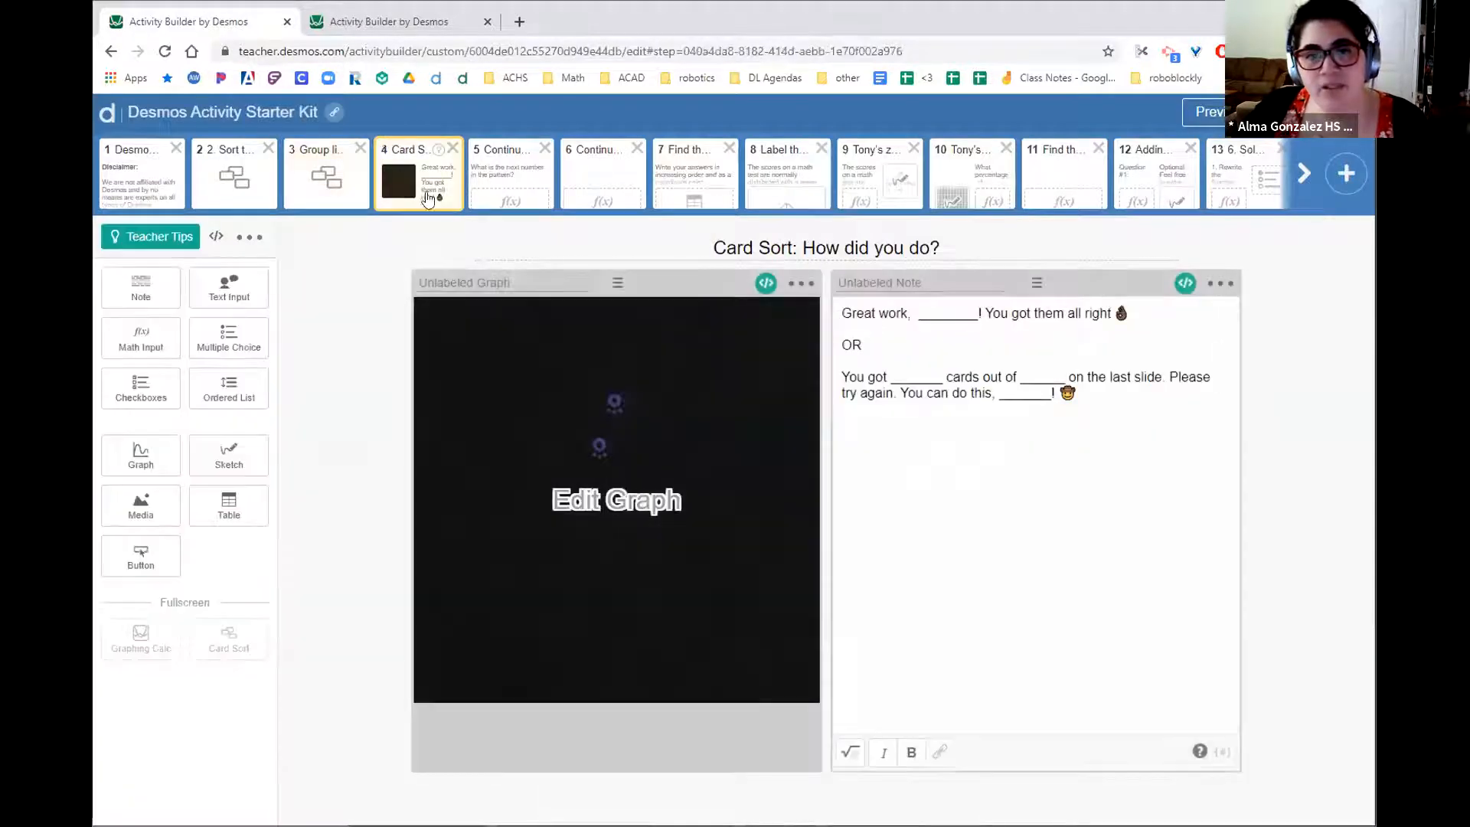
pyautogui.click(765, 283)
pyautogui.moveTo(218, 195); pyautogui.dragTo(188, 199)
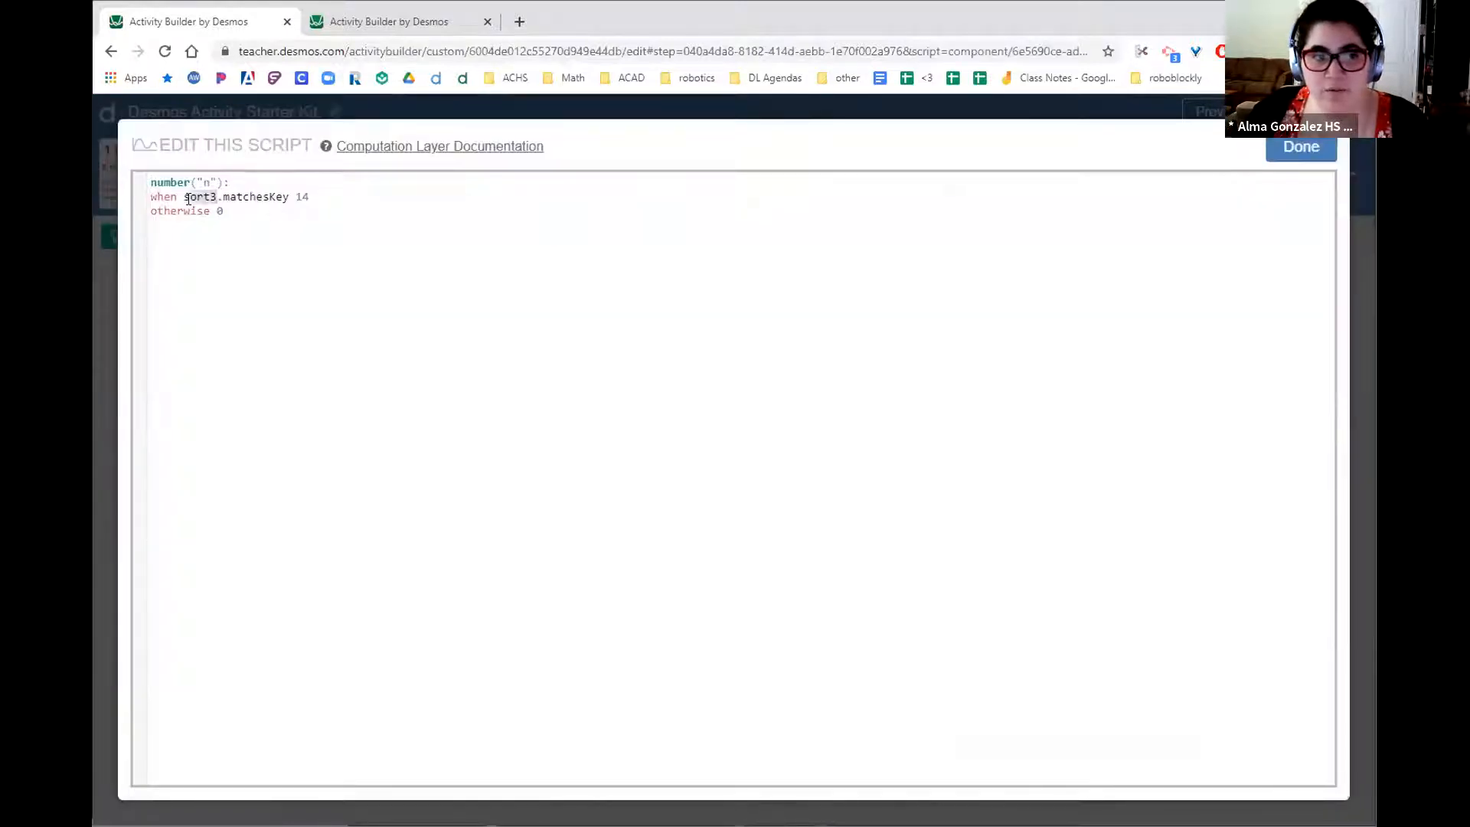
pyautogui.click(314, 192)
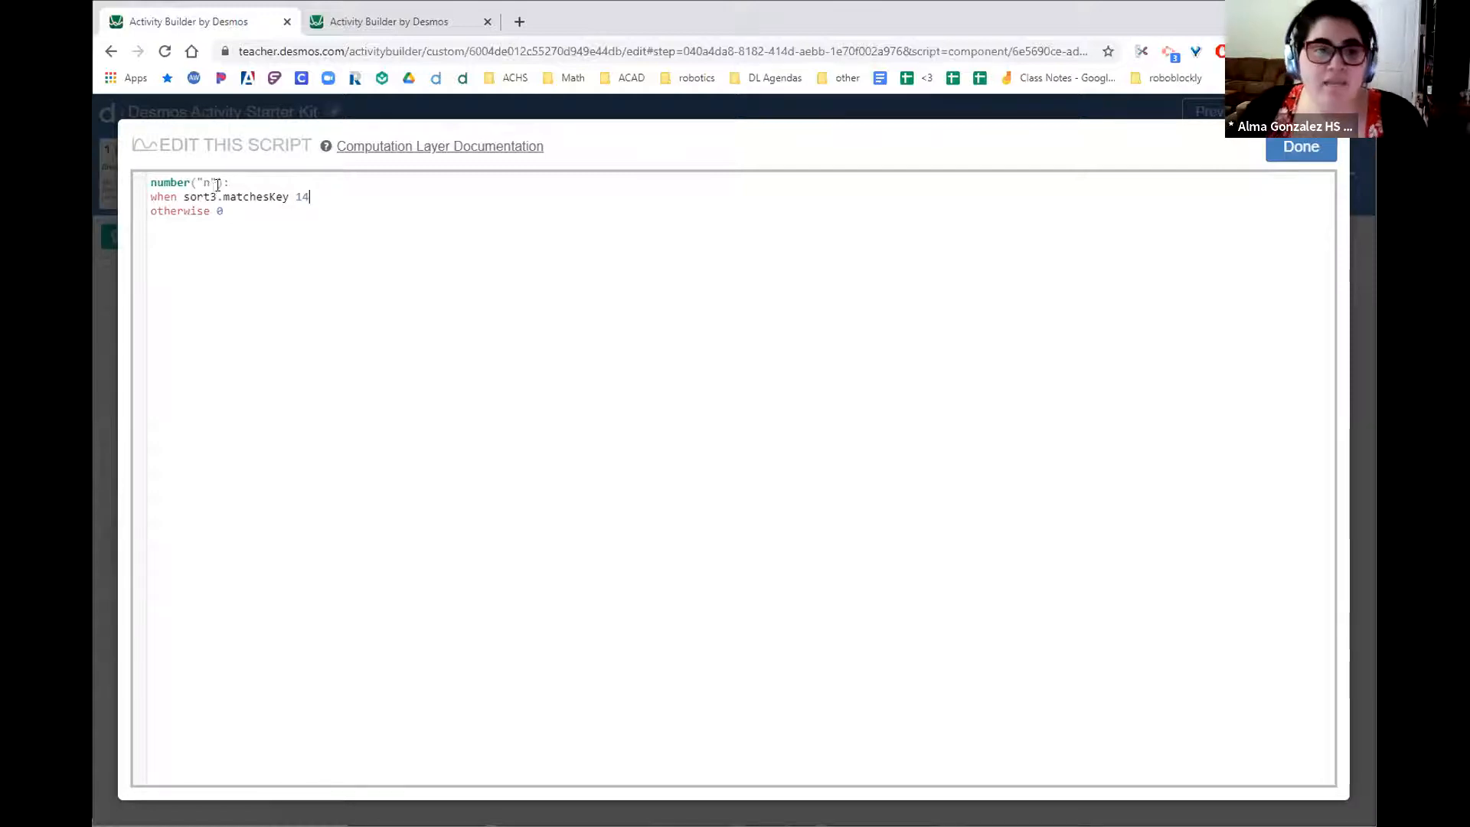
# - Replace sort3 with cs1 in the matchesKey line of screen 4's graph script and save the script
pyautogui.doubleClick(230, 194)
pyautogui.press('BackSpace')
pyautogui.write('ca')
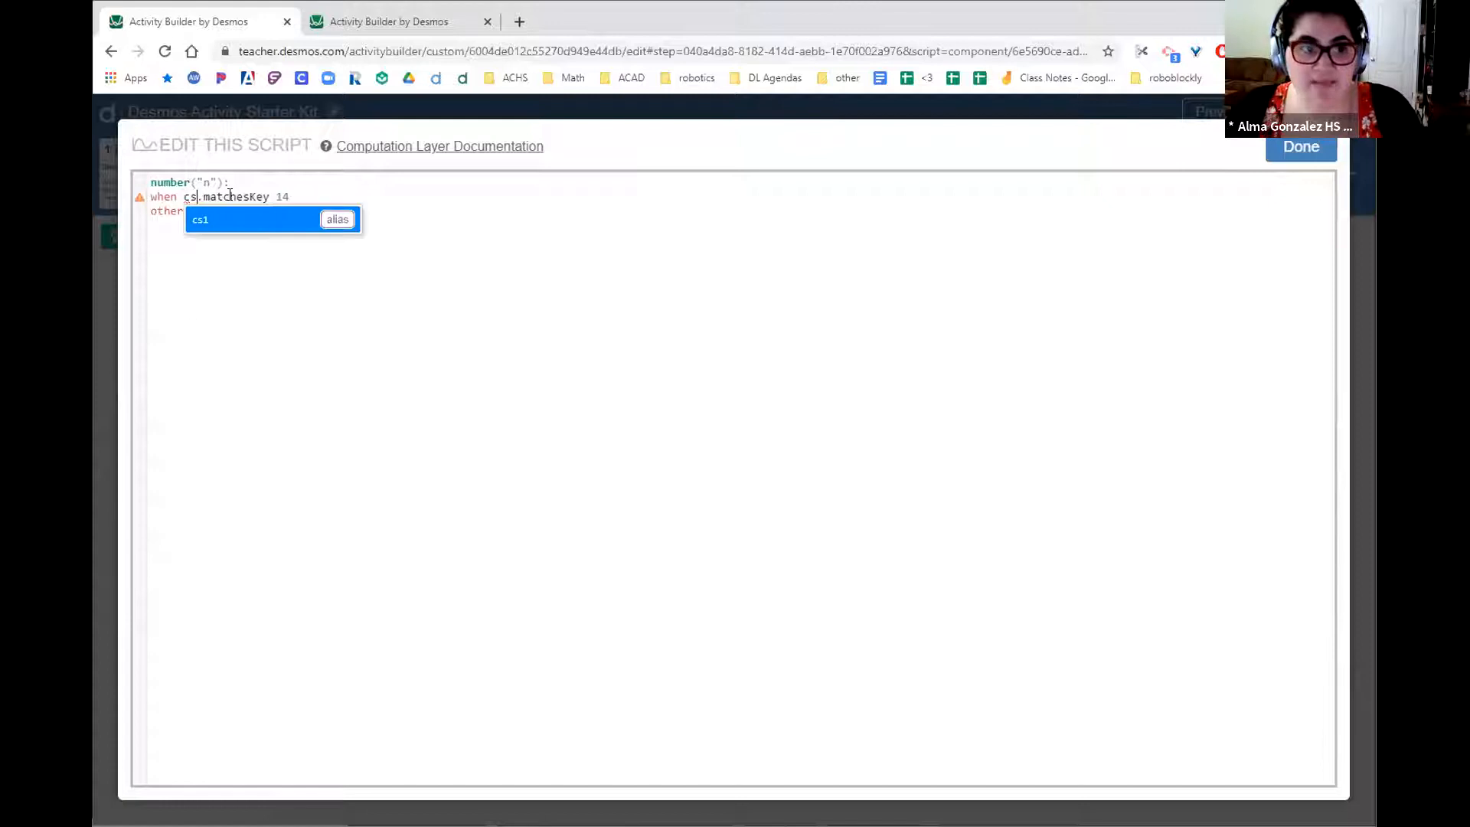
pyautogui.press('BackSpace')
pyautogui.write('s1')
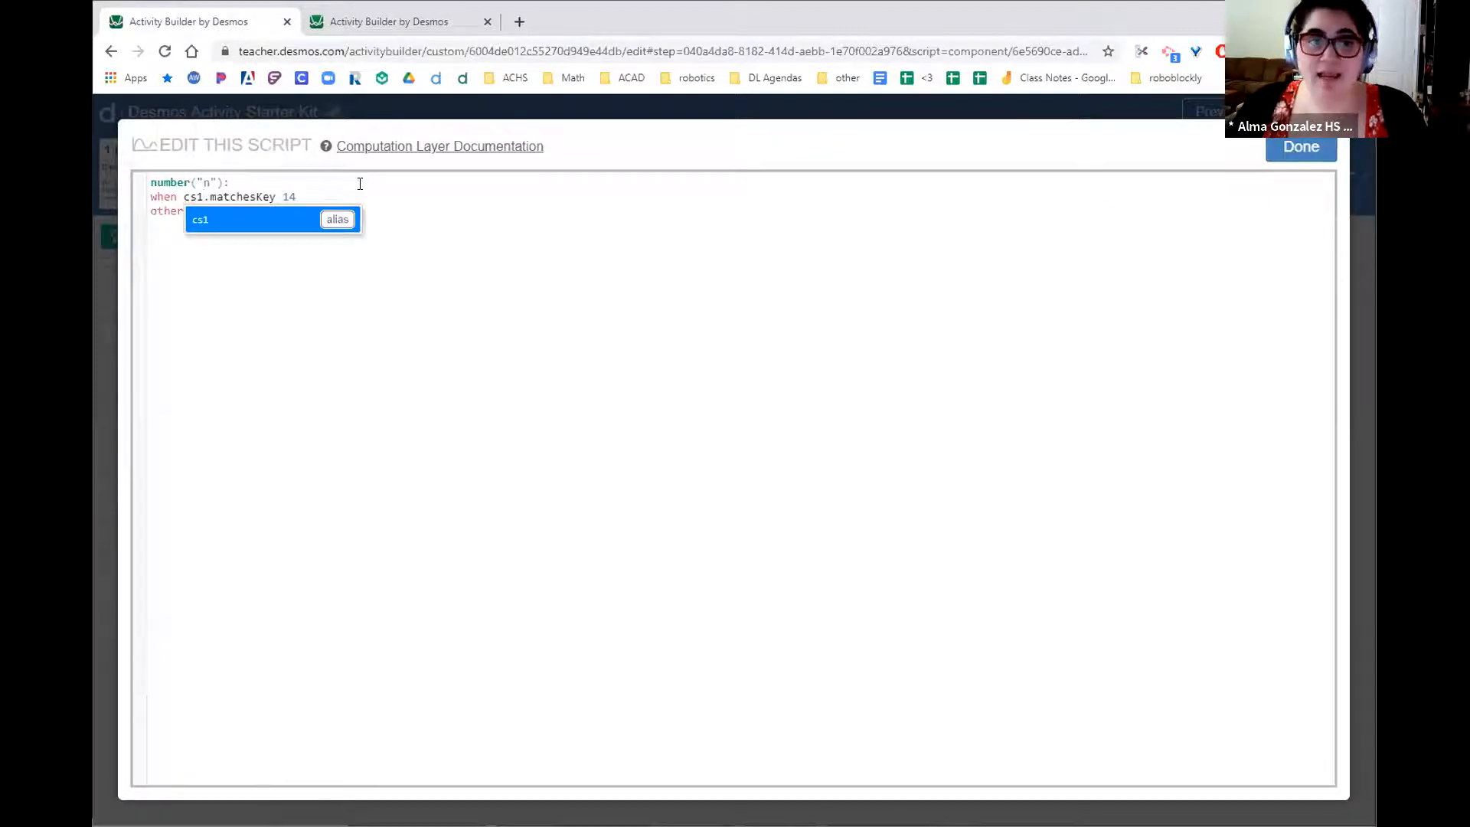
pyautogui.click(365, 187)
pyautogui.click(1293, 147)
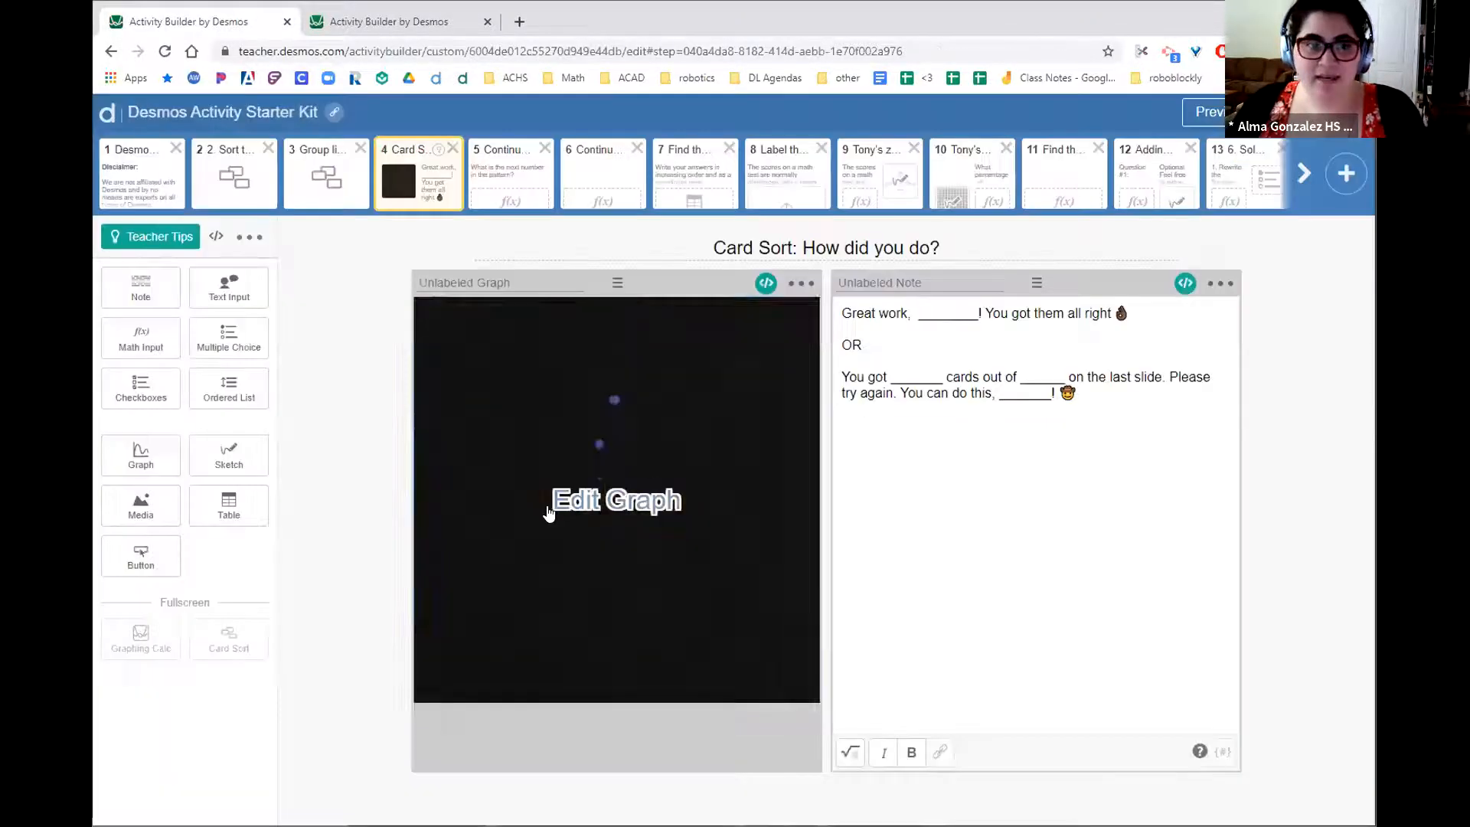
# - Preview screen 4's feedback as a student, step back to screen 2's card sort, and leave the preview
pyautogui.click(341, 165)
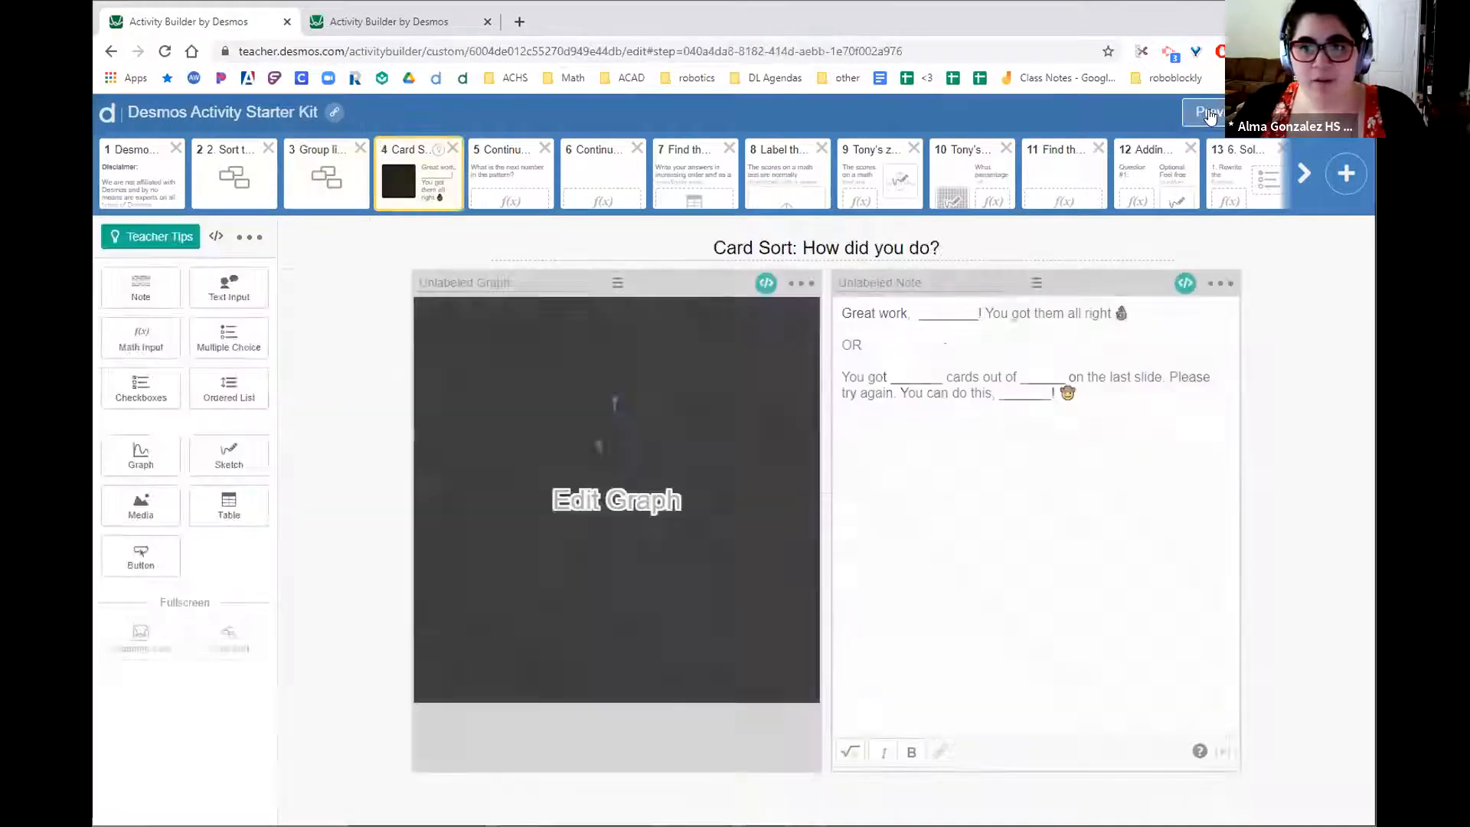
pyautogui.click(1207, 112)
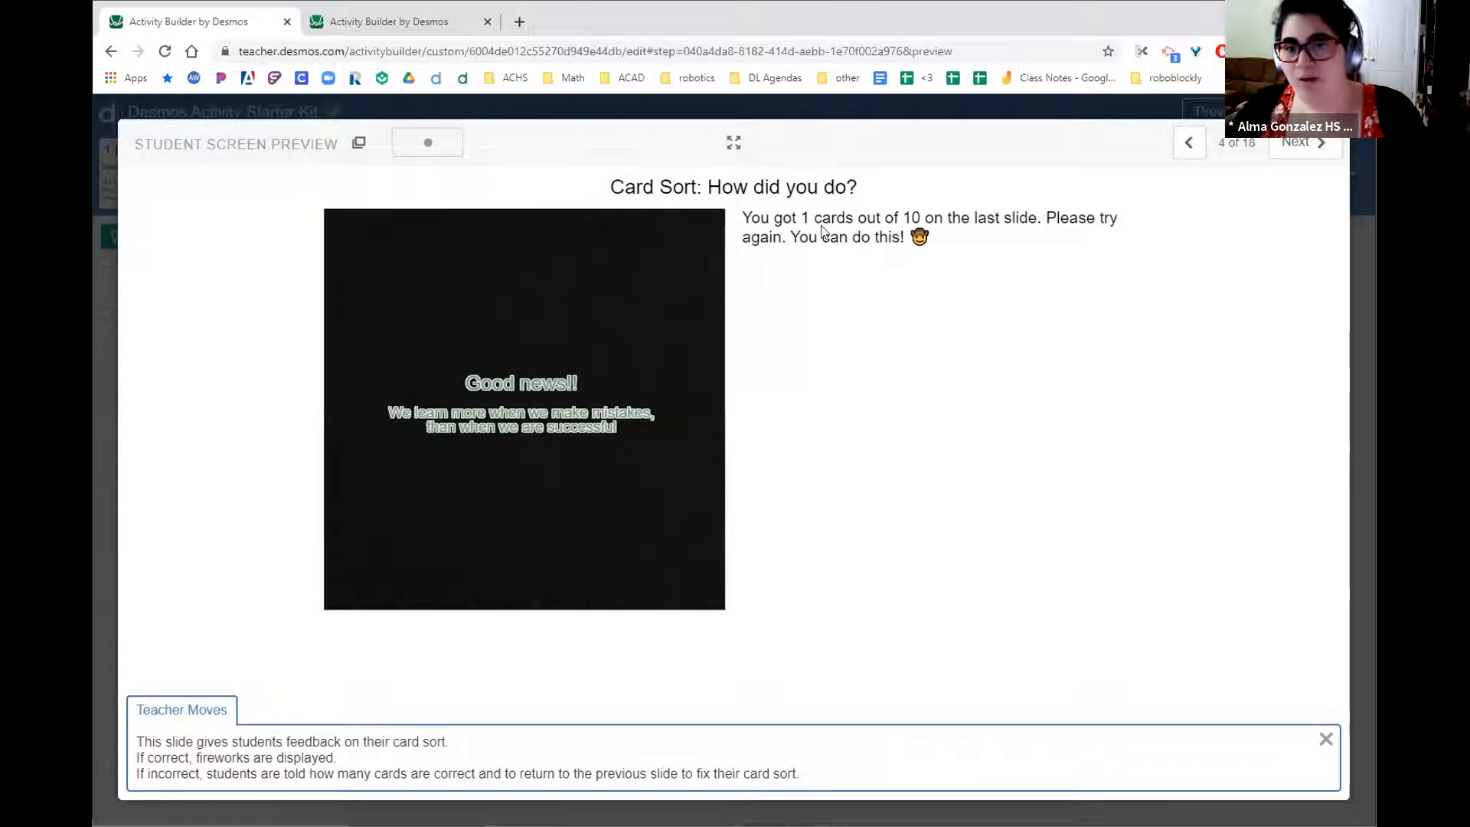
pyautogui.click(677, 244)
pyautogui.click(1189, 146)
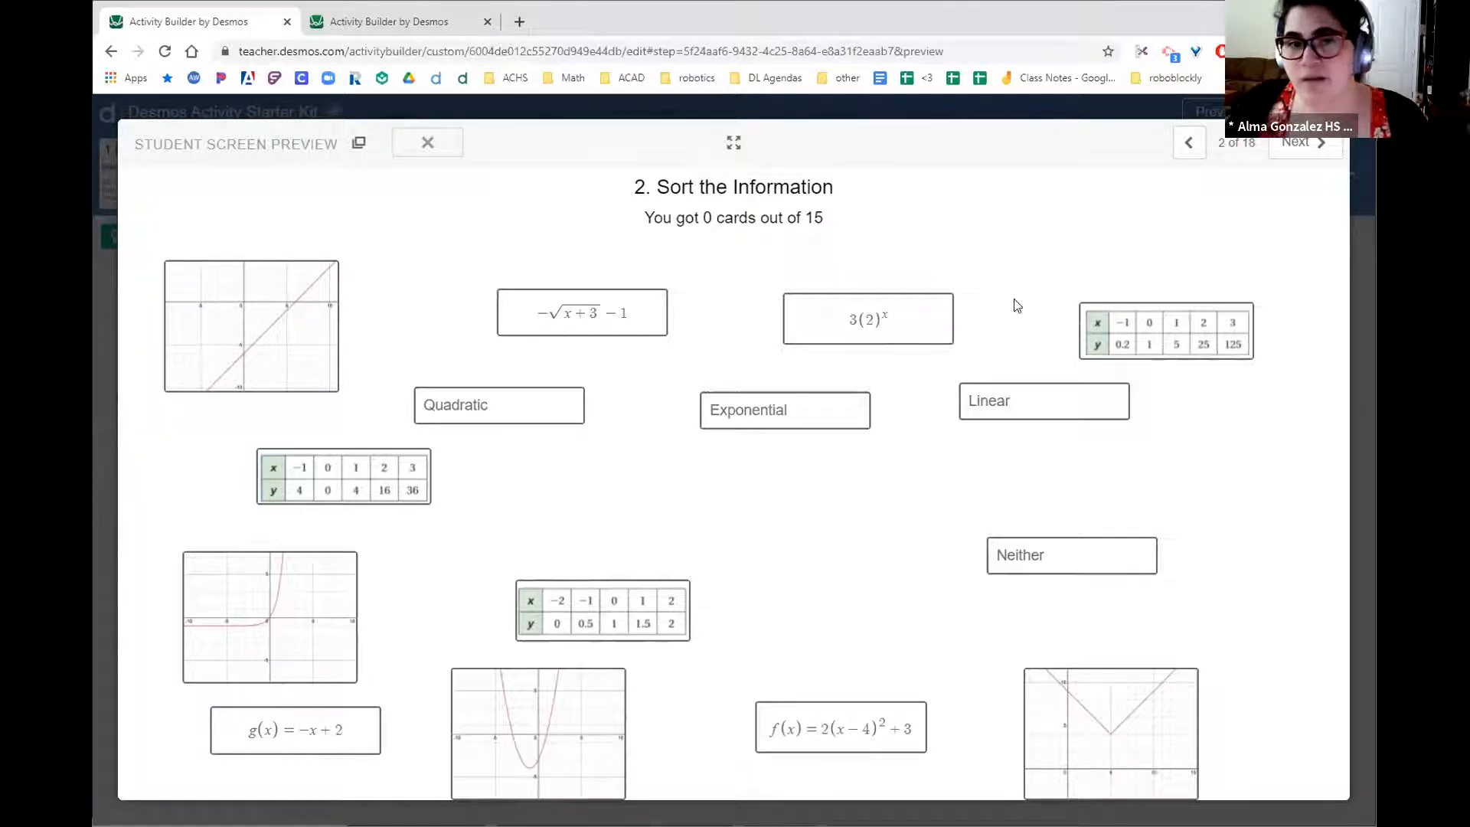
pyautogui.press('Escape')
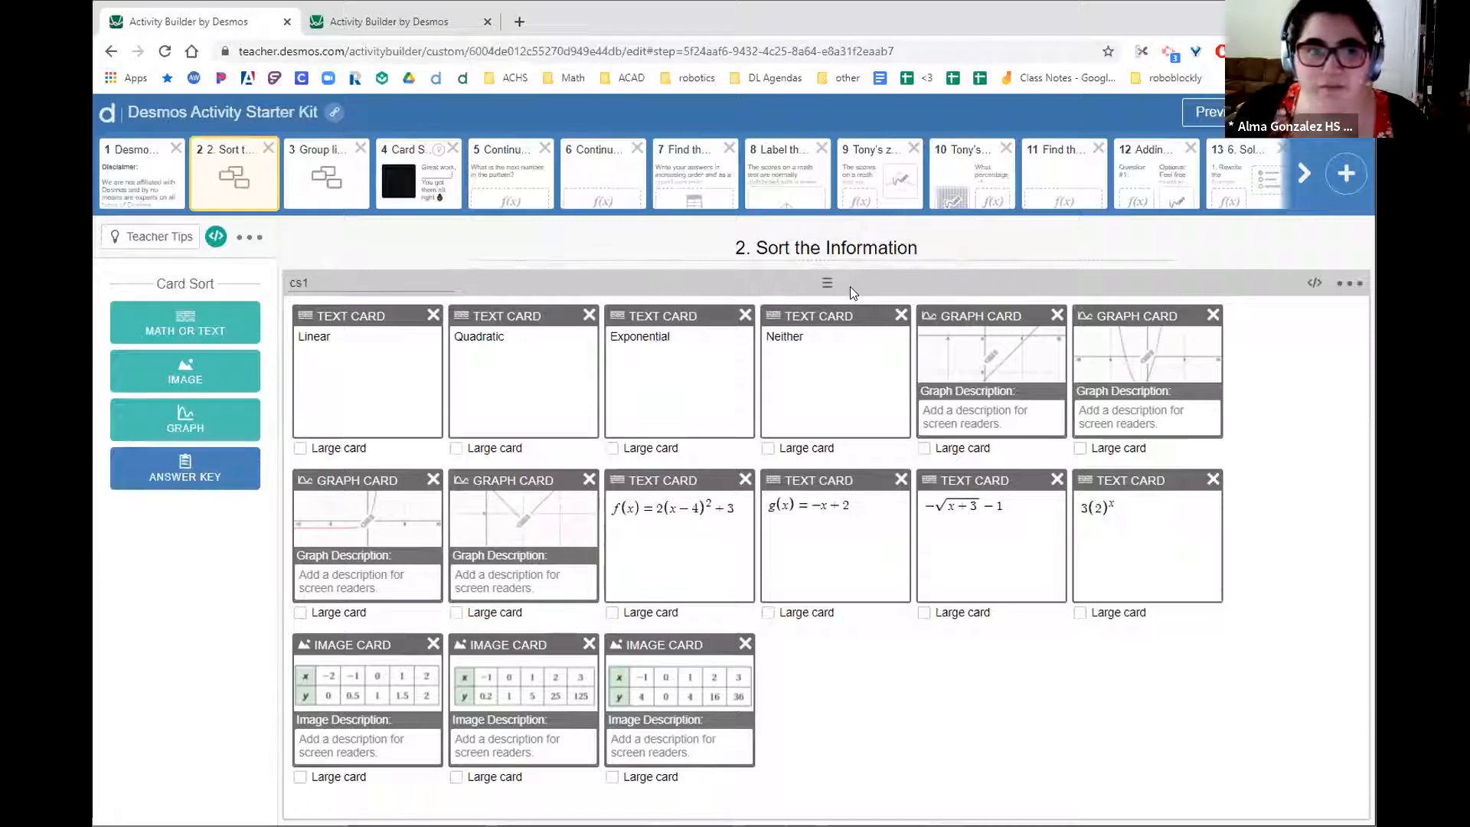
# - Change the card sort reference in screen 4's graph script to cardsort and save the script
pyautogui.click(447, 204)
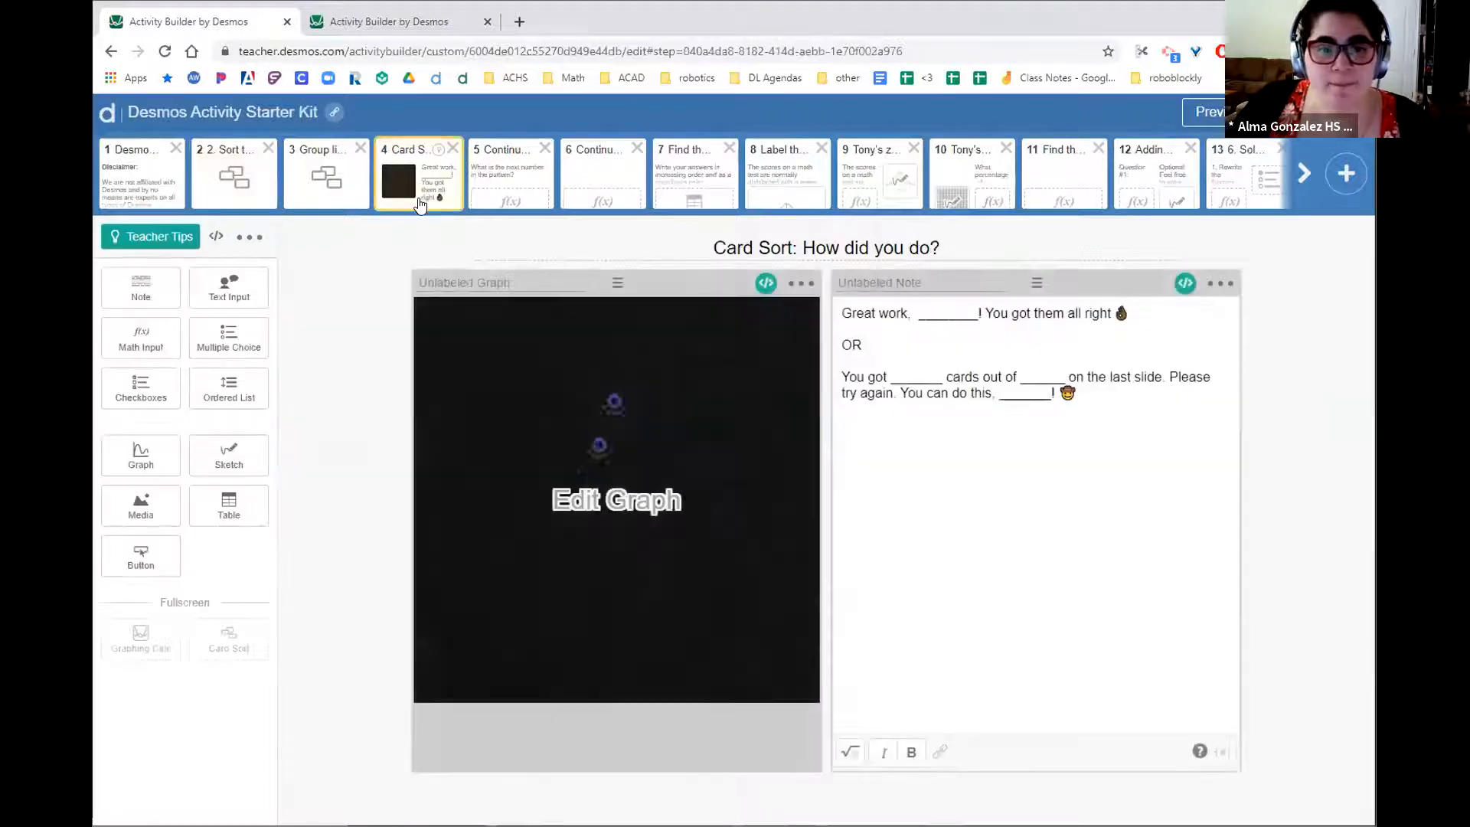
pyautogui.click(766, 282)
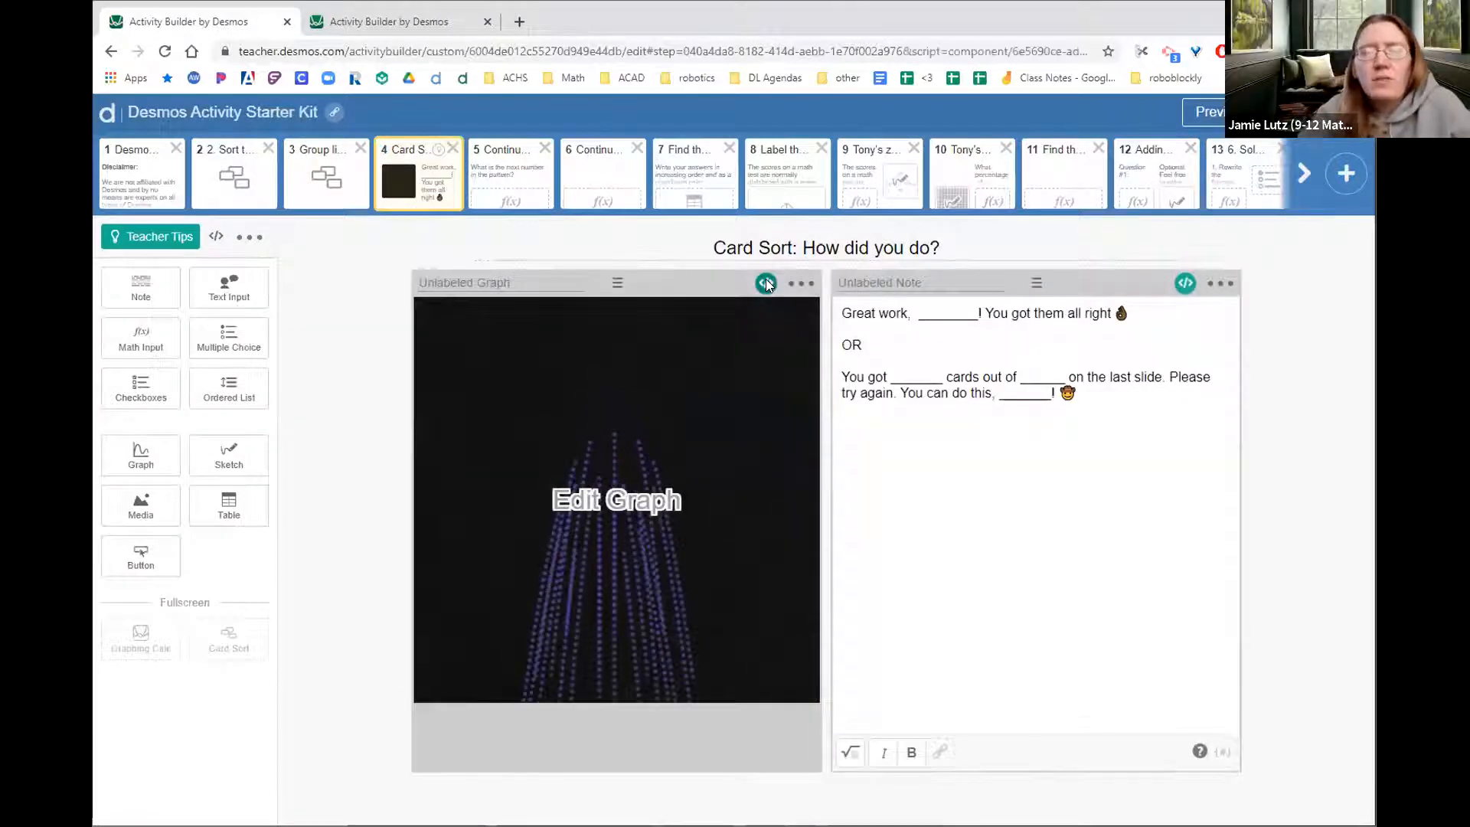
pyautogui.press('BackSpace')
pyautogui.press('BackSpace')
pyautogui.write('ardsort')
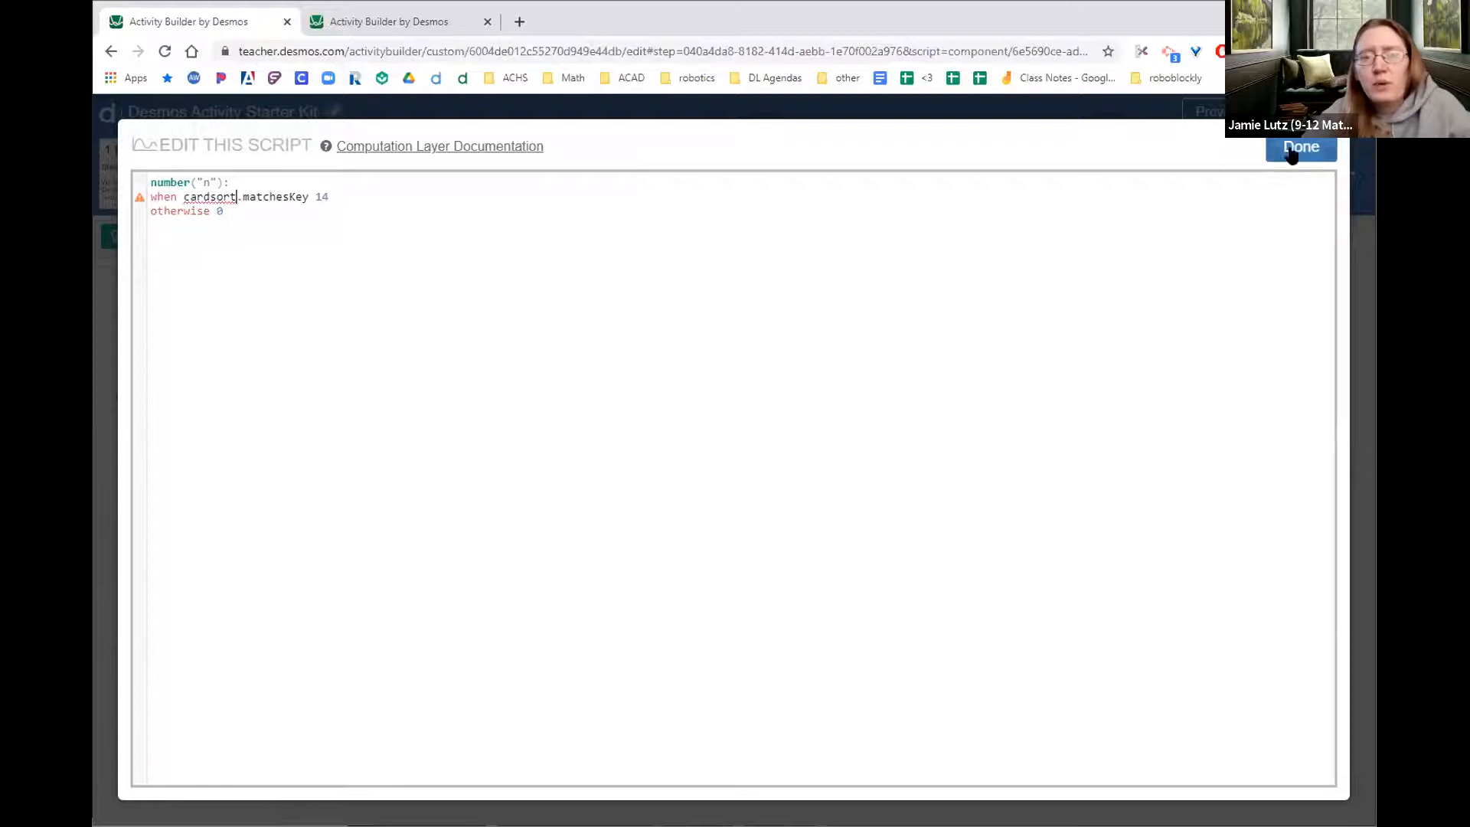
pyautogui.click(1291, 152)
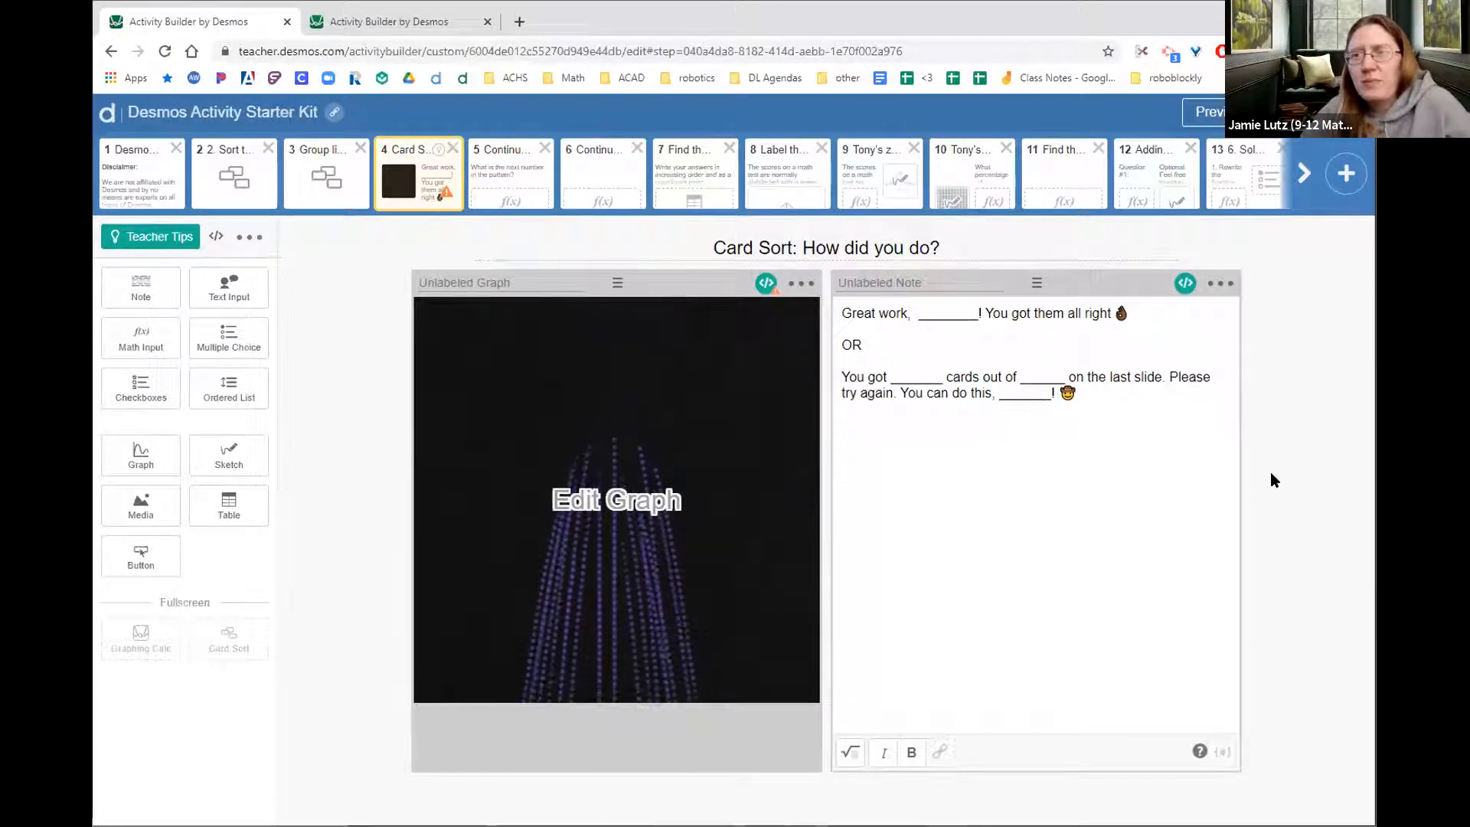
# - Reopen the graph script on screen 4, change the reference to cardsort3, and save it
pyautogui.click(768, 283)
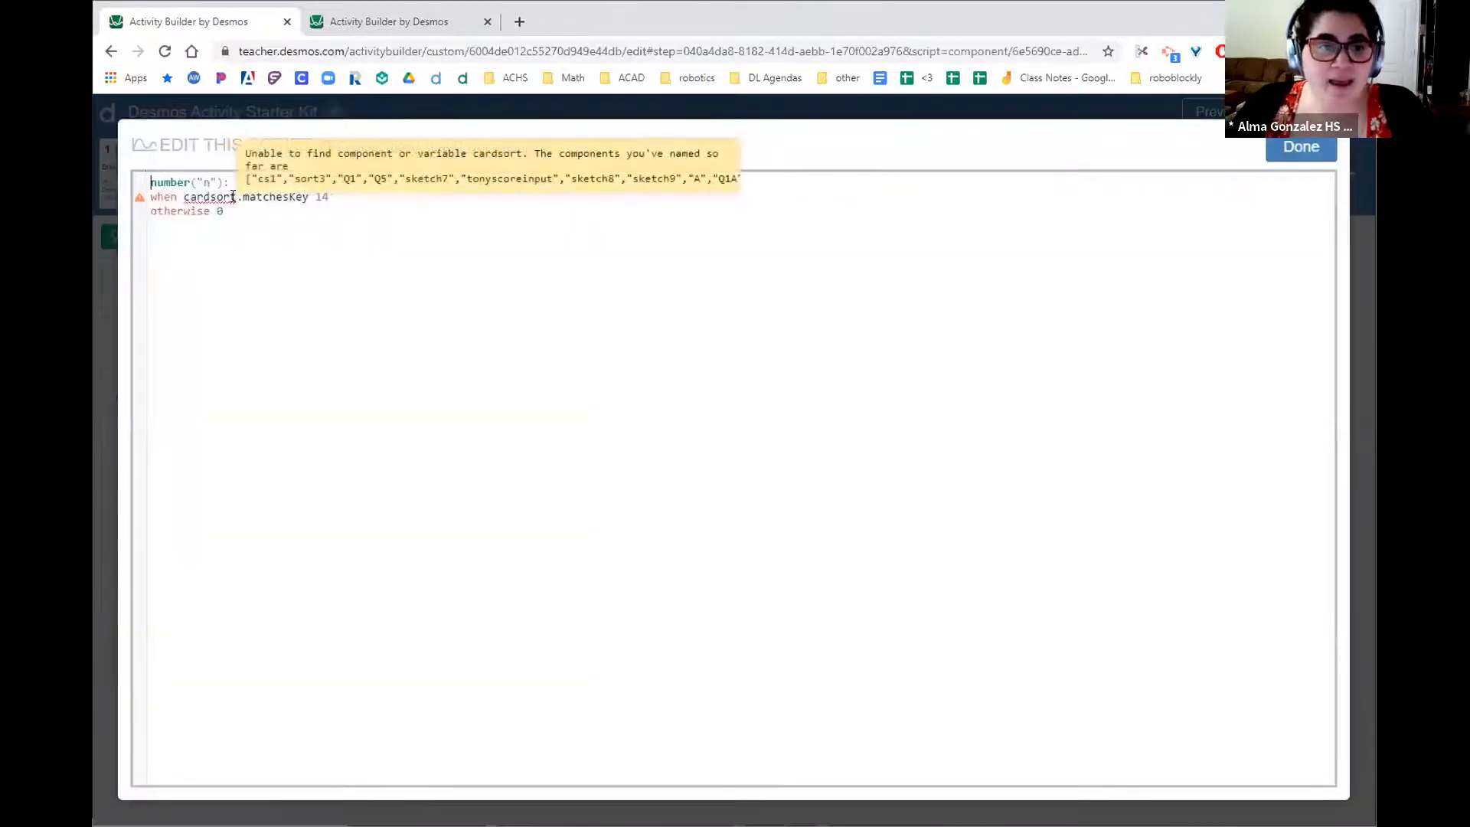
pyautogui.write('3')
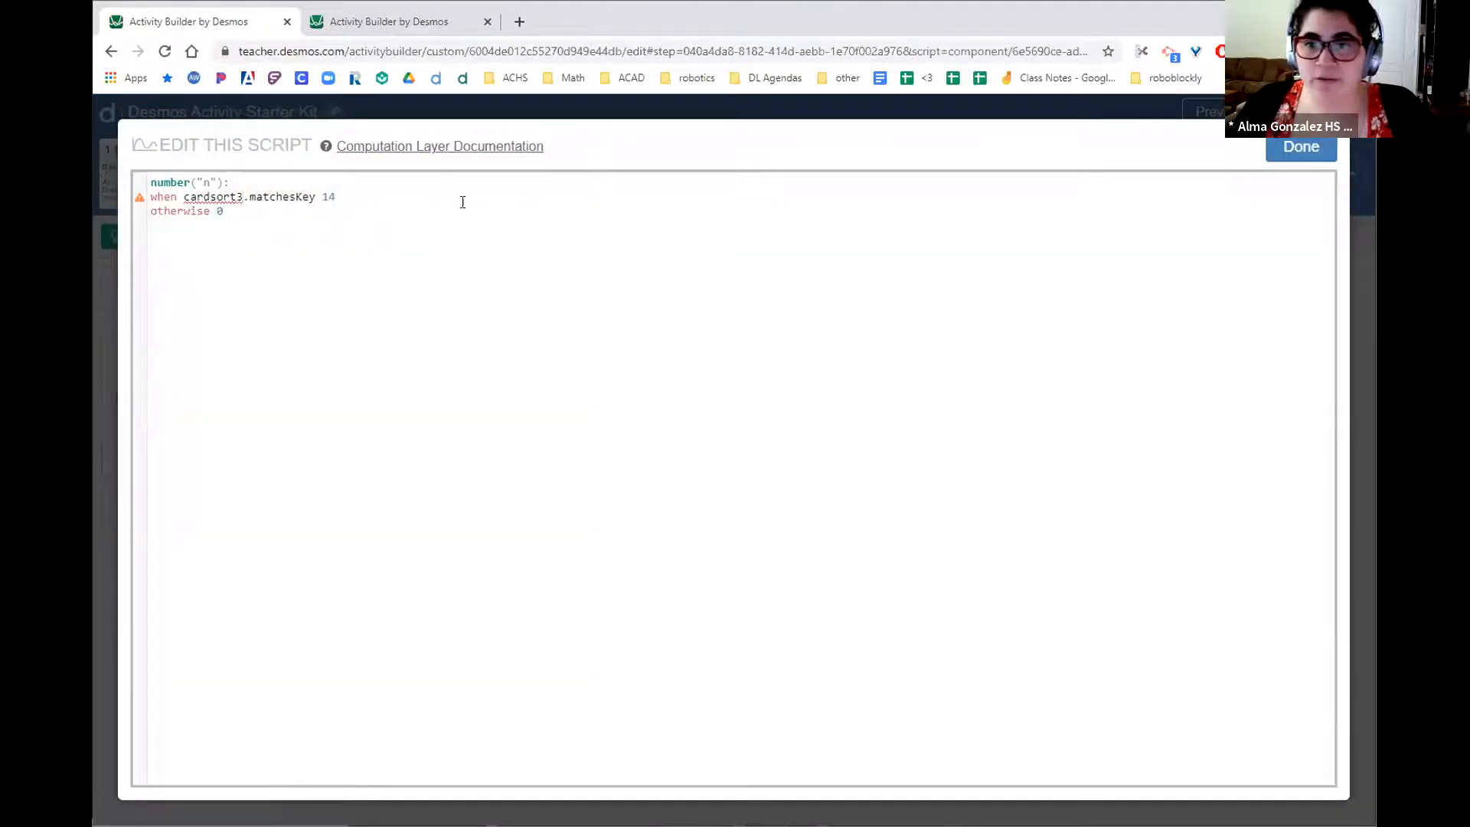
pyautogui.click(1299, 146)
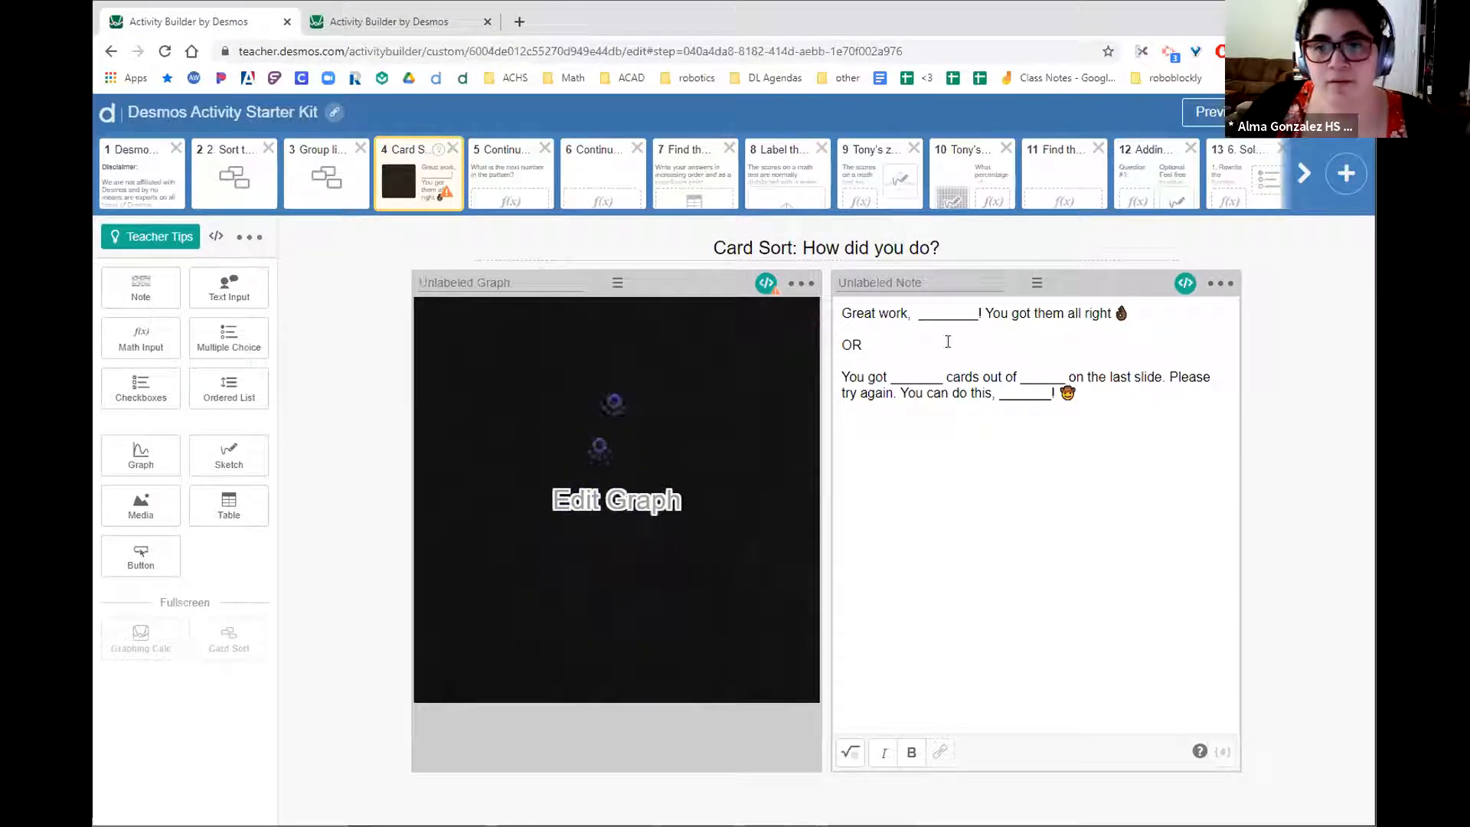
# - Check the card sort's name on screen 3, change the reference in screen 4's graph script to sort3, and save it
pyautogui.click(327, 176)
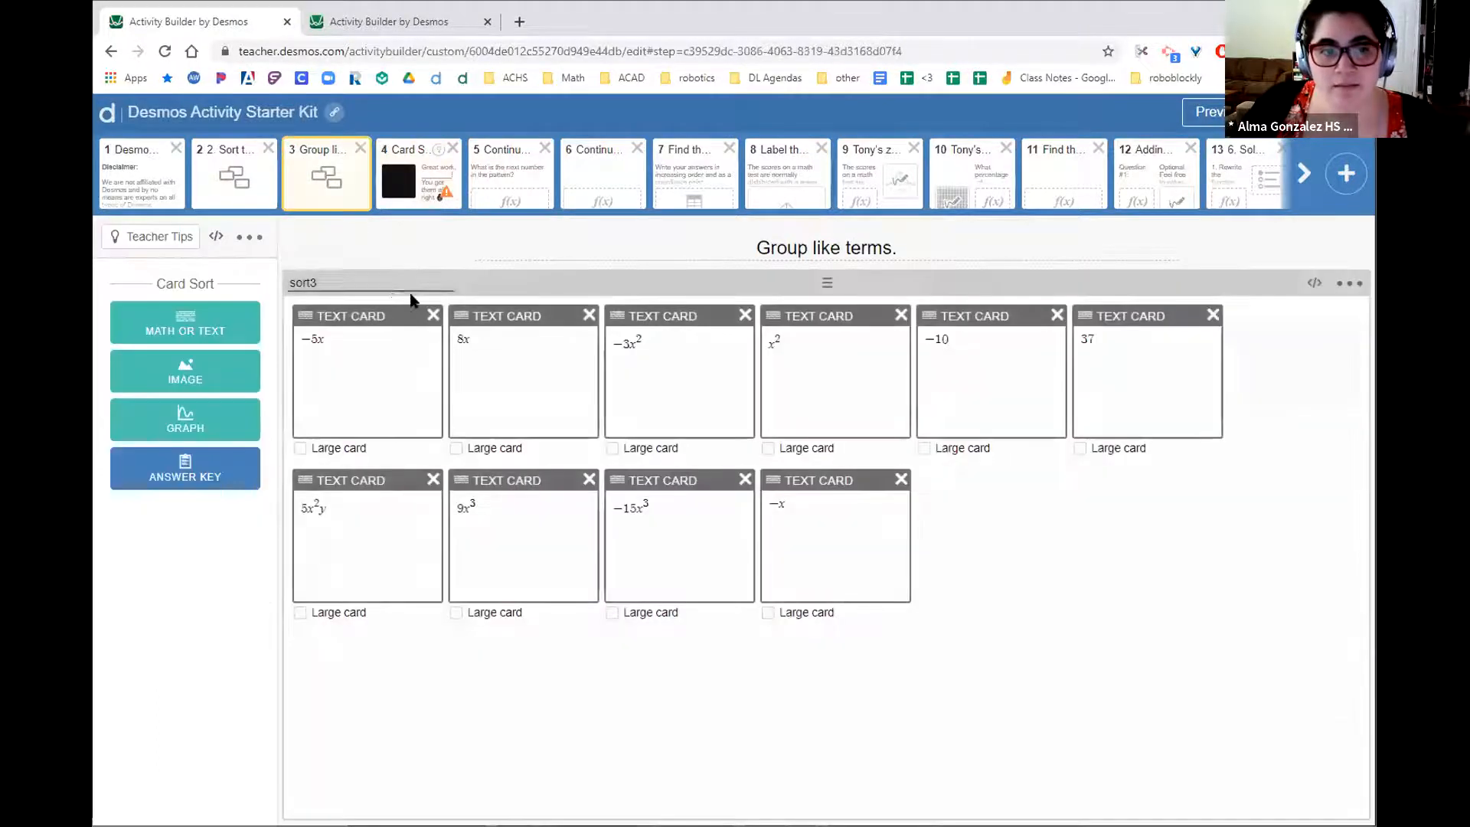
pyautogui.click(423, 184)
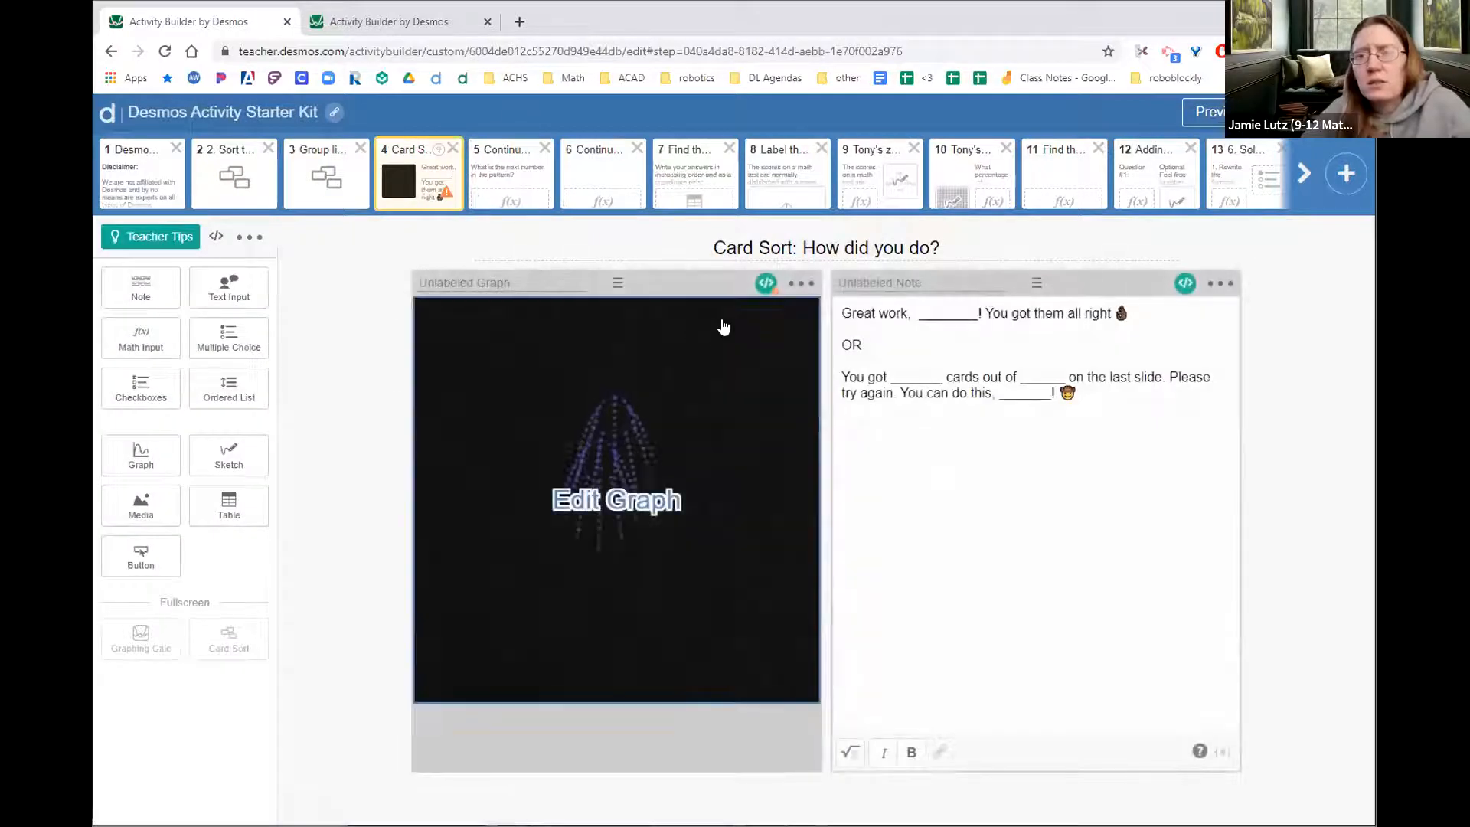
pyautogui.click(766, 284)
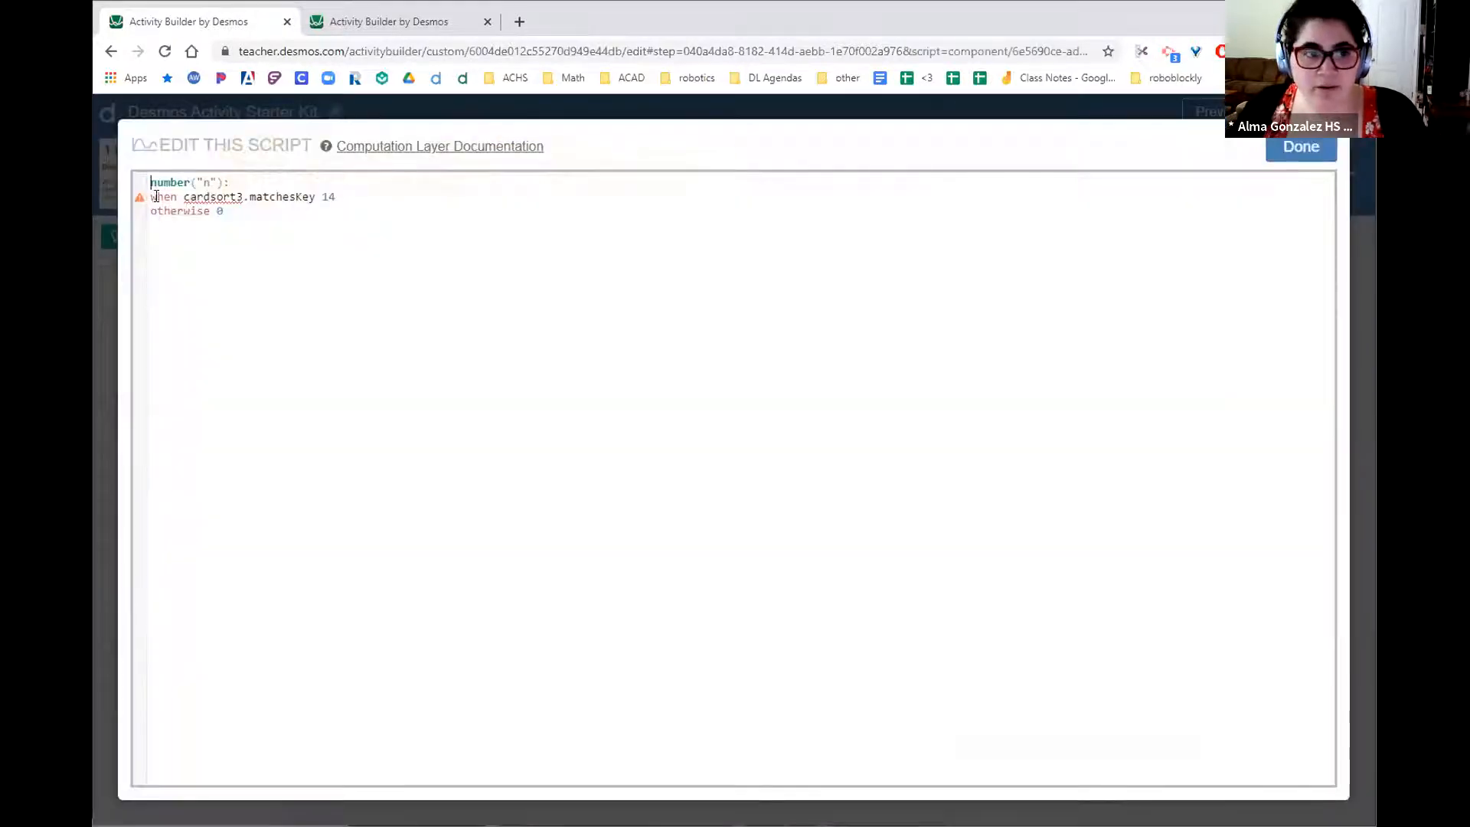
pyautogui.moveTo(142, 203)
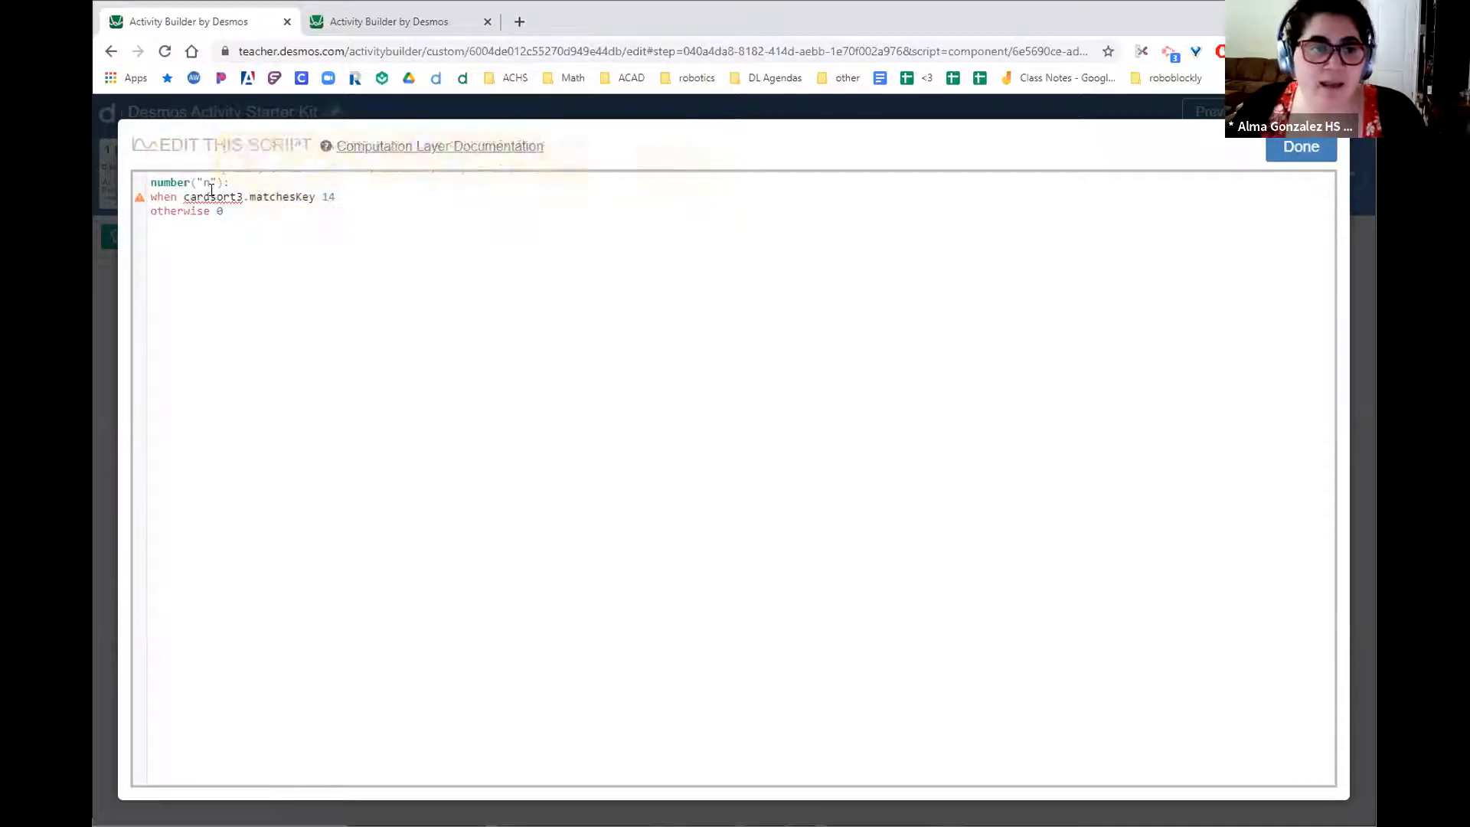
pyautogui.press('BackSpace')
pyautogui.press('BackSpace')
pyautogui.press('BackSpace')
pyautogui.press('BackSpace')
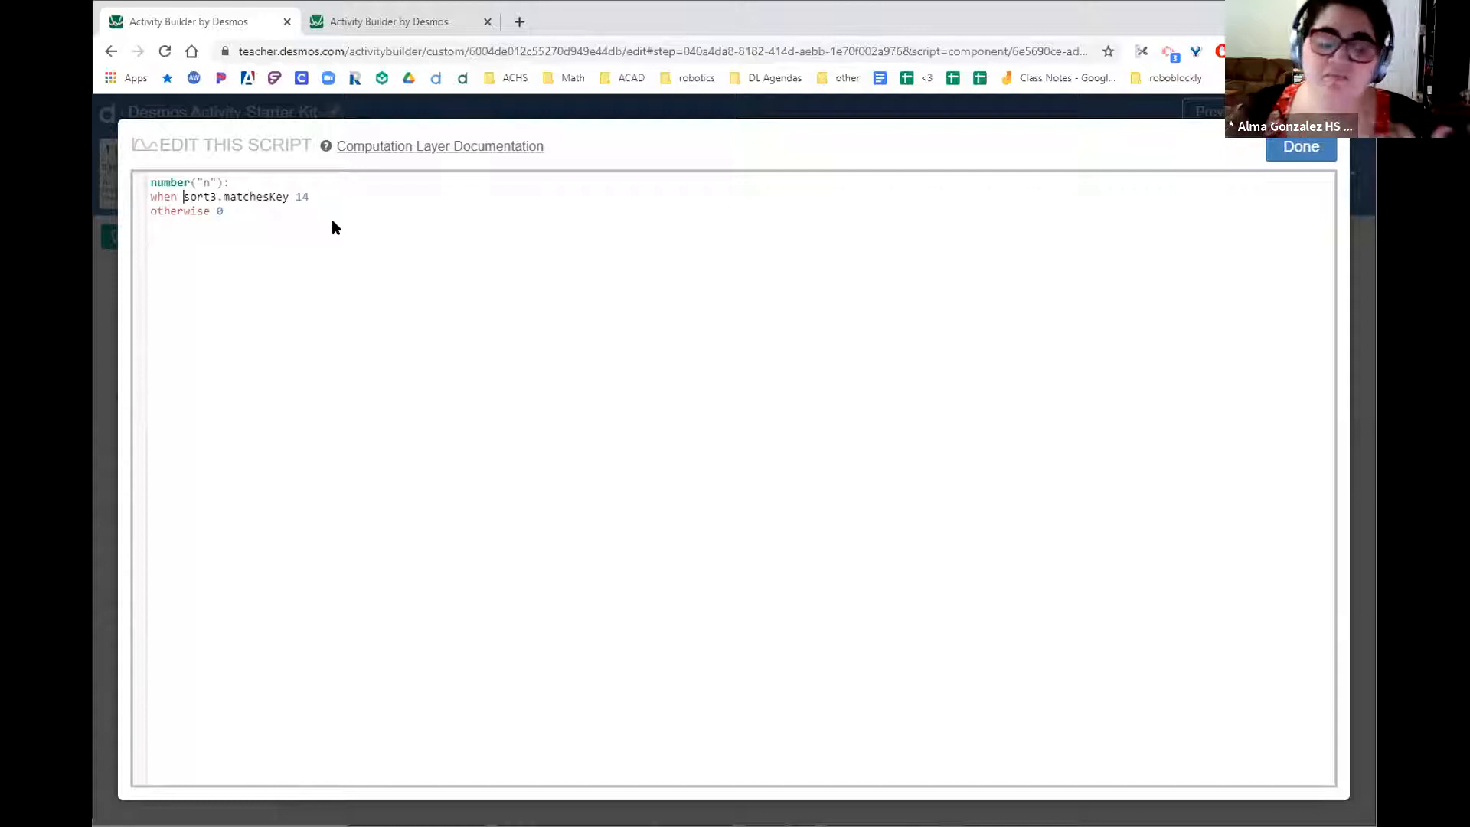
pyautogui.click(1325, 151)
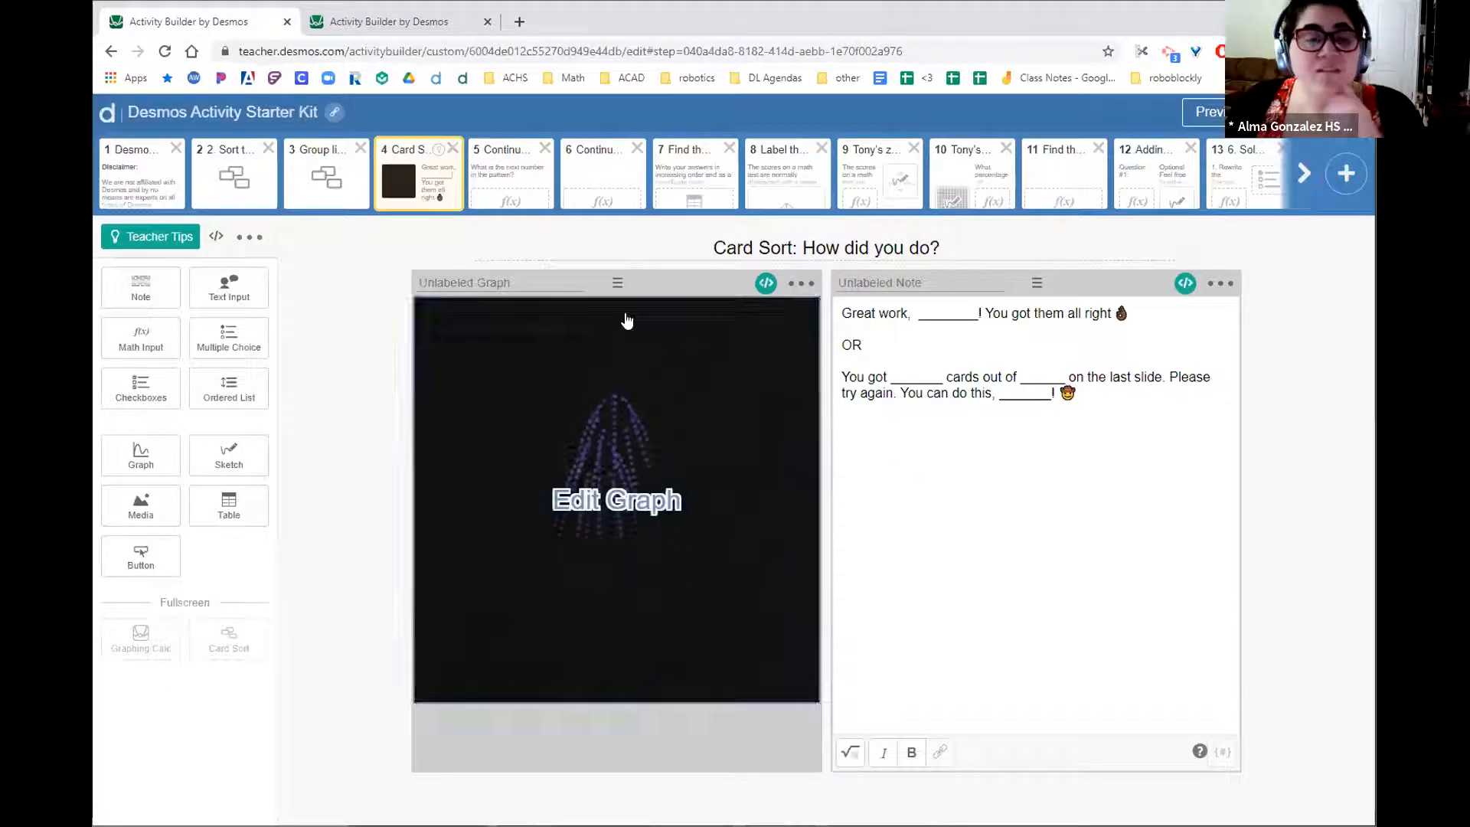
# - Go to screen 5, check the name of its math input, and open the script of the second note
pyautogui.click(499, 166)
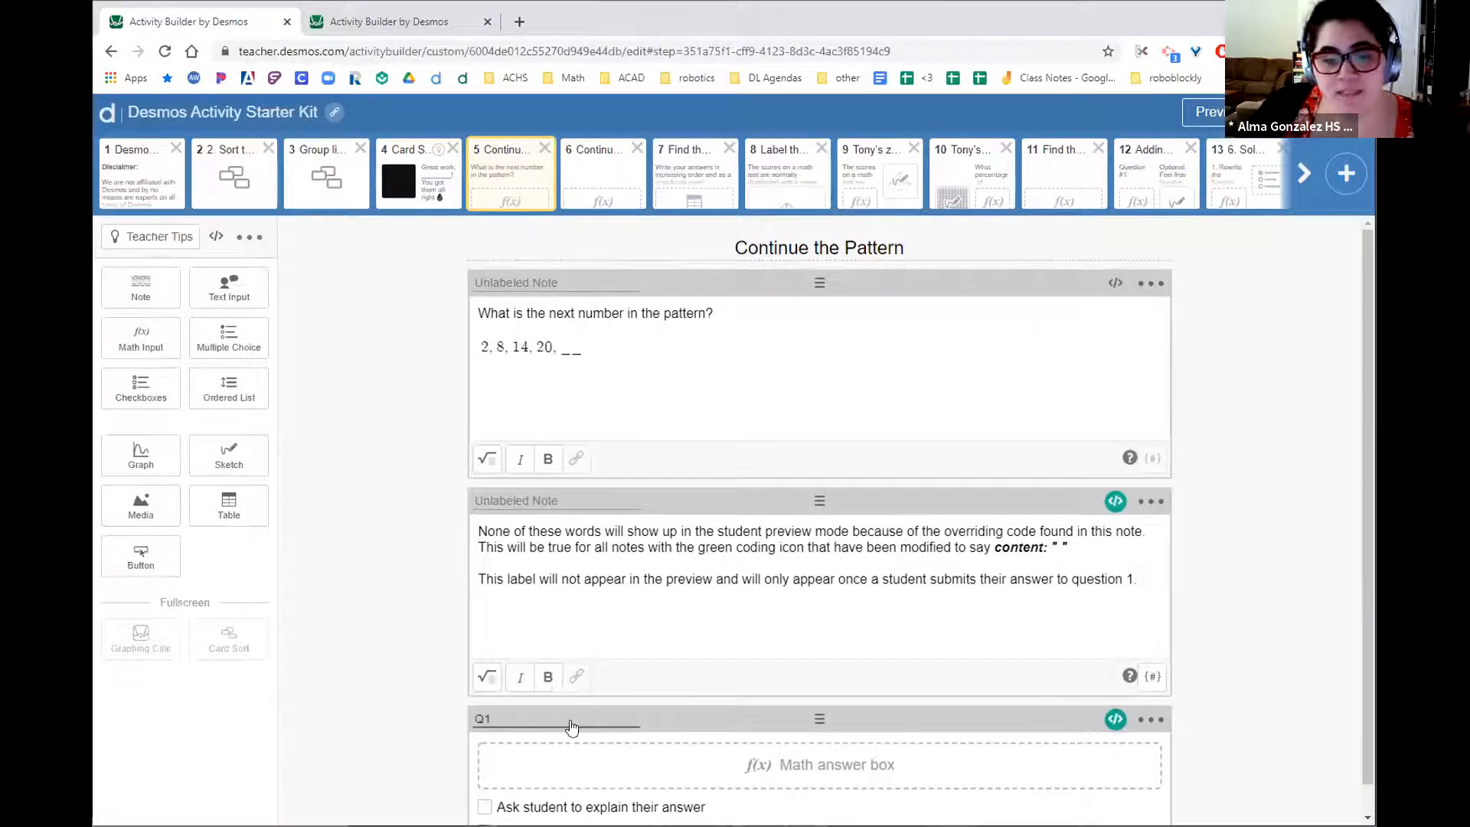
pyautogui.moveTo(541, 721); pyautogui.dragTo(426, 720)
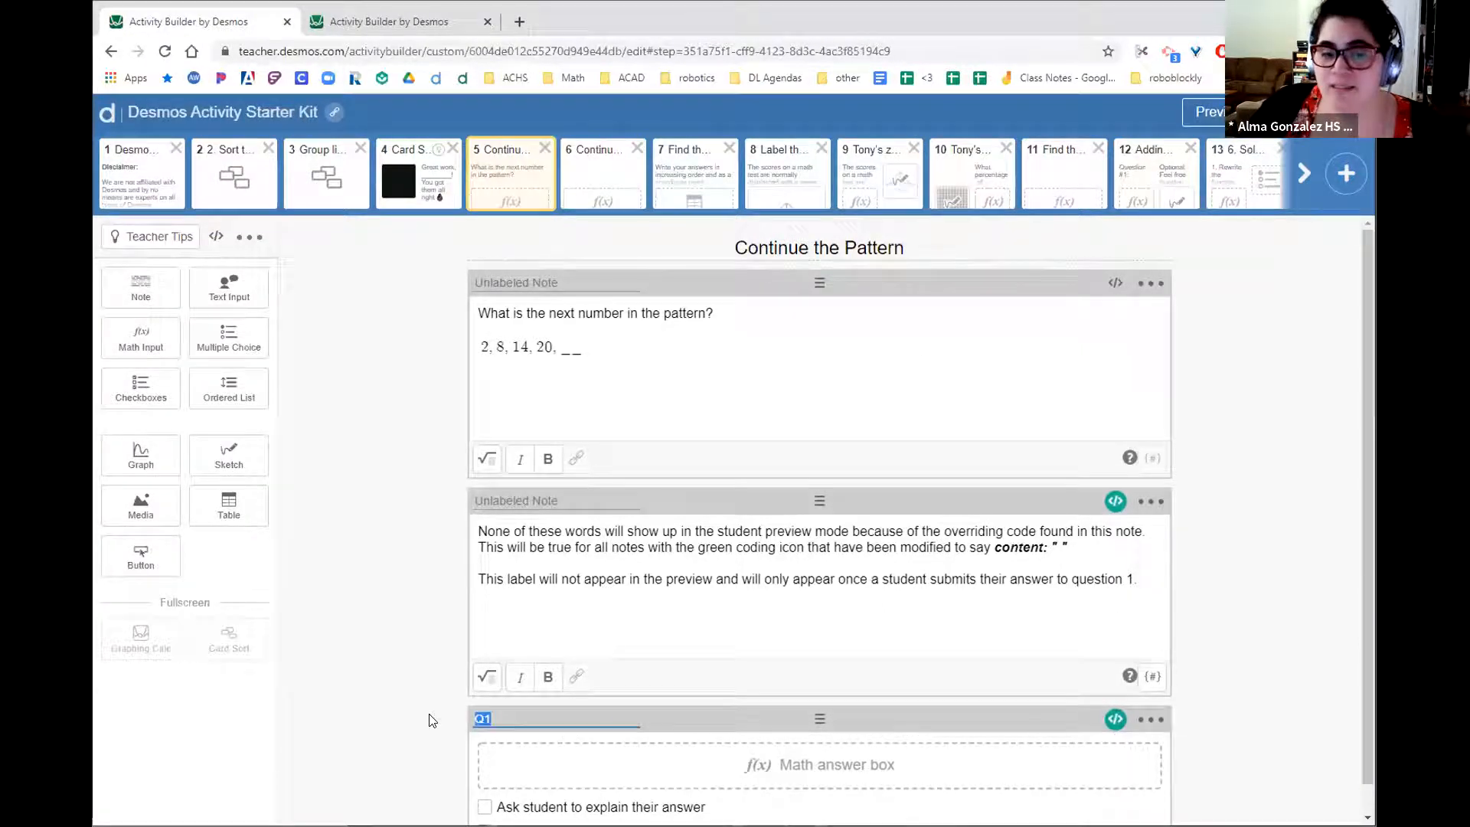
pyautogui.click(548, 762)
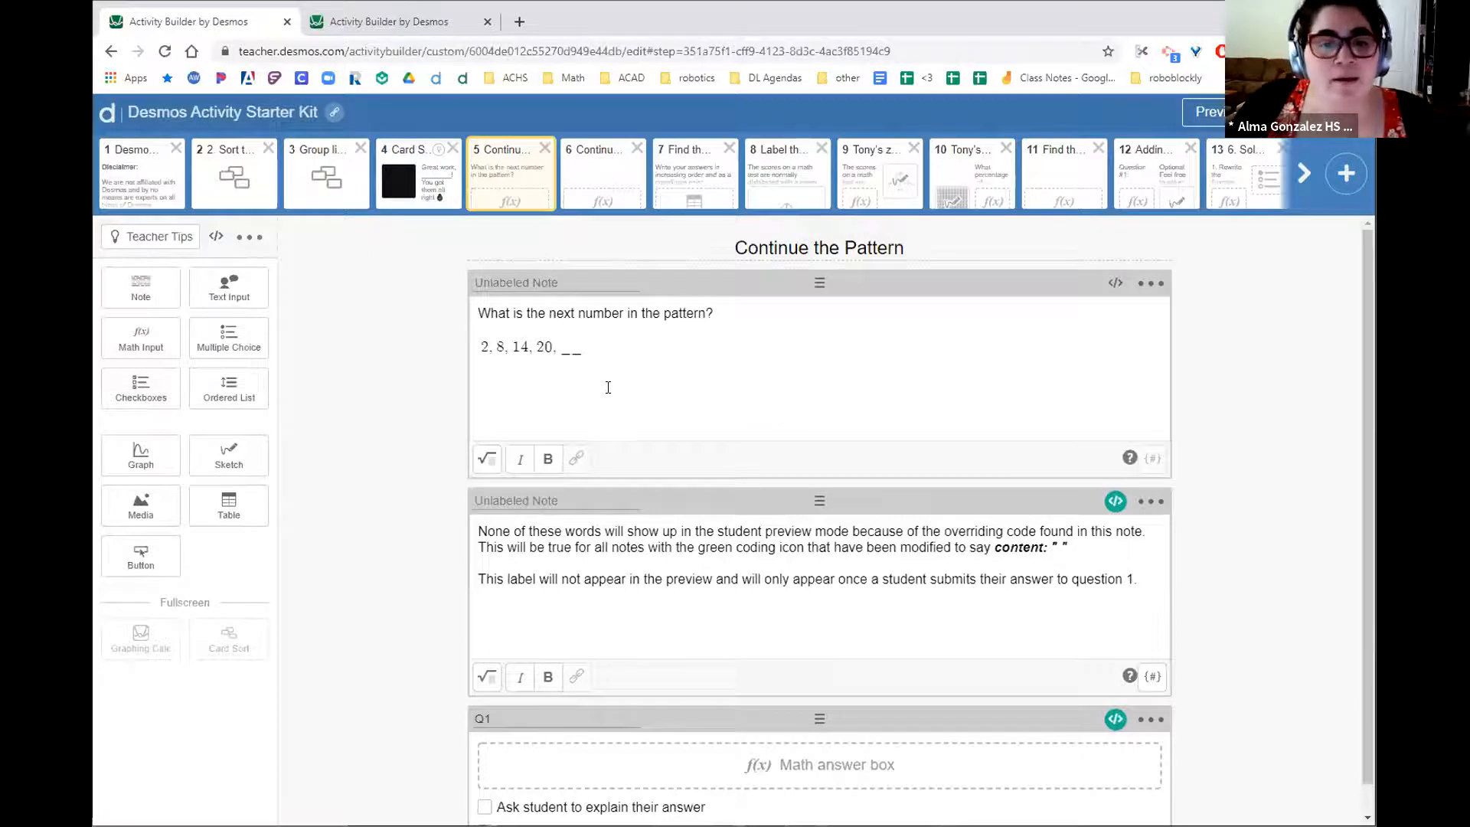
pyautogui.click(1114, 501)
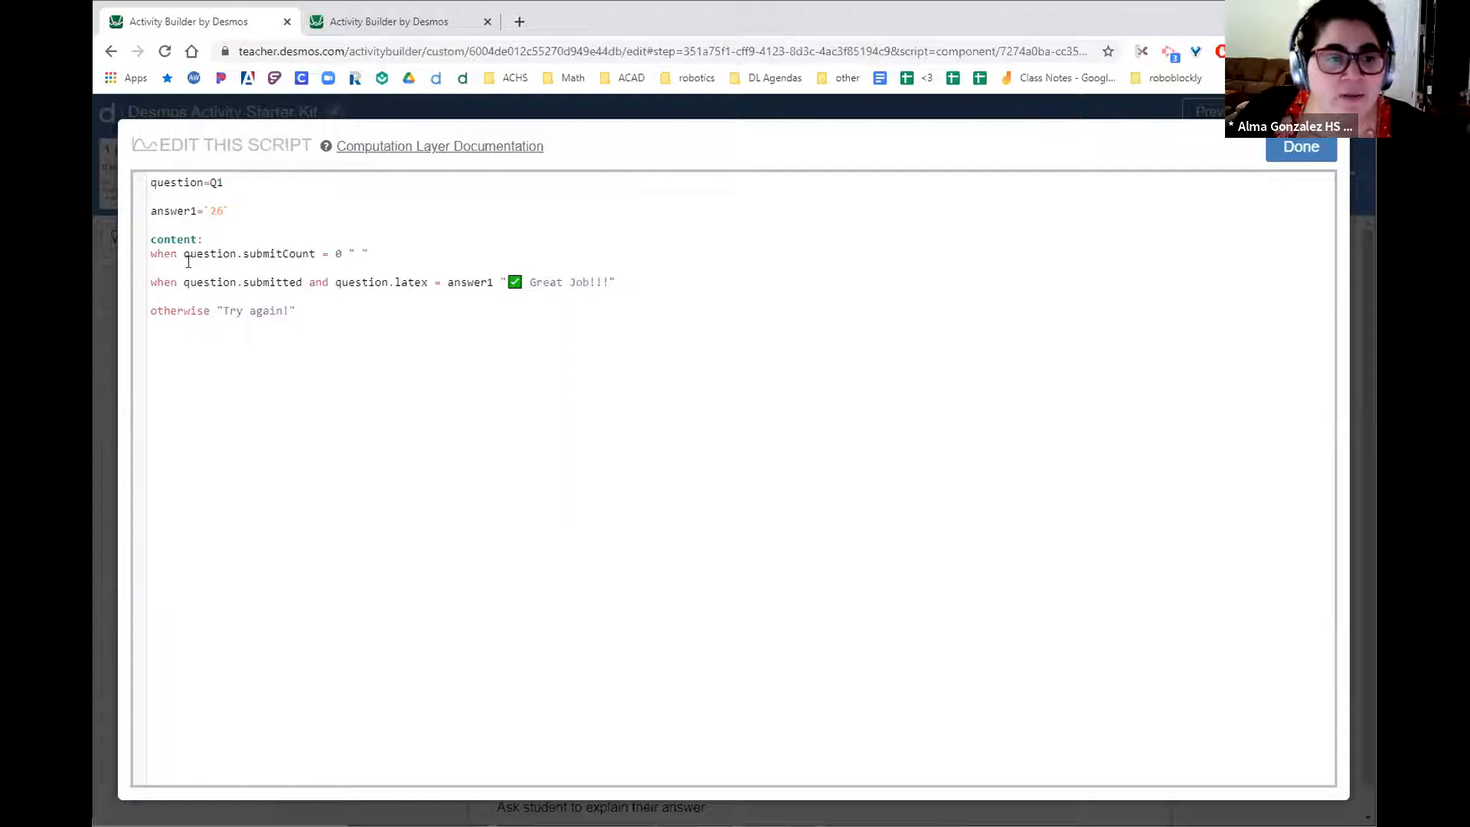
# - Examine how the note script's question line relates to the when and otherwise conditions under content
pyautogui.moveTo(156, 239); pyautogui.dragTo(426, 333)
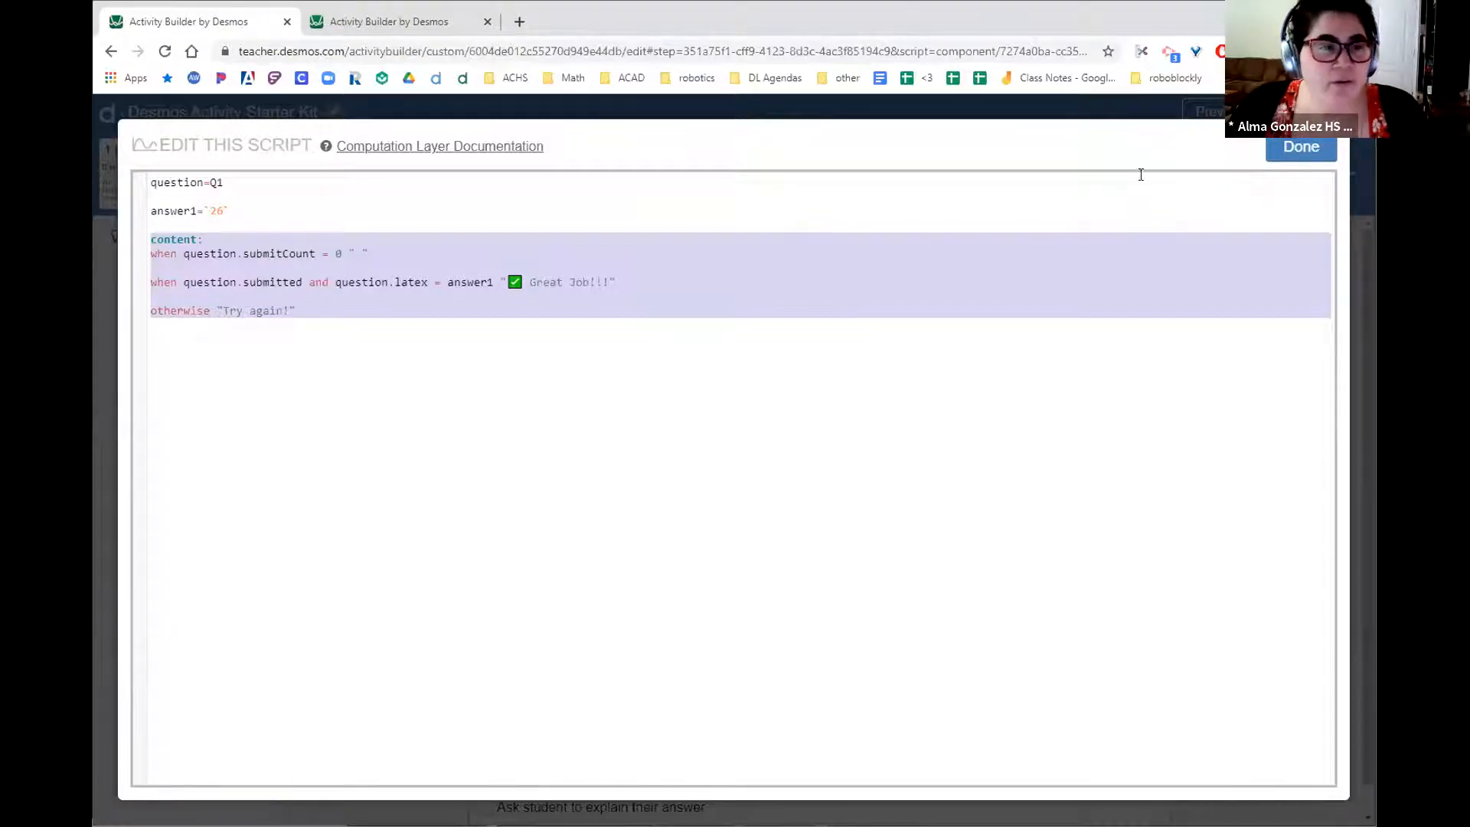
pyautogui.moveTo(253, 184); pyautogui.dragTo(140, 187)
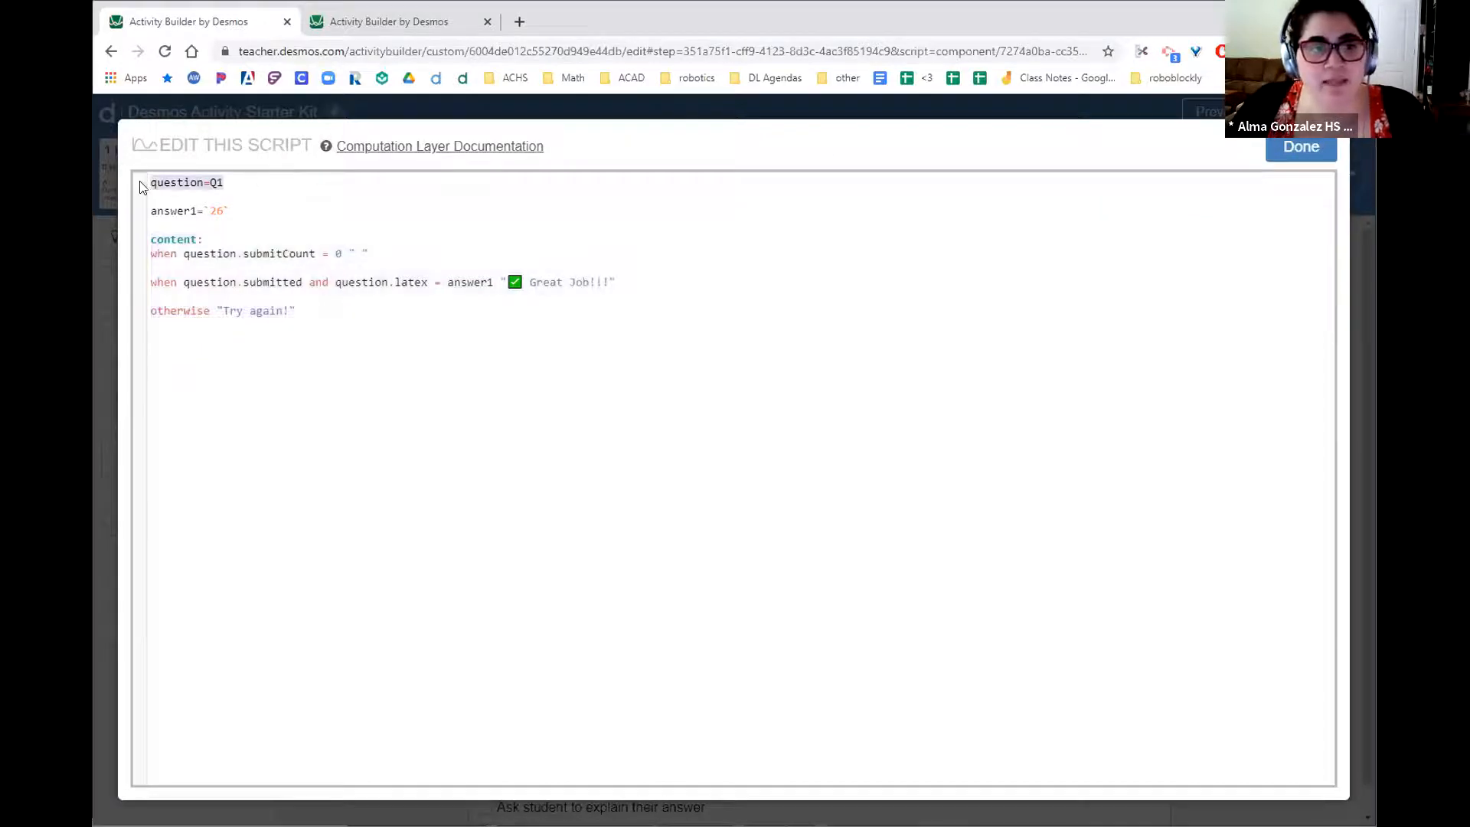
pyautogui.click(219, 181)
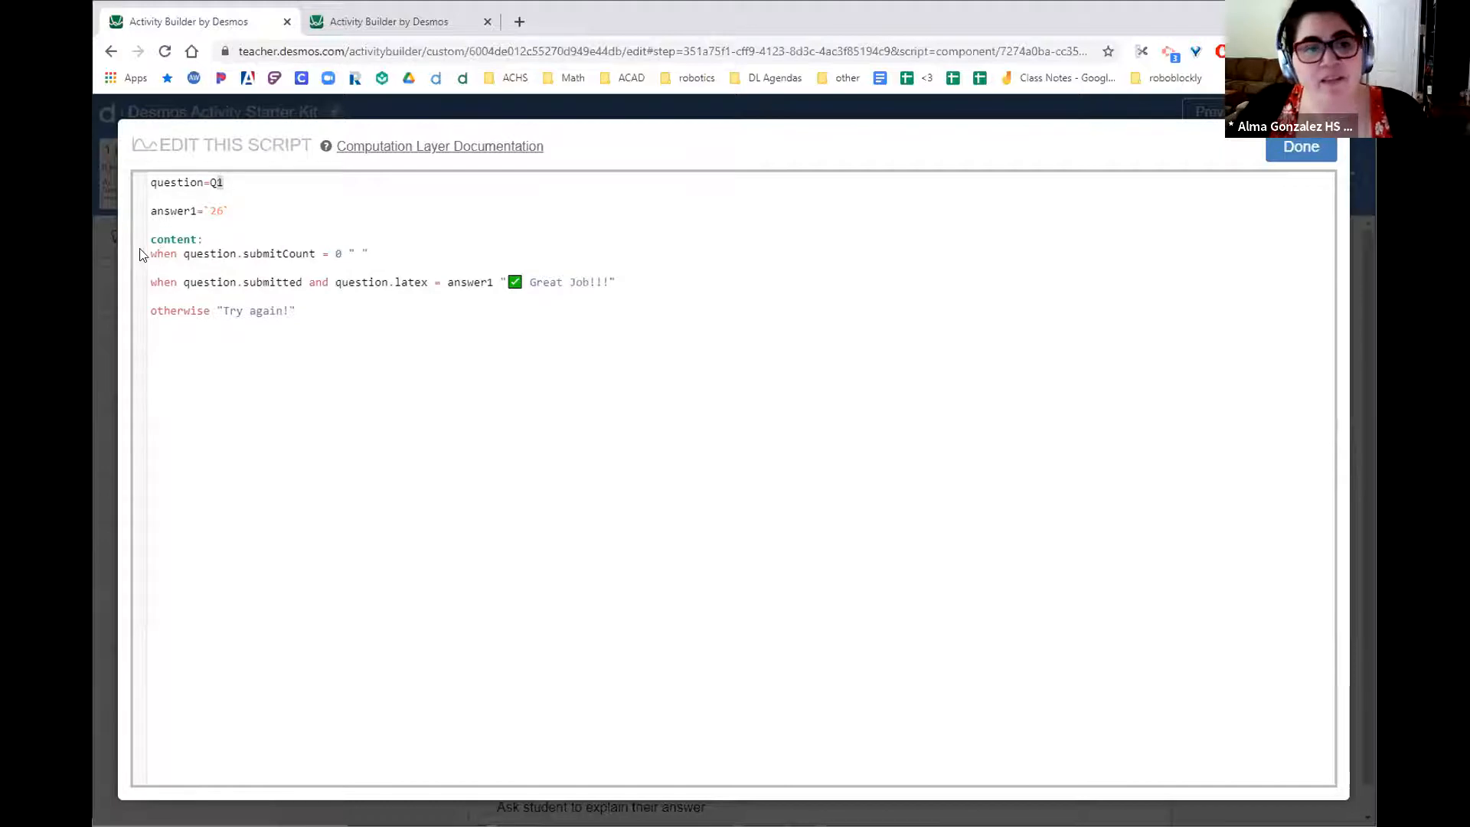
pyautogui.moveTo(149, 253); pyautogui.dragTo(435, 341)
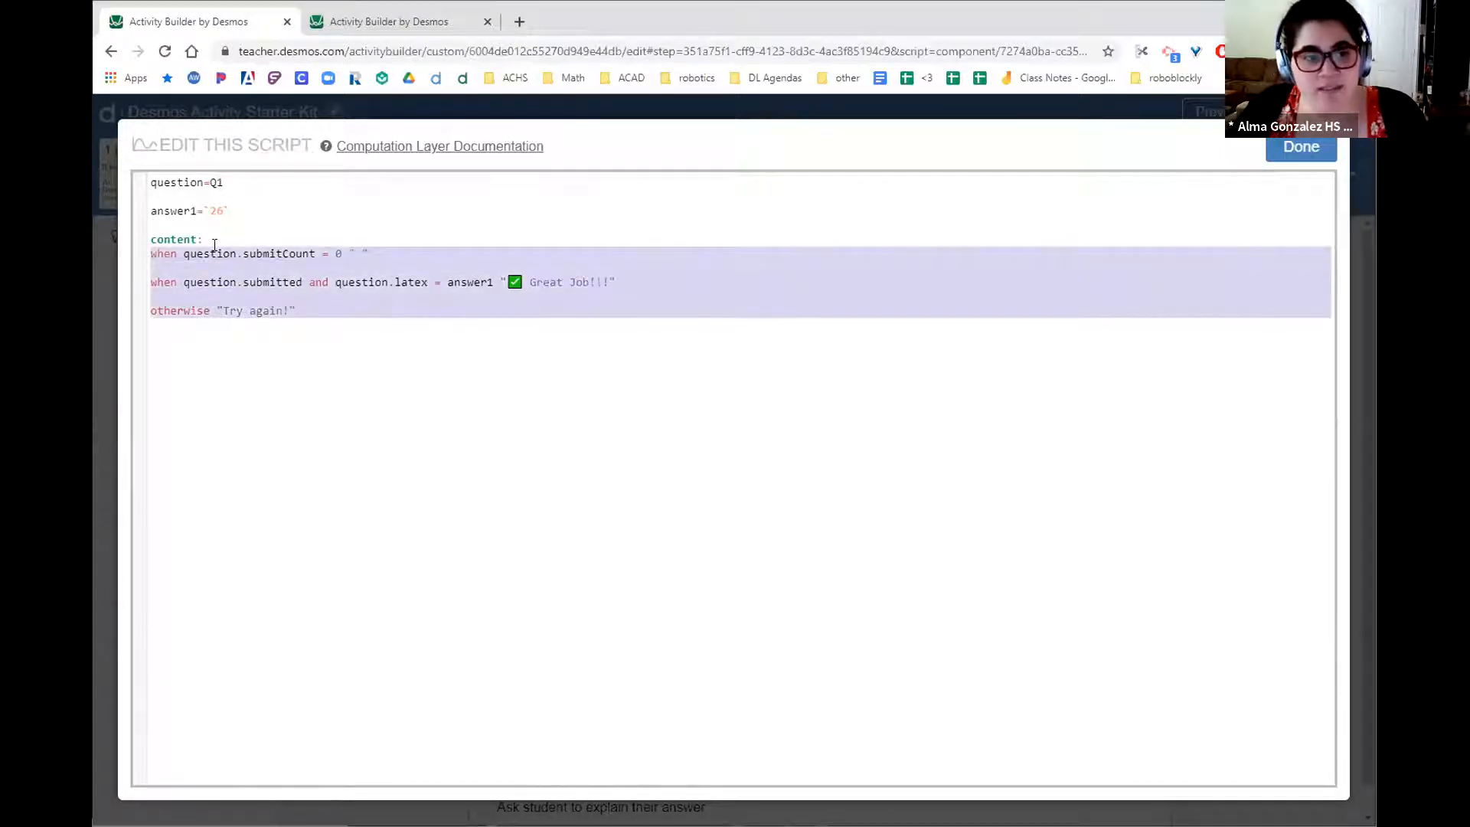
pyautogui.click(216, 250)
pyautogui.click(361, 282)
# - Try pointing the script's question variable to Q2 and set it back to Q1
pyautogui.click(219, 191)
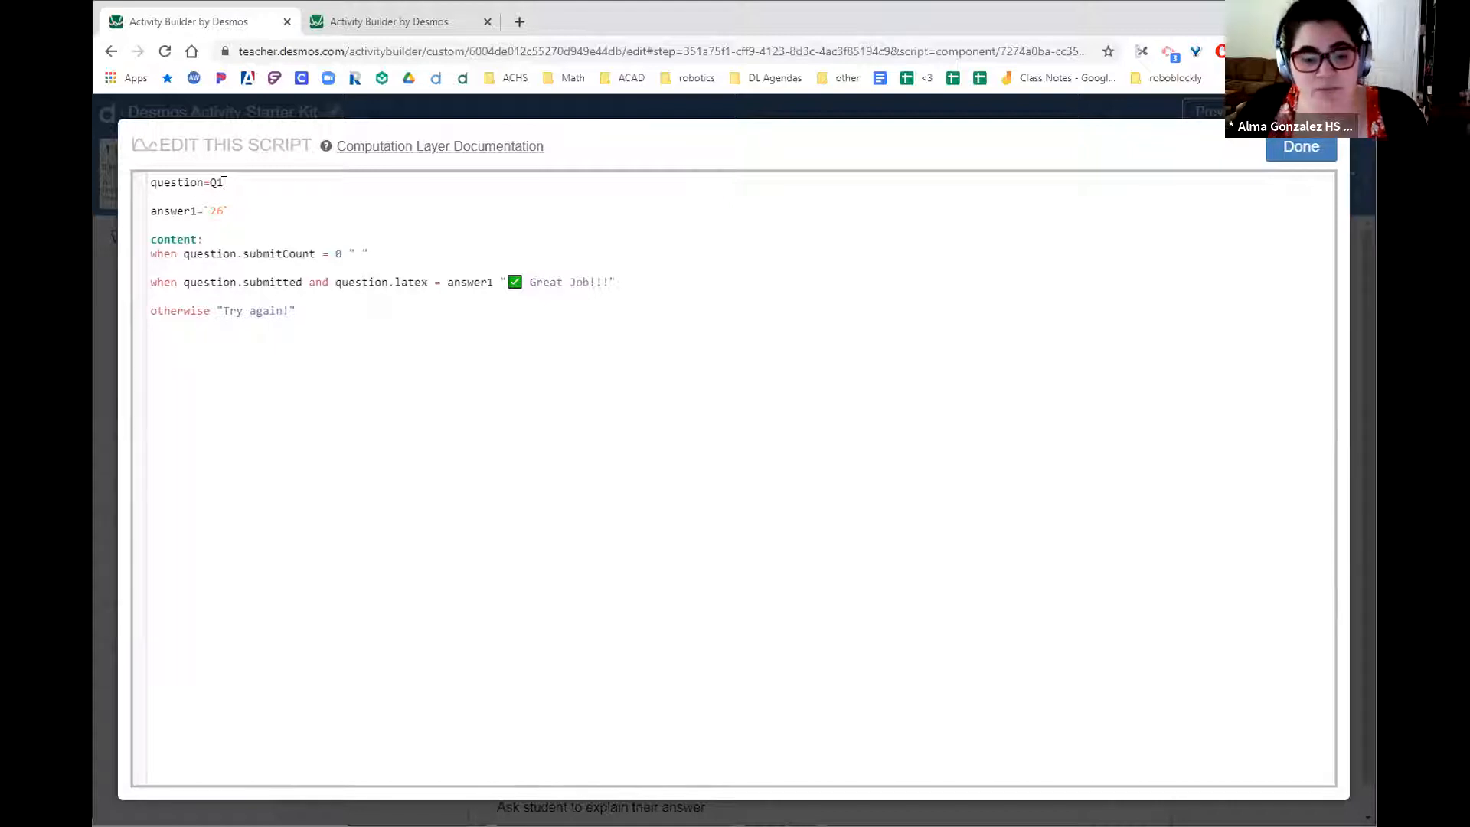
pyautogui.press('BackSpace')
pyautogui.write('2')
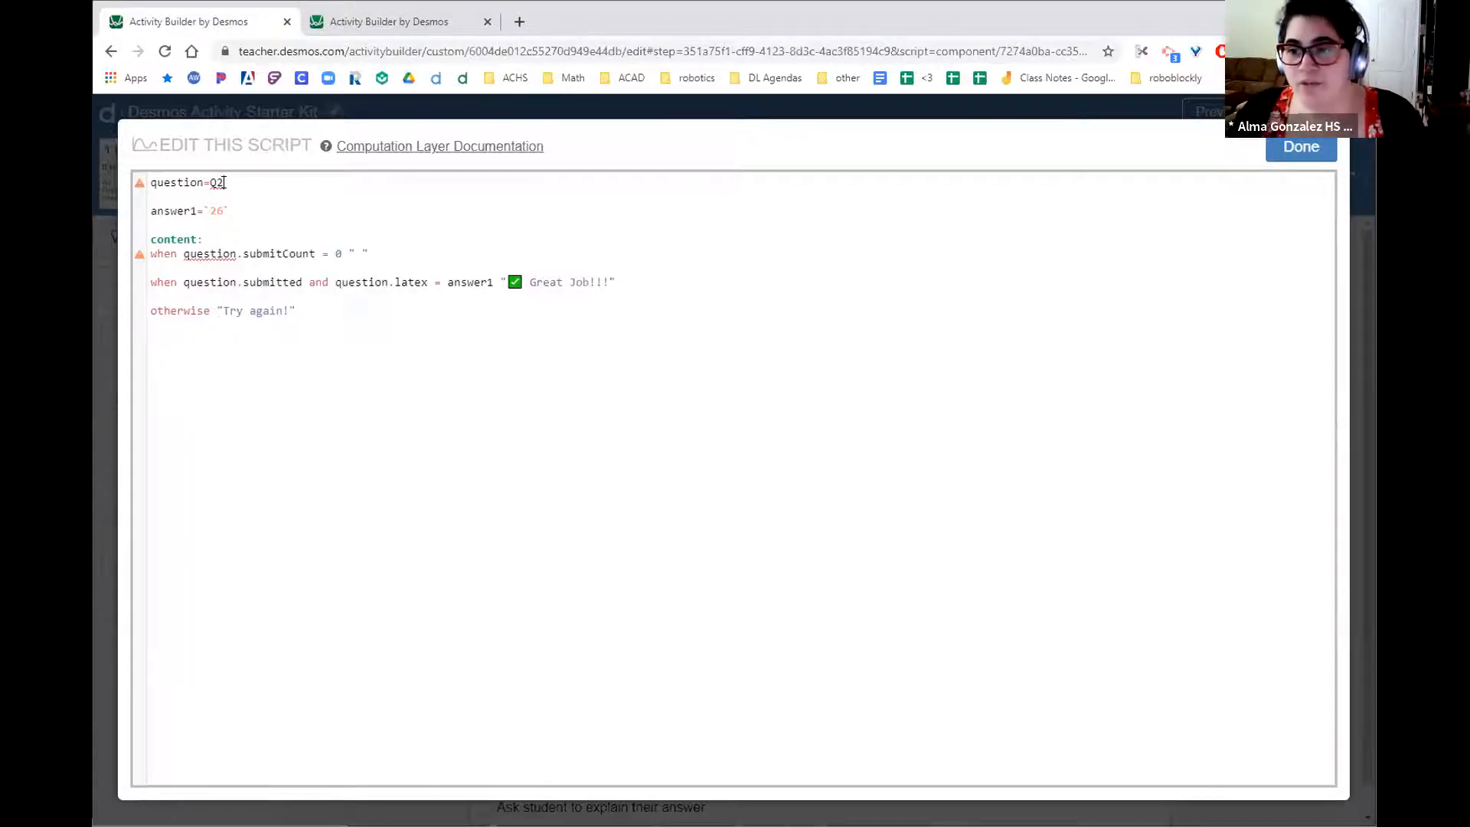
pyautogui.moveTo(233, 253)
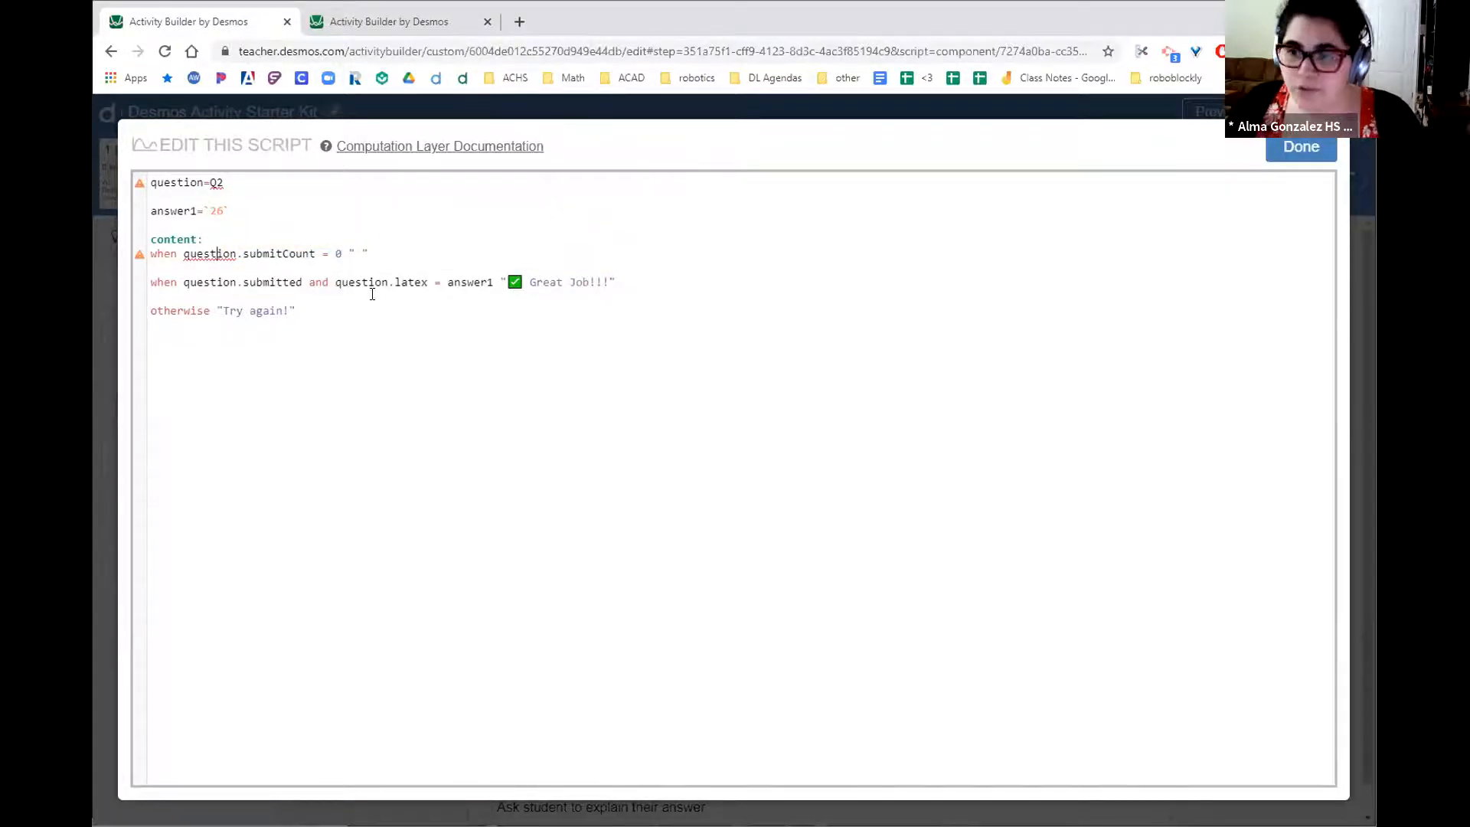
pyautogui.press('BackSpace')
pyautogui.write('1')
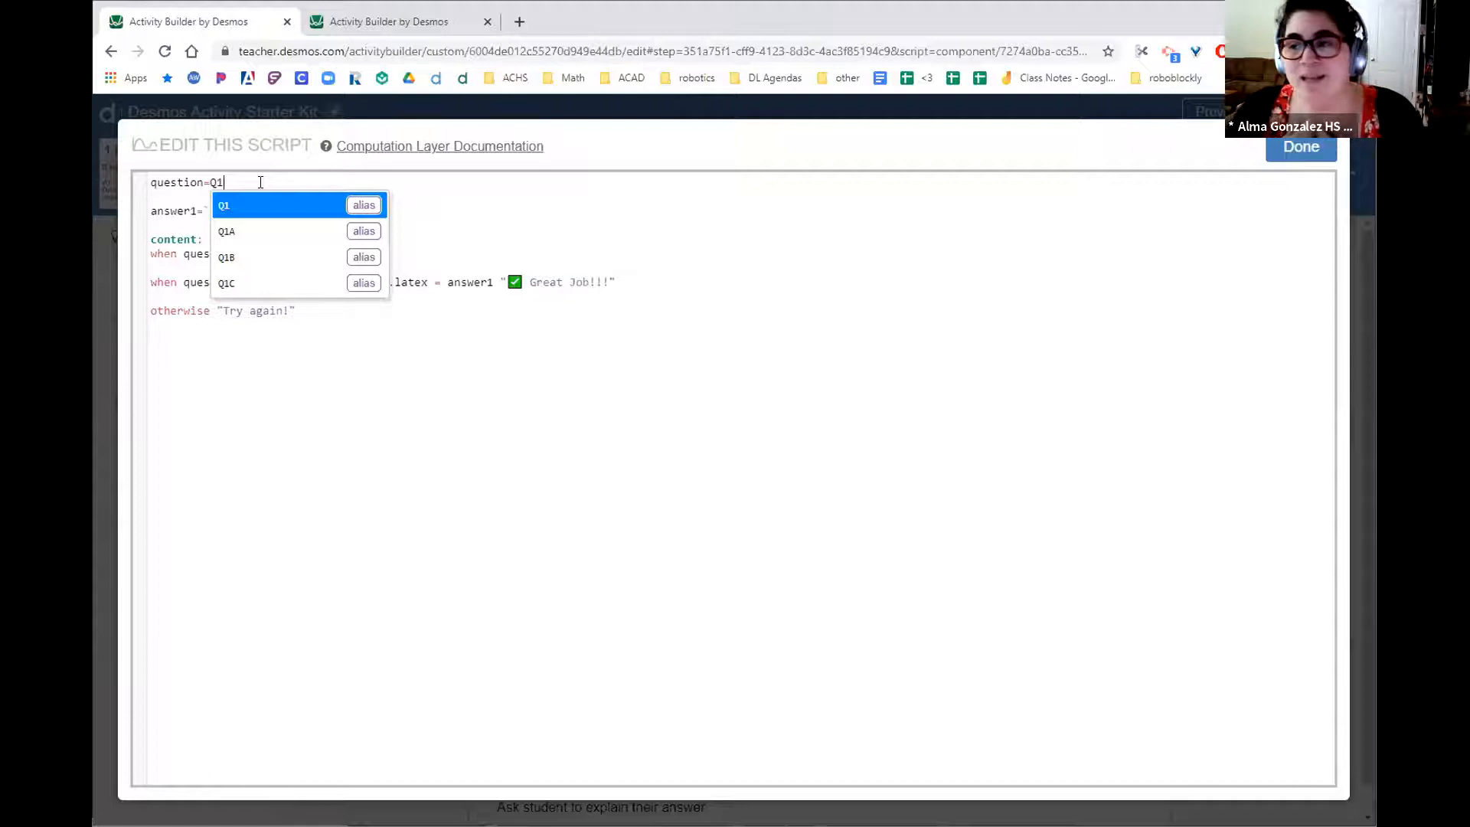
# - Examine the answer1 line, including the backticks enclosing the value 26
pyautogui.click(171, 213)
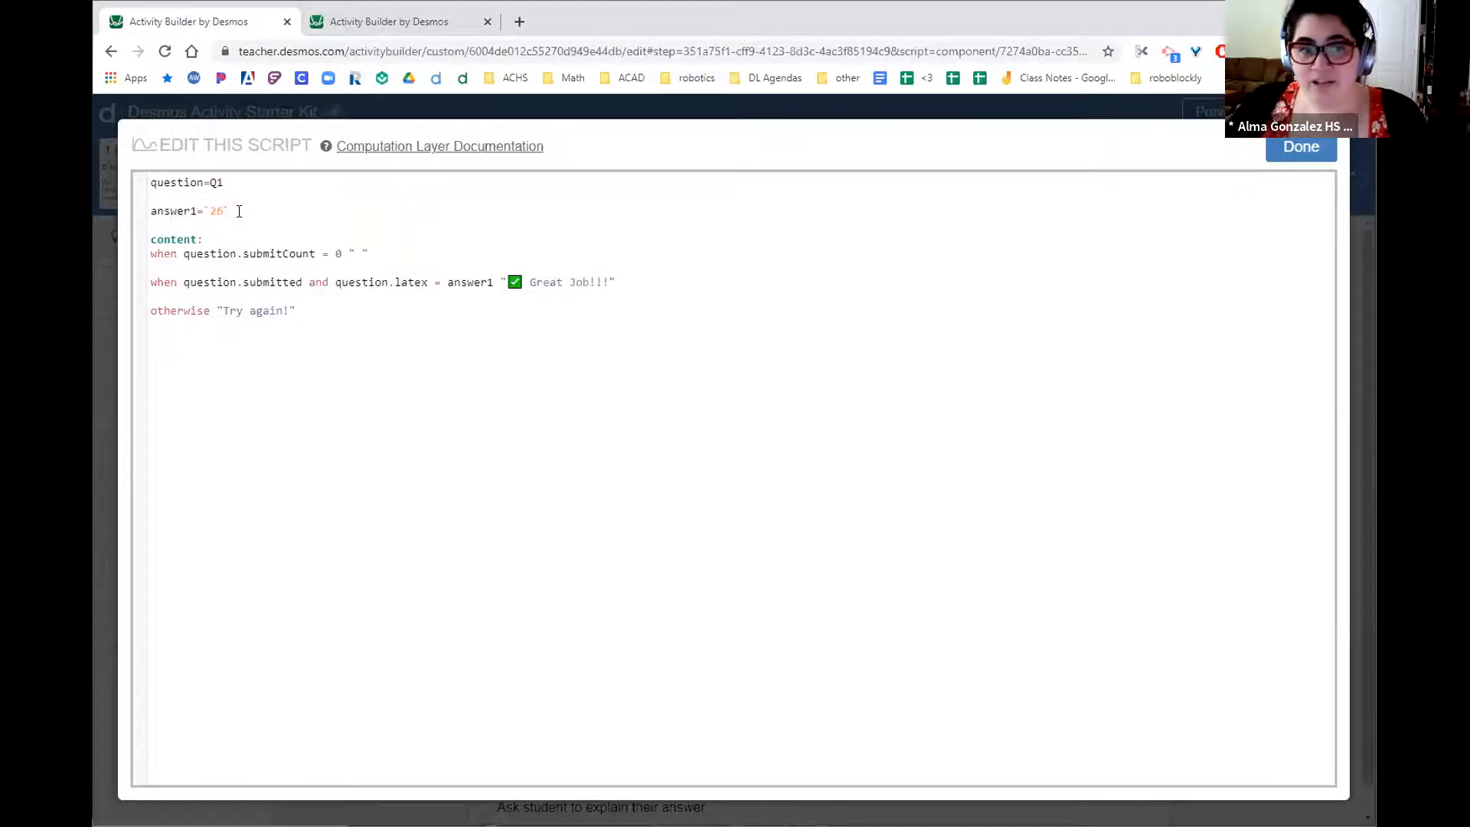
pyautogui.moveTo(233, 211); pyautogui.dragTo(148, 202)
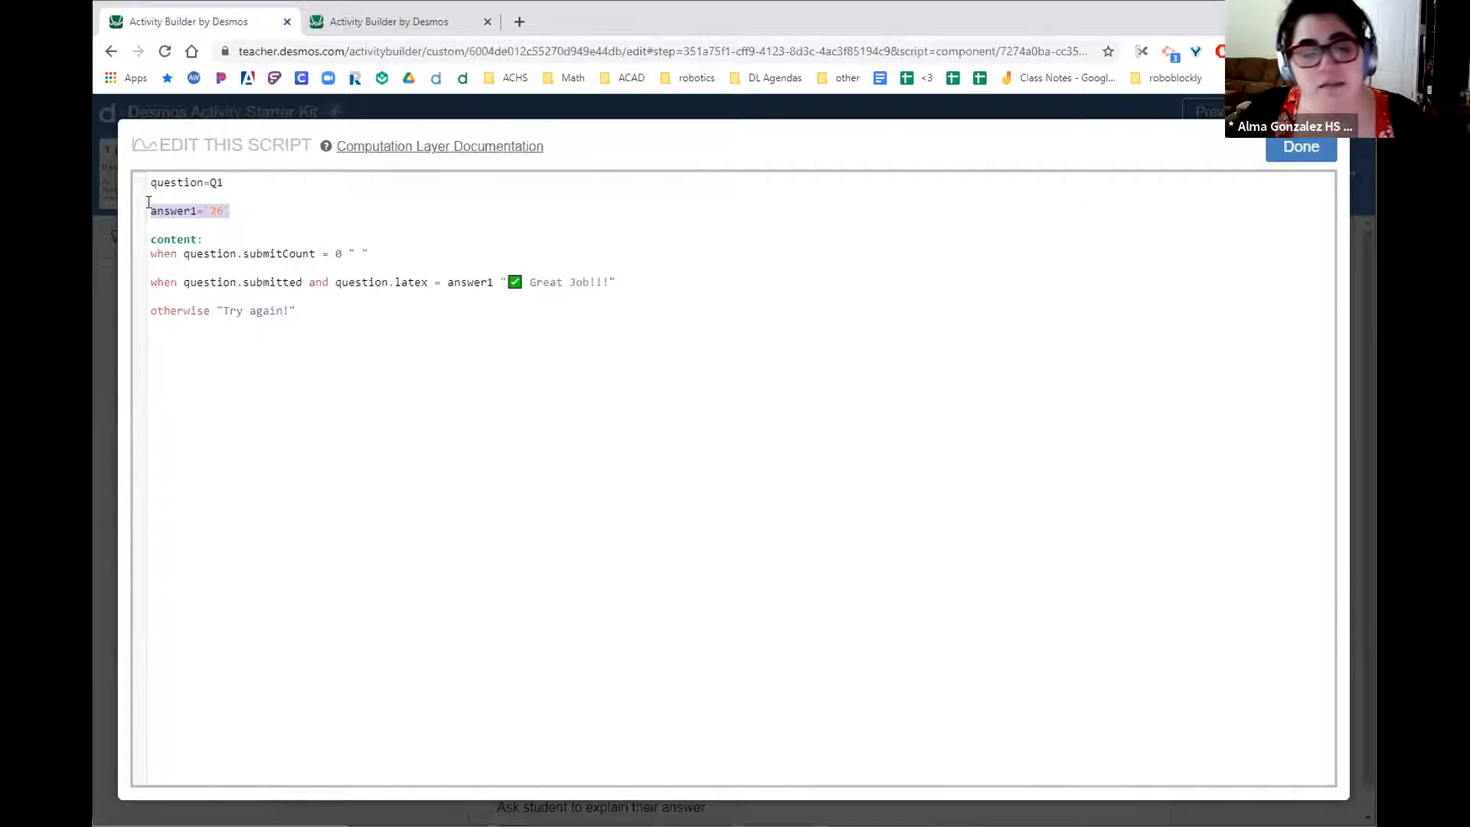
pyautogui.click(220, 210)
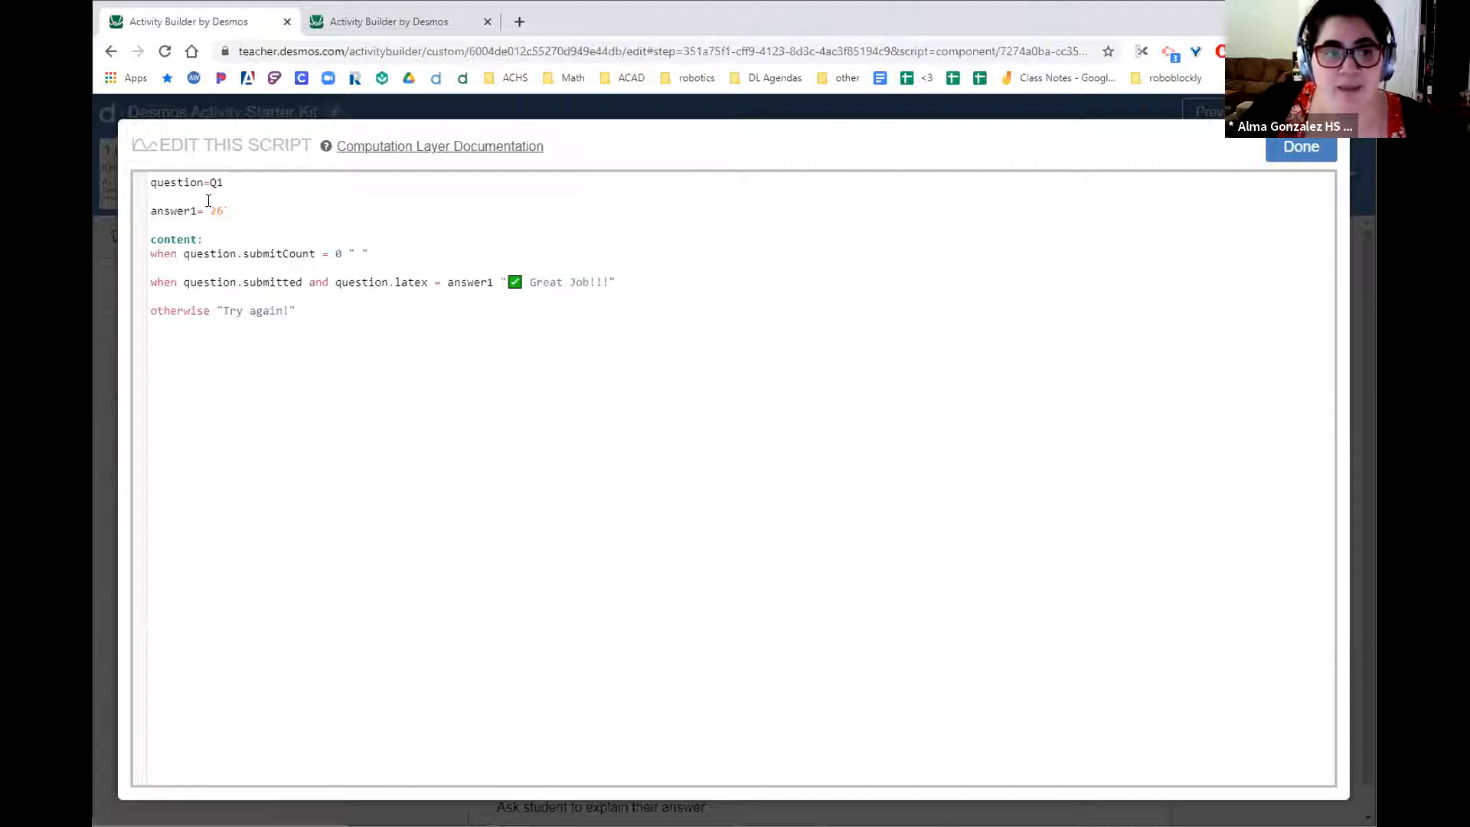
pyautogui.doubleClick(204, 208)
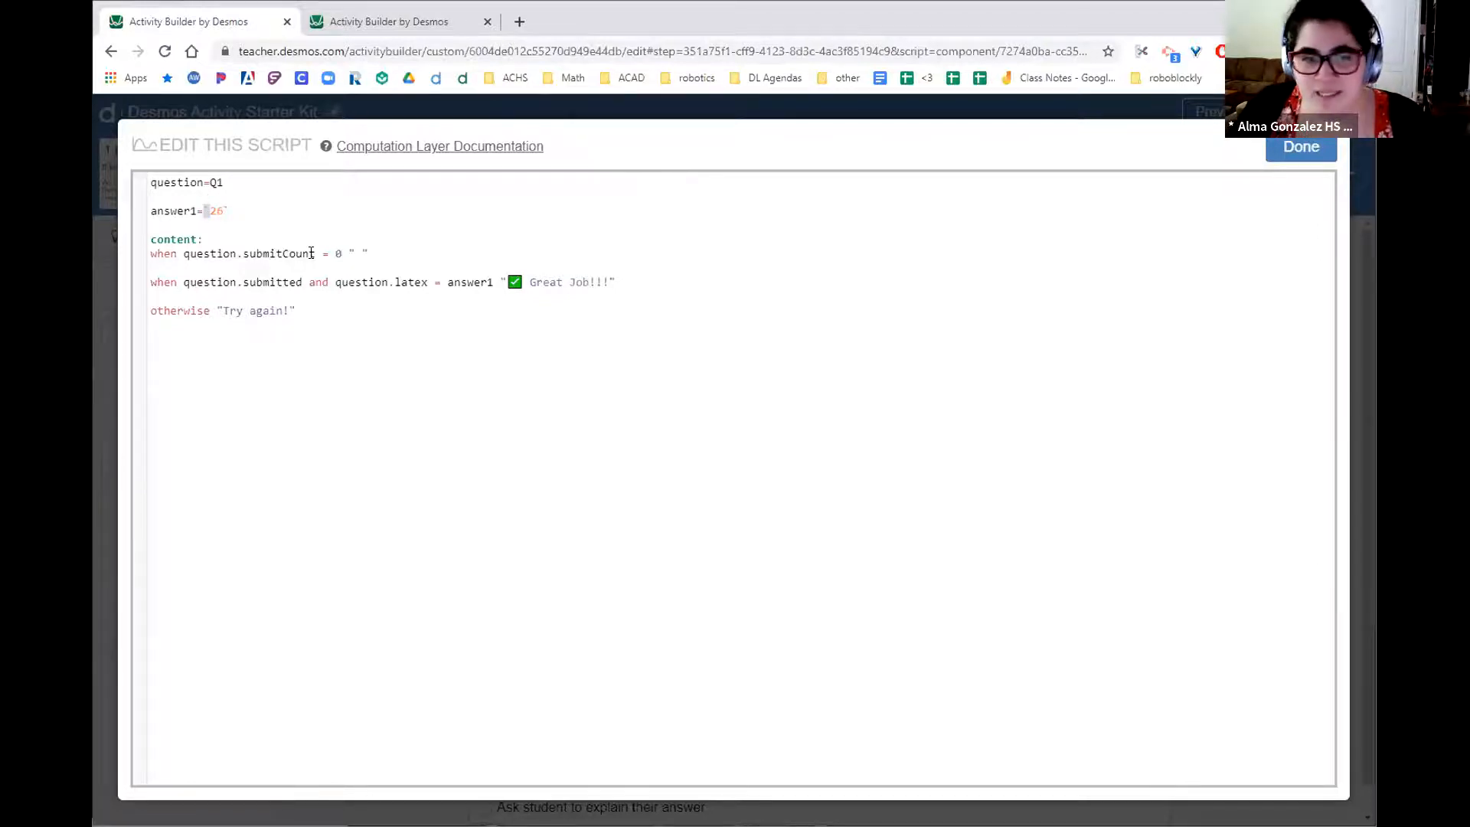
pyautogui.click(281, 214)
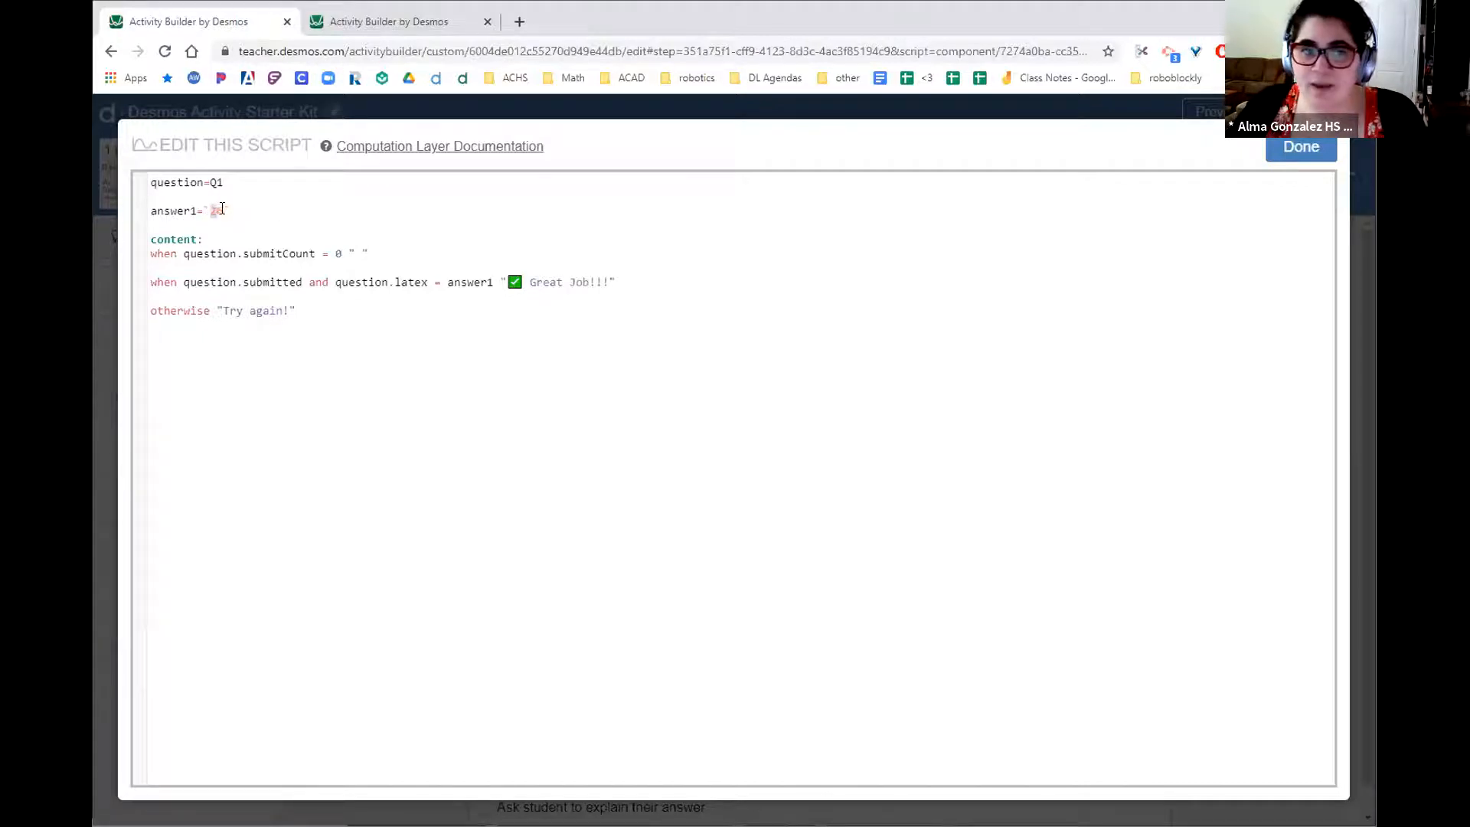
pyautogui.moveTo(222, 211); pyautogui.dragTo(211, 207)
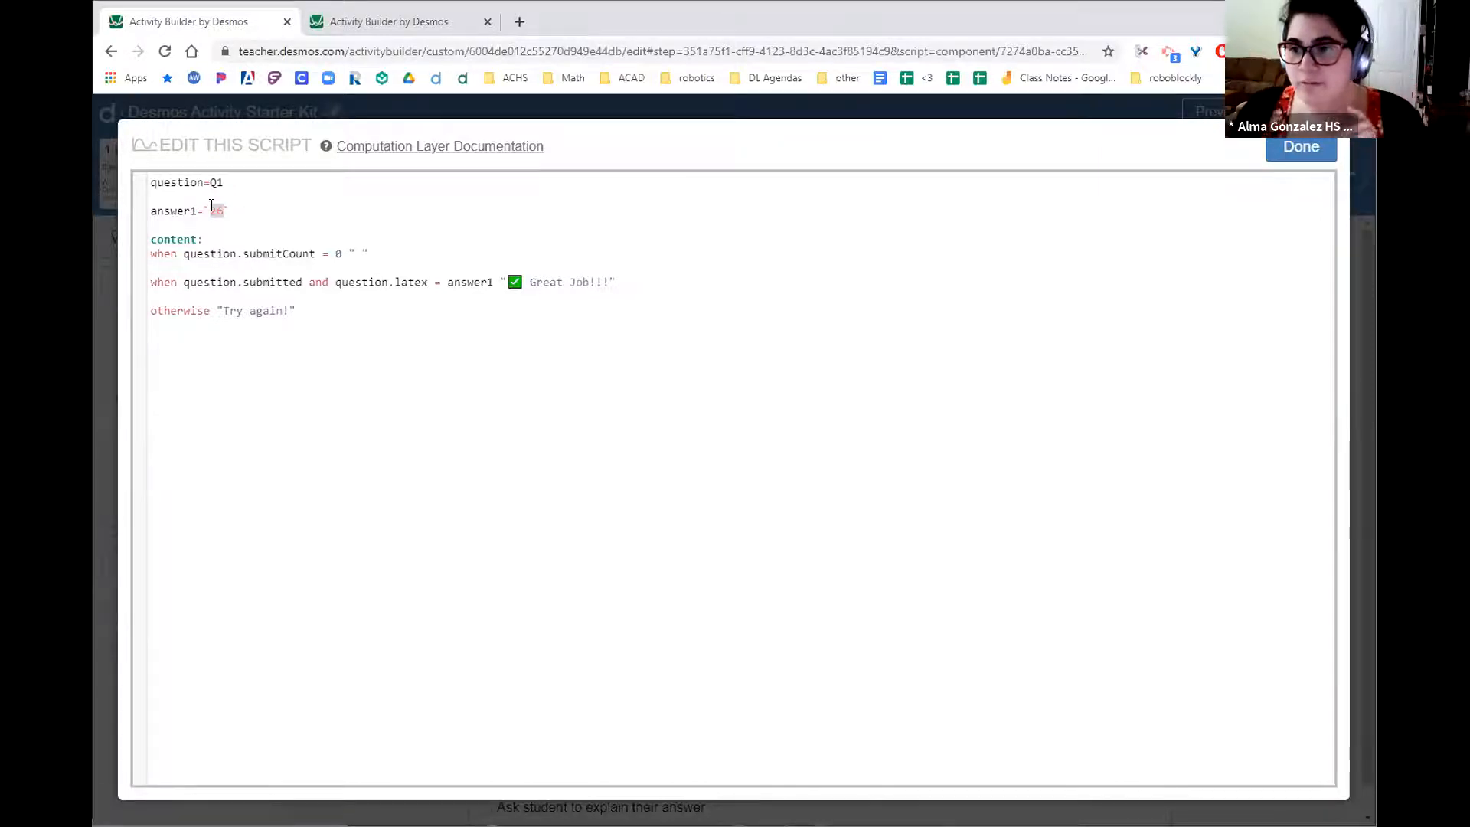
# - Try removing the backticks around 26 in the answer1 line and .latex from the question comparison
pyautogui.click(247, 210)
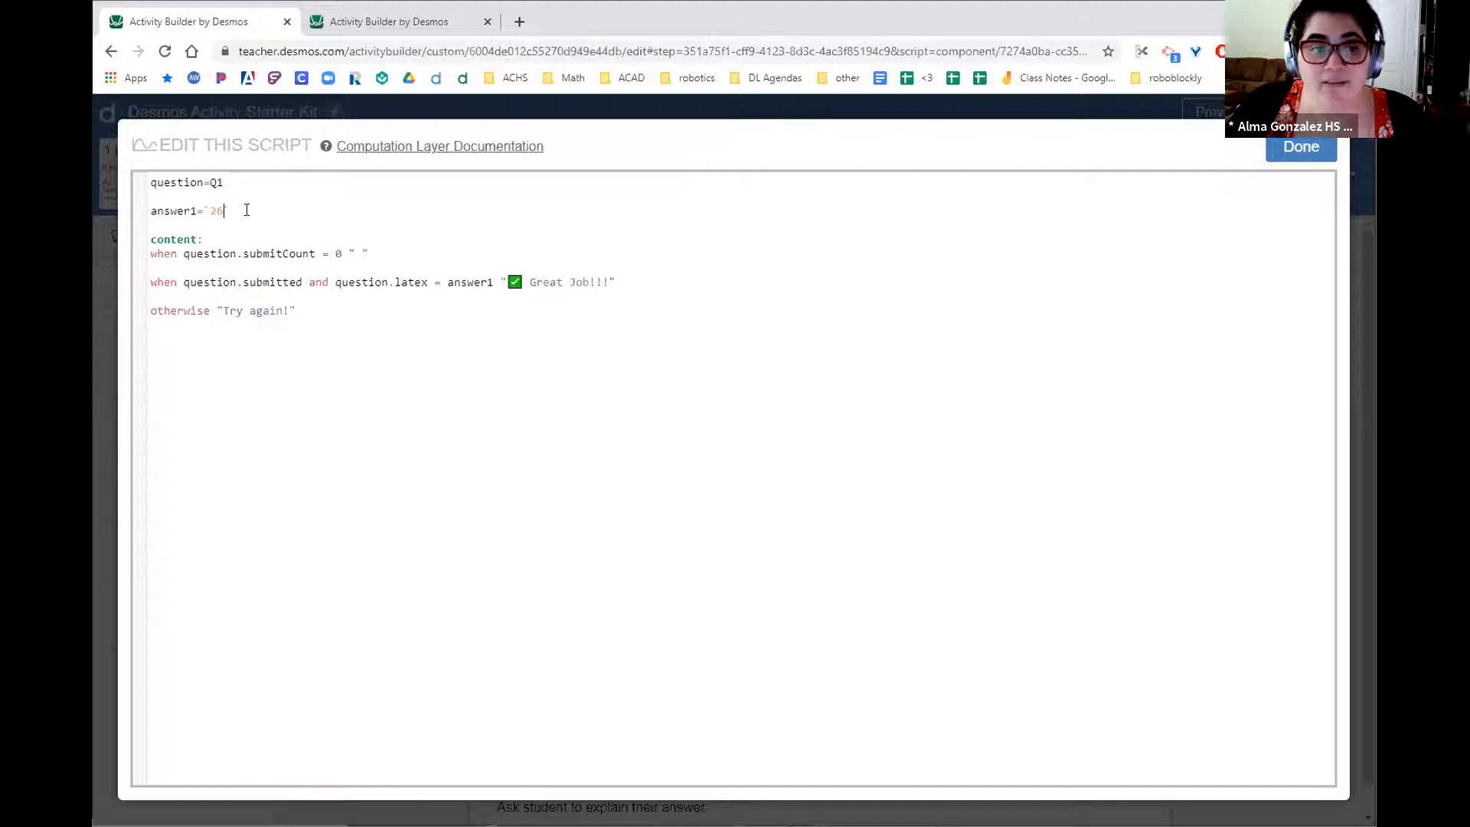
pyautogui.press('BackSpace')
pyautogui.press('Left')
pyautogui.press('Left')
pyautogui.press('BackSpace')
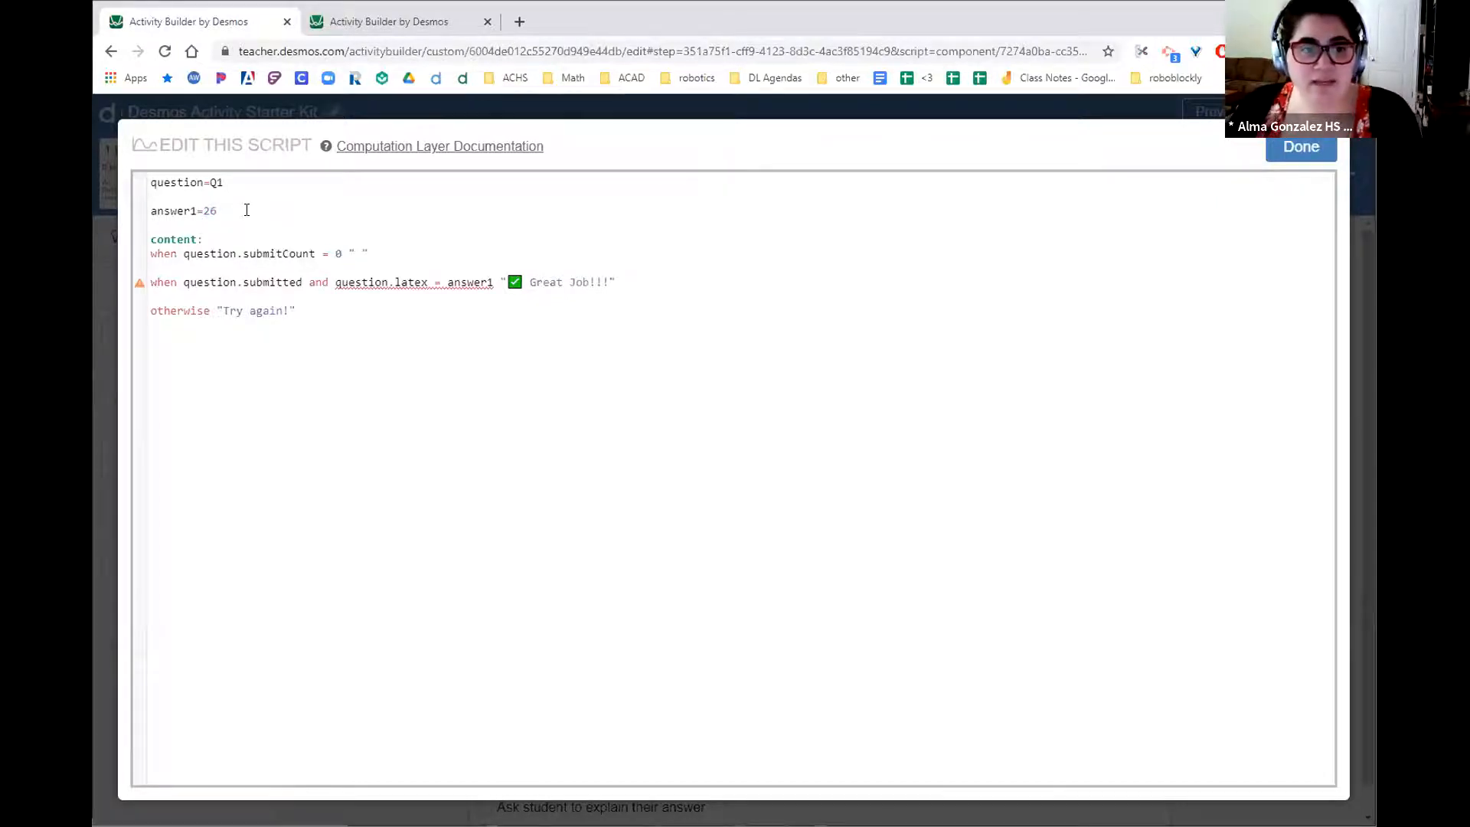
pyautogui.click(248, 210)
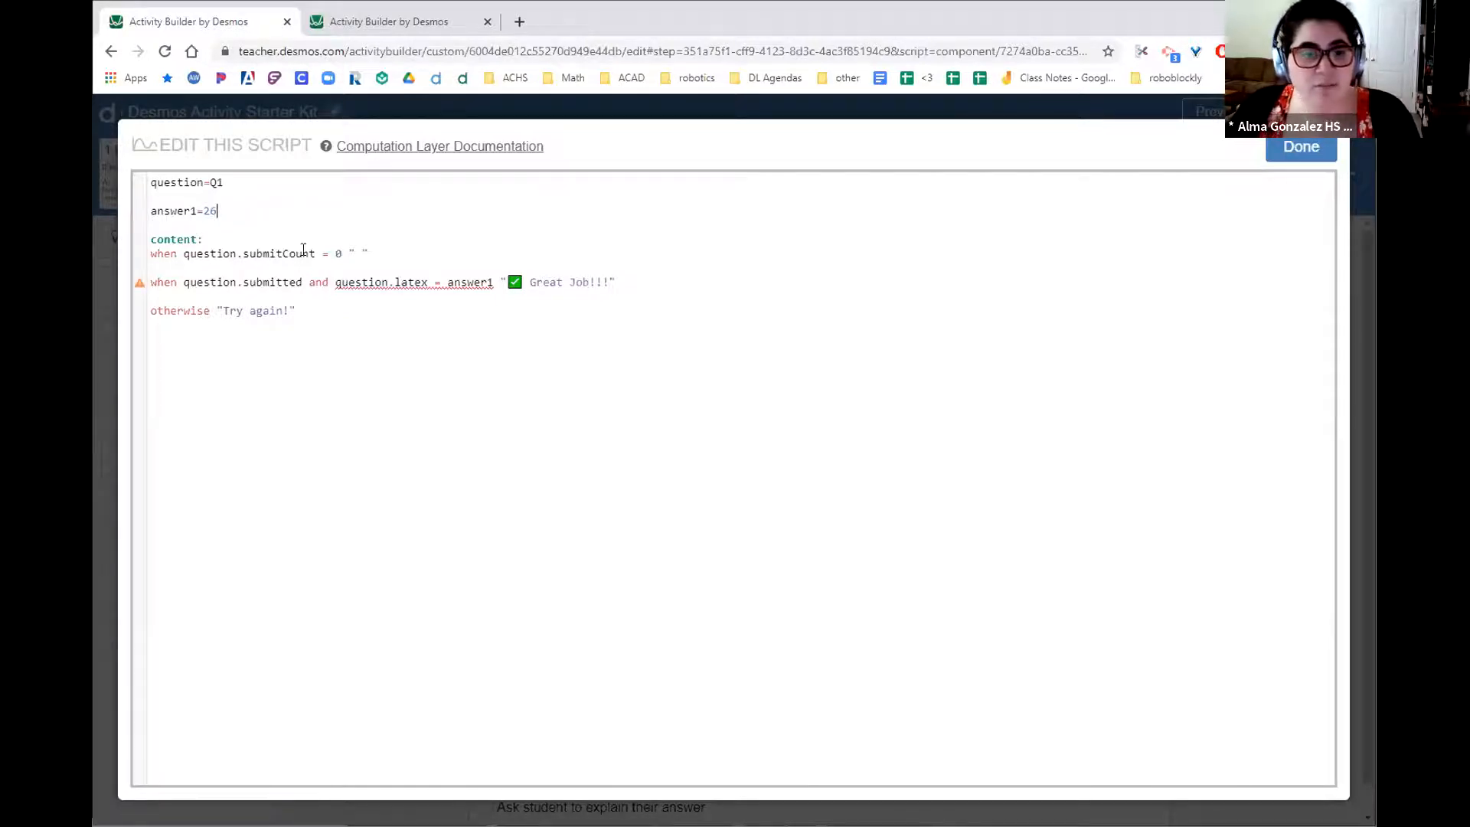
pyautogui.doubleClick(392, 282)
pyautogui.press('BackSpace')
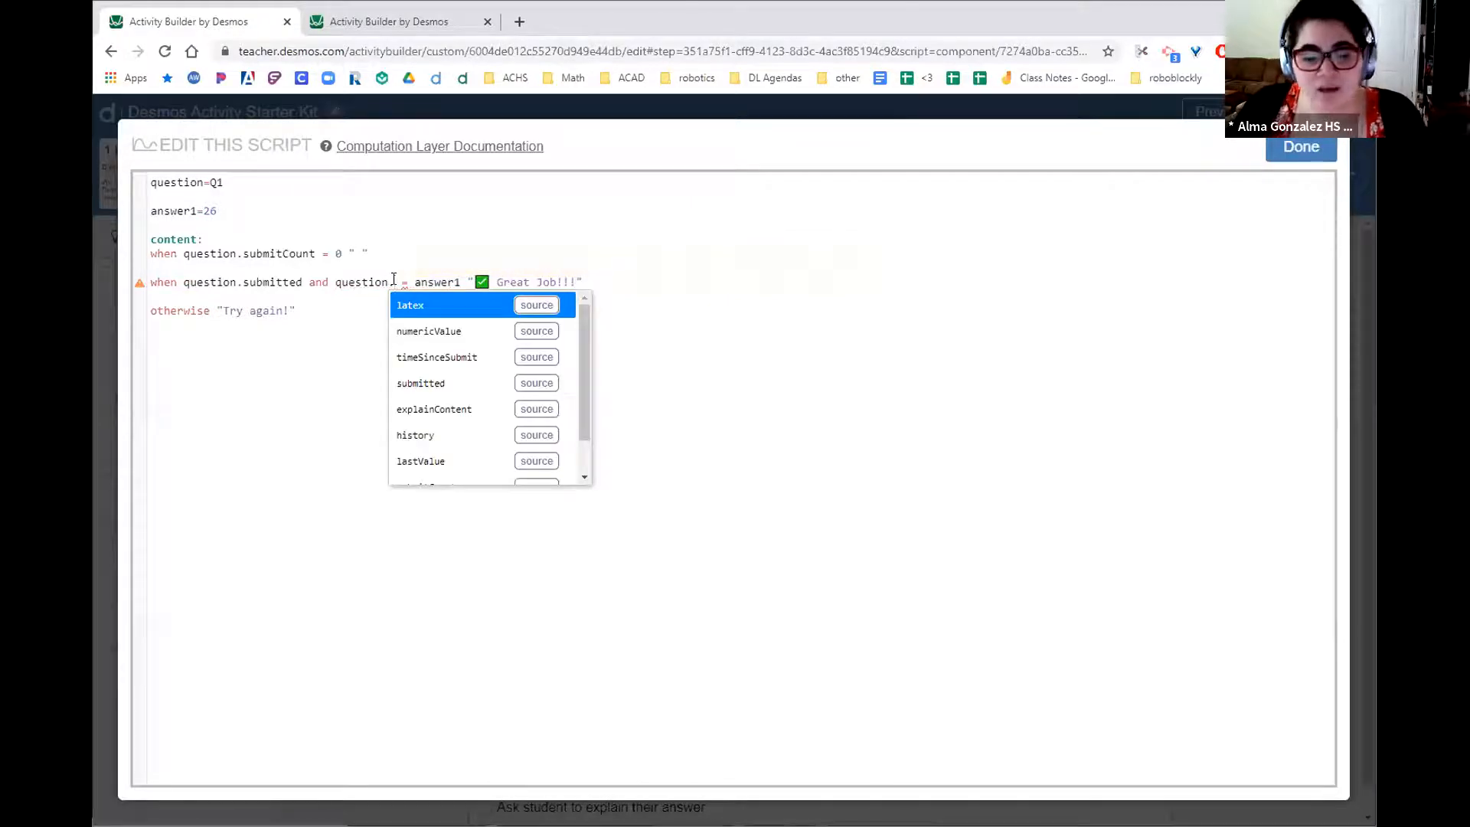
pyautogui.press('BackSpace')
# - Put the backticks back around 26, restore question.latex in the comparison with answer1, and save the script
pyautogui.click(219, 200)
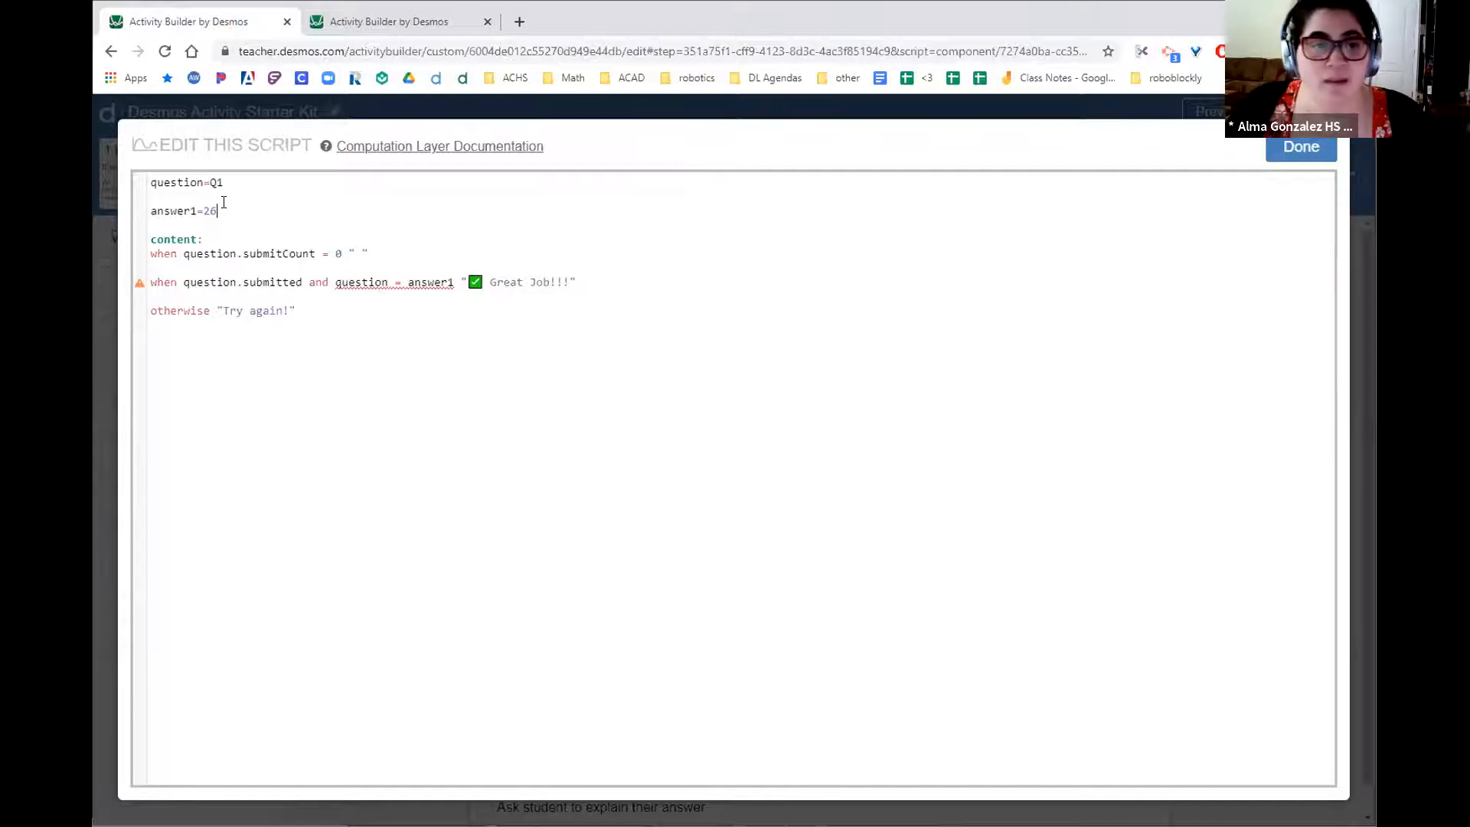
pyautogui.click(205, 208)
pyautogui.write('`')
pyautogui.press('End')
pyautogui.write('`')
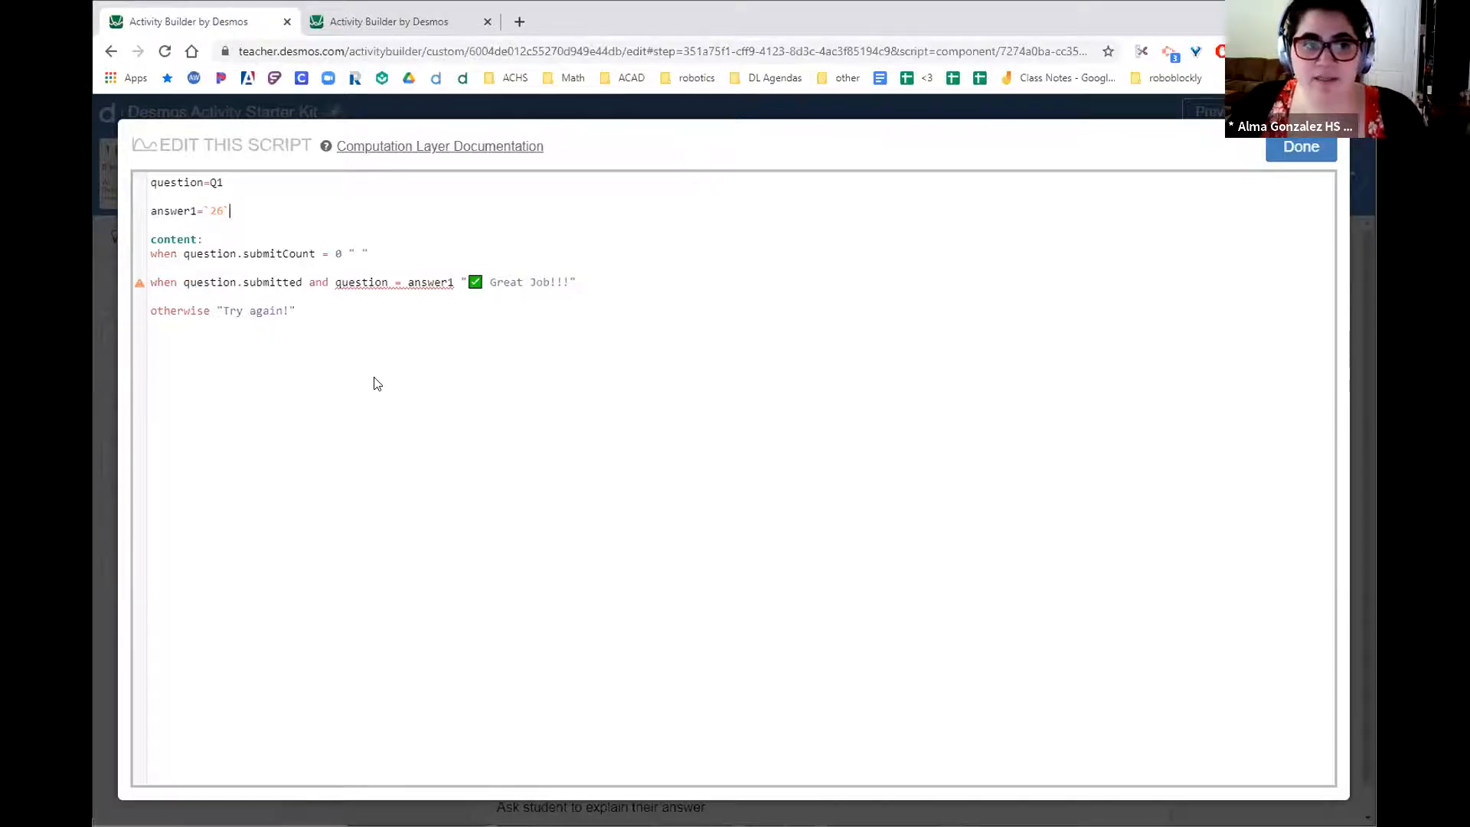
pyautogui.doubleClick(218, 210)
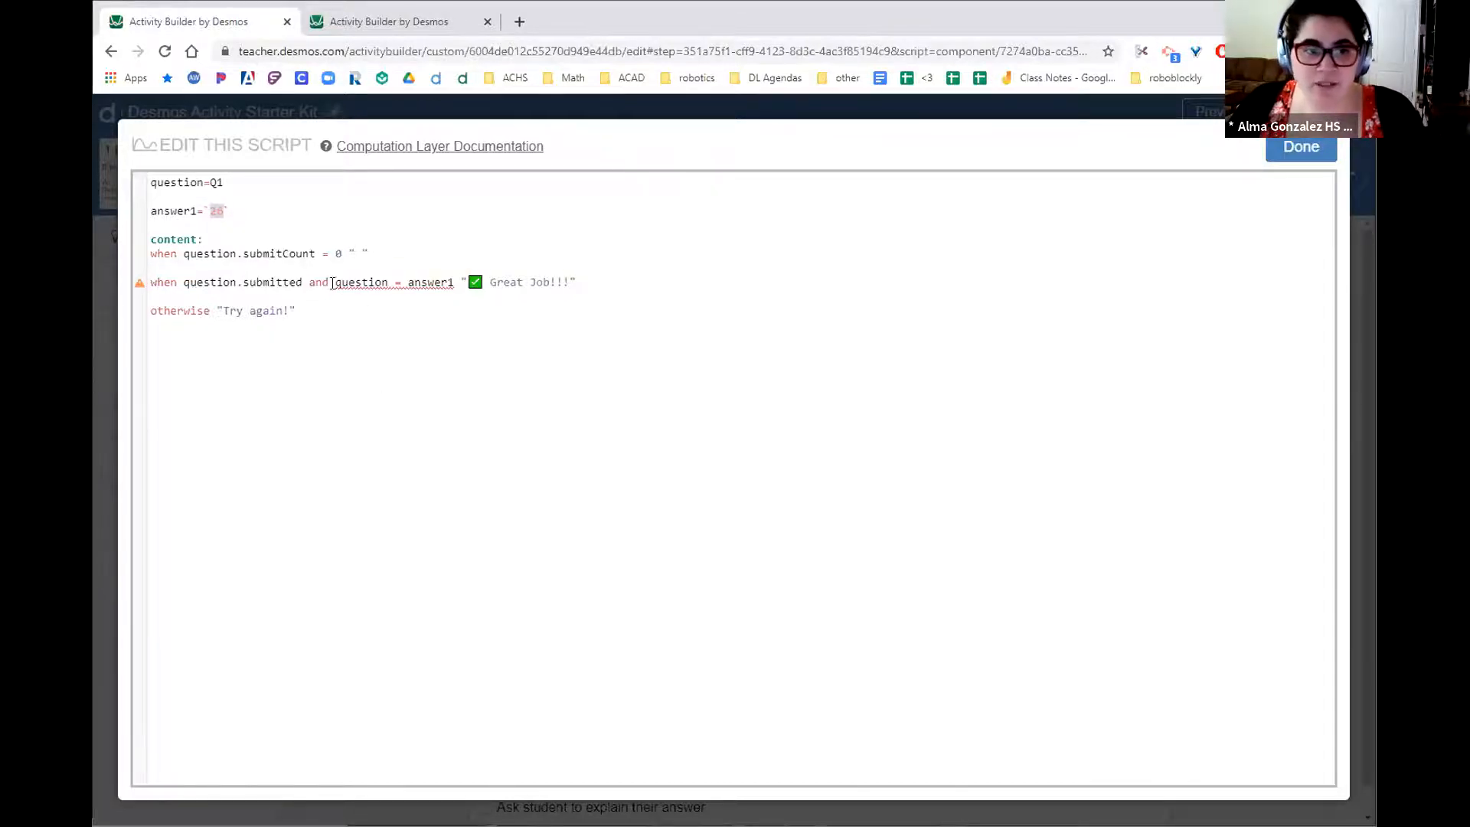
pyautogui.click(389, 282)
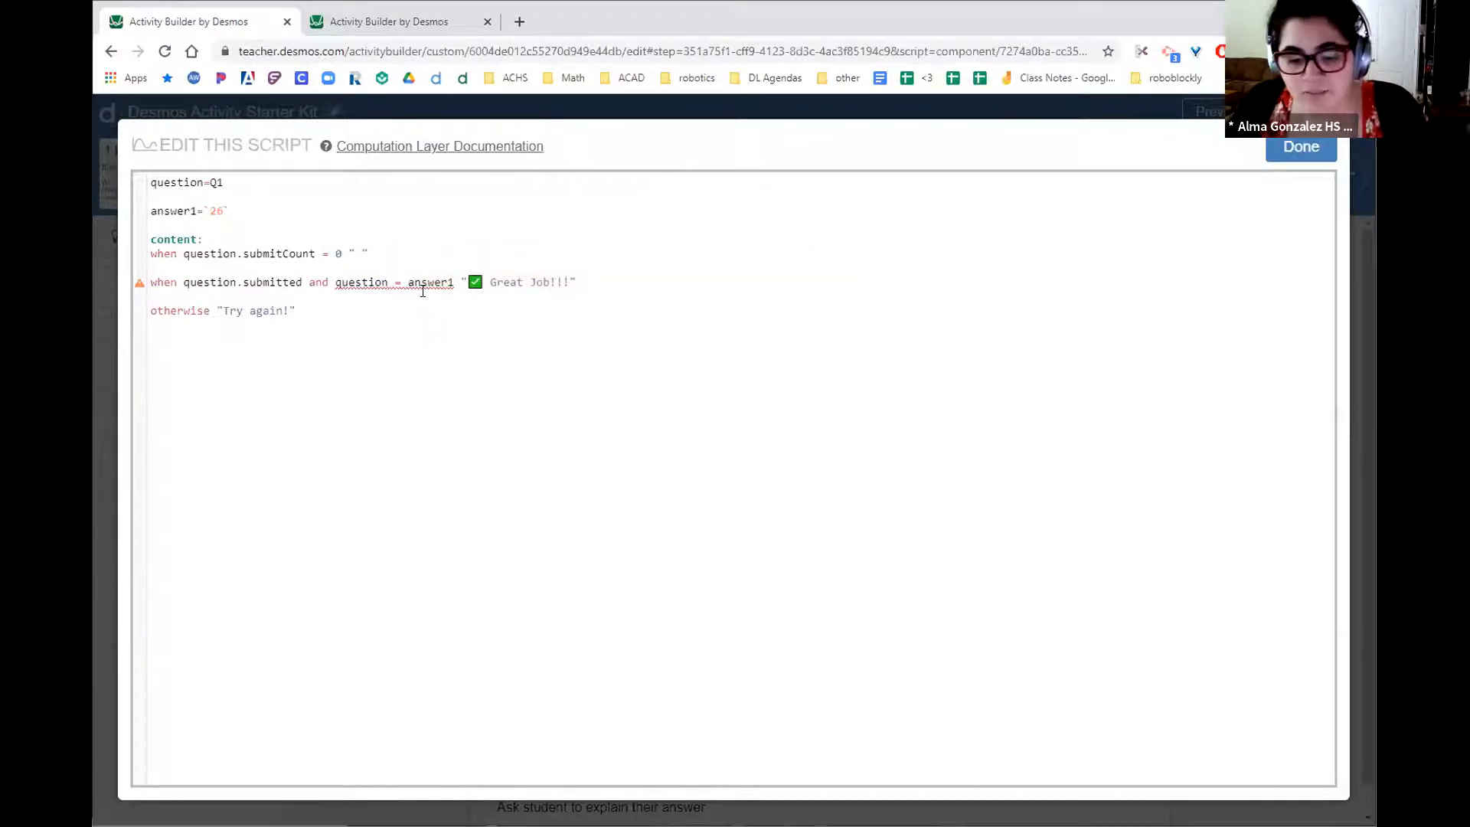
pyautogui.write('.')
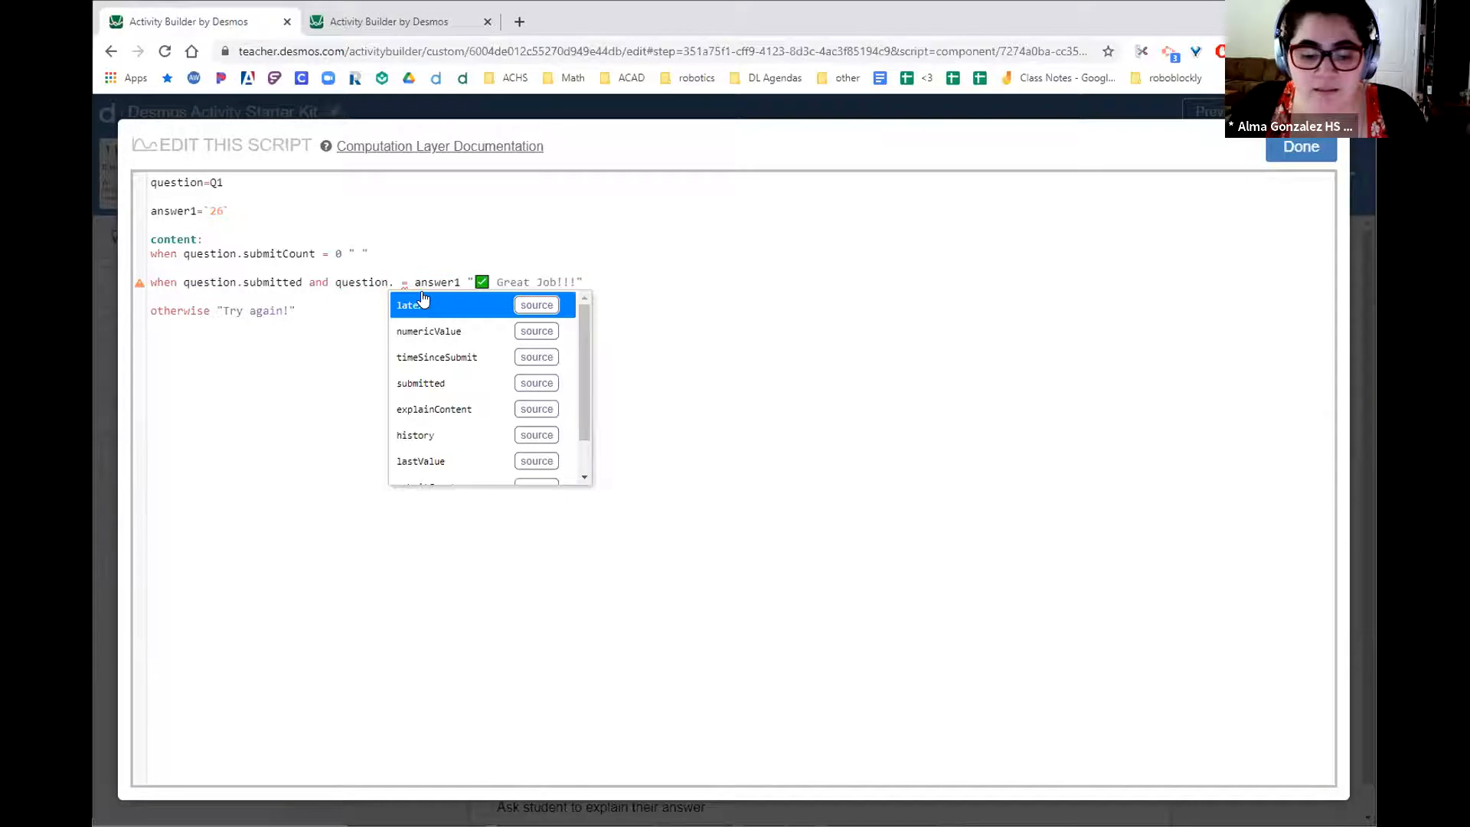
pyautogui.write('latex')
pyautogui.click(684, 274)
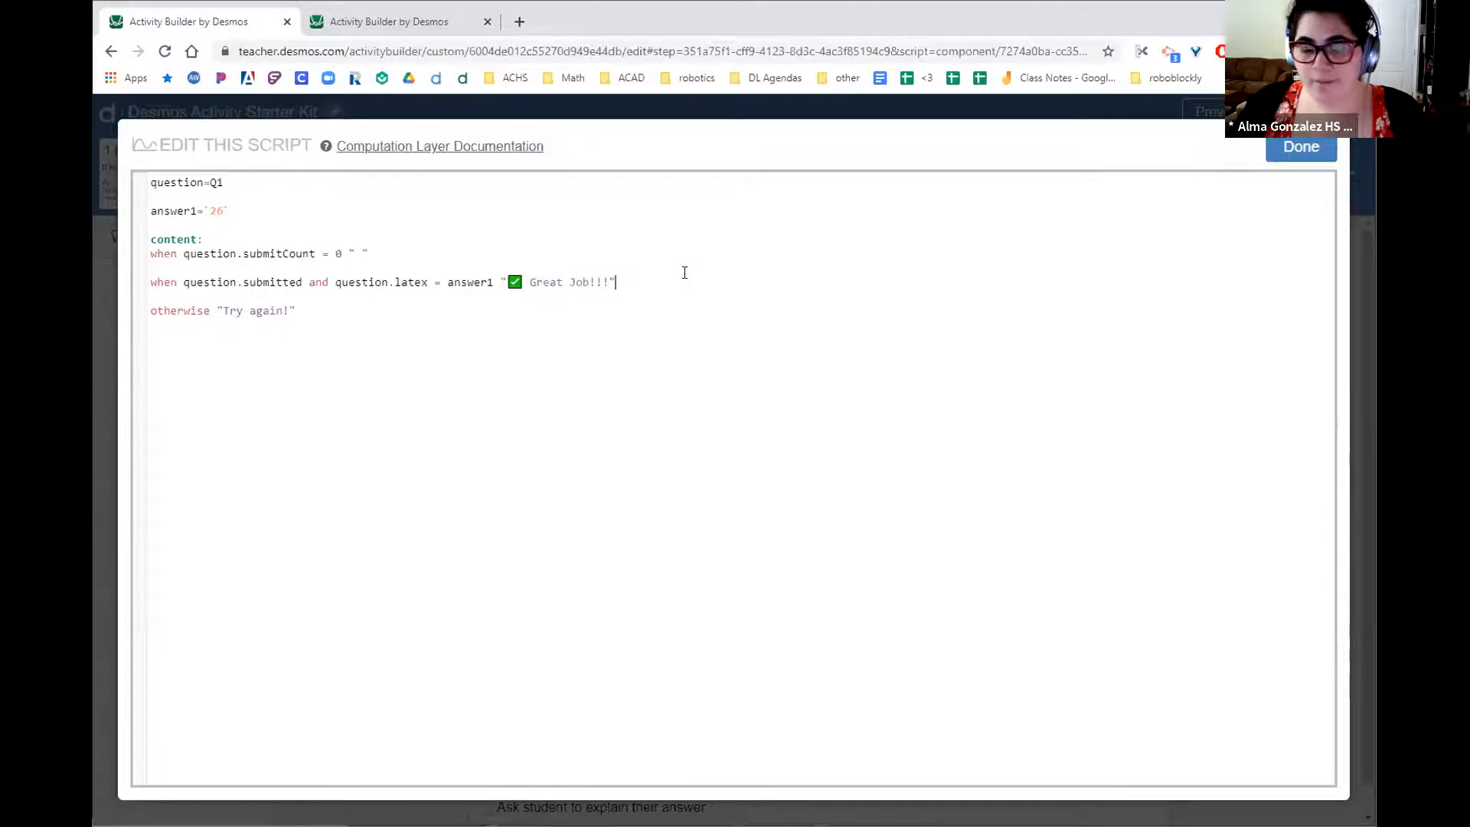
pyautogui.click(1298, 152)
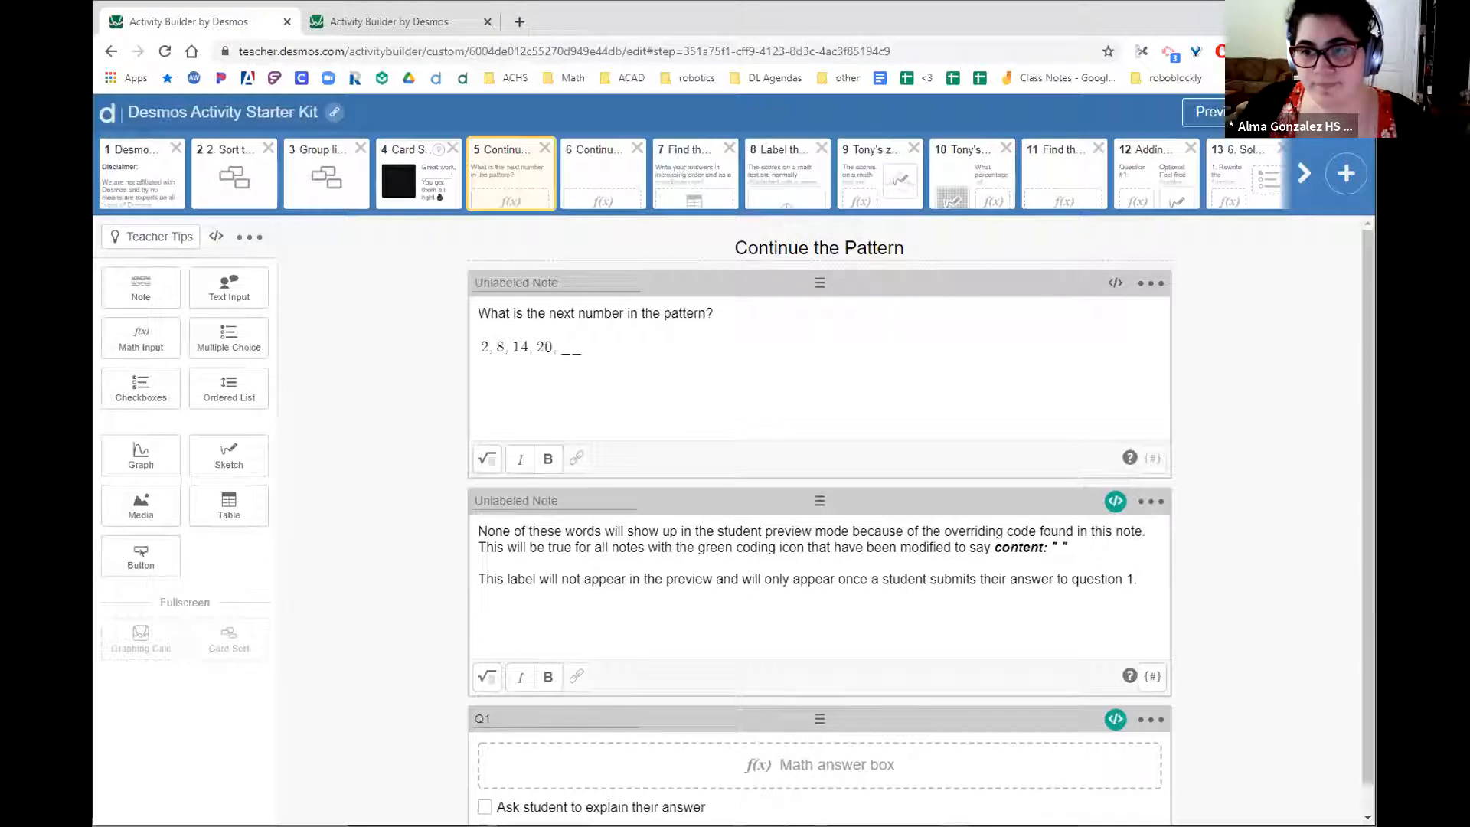
# - Open the MM12 / Chapter 14 / The Unit Circle (Combined) activity and create an editable copy of it
pyautogui.click(637, 49)
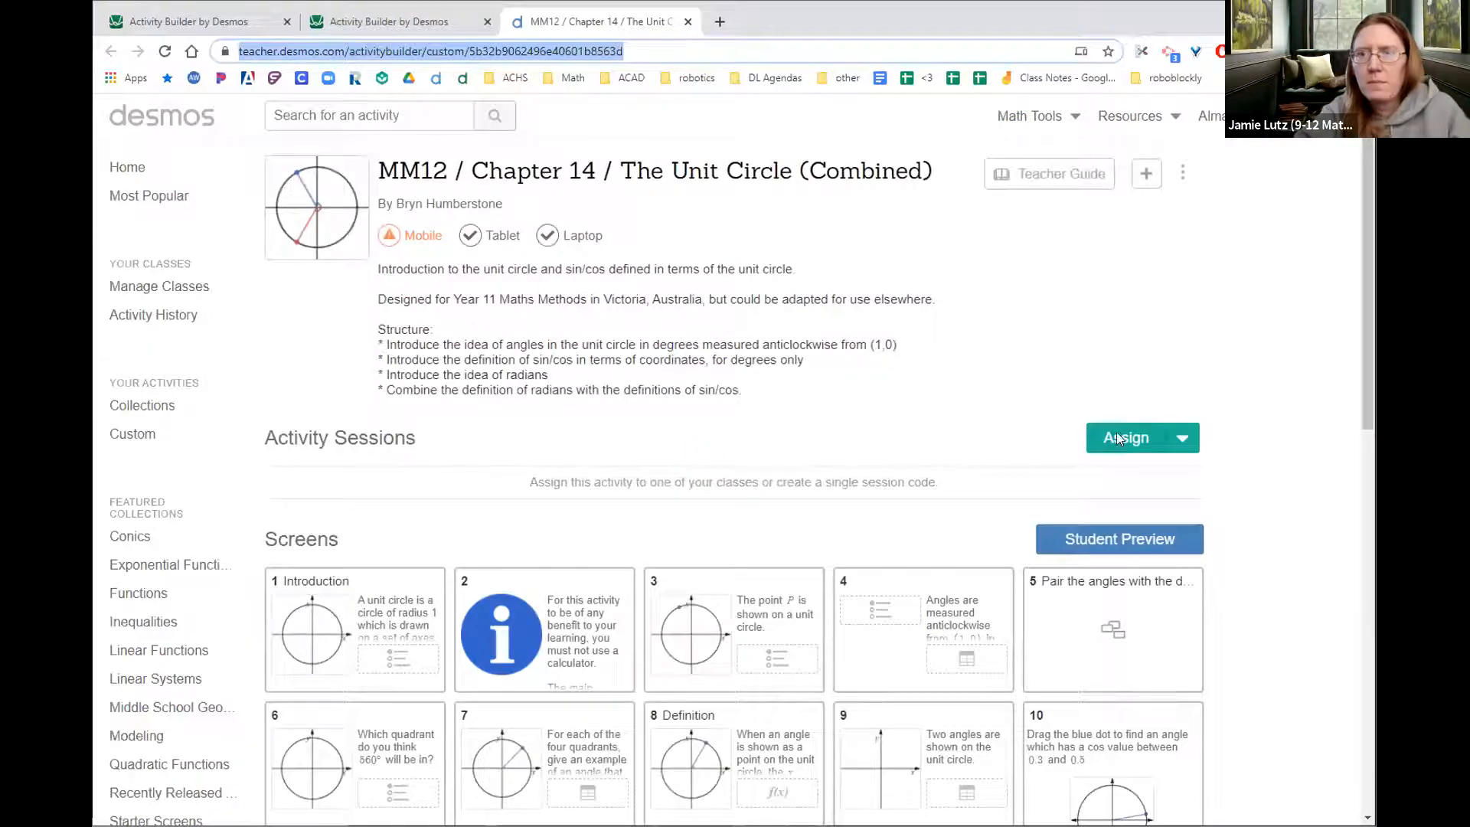
pyautogui.click(1184, 174)
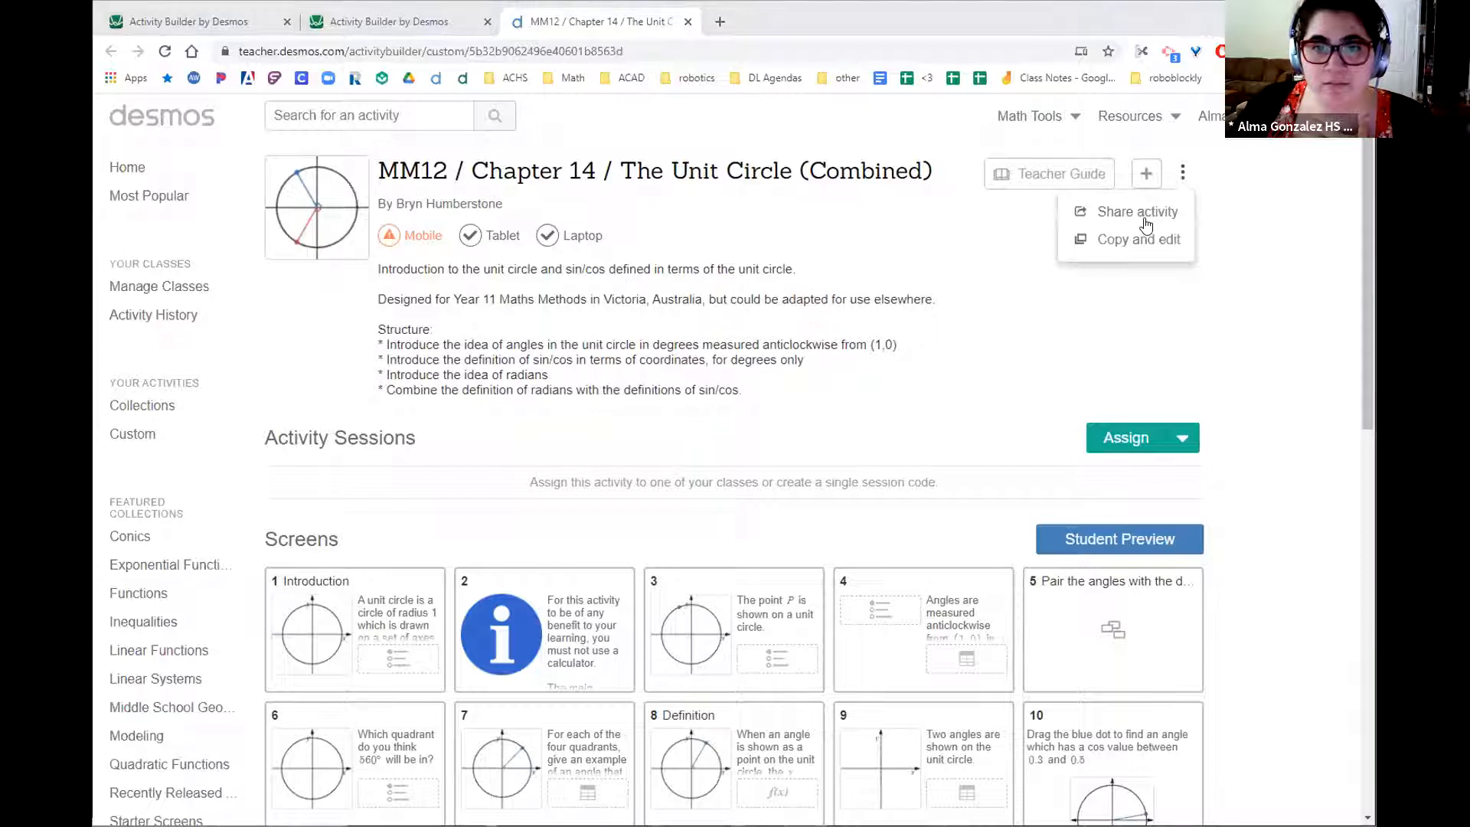
pyautogui.click(1099, 238)
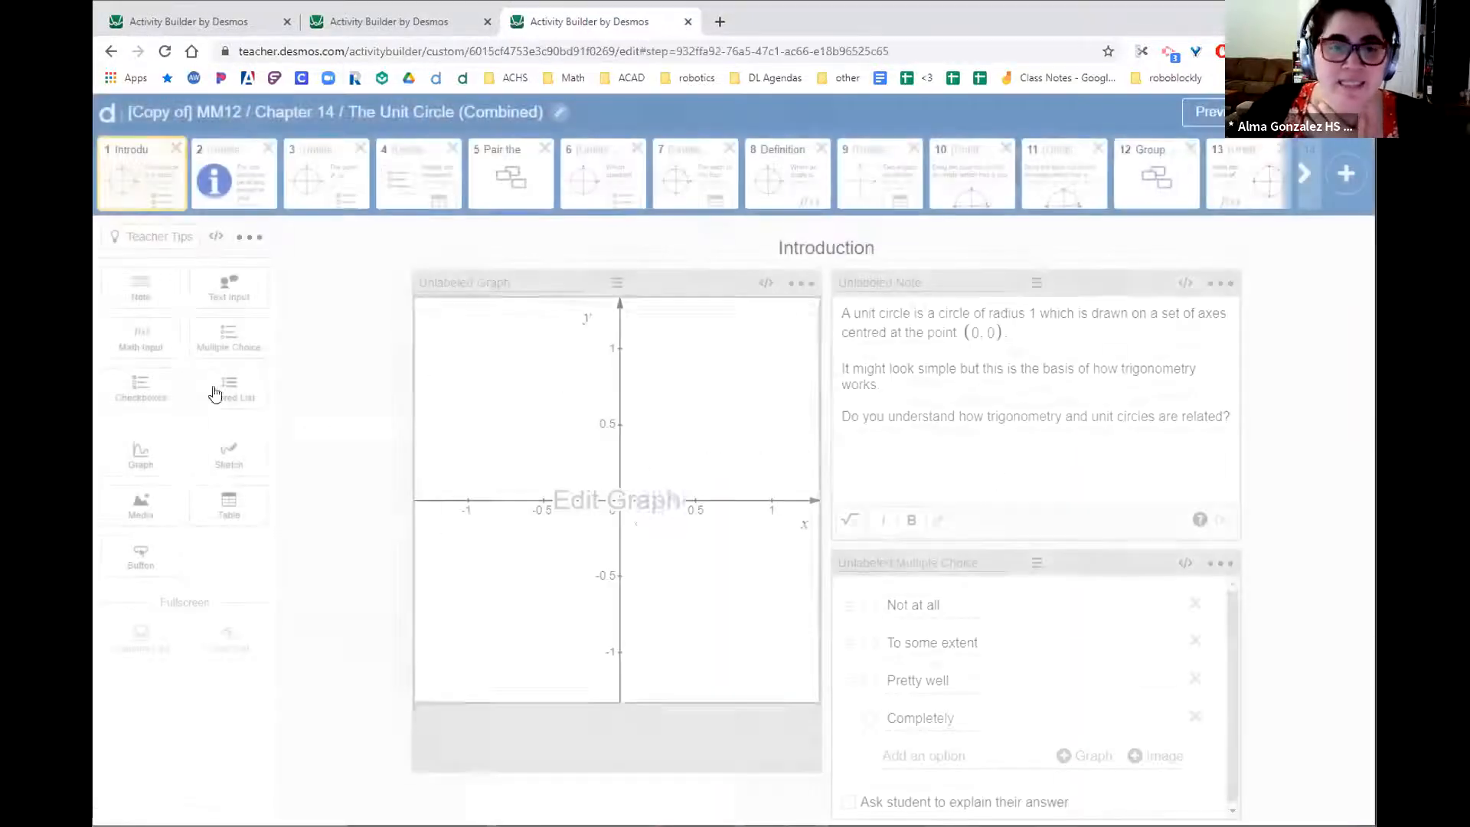
# - Review the copied activity's title and its description line about the intended audience in the activity details, and save the details
pyautogui.click(289, 111)
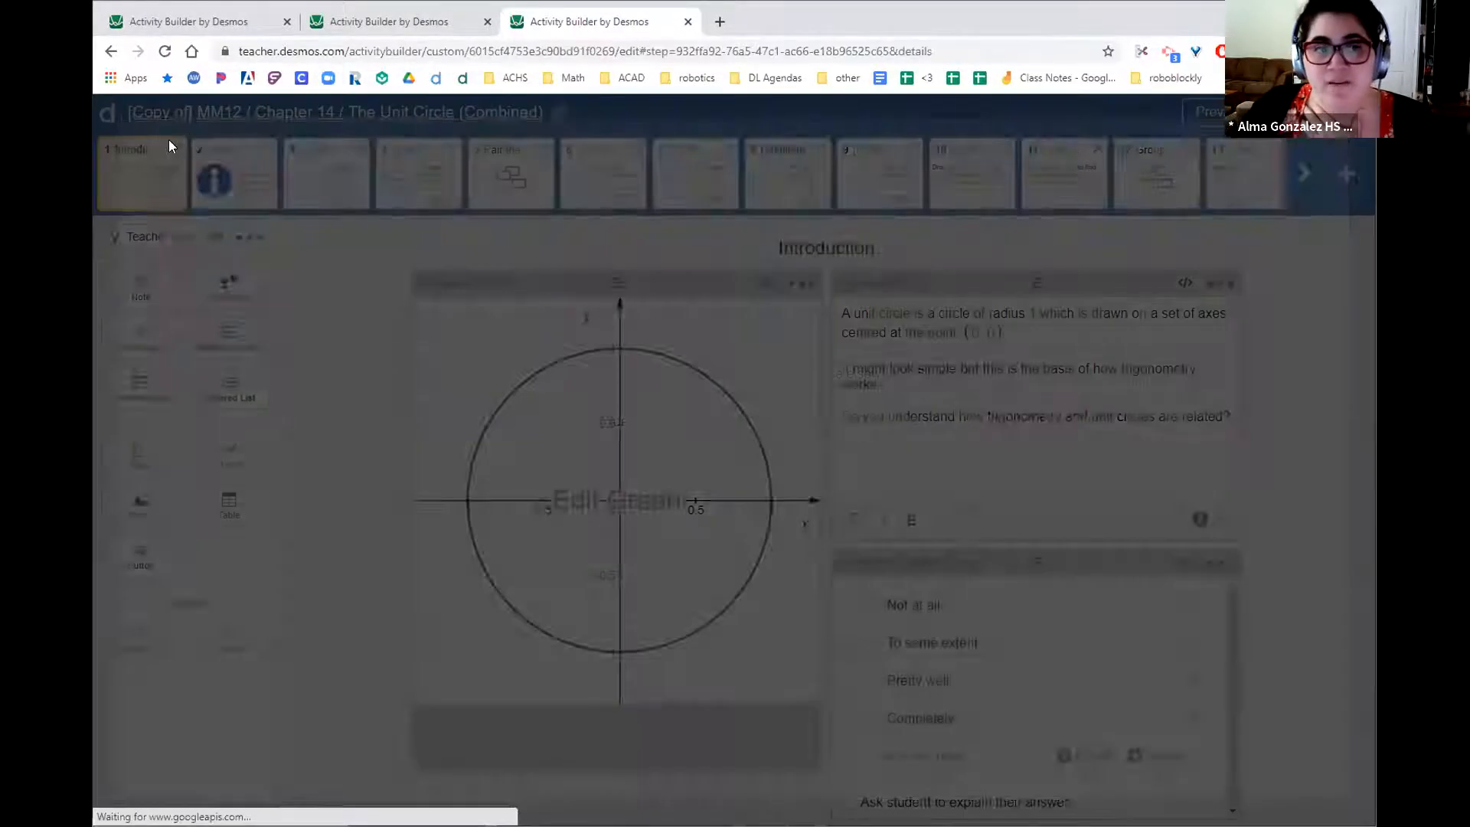
pyautogui.moveTo(415, 210); pyautogui.dragTo(316, 211)
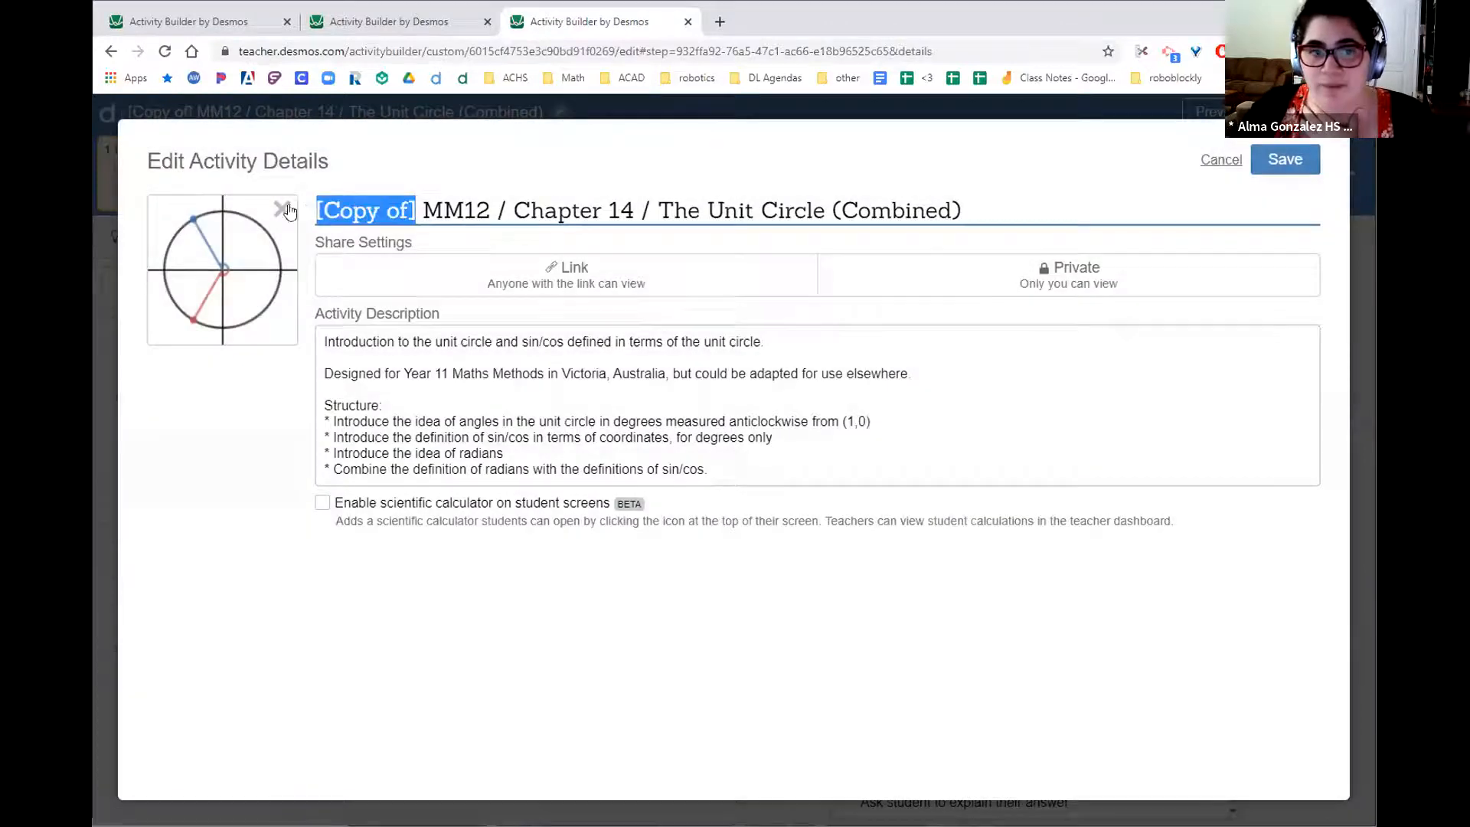
pyautogui.click(465, 206)
pyautogui.click(571, 207)
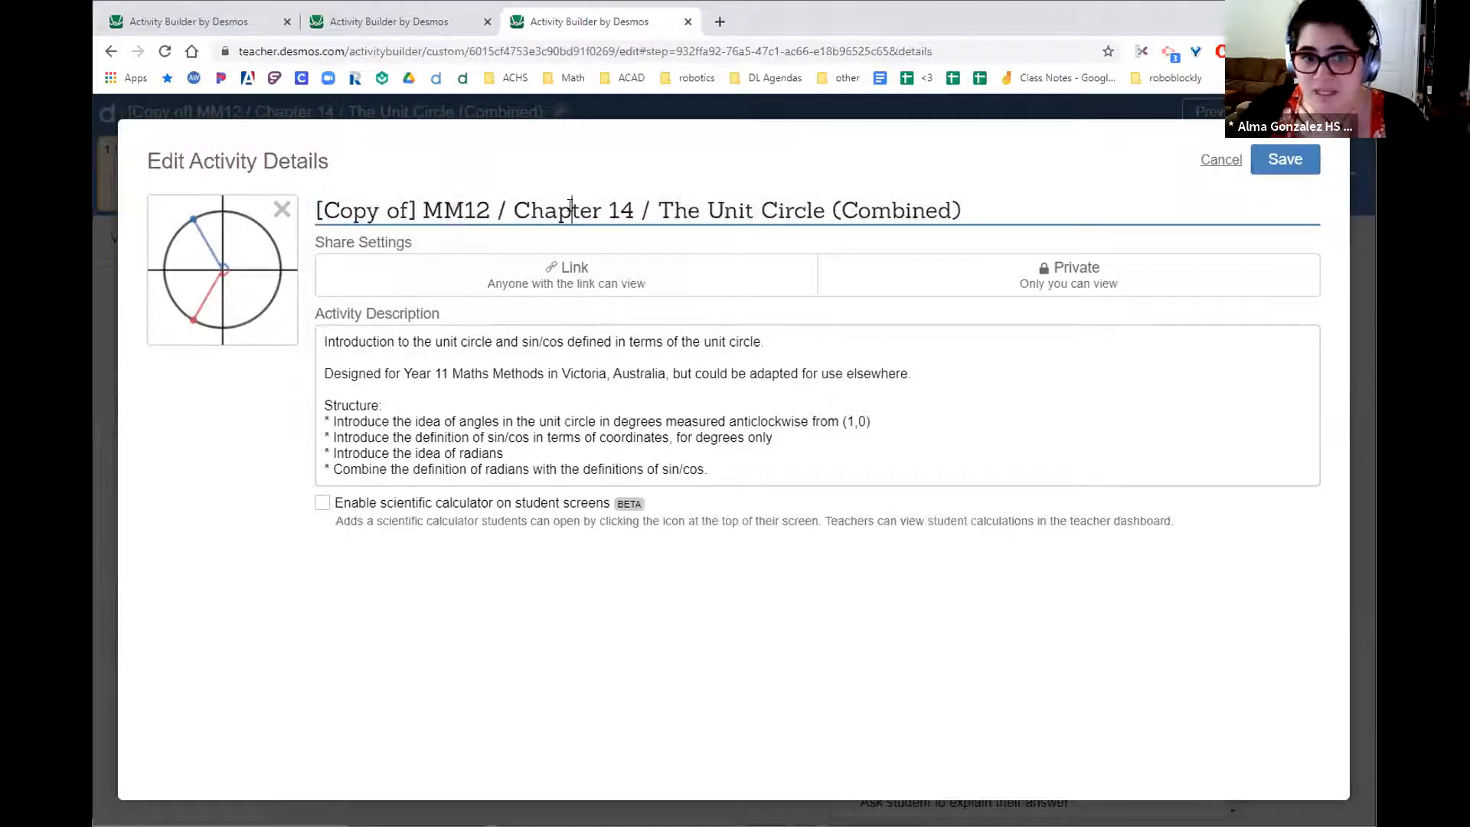
pyautogui.moveTo(632, 204); pyautogui.dragTo(427, 205)
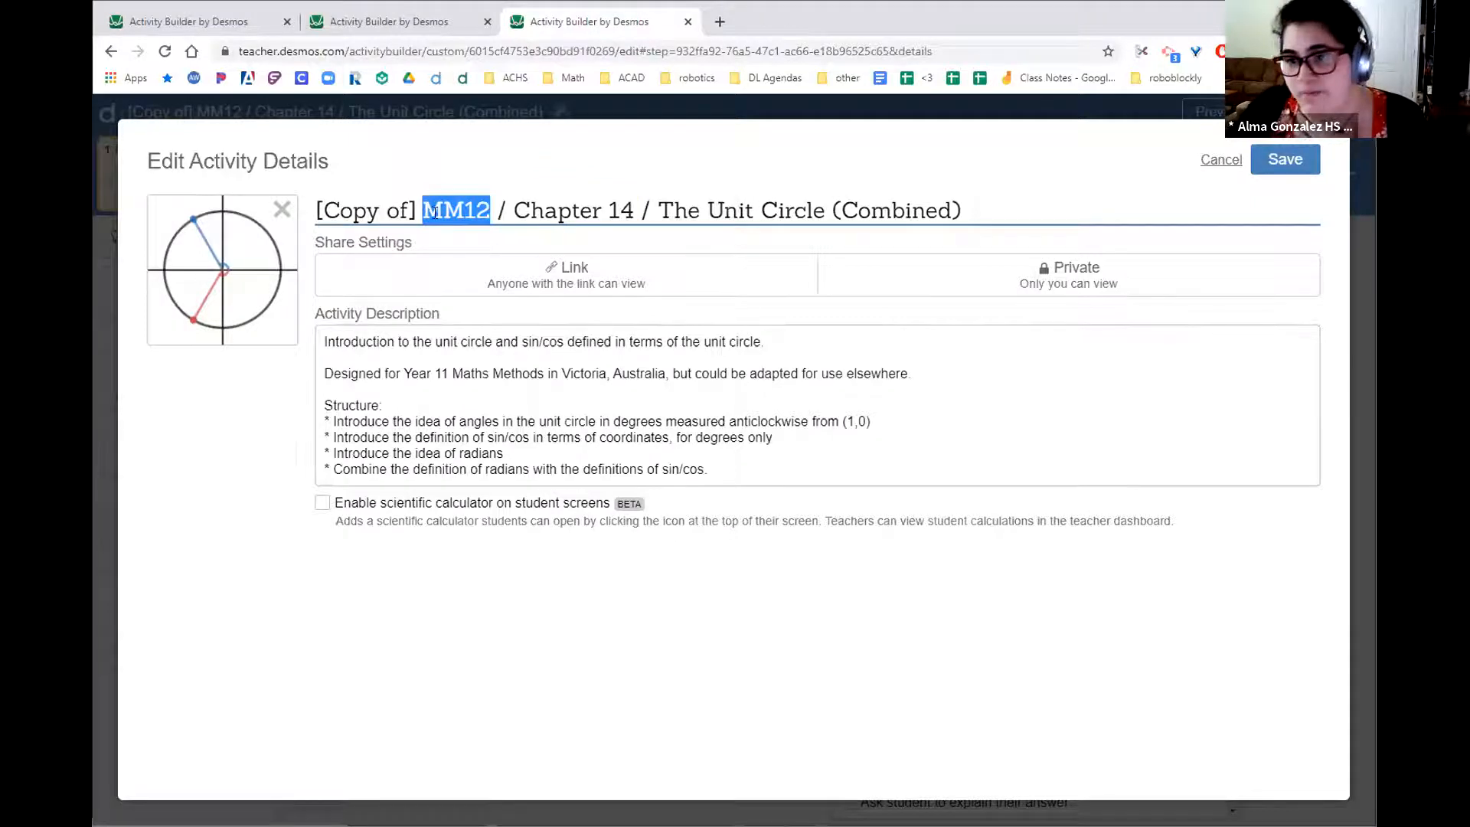
pyautogui.click(466, 383)
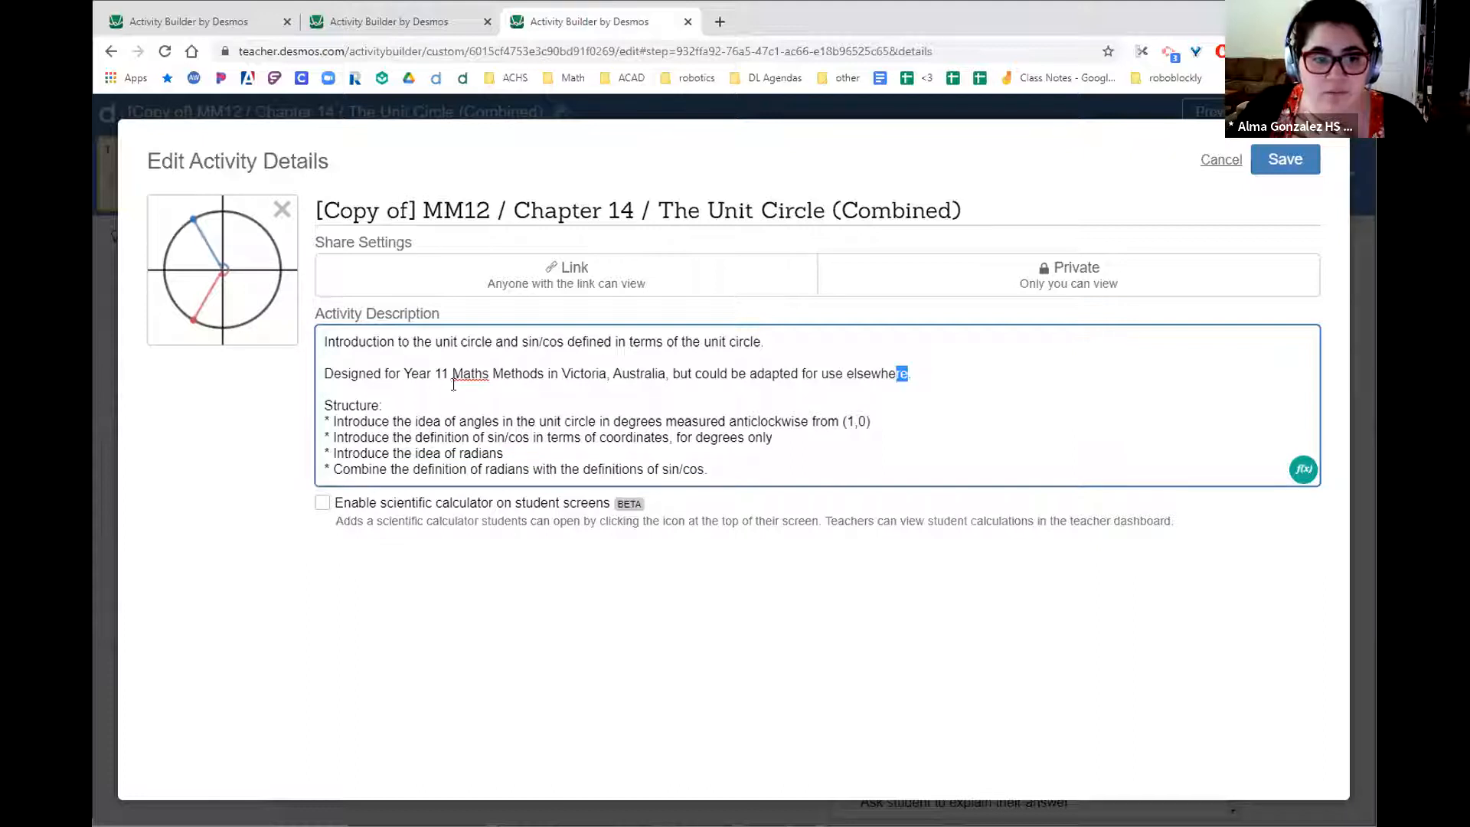
pyautogui.click(366, 373)
pyautogui.moveTo(448, 373); pyautogui.dragTo(326, 374)
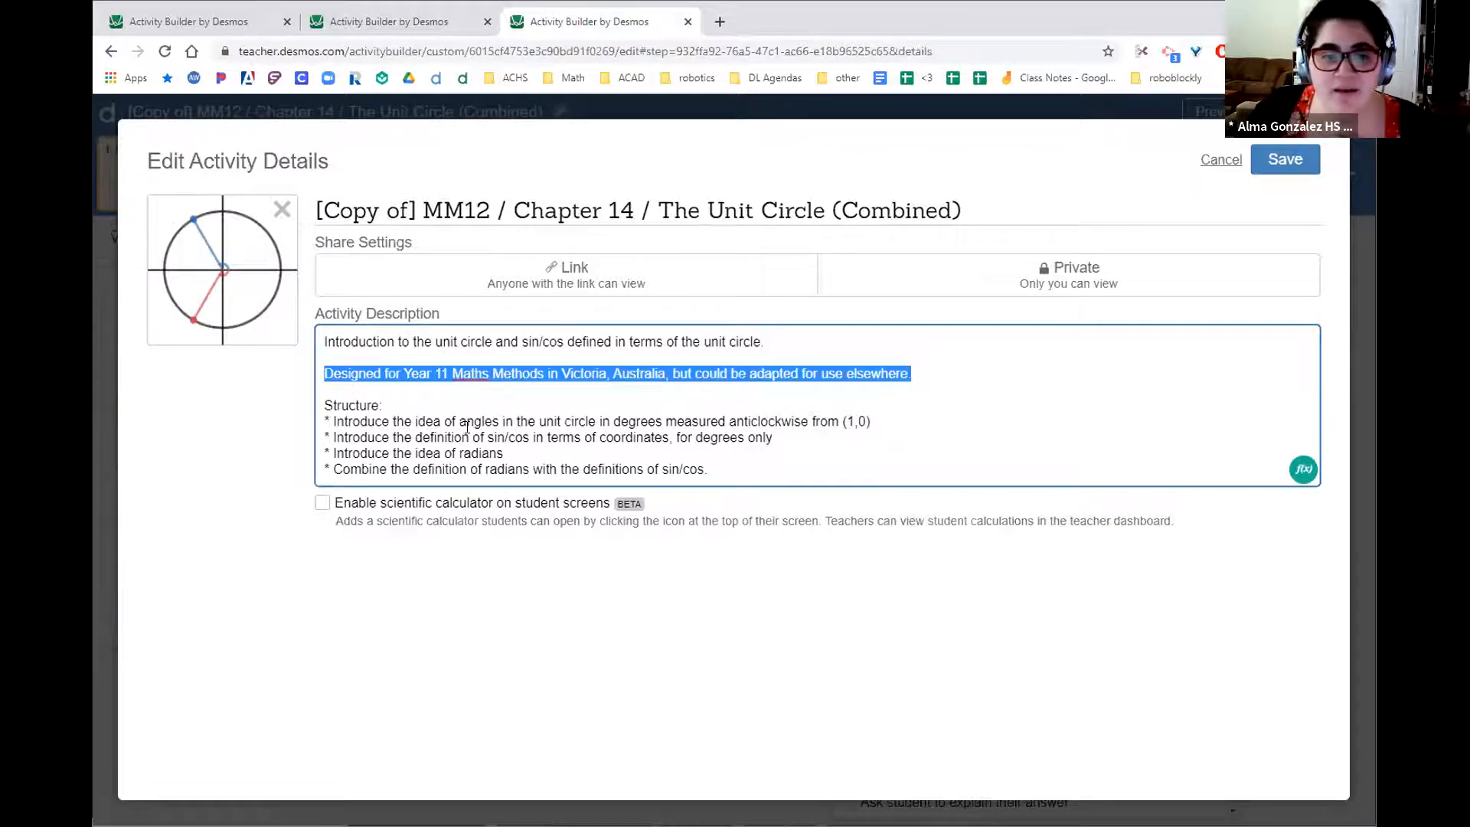
pyautogui.click(1274, 162)
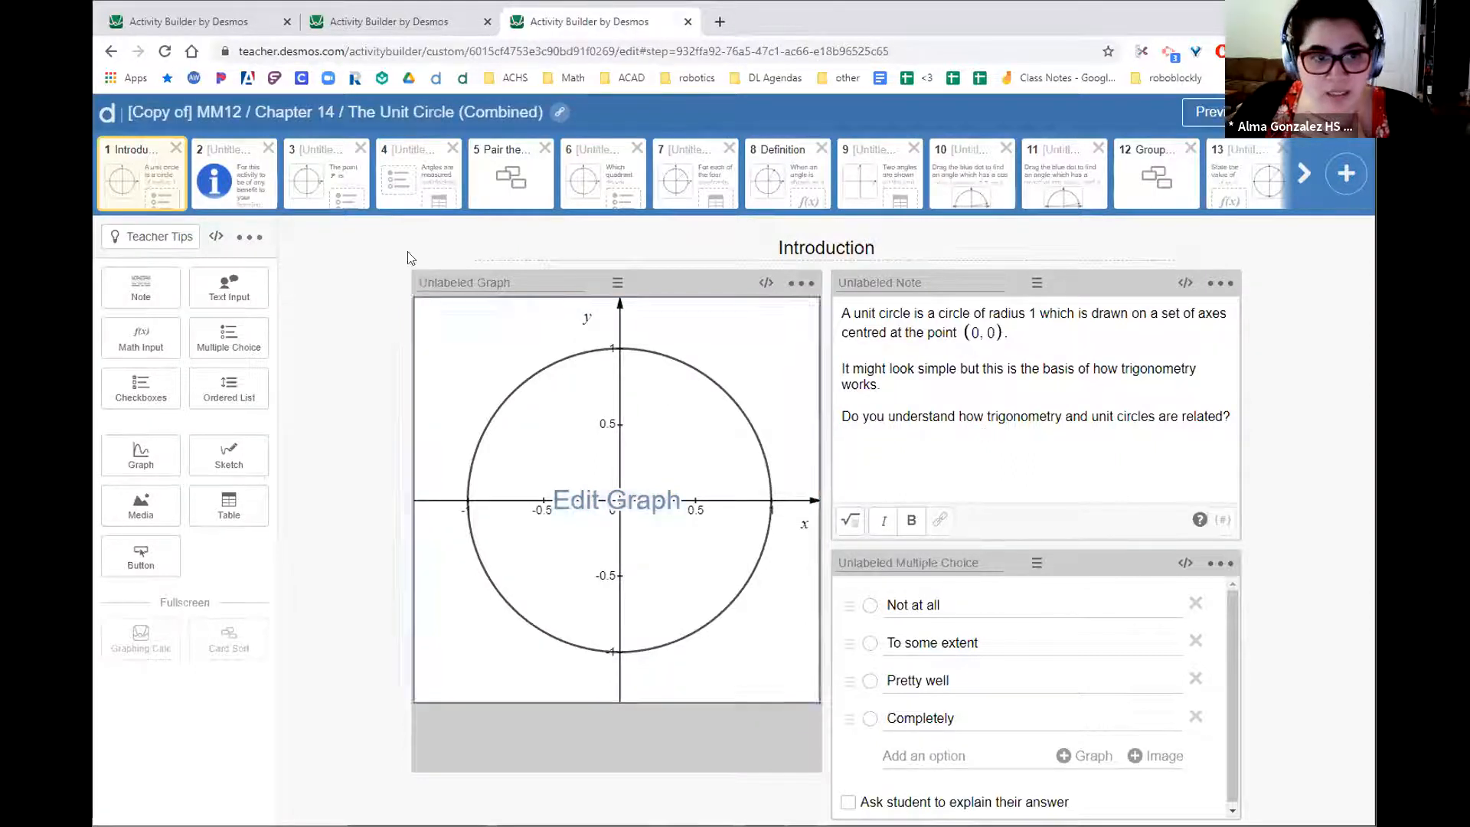
# - Preview screen 3 as a student and try each coordinate choice for point P to check the answer marking
pyautogui.click(339, 182)
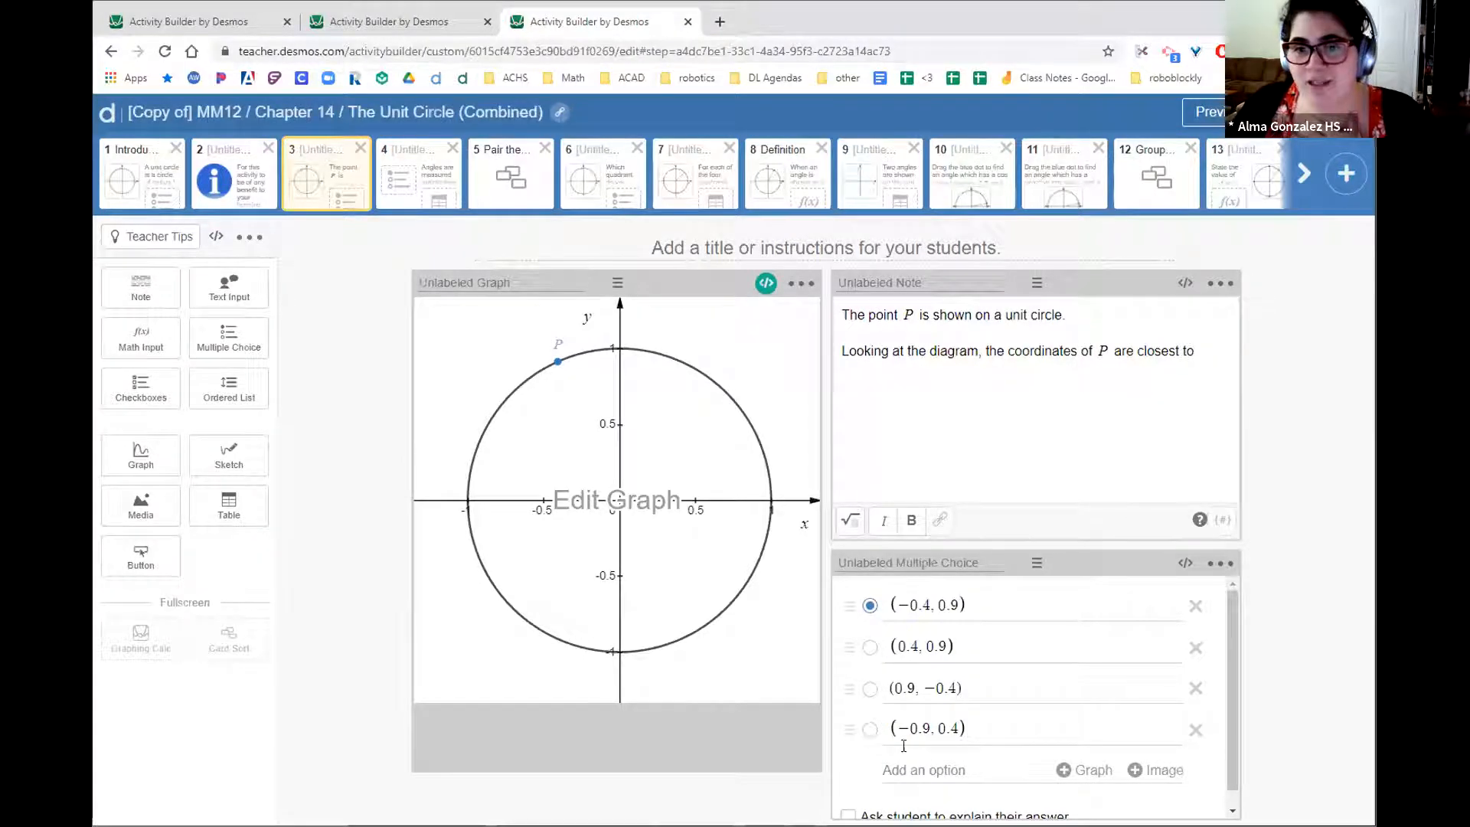
pyautogui.click(1198, 112)
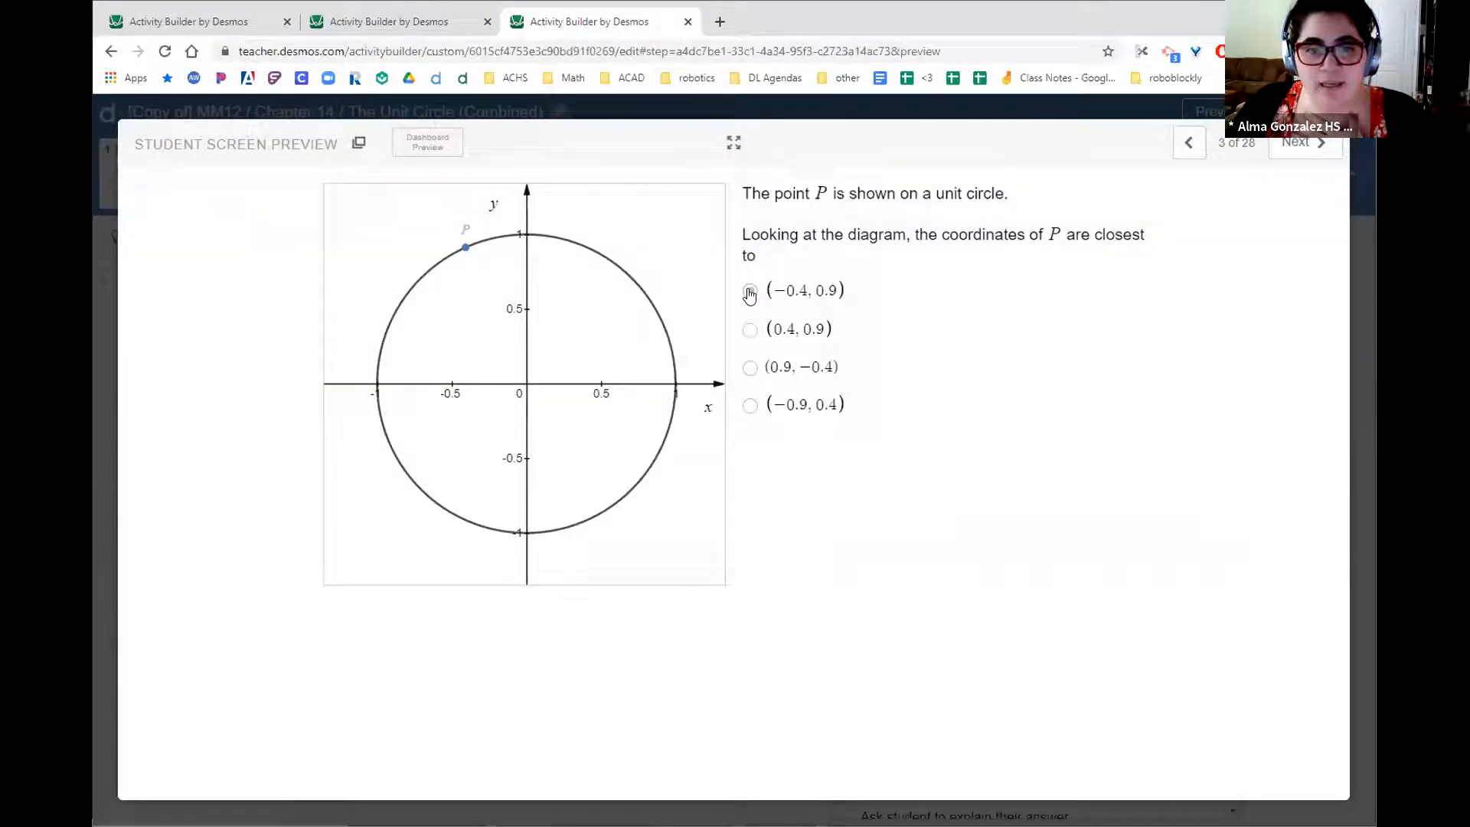
pyautogui.click(750, 291)
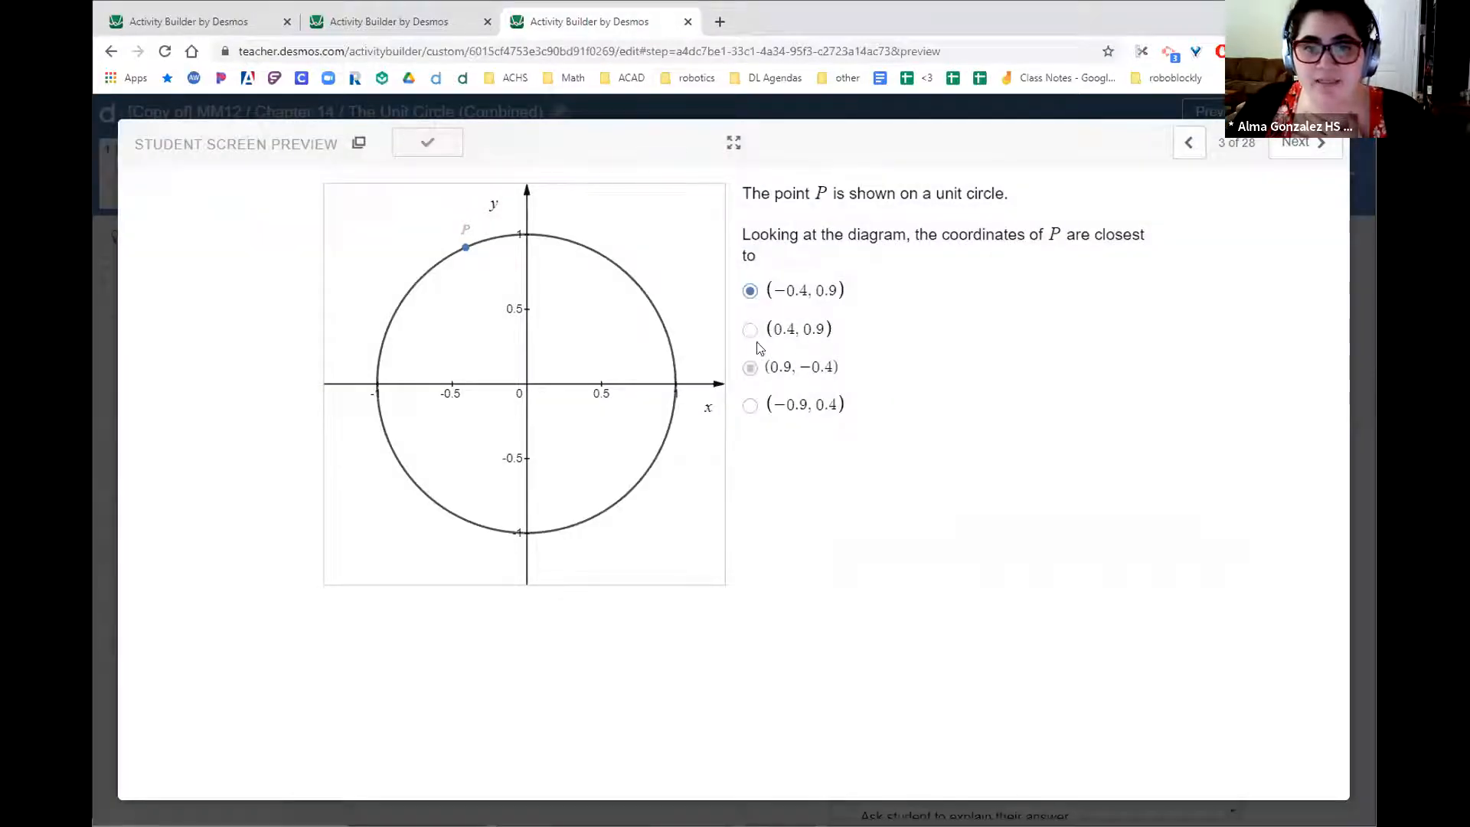
pyautogui.click(751, 331)
pyautogui.click(751, 372)
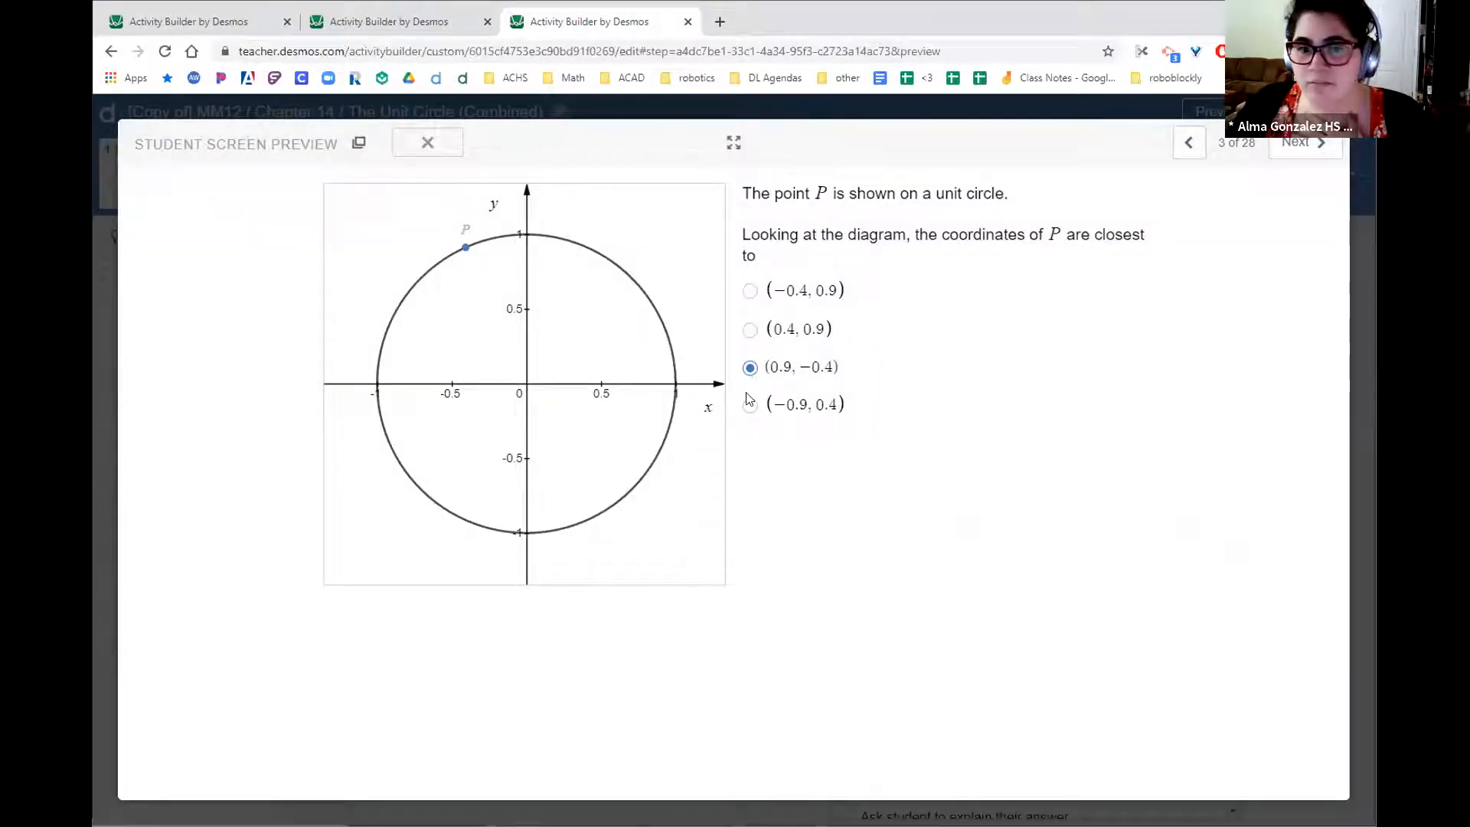
pyautogui.click(751, 406)
pyautogui.click(750, 370)
pyautogui.click(750, 292)
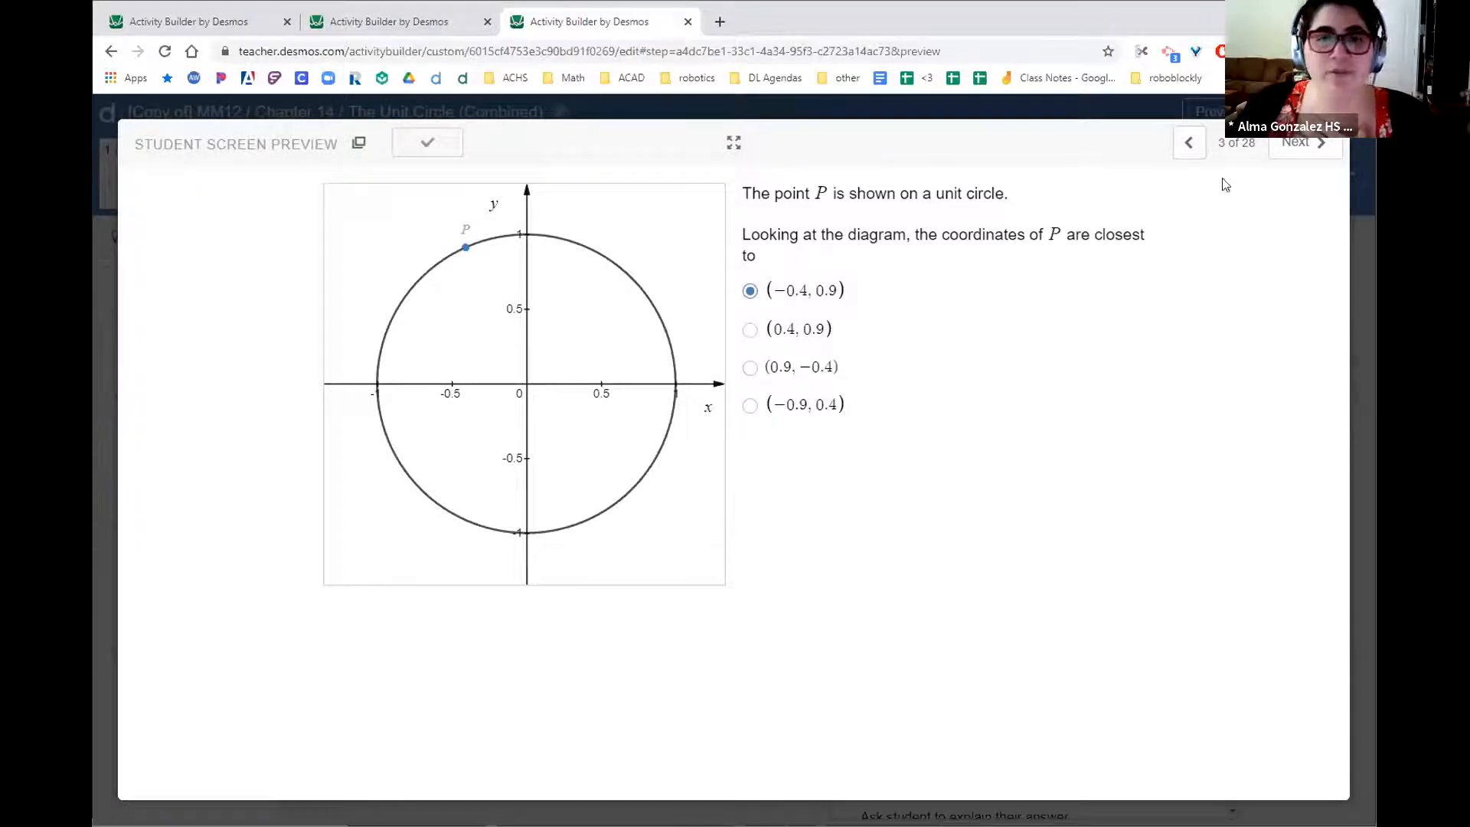
# - Return to the Desmos Activity Starter Kit and look through its example screens, including Find the x-intercepts, Adding Polynomials and Tony's Percentage
pyautogui.click(399, 24)
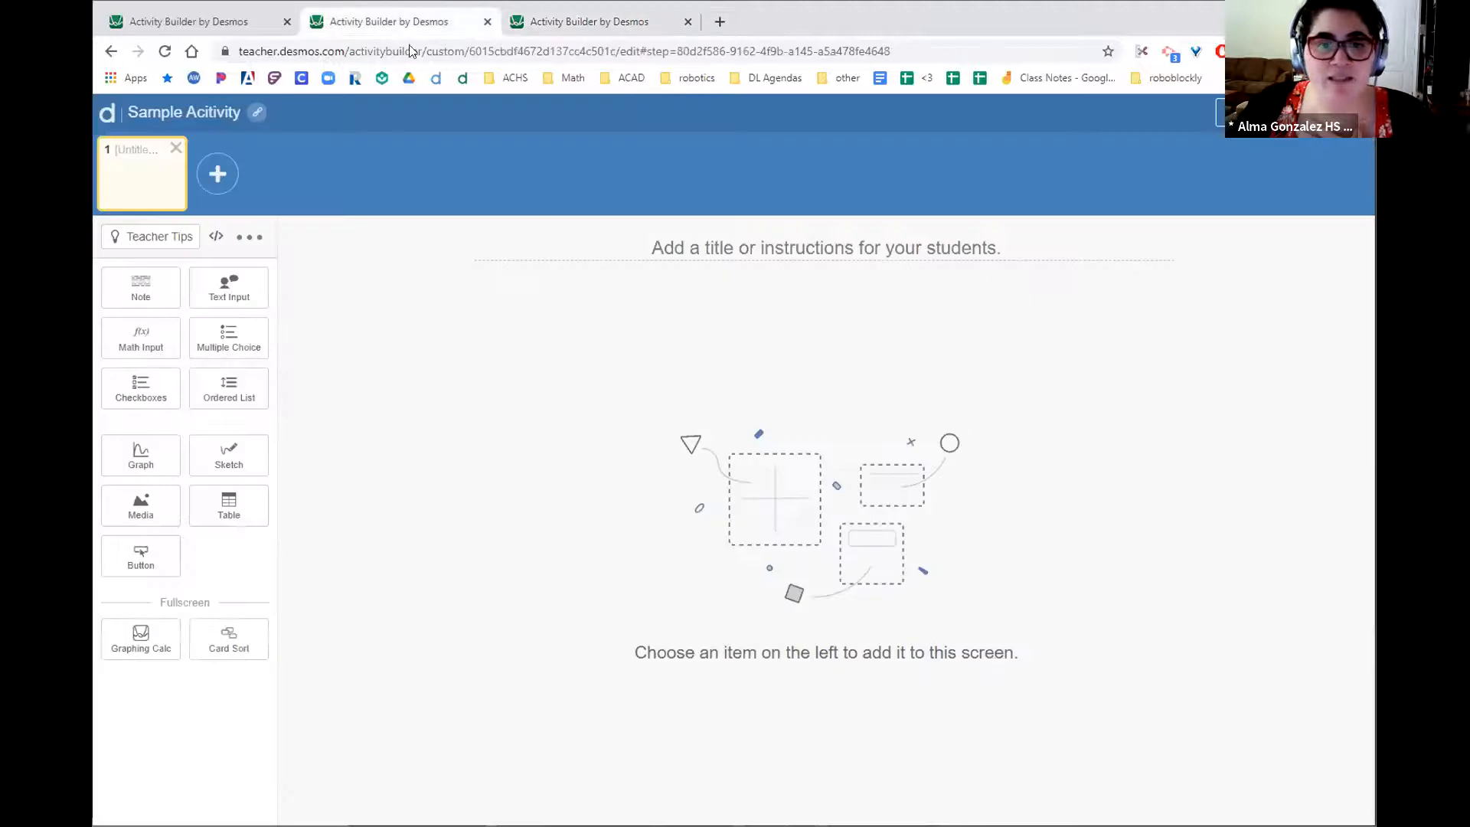
pyautogui.click(143, 22)
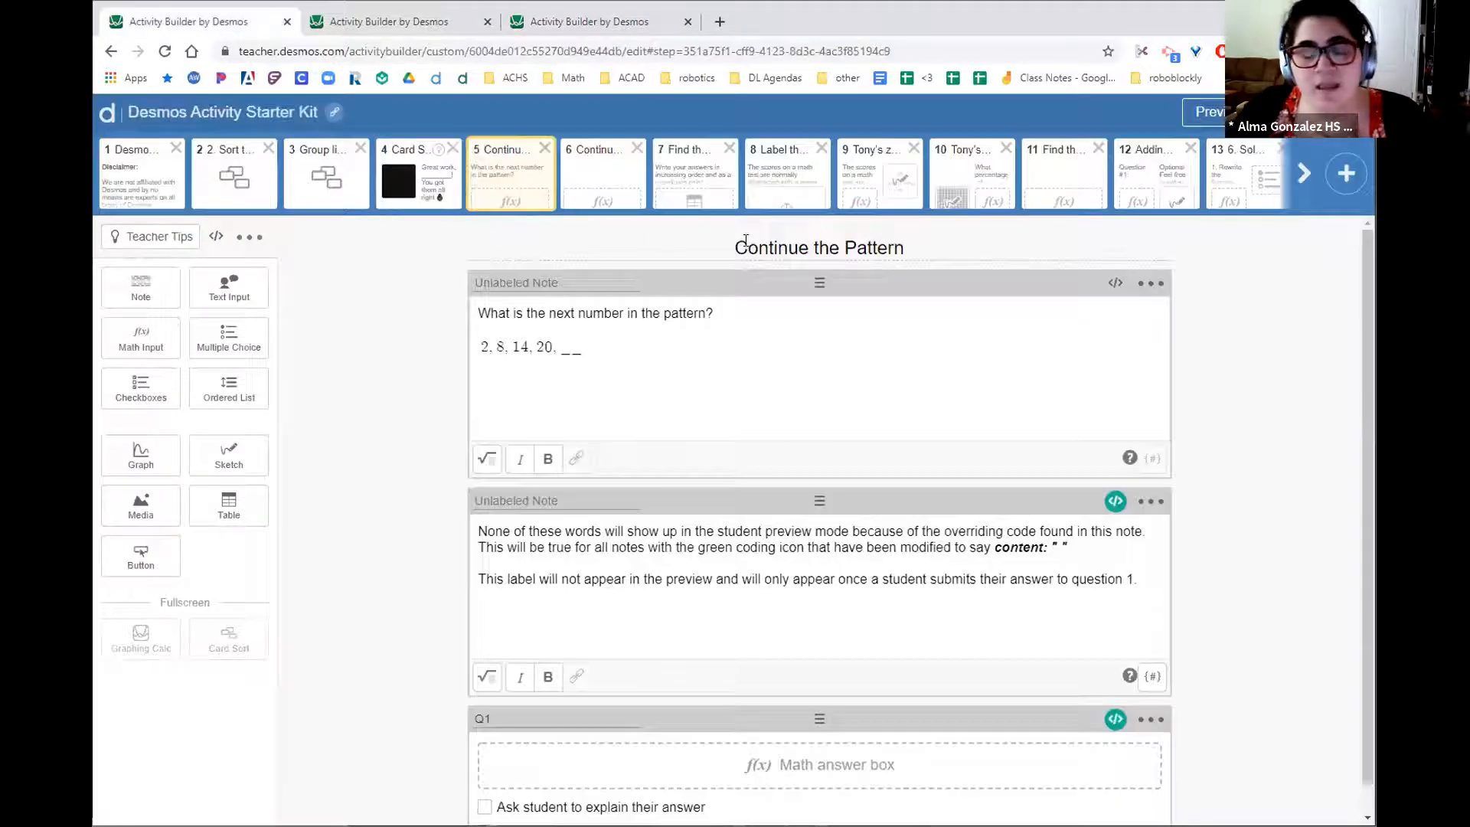
pyautogui.click(673, 180)
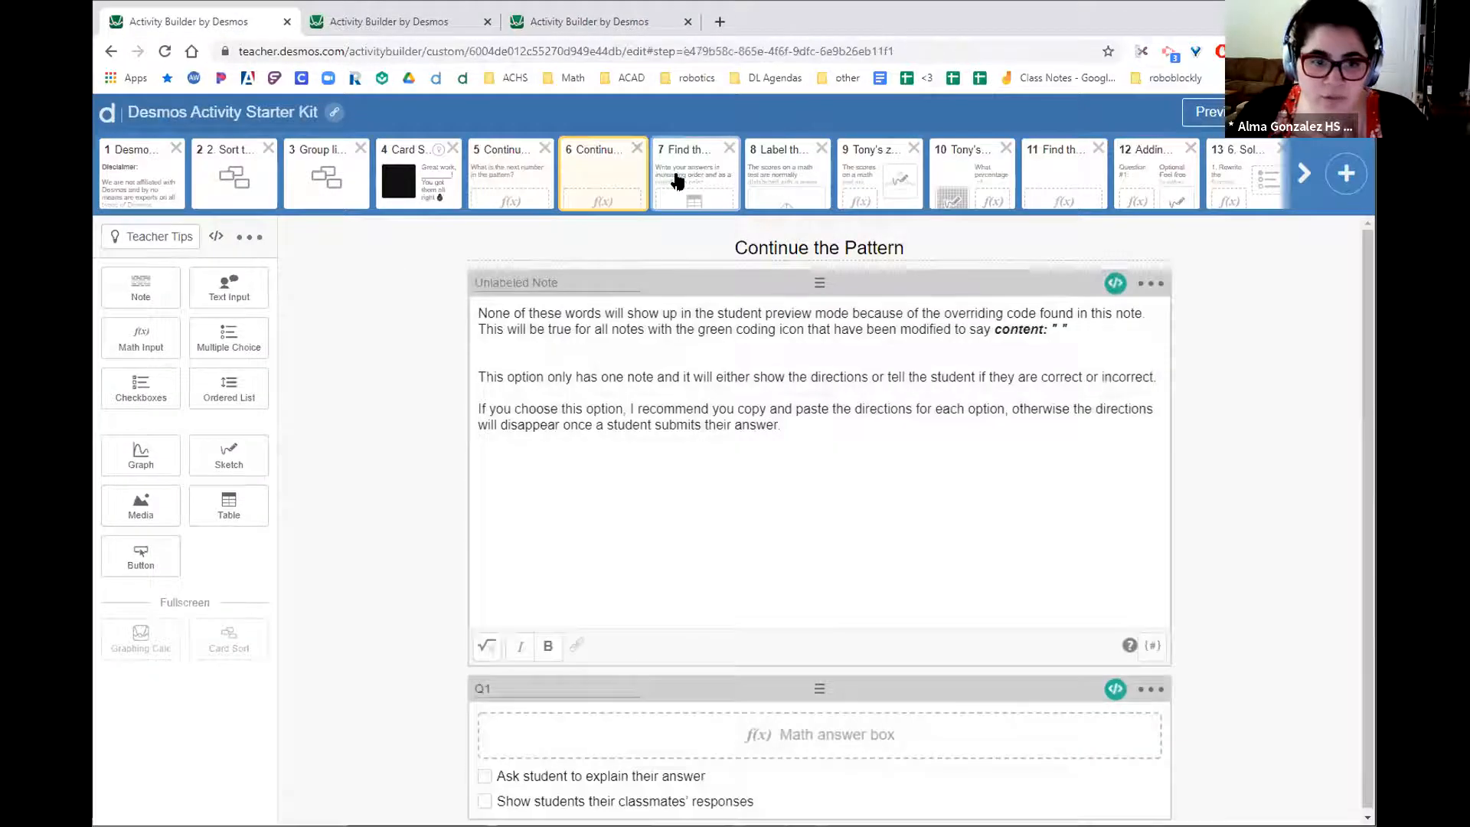
pyautogui.click(750, 181)
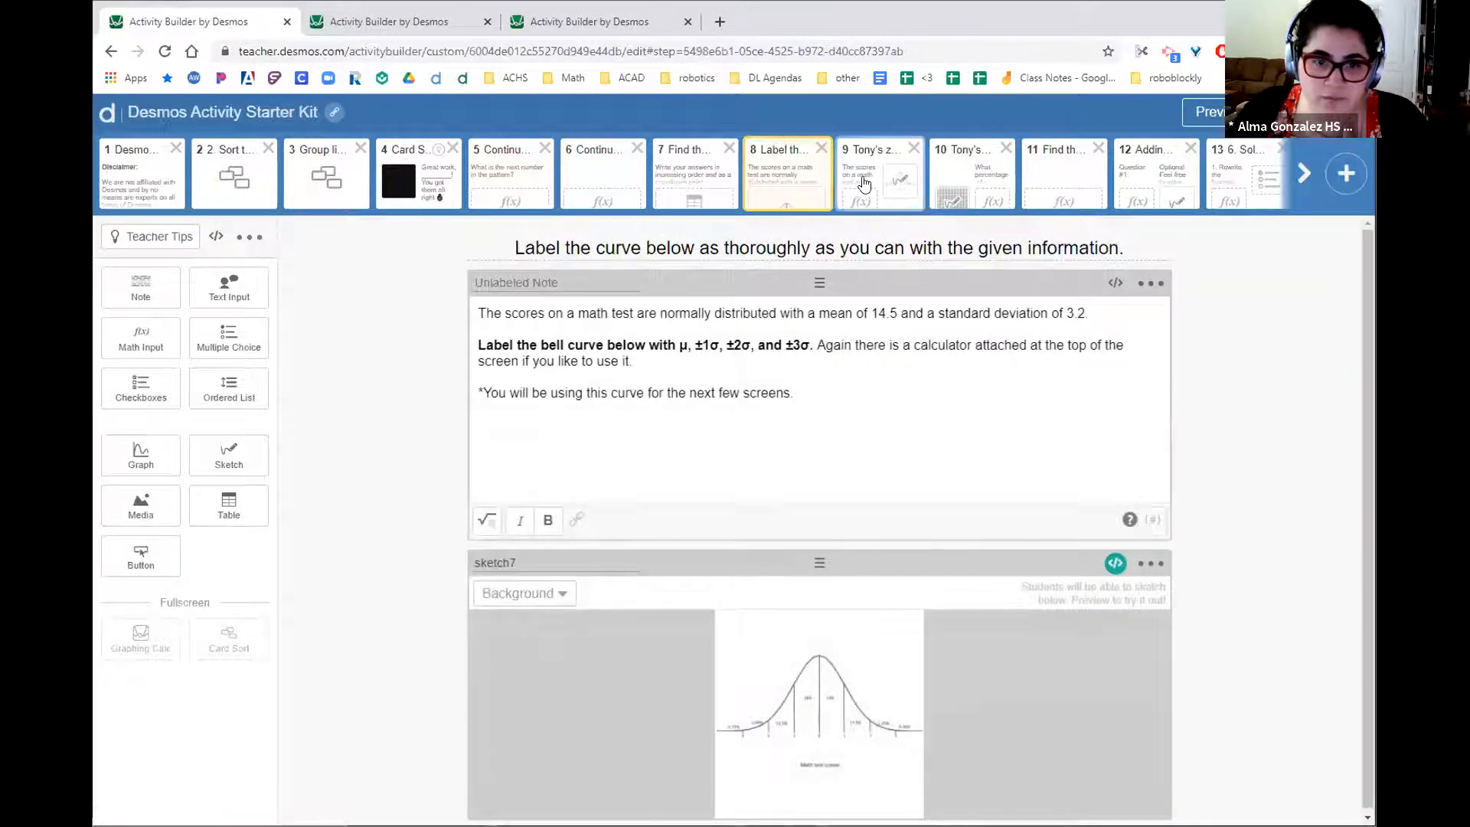
pyautogui.click(902, 187)
pyautogui.click(1087, 192)
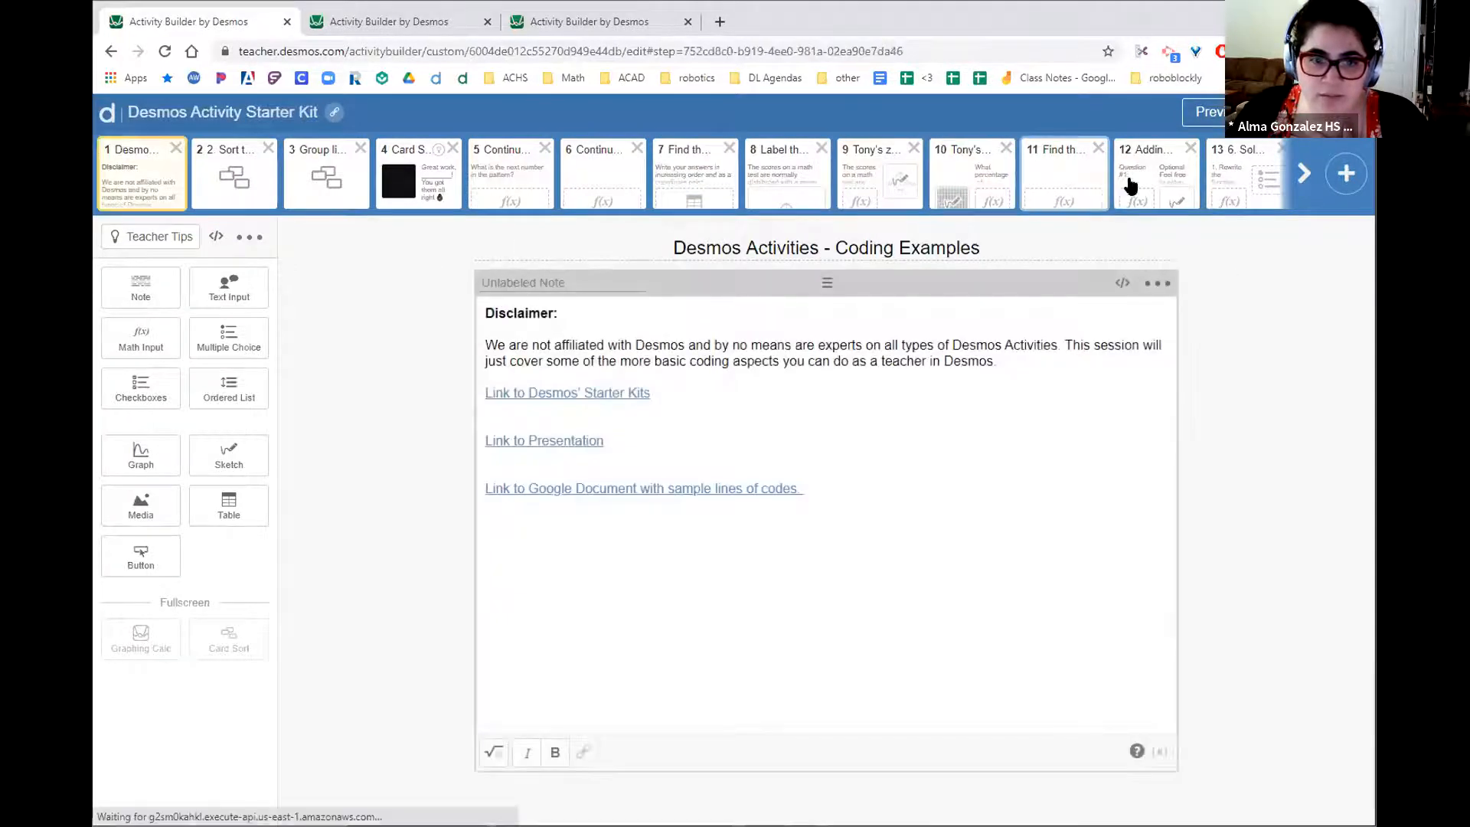
pyautogui.click(1141, 181)
pyautogui.click(1212, 184)
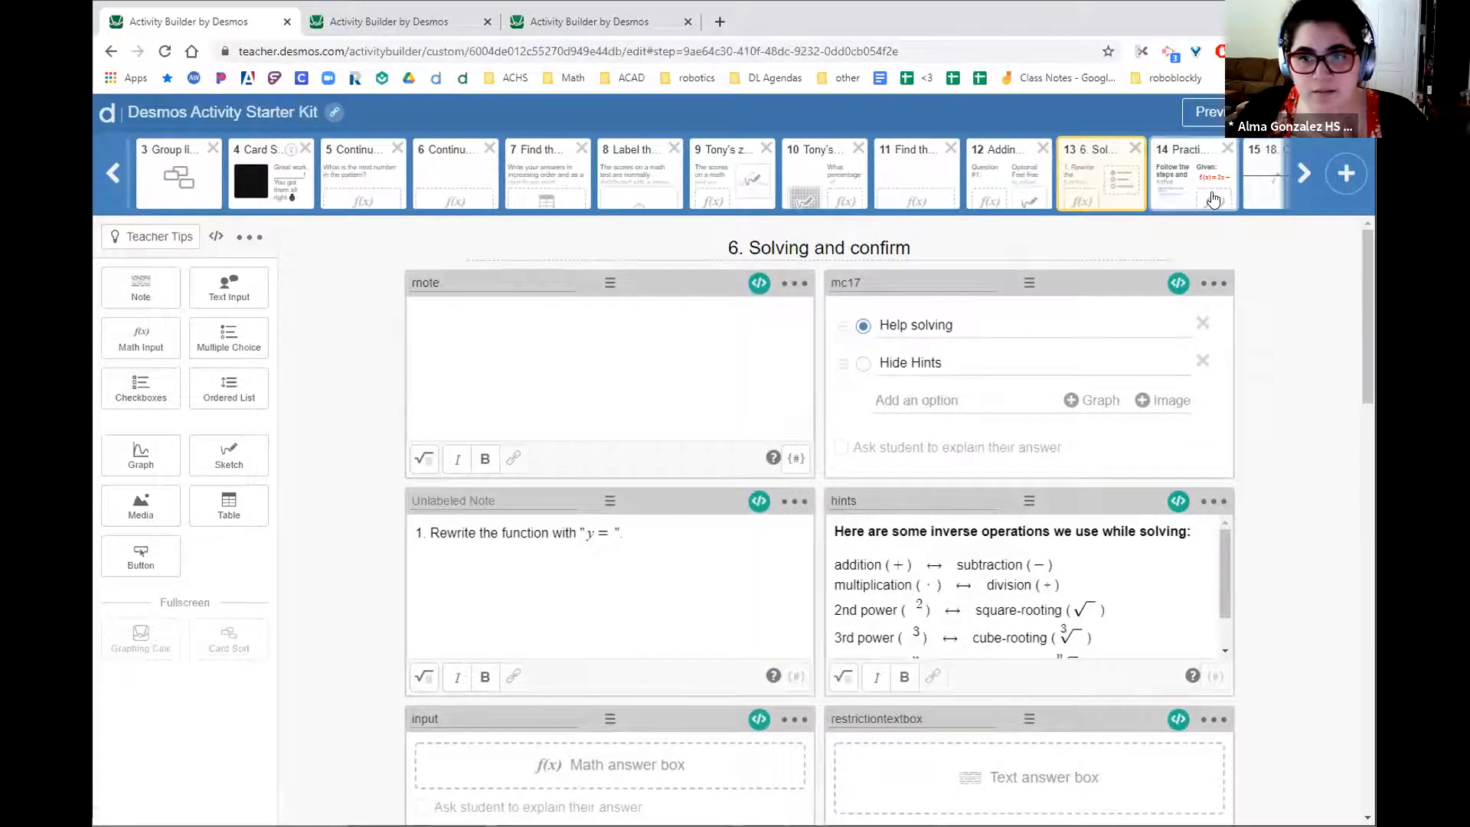
pyautogui.click(1183, 182)
pyautogui.click(949, 176)
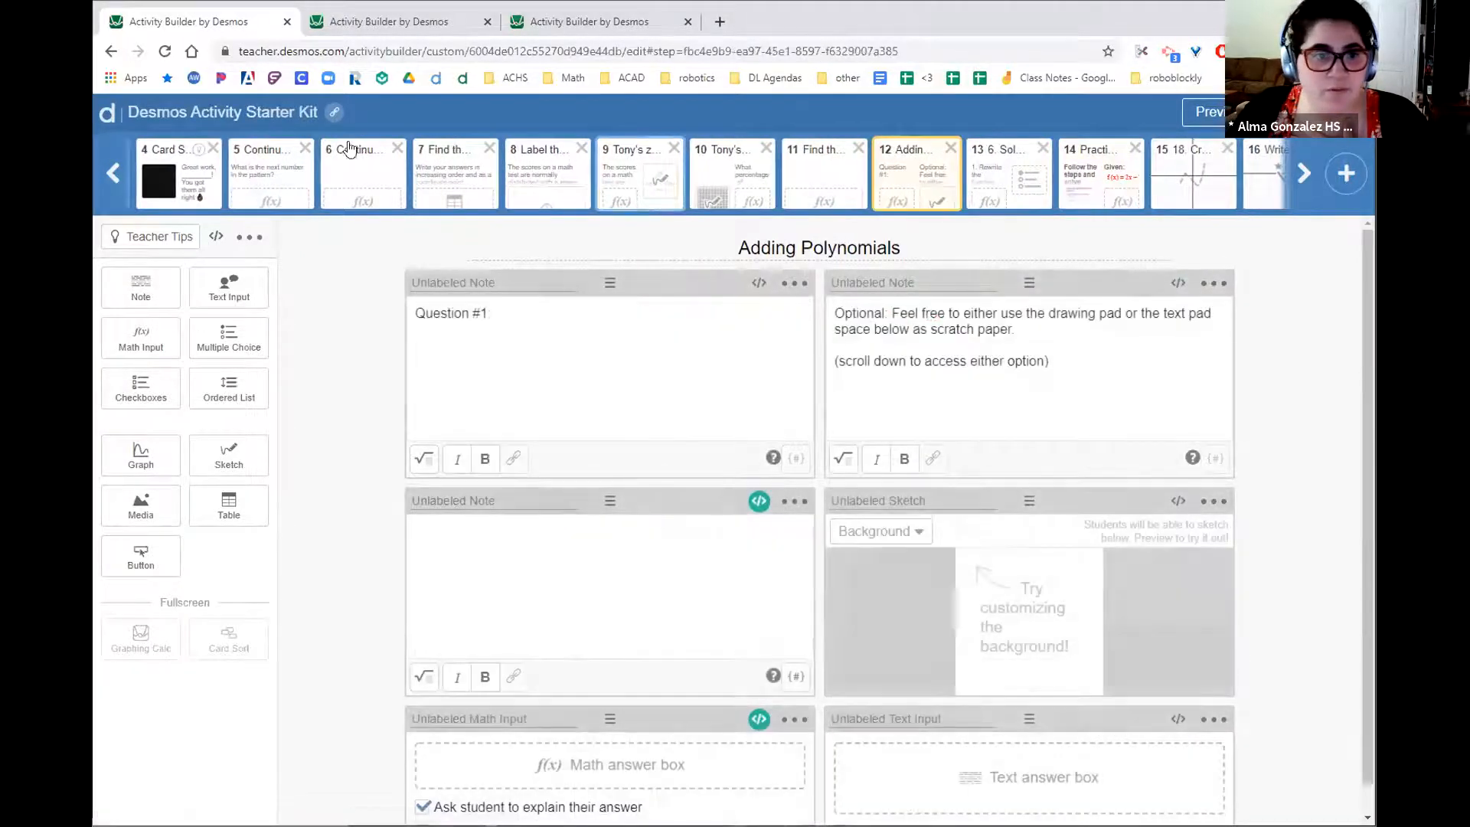
pyautogui.click(379, 187)
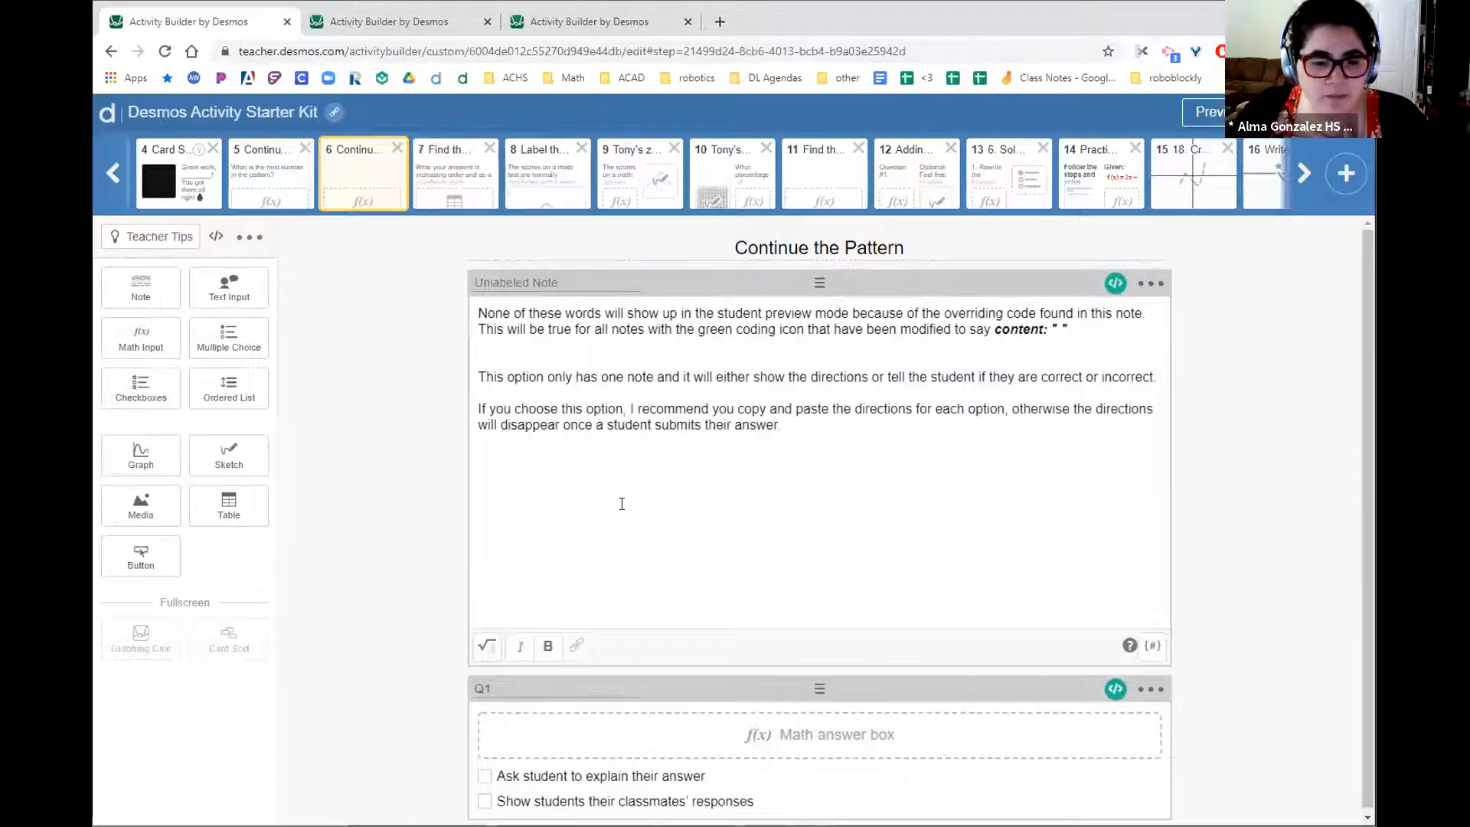
pyautogui.click(462, 201)
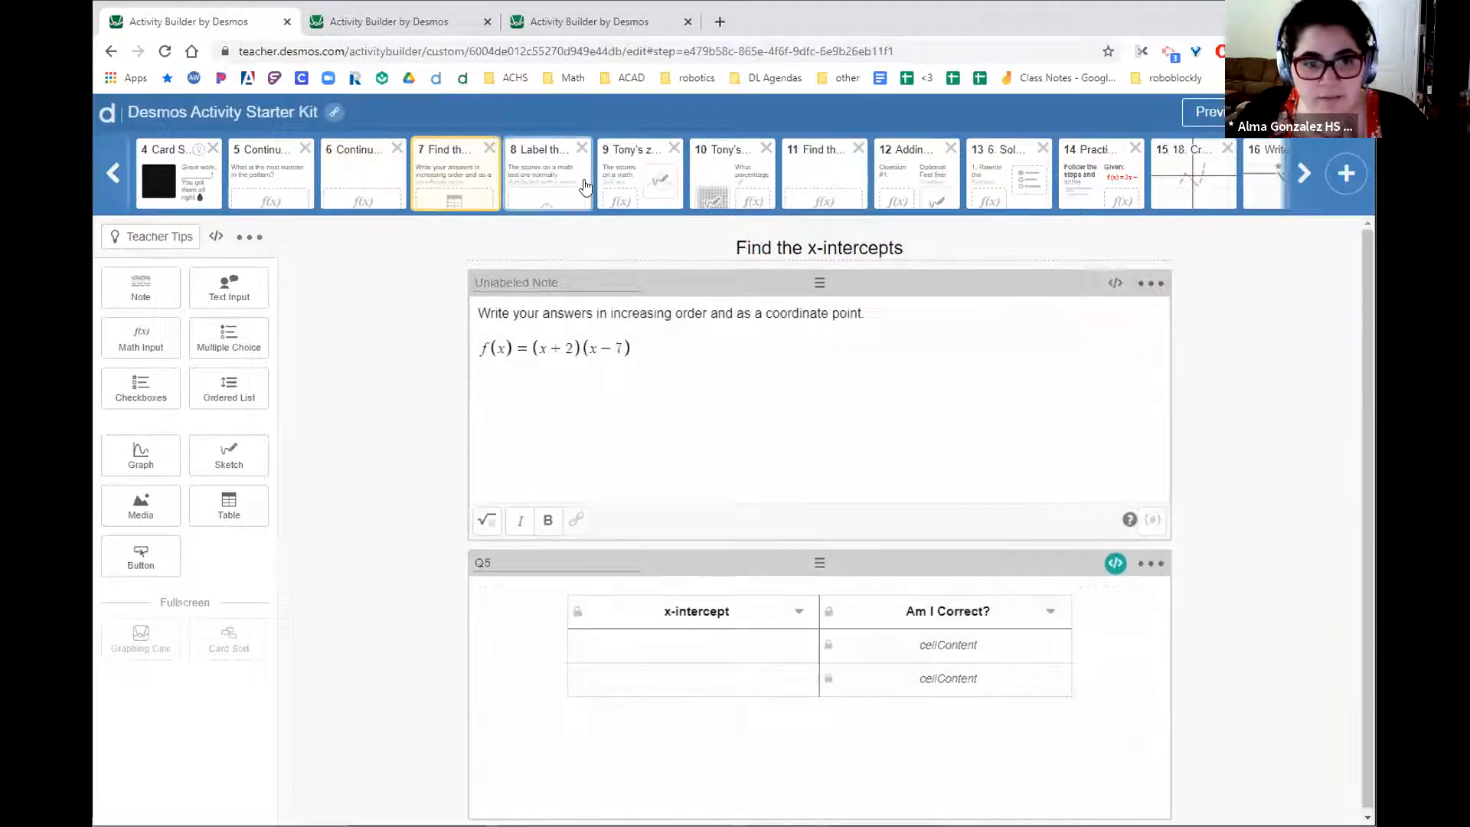
pyautogui.click(584, 187)
pyautogui.click(703, 196)
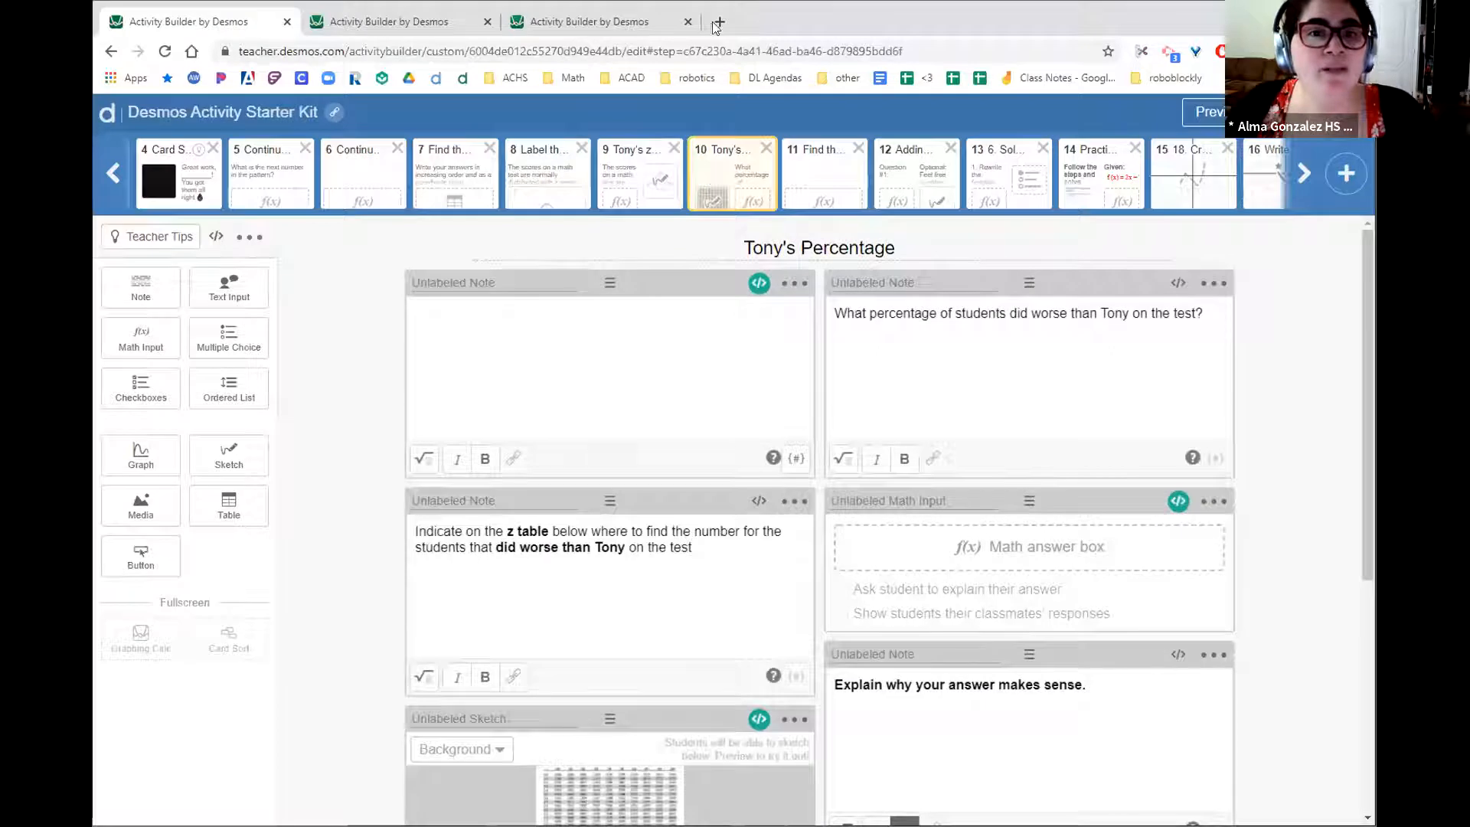
# - Open a new browser tab ready for an address or search
pyautogui.click(720, 21)
pyautogui.click(398, 48)
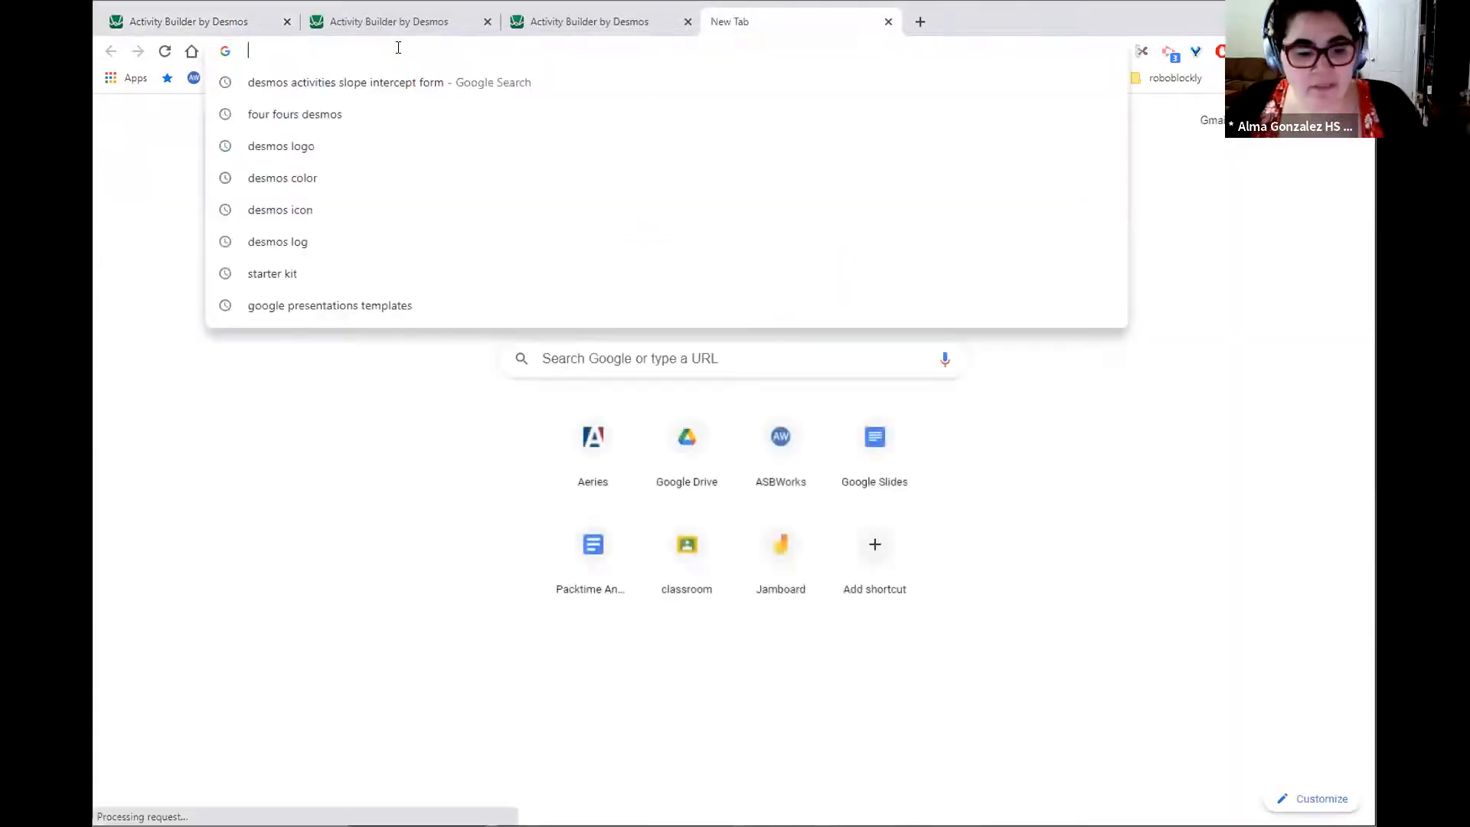
pyautogui.write('desmo')
pyautogui.press('BackSpace')
pyautogui.press('BackSpace')
pyautogui.press('BackSpace')
pyautogui.press('BackSpace')
pyautogui.press('BackSpace')
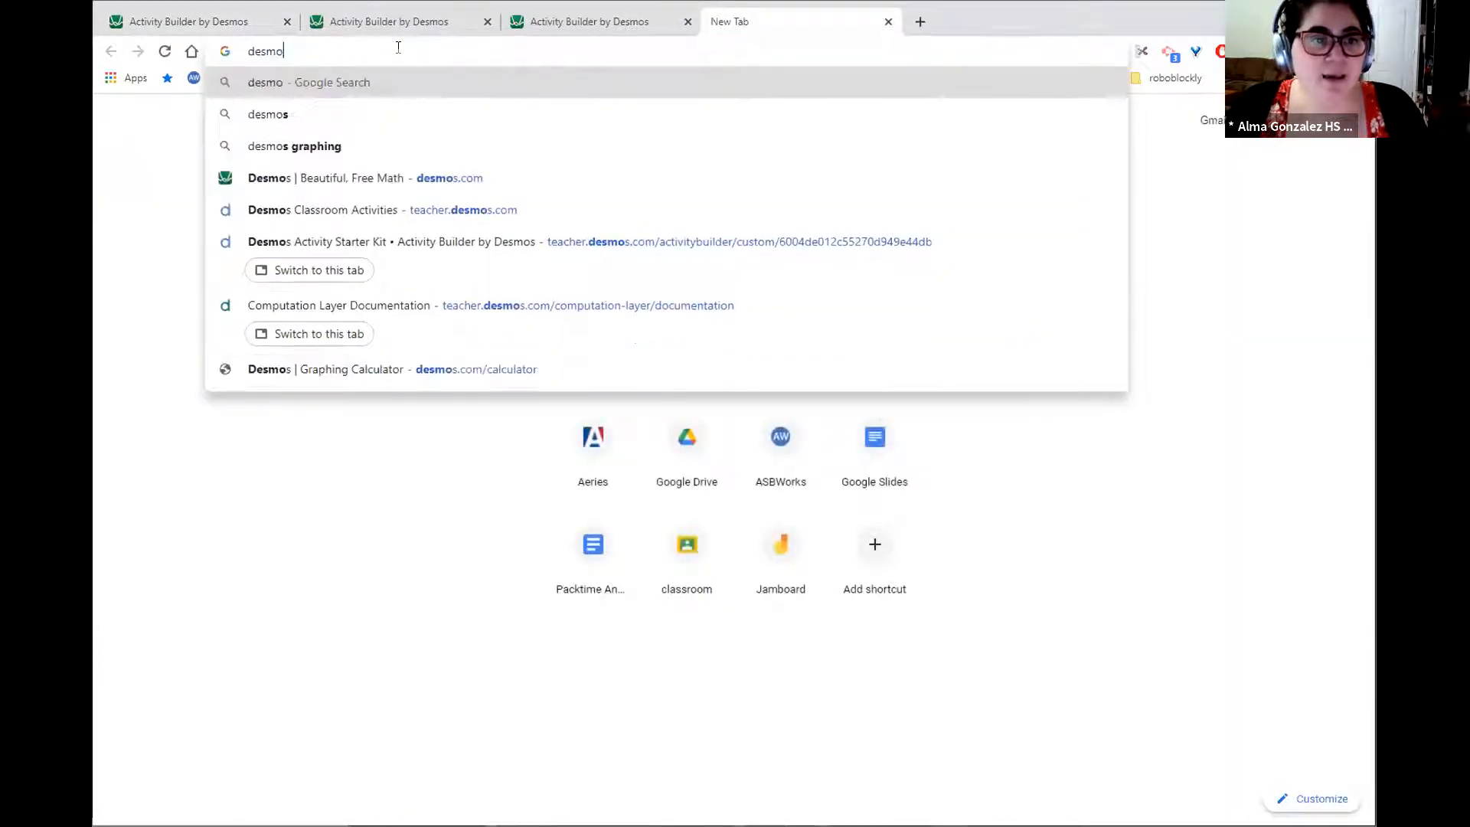
# - Look up desmos with the Drive search, open the Desmos Codes Cheat Sheet document and select its web address
pyautogui.write('r')
pyautogui.press('Tab')
pyautogui.write('desmos')
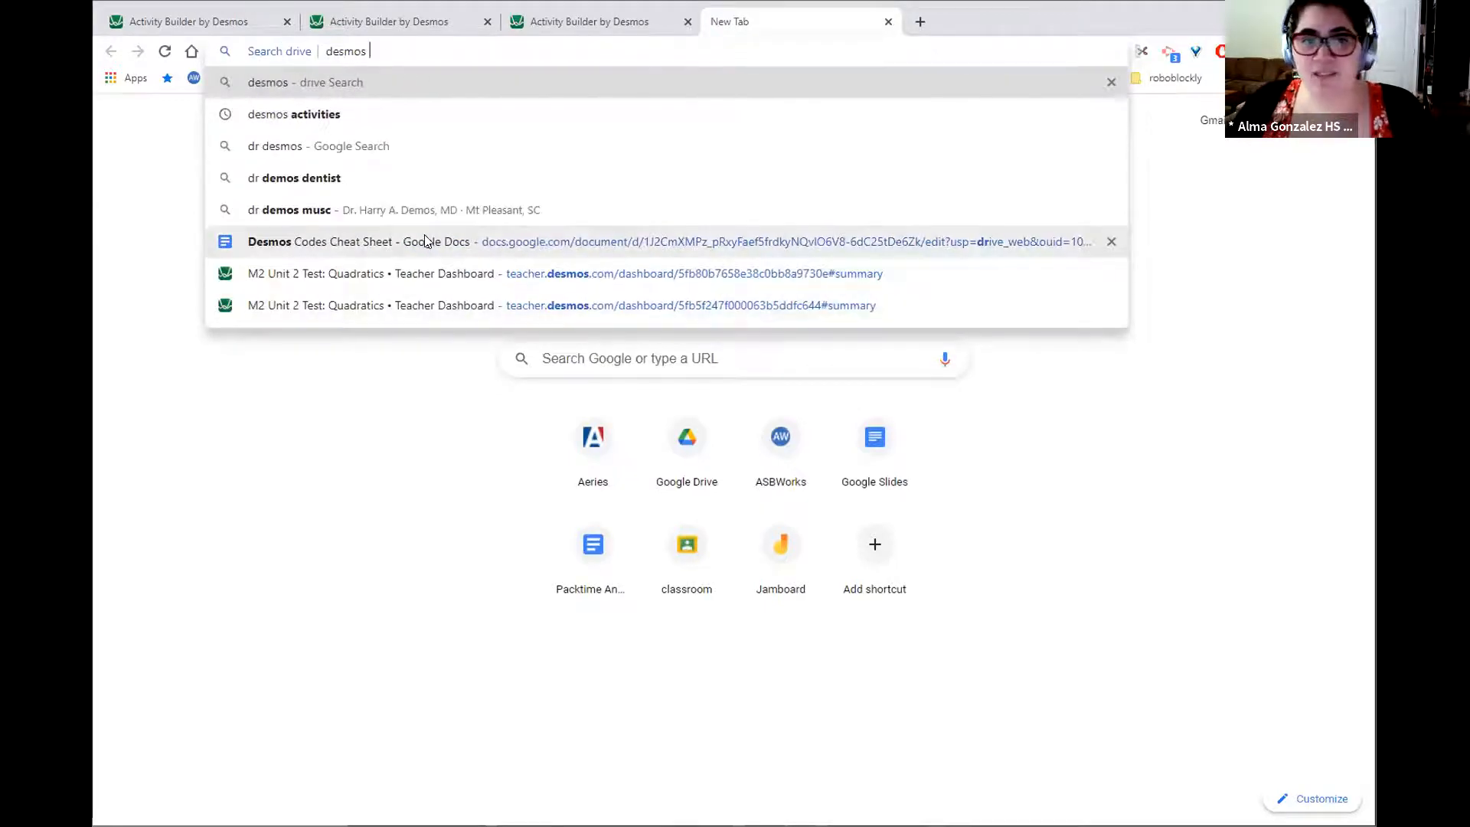
pyautogui.click(425, 241)
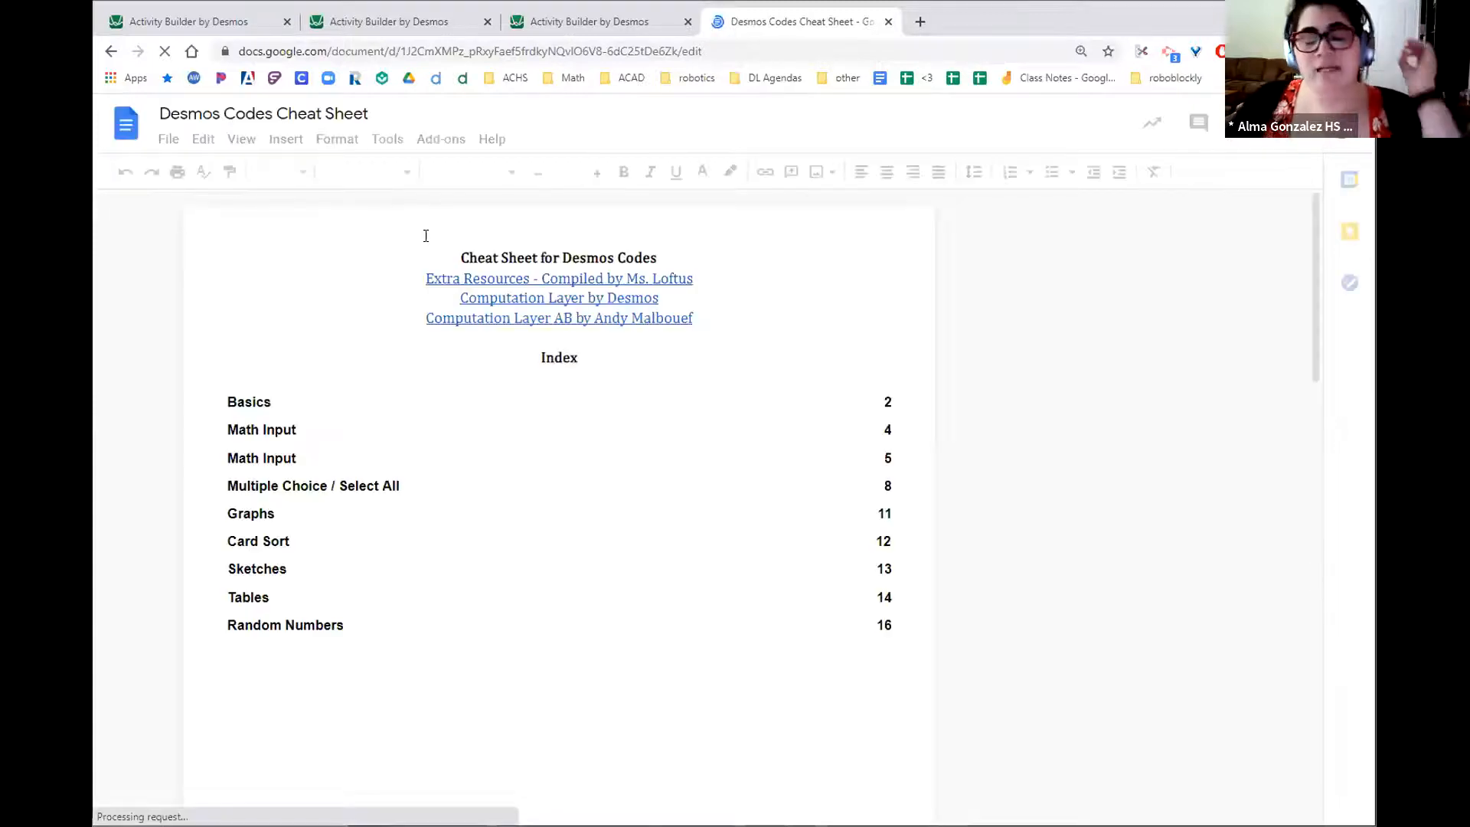
pyautogui.click(601, 51)
pyautogui.hotkey('alt', 'Tab')
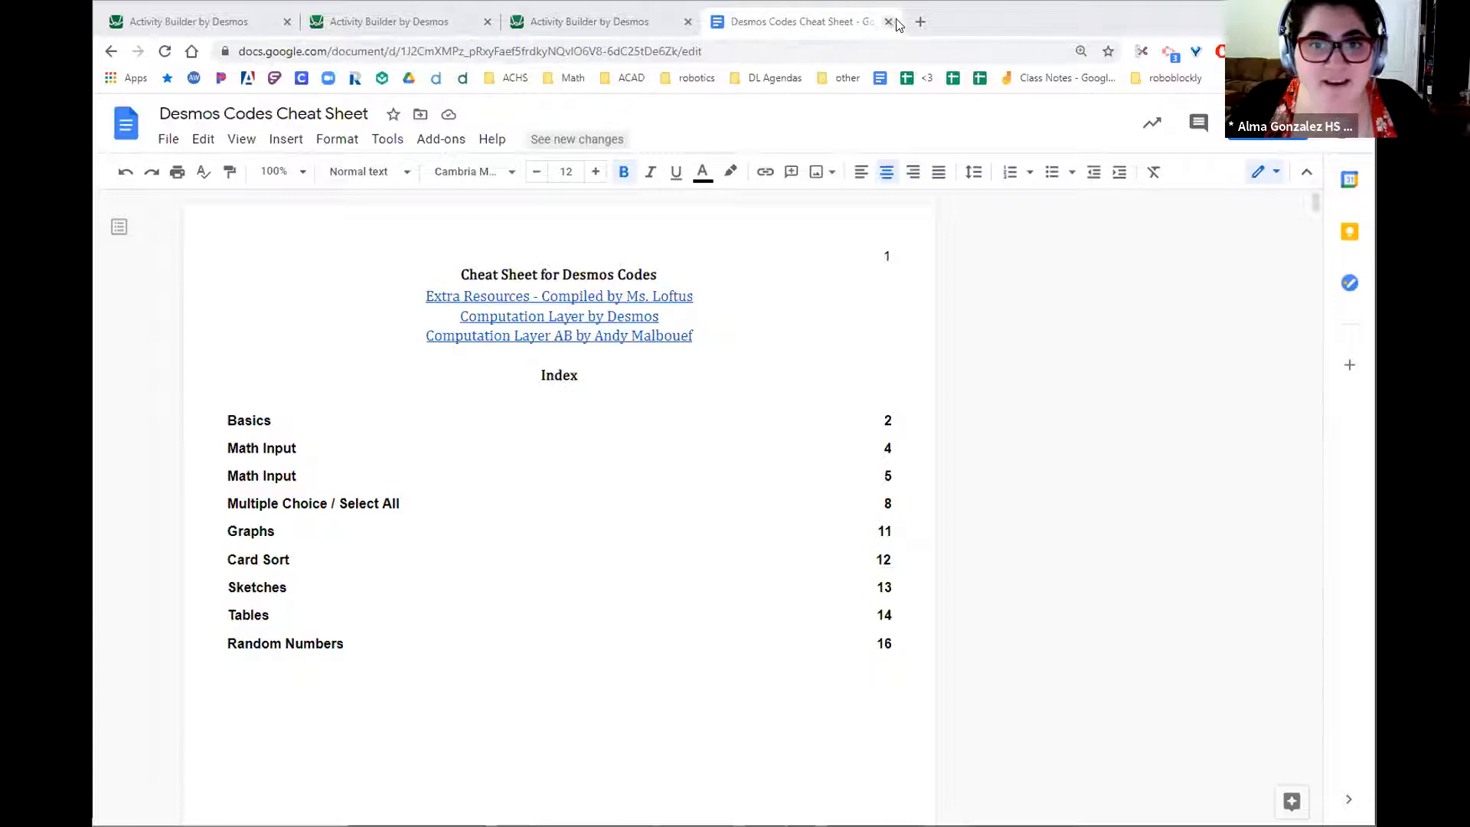
# - Search Google Drive for "desmos cheat public"
pyautogui.click(787, 53)
pyautogui.write('dri')
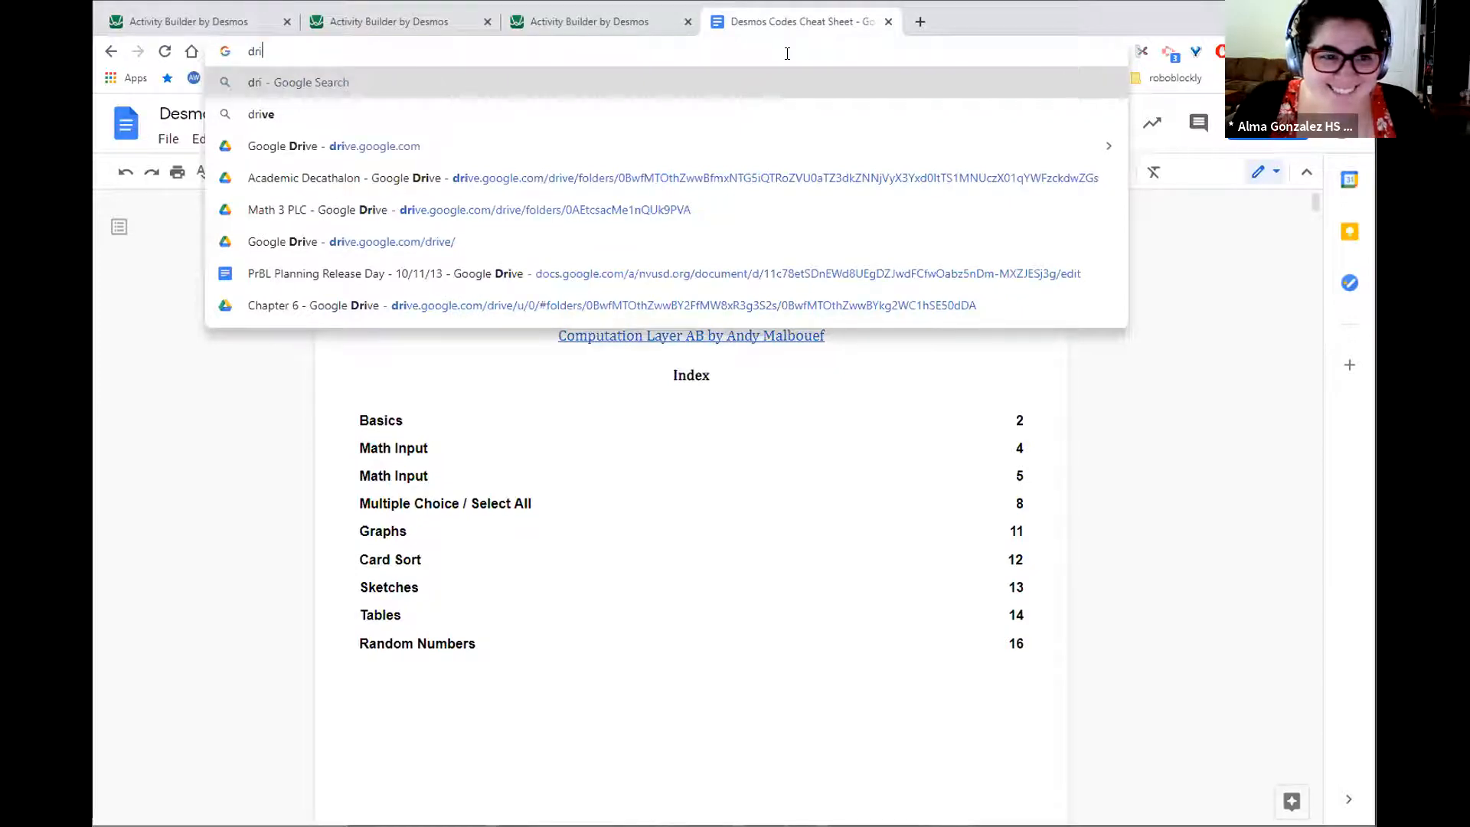
pyautogui.press('Tab')
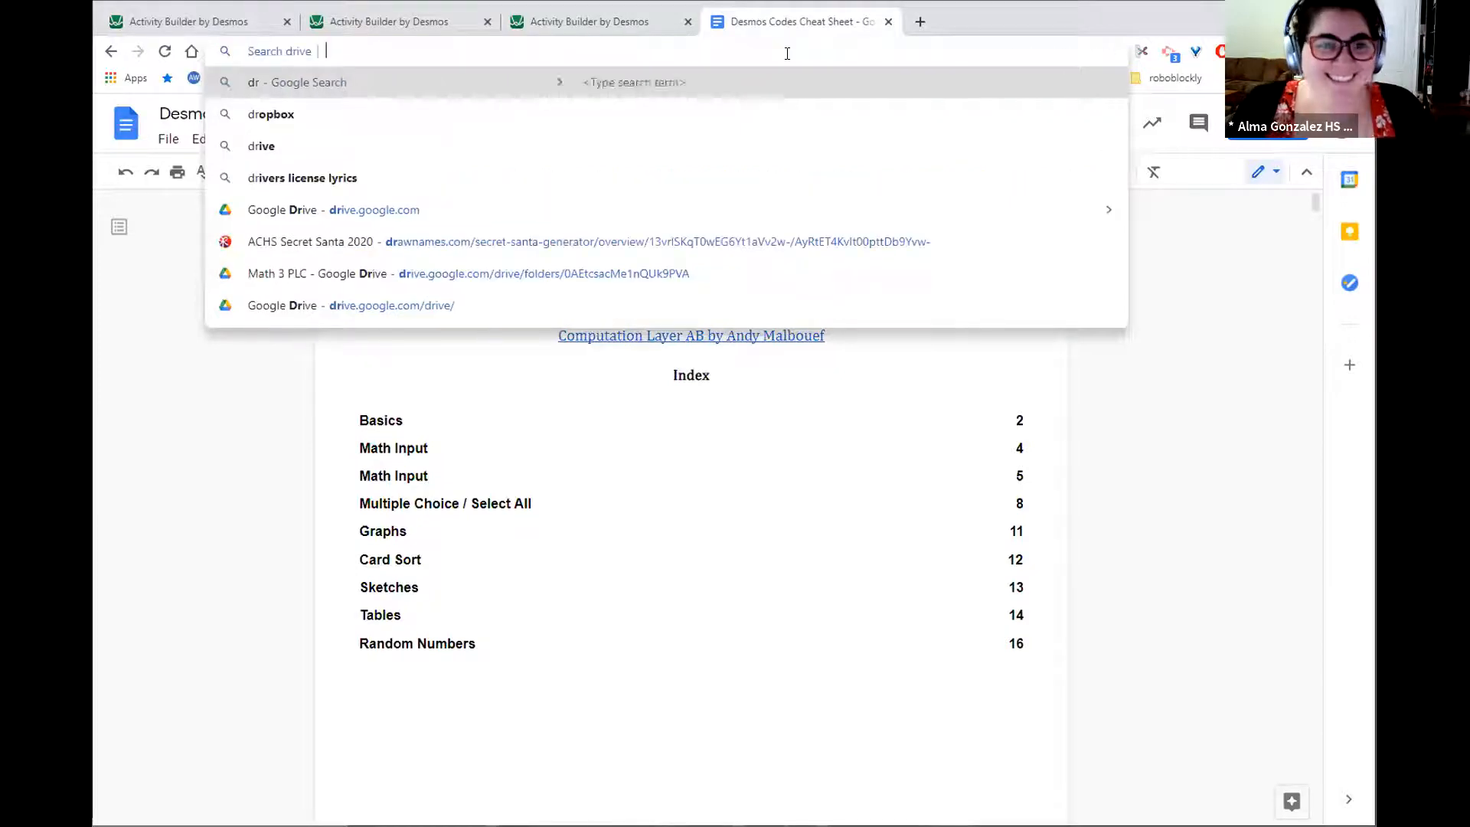
pyautogui.write('desmos ch')
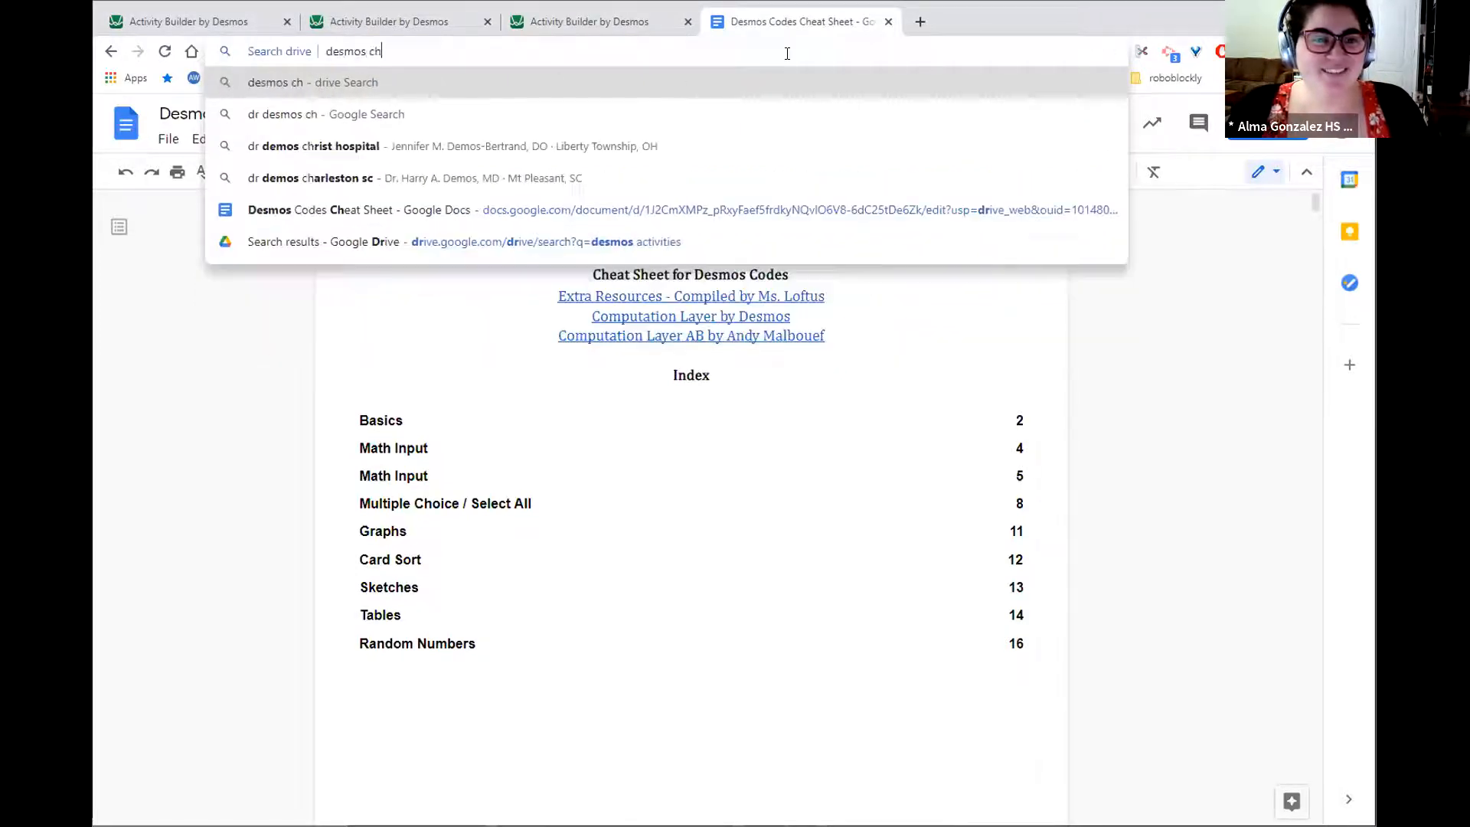
pyautogui.write('eat public\\')
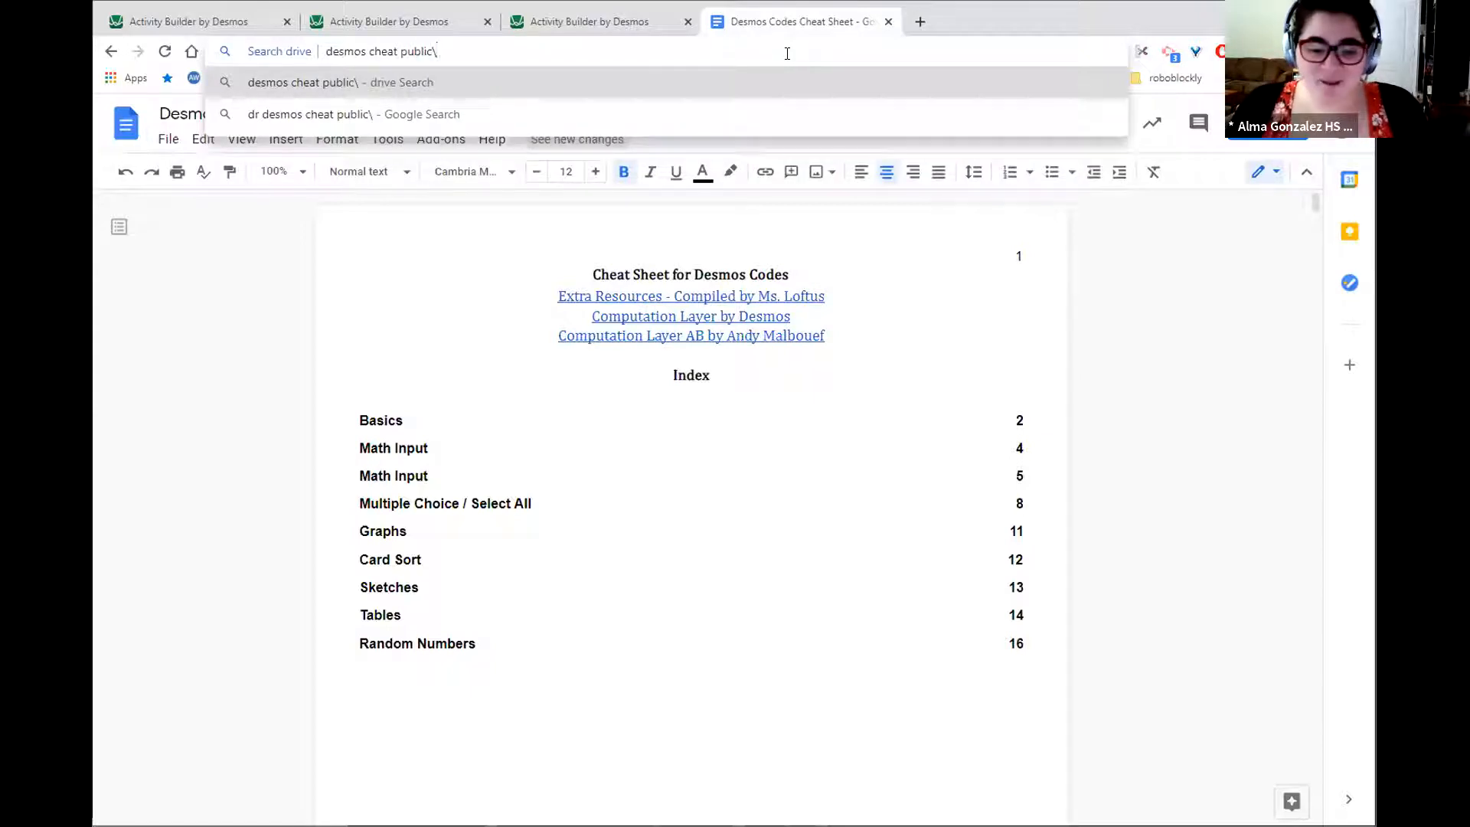
pyautogui.press('Return')
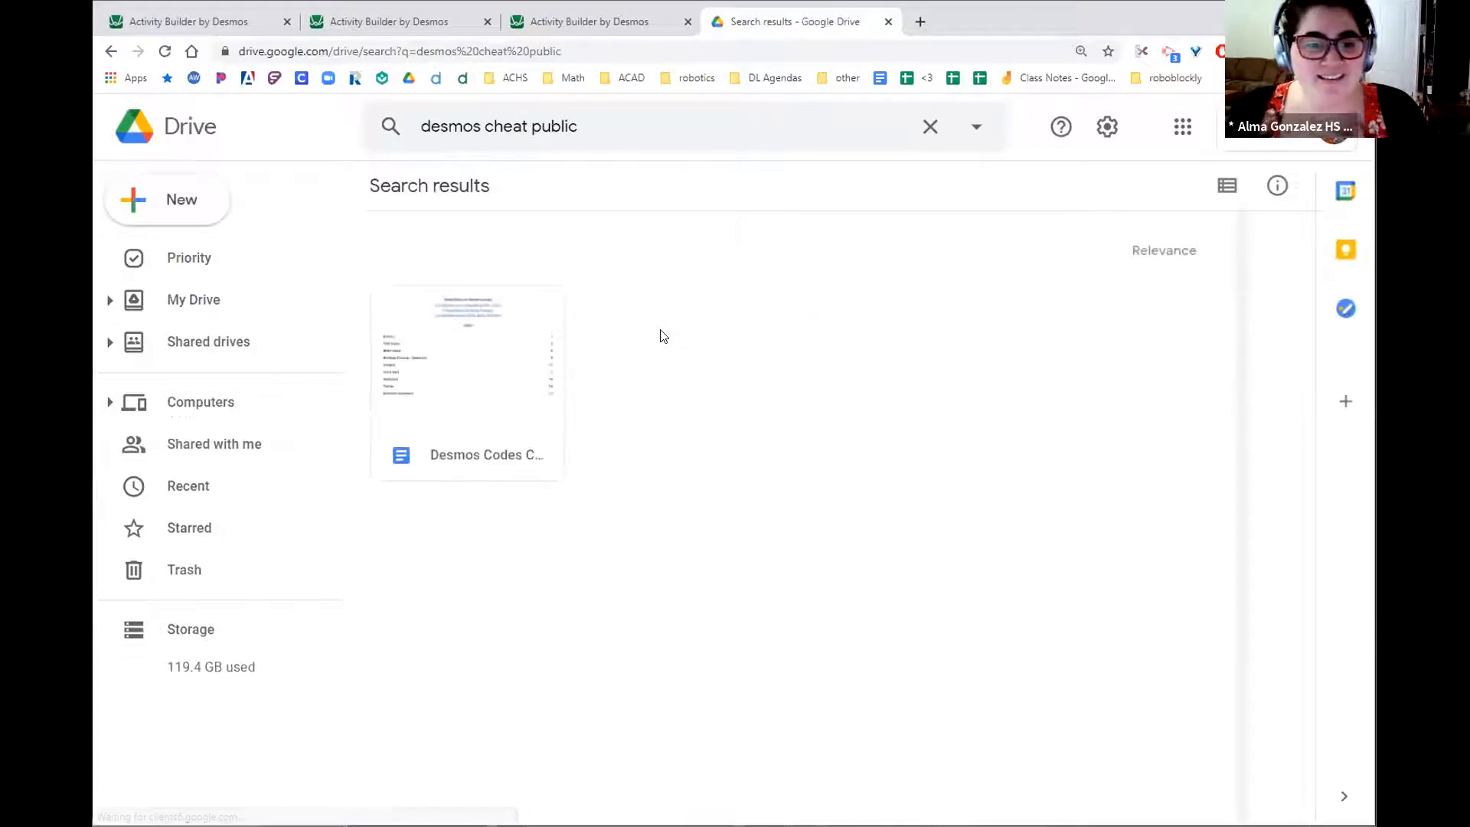
# - Open the Desmos Codes Cheat Sheet (Public) document, select its web address and close the Drive search results
pyautogui.click(466, 379)
pyautogui.doubleClick(467, 377)
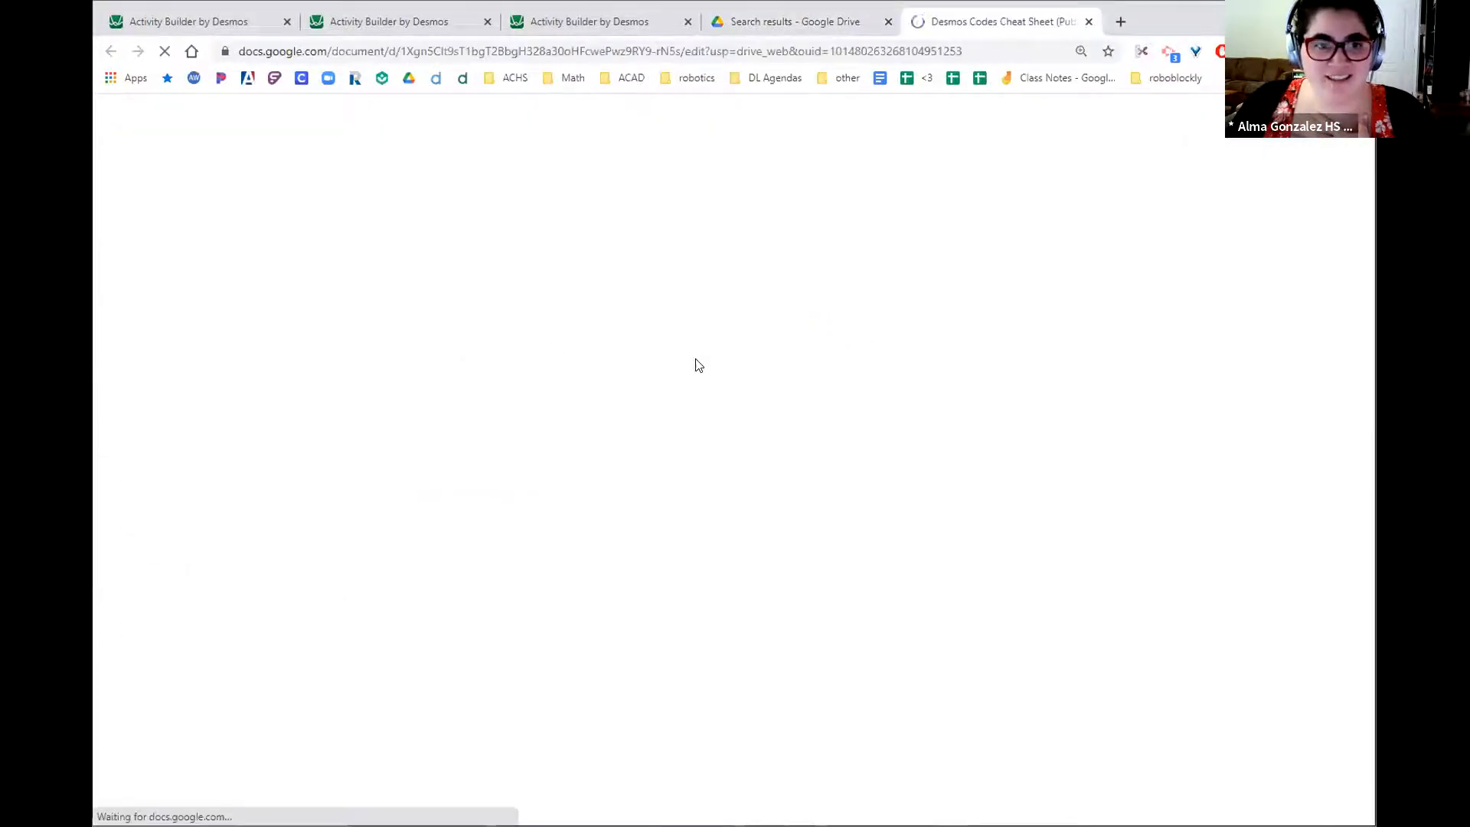
pyautogui.click(602, 51)
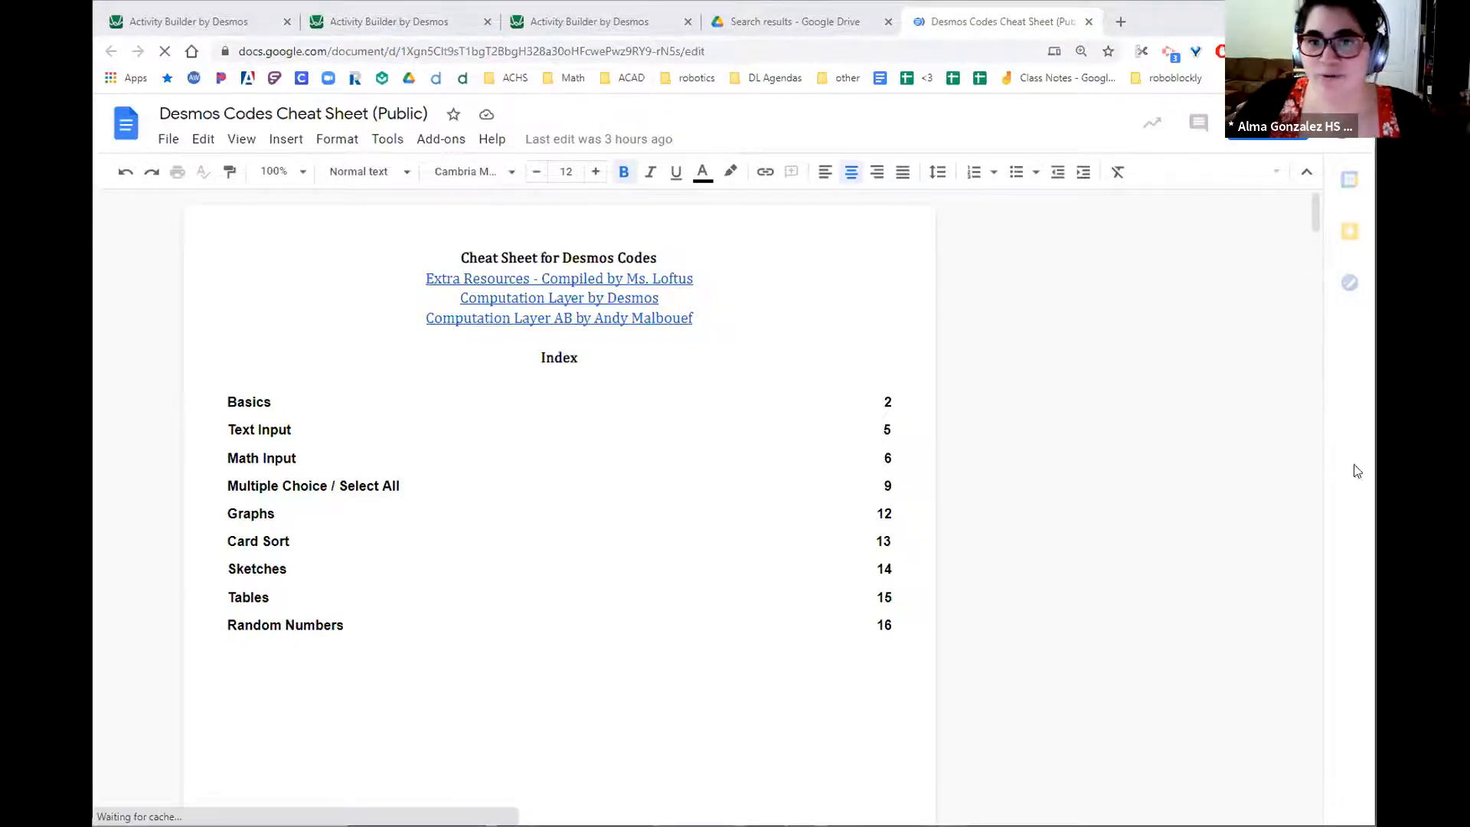
pyautogui.click(887, 22)
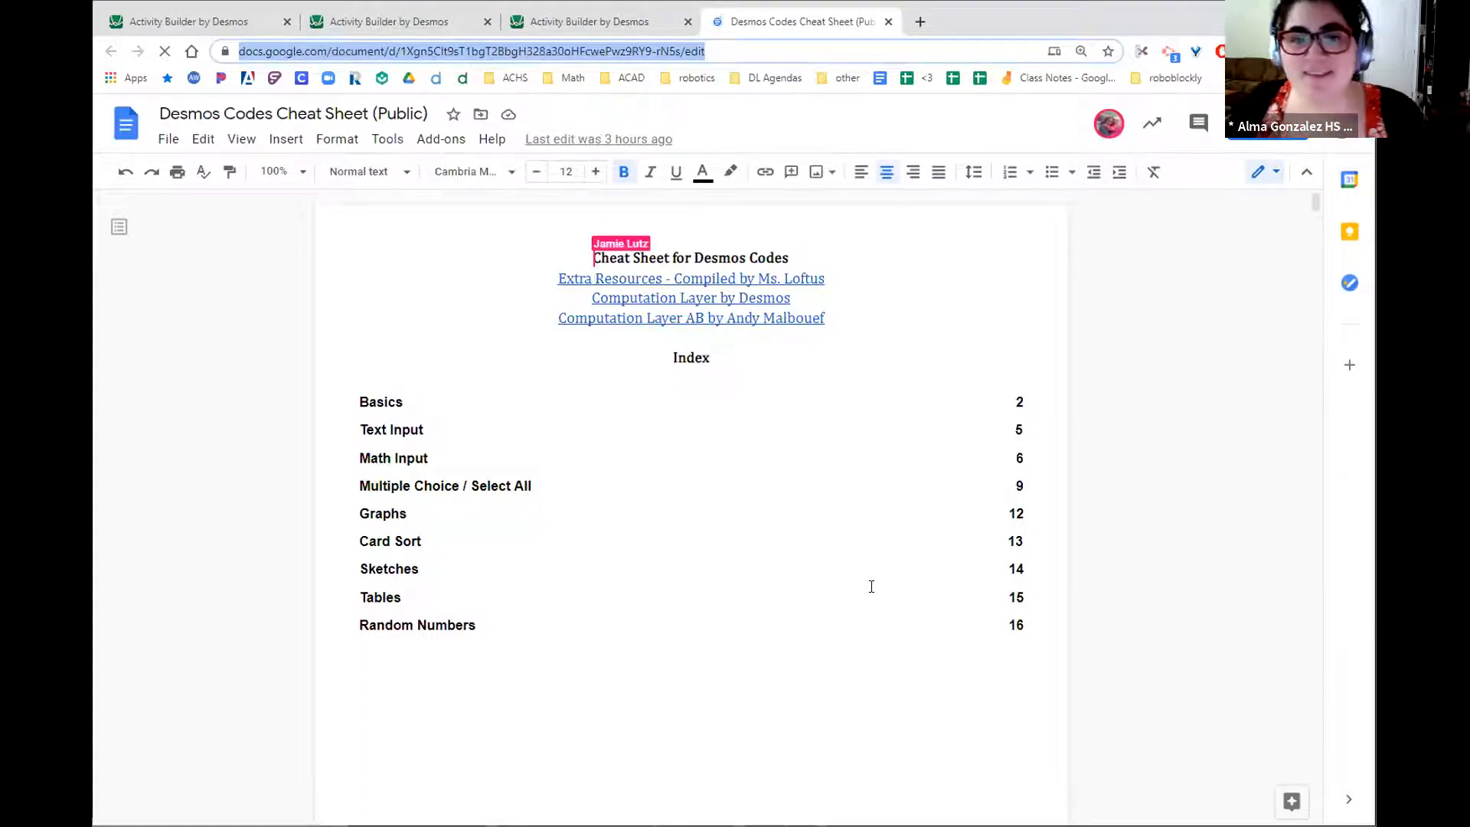
# - Look through the cheat sheet's index, its Computation Layer by Desmos link and the code tables on the following pages
pyautogui.scroll(-1, 788, 492)
pyautogui.scroll(1, 700, 355)
pyautogui.scroll(1, 700, 356)
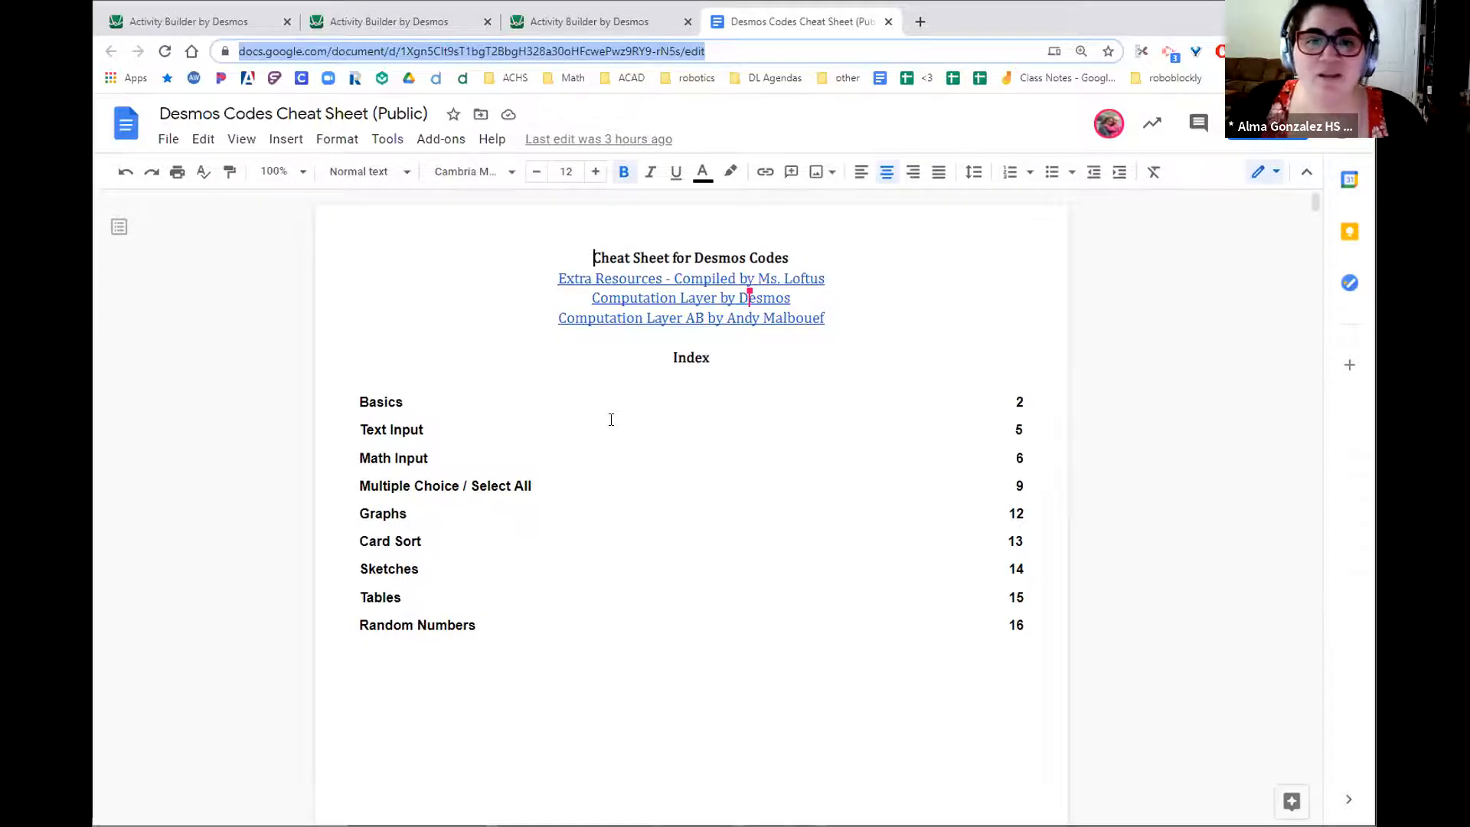
pyautogui.click(655, 299)
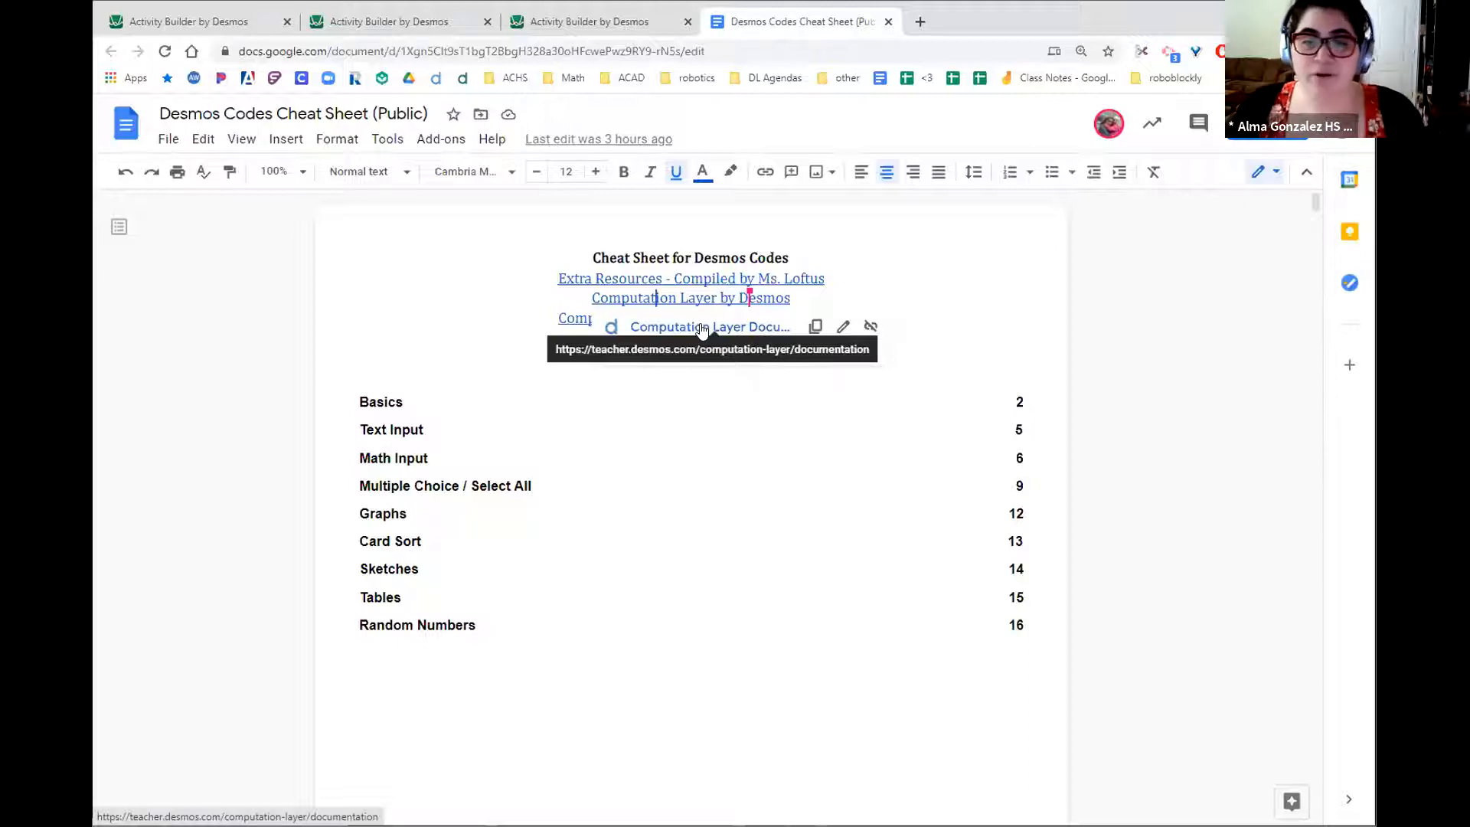
pyautogui.click(1244, 334)
pyautogui.scroll(-7, 929, 413)
pyautogui.scroll(-20, 922, 437)
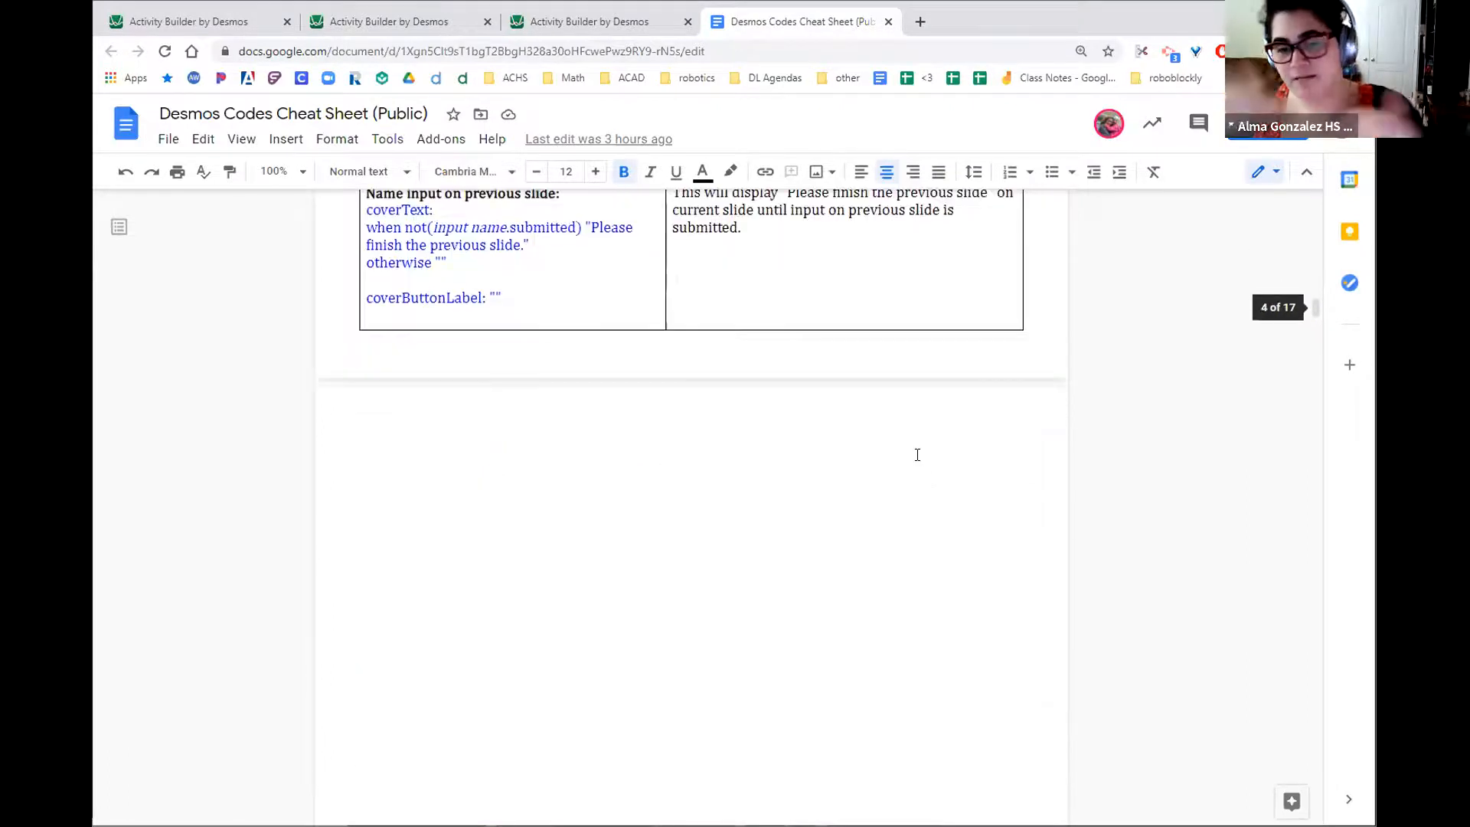
pyautogui.scroll(20, 917, 455)
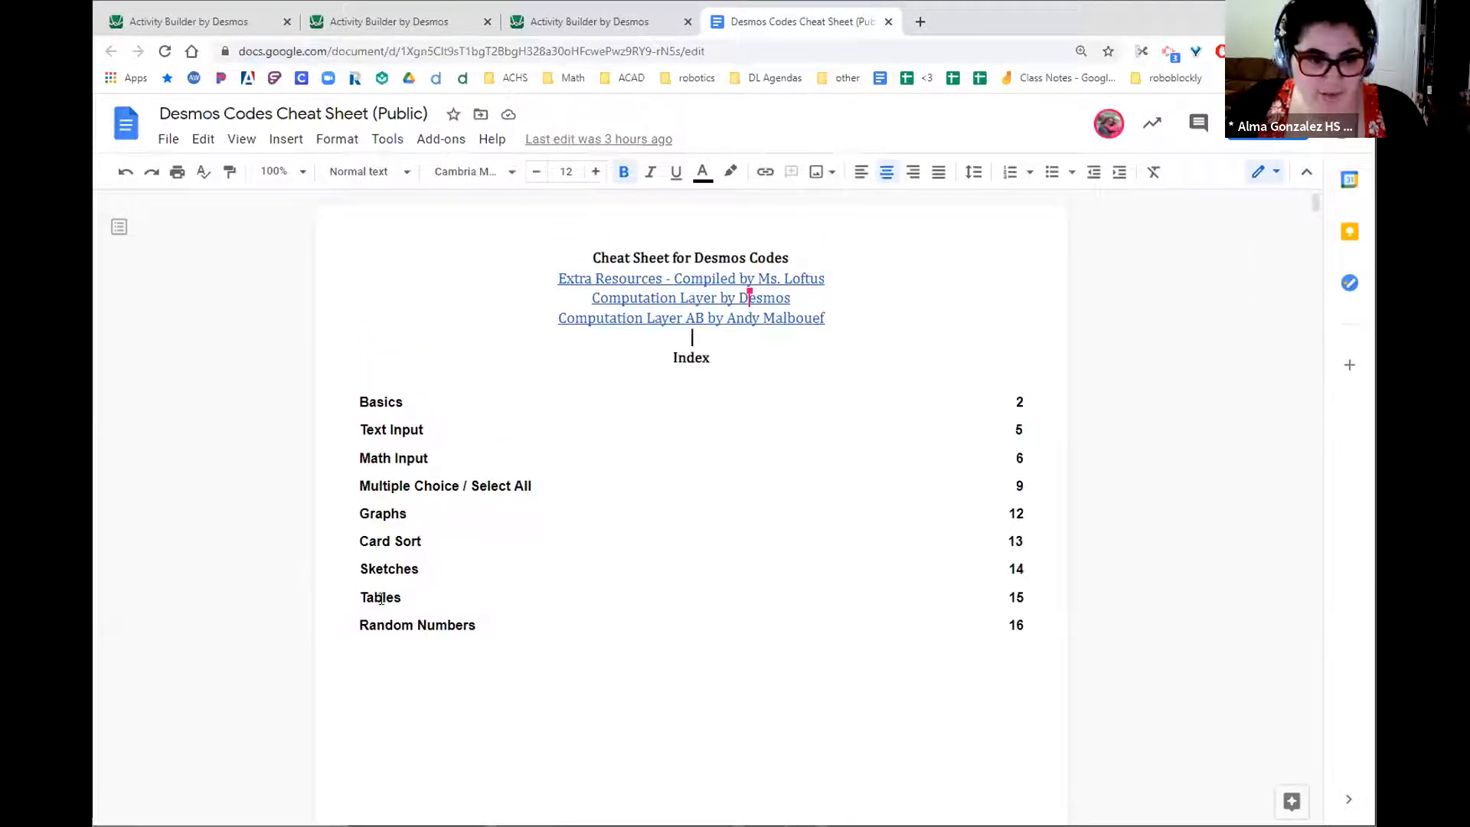
# - Copy the blue code in the Multiple Choice / Select All section, from choice=choiceslide4 through the "Try again." line
pyautogui.click(380, 598)
pyautogui.click(400, 485)
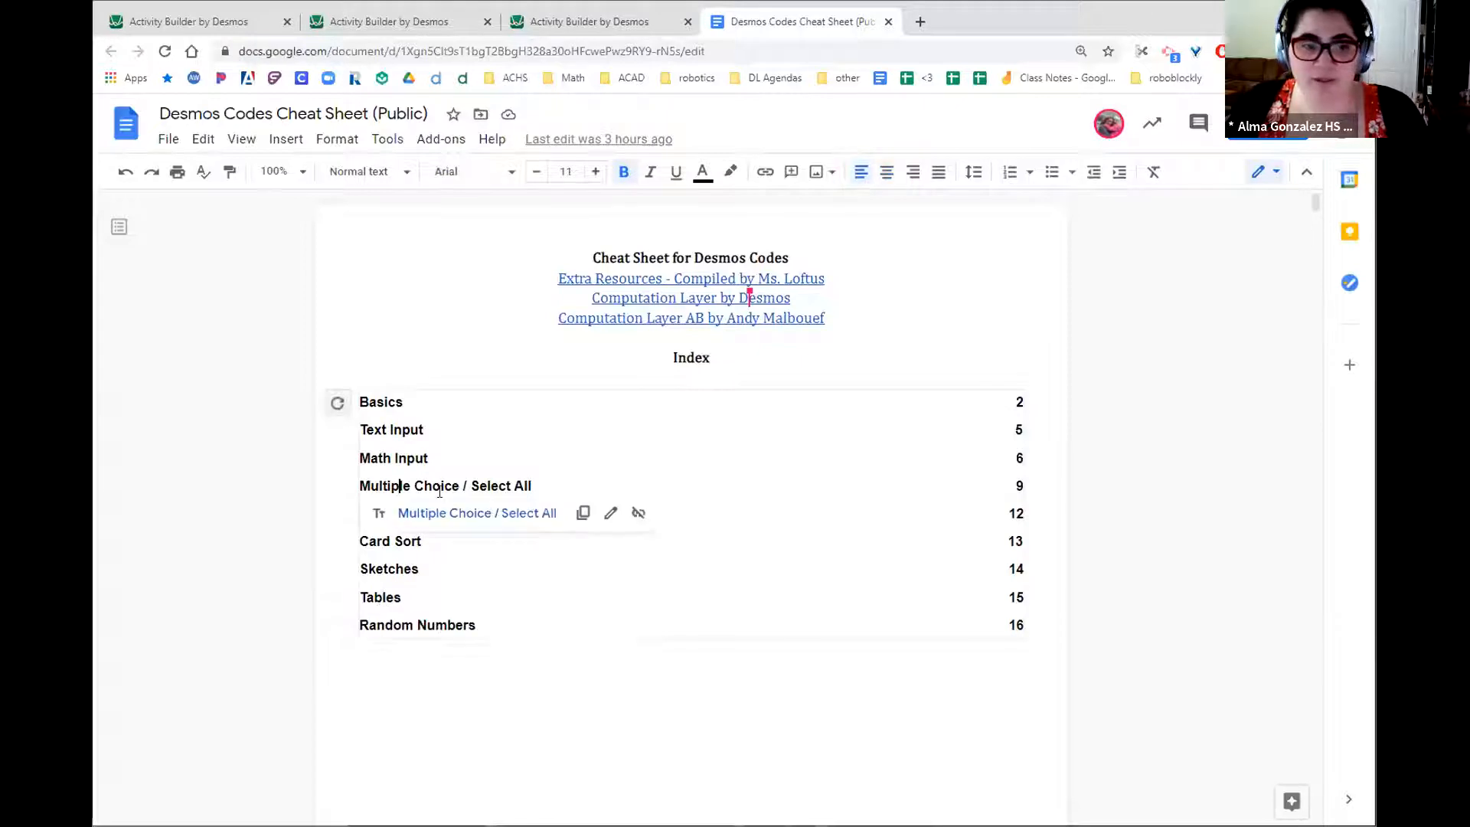
pyautogui.click(518, 513)
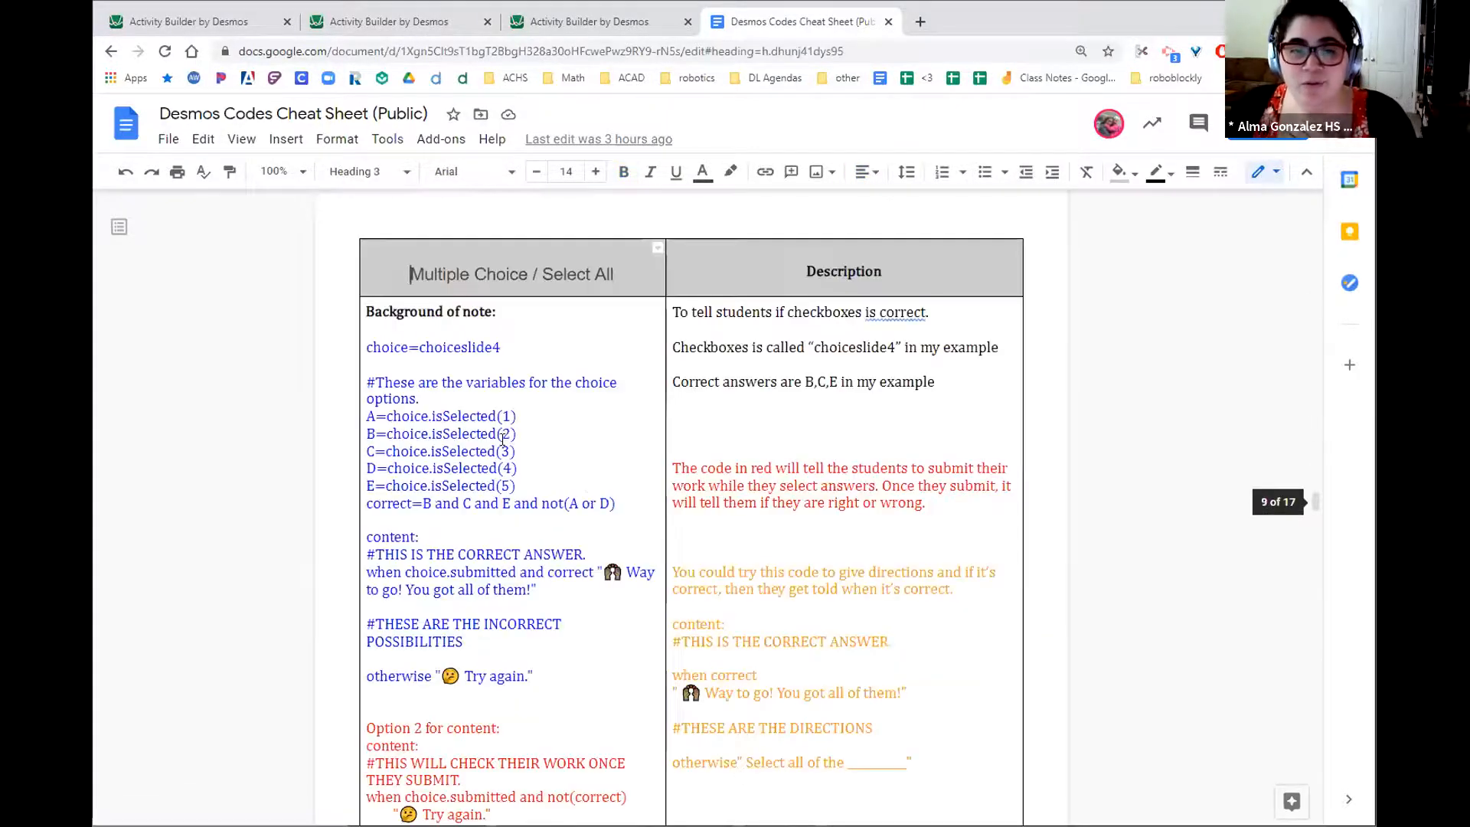
pyautogui.scroll(-1, 482, 410)
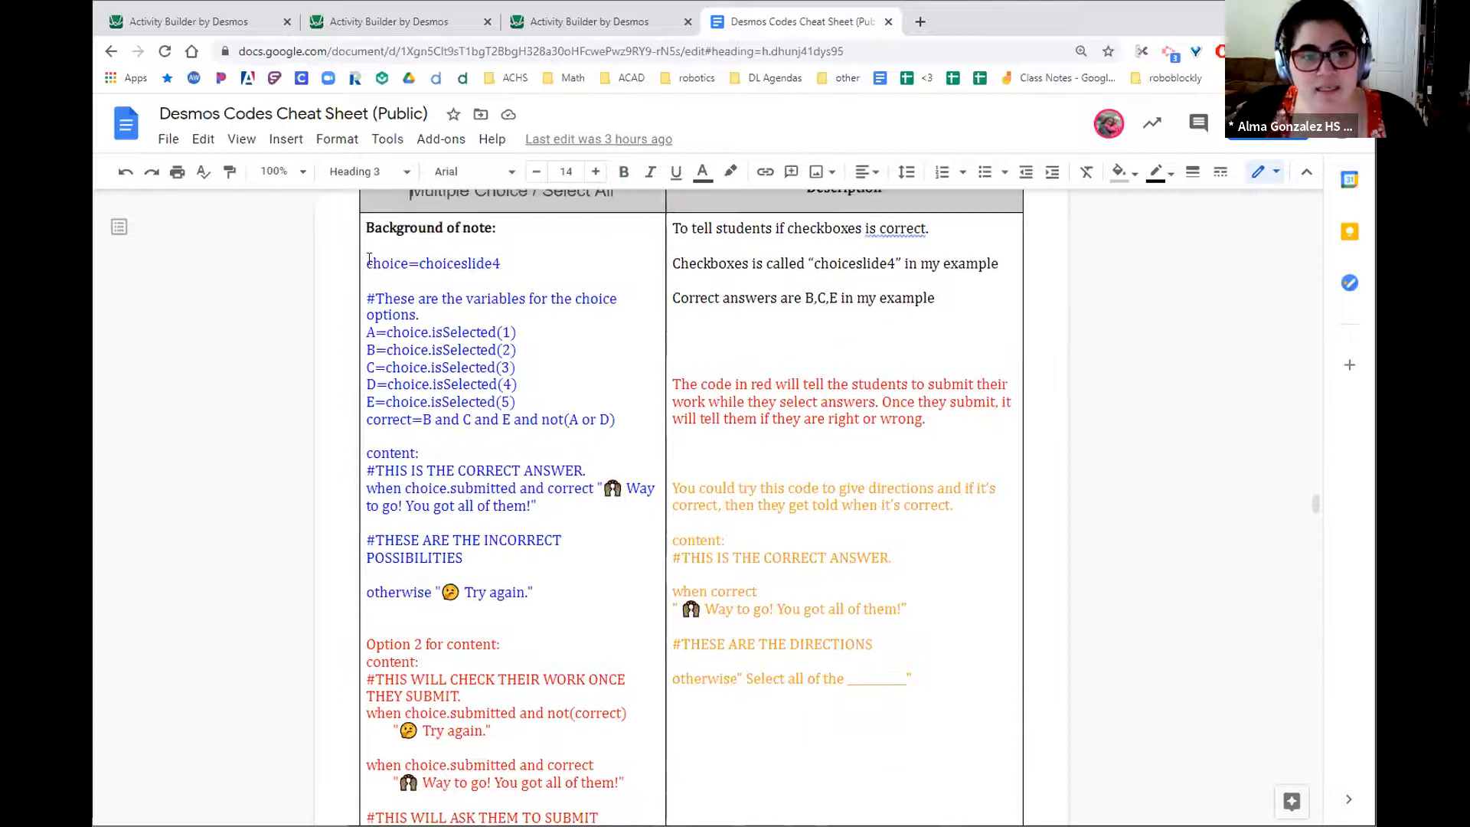
pyautogui.moveTo(369, 259); pyautogui.dragTo(538, 292)
pyautogui.moveTo(560, 349); pyautogui.dragTo(617, 588)
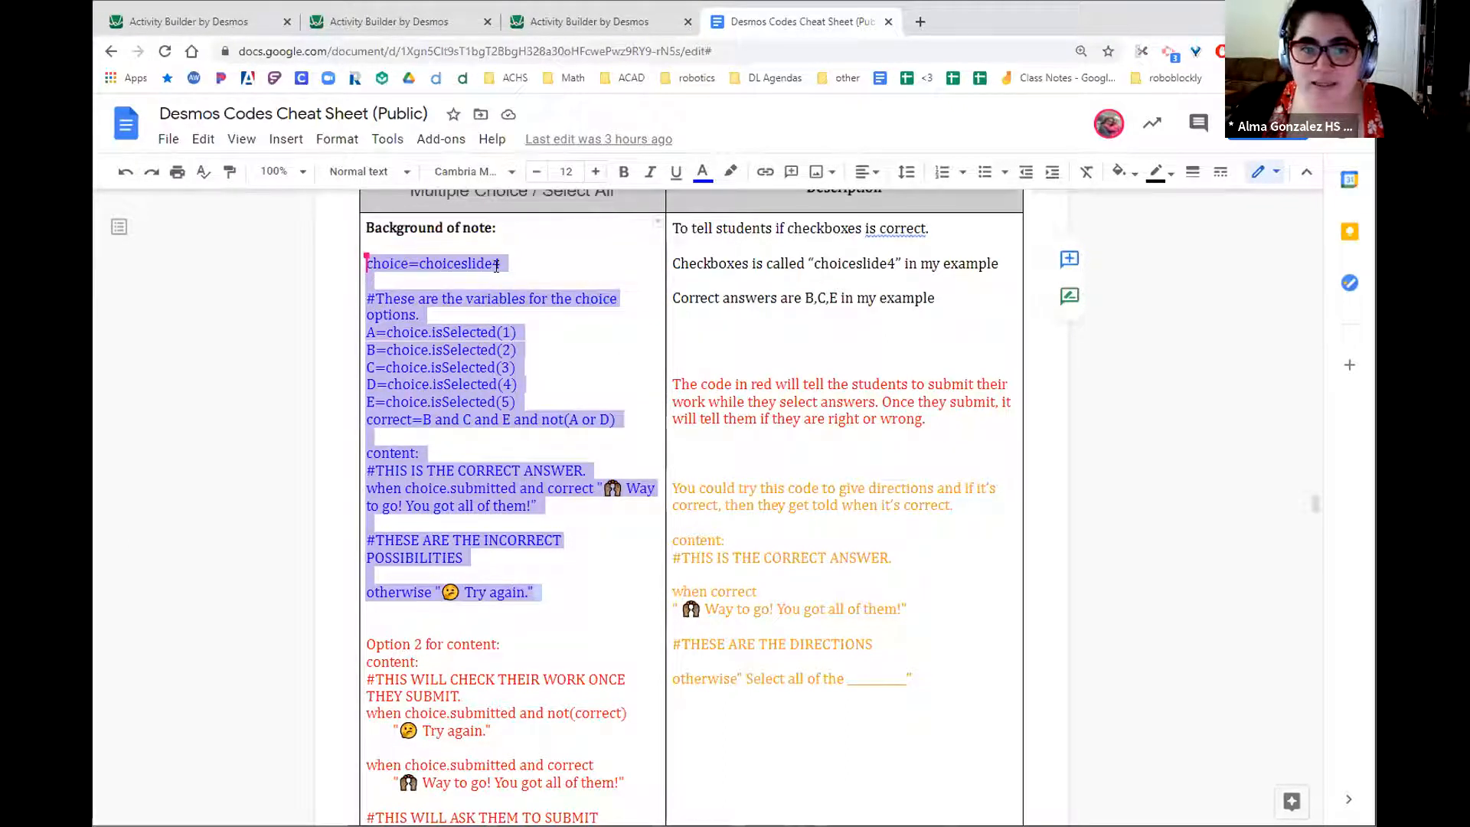
pyautogui.click(414, 336)
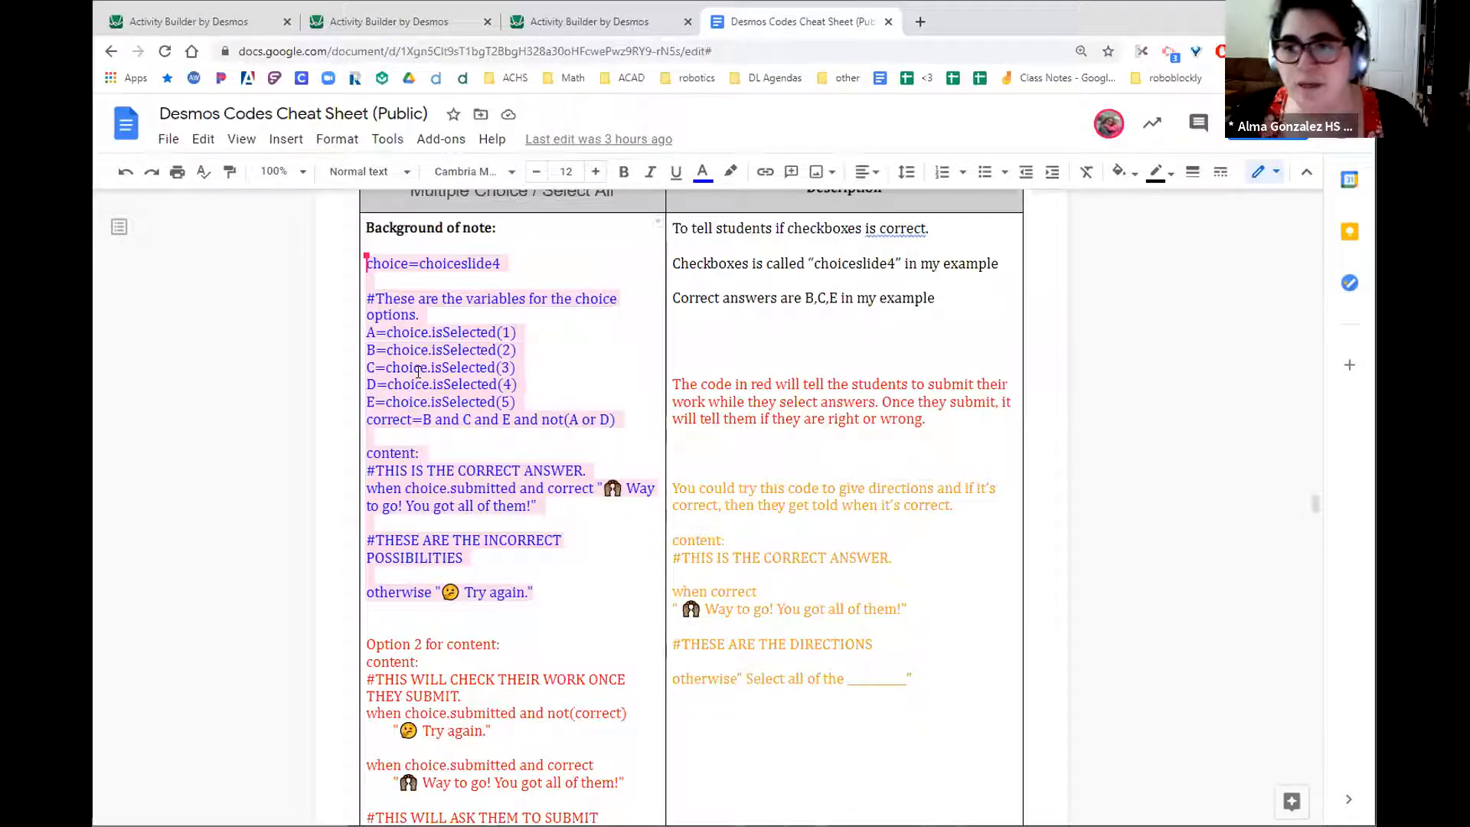
# - Add a note to screen 3 of the Unit Circle activity and paste the copied multiple-choice code into its computation layer script
pyautogui.click(586, 21)
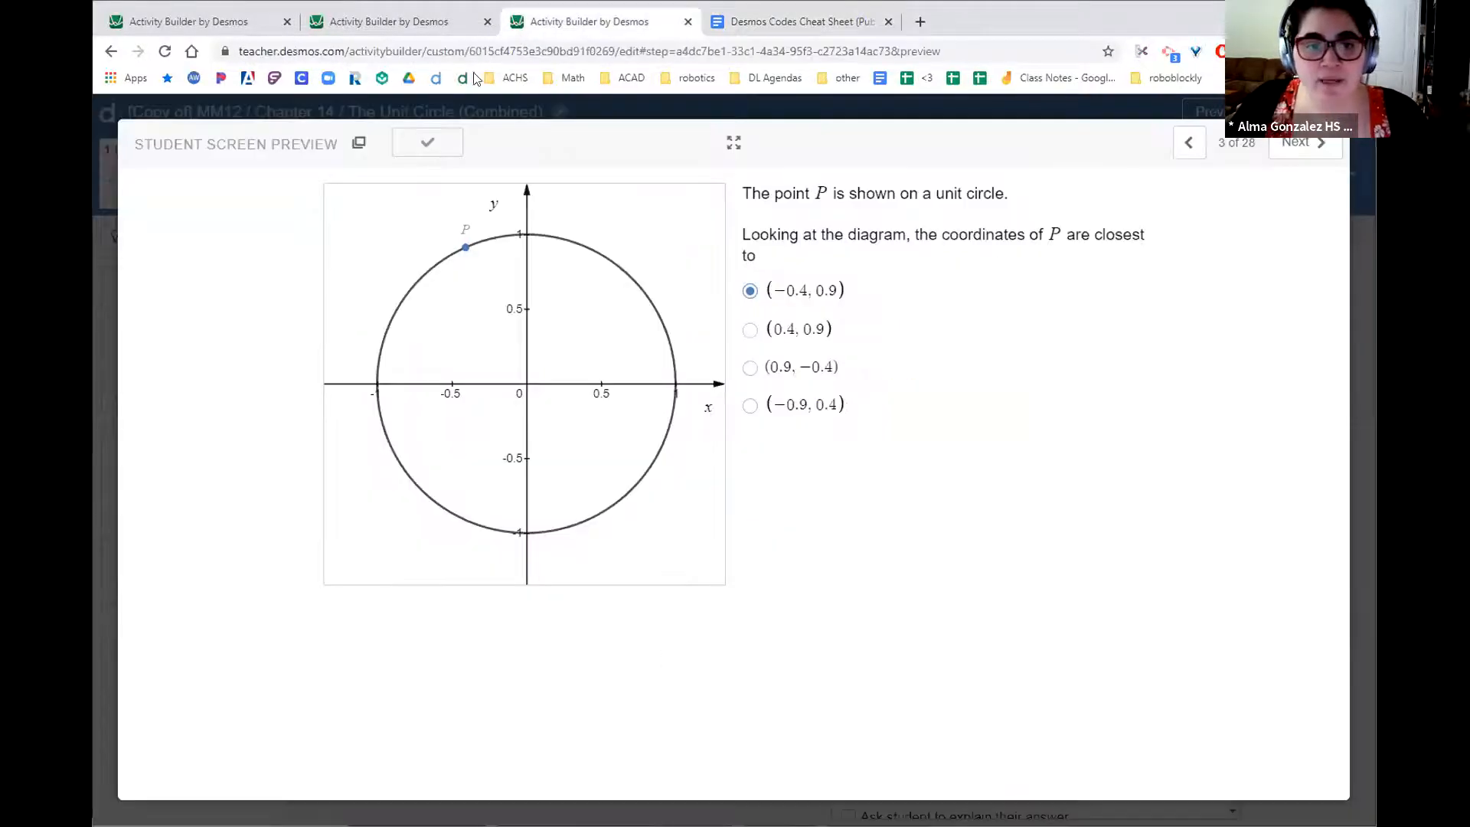
pyautogui.click(1362, 157)
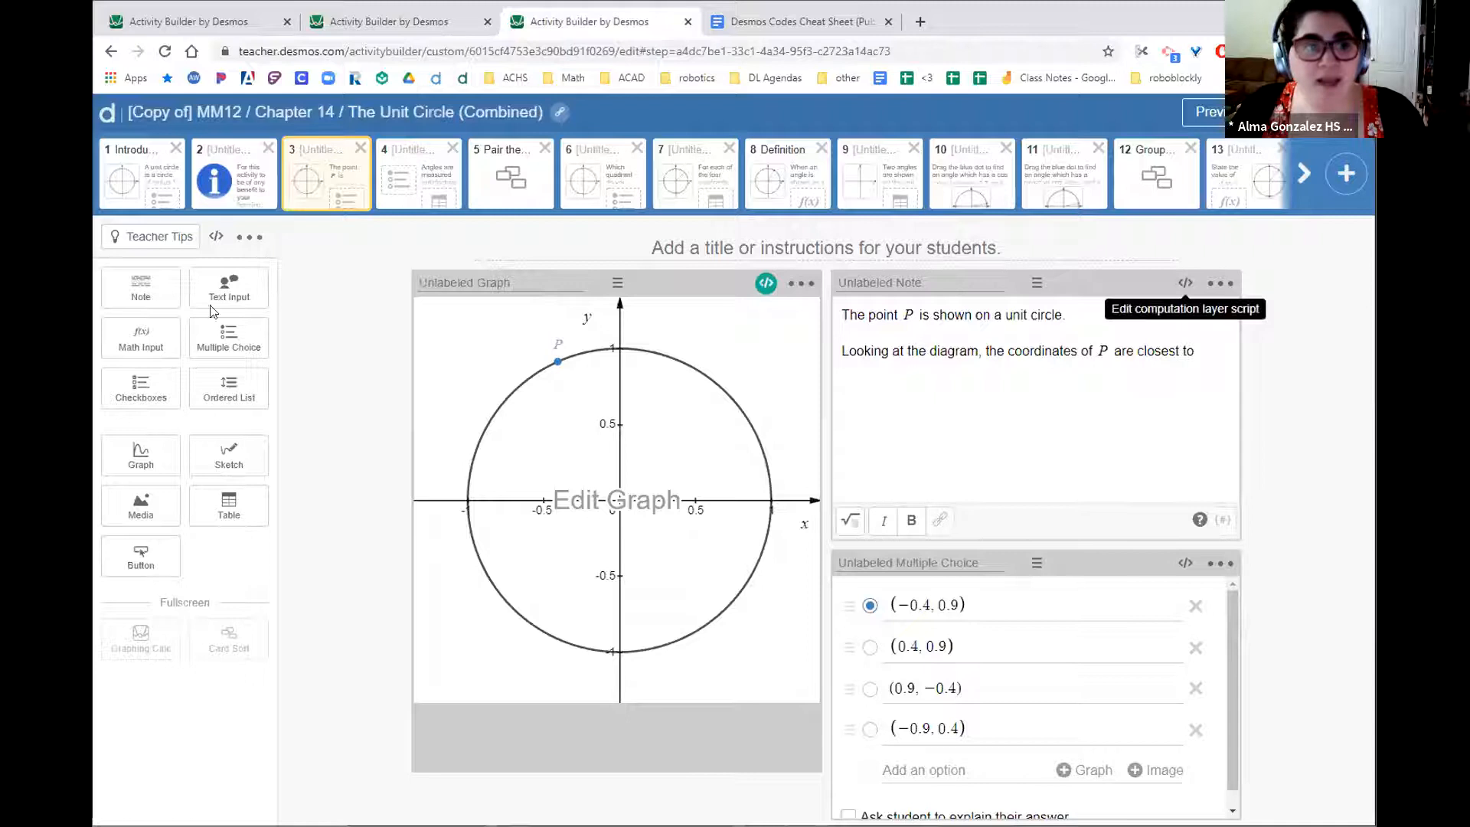
pyautogui.click(141, 288)
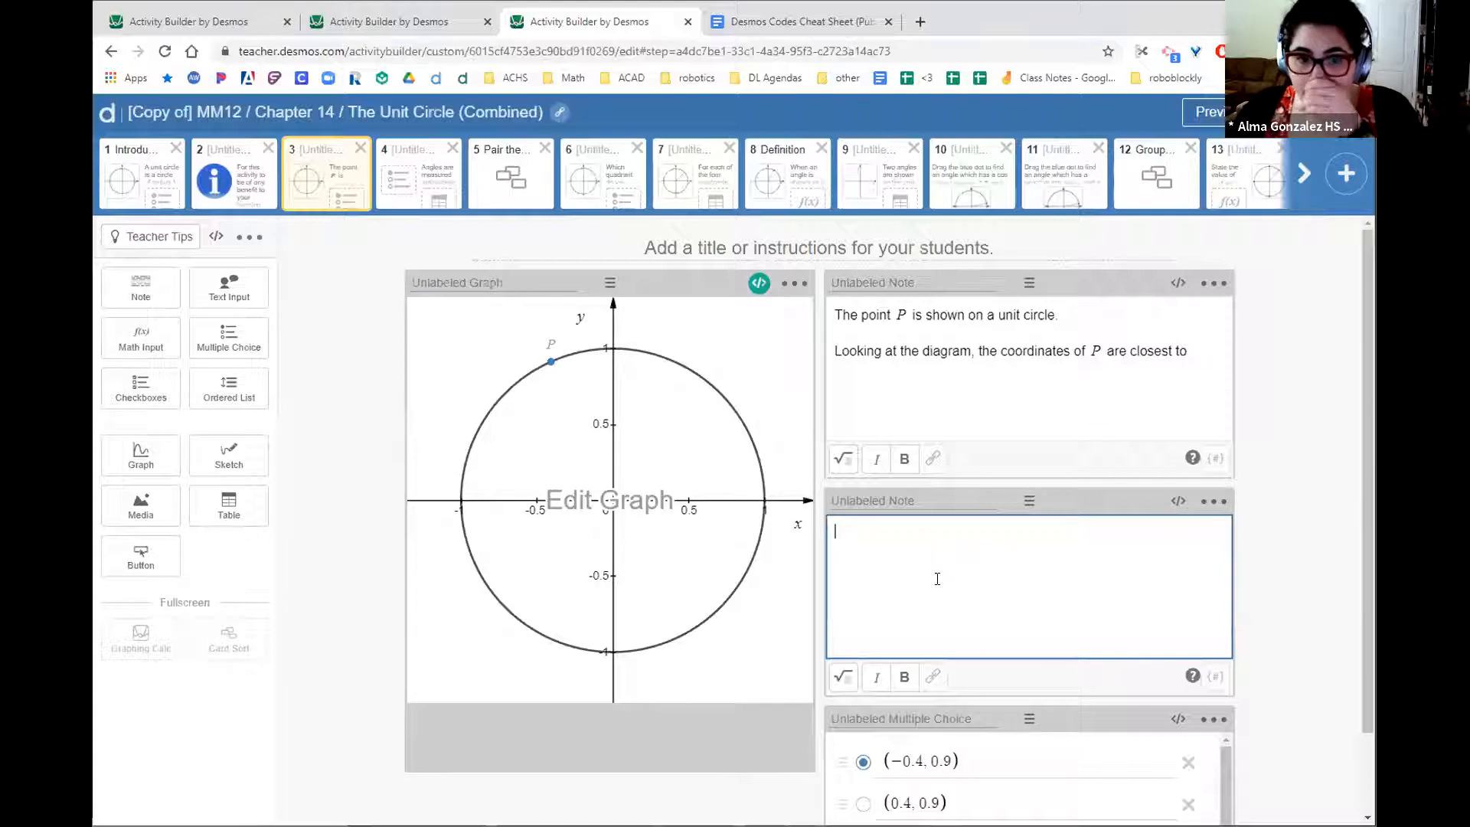
pyautogui.click(1176, 502)
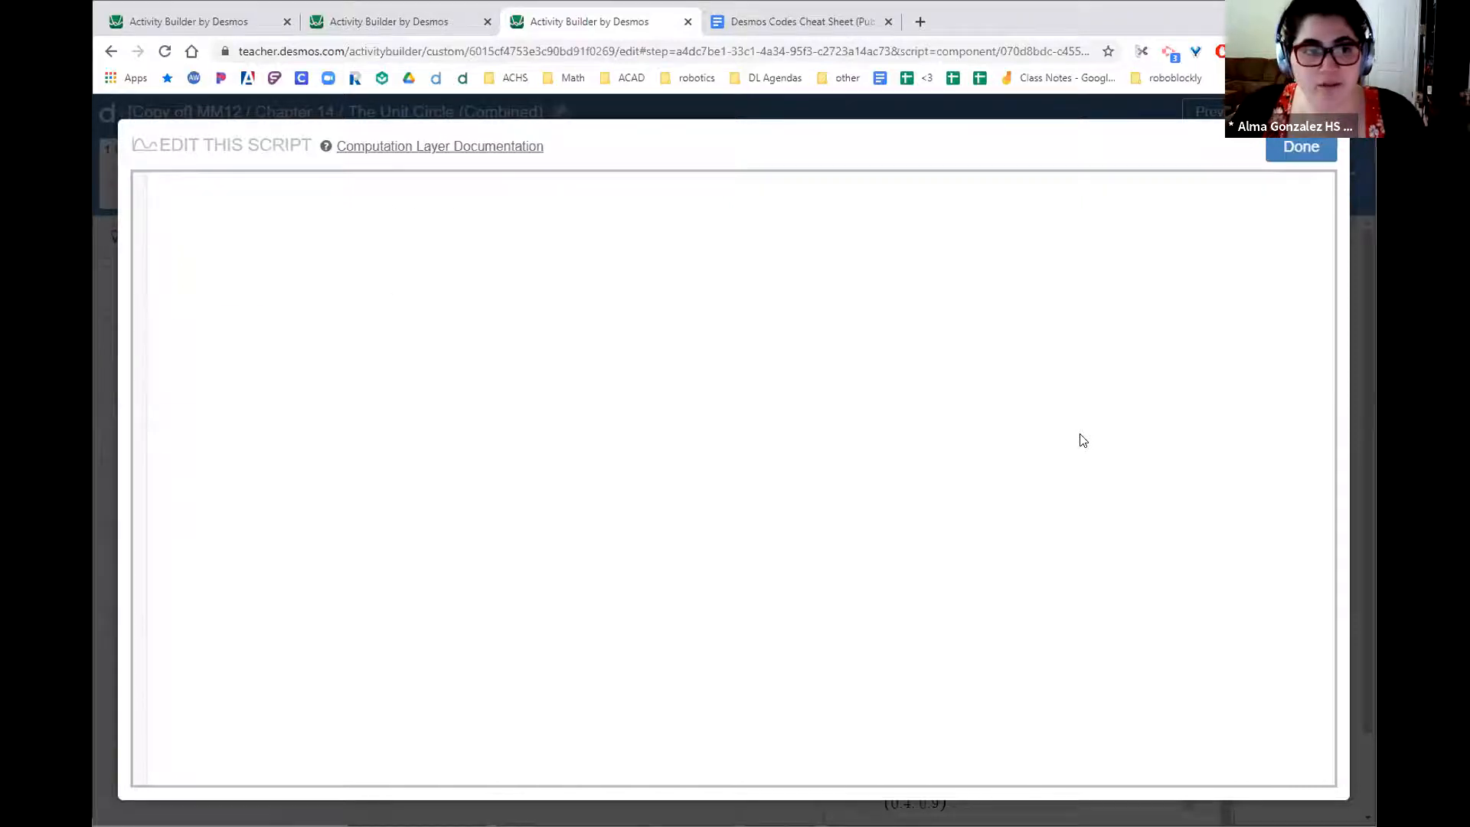
pyautogui.write('choice=choiceslide4  #These are the variables for the choice options. A=choice.isSelected(1) B=choice.isSelected(2) C=choice.isSelected(3) D=choice.isSelected(4) E=choice.isSelected(5) correct=B and C and E and not(A or D)  content: #THIS IS THE CORRECT ANSWER. when choice.submitted and correct "🙌 Way to go! You got all of them!"  #THESE ARE THE INCORRECT POSSIBILITIES  otherwise "😕 Try again."')
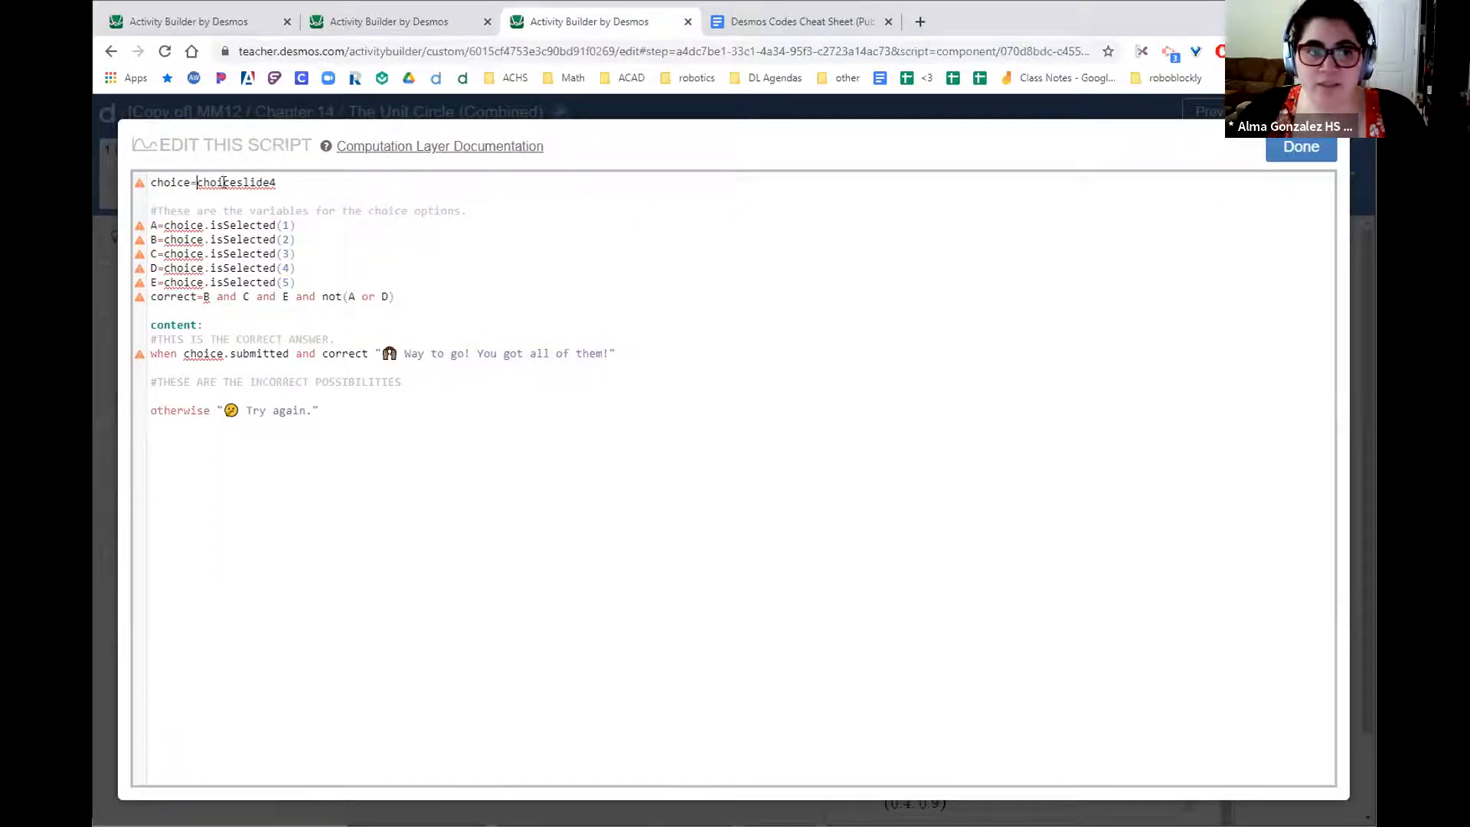
# - Copy the name choiceslide4 from the note's script and label the multiple choice component with it
pyautogui.moveTo(195, 182); pyautogui.dragTo(280, 184)
pyautogui.hotkey('ctrl', 'c')
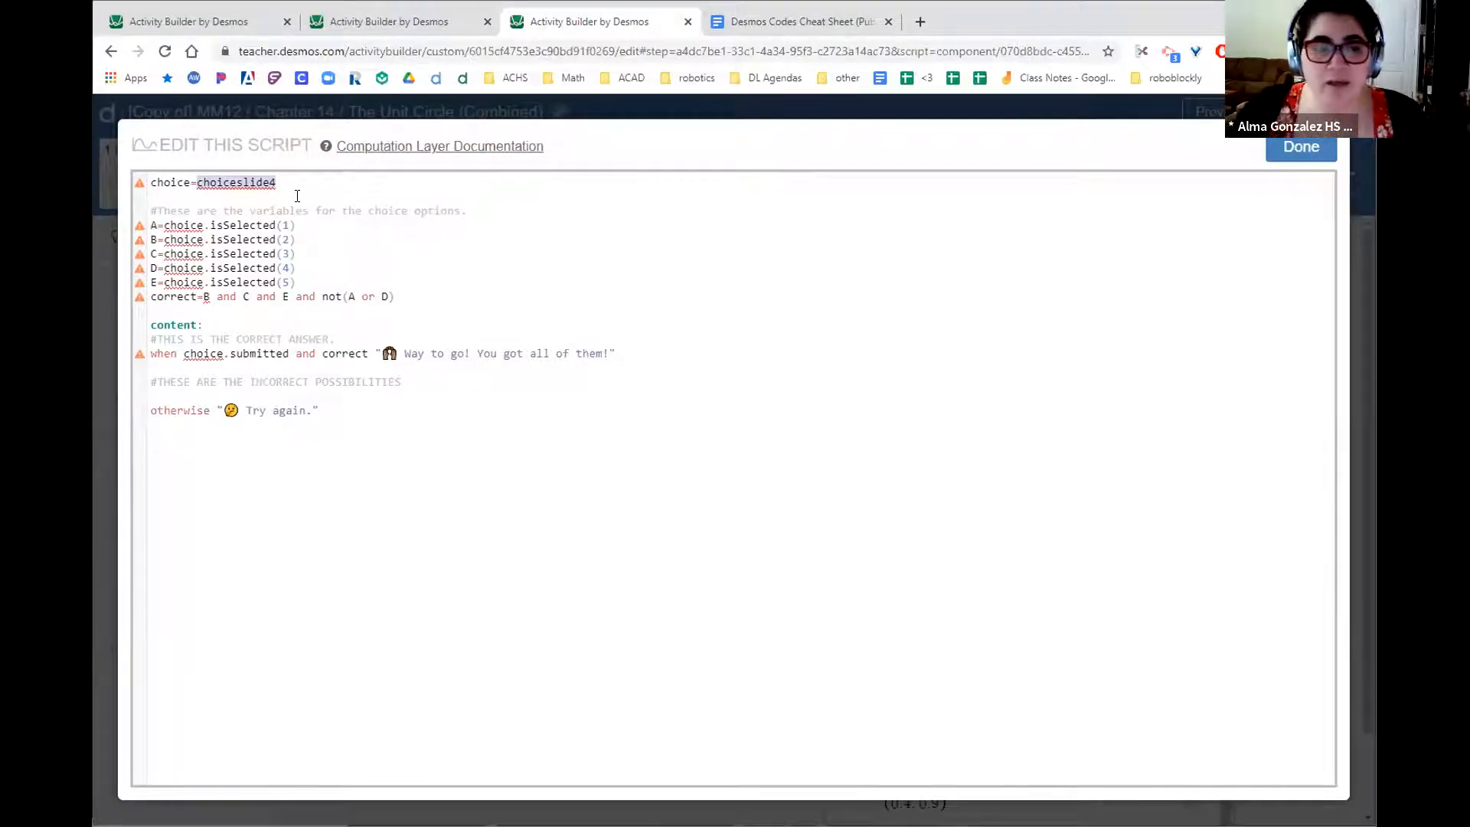
pyautogui.click(1304, 148)
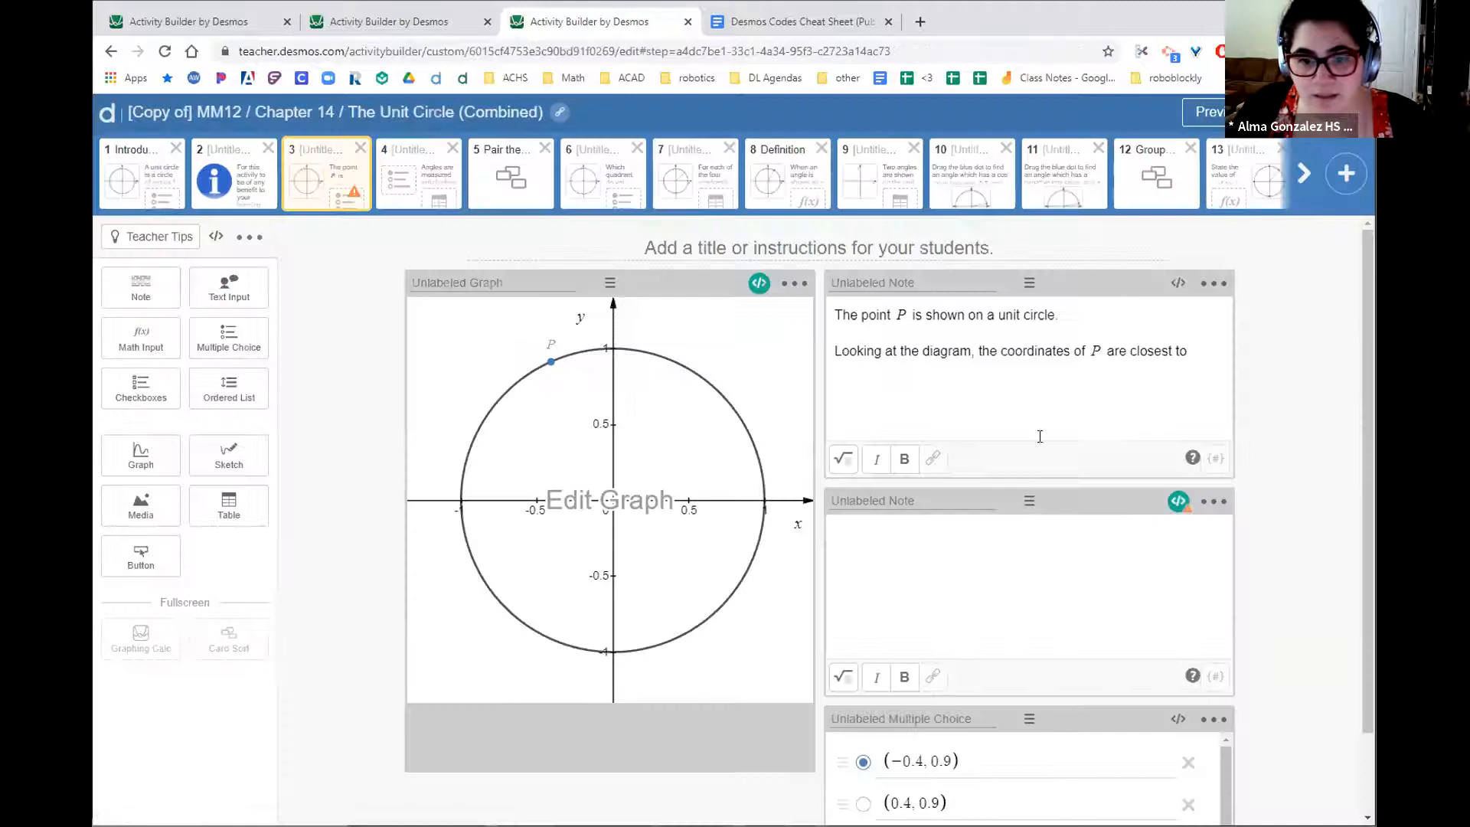
pyautogui.click(885, 712)
pyautogui.hotkey('ctrl', 'v')
pyautogui.scroll(-3, 965, 780)
pyautogui.scroll(3, 941, 722)
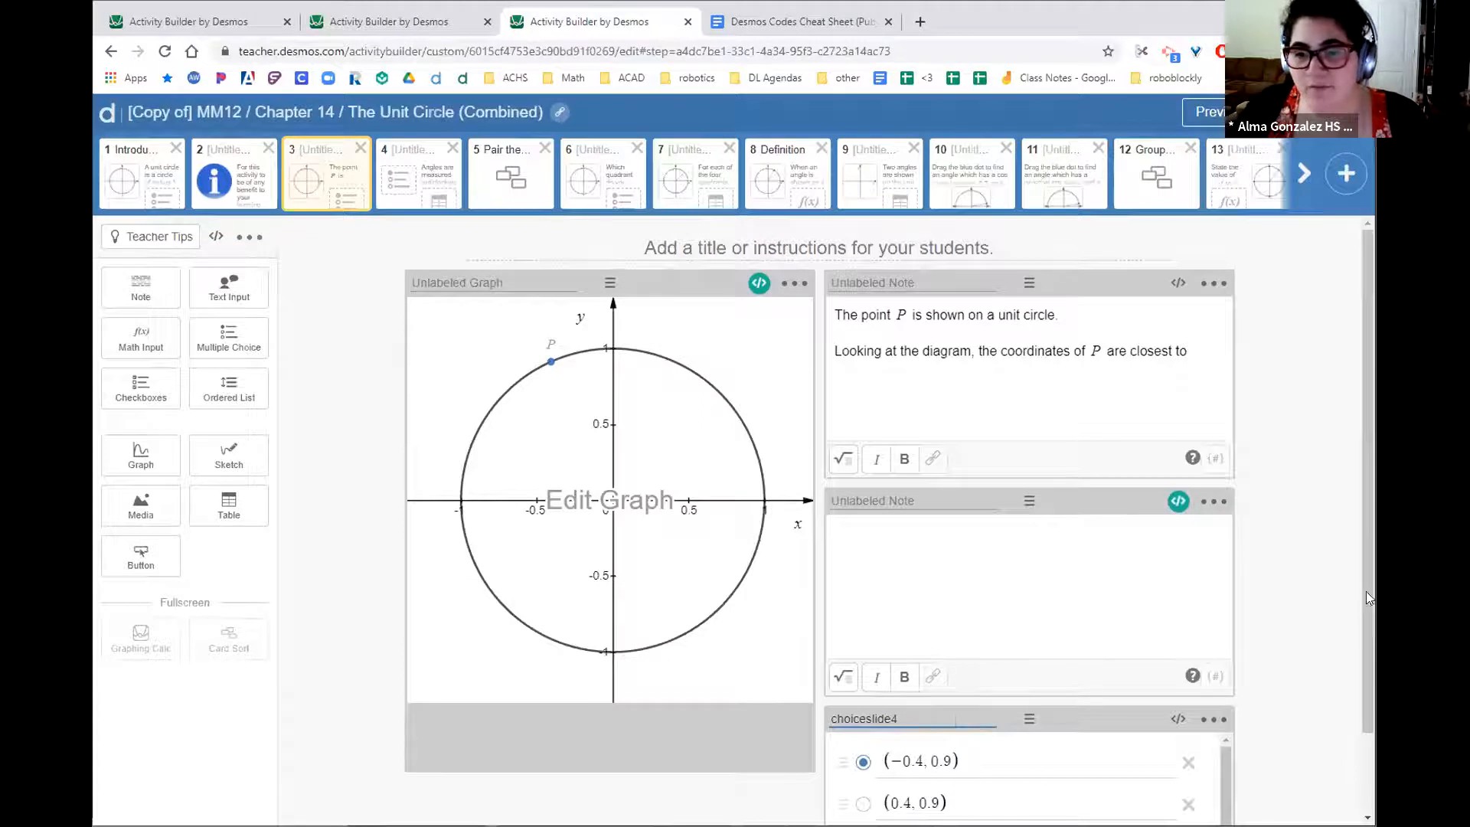
pyautogui.scroll(-1, 1370, 597)
pyautogui.scroll(-2, 1035, 645)
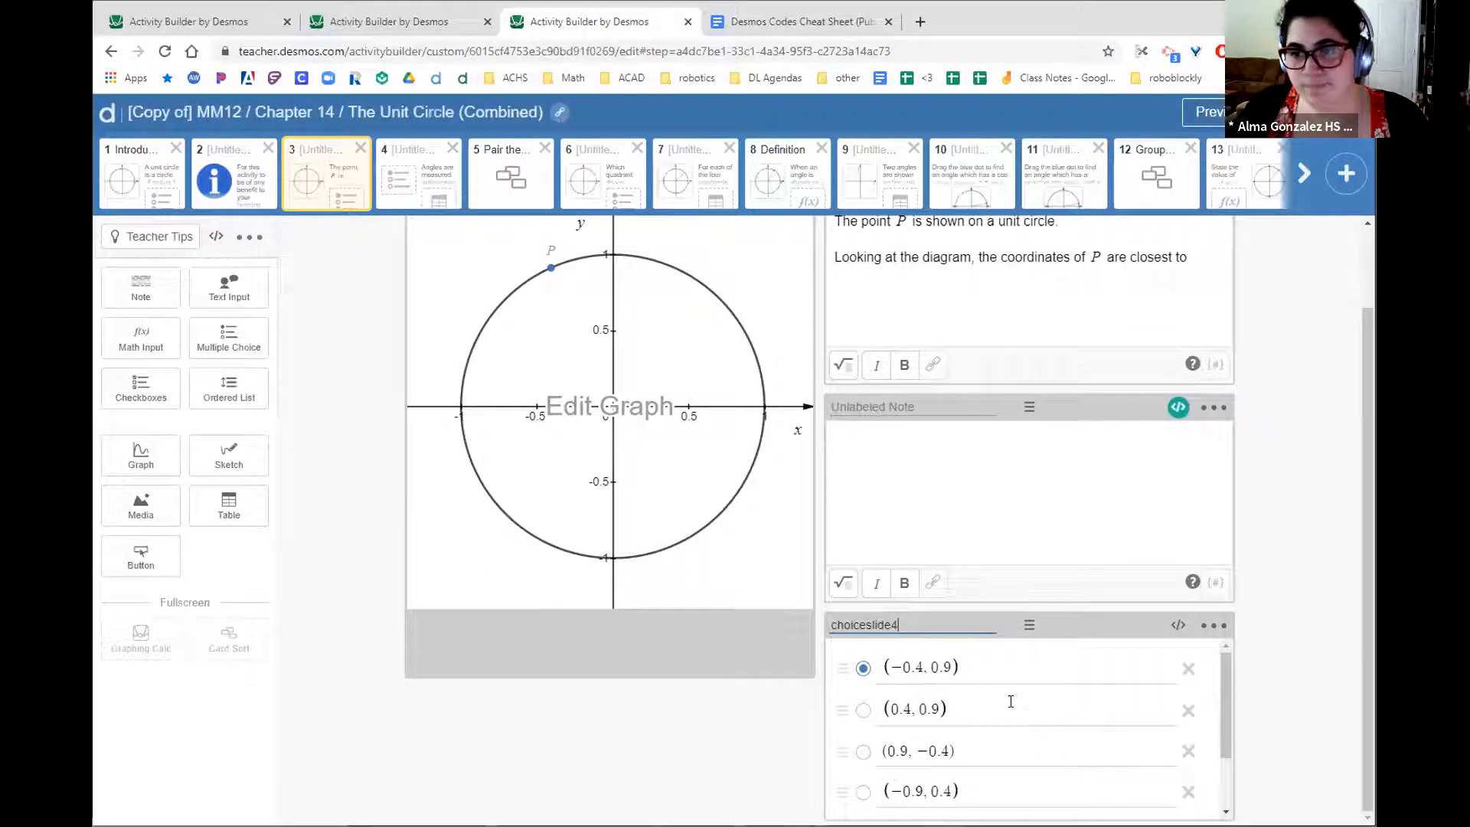
# - Examine the new note's script and the multiple choice component's script, comparing the isSelected variables A to E with the answer options
pyautogui.click(1178, 407)
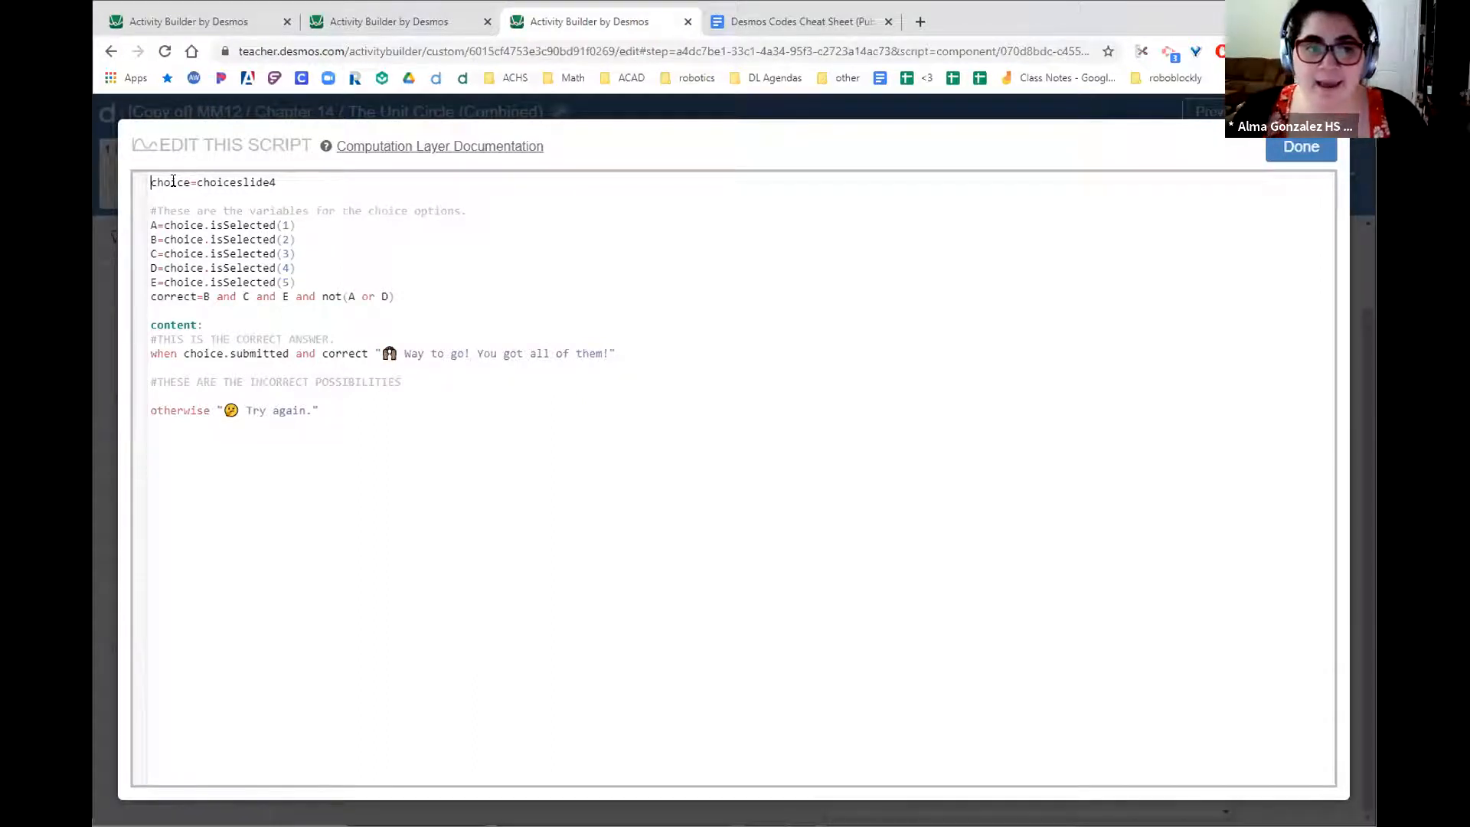
pyautogui.click(1285, 146)
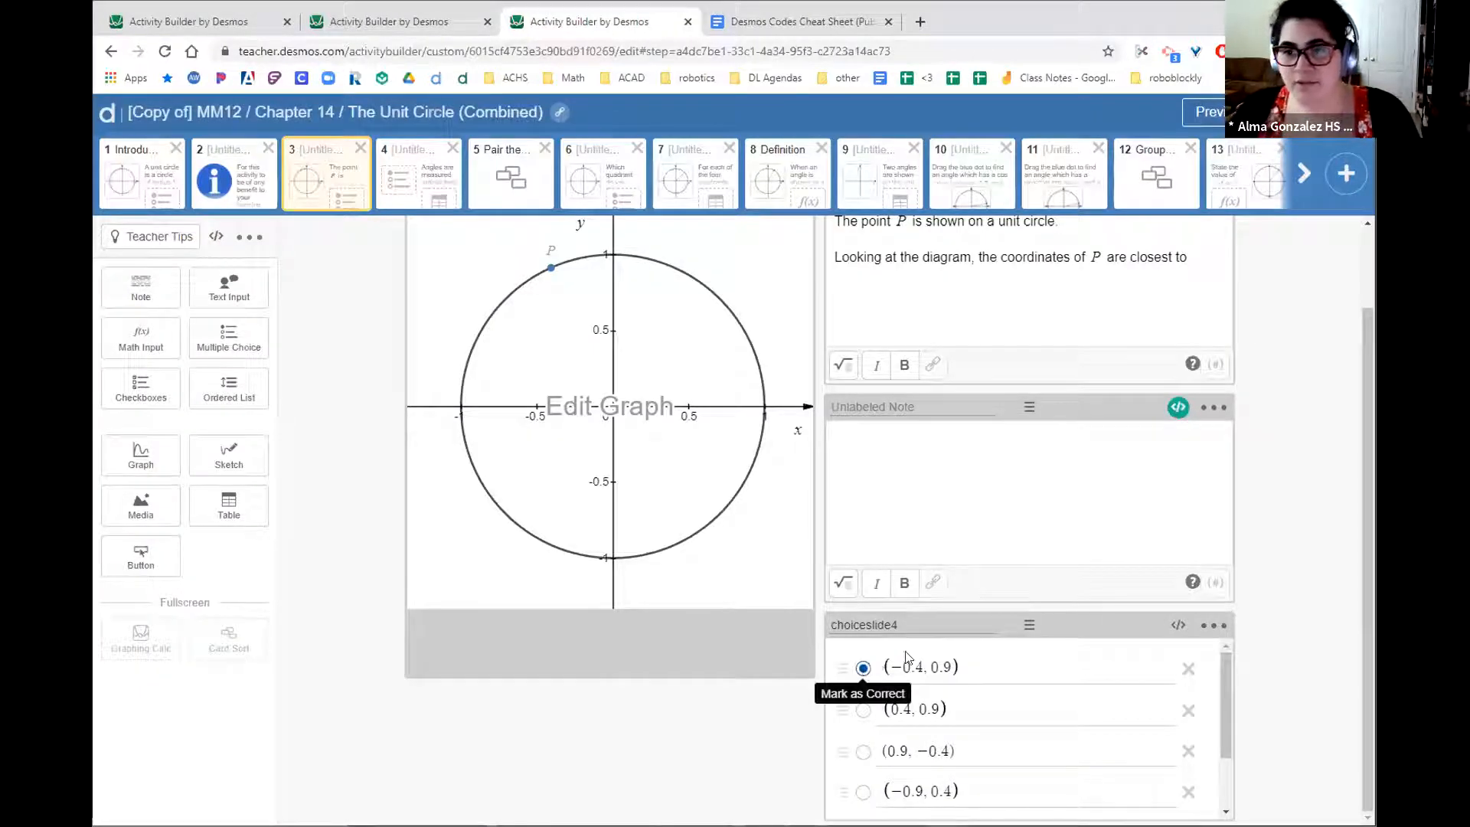
pyautogui.click(1178, 625)
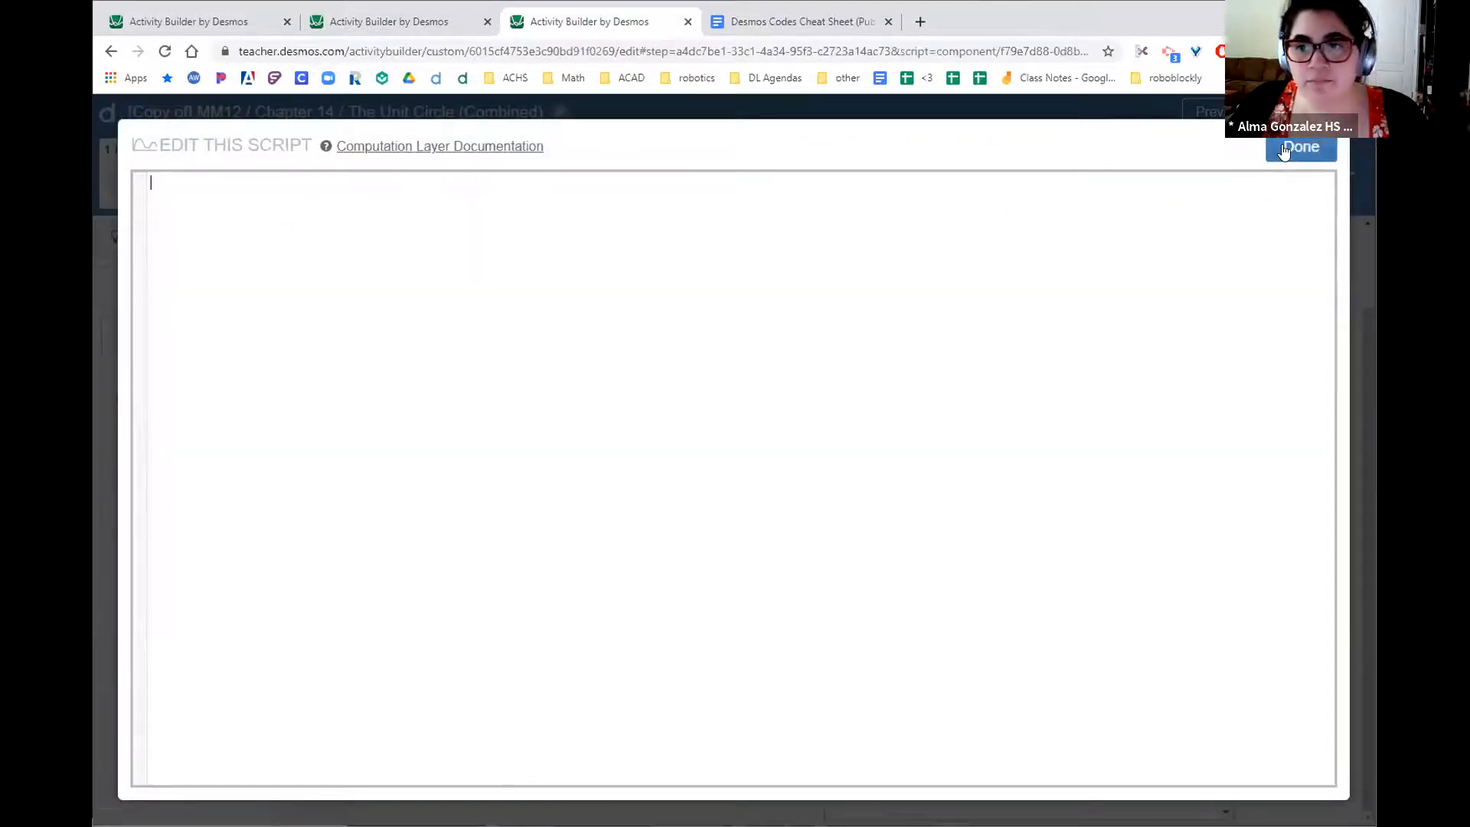
pyautogui.click(1284, 149)
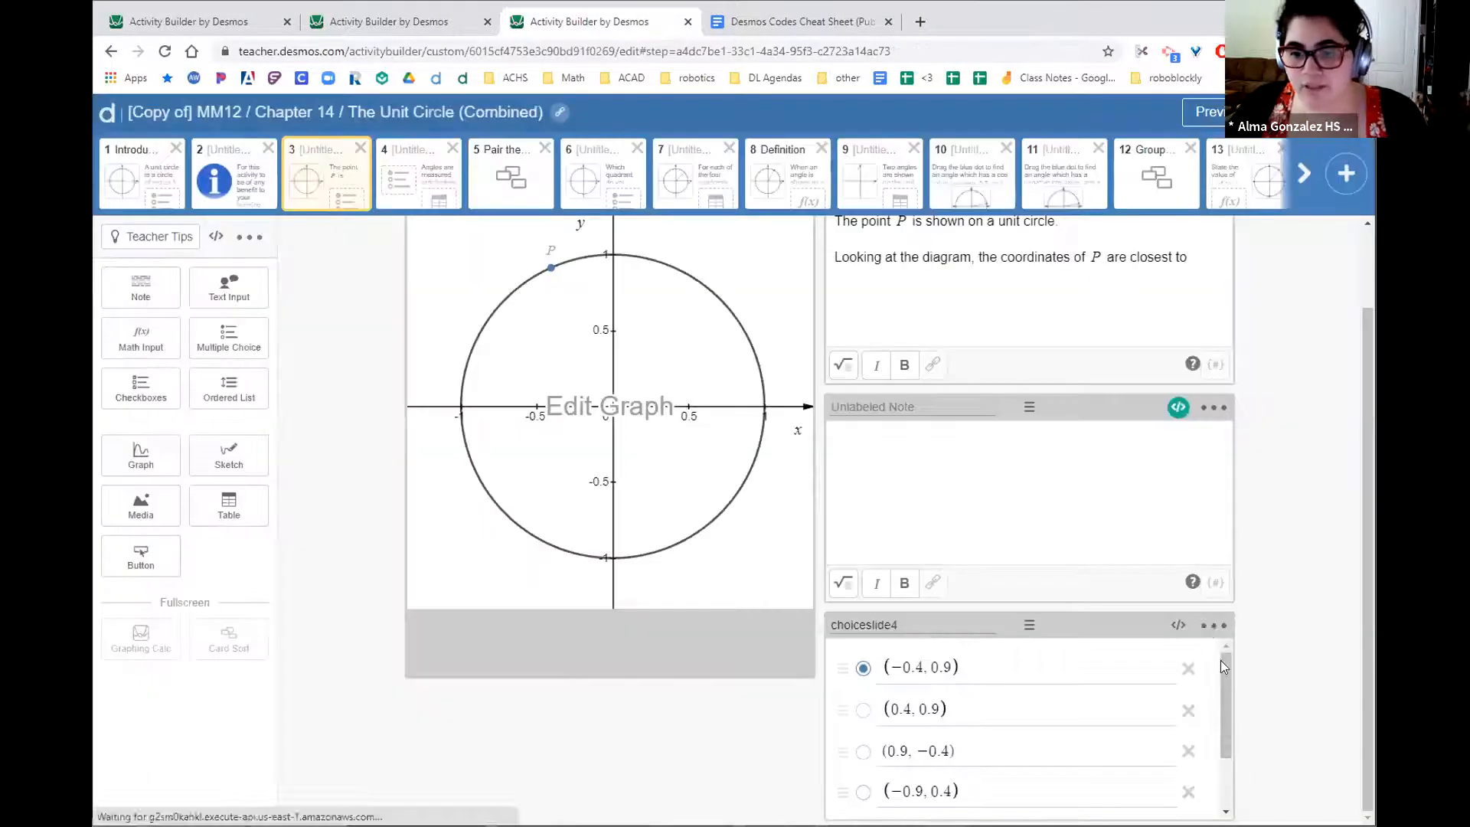
pyautogui.click(1179, 407)
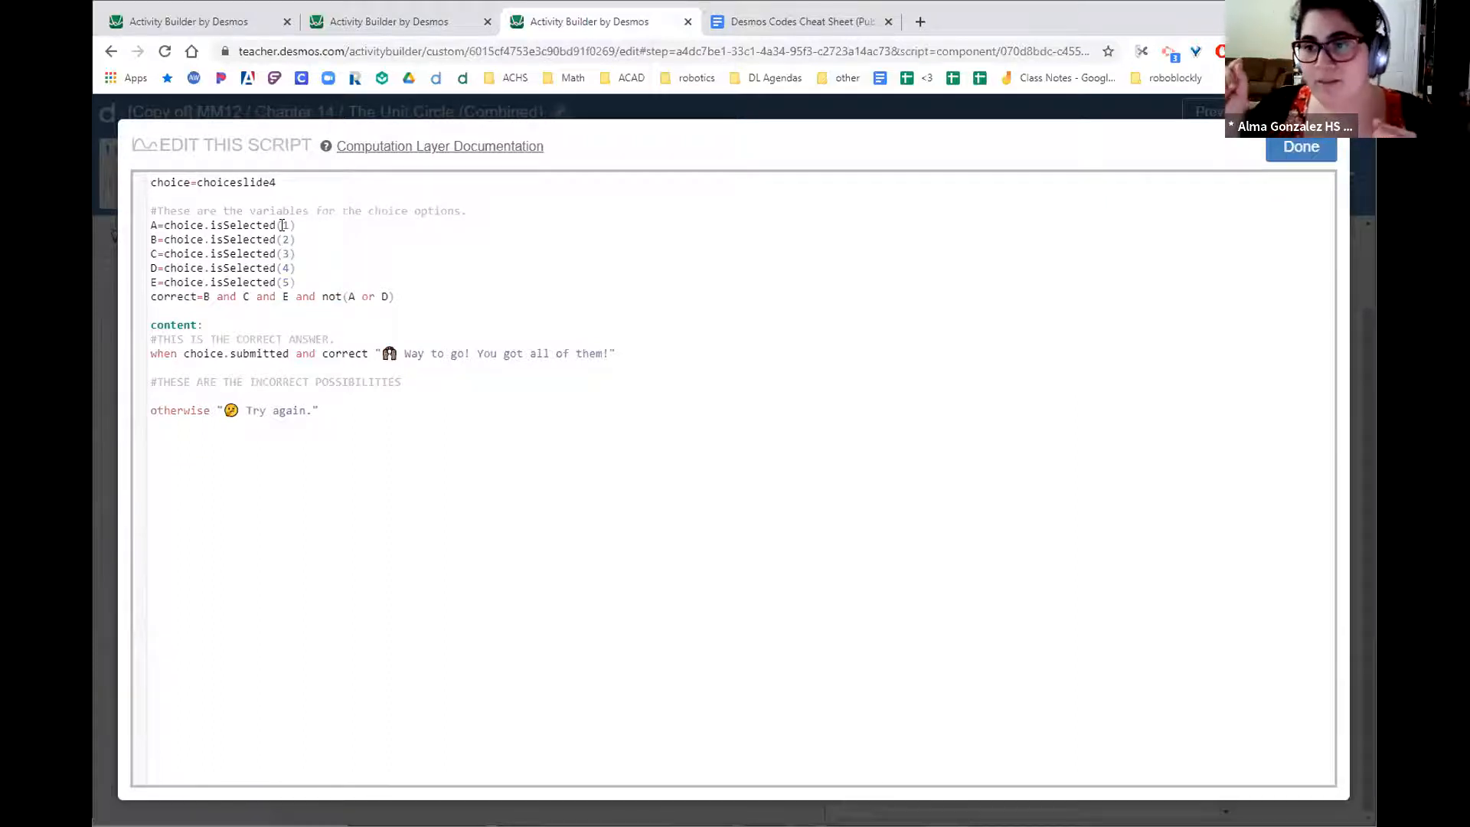
pyautogui.click(176, 240)
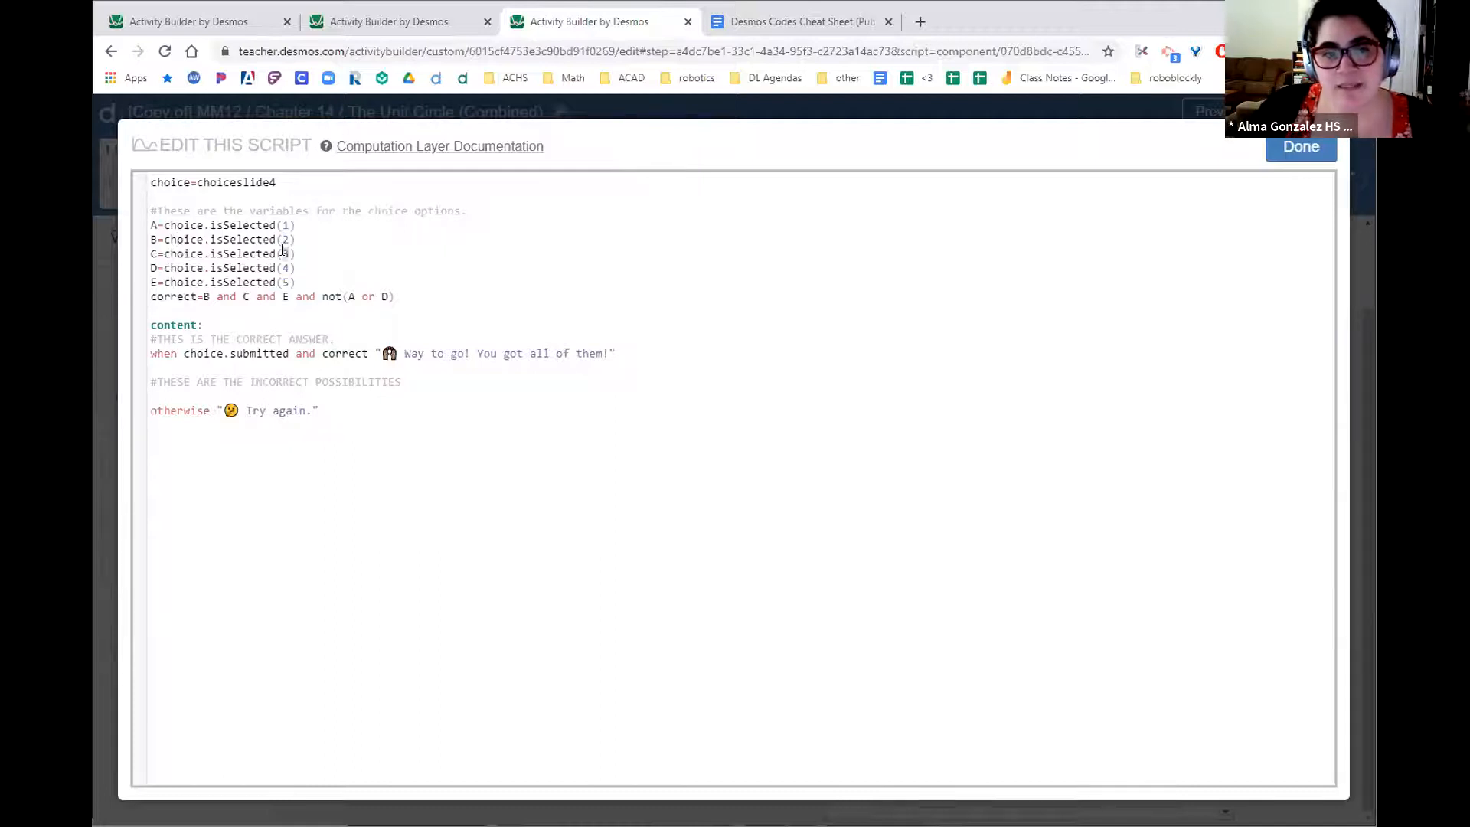
pyautogui.moveTo(295, 281); pyautogui.dragTo(150, 281)
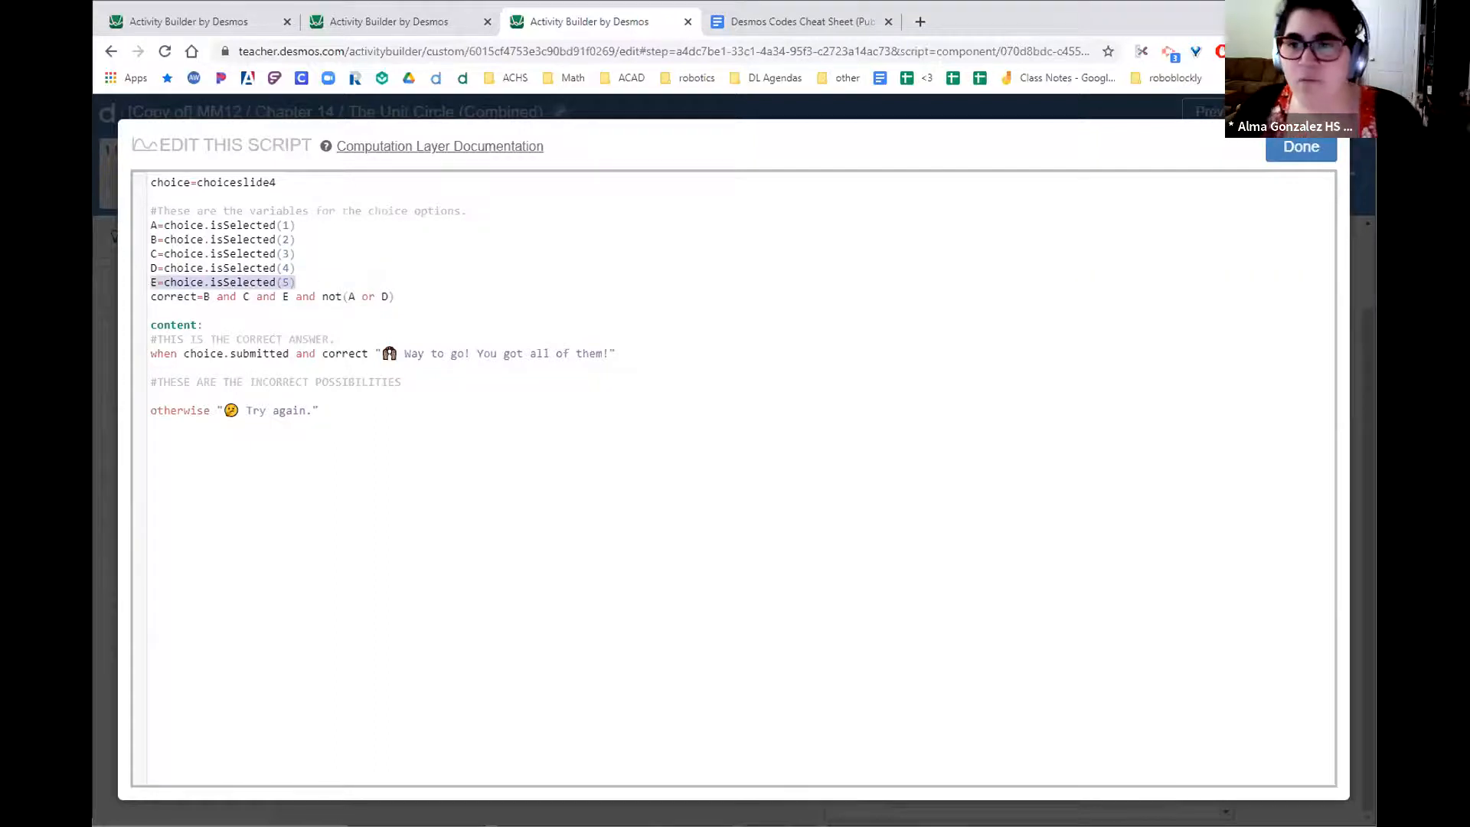
pyautogui.click(1290, 151)
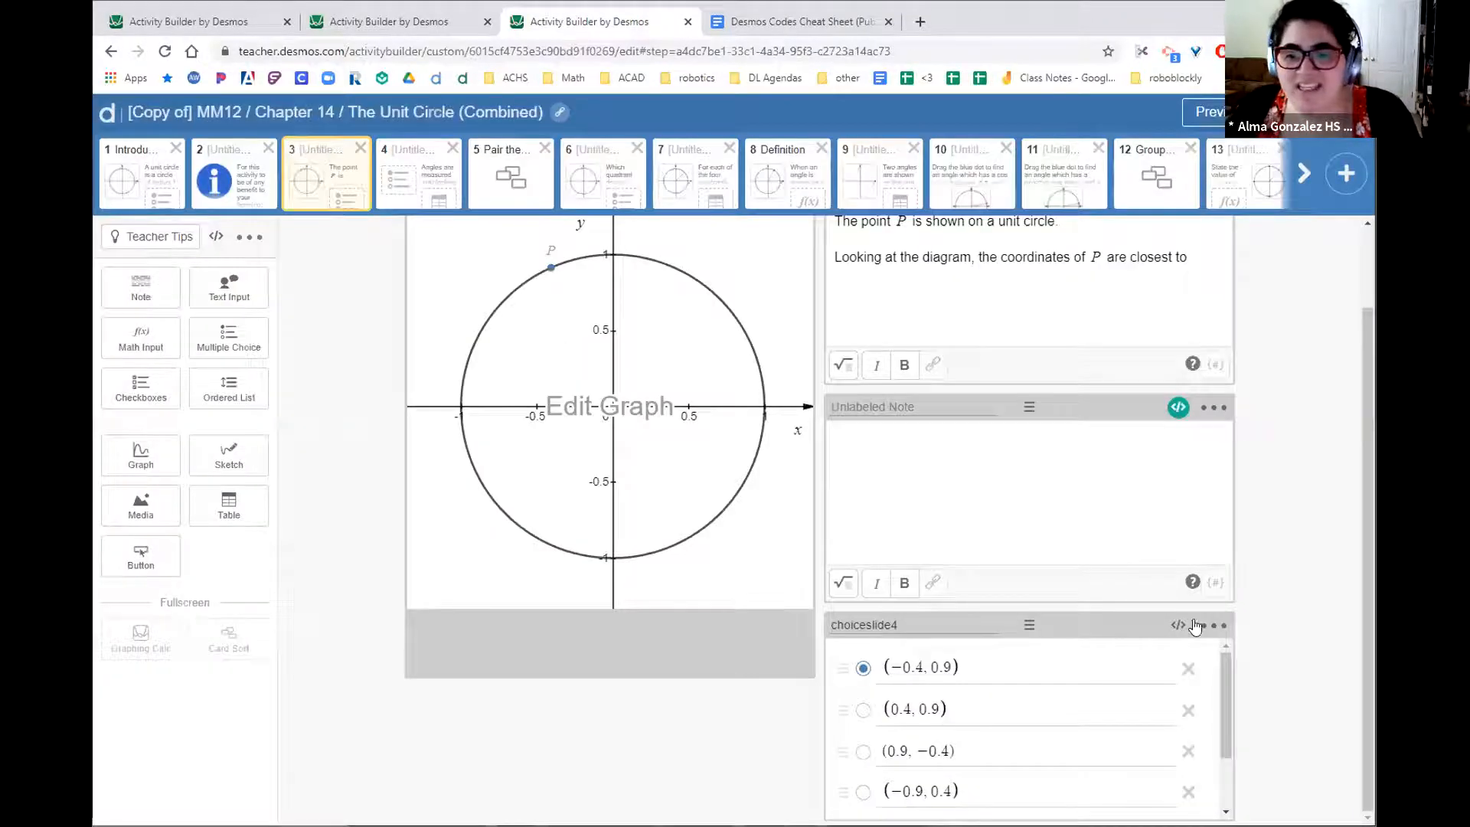
# - Change the correct-answer line in the new note's script to correct=A and separate it from the choice variables with a blank line
pyautogui.click(1178, 407)
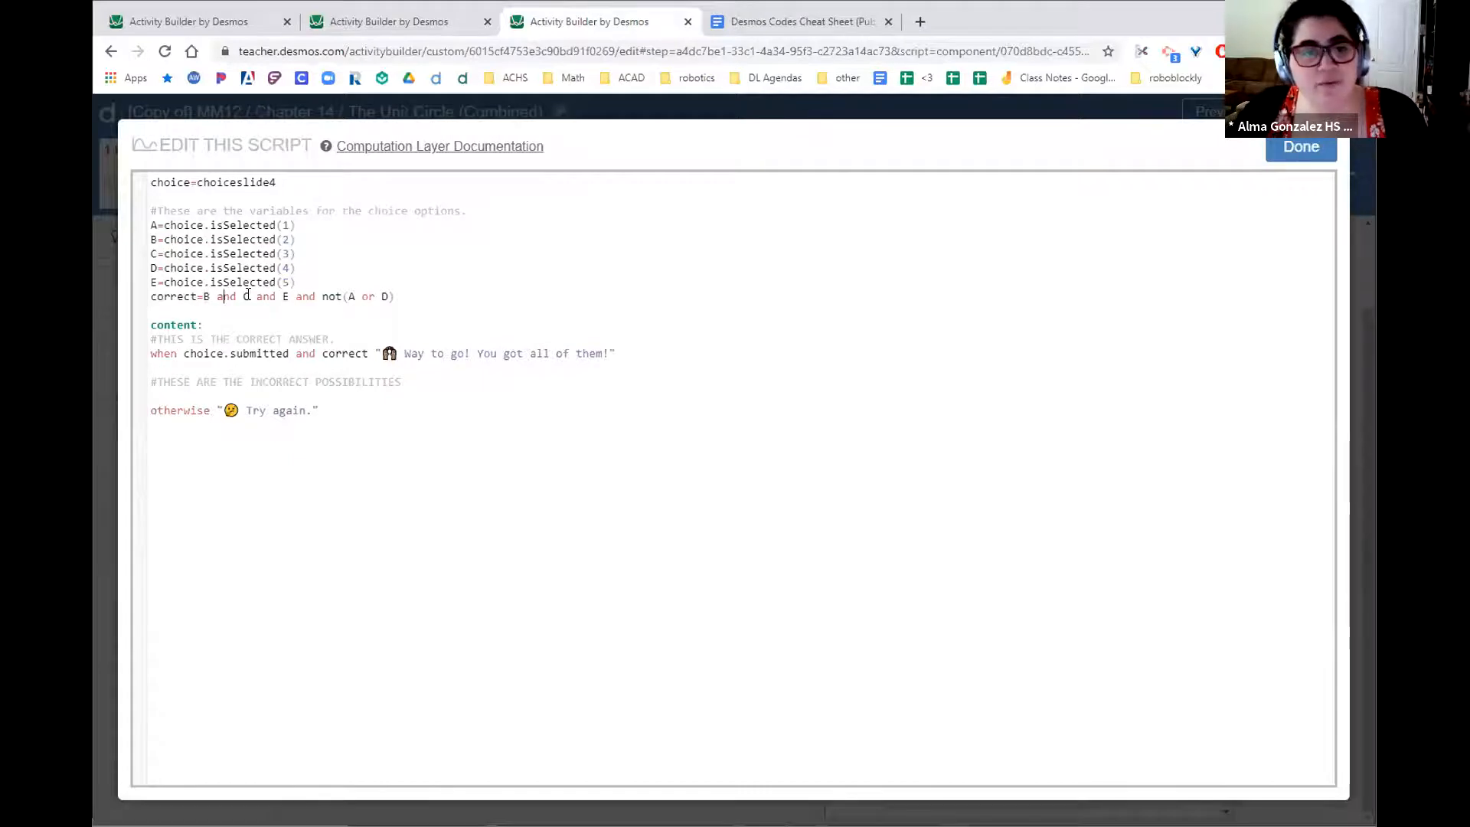
pyautogui.click(316, 297)
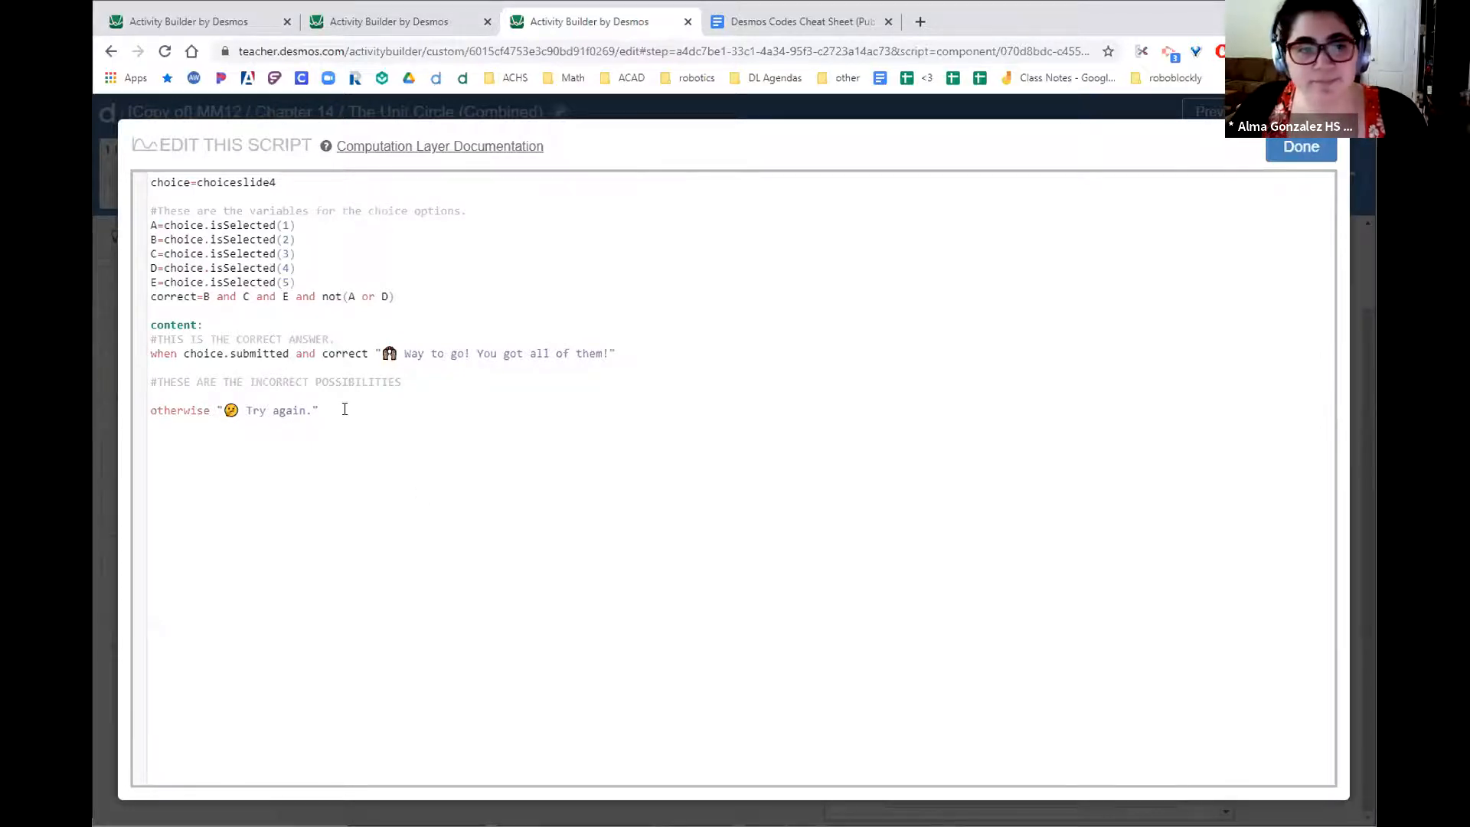
pyautogui.moveTo(204, 296); pyautogui.dragTo(391, 296)
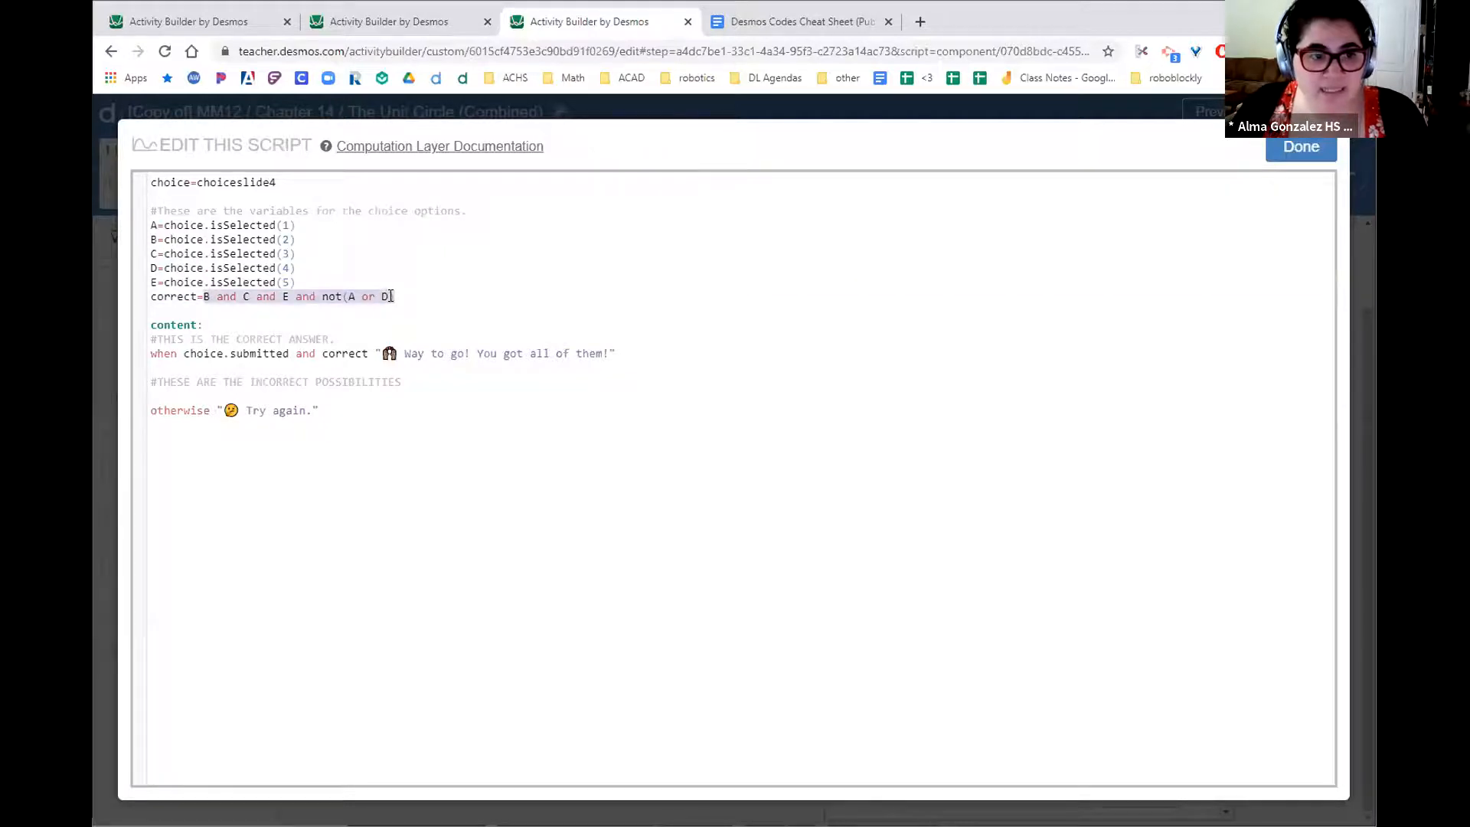
pyautogui.write('A')
pyautogui.click(134, 290)
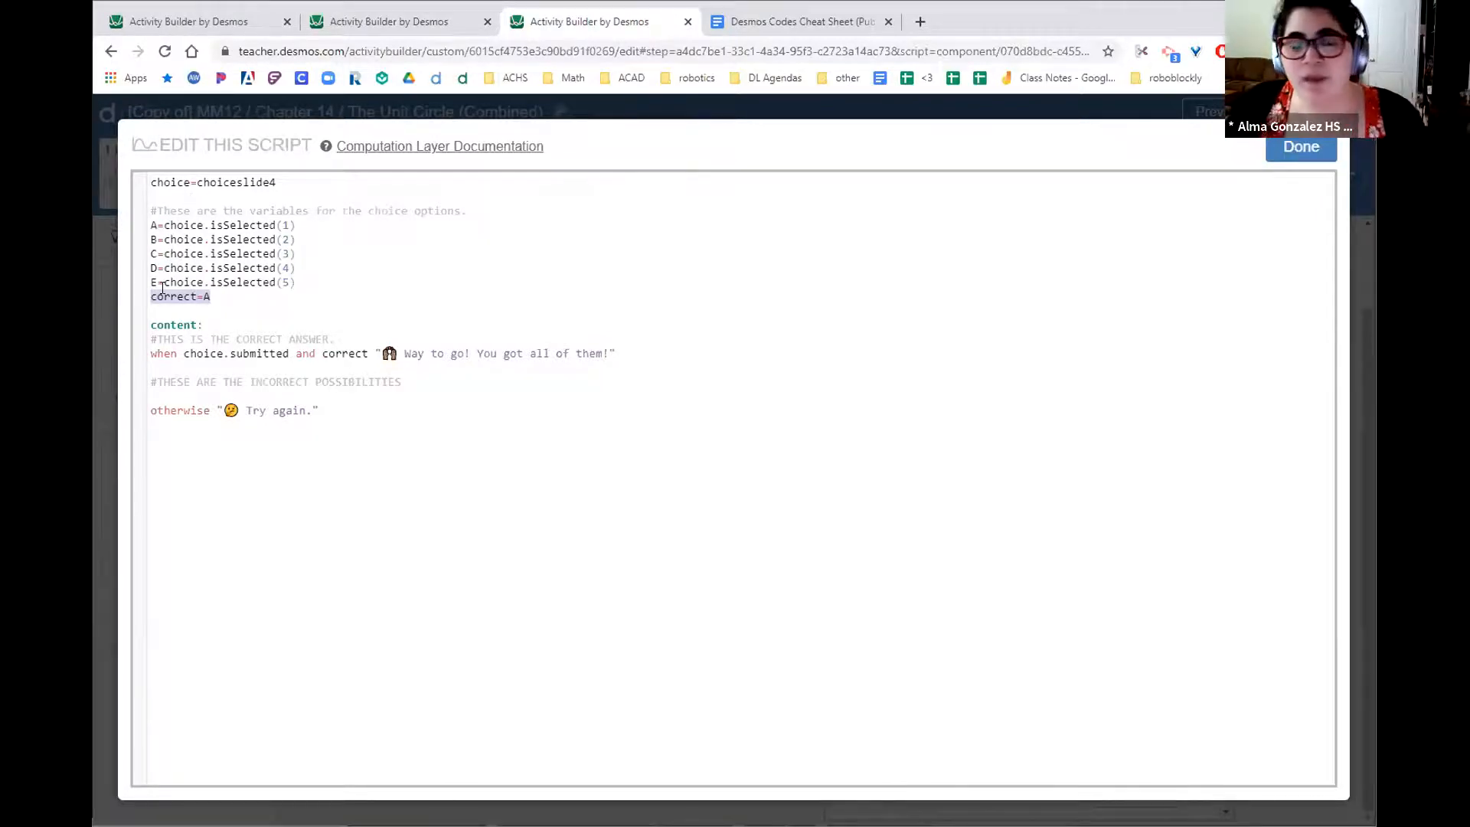
pyautogui.click(234, 297)
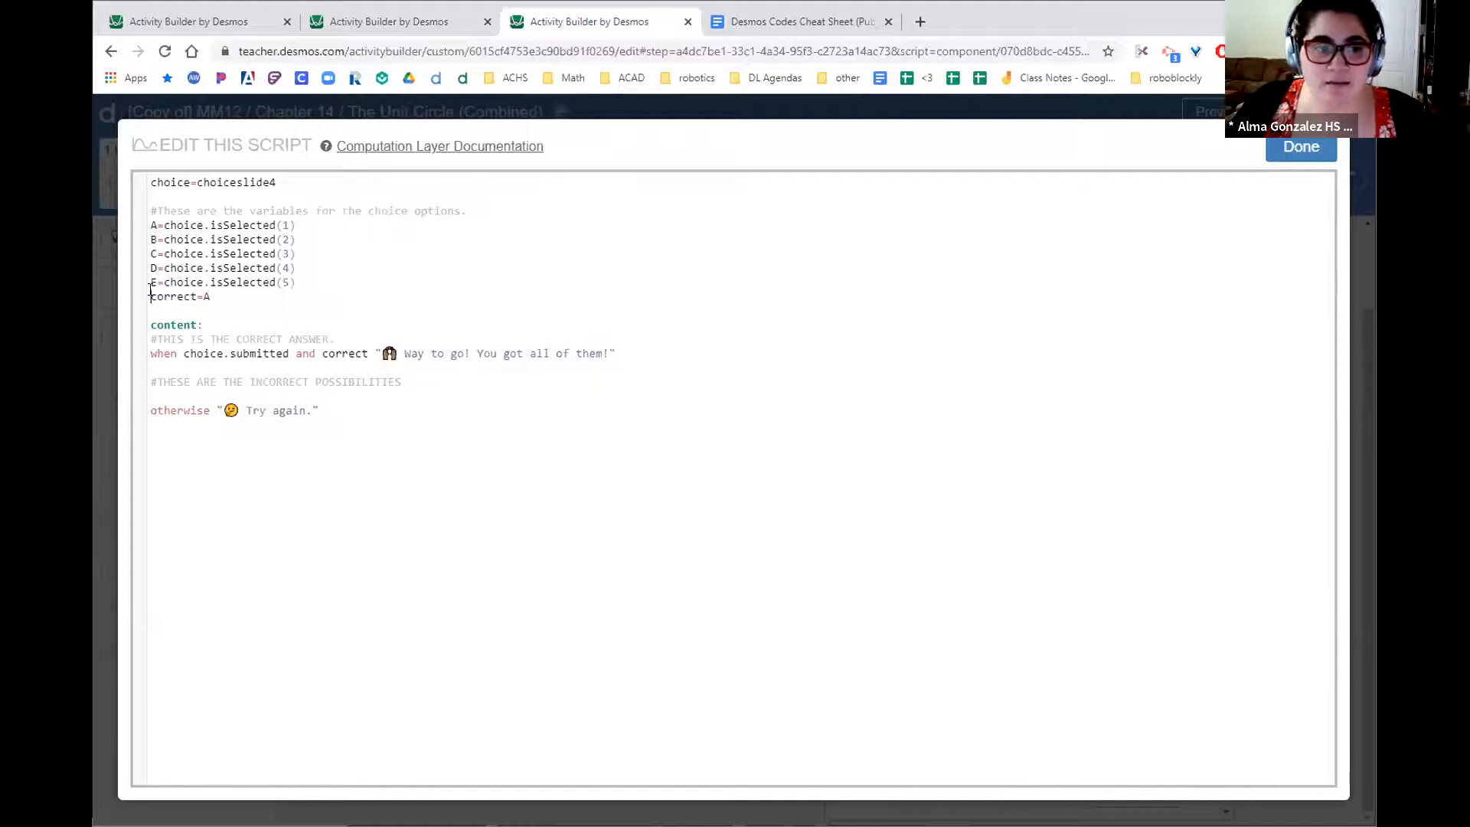
pyautogui.press('Return')
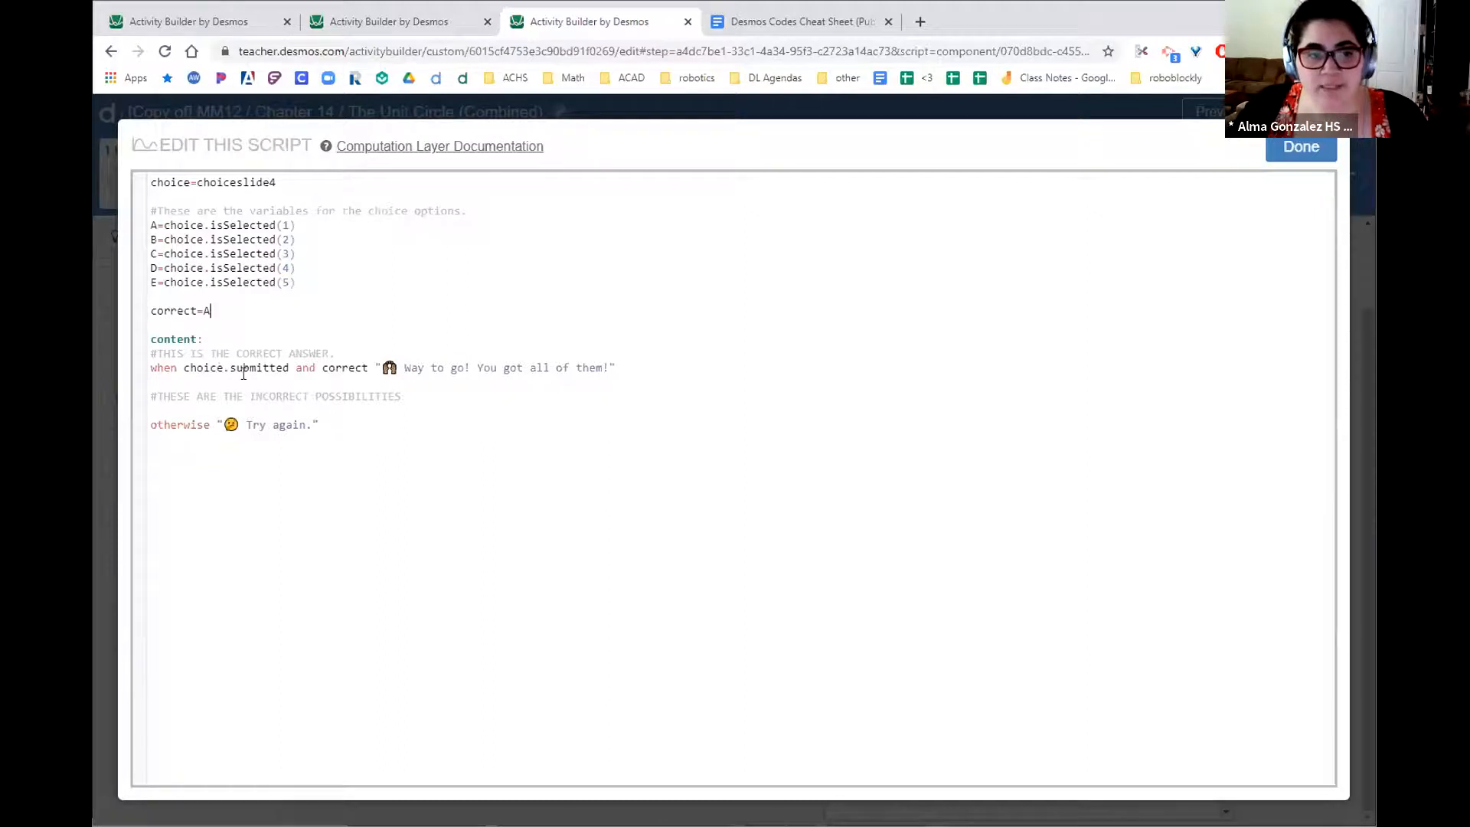
# - Review the new note script's feedback messages and compare them with the alternative content code options in the Desmos Codes Cheat Sheet document
pyautogui.moveTo(416, 365); pyautogui.dragTo(615, 360)
pyautogui.moveTo(227, 424); pyautogui.dragTo(367, 426)
pyautogui.click(368, 425)
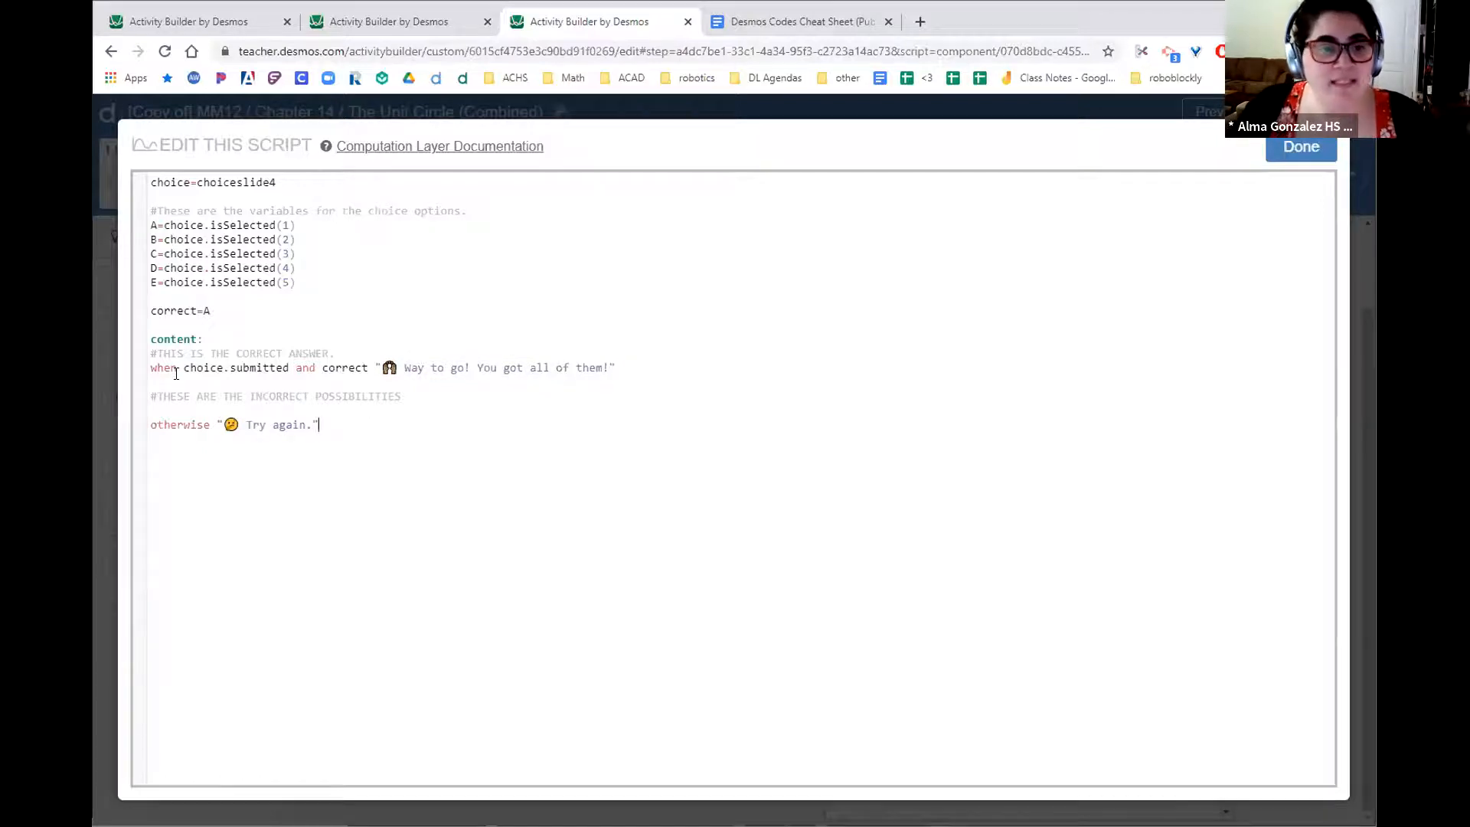
pyautogui.click(830, 24)
pyautogui.scroll(-5, 482, 570)
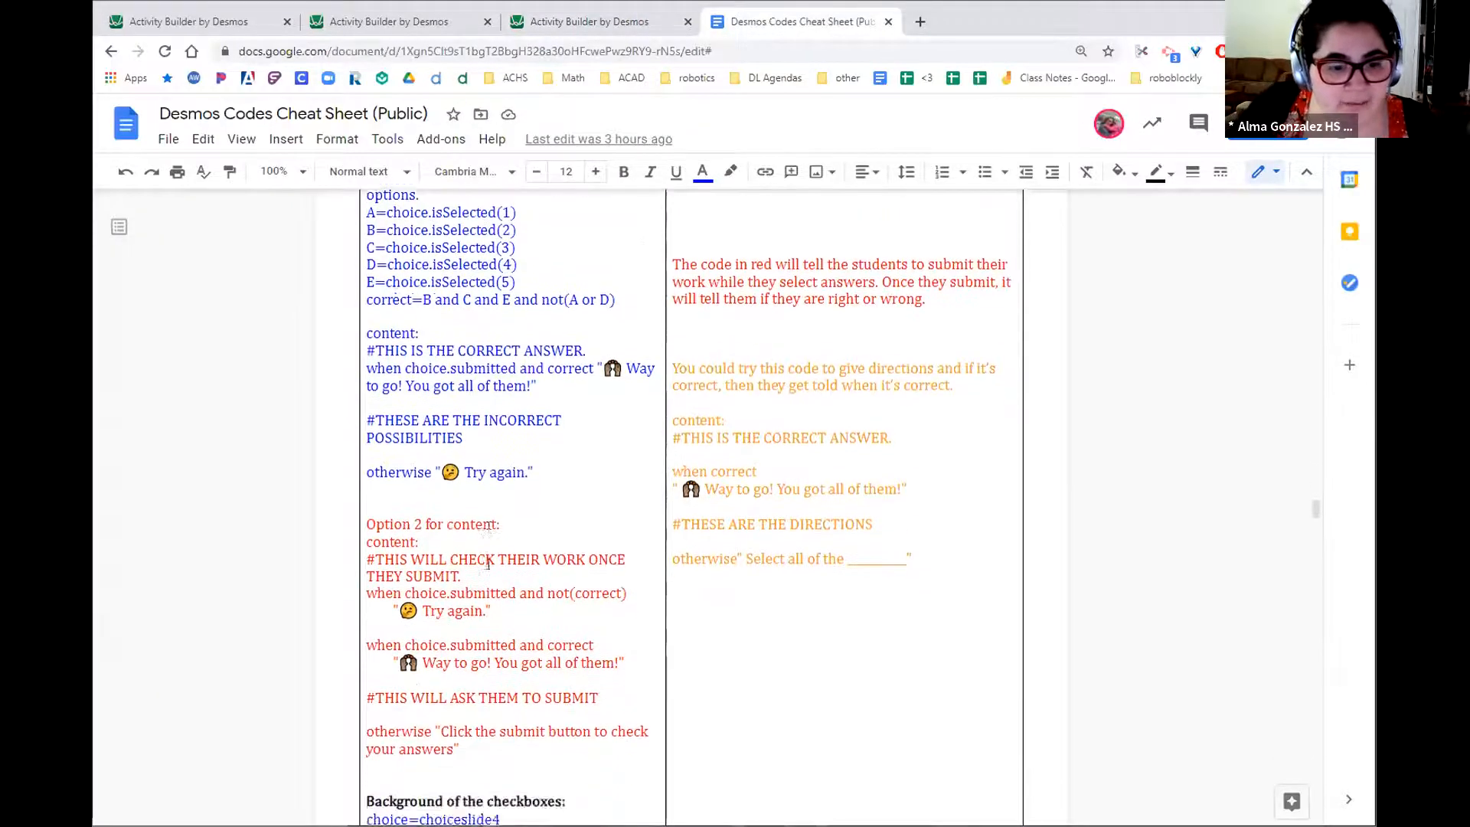
pyautogui.scroll(-5, 489, 564)
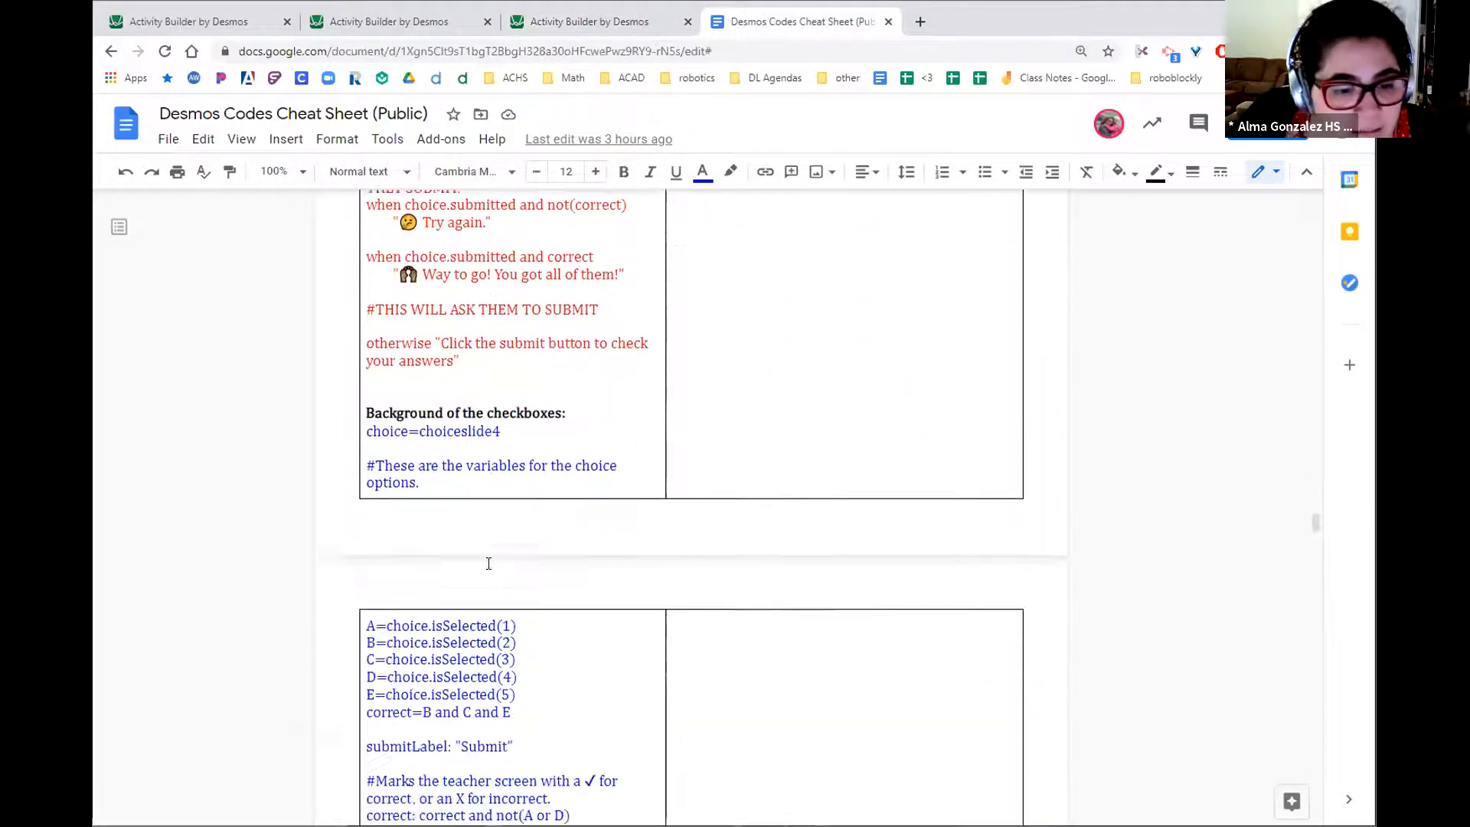
pyautogui.scroll(-2, 488, 564)
pyautogui.scroll(8, 488, 563)
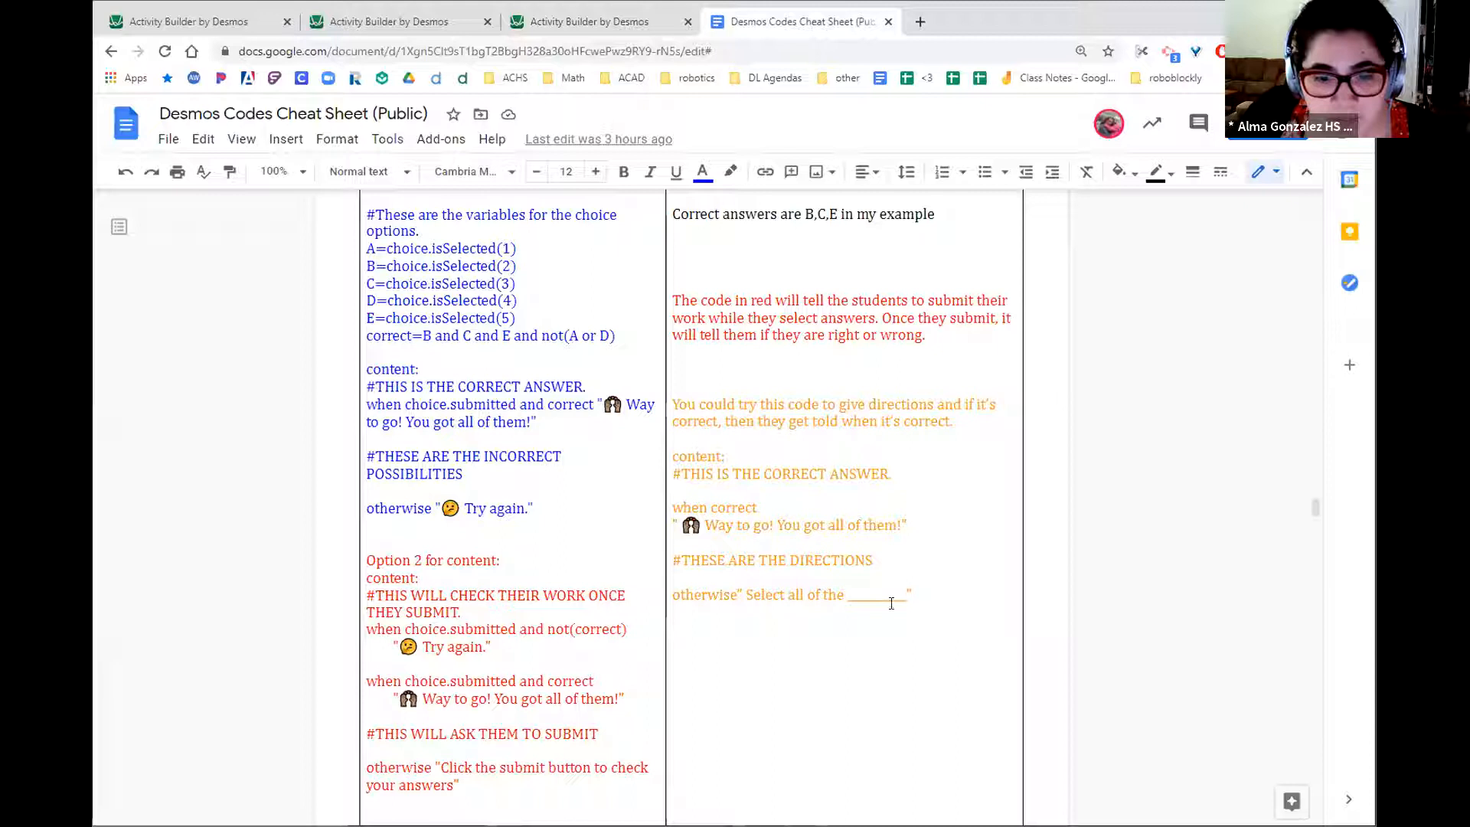
pyautogui.click(619, 21)
# - Preview screen 3 as a student and try each of the four answer options to test the feedback note
pyautogui.click(1281, 146)
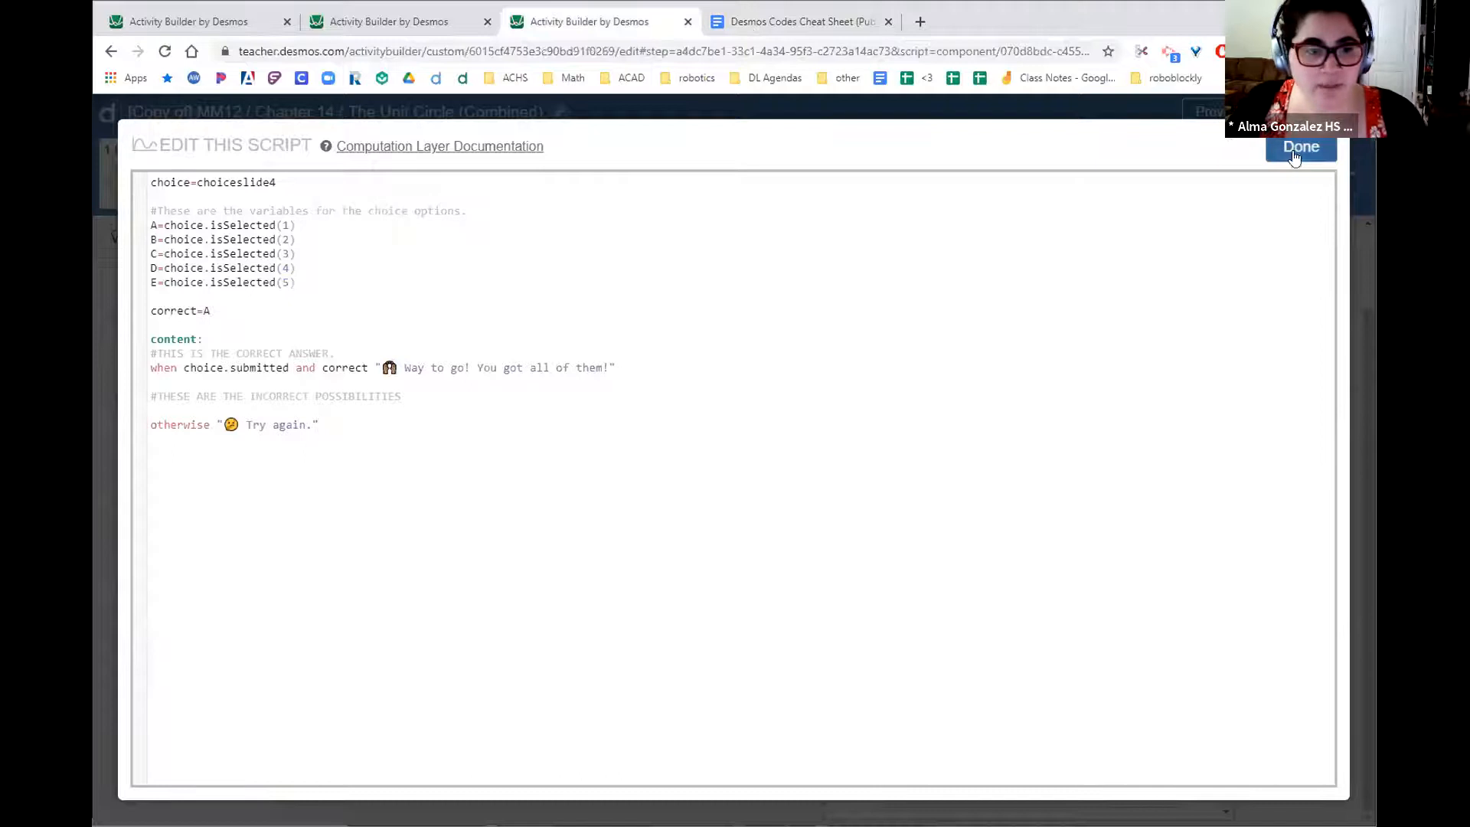
pyautogui.click(1200, 113)
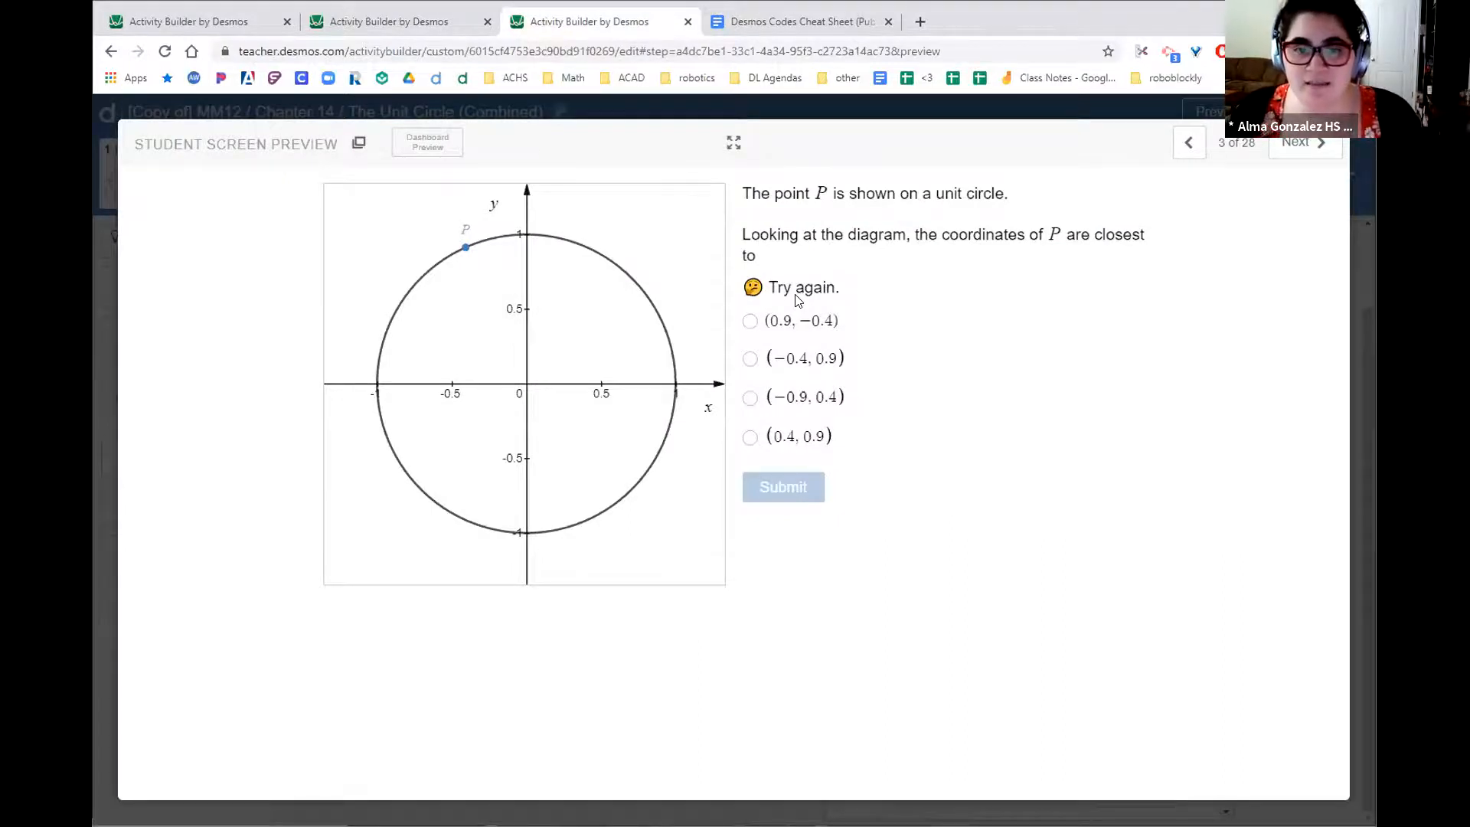
pyautogui.click(750, 321)
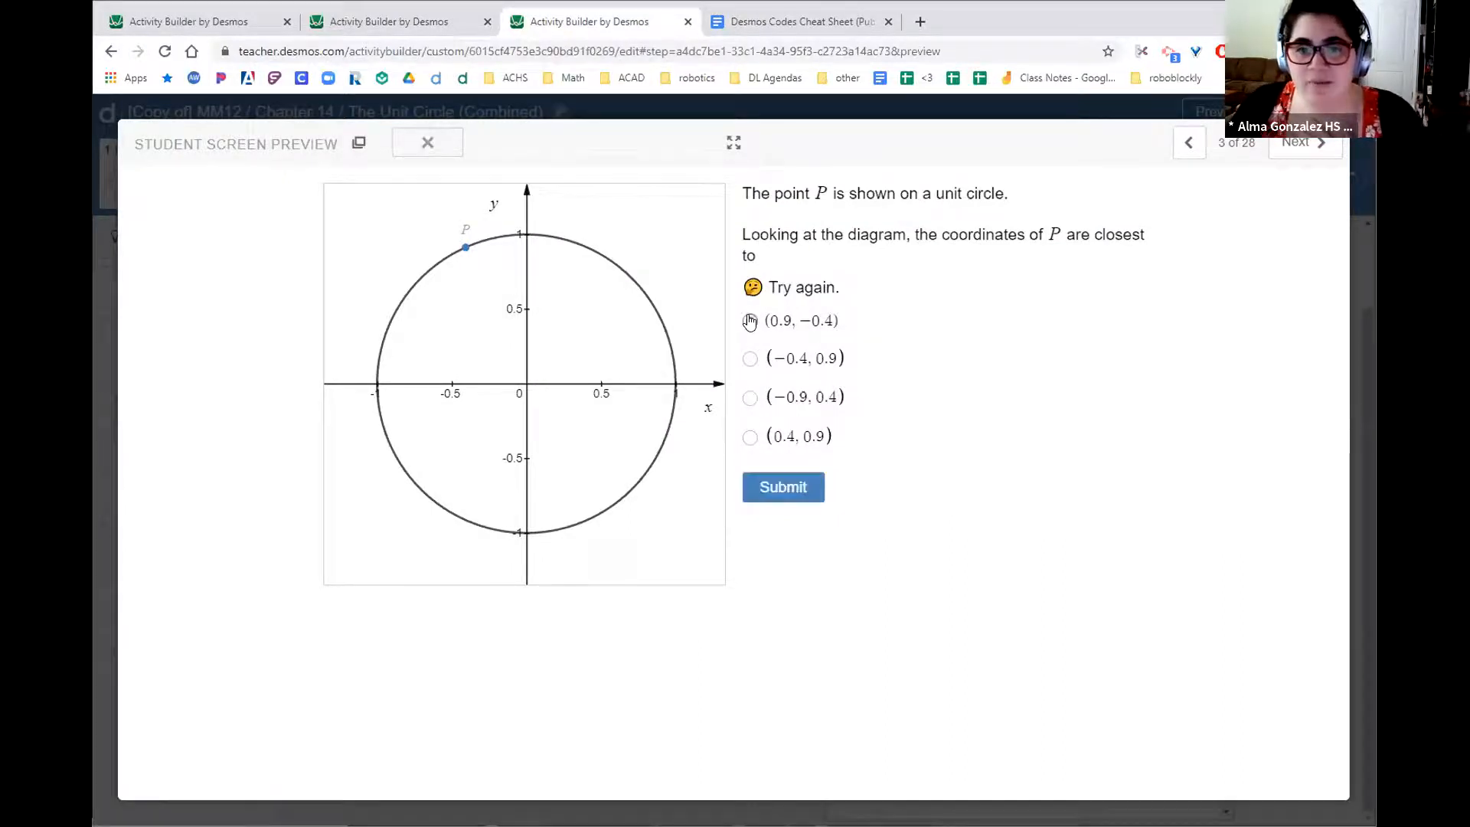
pyautogui.click(750, 357)
pyautogui.click(750, 397)
pyautogui.click(750, 438)
pyautogui.click(750, 321)
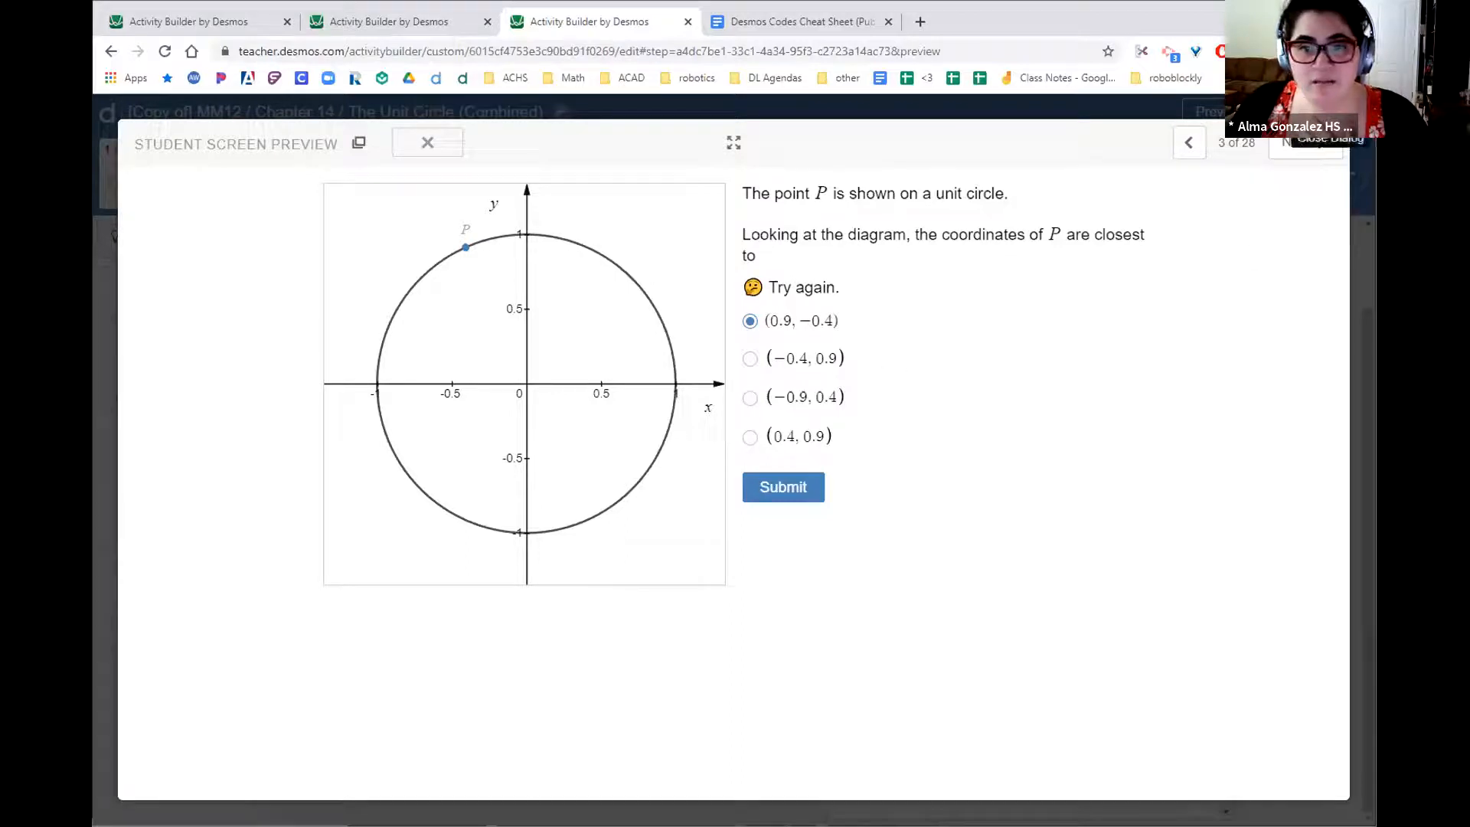
pyautogui.click(427, 142)
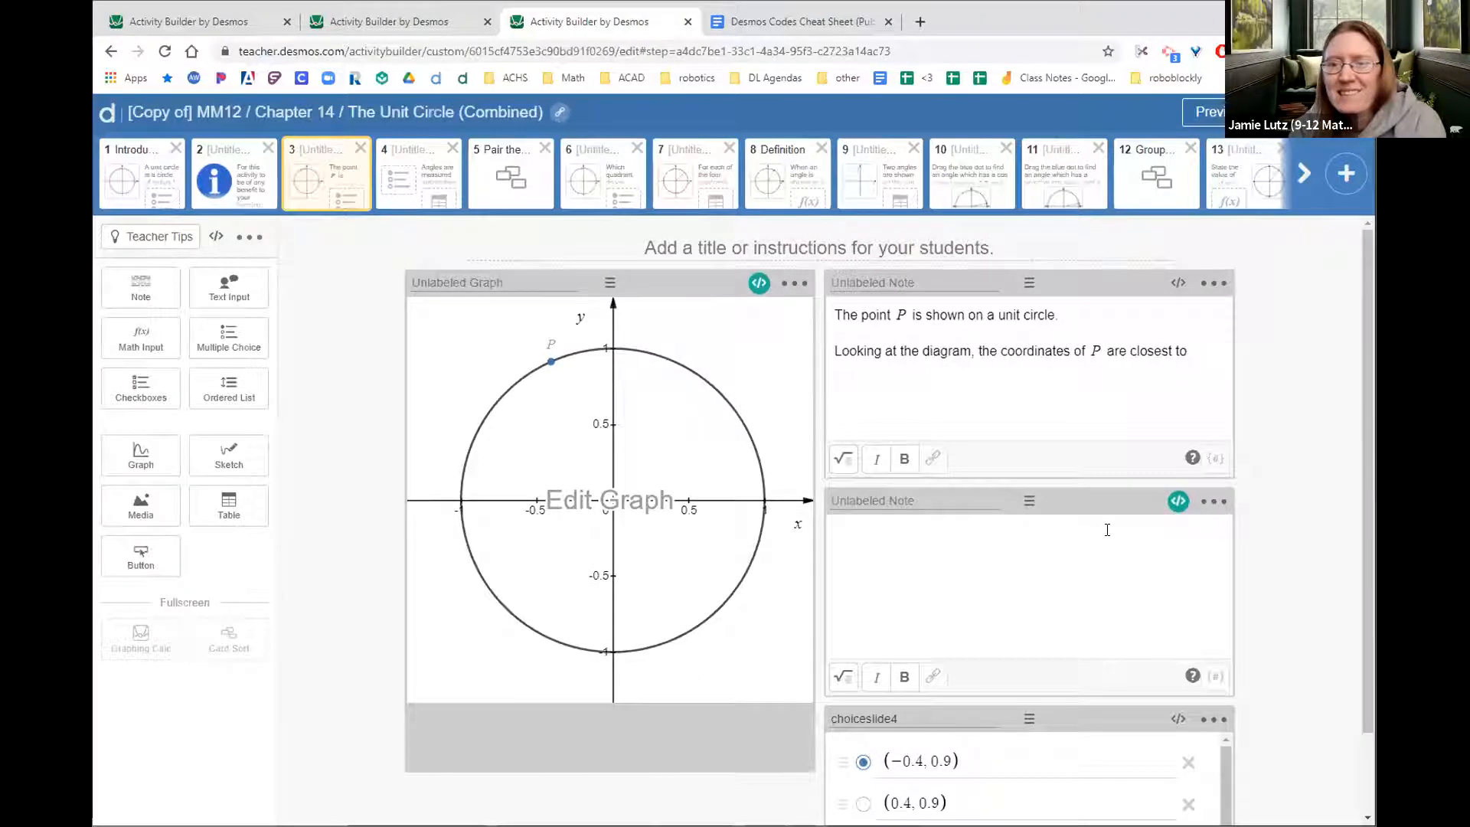
# - Check the graph's script and the order of the answer options in the choiceslide4 component
pyautogui.click(760, 283)
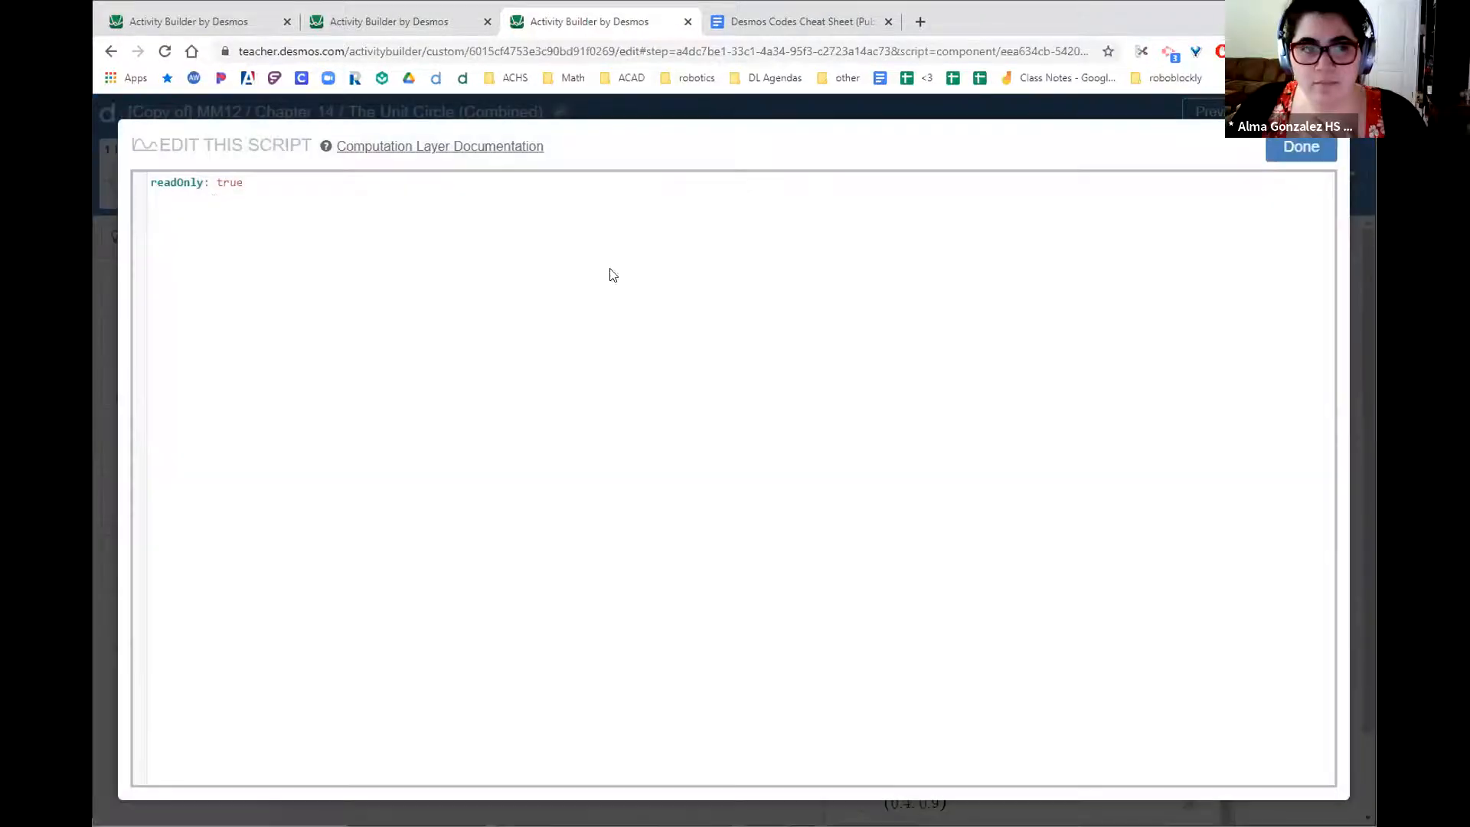
pyautogui.click(1302, 146)
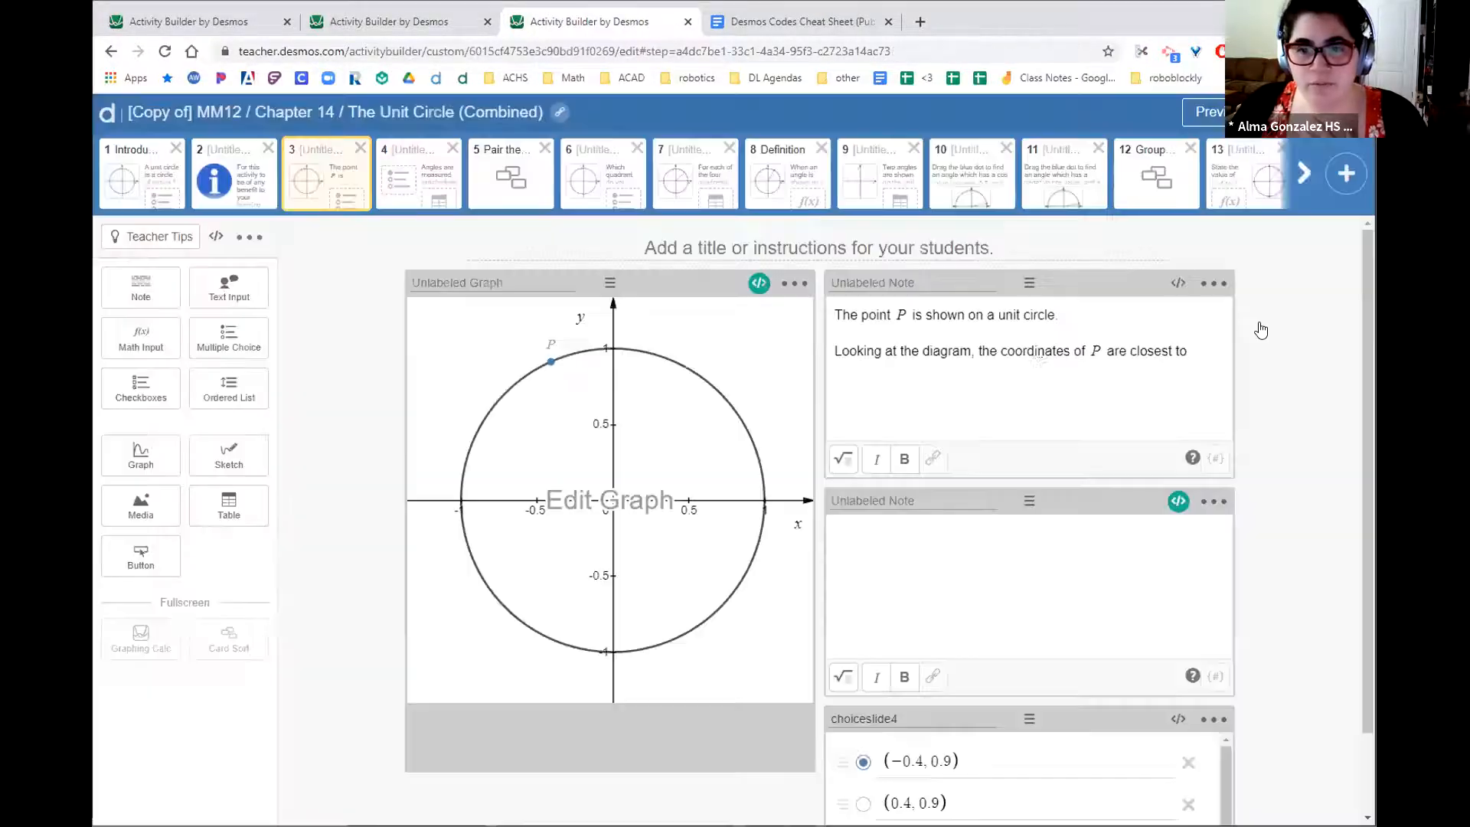
pyautogui.scroll(-2, 1146, 572)
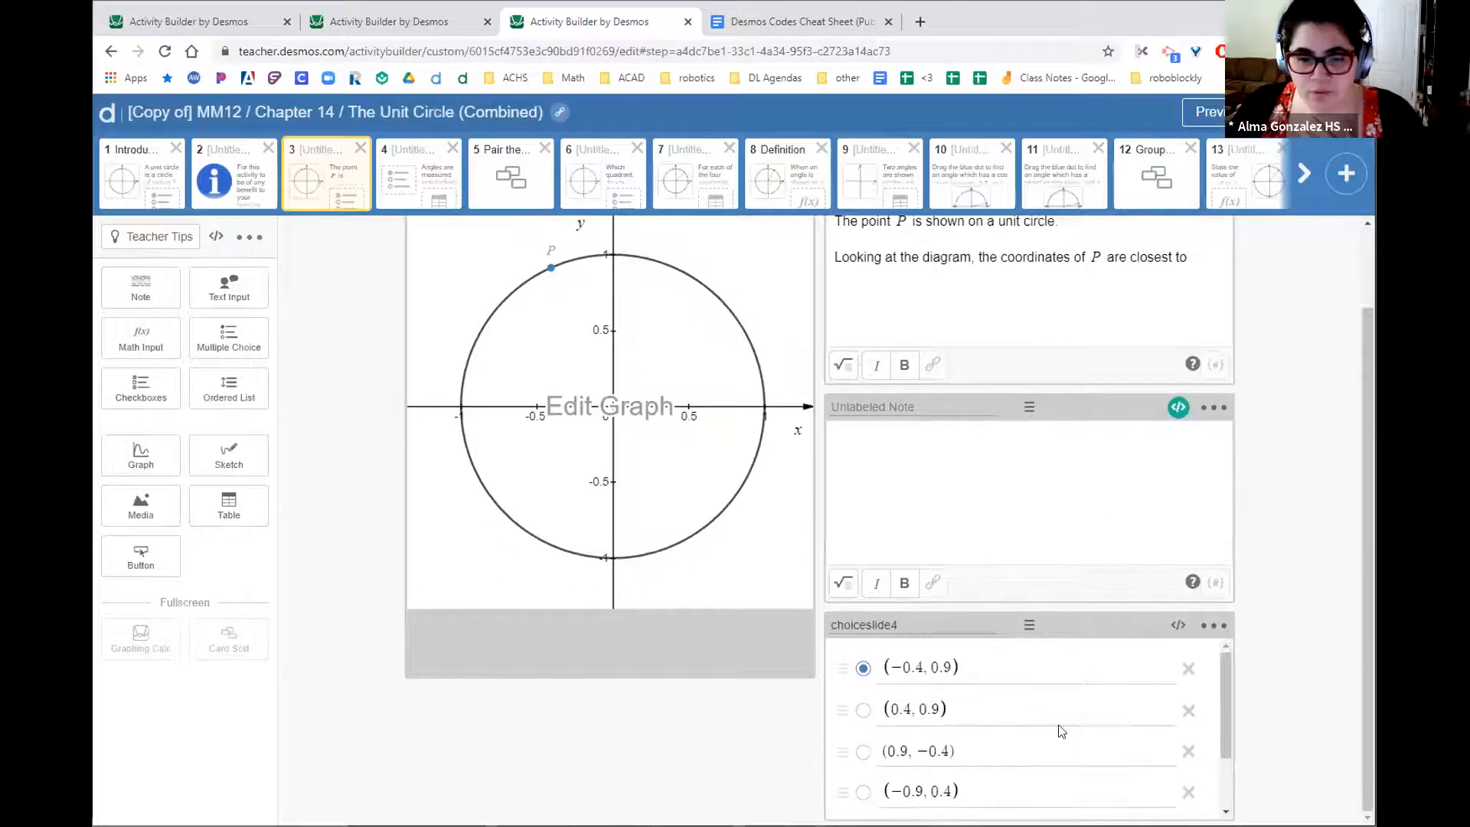
pyautogui.scroll(-2, 1060, 730)
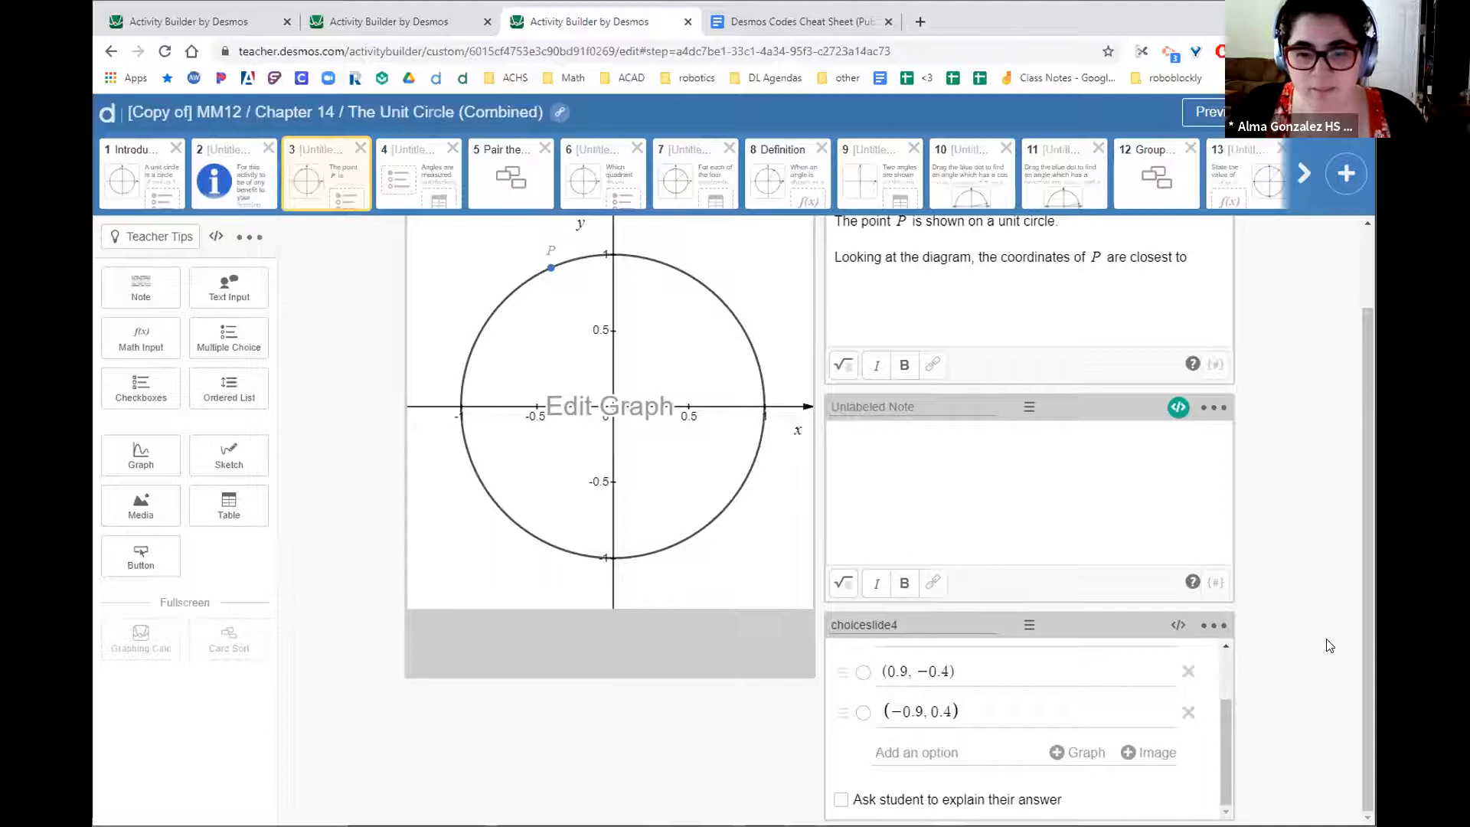
pyautogui.hotkey('ctrl', '-')
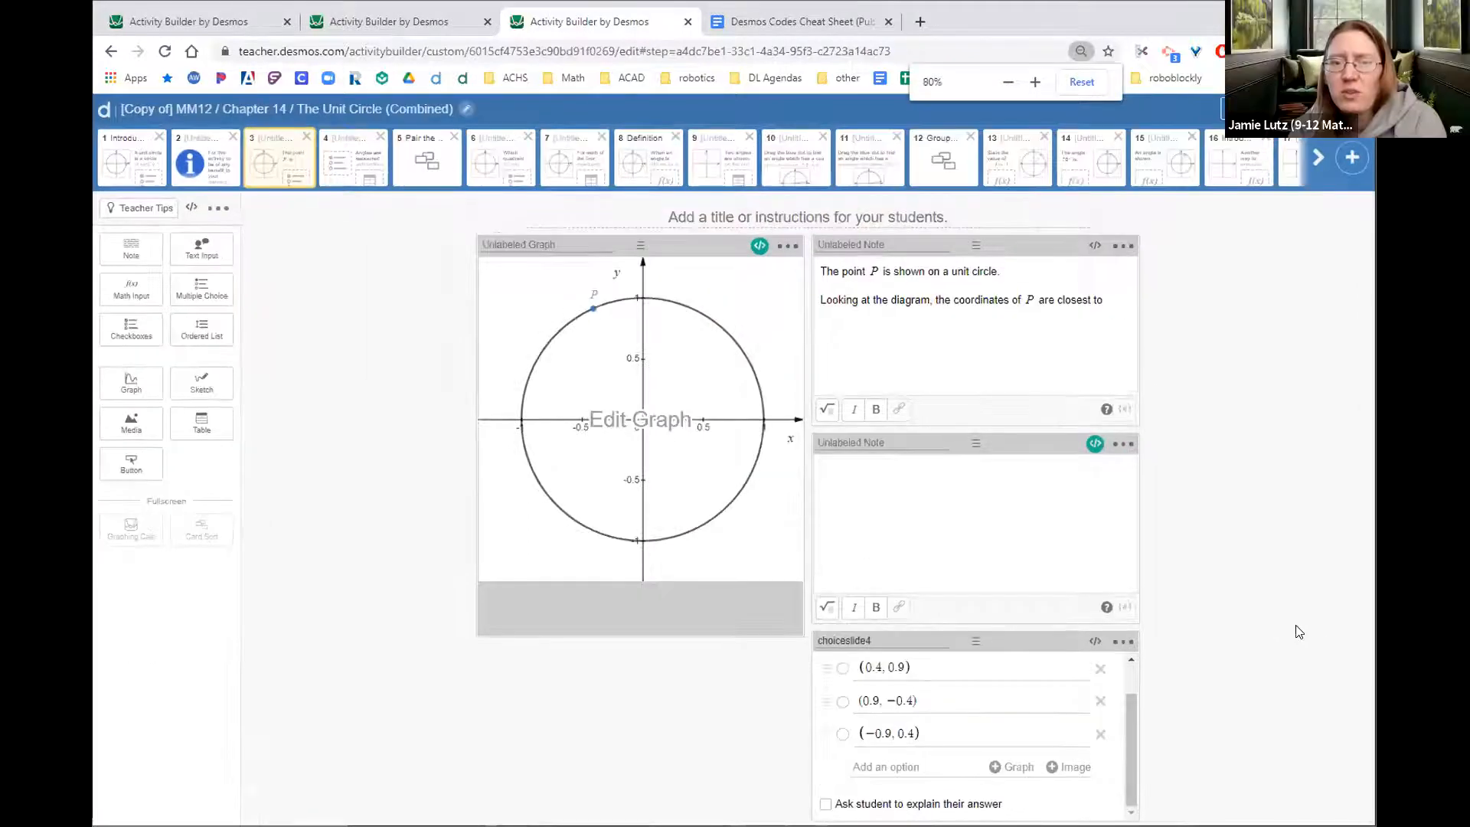
pyautogui.scroll(1, 922, 743)
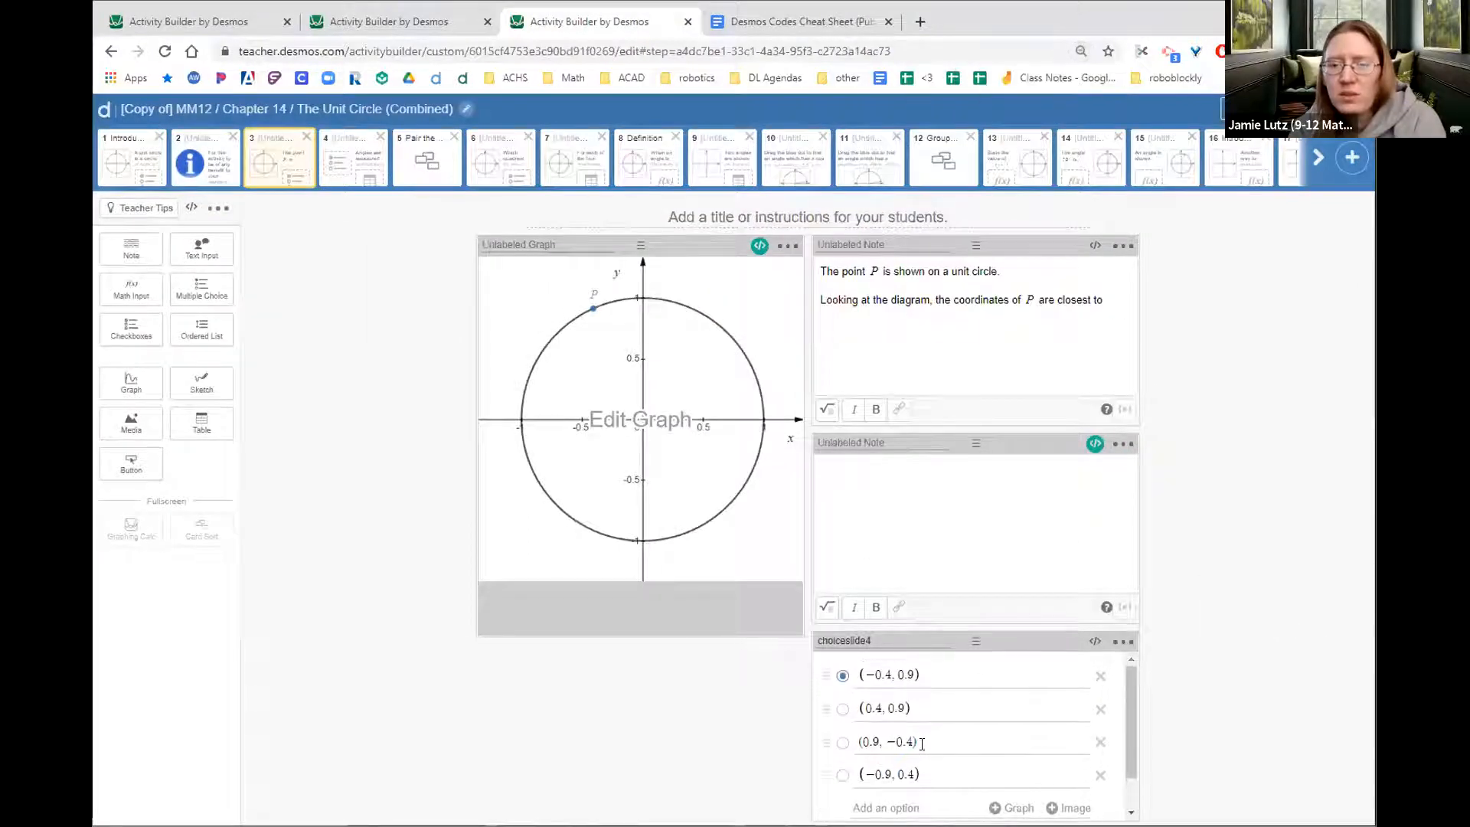
pyautogui.click(937, 675)
pyautogui.click(953, 703)
pyautogui.click(954, 733)
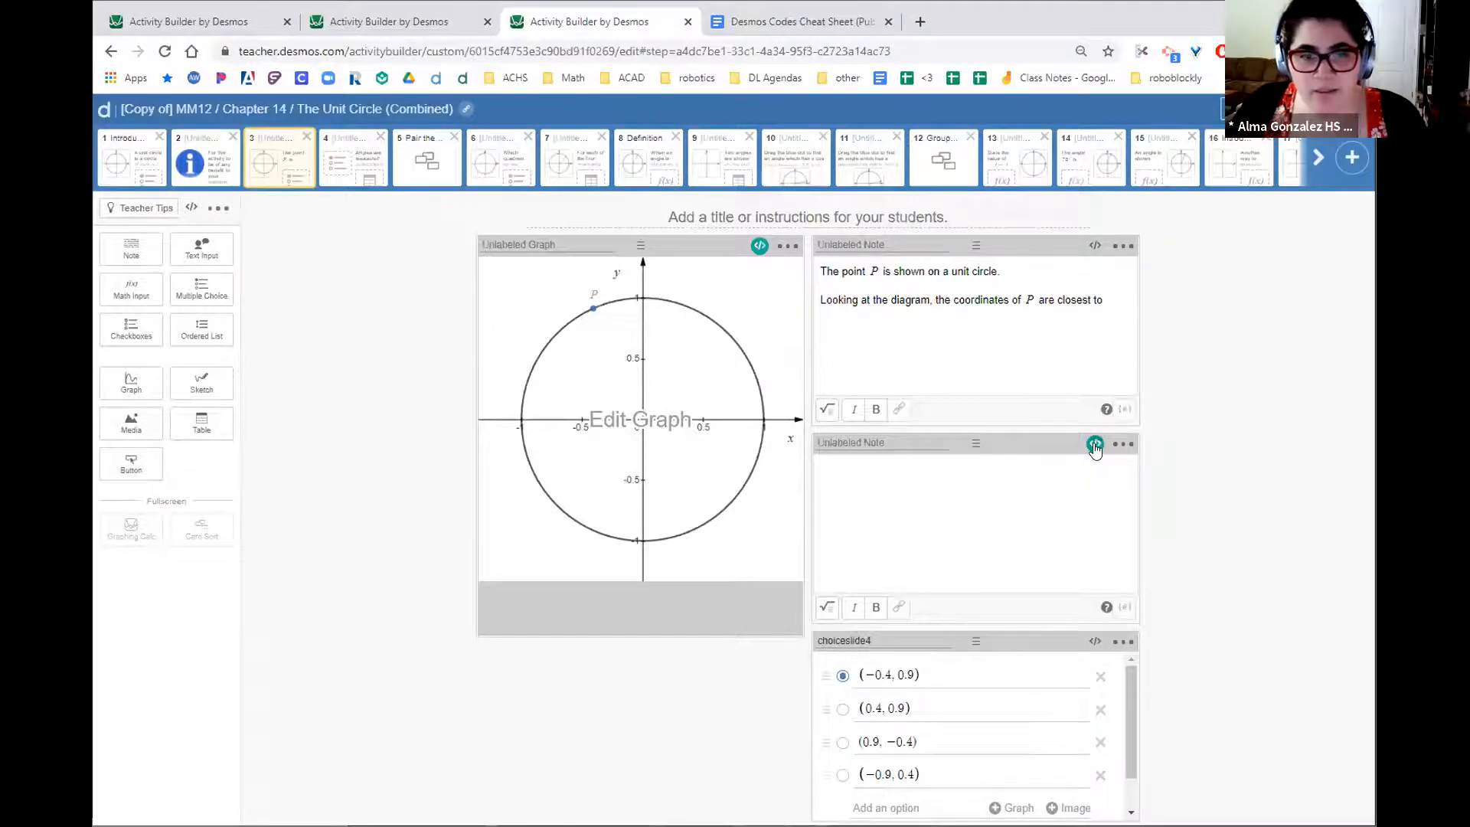
# - Recheck the scripts of the new note, the choiceslide4 component and the graph for anything affecting the feedback
pyautogui.click(1094, 444)
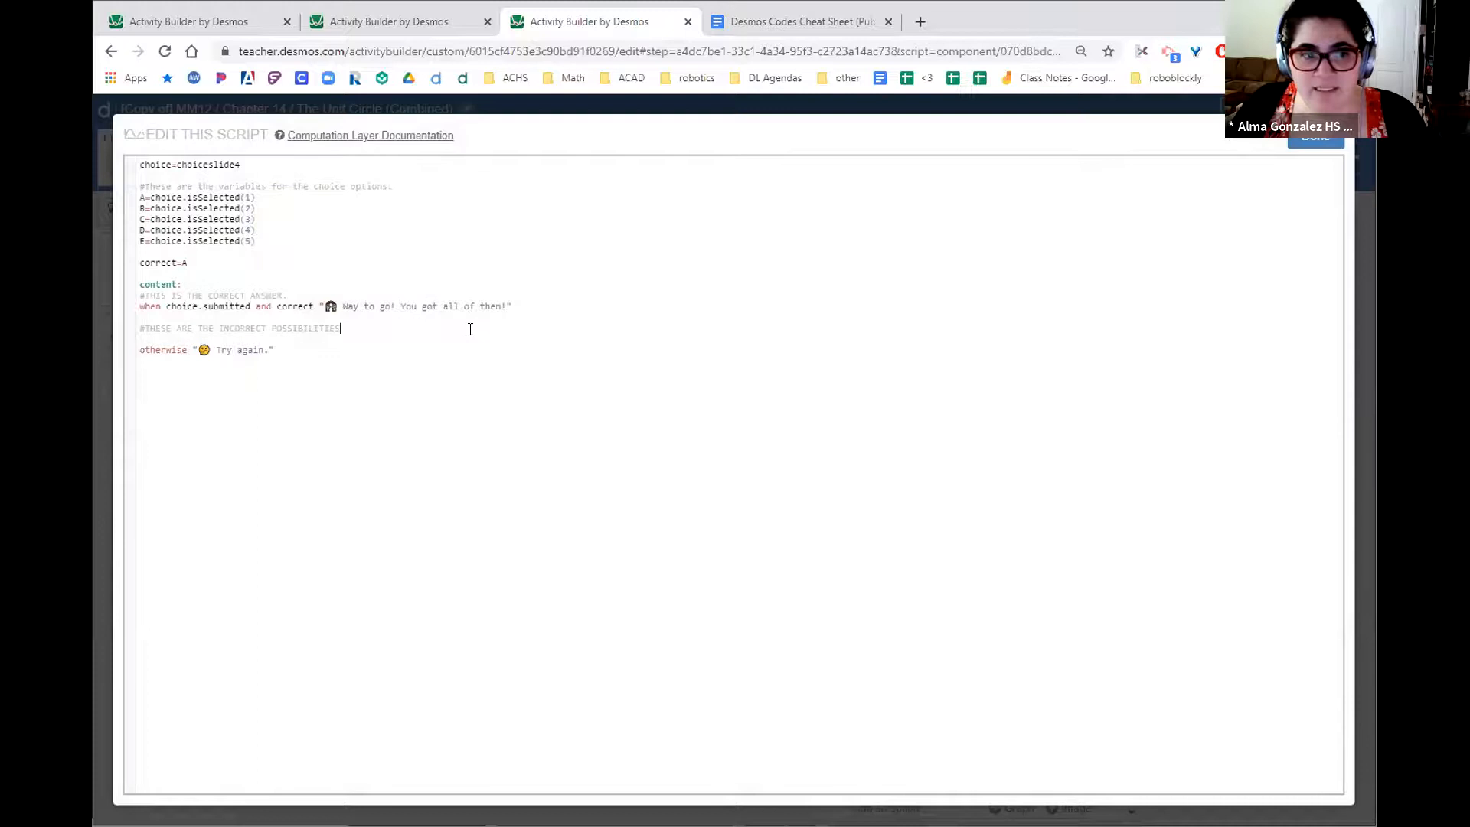
pyautogui.click(1316, 141)
pyautogui.click(705, 49)
pyautogui.press('Return')
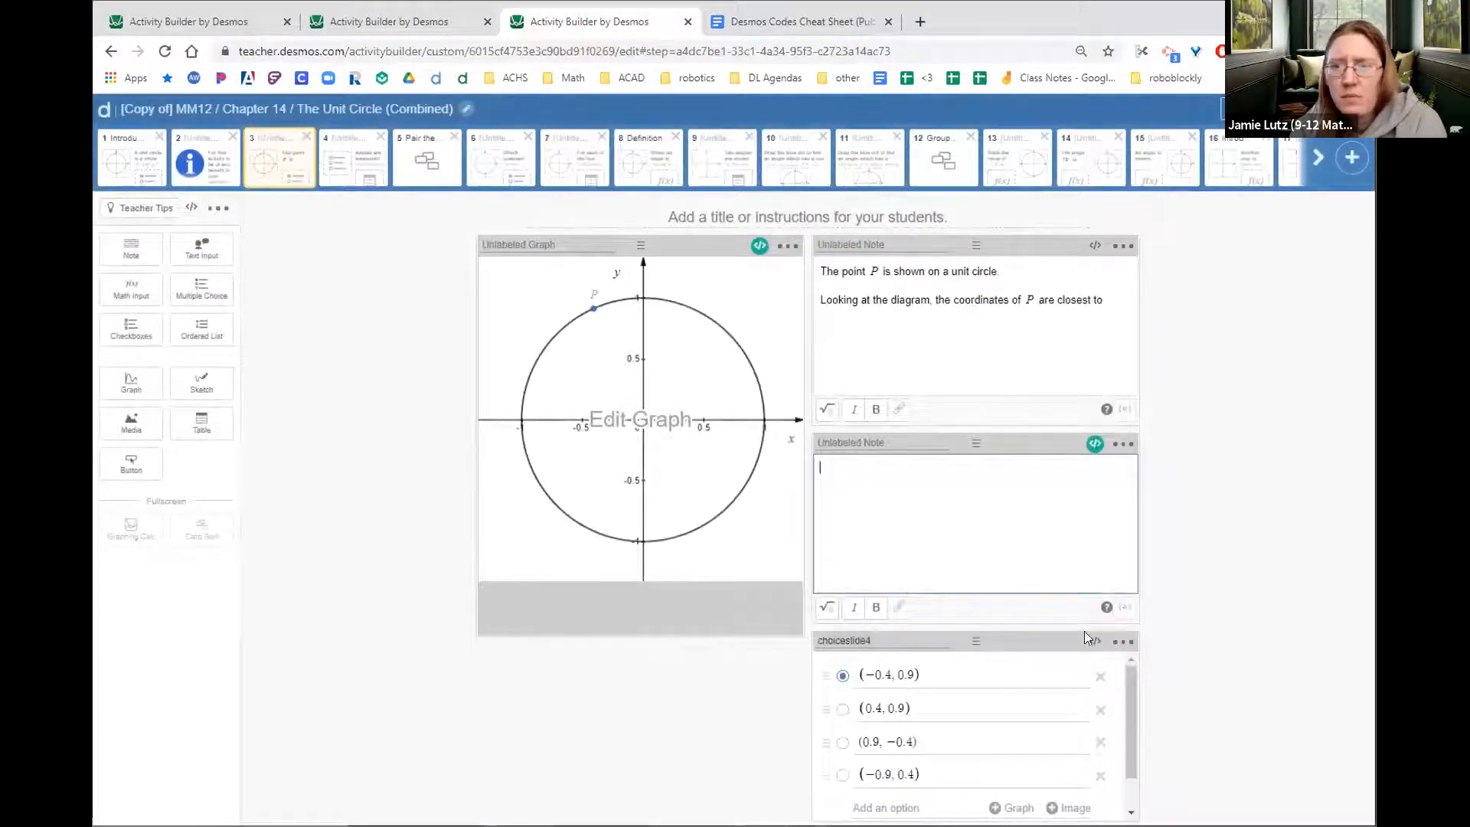
pyautogui.click(1095, 642)
pyautogui.click(1315, 142)
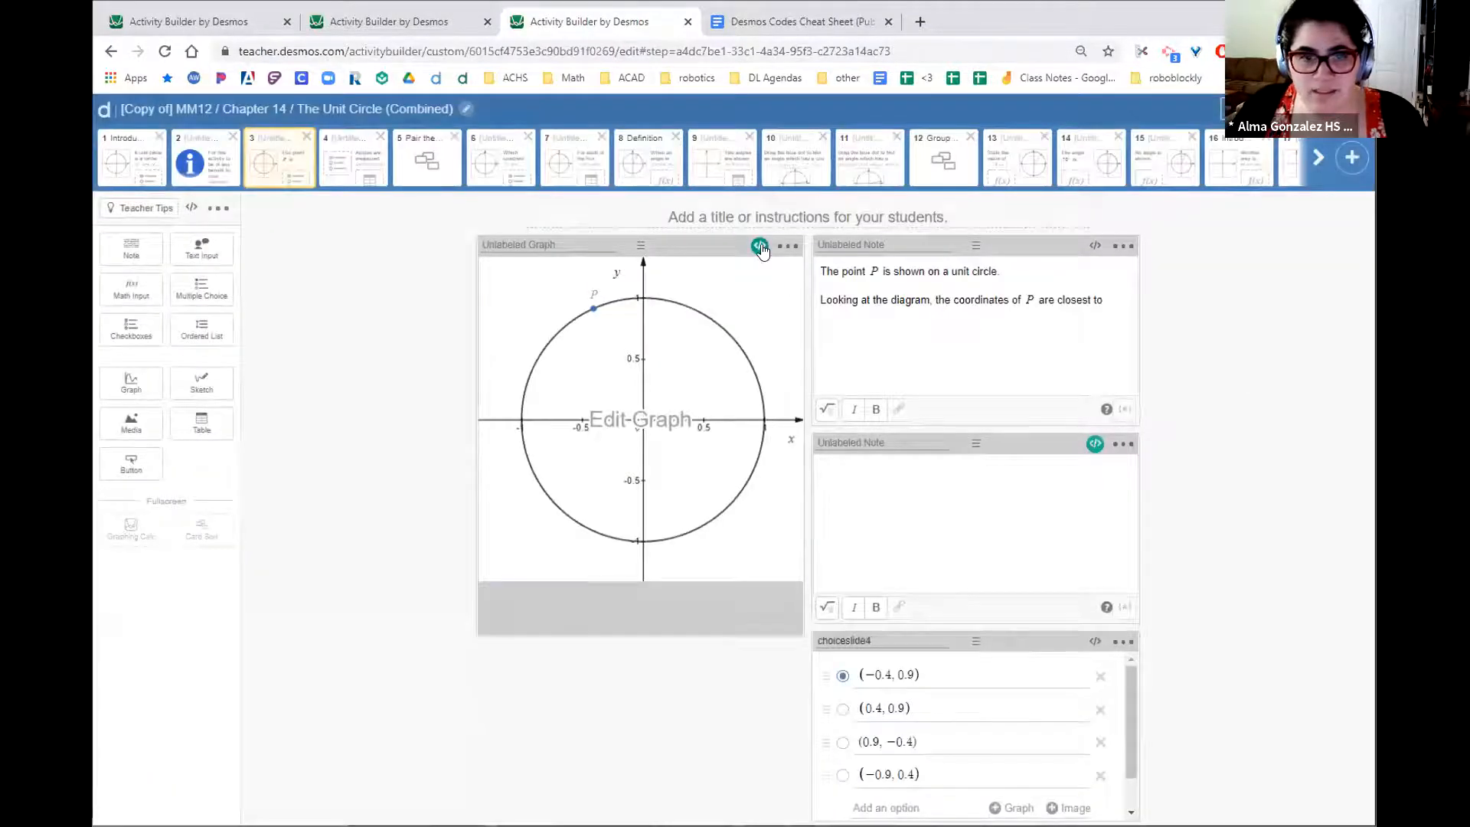
pyautogui.click(760, 246)
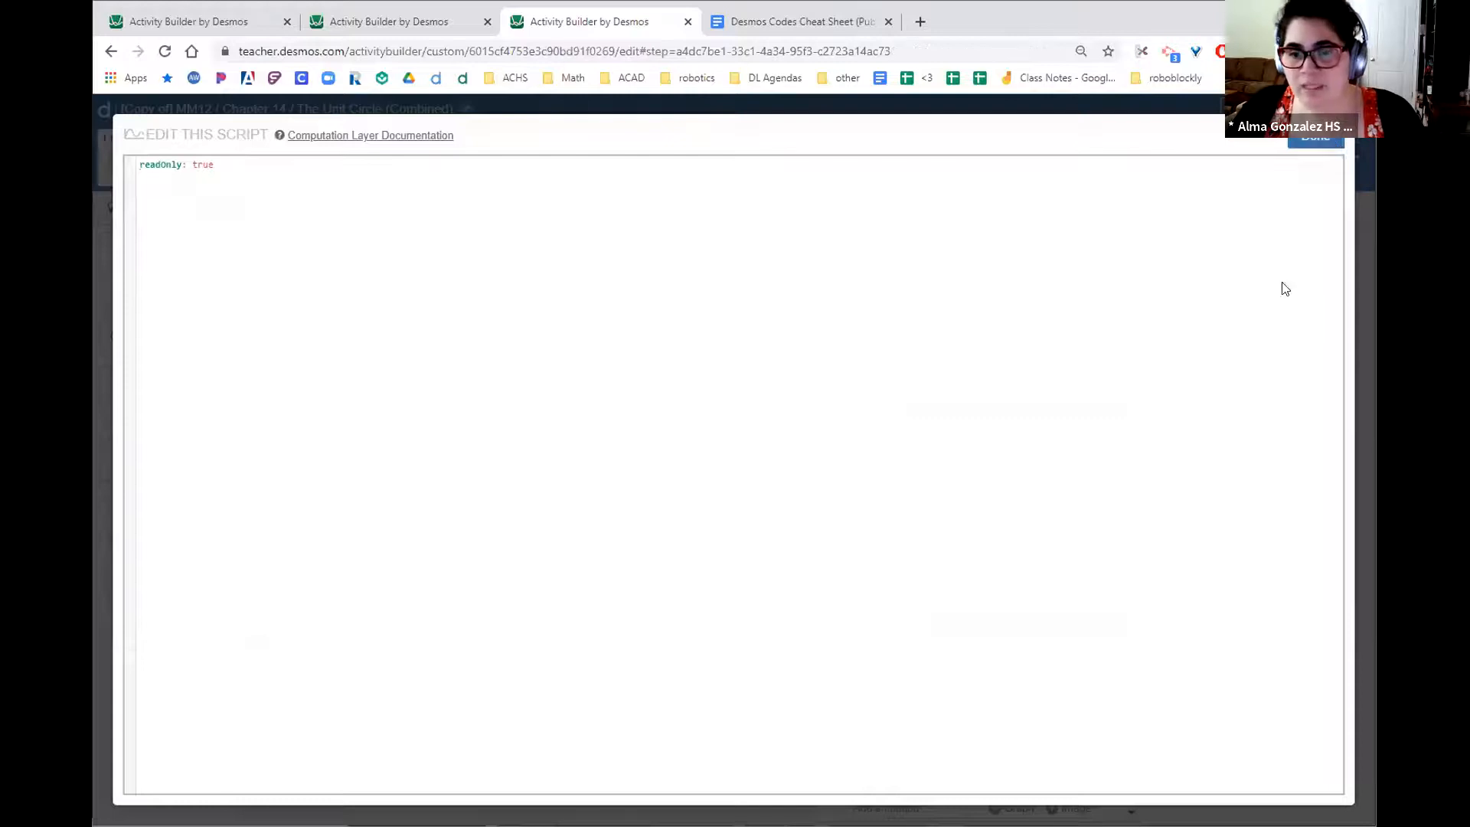
pyautogui.click(1315, 142)
pyautogui.moveTo(1133, 689); pyautogui.dragTo(1145, 640)
pyautogui.click(1096, 444)
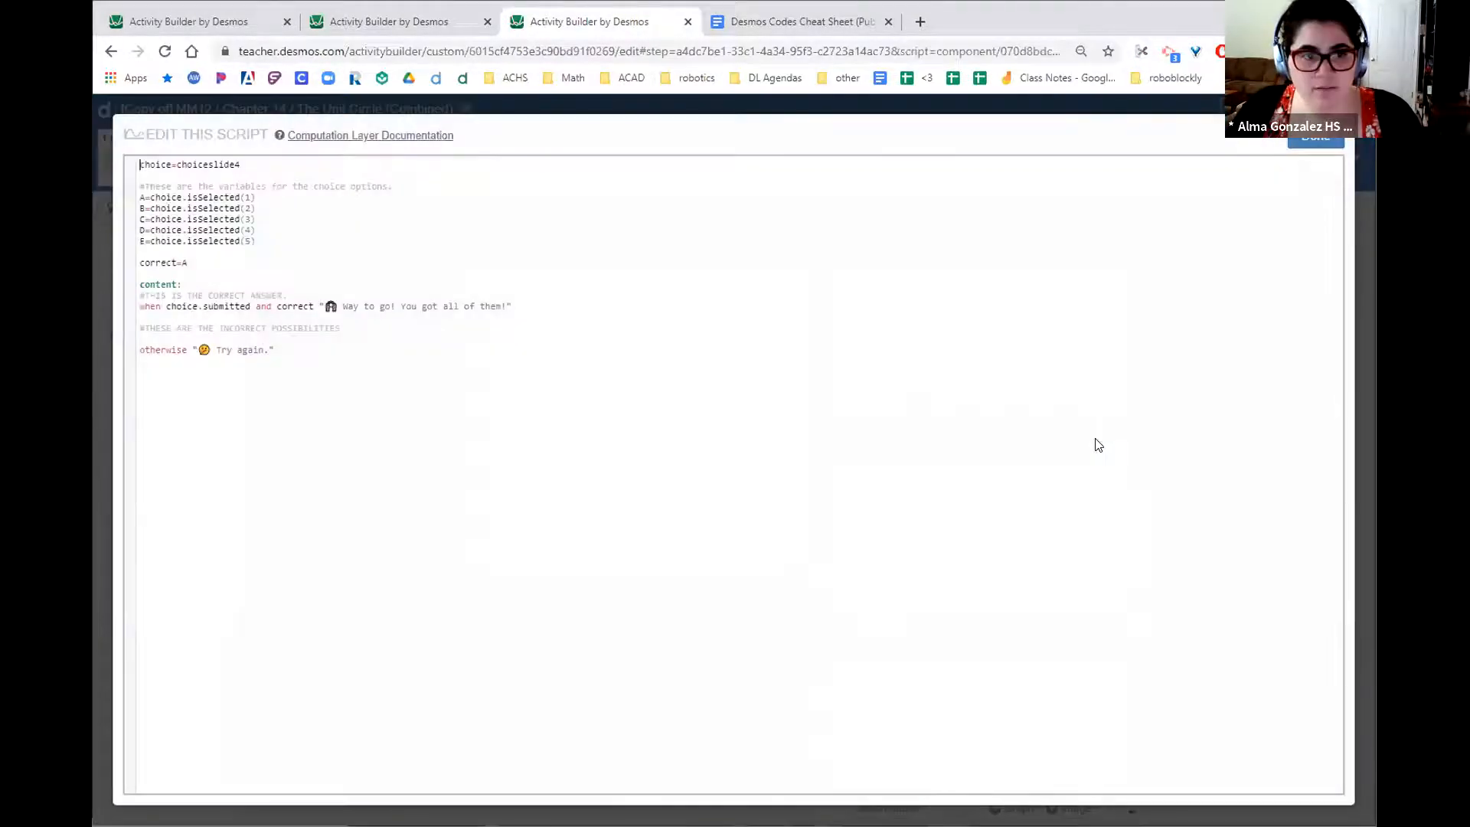
# - Preview screen 3 as a student again and test the answer (−0.4, 0.9)
pyautogui.click(1314, 142)
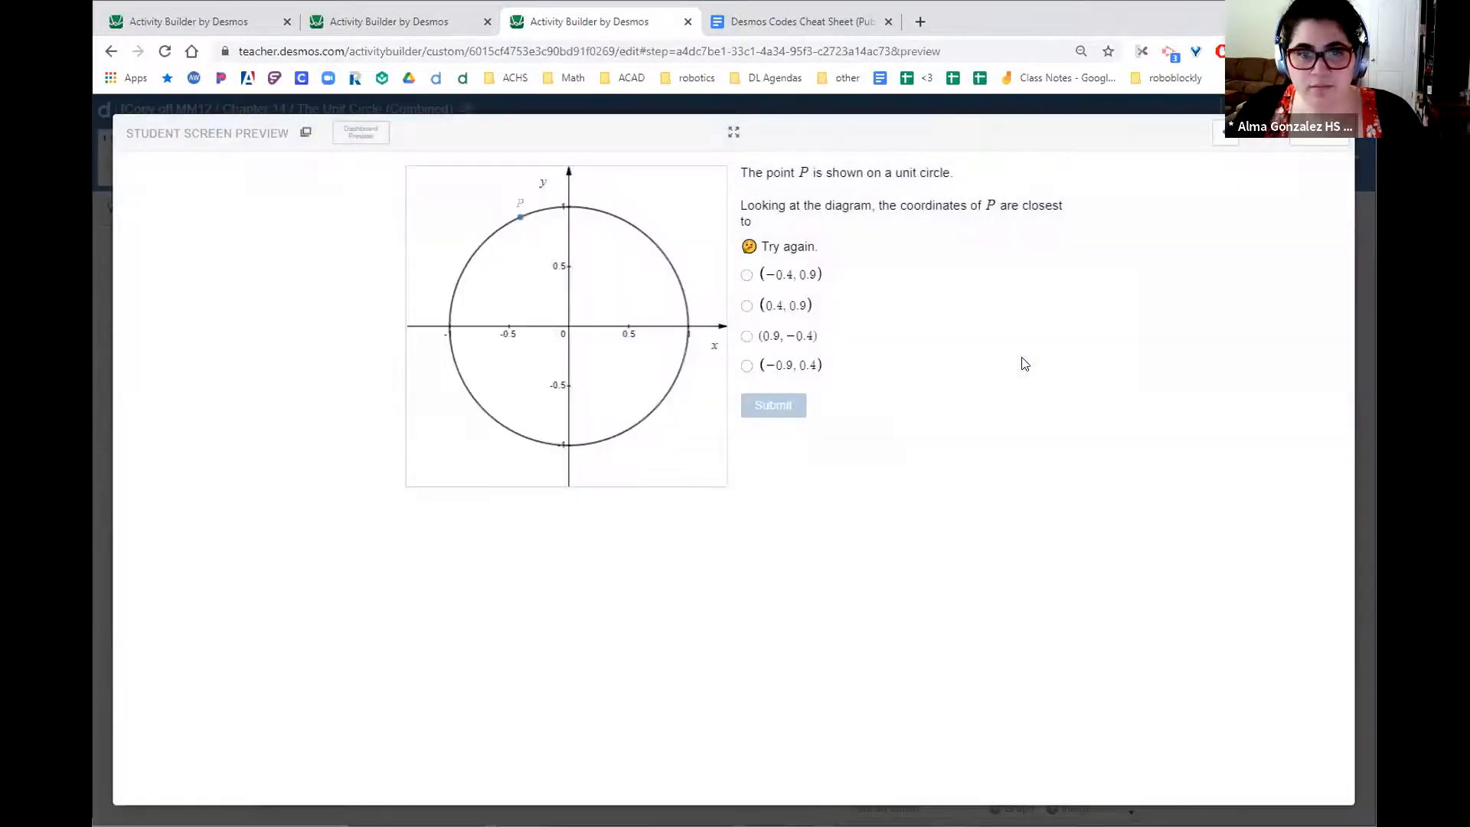
pyautogui.click(747, 276)
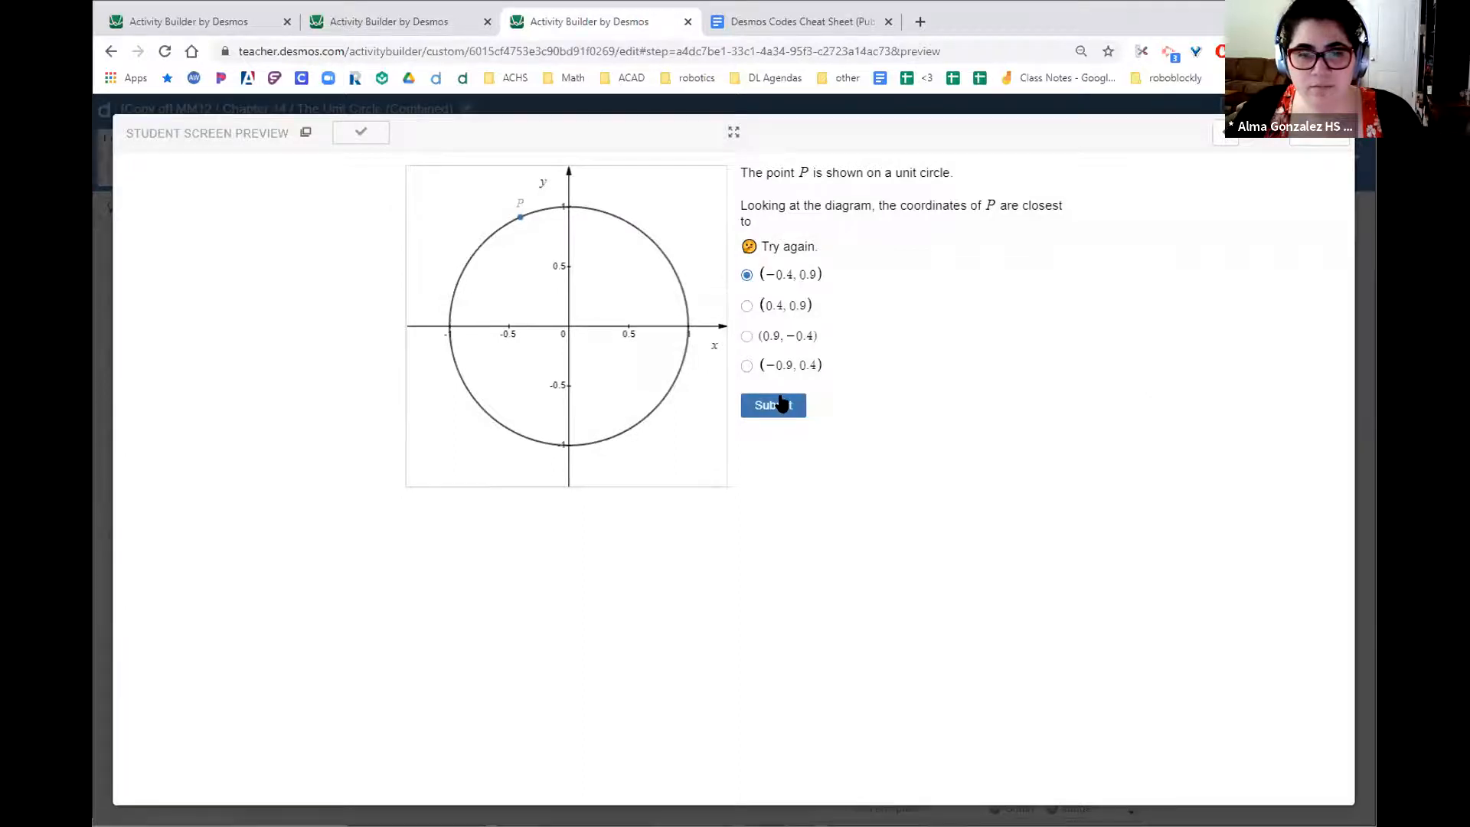
pyautogui.click(1318, 135)
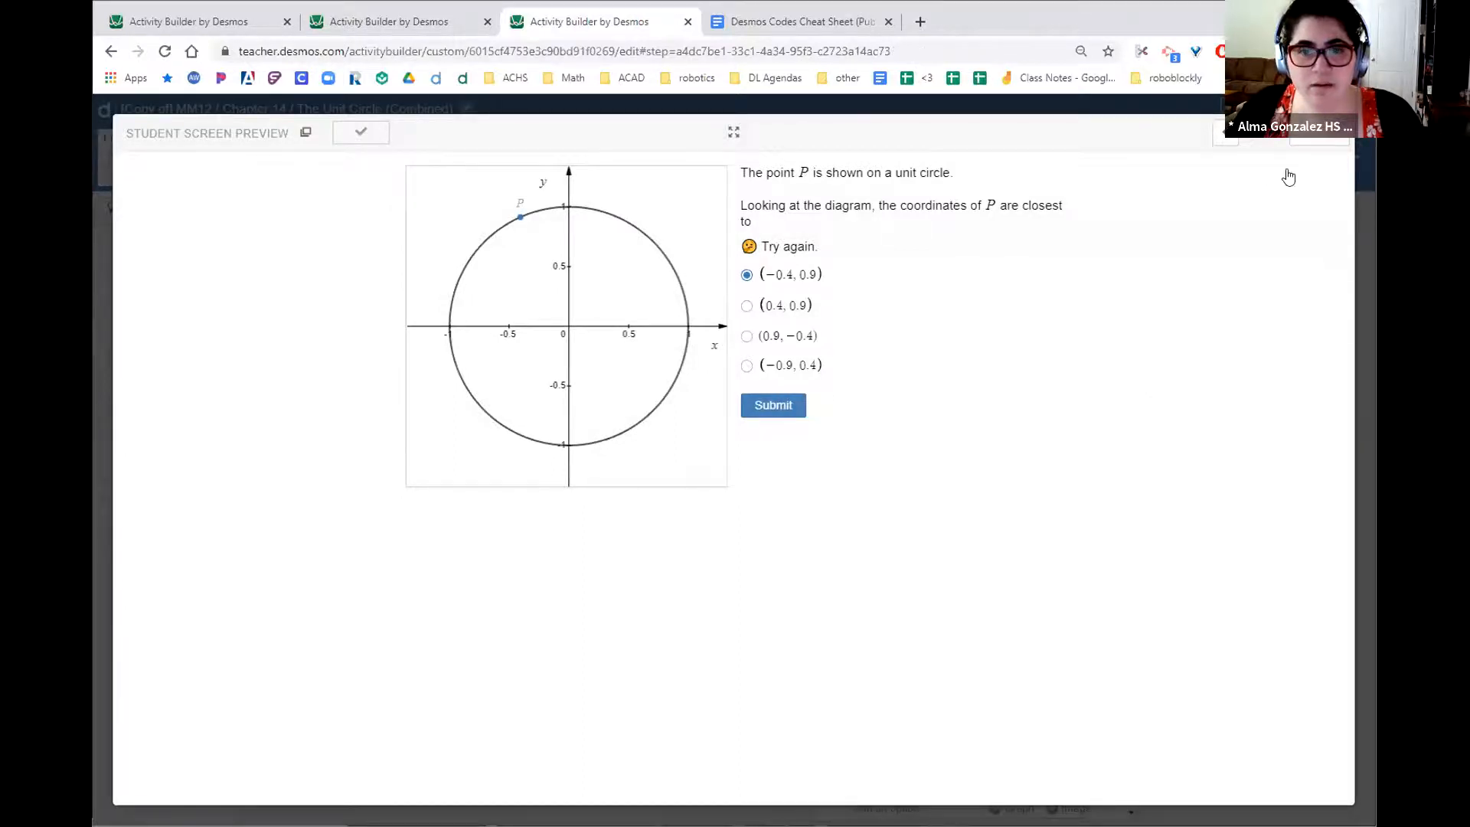
# - Extend the correct-answer line in the new note's script to correct=A and not(B and C and D)
pyautogui.click(1095, 445)
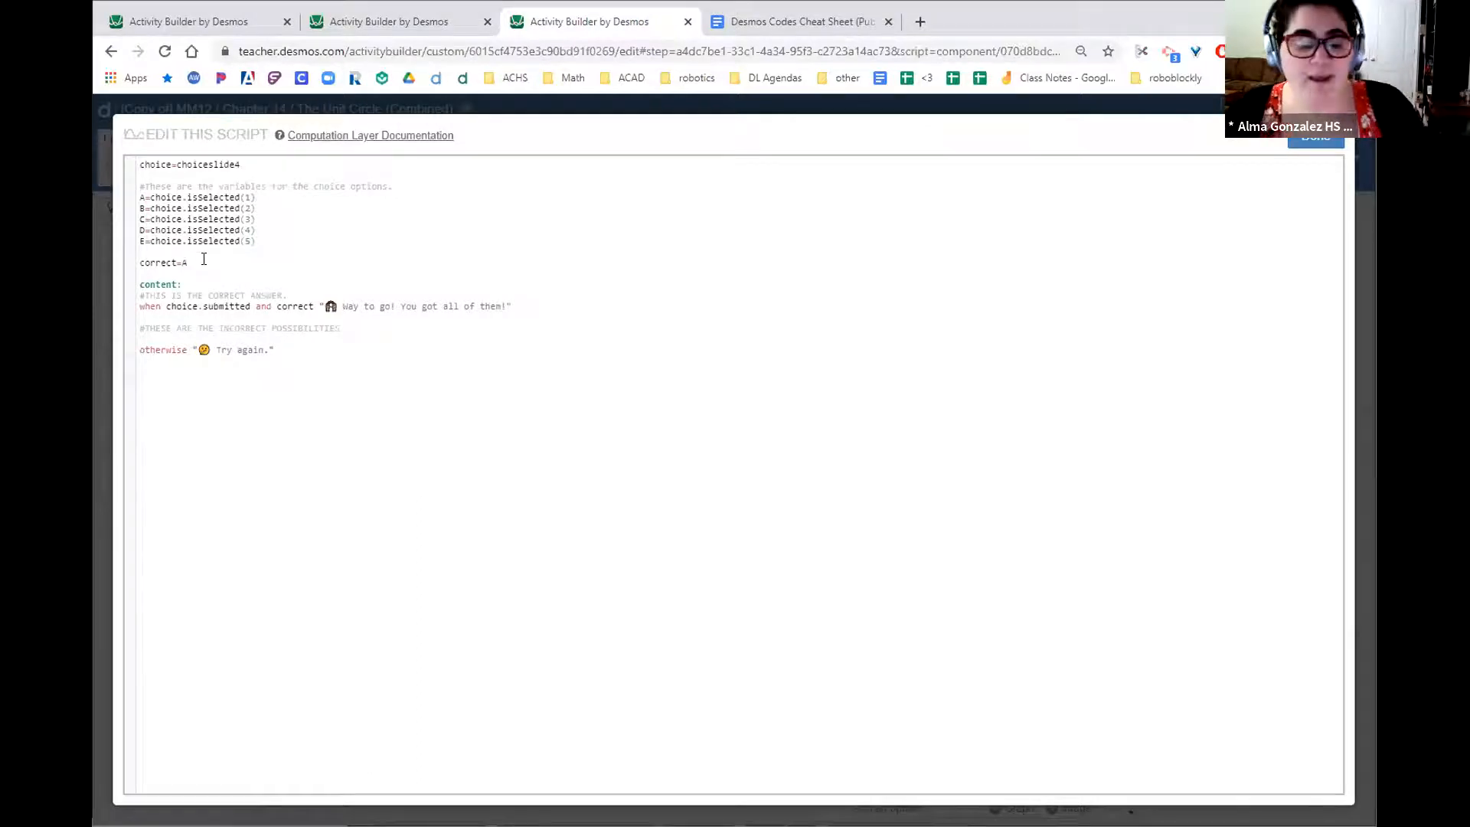
pyautogui.write('and')
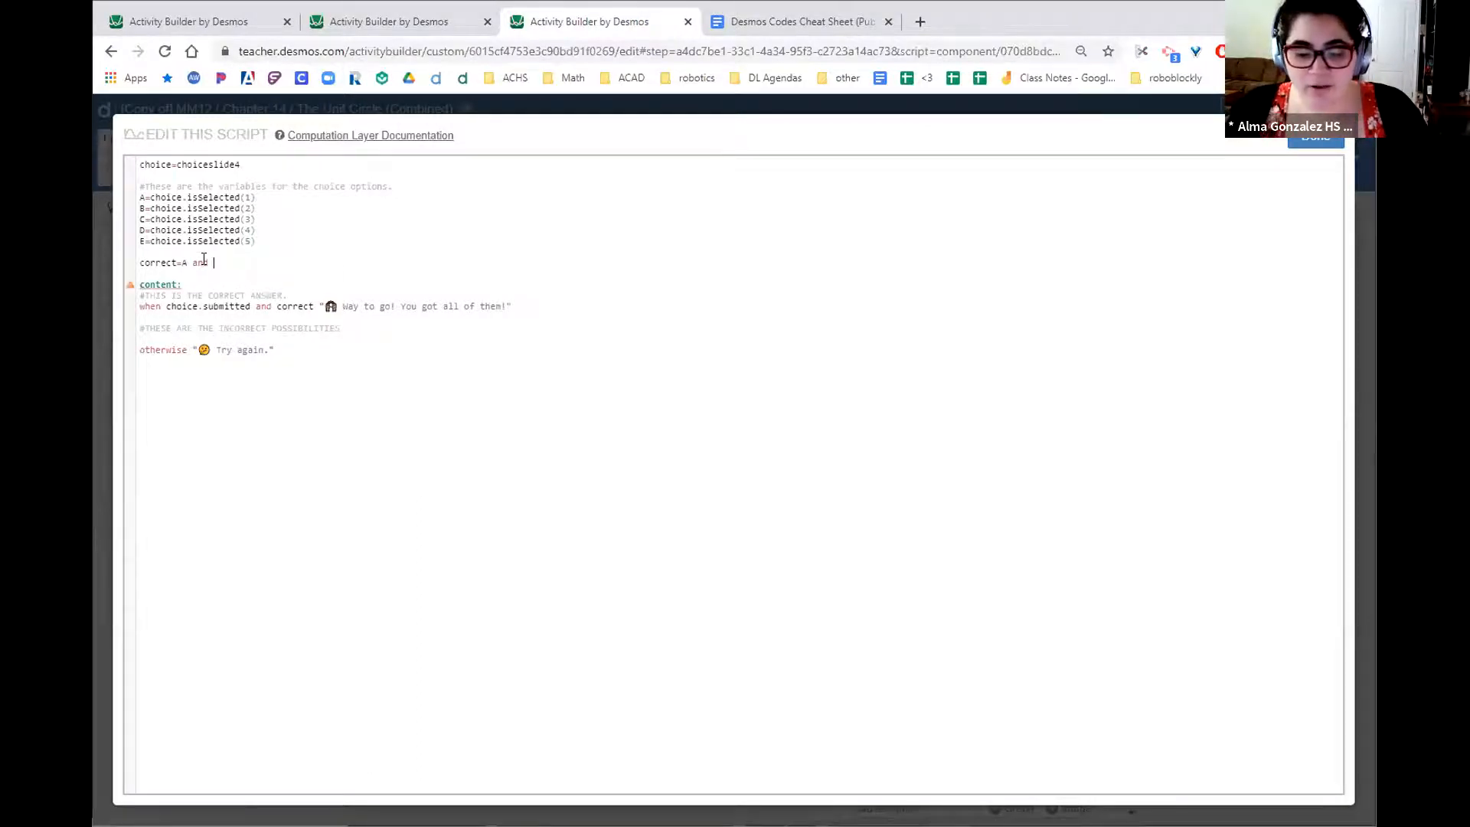
pyautogui.write(' No')
pyautogui.press('BackSpace')
pyautogui.press('BackSpace')
pyautogui.write('not')
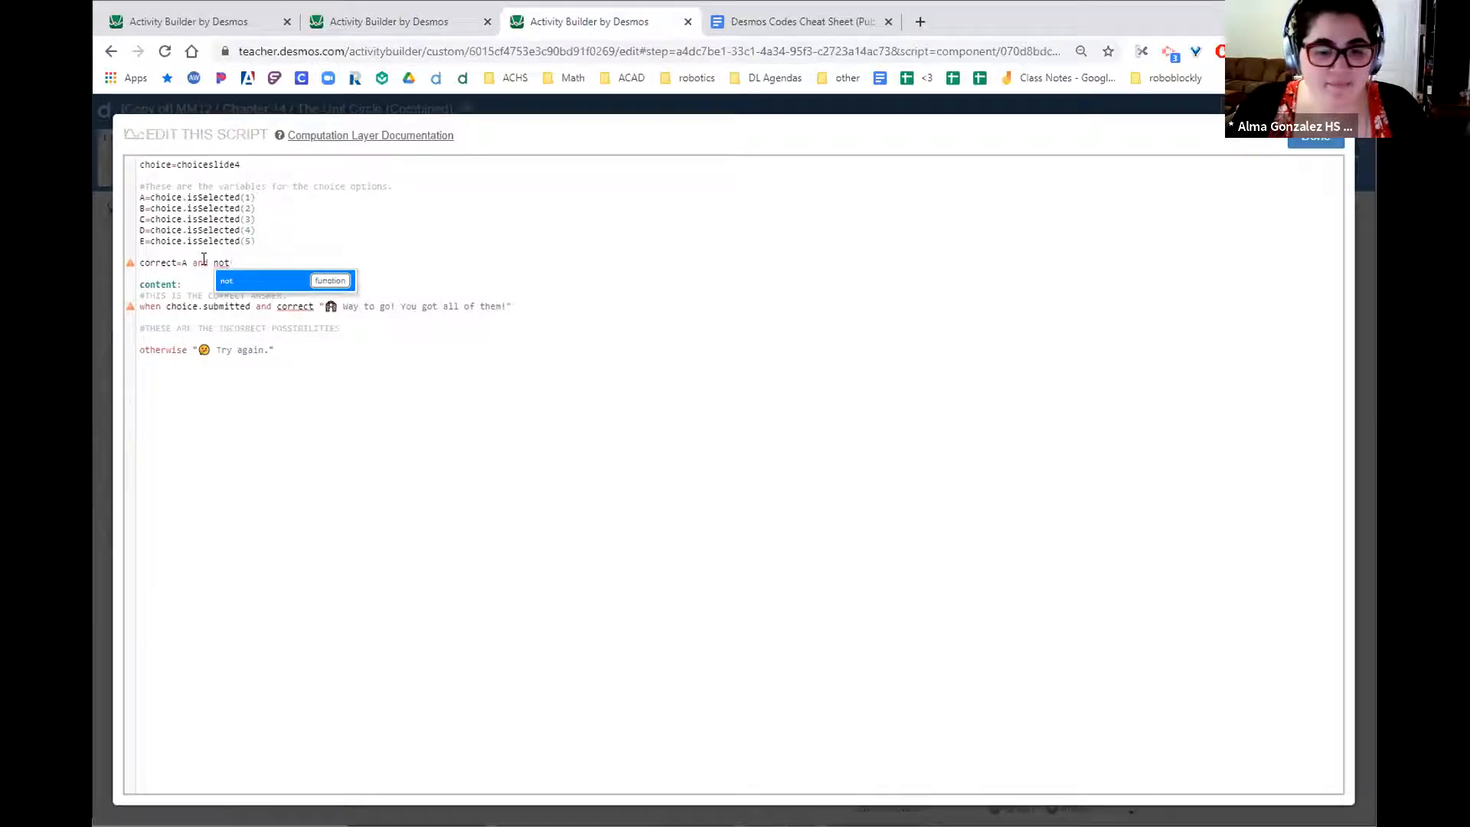
pyautogui.write('(')
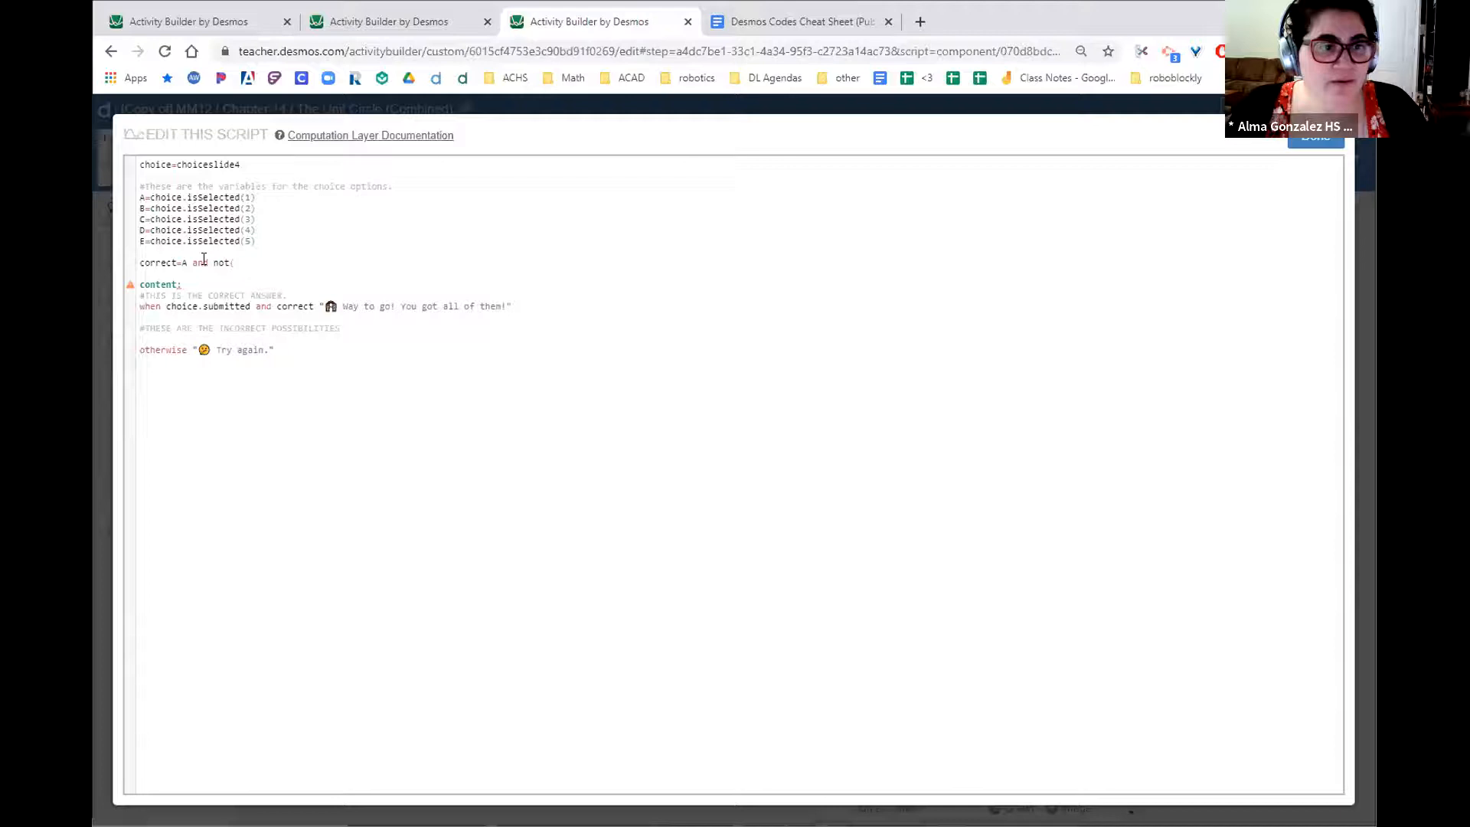
pyautogui.write('B and C and D and E')
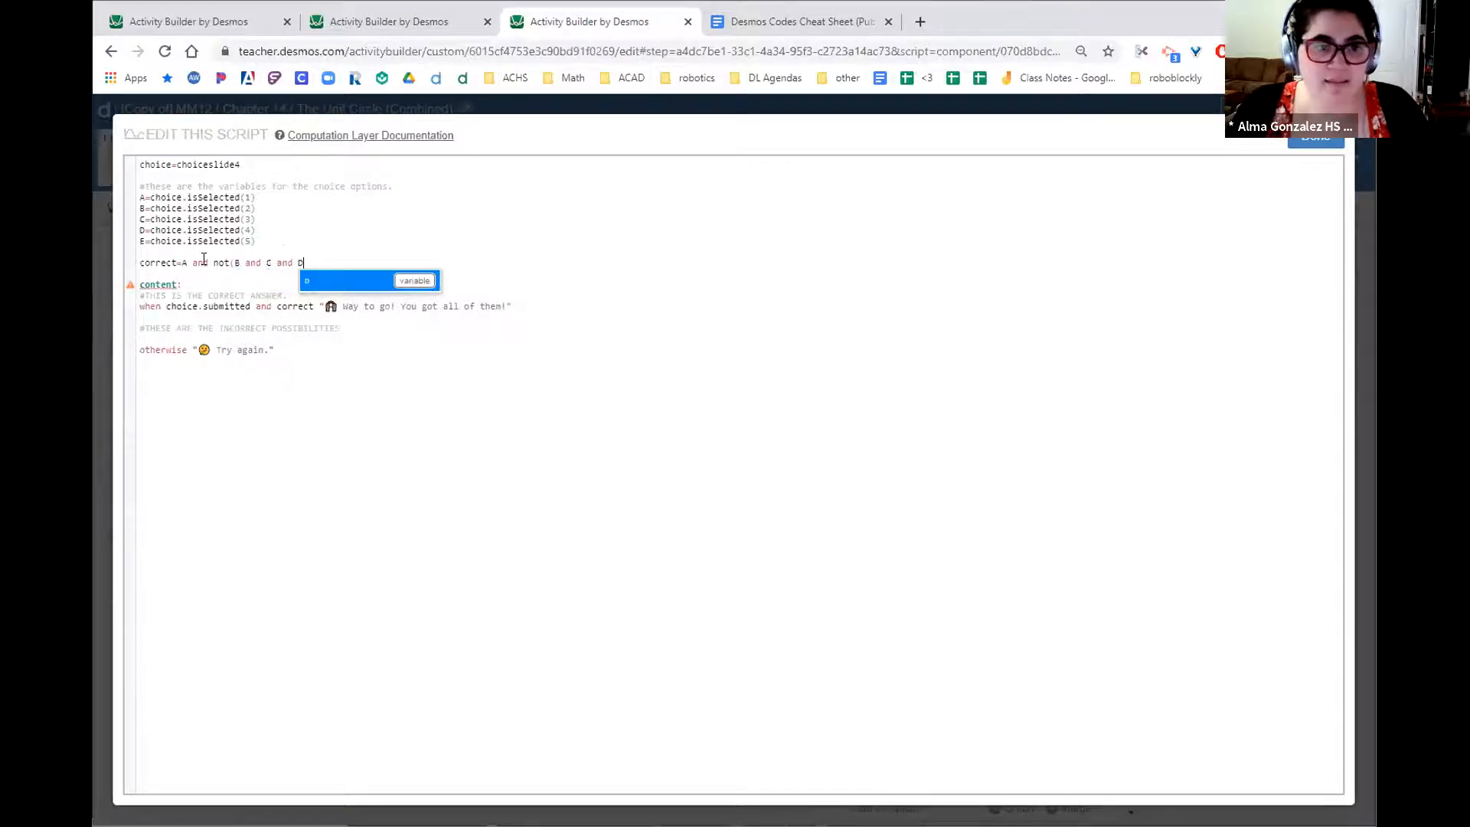
pyautogui.press('BackSpace')
pyautogui.press('BackSpace')
pyautogui.press('BackSpace')
pyautogui.press('BackSpace')
pyautogui.press('BackSpace')
pyautogui.press('BackSpace')
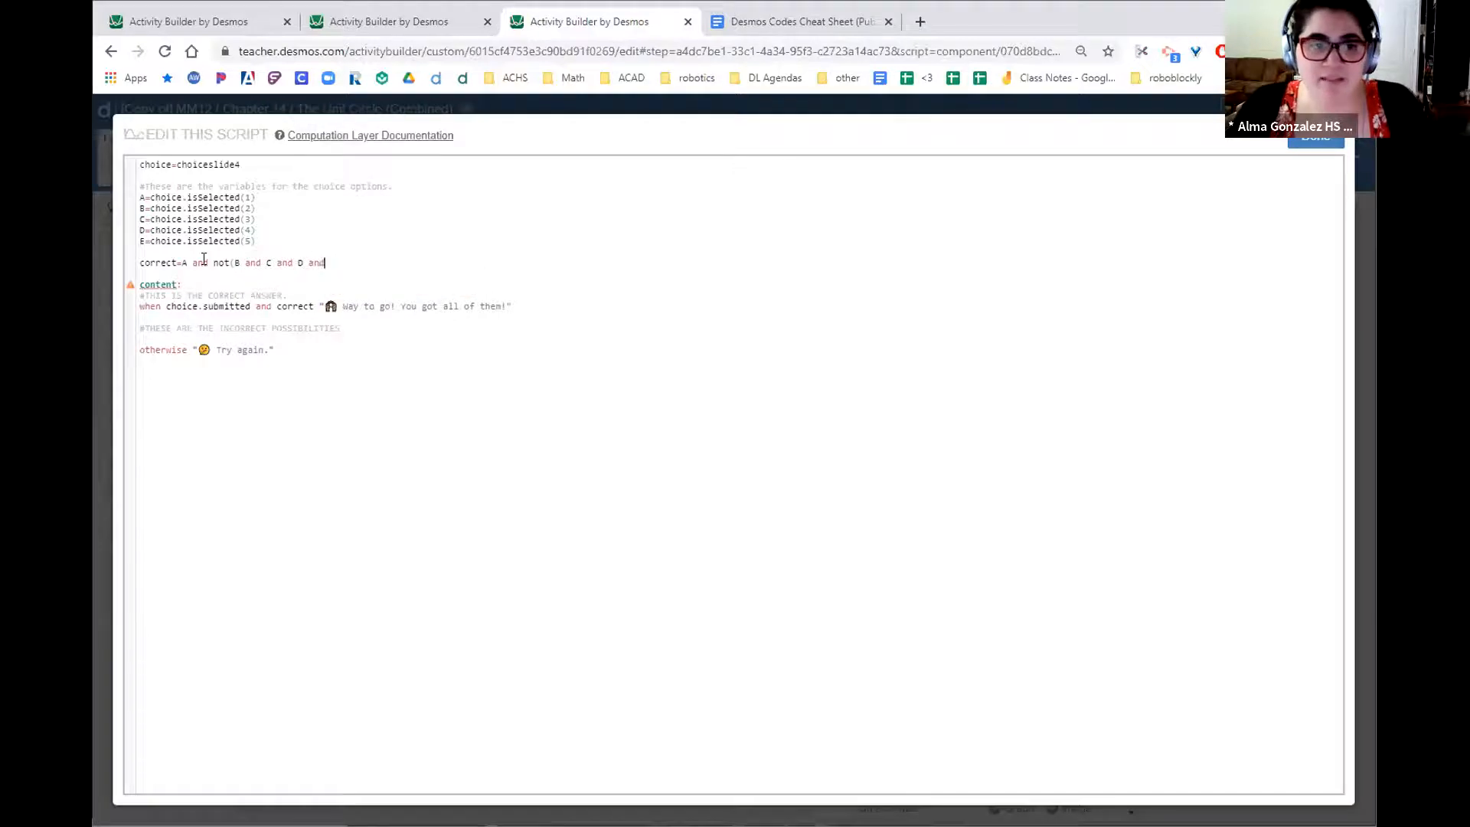
pyautogui.write(')')
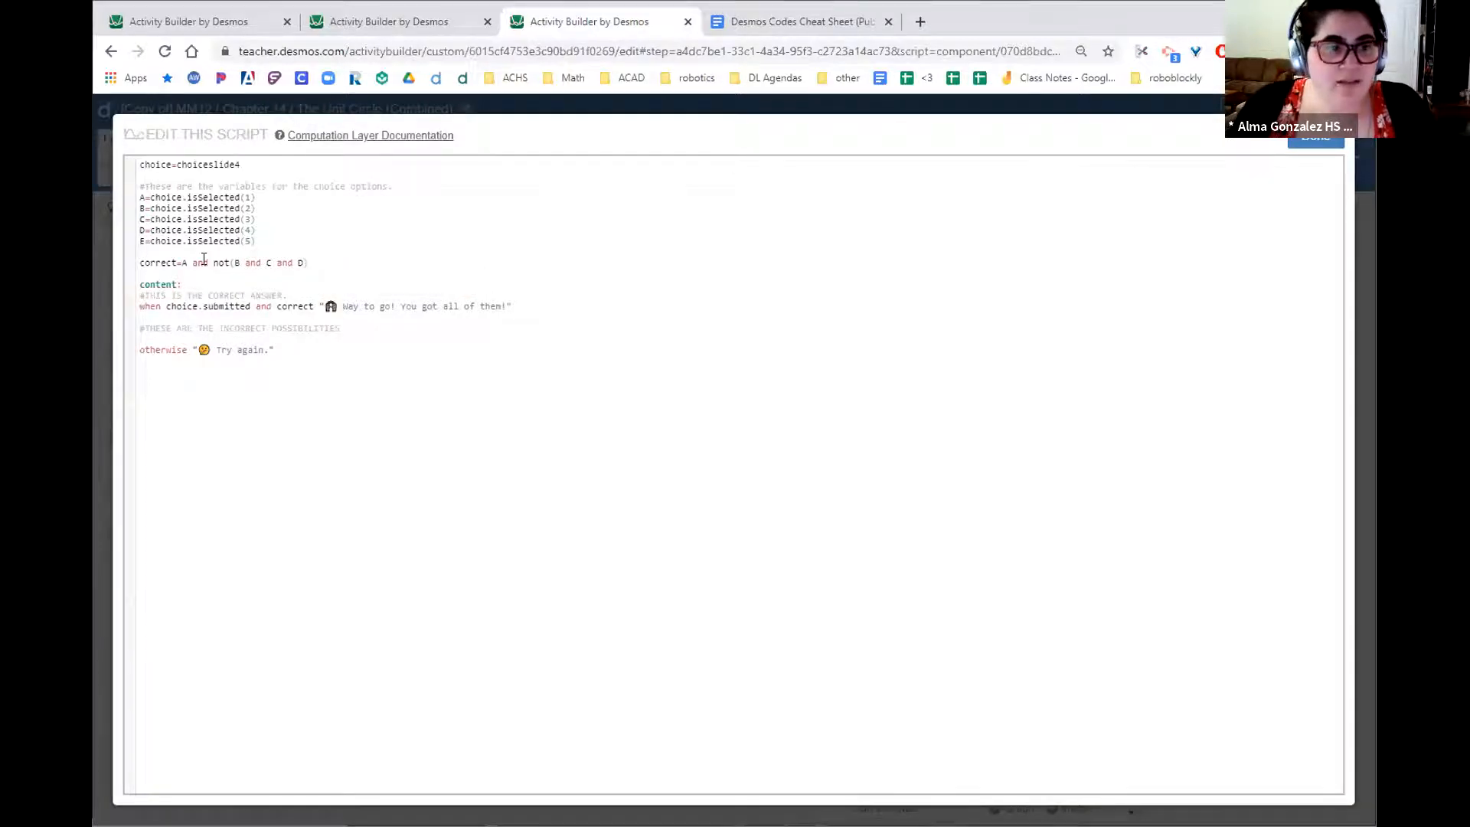
# - Delete the unneeded variable line E=choice.isSelected(5) from the new note's script
pyautogui.moveTo(260, 241); pyautogui.dragTo(136, 242)
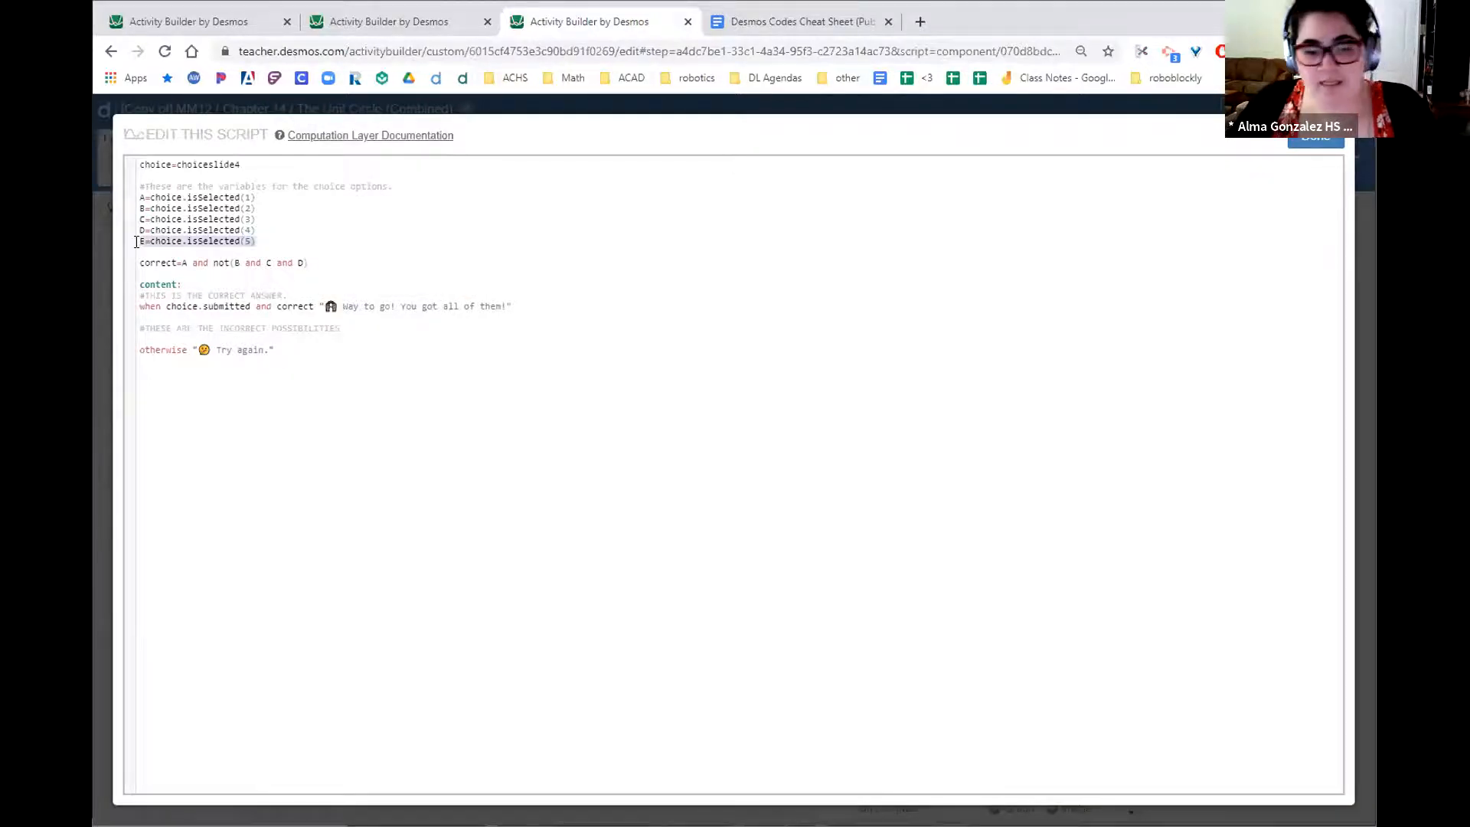
pyautogui.press('BackSpace')
pyautogui.press('BackSpace')
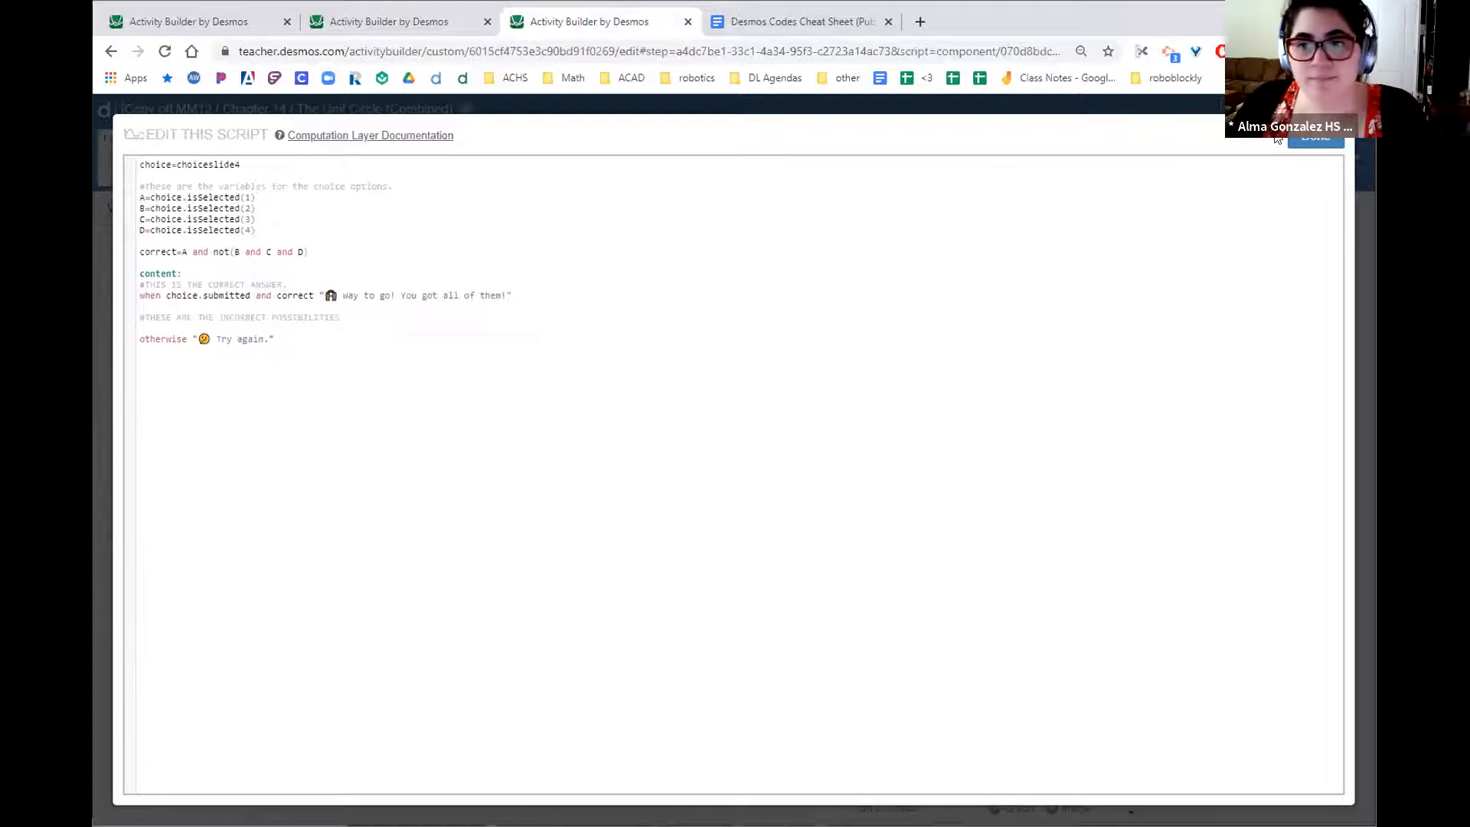
# - Save the new note's script and preview screen 3 as a student, choosing the answer (0.9, −0.4)
pyautogui.click(1311, 138)
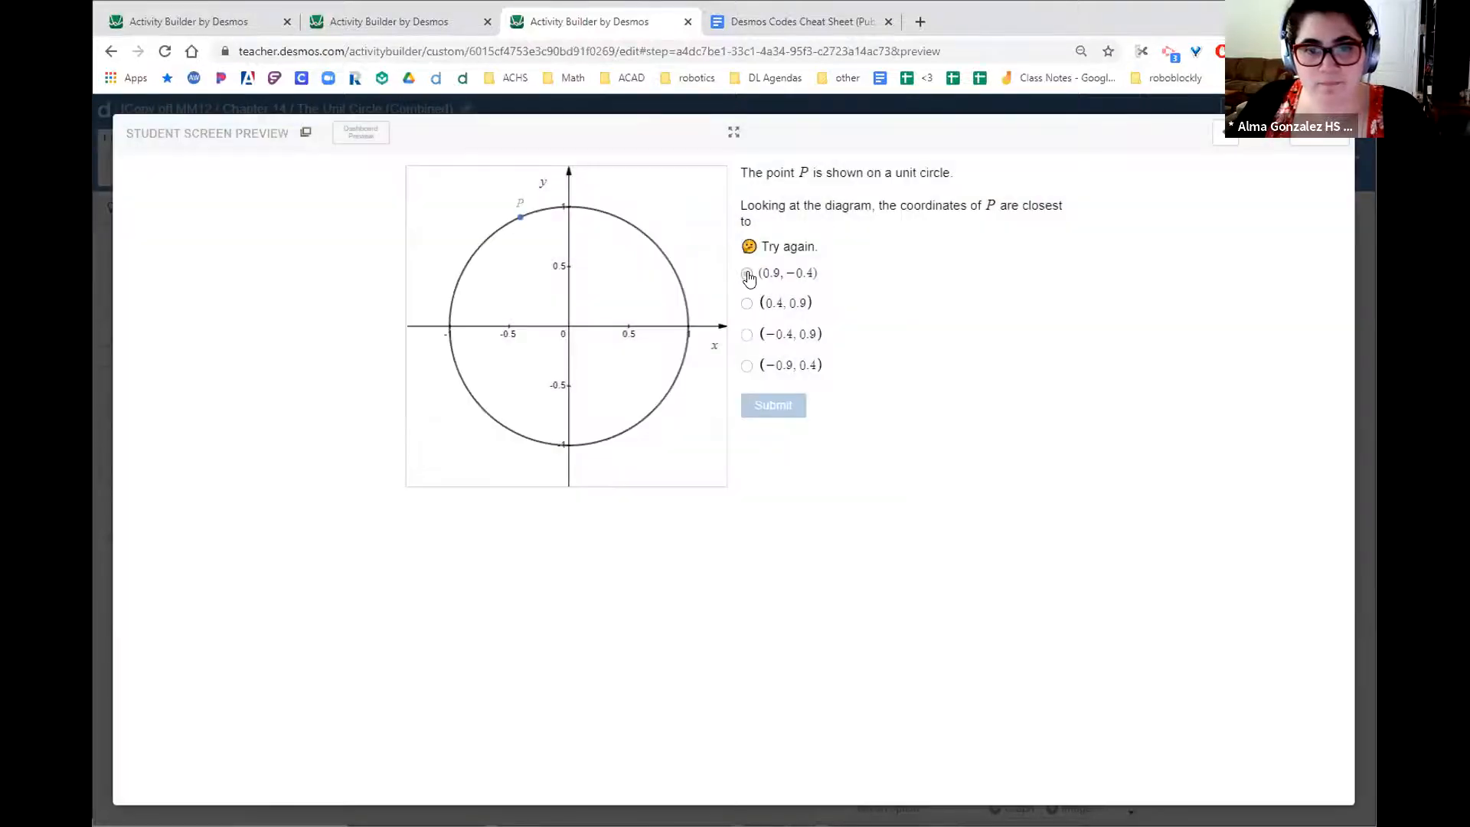
pyautogui.click(748, 275)
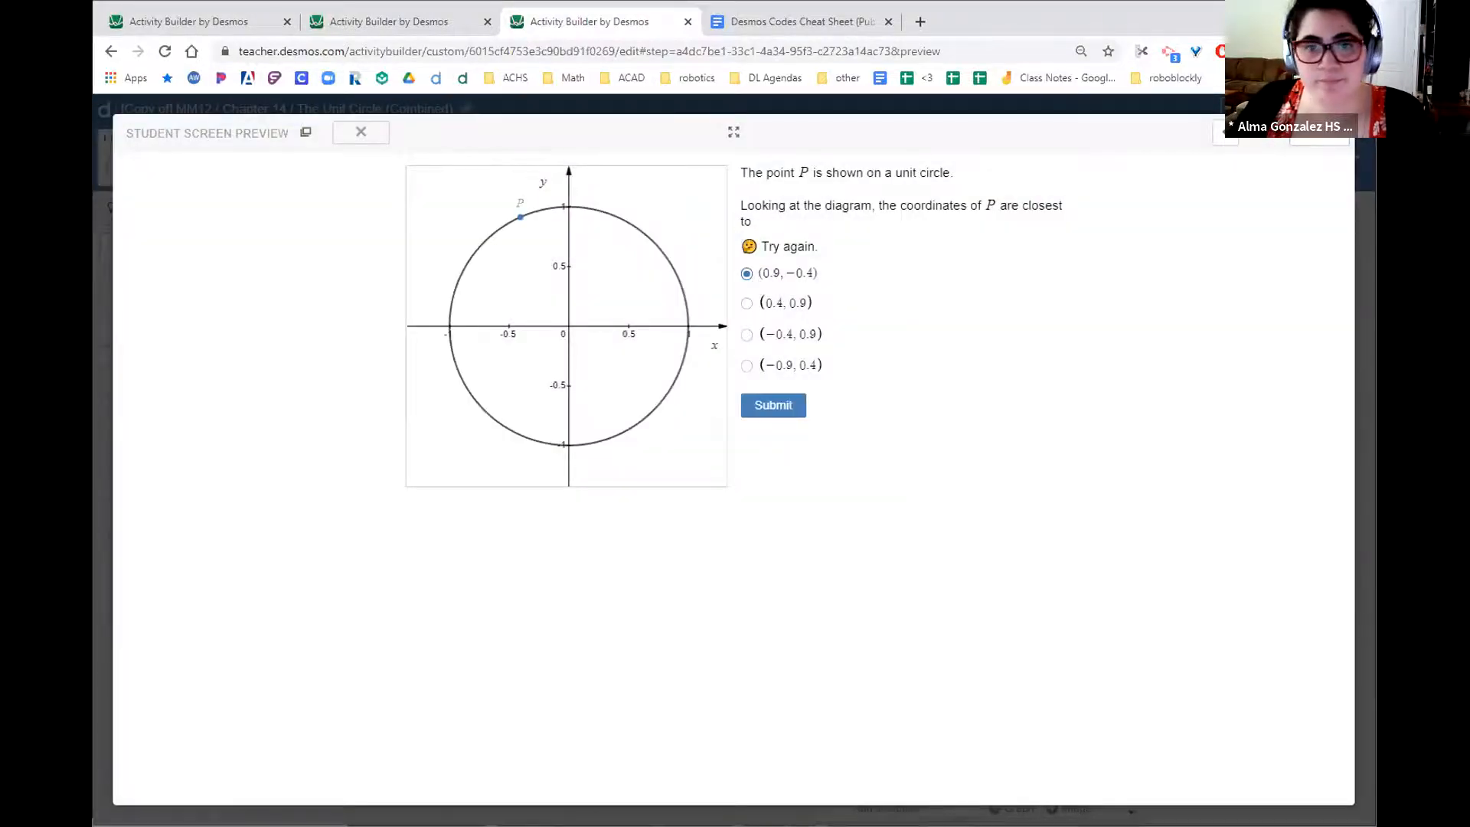
pyautogui.press('Escape')
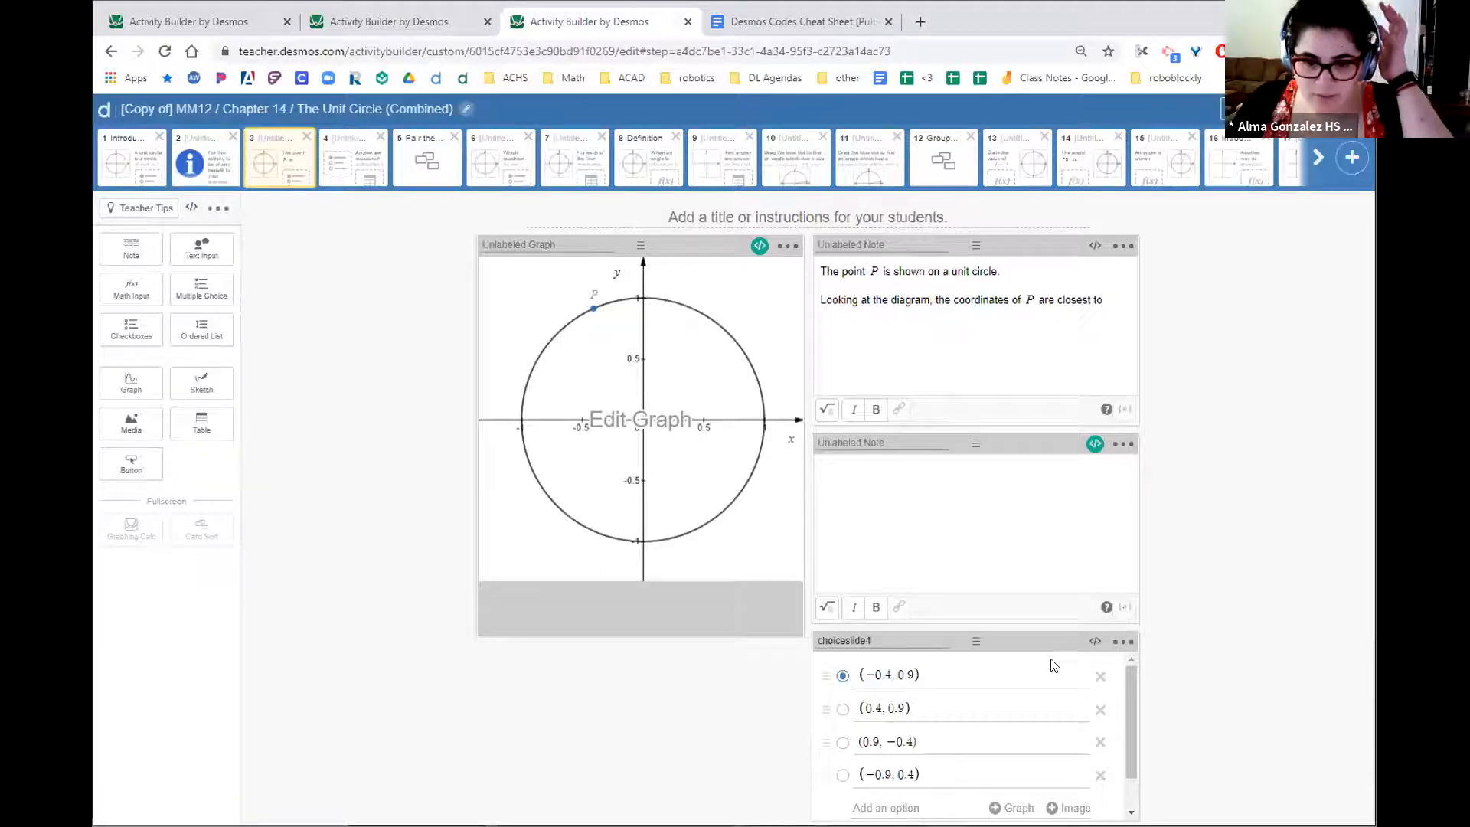
# - Preview screen 3 as a student again and choose each of the four answers in turn, ending on (−0.4, 0.9)
pyautogui.scroll(-1, 1013, 659)
pyautogui.scroll(1, 1012, 659)
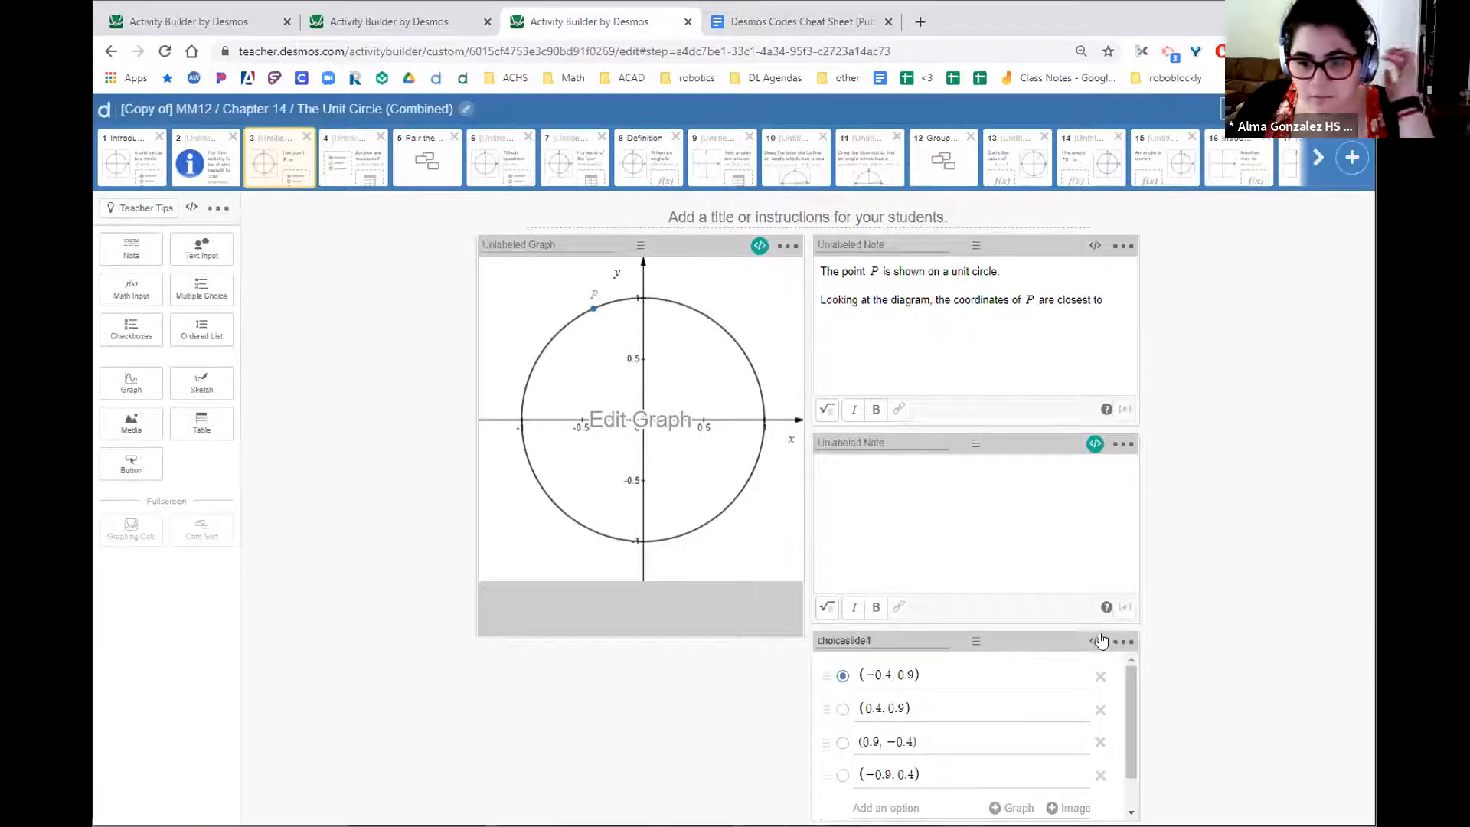
pyautogui.click(1240, 109)
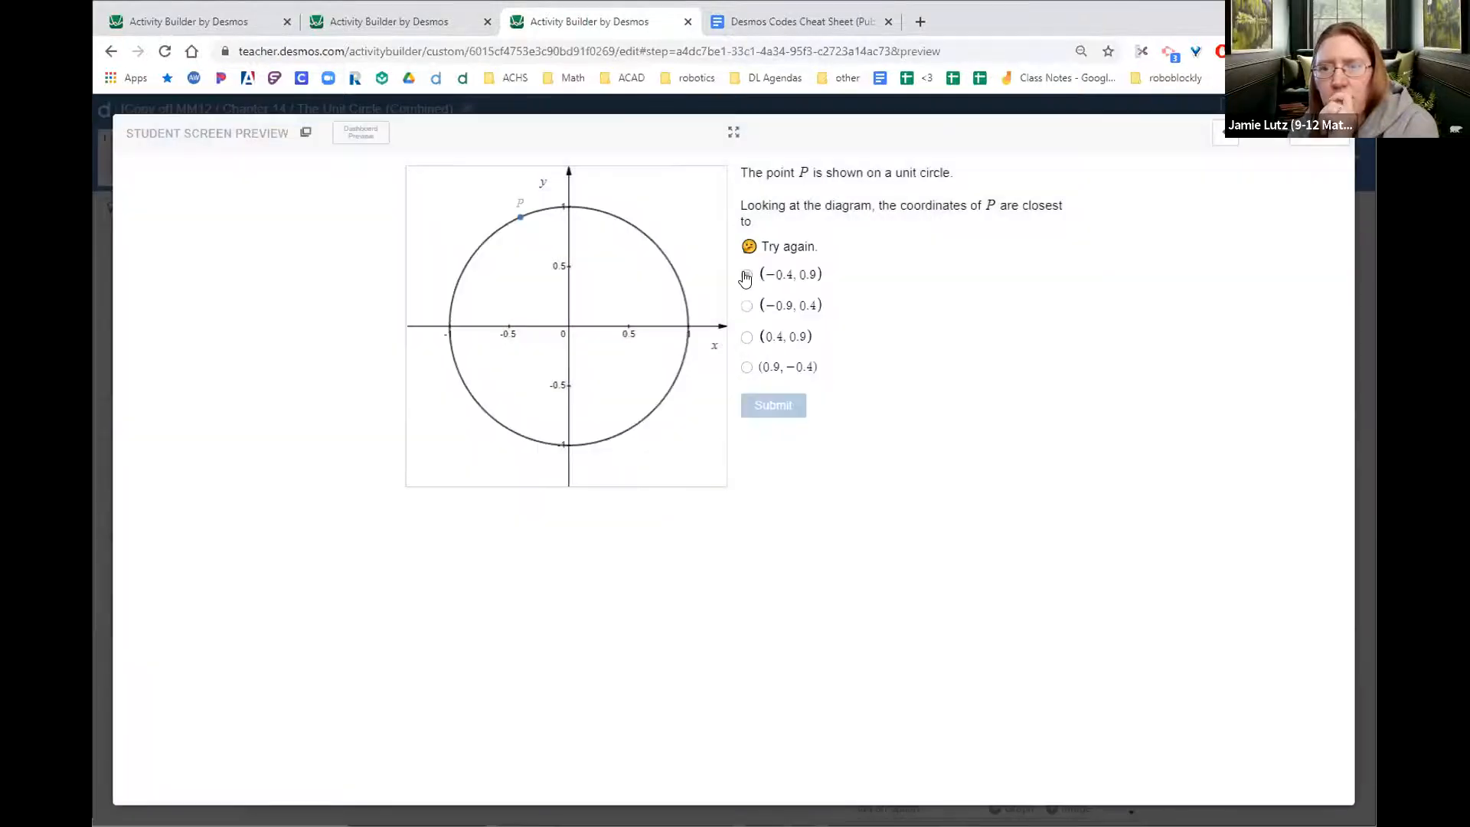
pyautogui.click(746, 274)
pyautogui.click(747, 305)
pyautogui.click(746, 337)
pyautogui.click(746, 366)
pyautogui.click(746, 275)
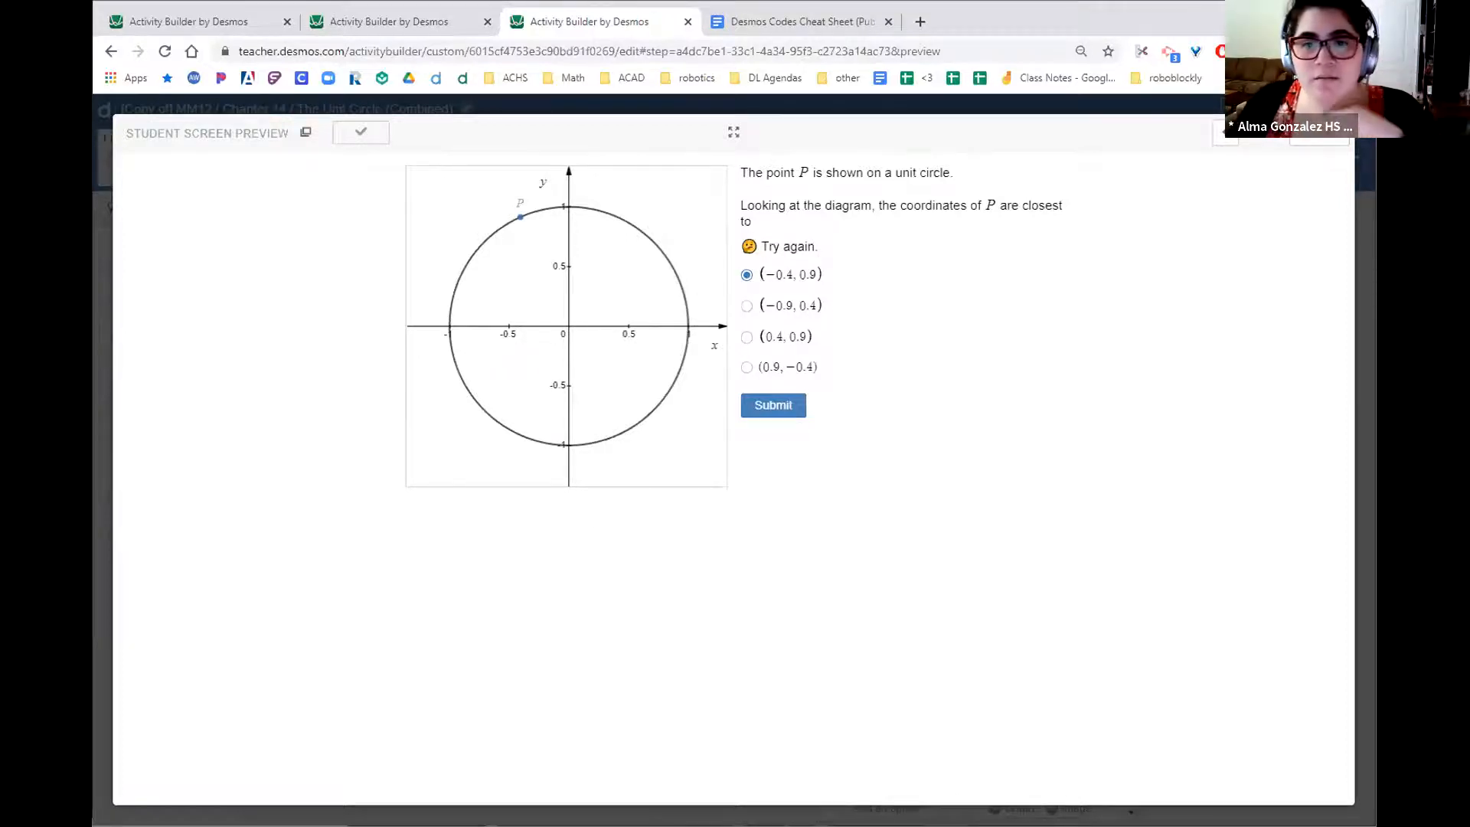
pyautogui.press('Escape')
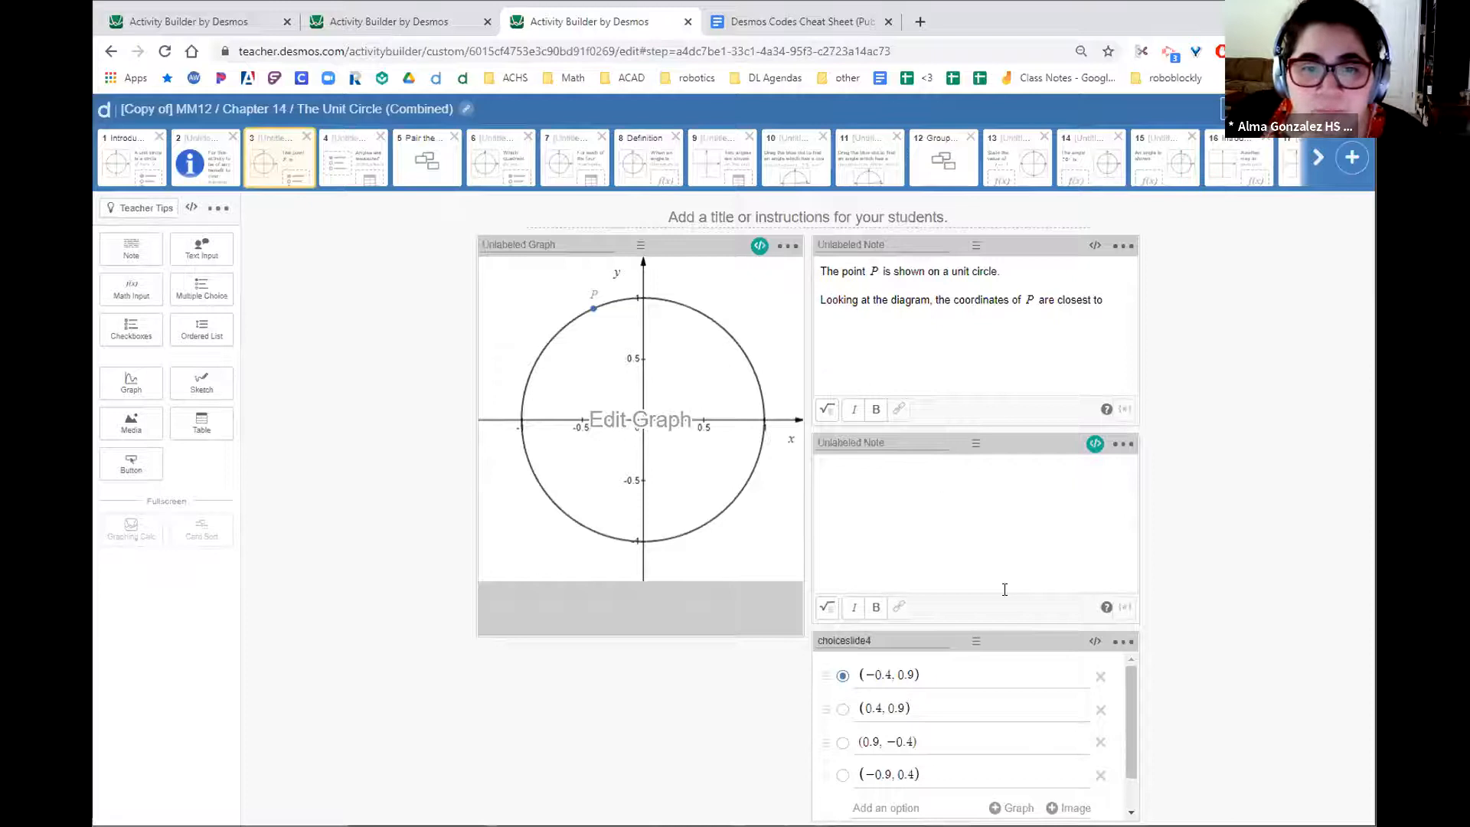
# - Check the graph's script on screen 3 again, and reduce the page zoom to 67% to see more of the screen's components
pyautogui.click(759, 245)
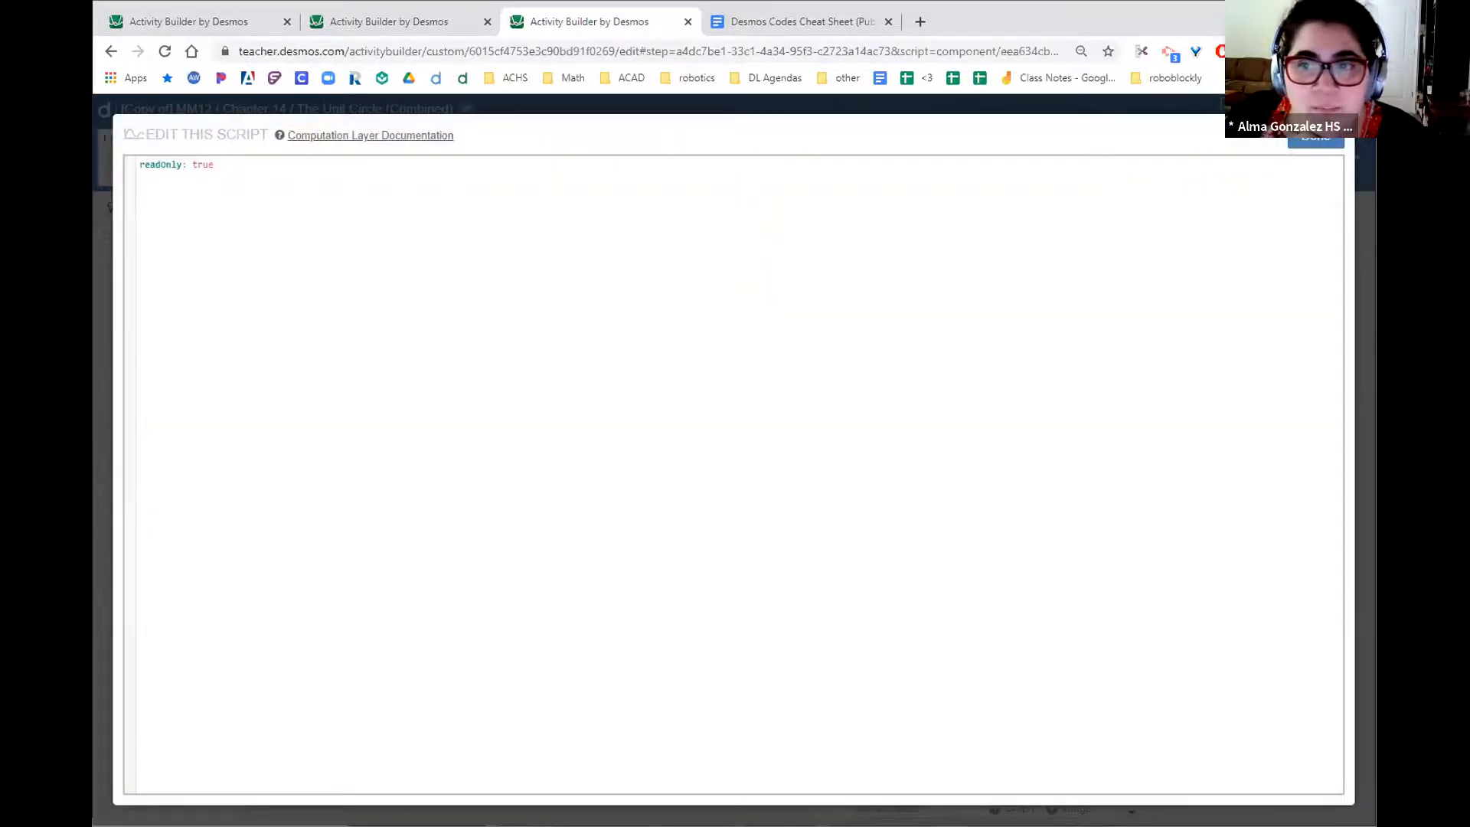
pyautogui.click(1315, 136)
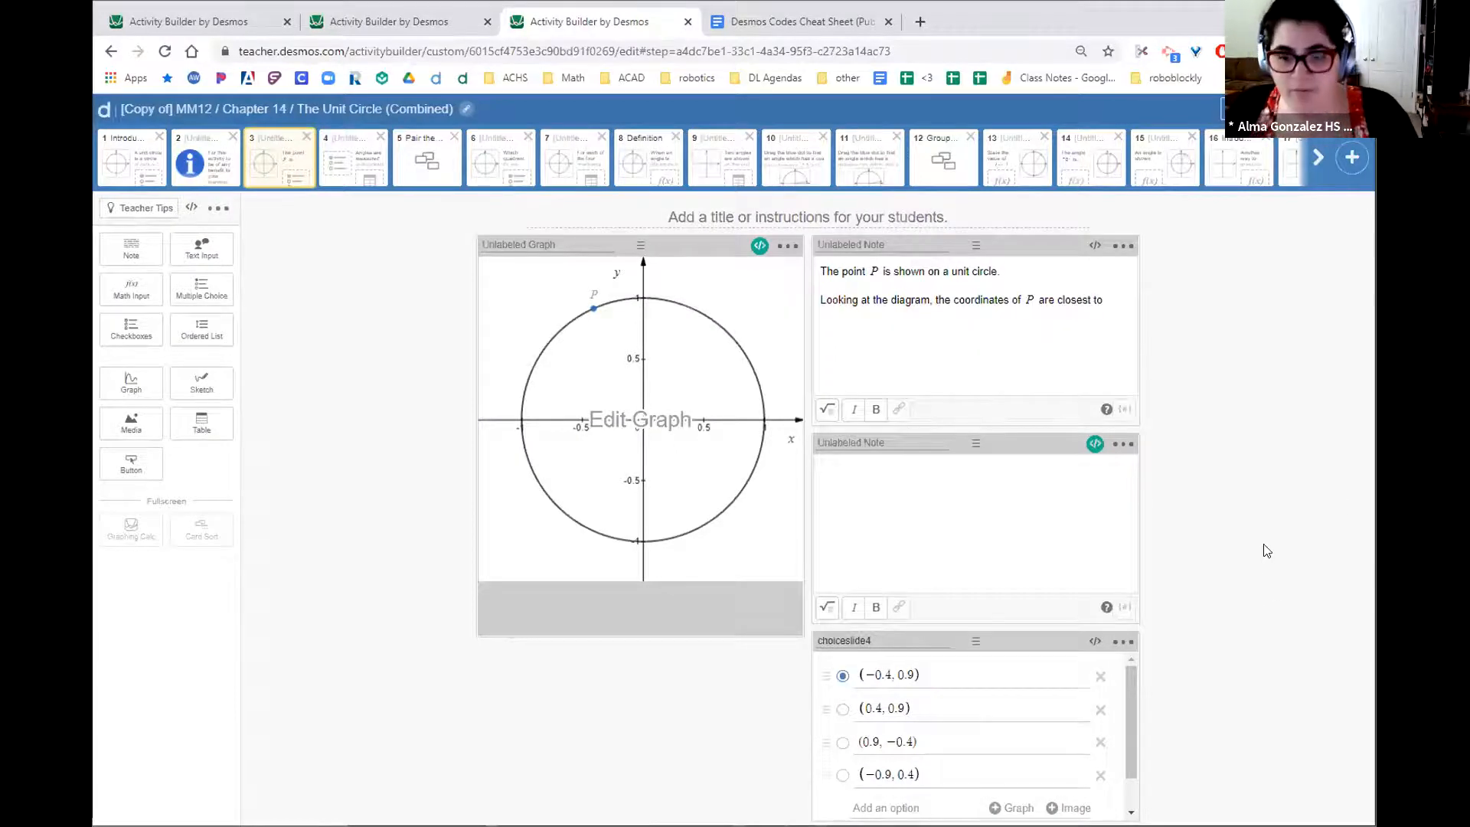
pyautogui.hotkey('ctrl', '-')
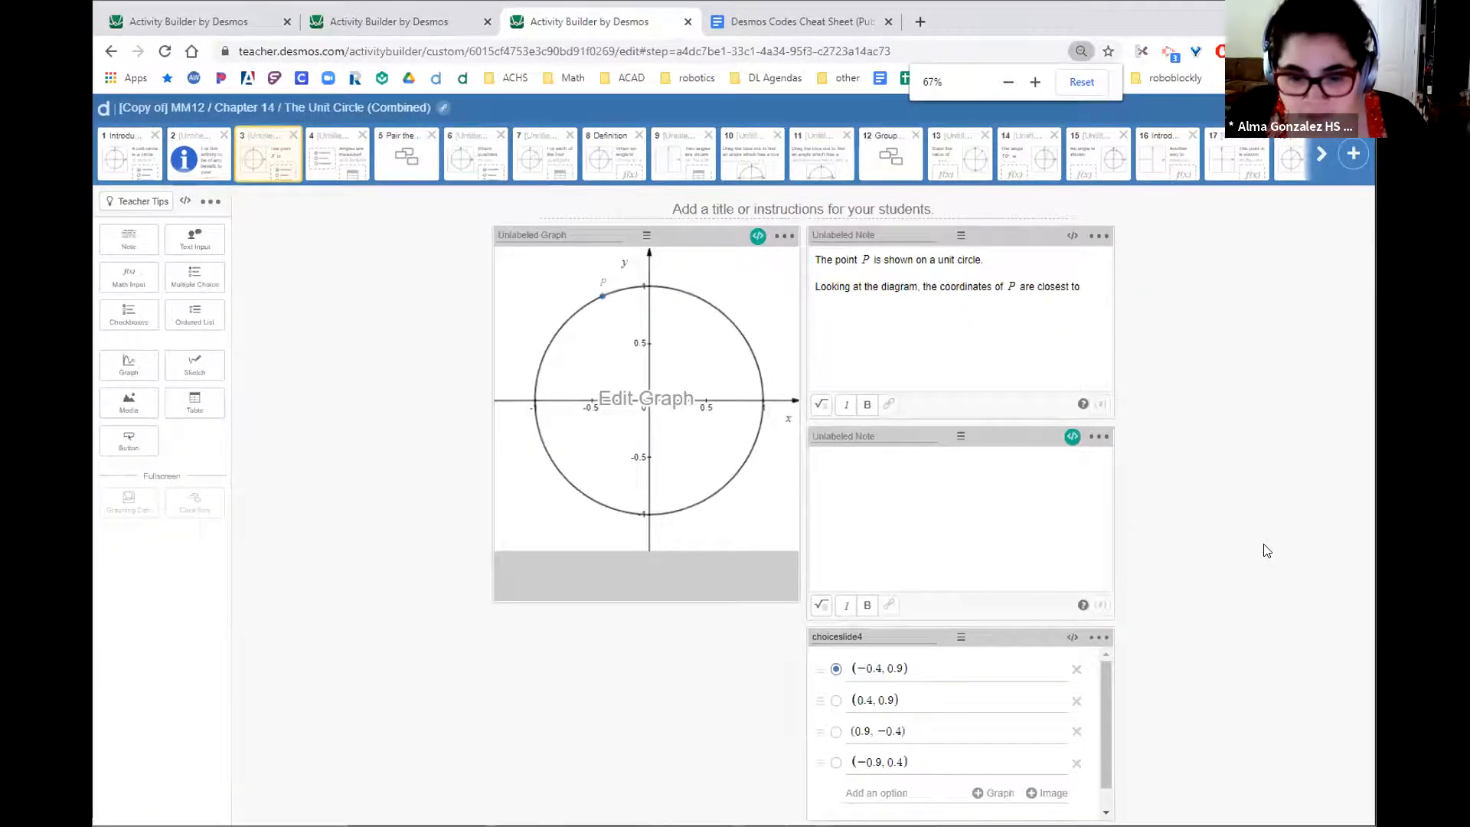
# - Reduce the page zoom to 50% and inspect the script behind the empty note on slide 3
pyautogui.hotkey('ctrl', '-')
pyautogui.hotkey('ctrl', '-')
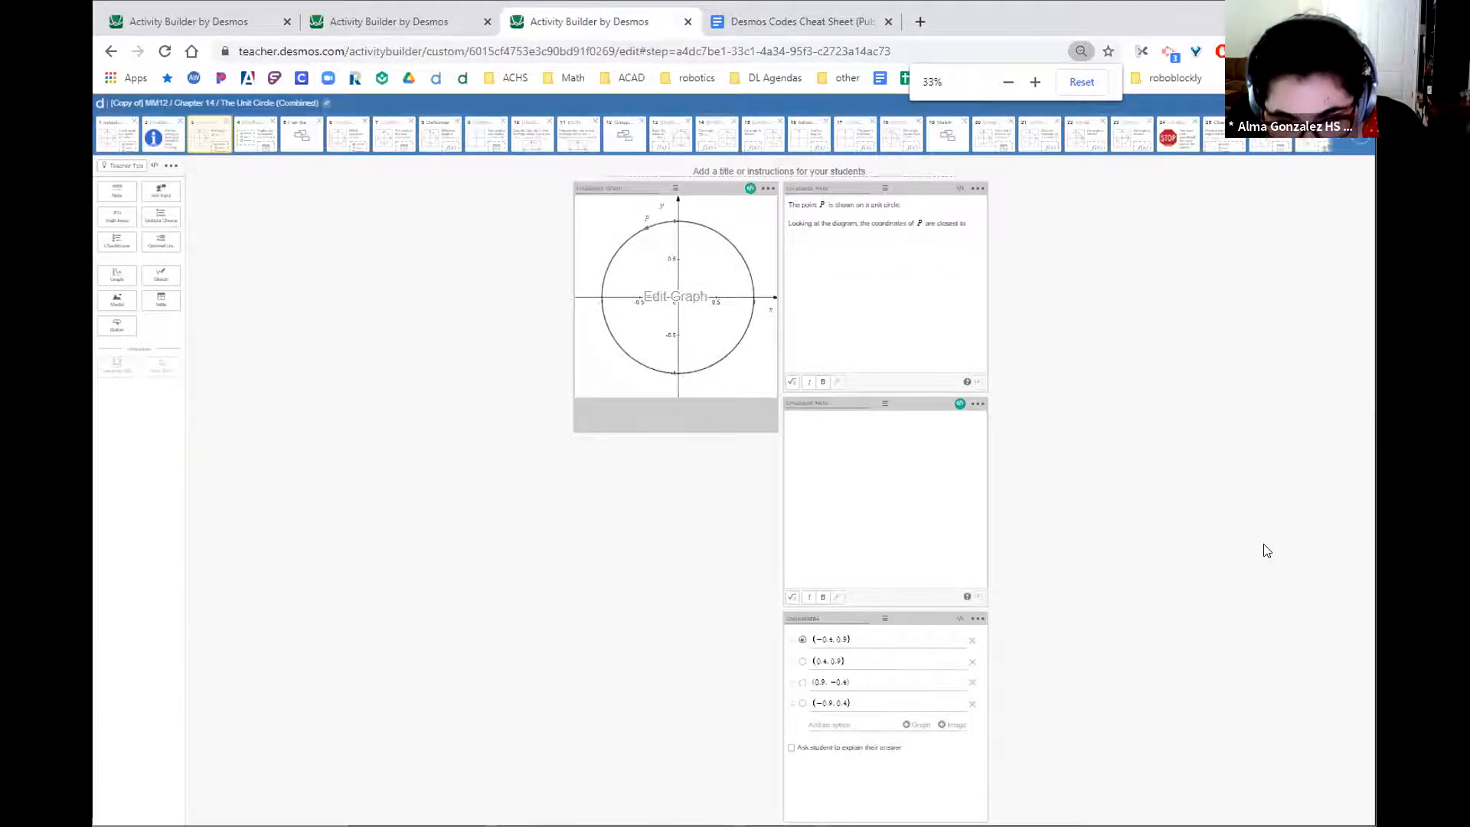
pyautogui.hotkey('ctrl', '+')
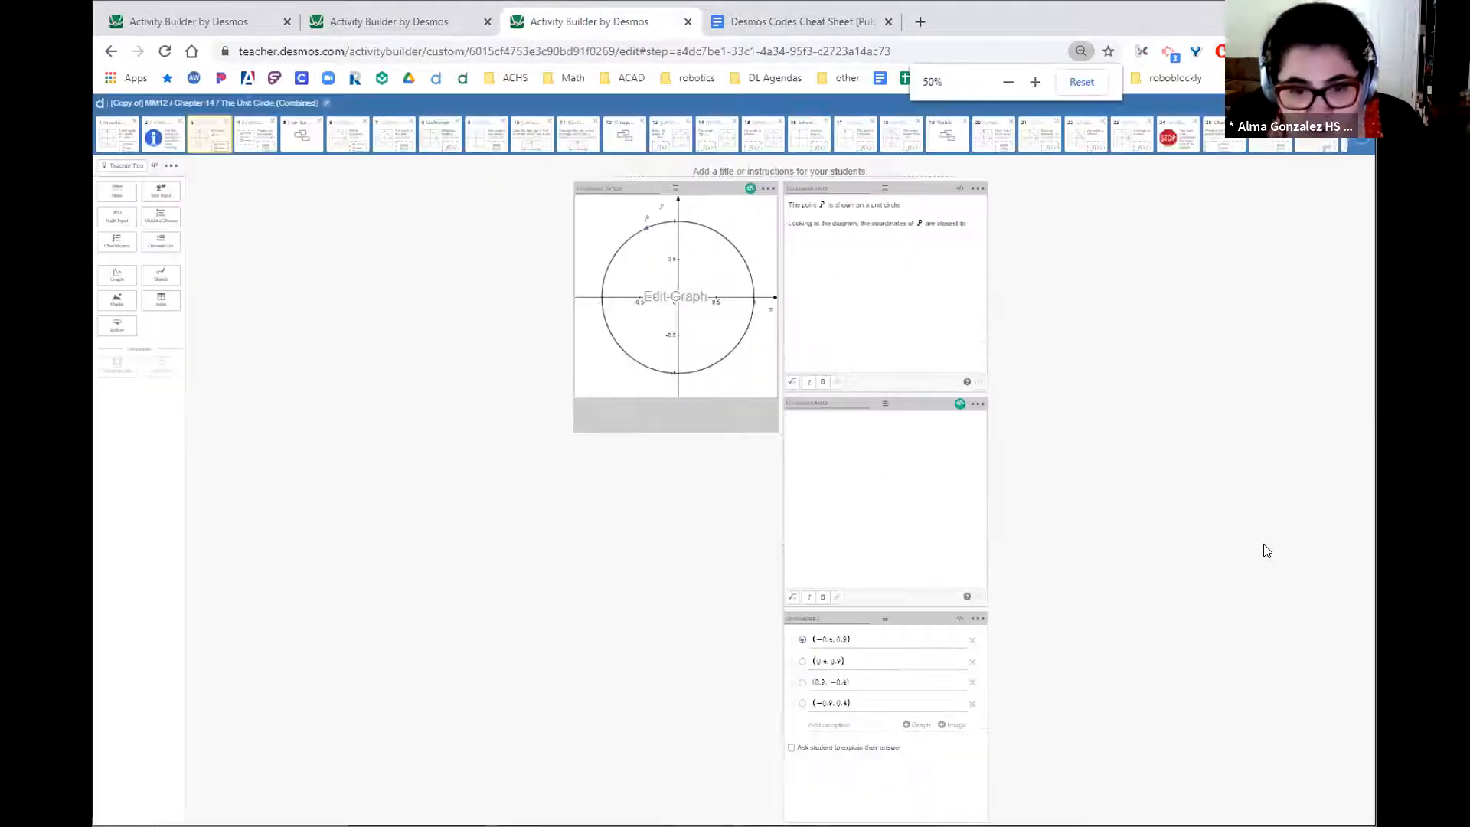
pyautogui.click(802, 641)
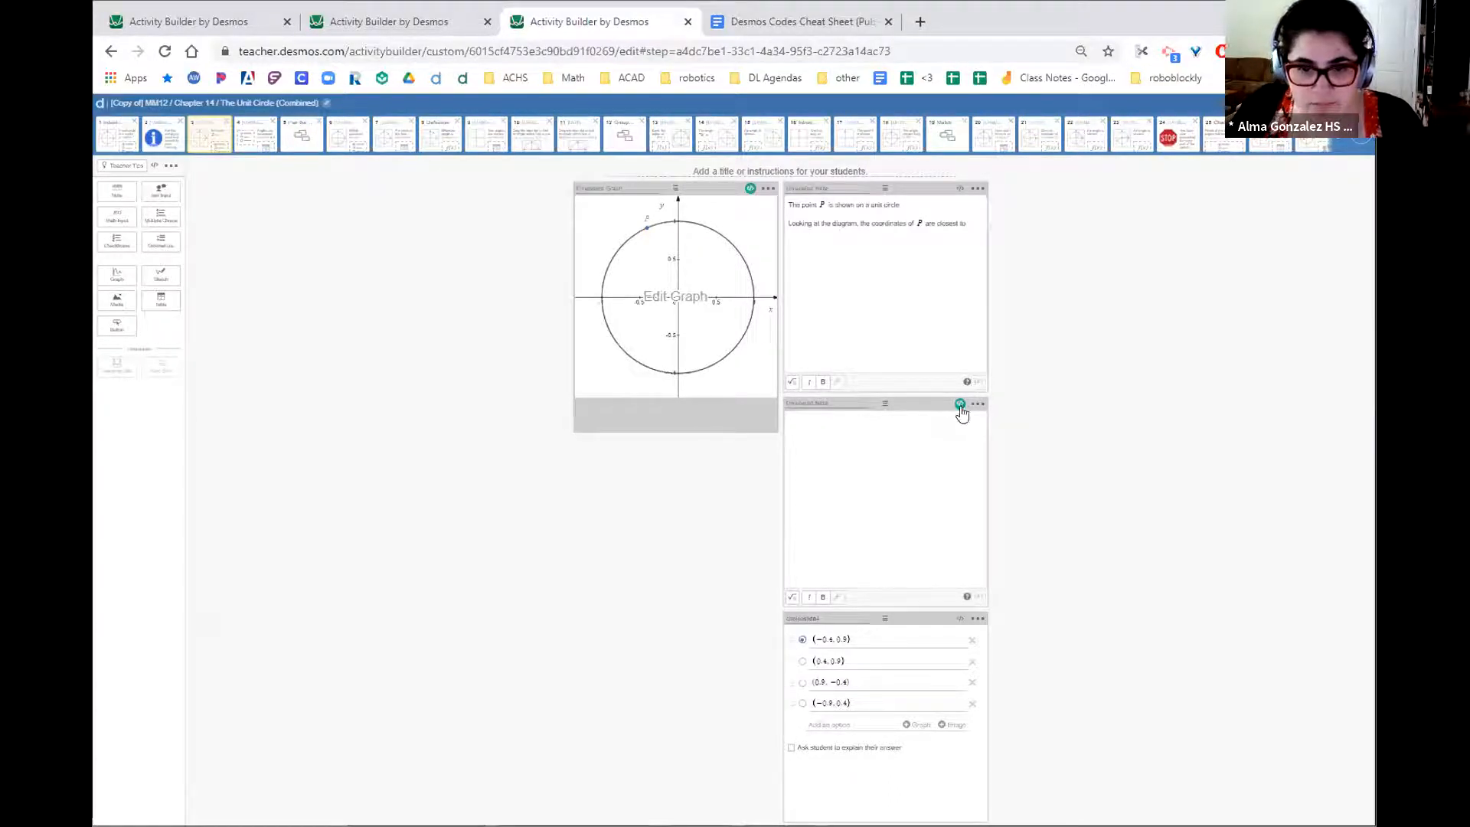
pyautogui.click(958, 403)
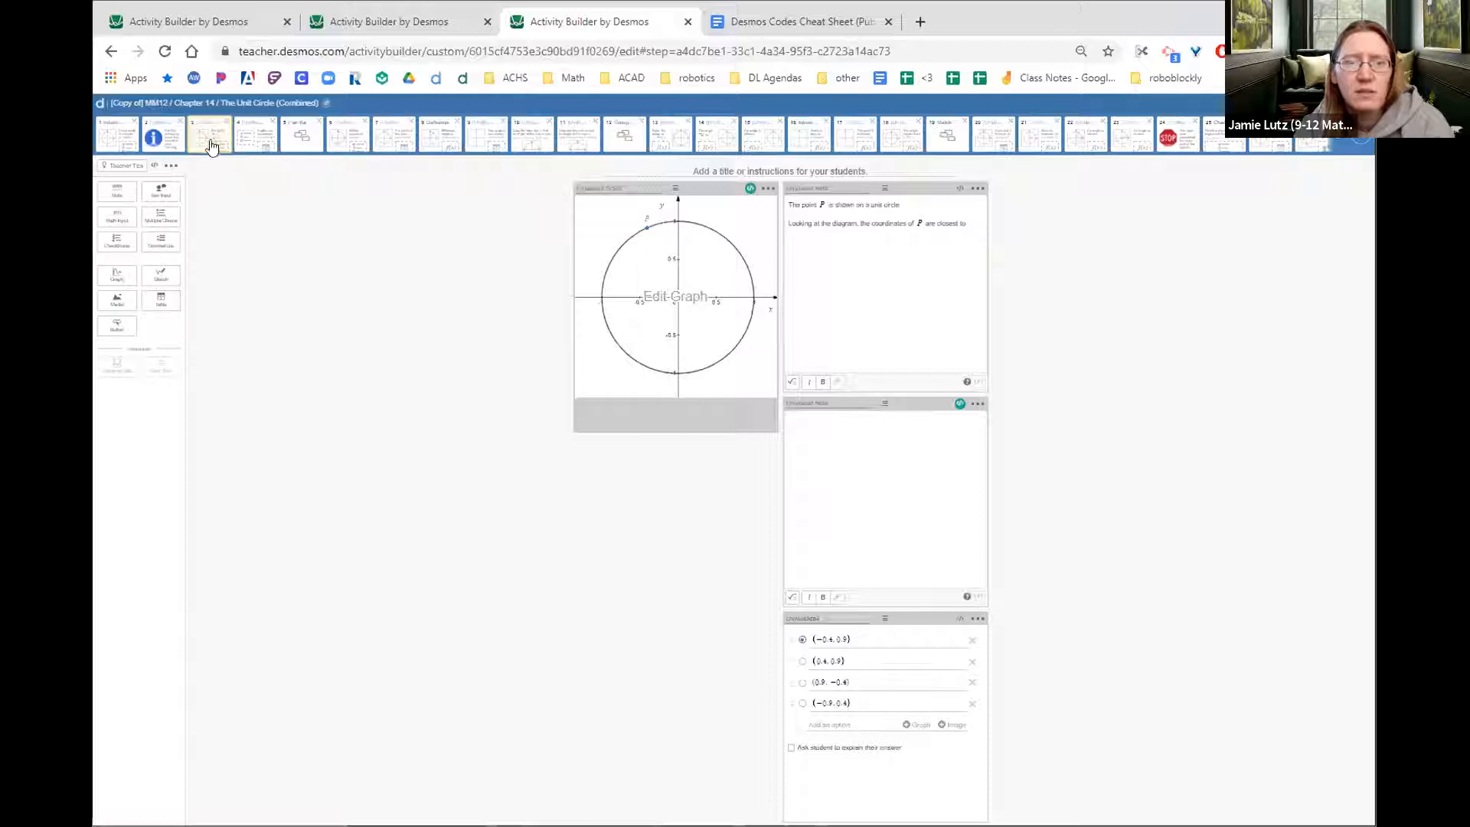
# - Preview slide 3 as a student and submit (−0.9, 0.4), (0.4, 0.9), (0.9, −0.4) and (−0.4, 0.9) in turn to test the feedback
pyautogui.click(1306, 103)
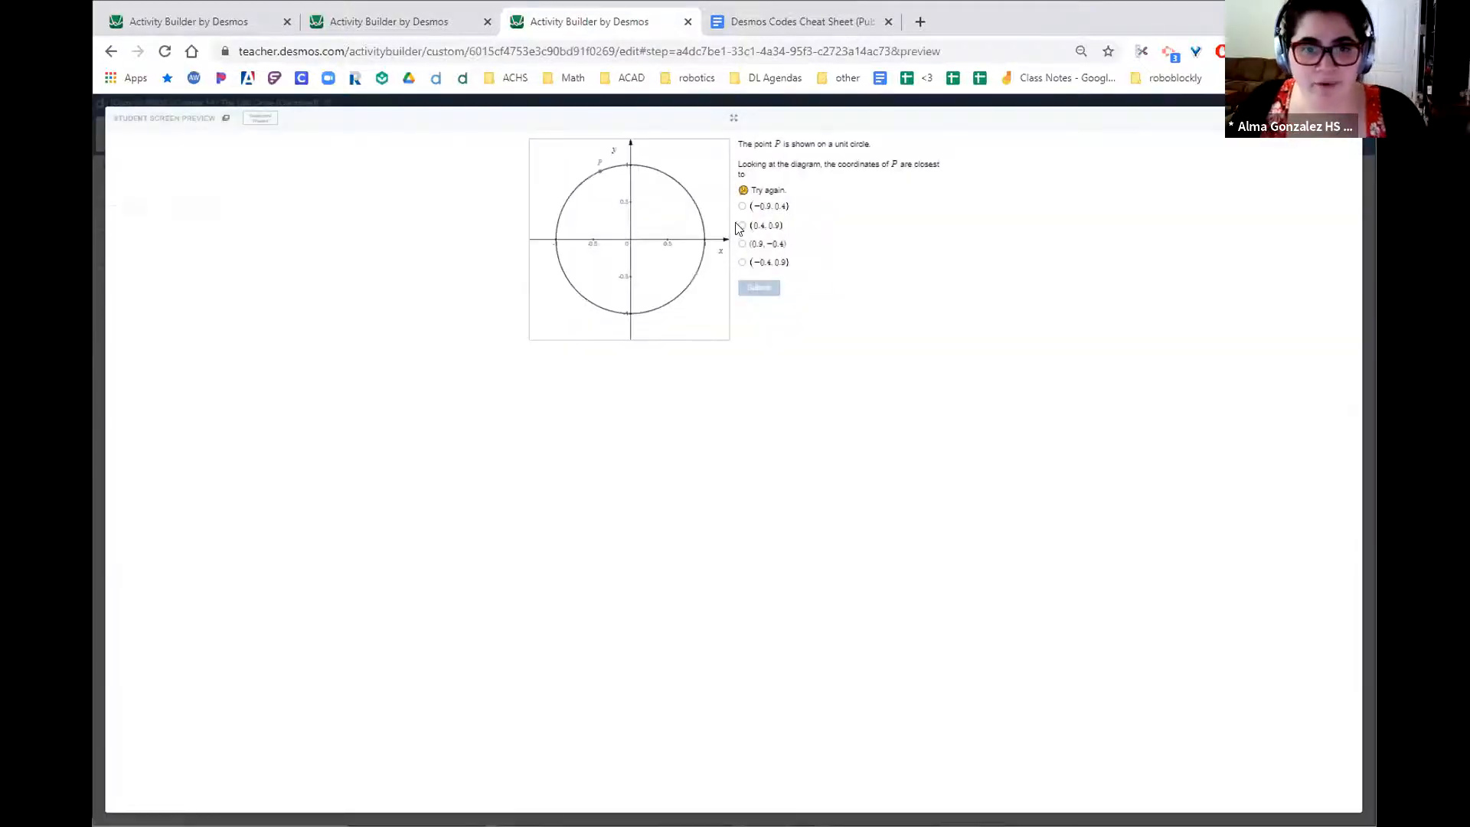
pyautogui.click(742, 206)
pyautogui.click(758, 287)
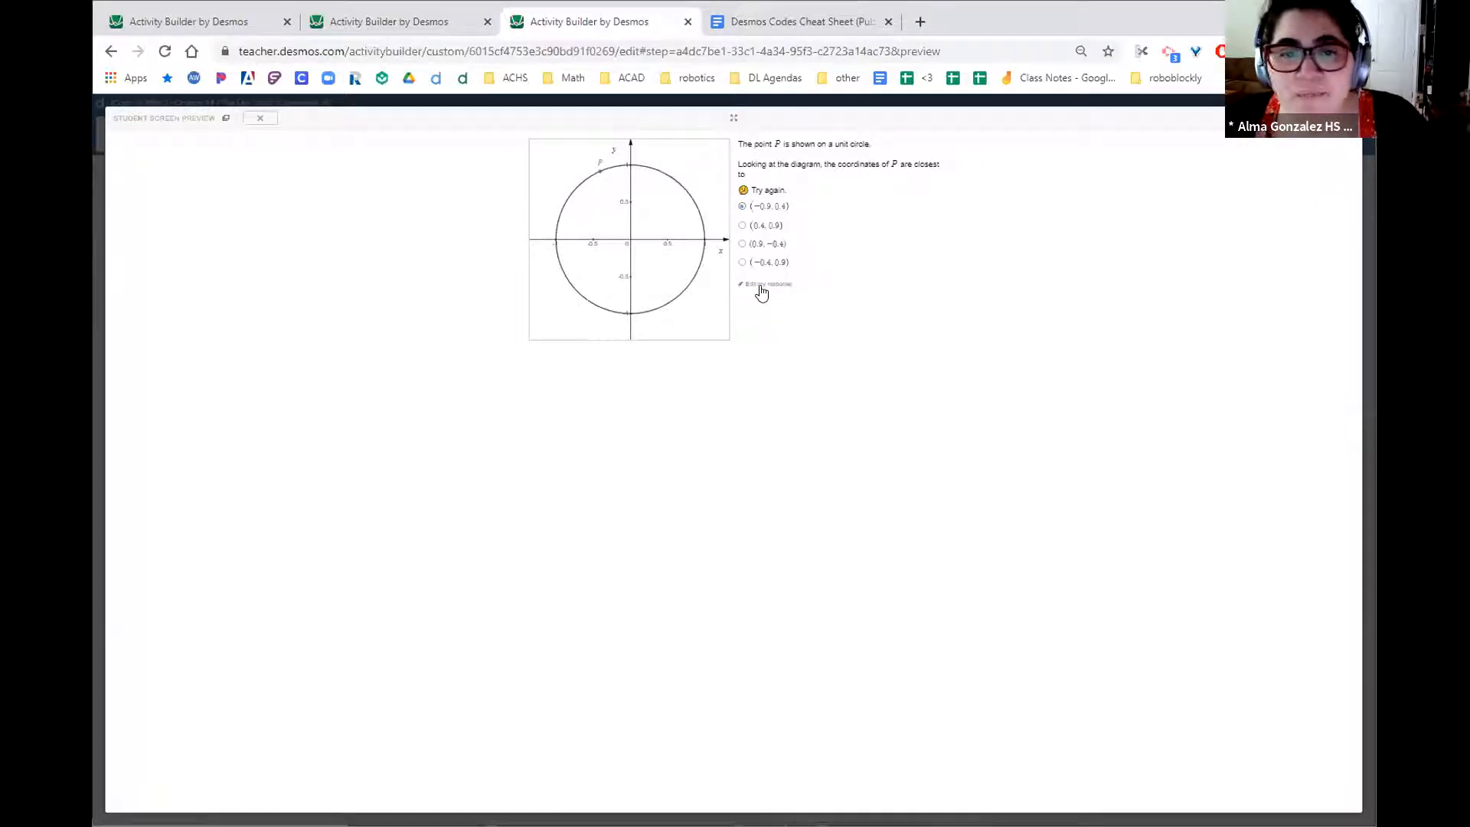
pyautogui.click(761, 287)
pyautogui.click(742, 225)
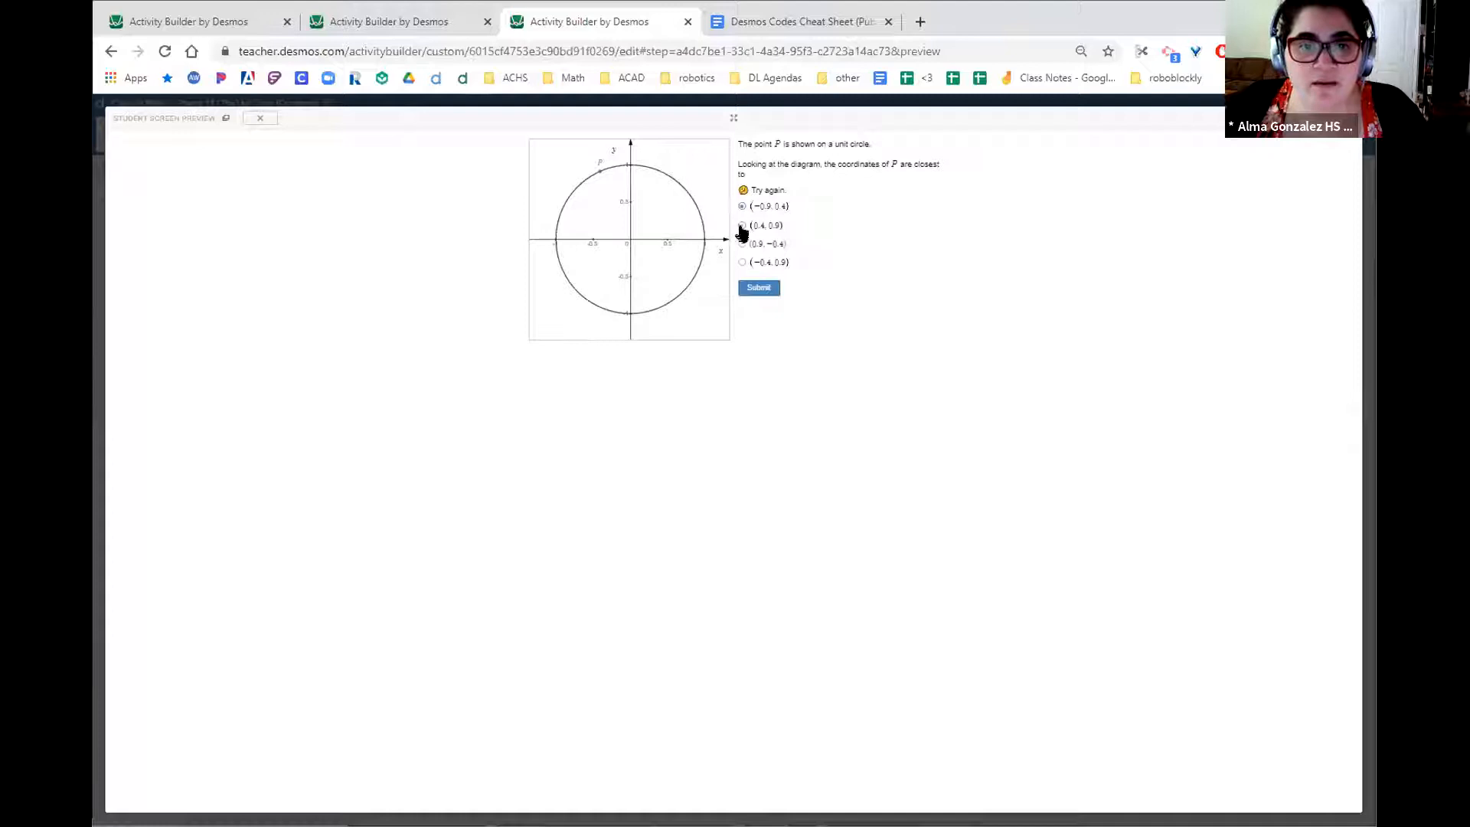
pyautogui.click(766, 293)
pyautogui.click(772, 286)
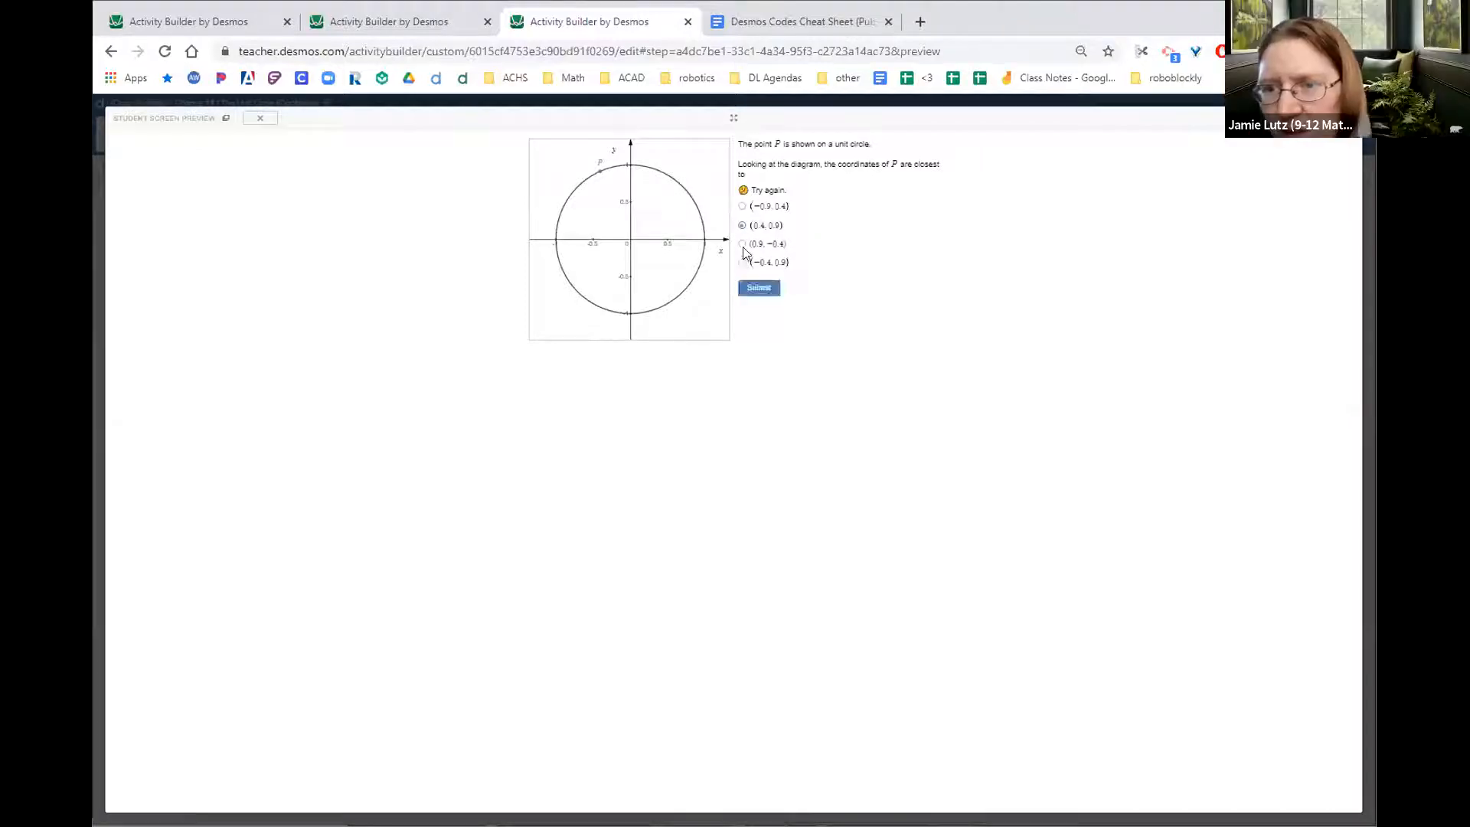
pyautogui.click(747, 245)
pyautogui.click(759, 289)
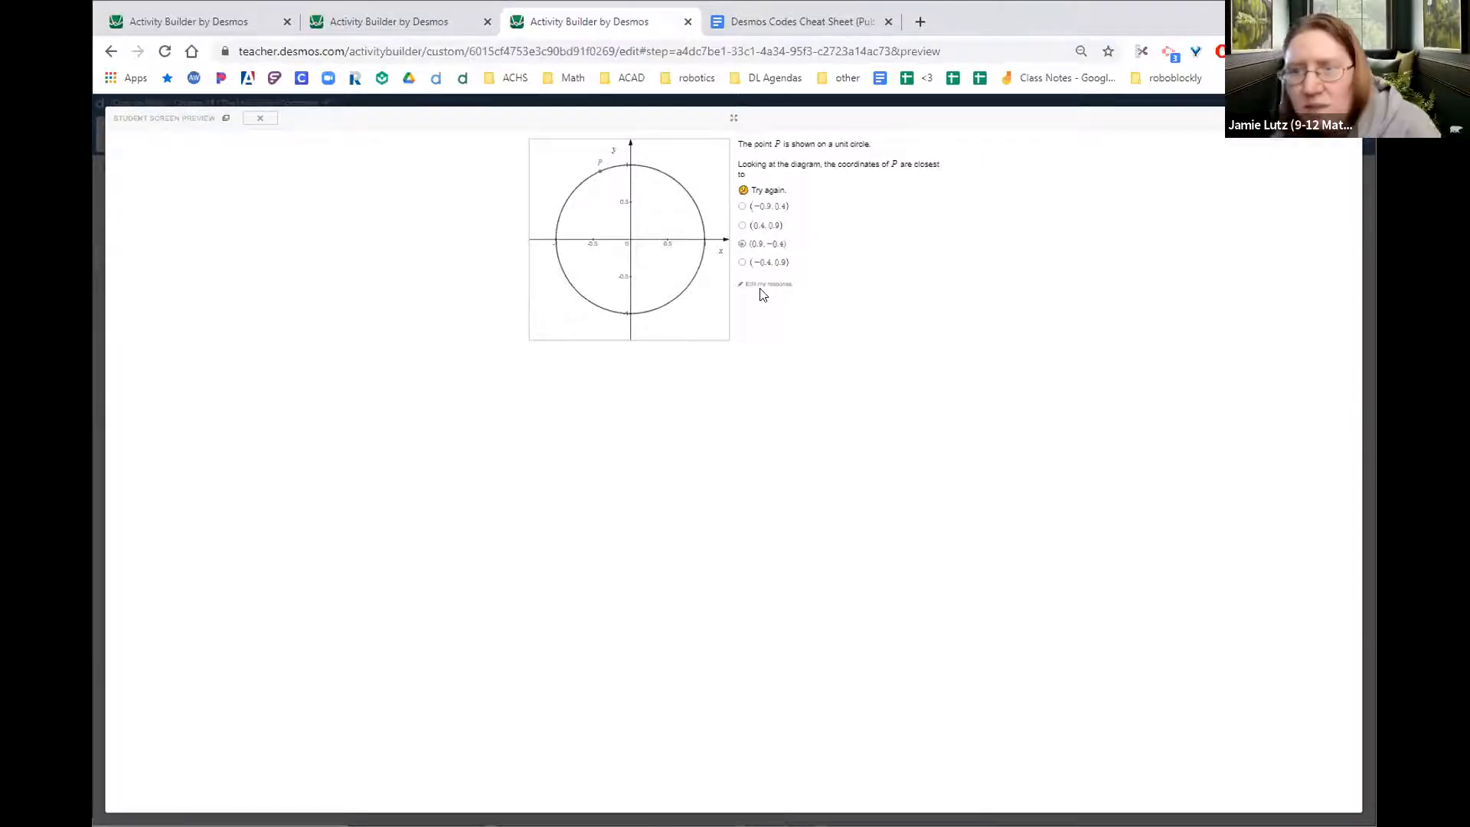
pyautogui.click(754, 285)
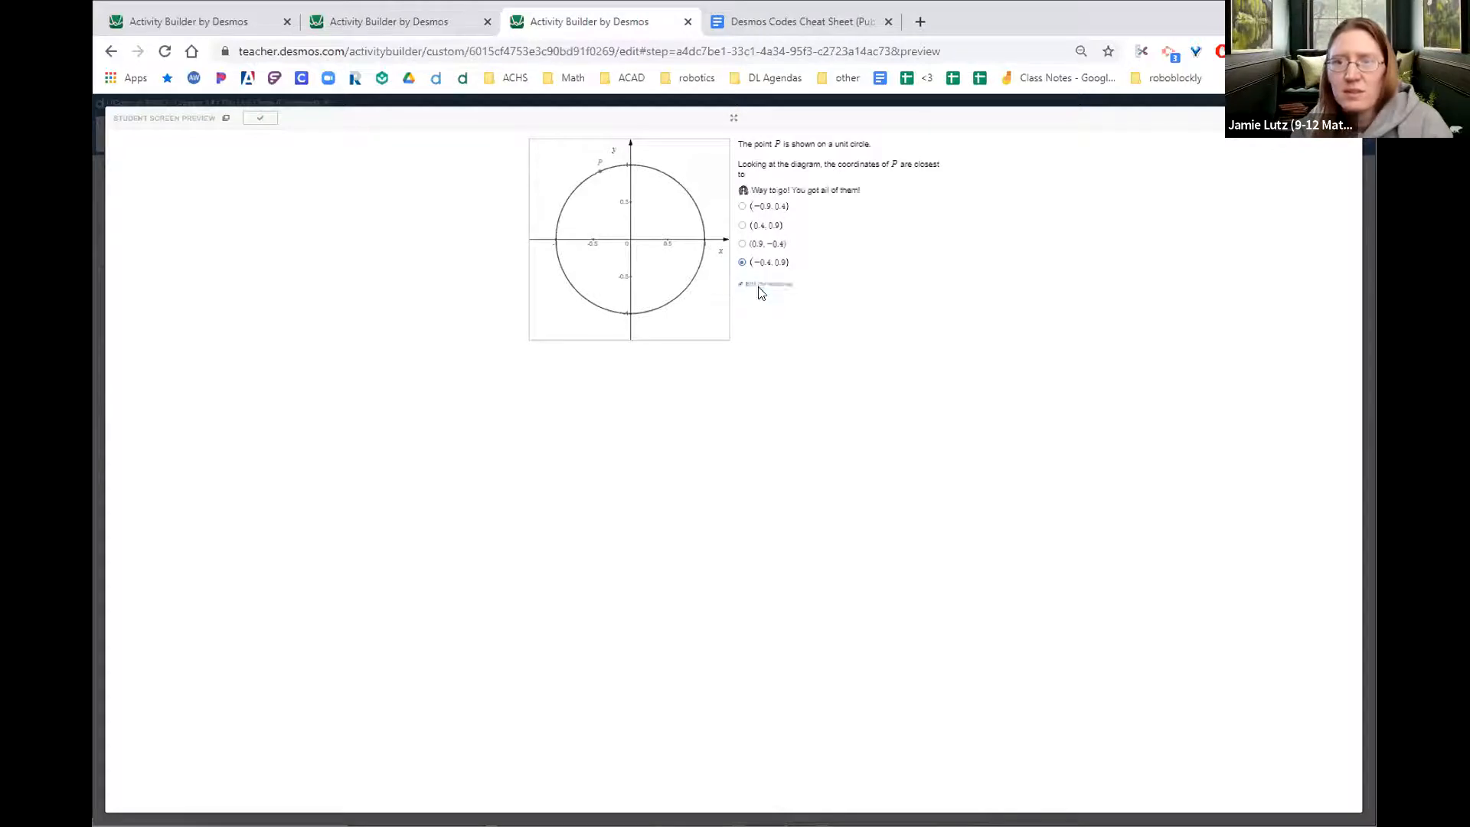
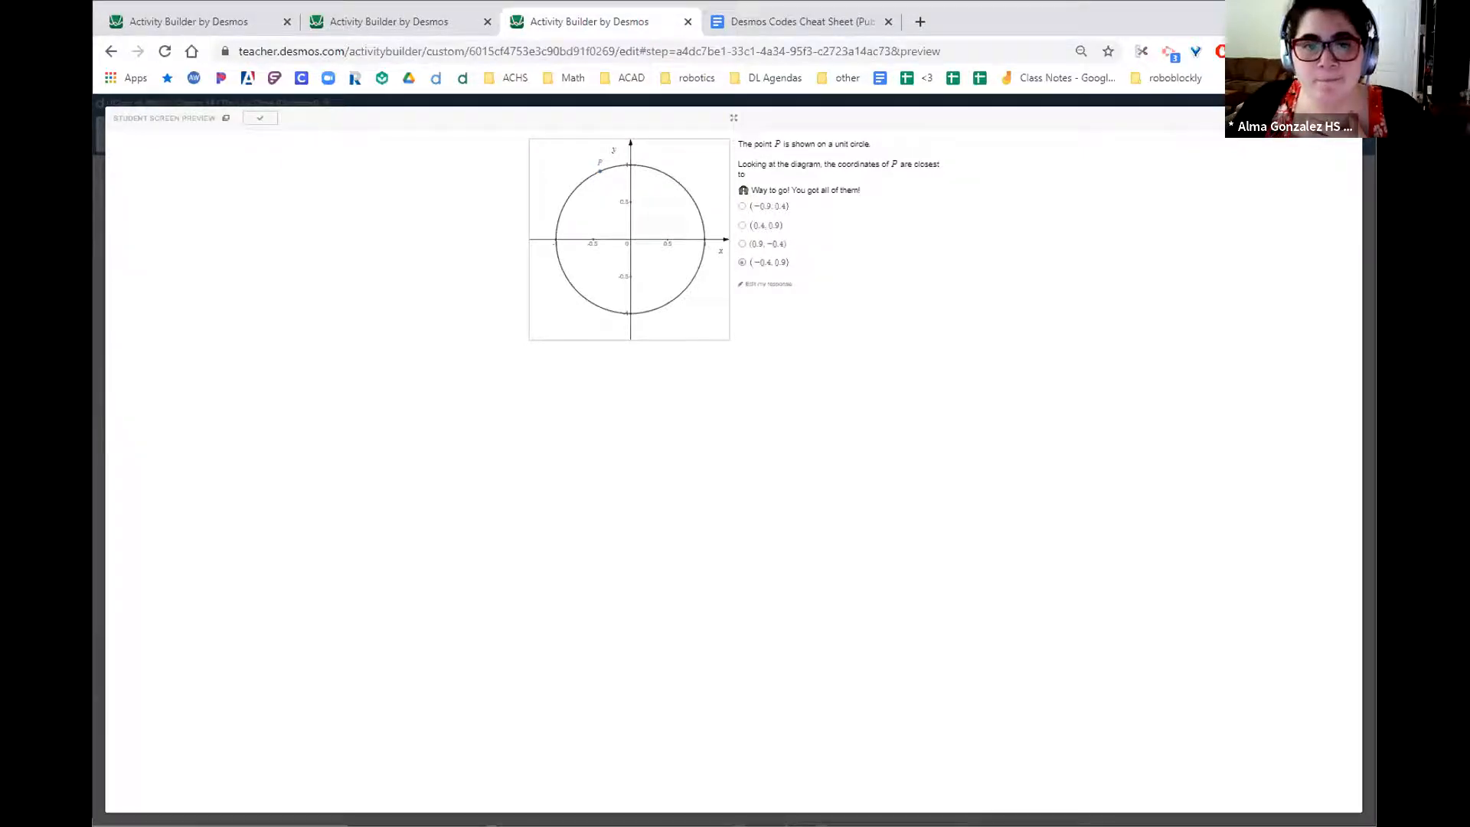
# - Exit the student preview and look over the empty note's script again
pyautogui.press('Escape')
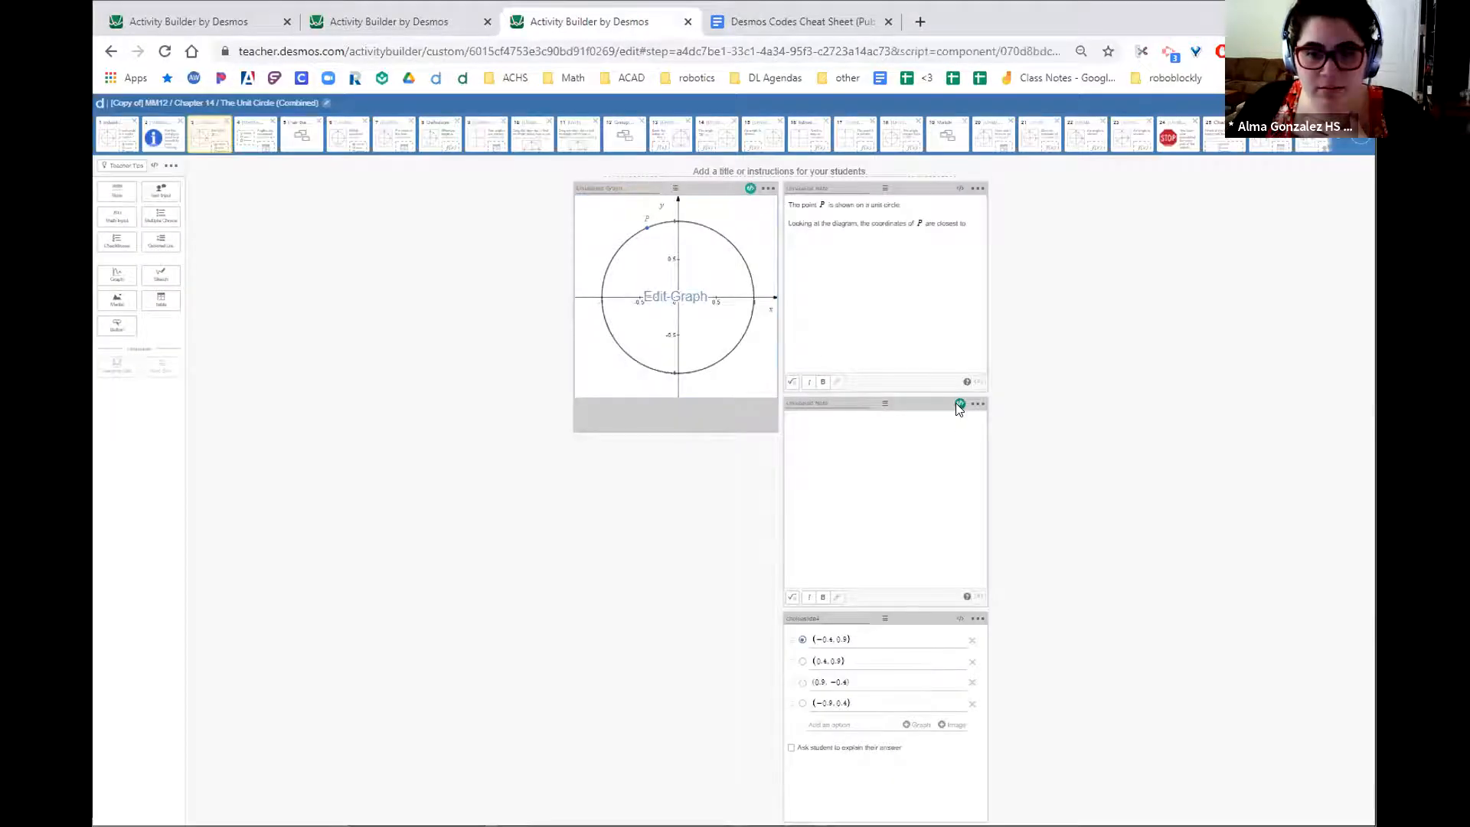
pyautogui.click(957, 408)
pyautogui.click(1294, 144)
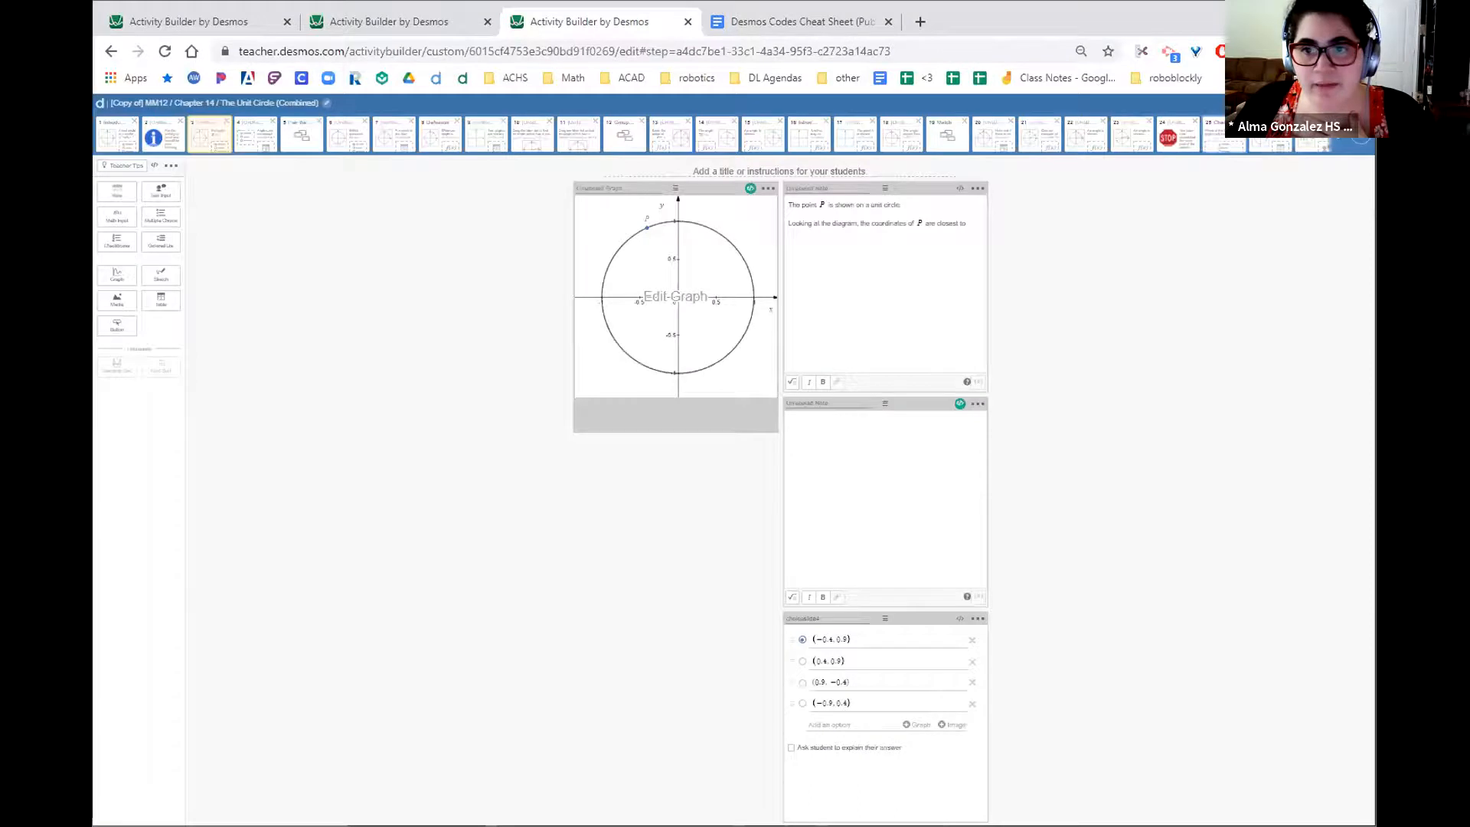
# - Reopen the student preview, submit the answer (−0.4, 0.9) to test the feedback, and close the preview
pyautogui.click(1293, 103)
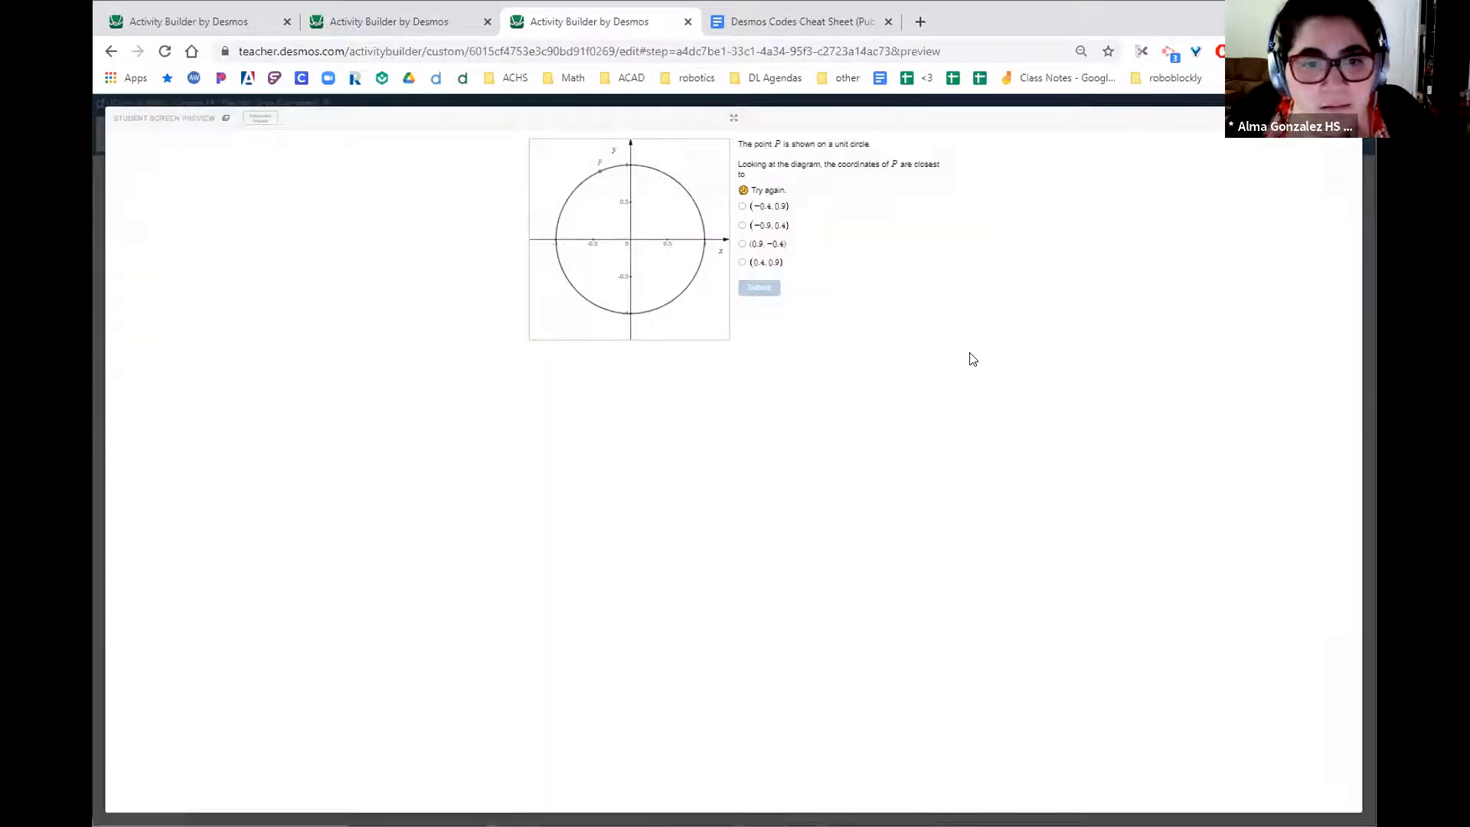
pyautogui.click(742, 206)
pyautogui.click(763, 288)
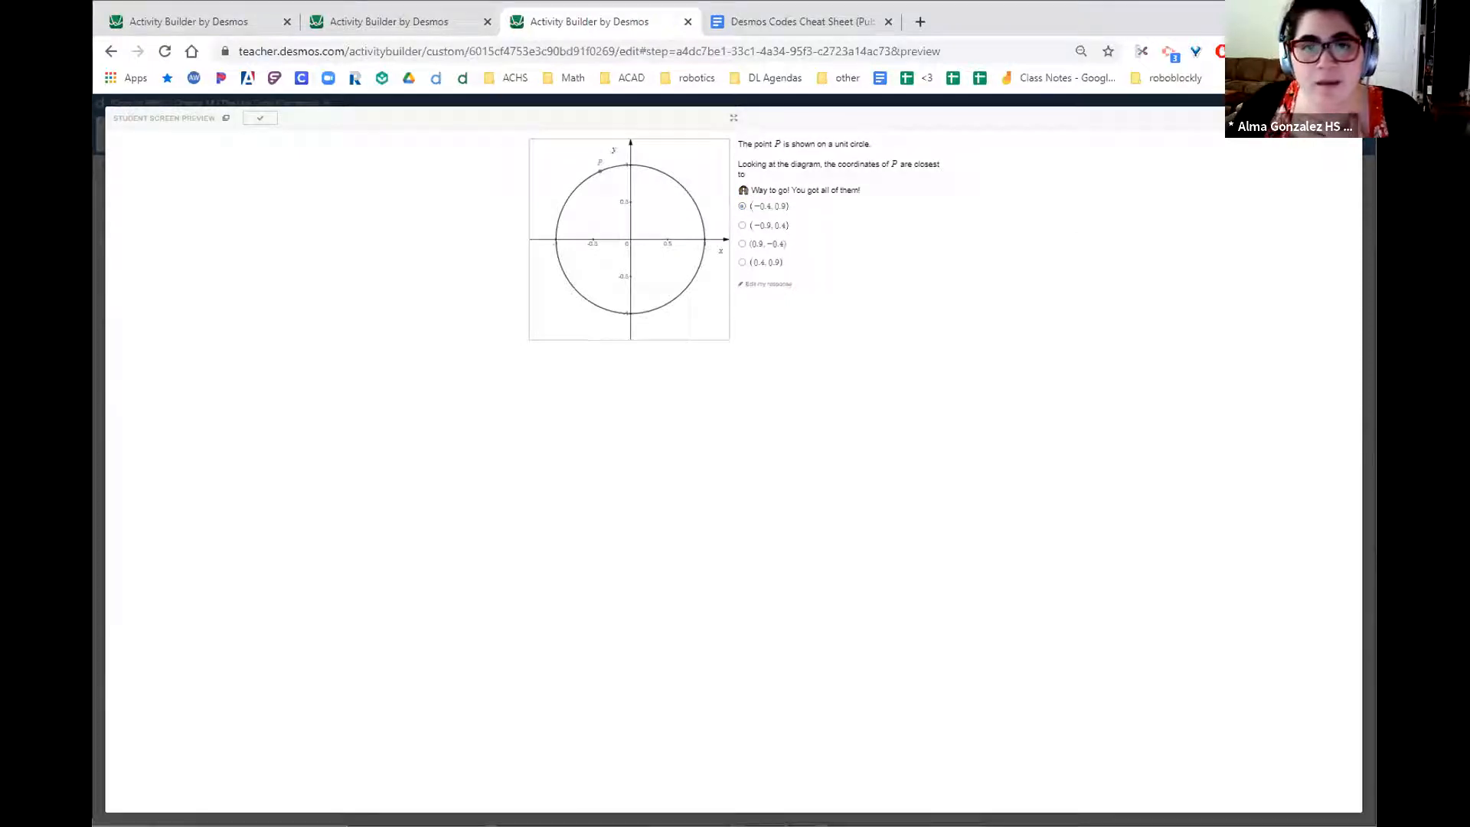
pyautogui.press('Escape')
# - Switch to the Desmos Codes Cheat Sheet and copy the line when isBlank(this.latex) " " from the "Confirm math input" code
pyautogui.click(793, 22)
pyautogui.scroll(1, 722, 450)
pyautogui.scroll(15, 722, 450)
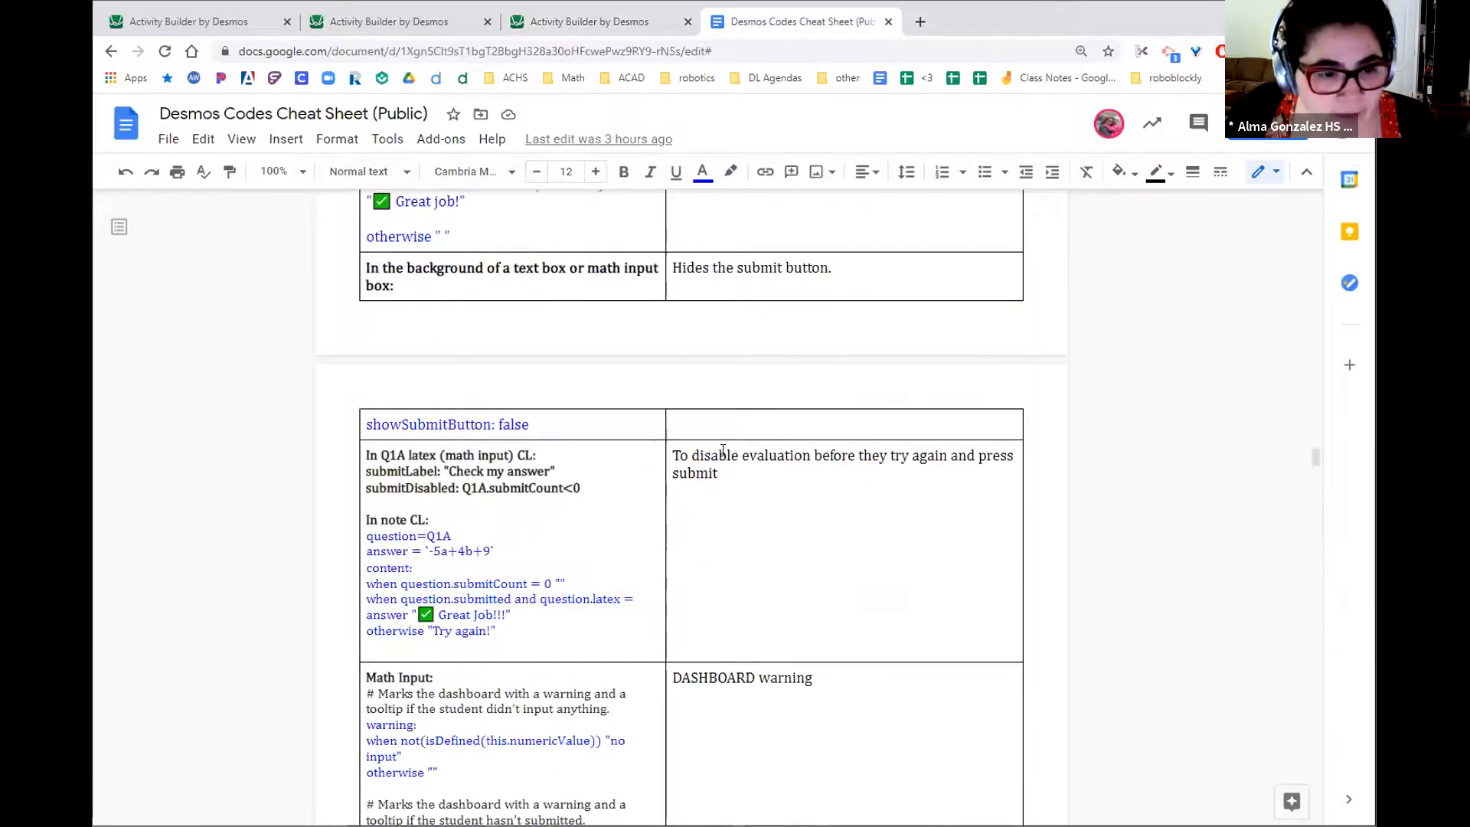
pyautogui.scroll(4, 722, 450)
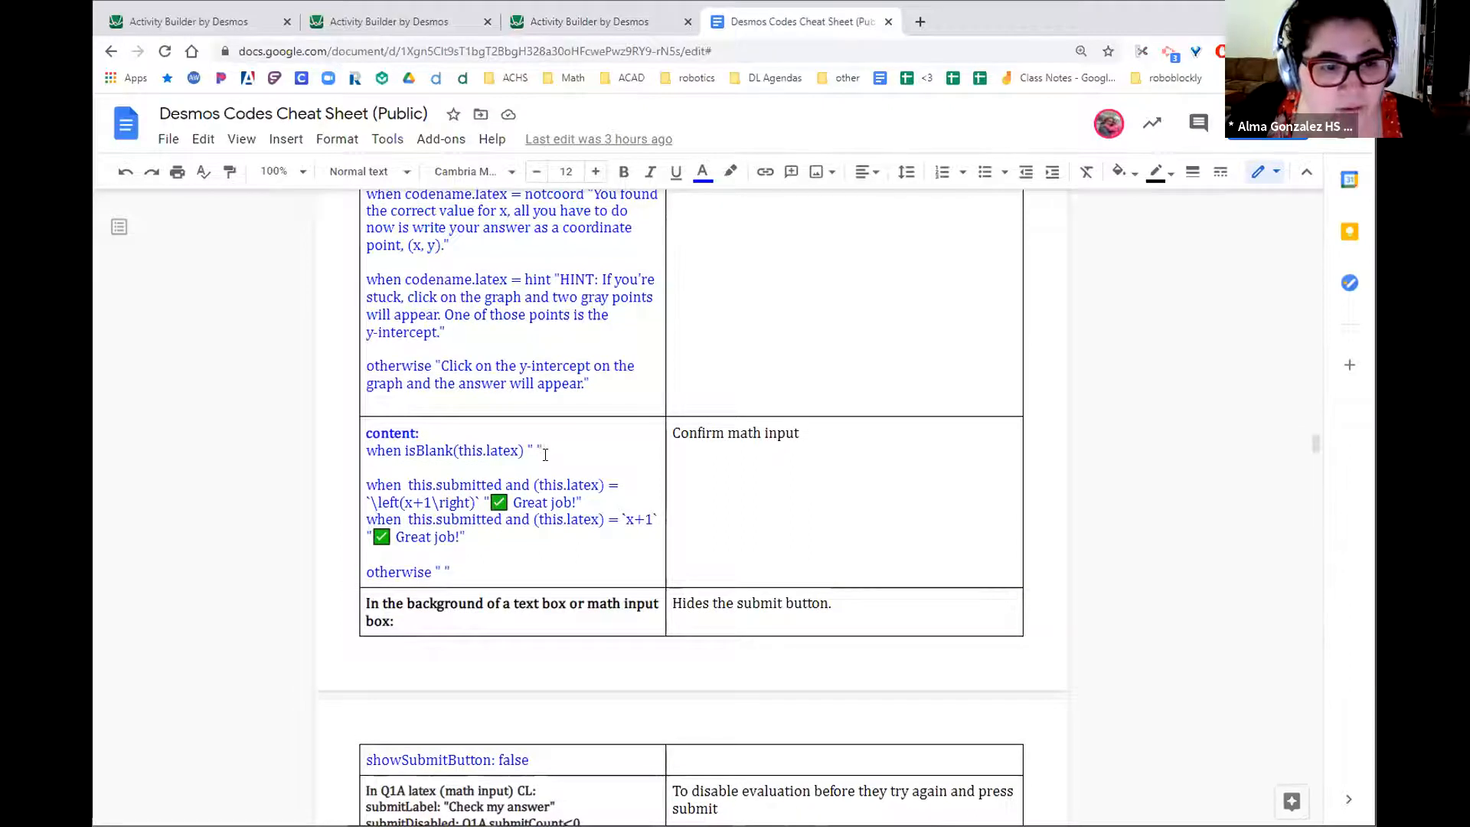
pyautogui.moveTo(548, 450); pyautogui.dragTo(369, 450)
pyautogui.hotkey('ctrl', 'c')
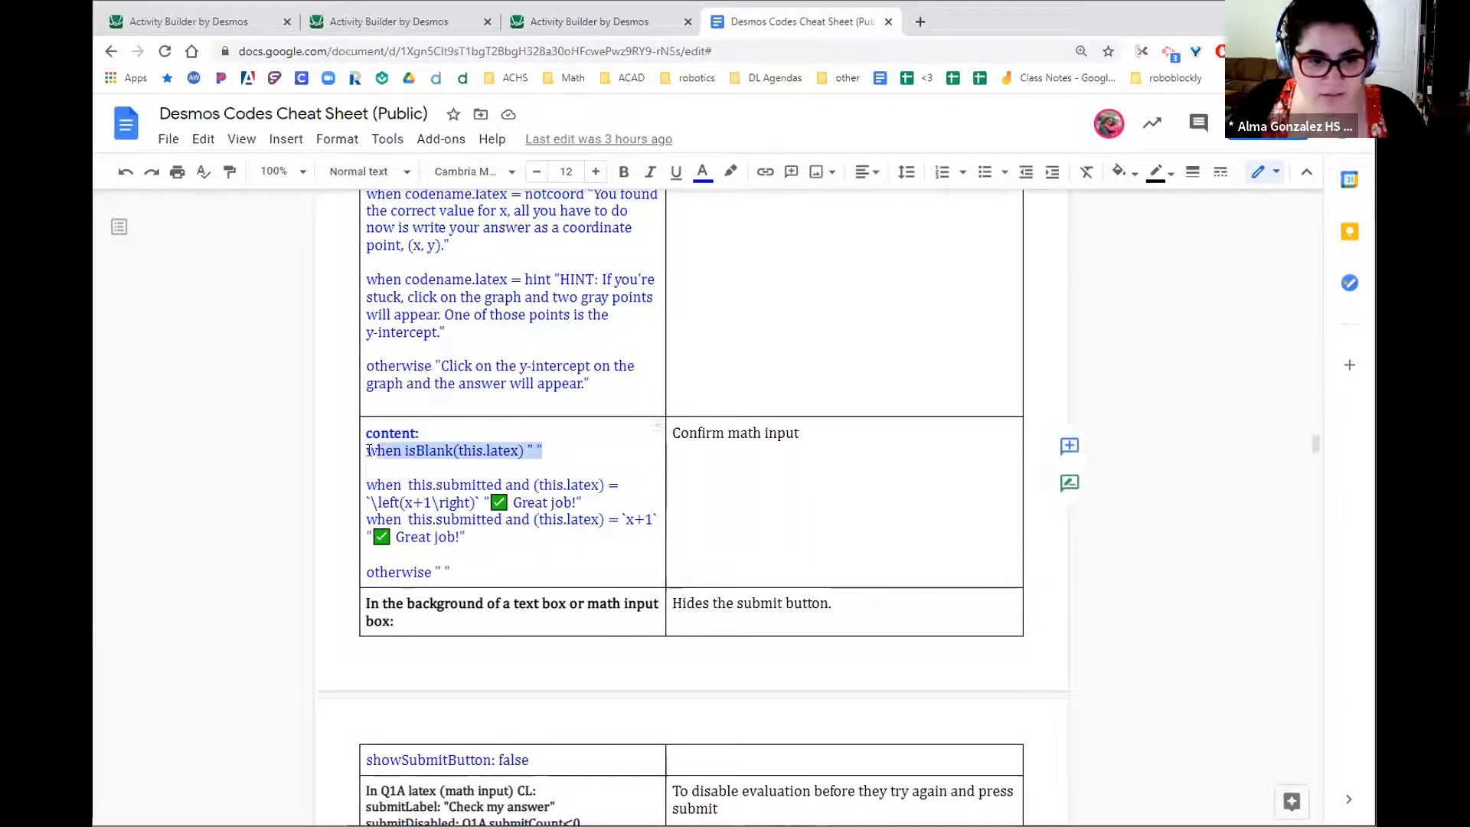
# - Paste the isBlank line on a new line below "#THIS IS THE CORRECT ANSWER." in the Multiple Choice / Select All note code
pyautogui.scroll(-10, 555, 478)
pyautogui.scroll(-10, 554, 478)
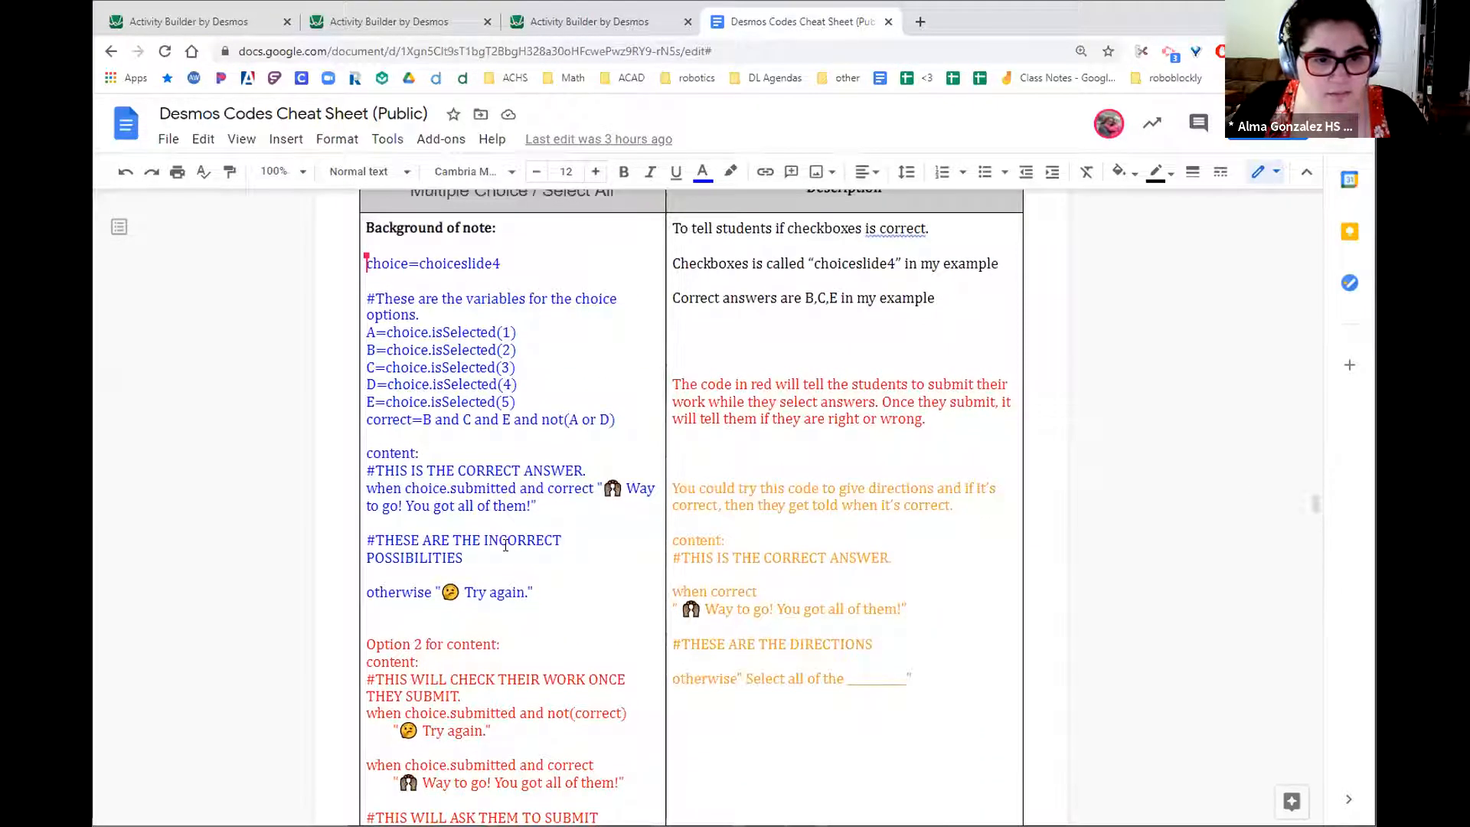
pyautogui.click(435, 310)
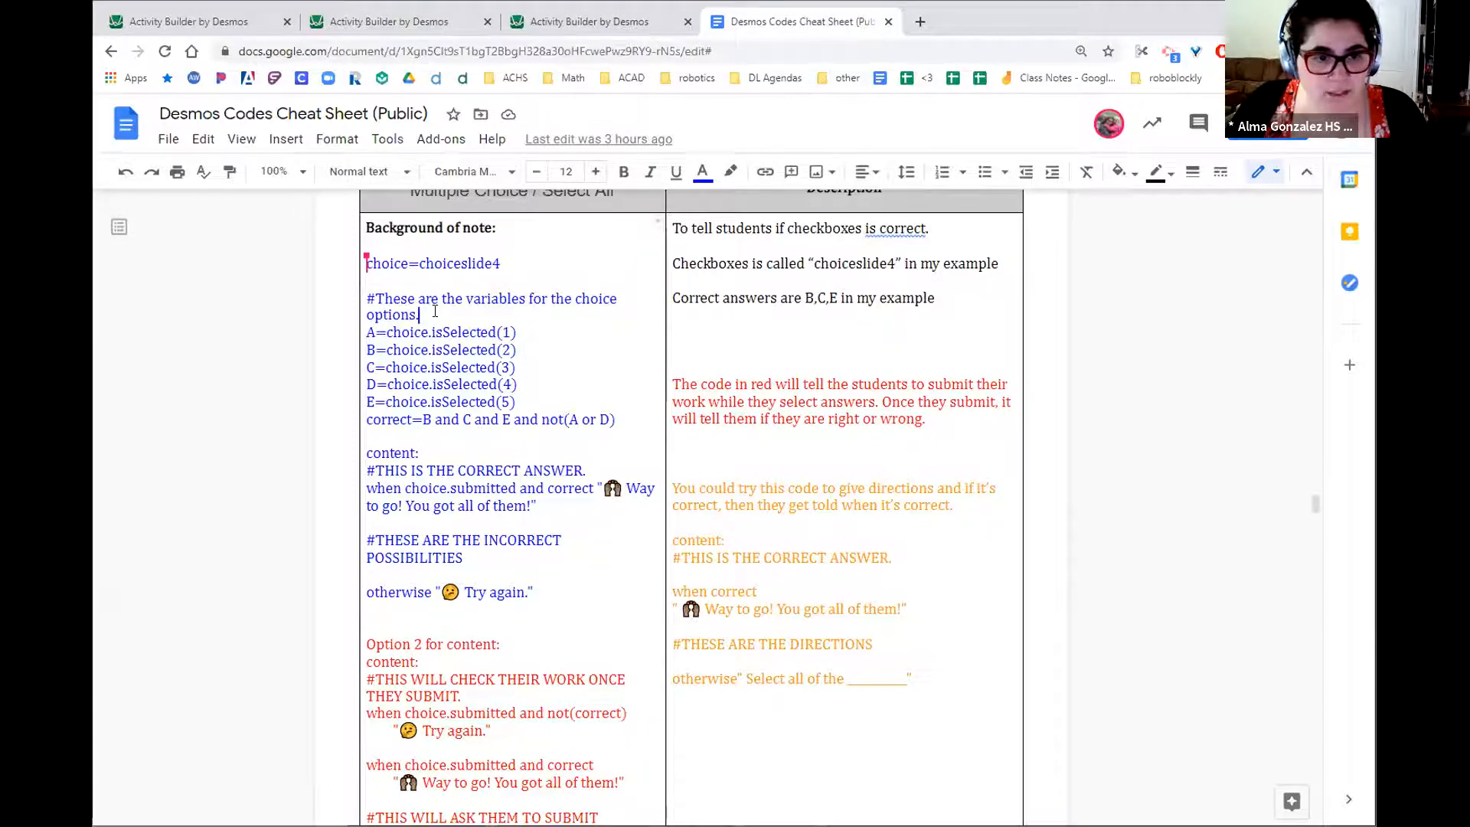
pyautogui.click(597, 471)
pyautogui.press('Return')
pyautogui.hotkey('ctrl', 'v')
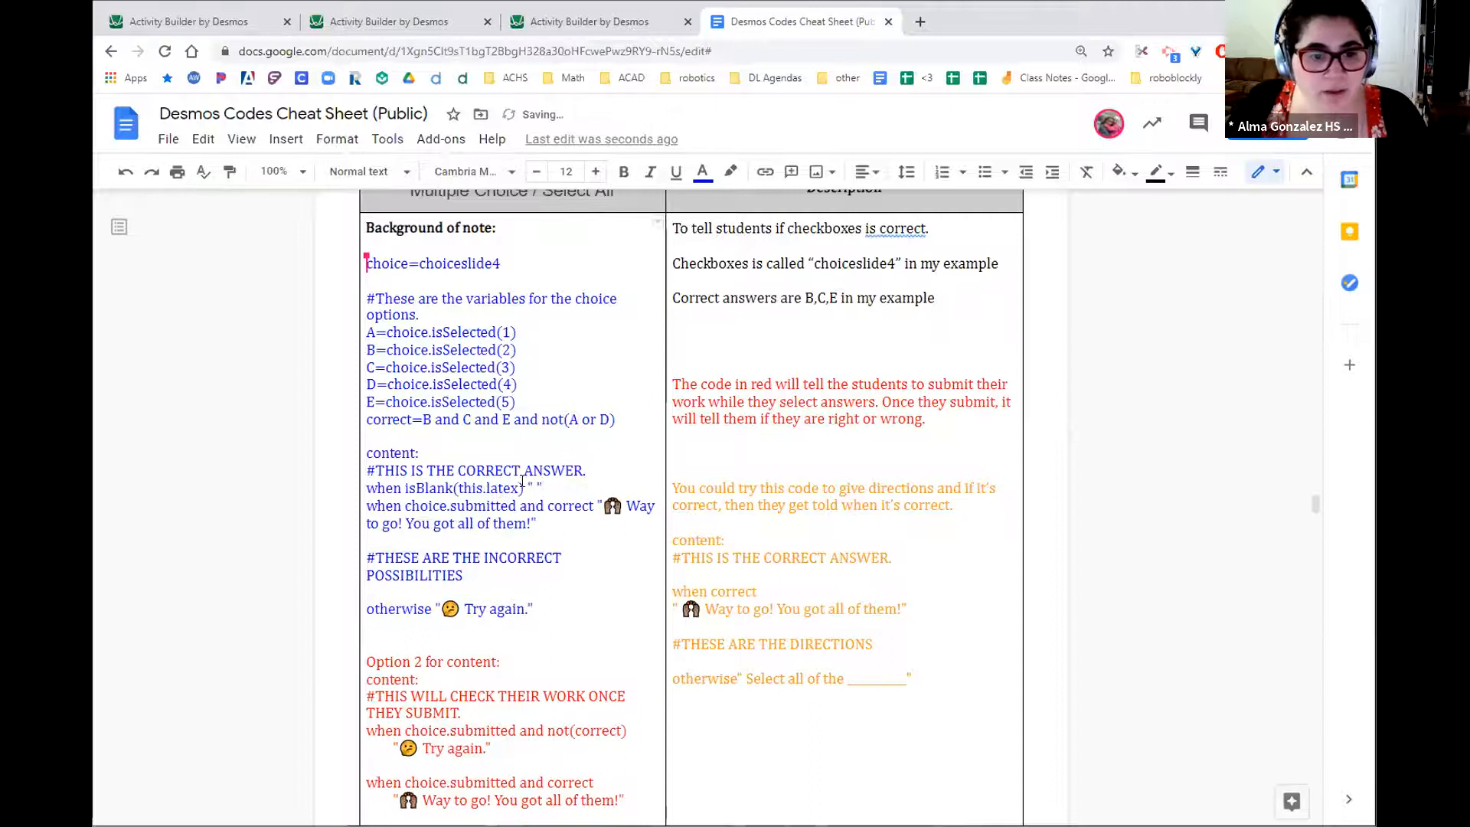
# - Undo the pasted isBlank line in the Multiple Choice / Select All note code
pyautogui.moveTo(555, 487); pyautogui.dragTo(383, 487)
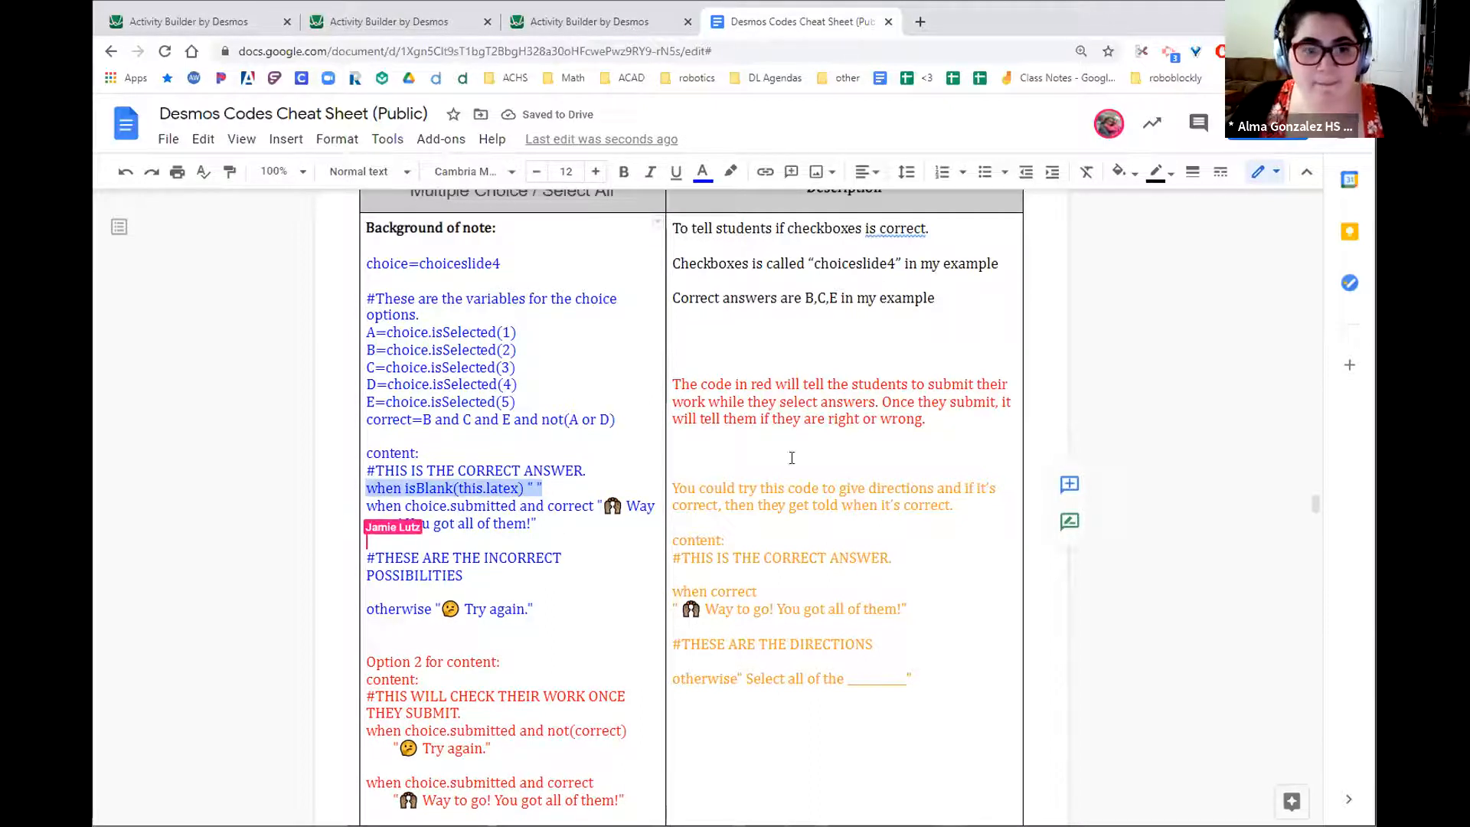
pyautogui.click(488, 488)
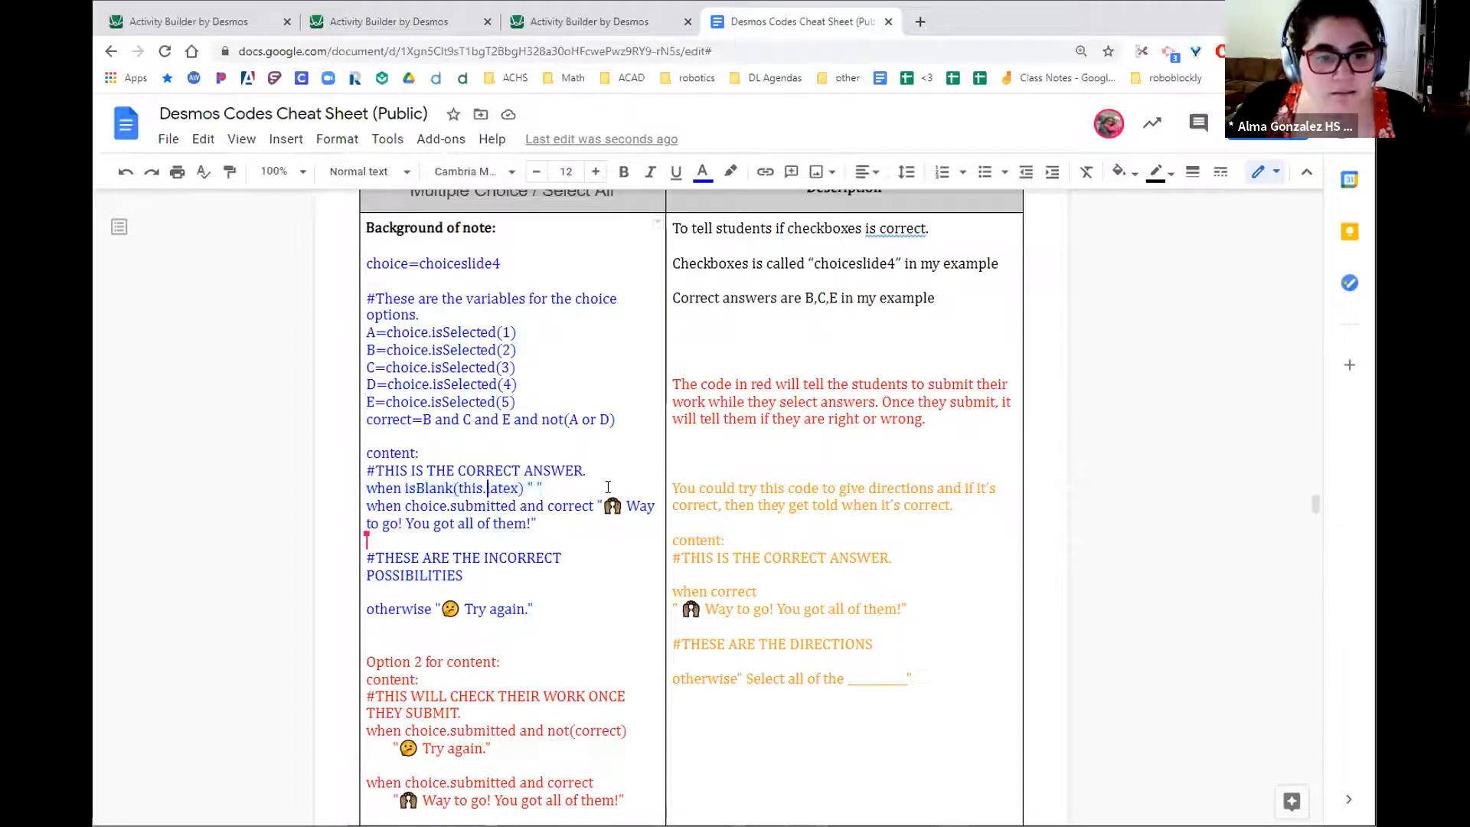
pyautogui.scroll(1, 508, 482)
pyautogui.hotkey('ctrl', 'z')
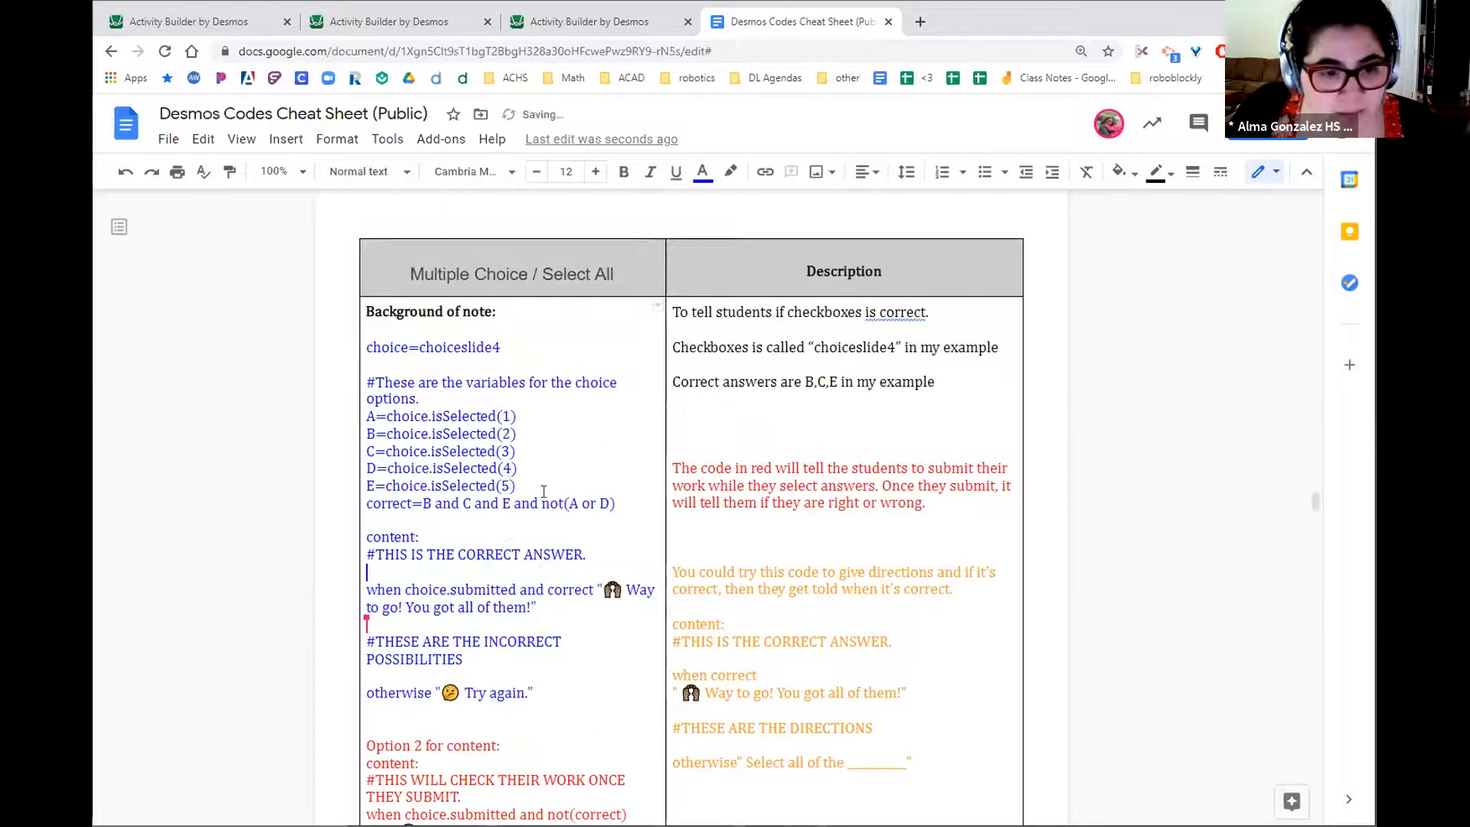
# - Search the cheat sheet for "isblank"
pyautogui.scroll(-10, 550, 505)
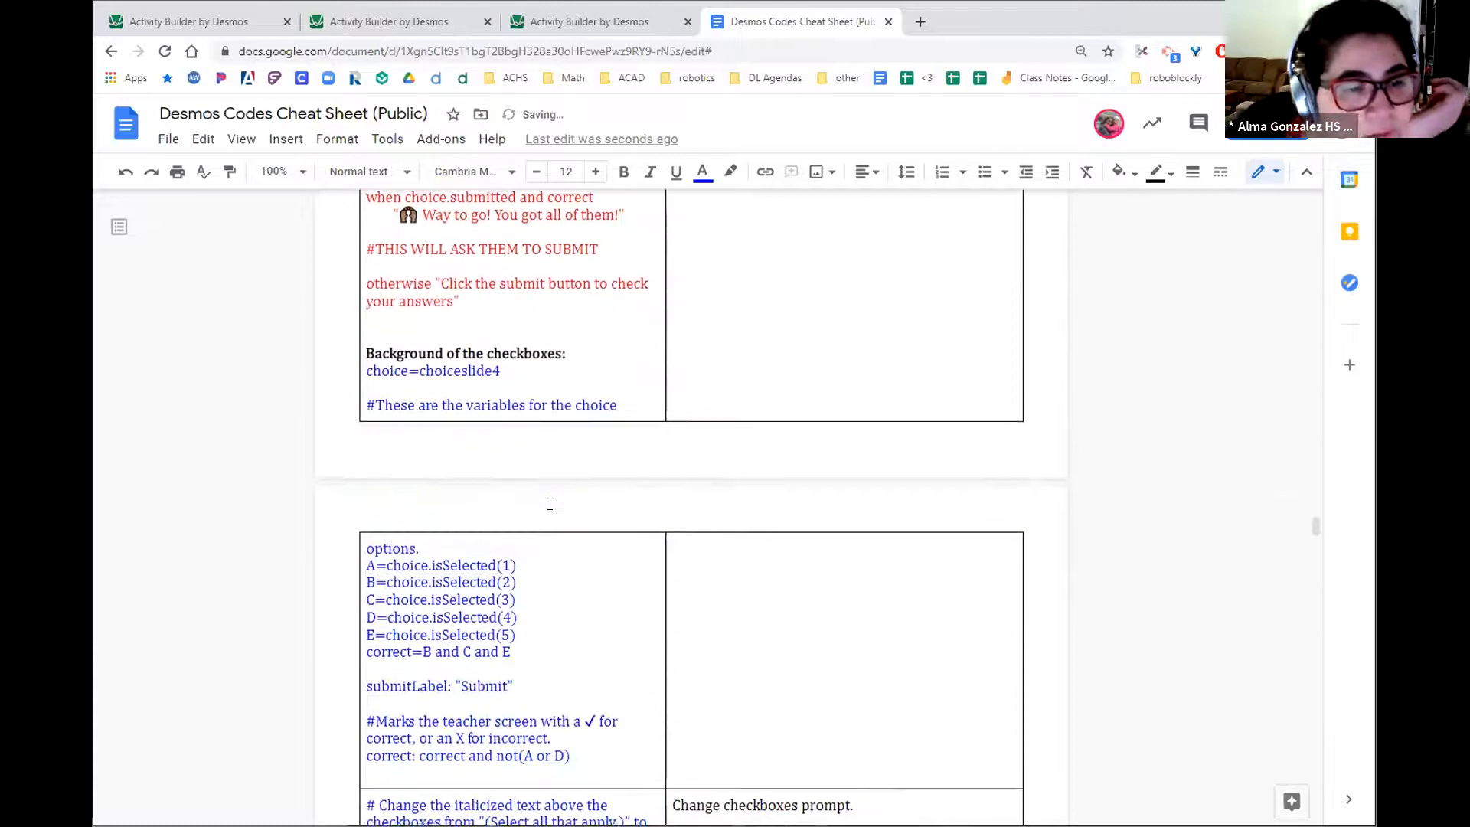
pyautogui.scroll(6, 722, 338)
pyautogui.hotkey('ctrl', 'f')
pyautogui.write('isbl')
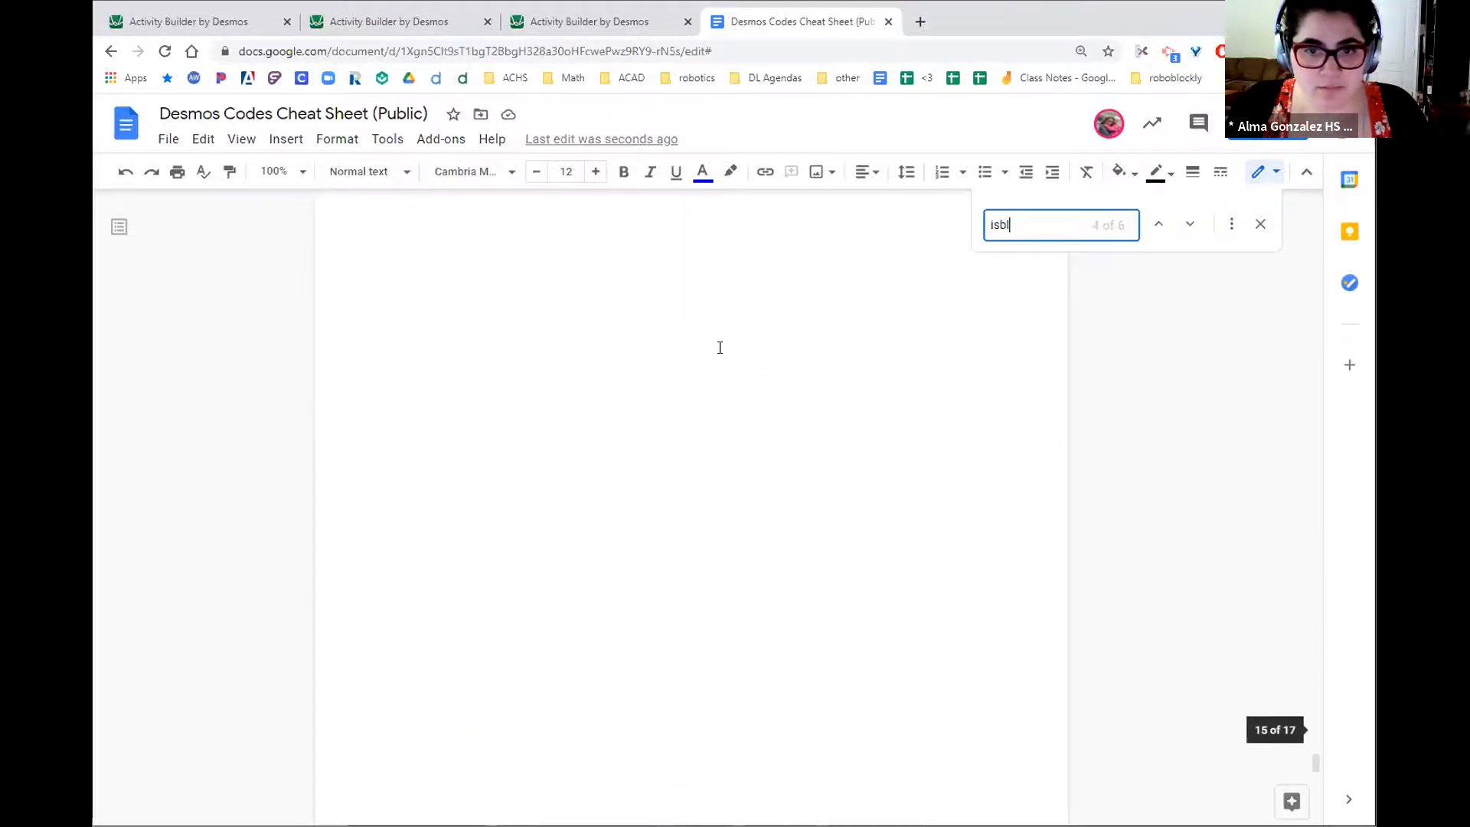
pyautogui.press('BackSpace')
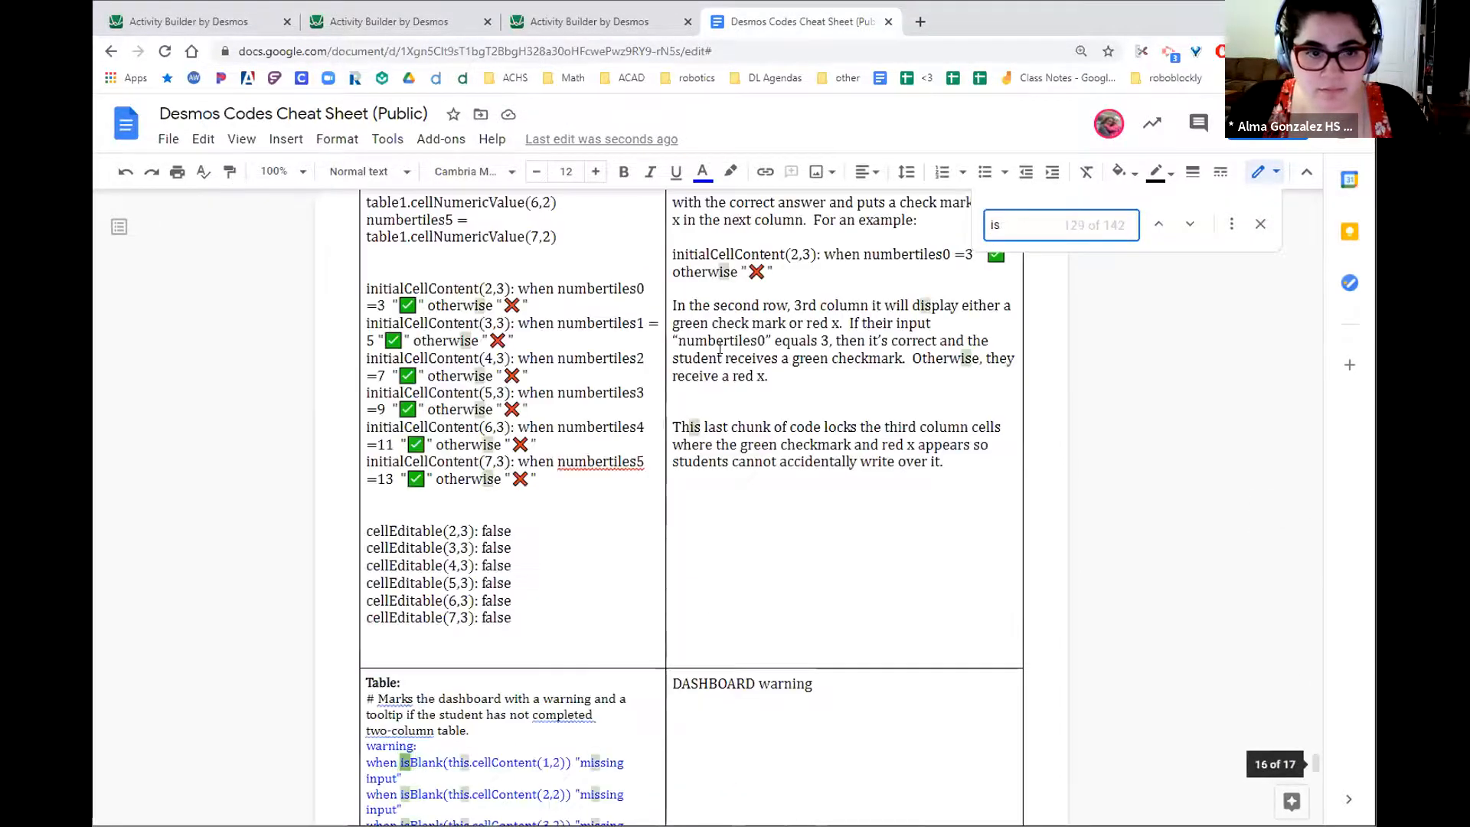
pyautogui.write('blan')
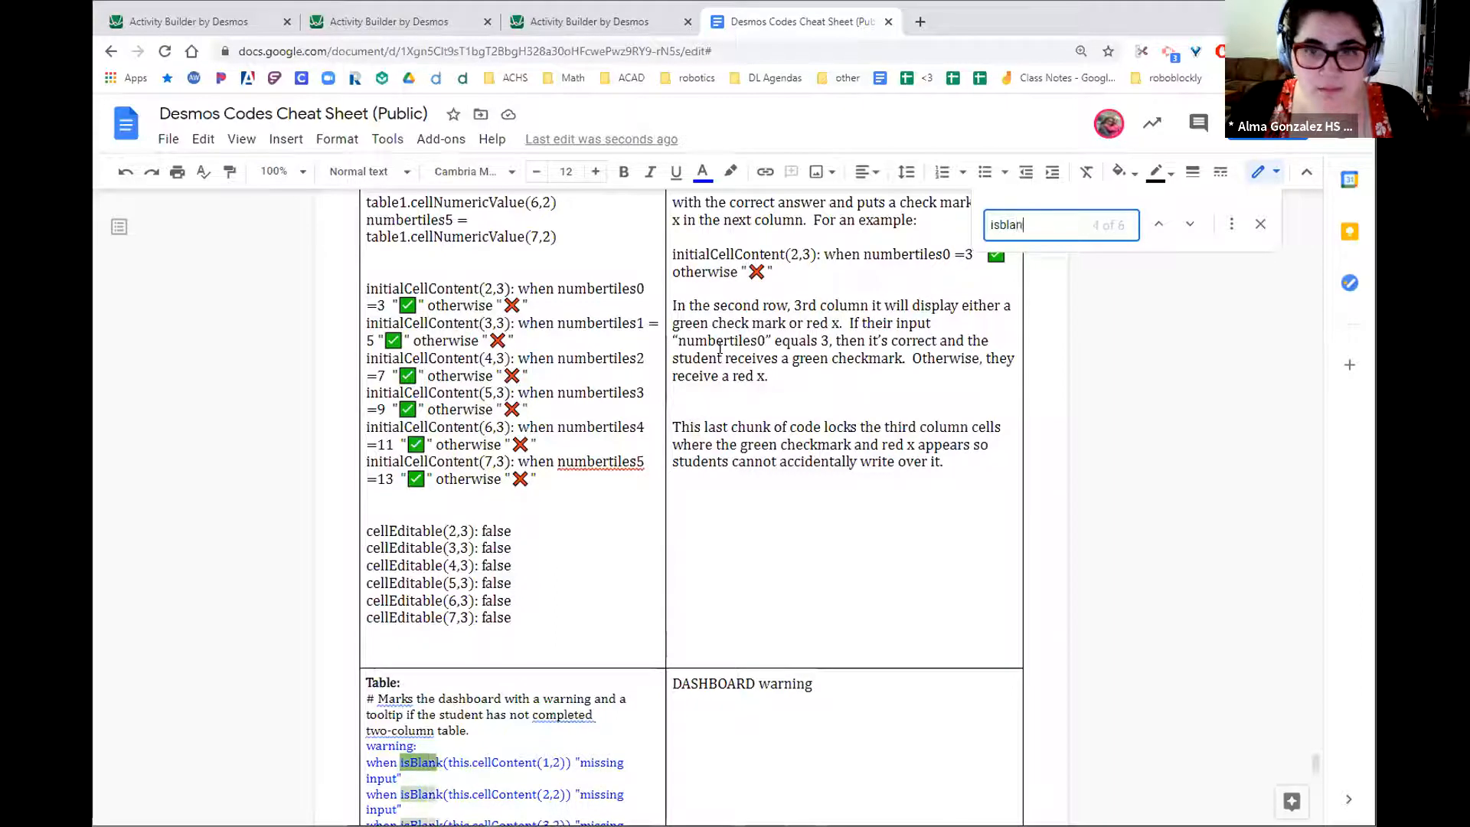
pyautogui.write('k')
# - Look through the cheat sheet for a no-submission condition and highlight "submitCount = 0" in the codename=Q1 note code
pyautogui.scroll(-8, 837, 558)
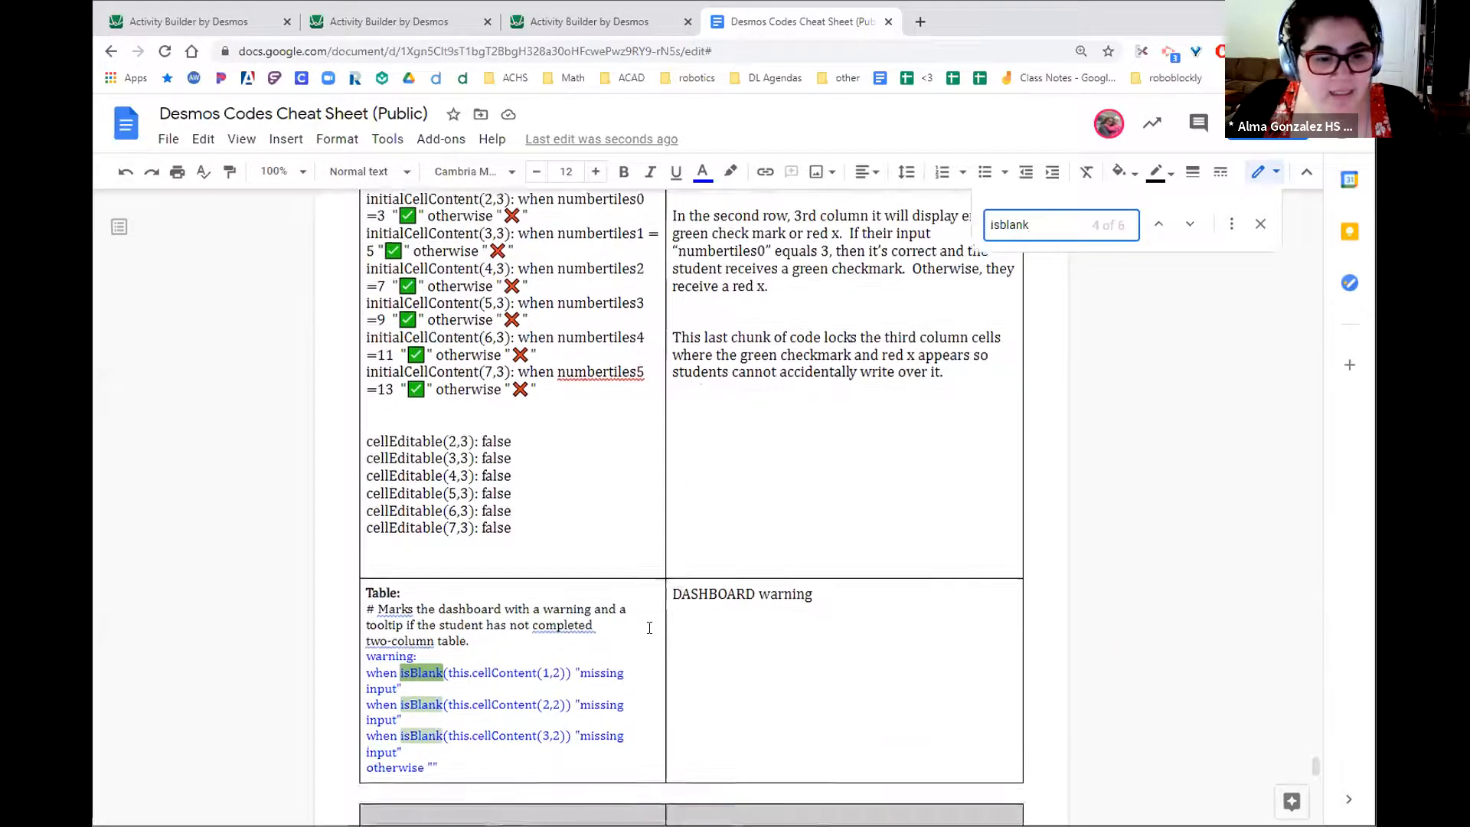
pyautogui.scroll(8, 564, 594)
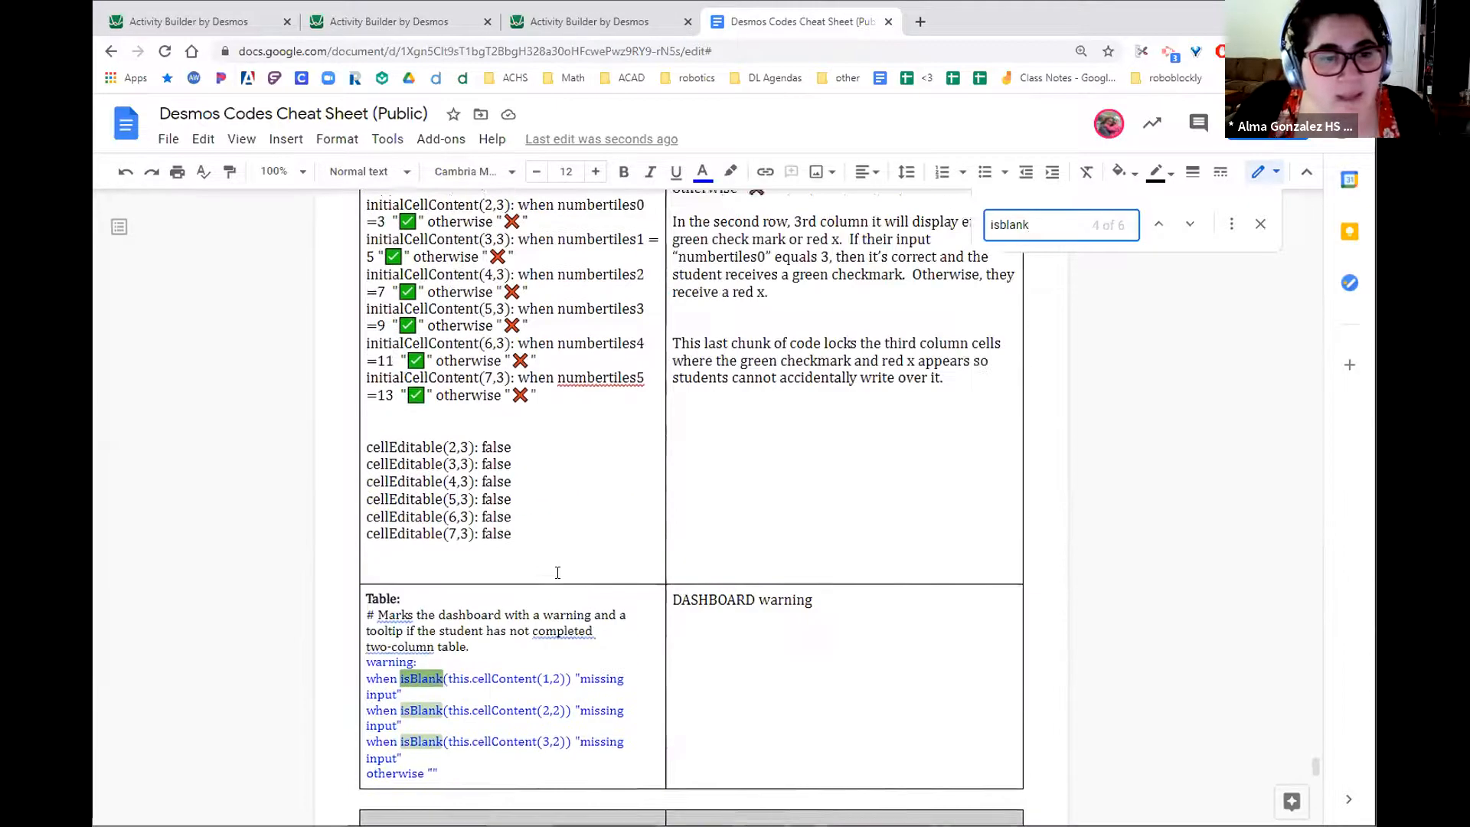
pyautogui.scroll(20, 559, 573)
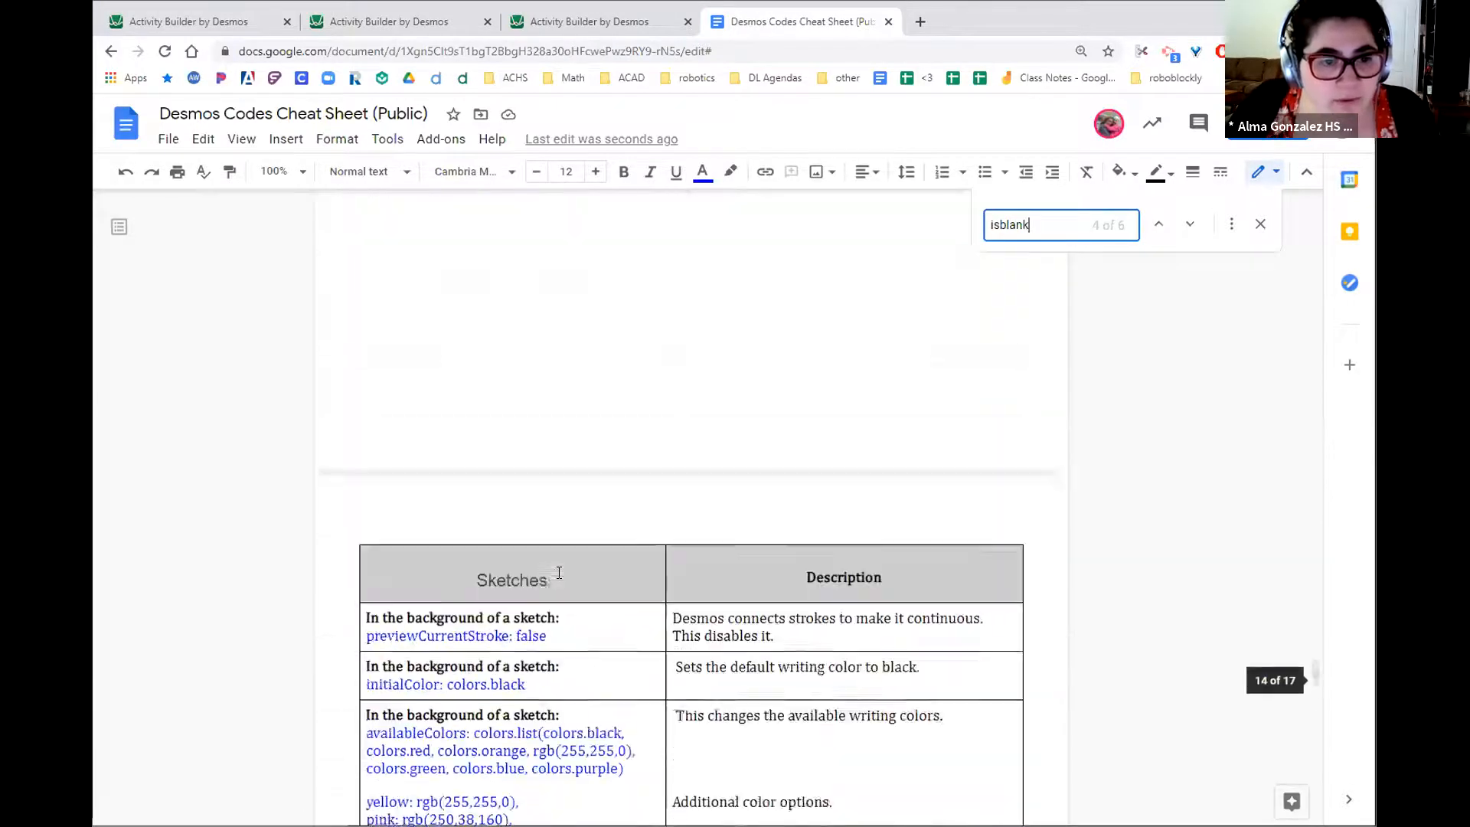
pyautogui.scroll(20, 558, 573)
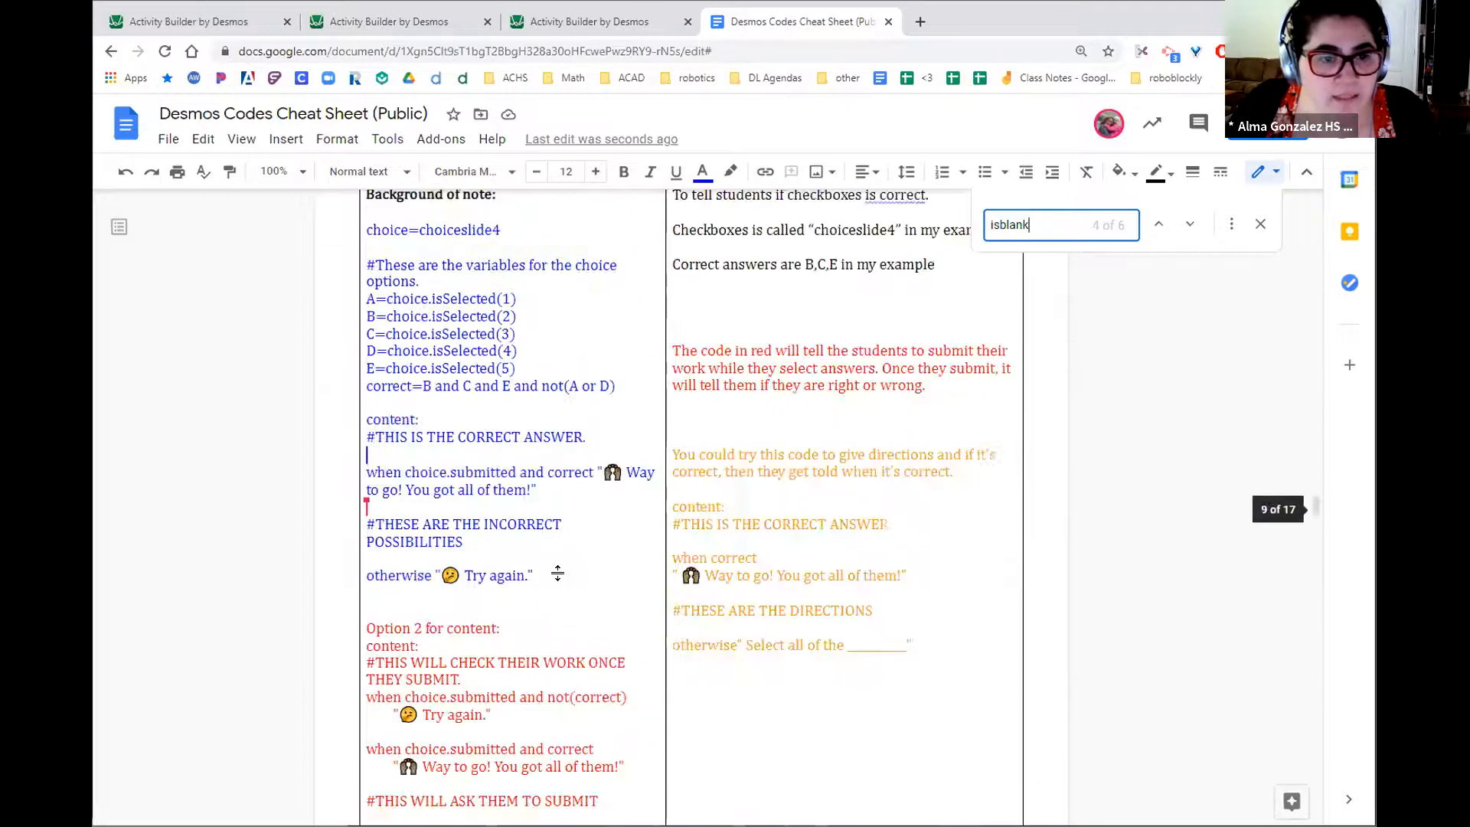
pyautogui.scroll(20, 558, 580)
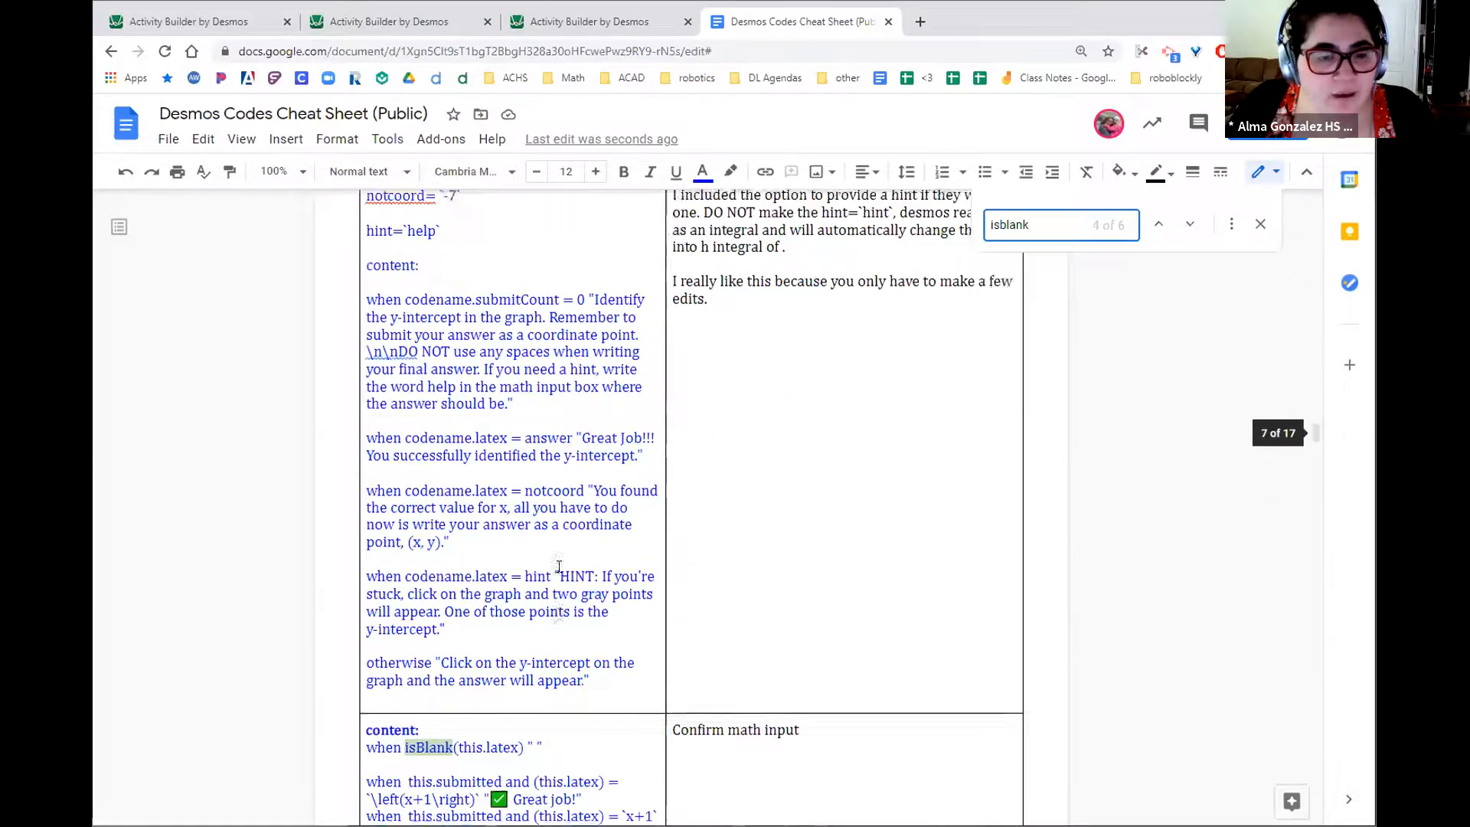
pyautogui.scroll(-1, 559, 565)
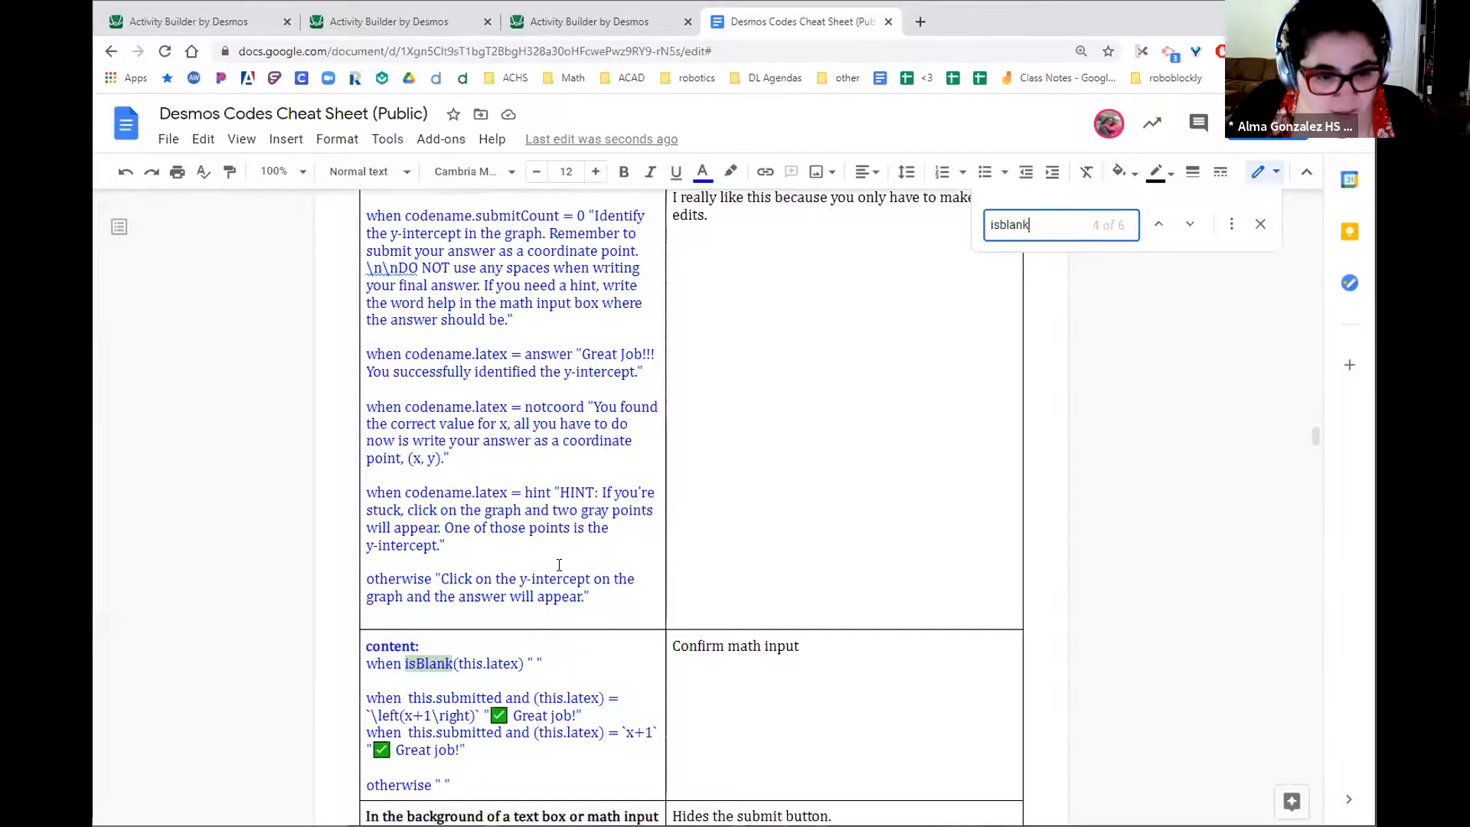
pyautogui.scroll(4, 558, 565)
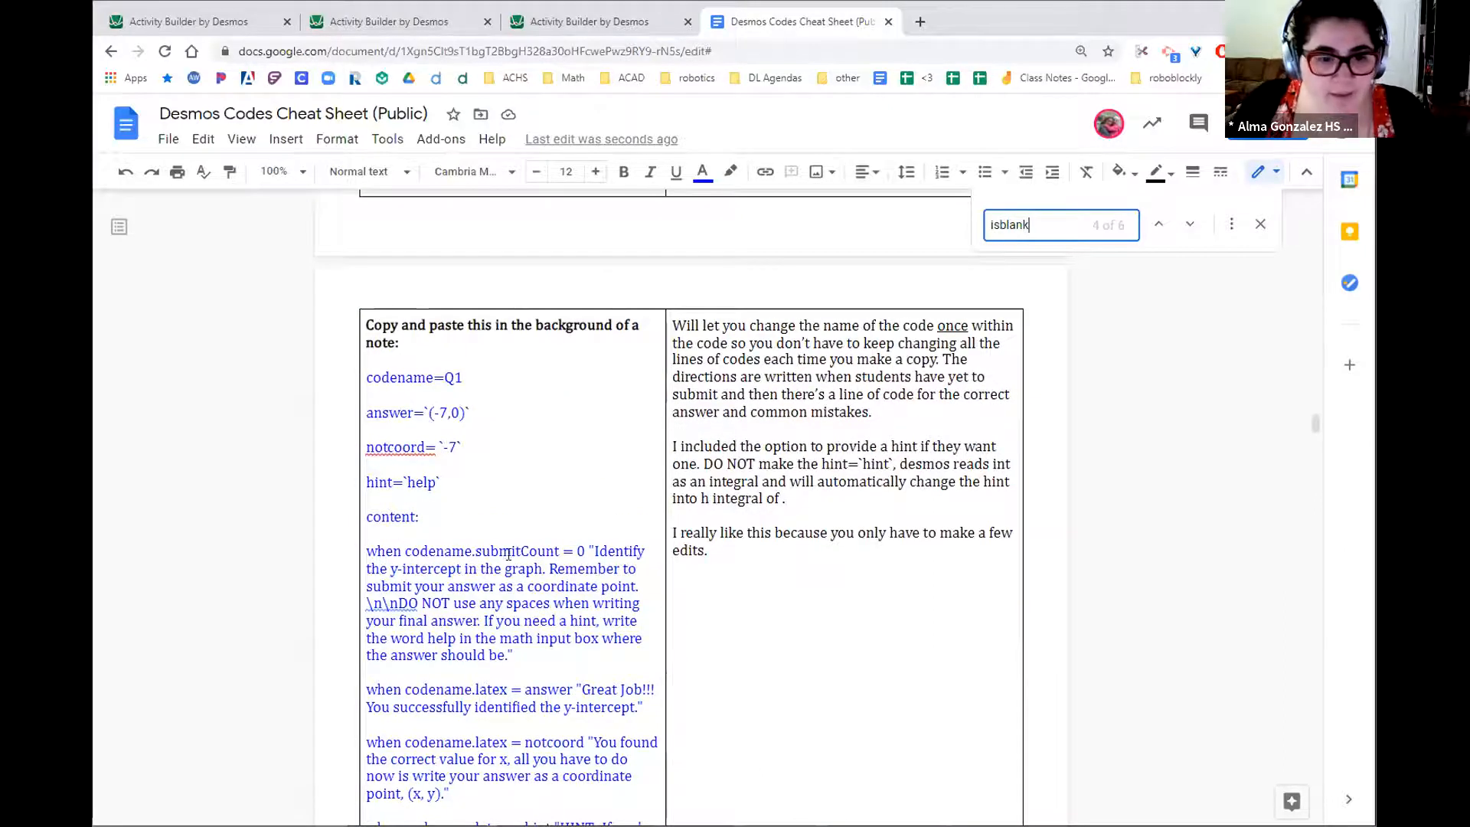
pyautogui.moveTo(476, 550); pyautogui.dragTo(585, 551)
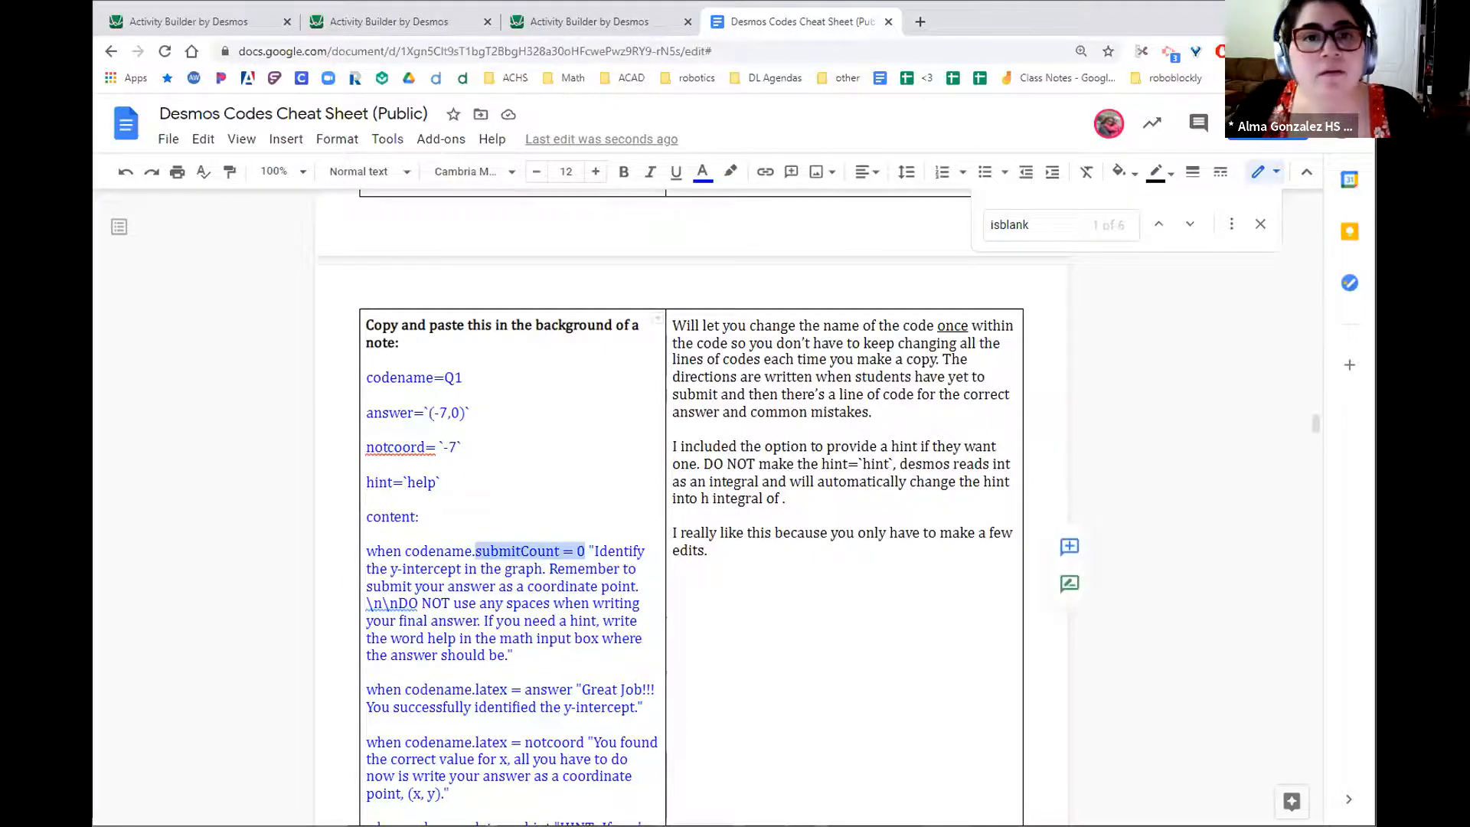
# - Switch to the Desmos Activity Builder slide and open the feedback note's script at a readable size
pyautogui.click(609, 23)
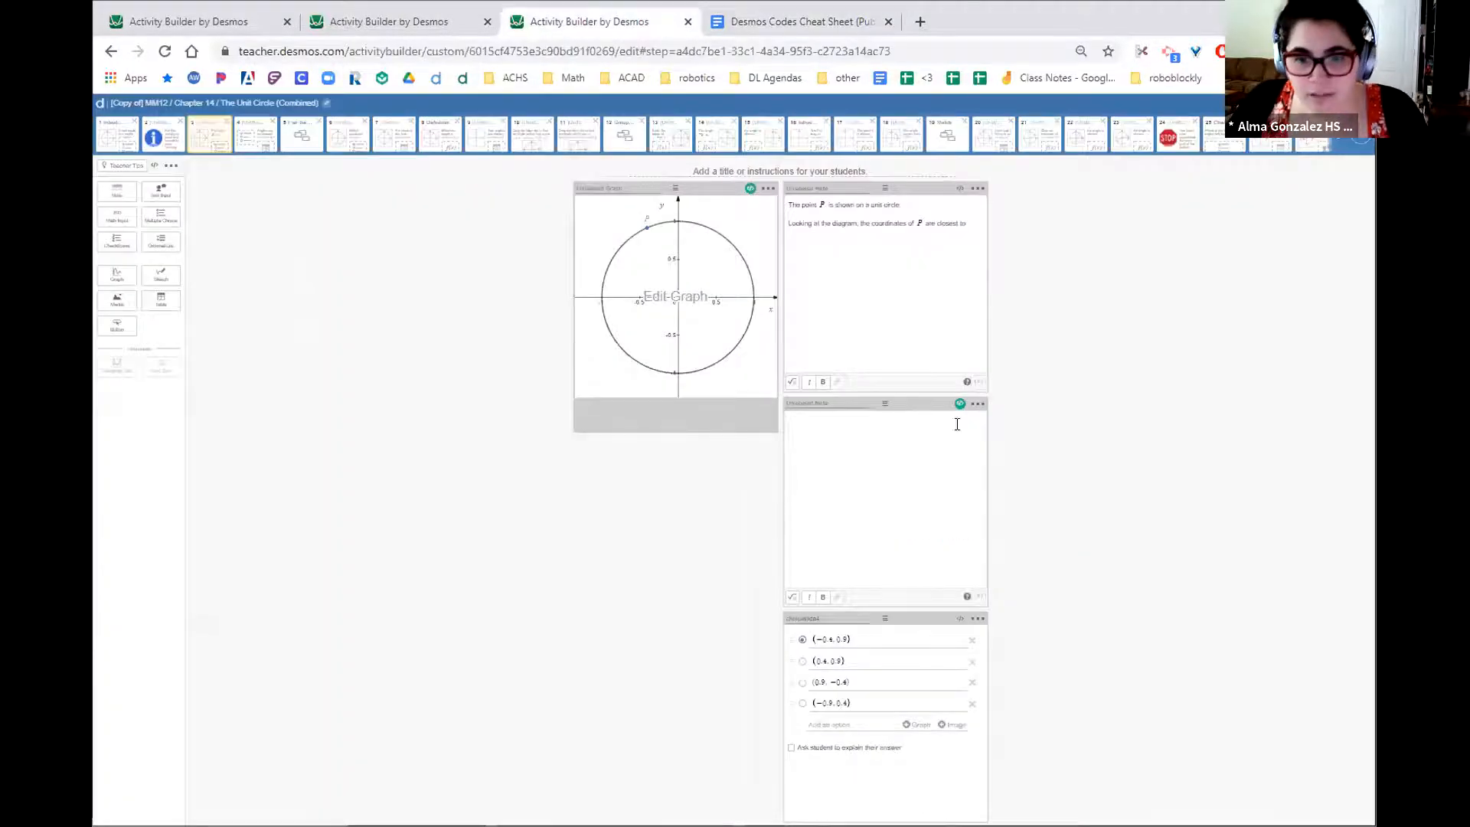
pyautogui.click(960, 405)
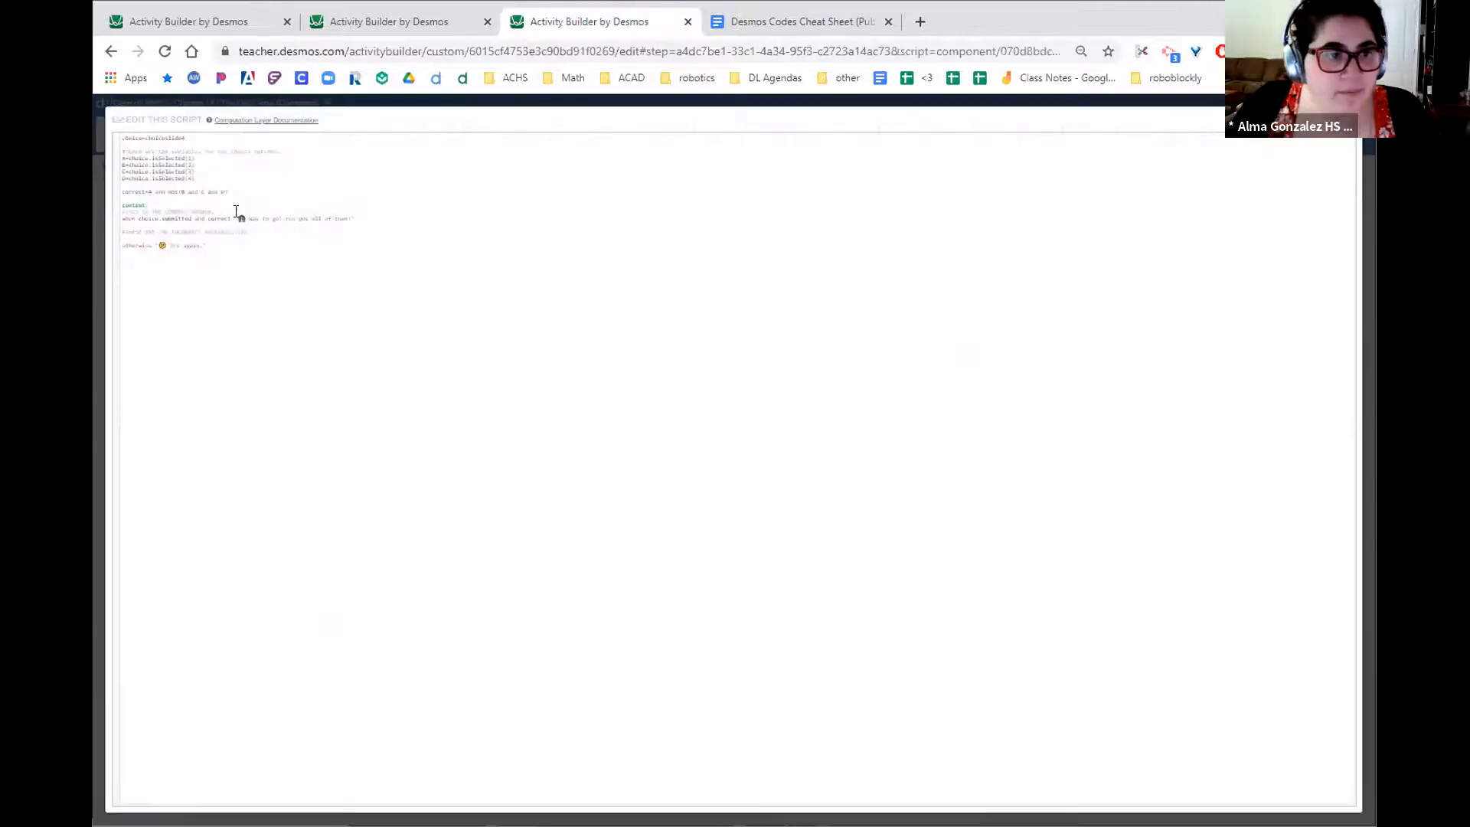
pyautogui.hotkey('ctrl', '+')
pyautogui.hotkey('ctrl', '+')
pyautogui.hotkey('ctrl', '+')
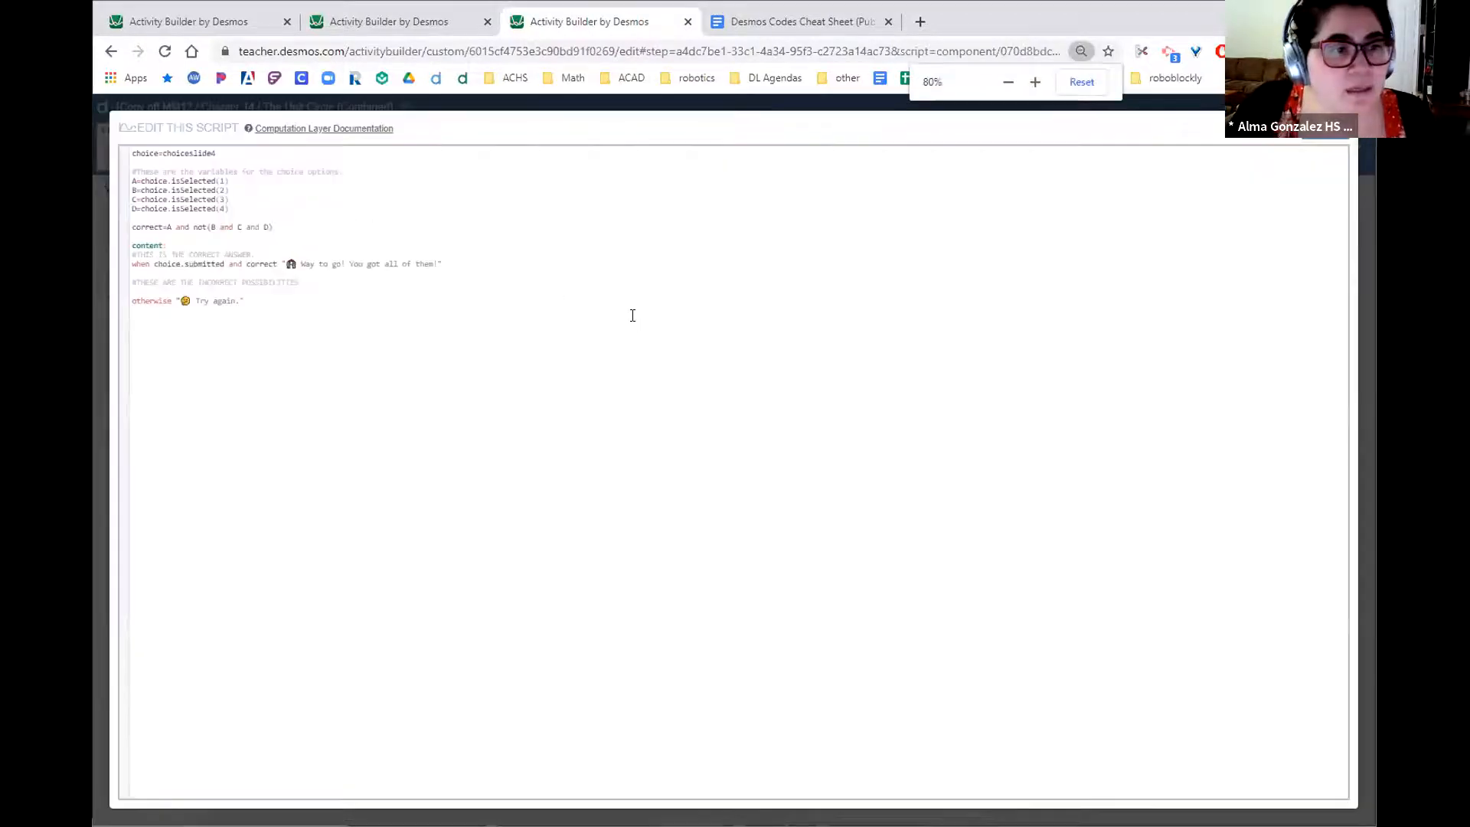
pyautogui.hotkey('ctrl', '+')
pyautogui.hotkey('ctrl', '+')
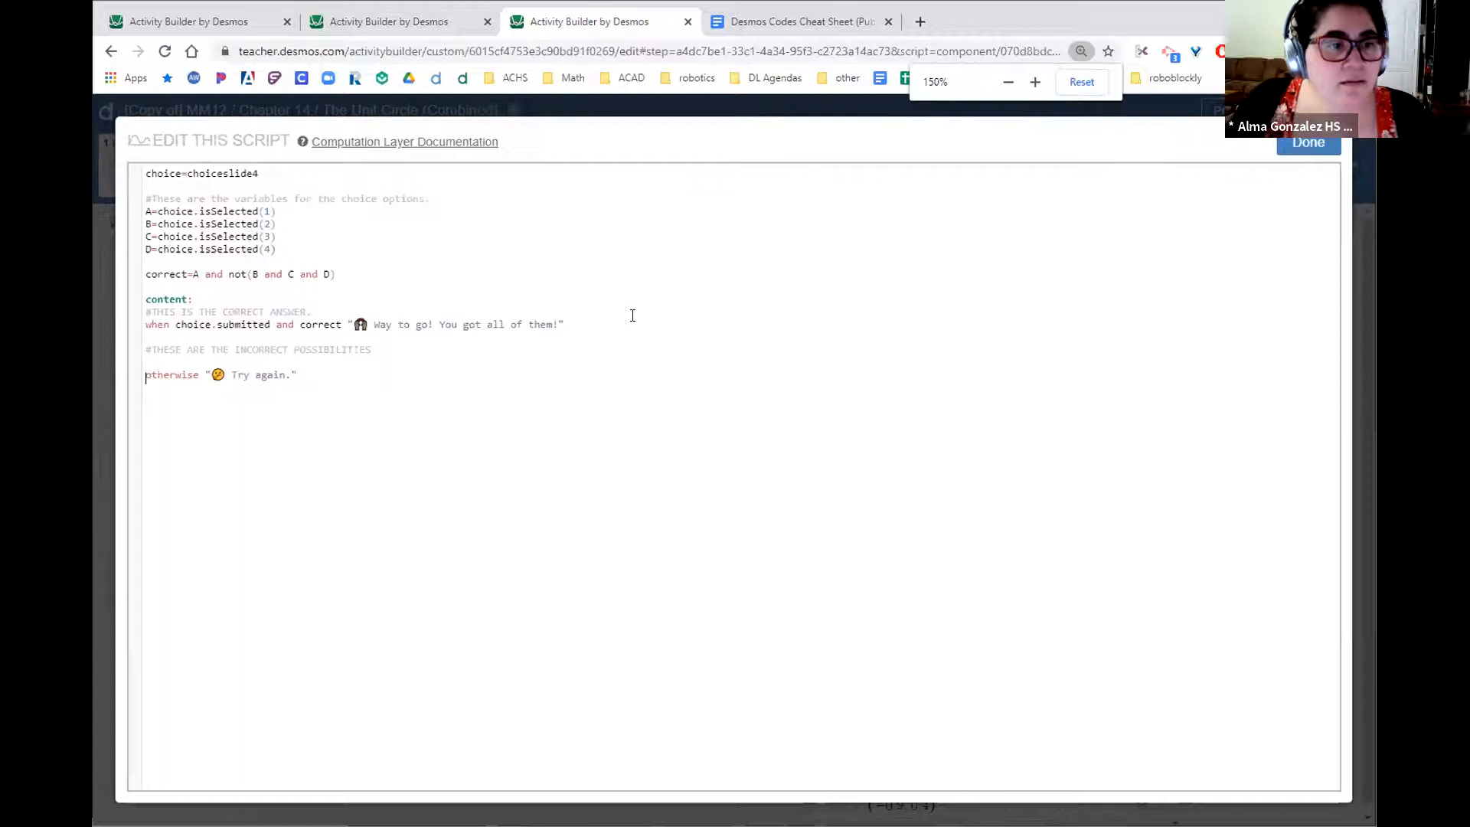
pyautogui.hotkey('ctrl', '+')
pyautogui.hotkey('ctrl', '+')
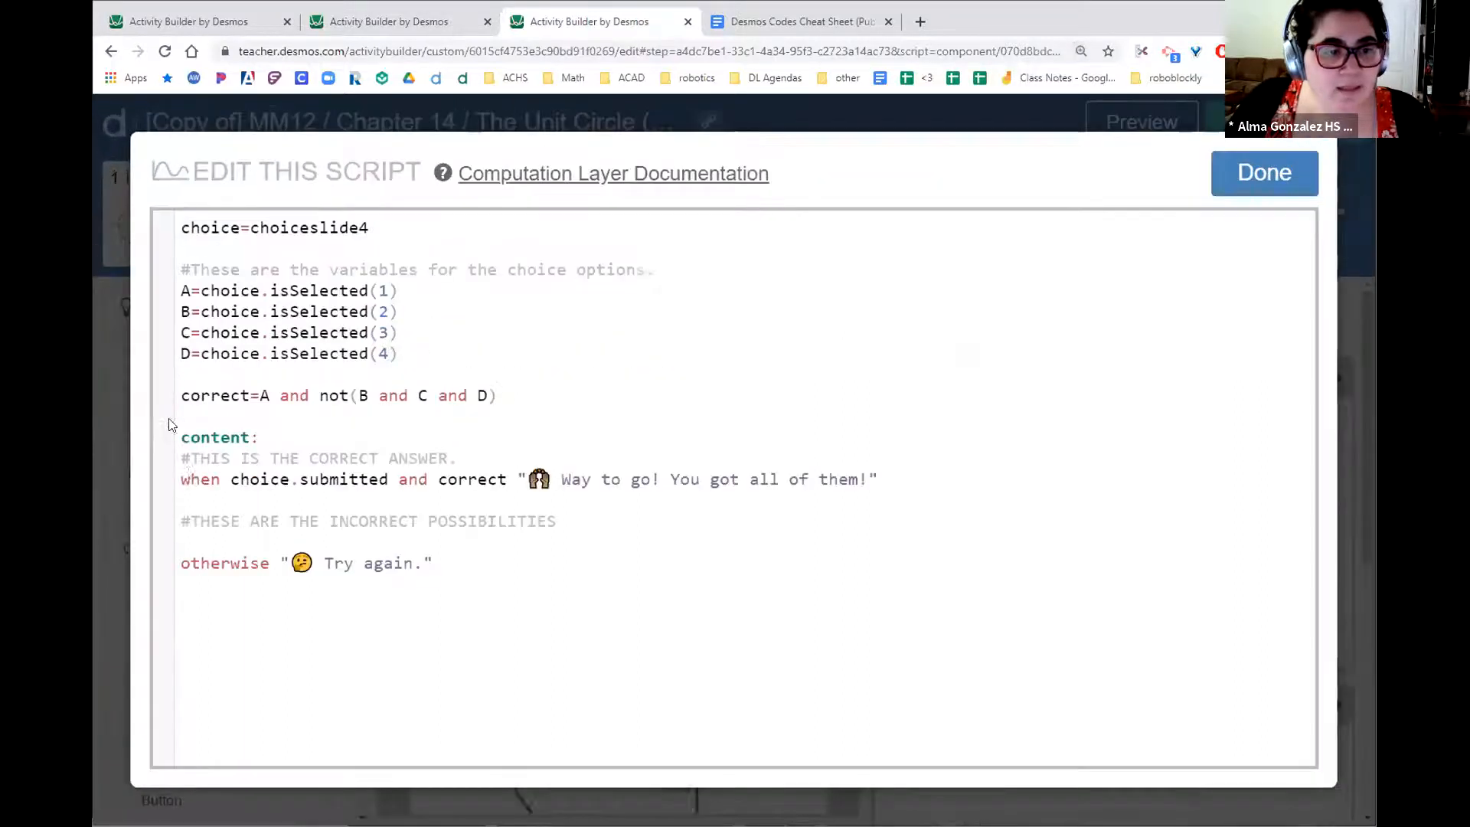
# - Add the line when isBlank(submitCount = 0) directly below the "#THIS IS THE CORRECT ANSWER." comment
pyautogui.click(176, 473)
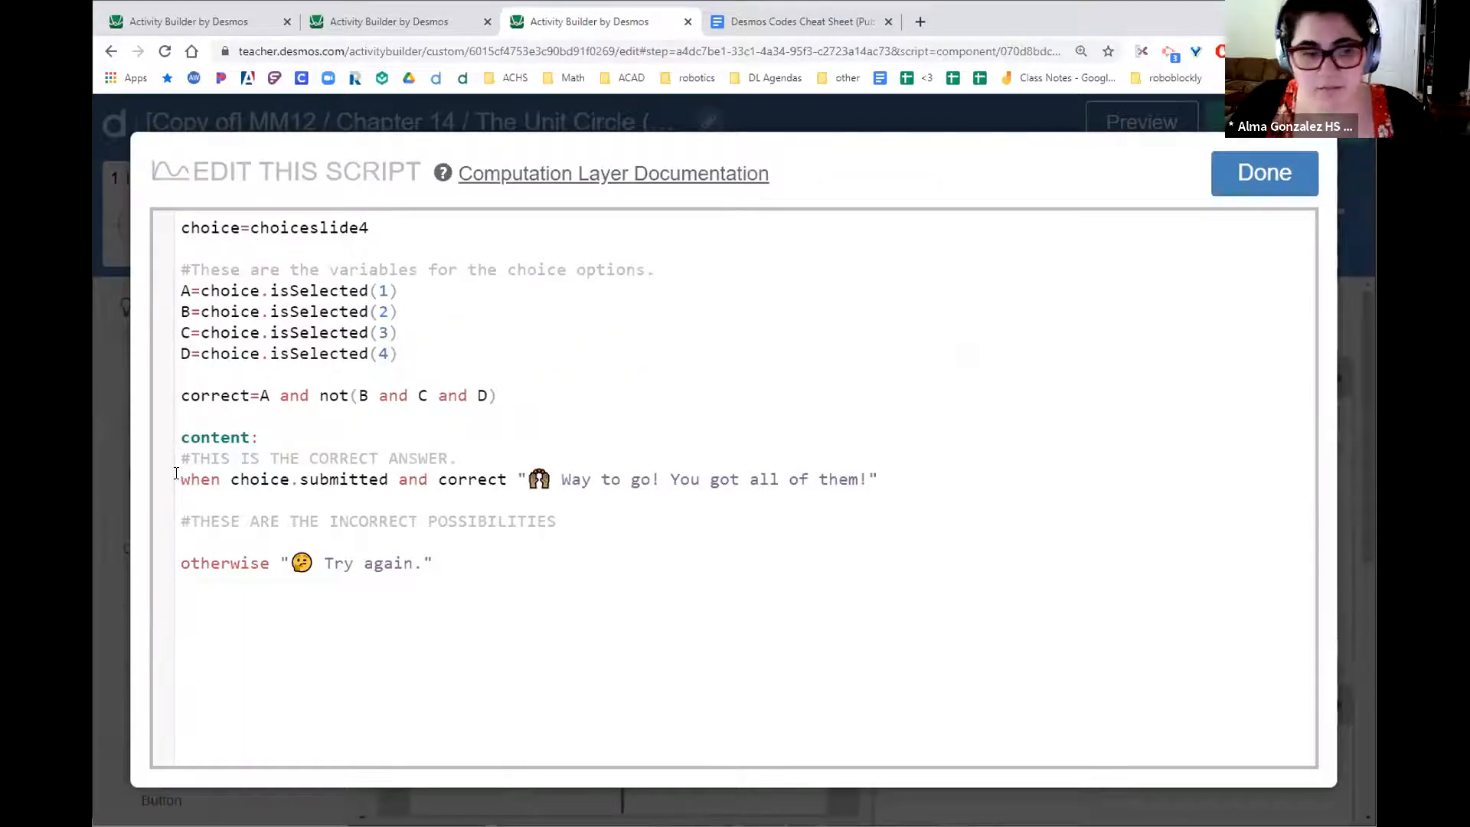
pyautogui.press('Return')
pyautogui.press('Up')
pyautogui.write('wjen')
pyautogui.press('BackSpace')
pyautogui.press('BackSpace')
pyautogui.press('BackSpace')
pyautogui.write('hen is')
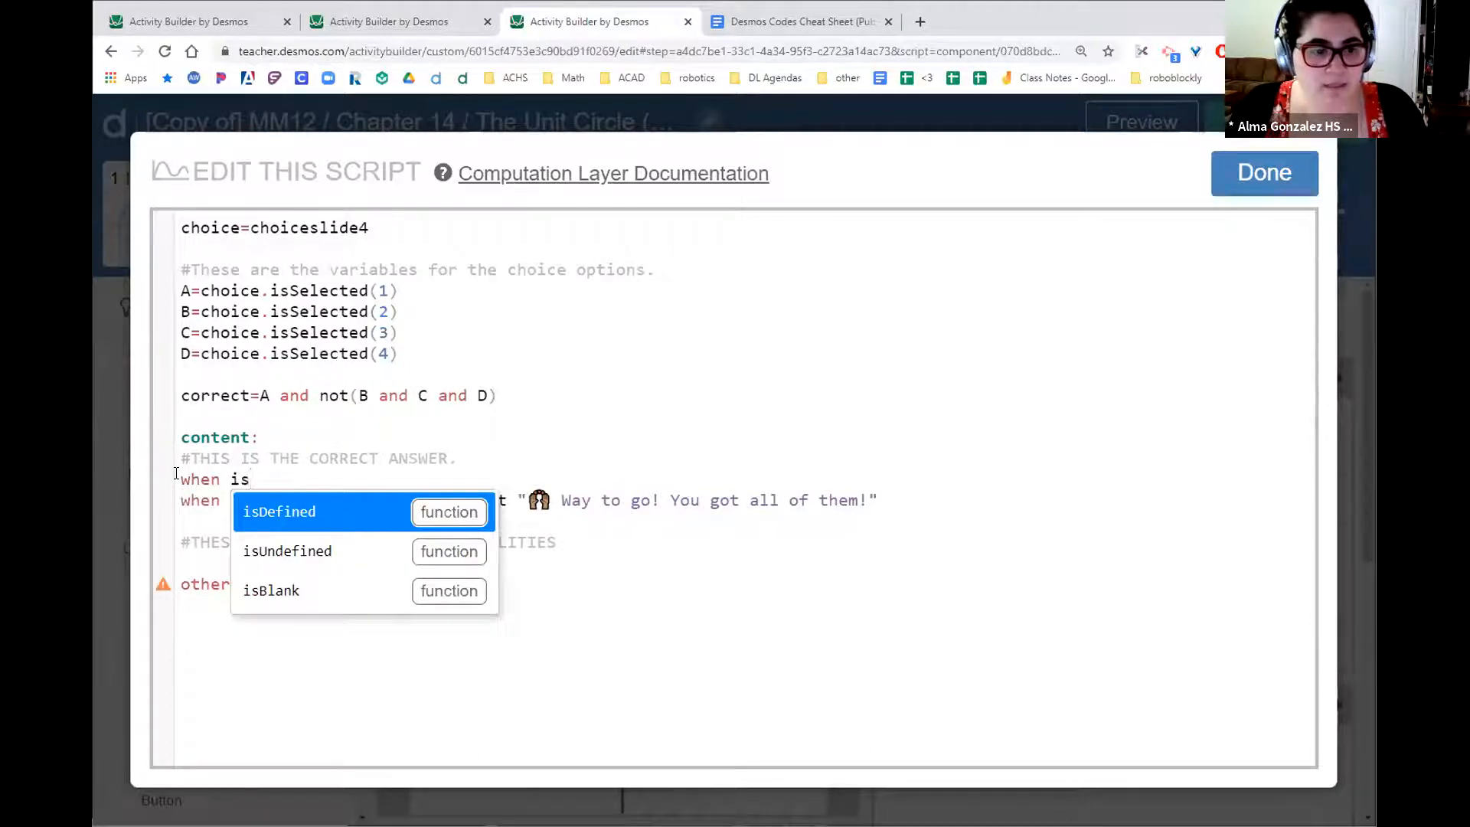
pyautogui.press('Down')
pyautogui.press('Down')
pyautogui.press('Return')
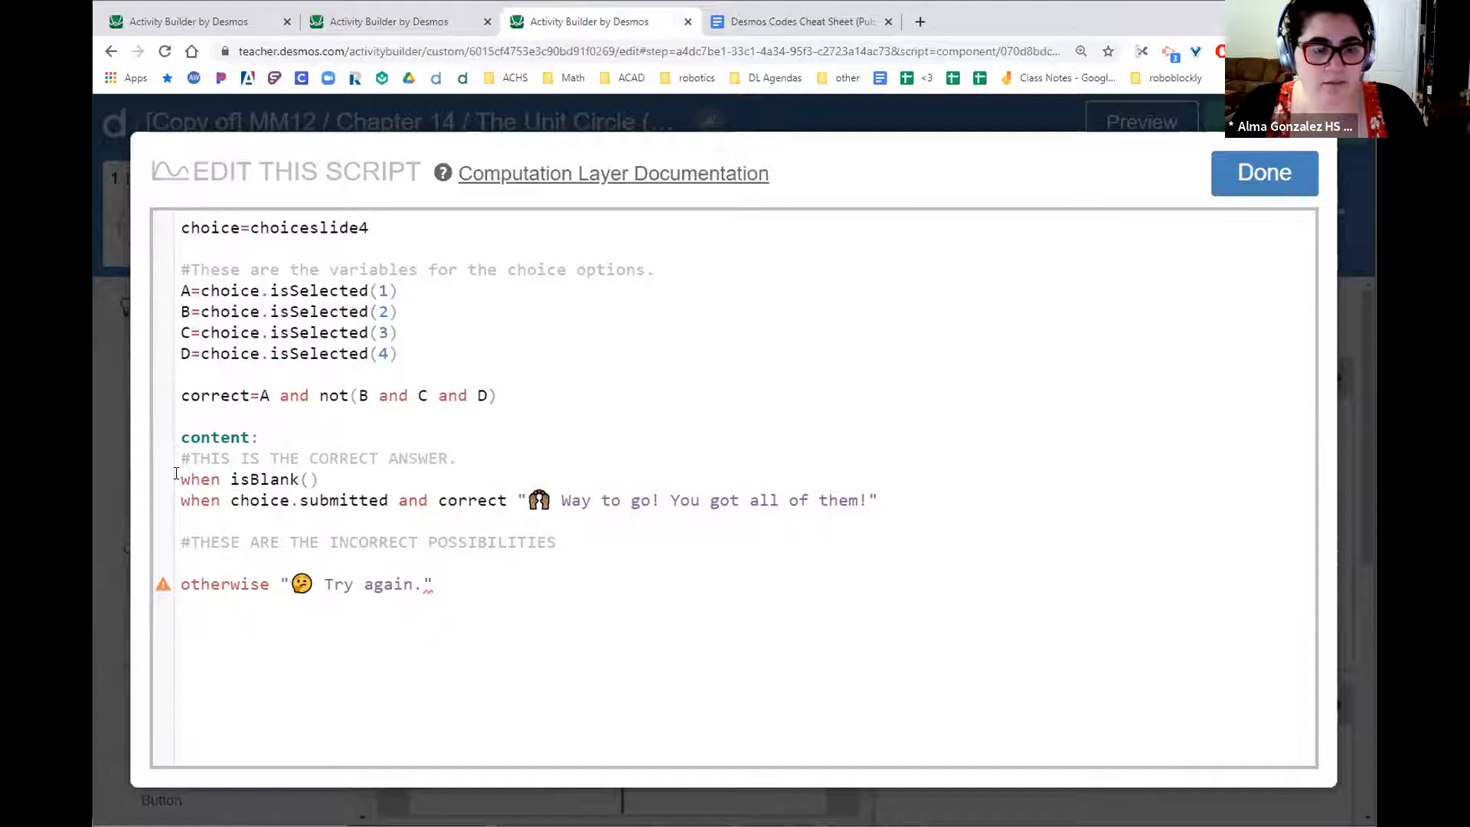
pyautogui.write('submitCount = 0')
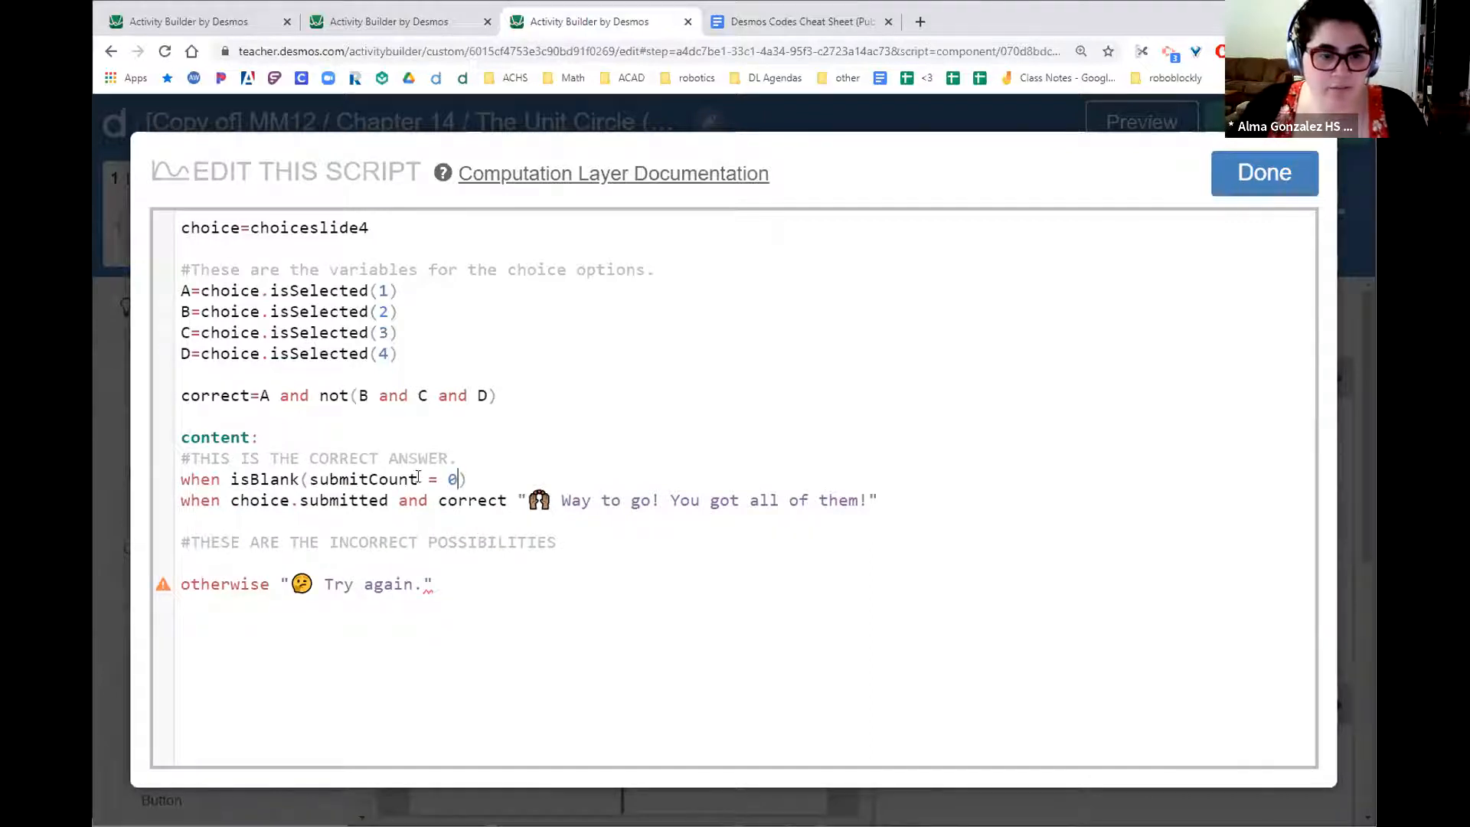
# - Check the syntax warning on the otherwise line and insert a blank line below the isBlank line
pyautogui.click(609, 598)
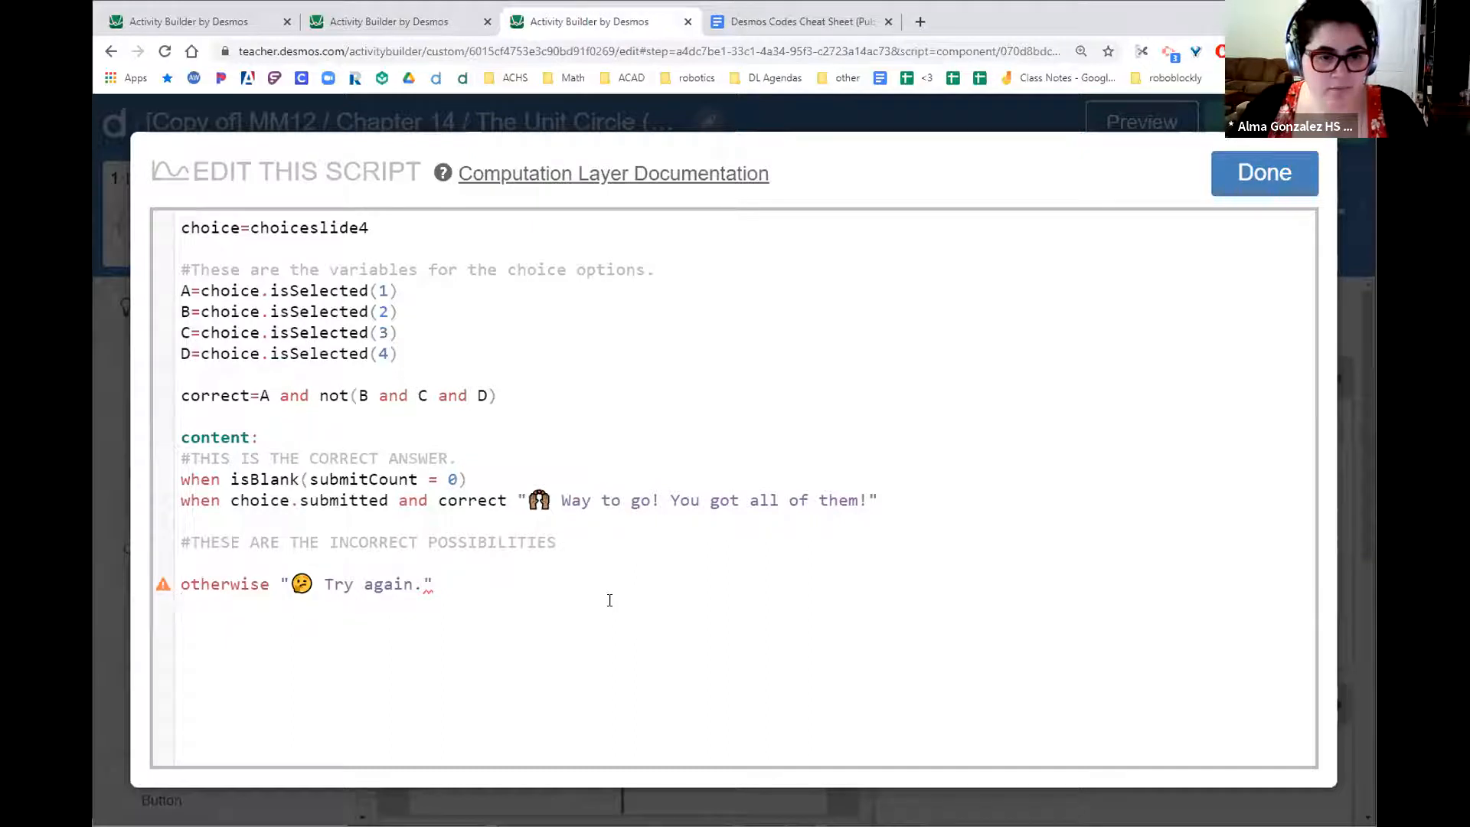
pyautogui.moveTo(158, 588)
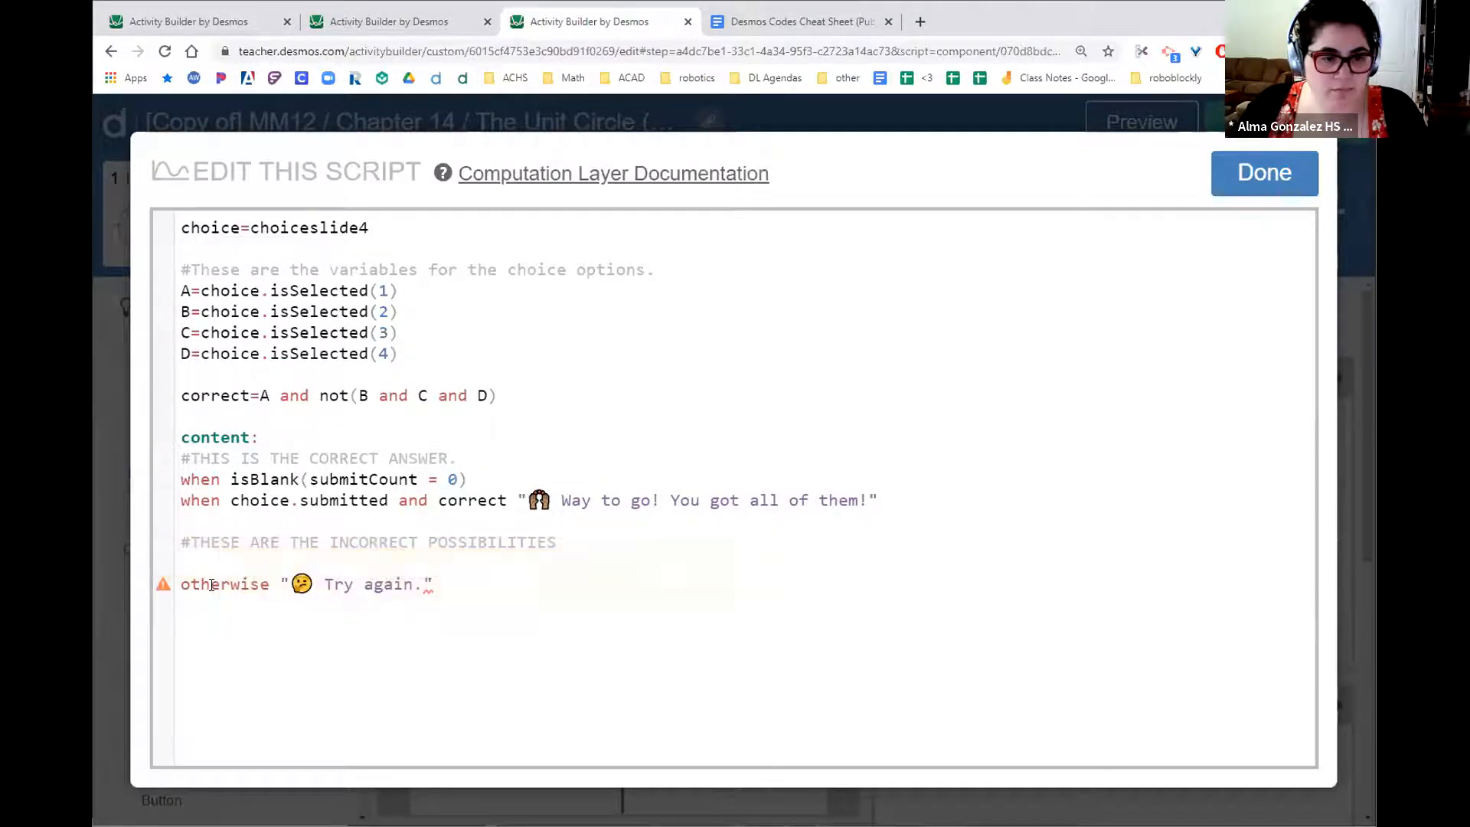
pyautogui.press('BackSpace')
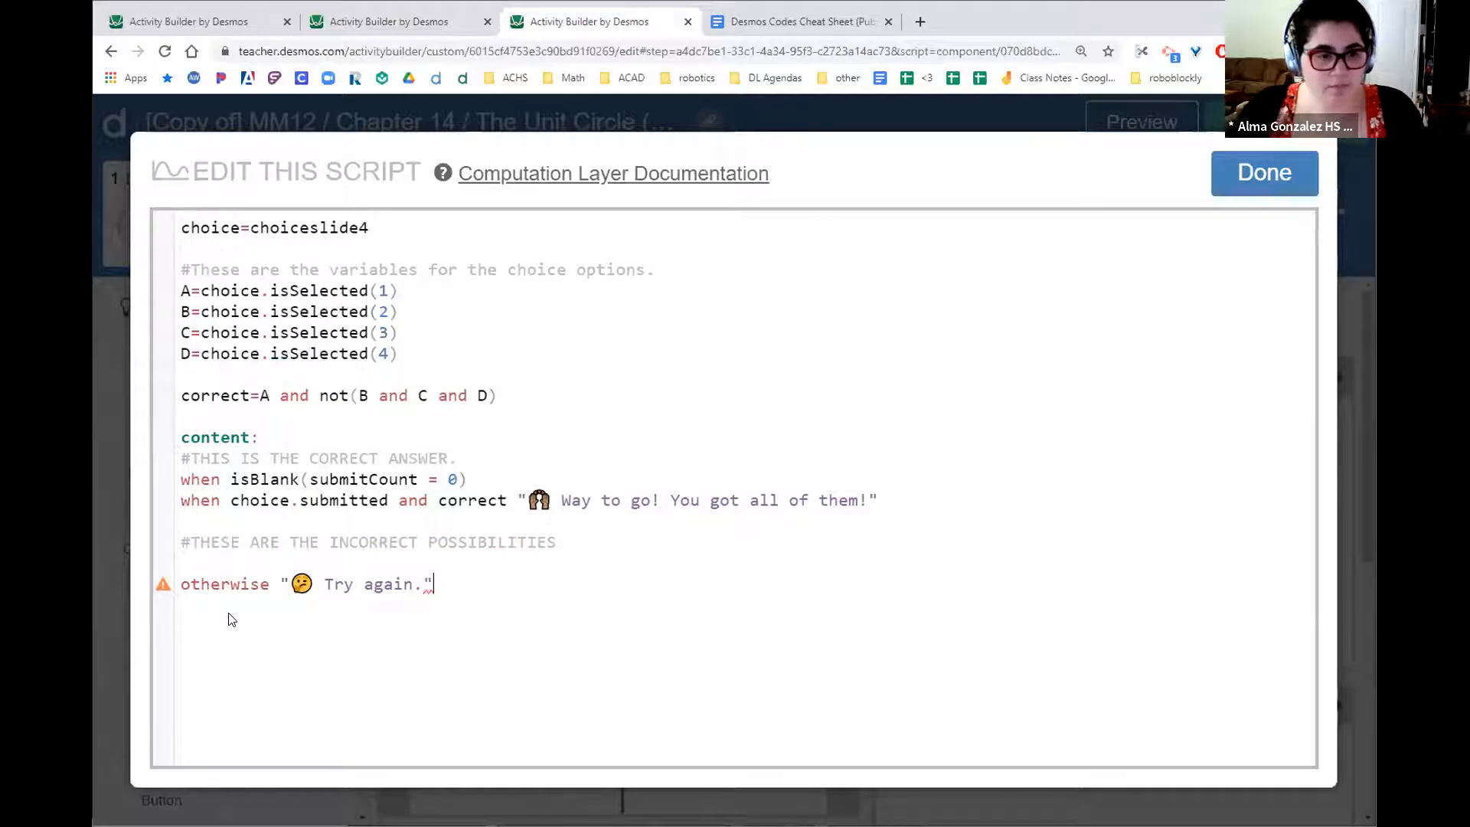
pyautogui.click(181, 499)
pyautogui.press('Return')
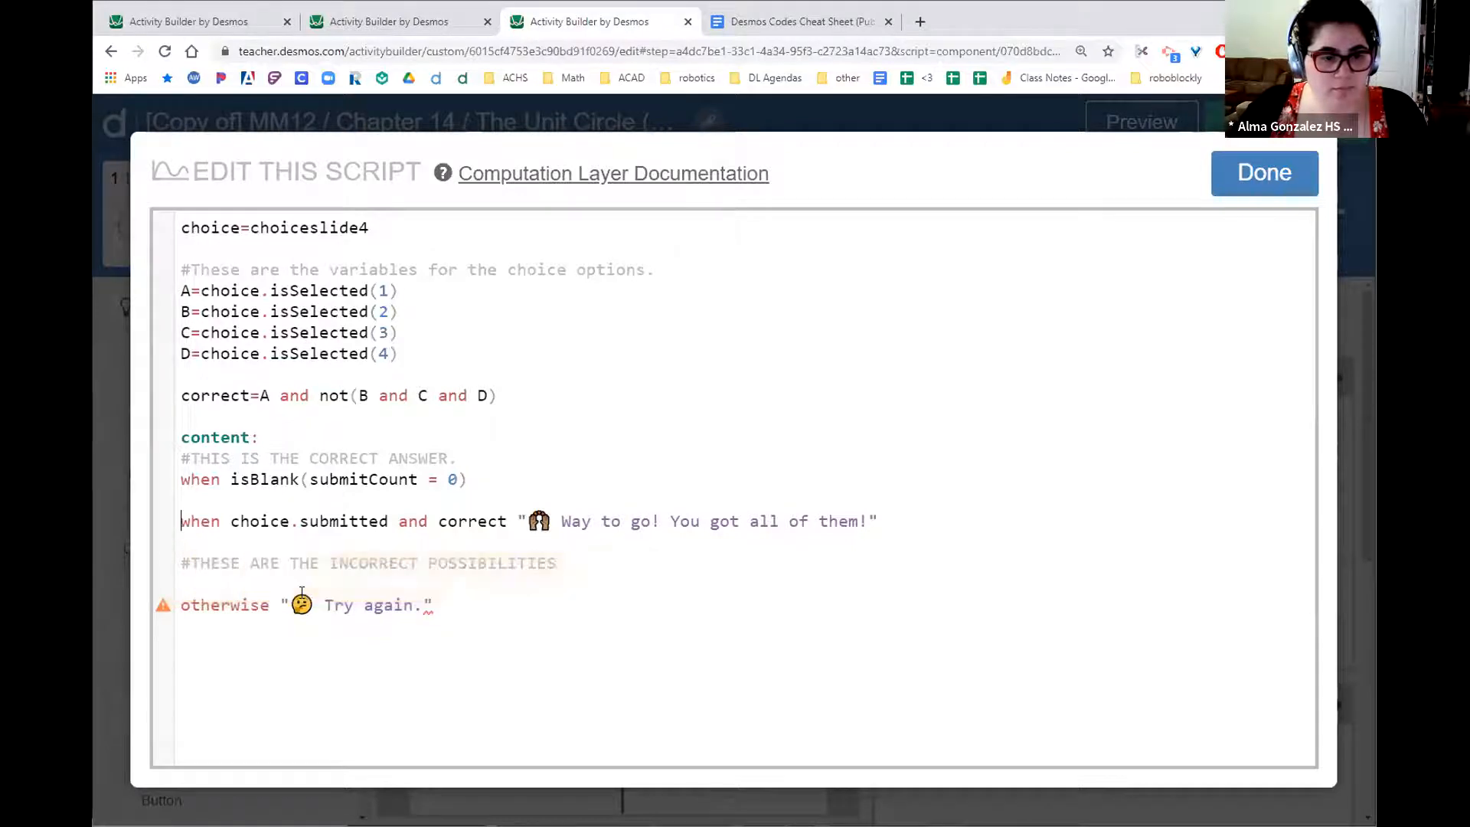
pyautogui.click(230, 483)
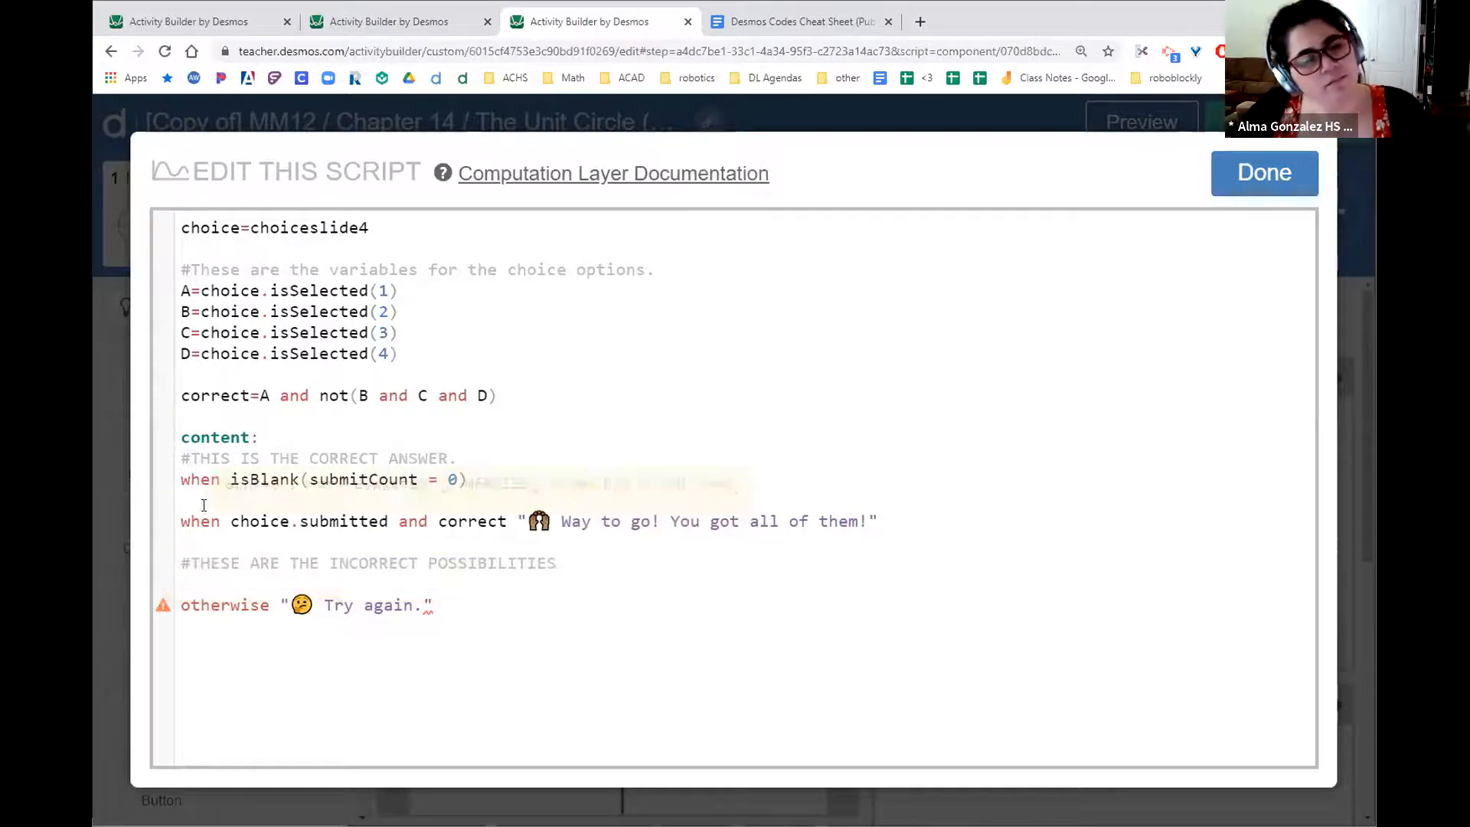
# - Move the isBlank(submitCount = 0) line below the "Way to go!" line and remove the leftover blank lines above it
pyautogui.moveTo(220, 479); pyautogui.dragTo(164, 485)
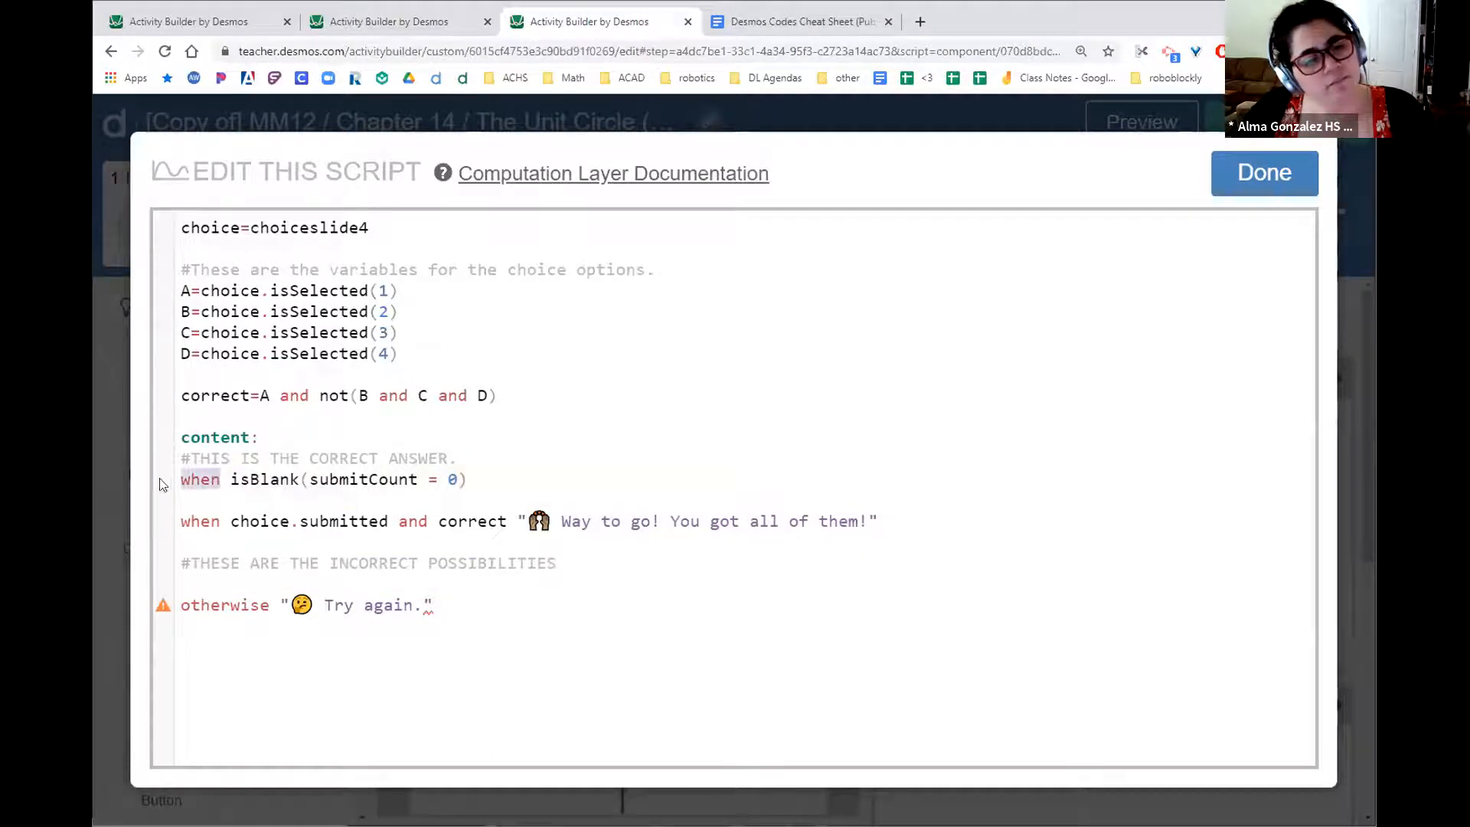
pyautogui.click(201, 522)
pyautogui.moveTo(468, 479); pyautogui.dragTo(164, 485)
pyautogui.hotkey('ctrl', 'c')
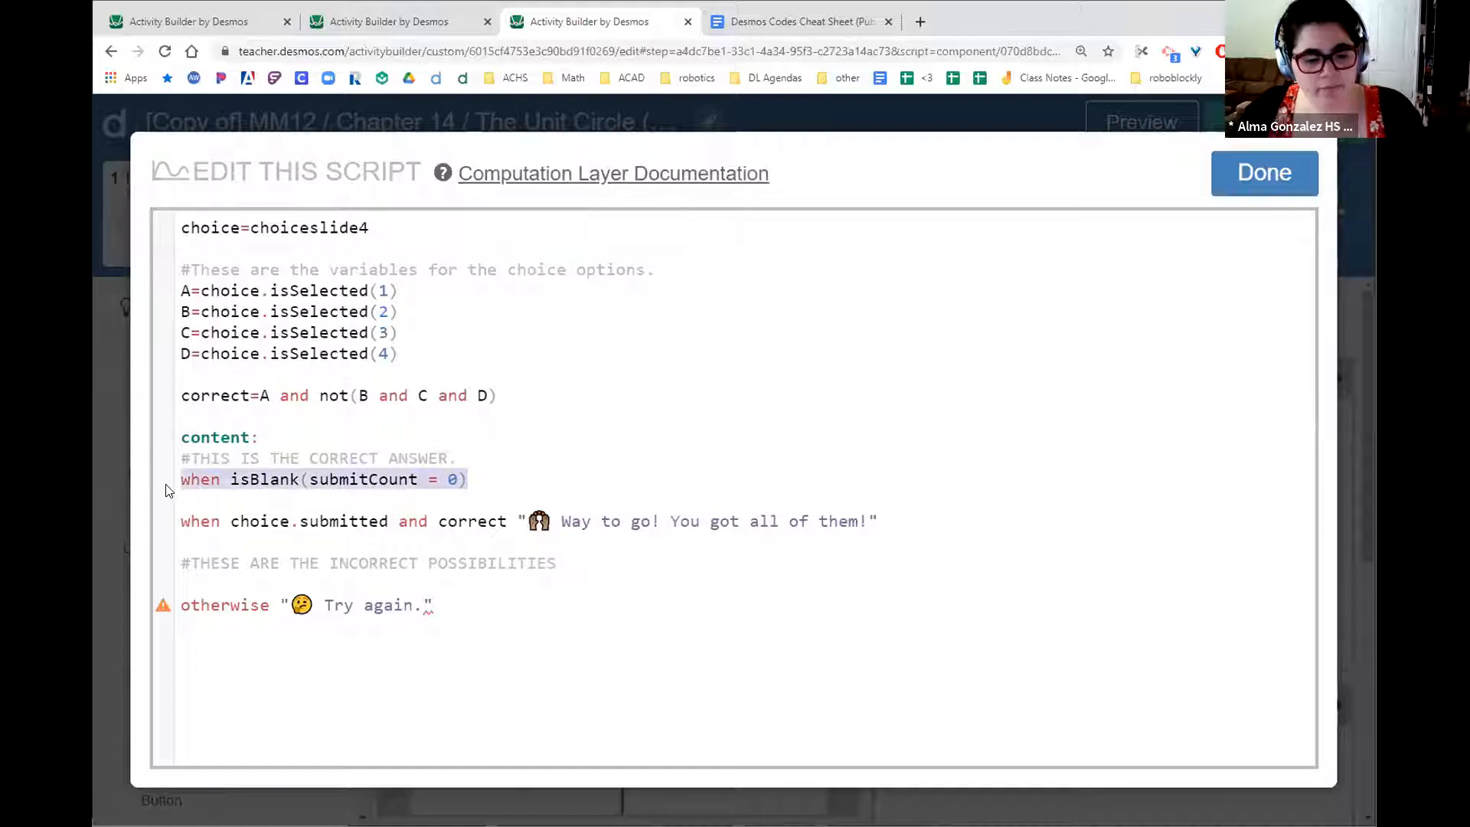
pyautogui.press('BackSpace')
pyautogui.press('Return')
pyautogui.press('Return')
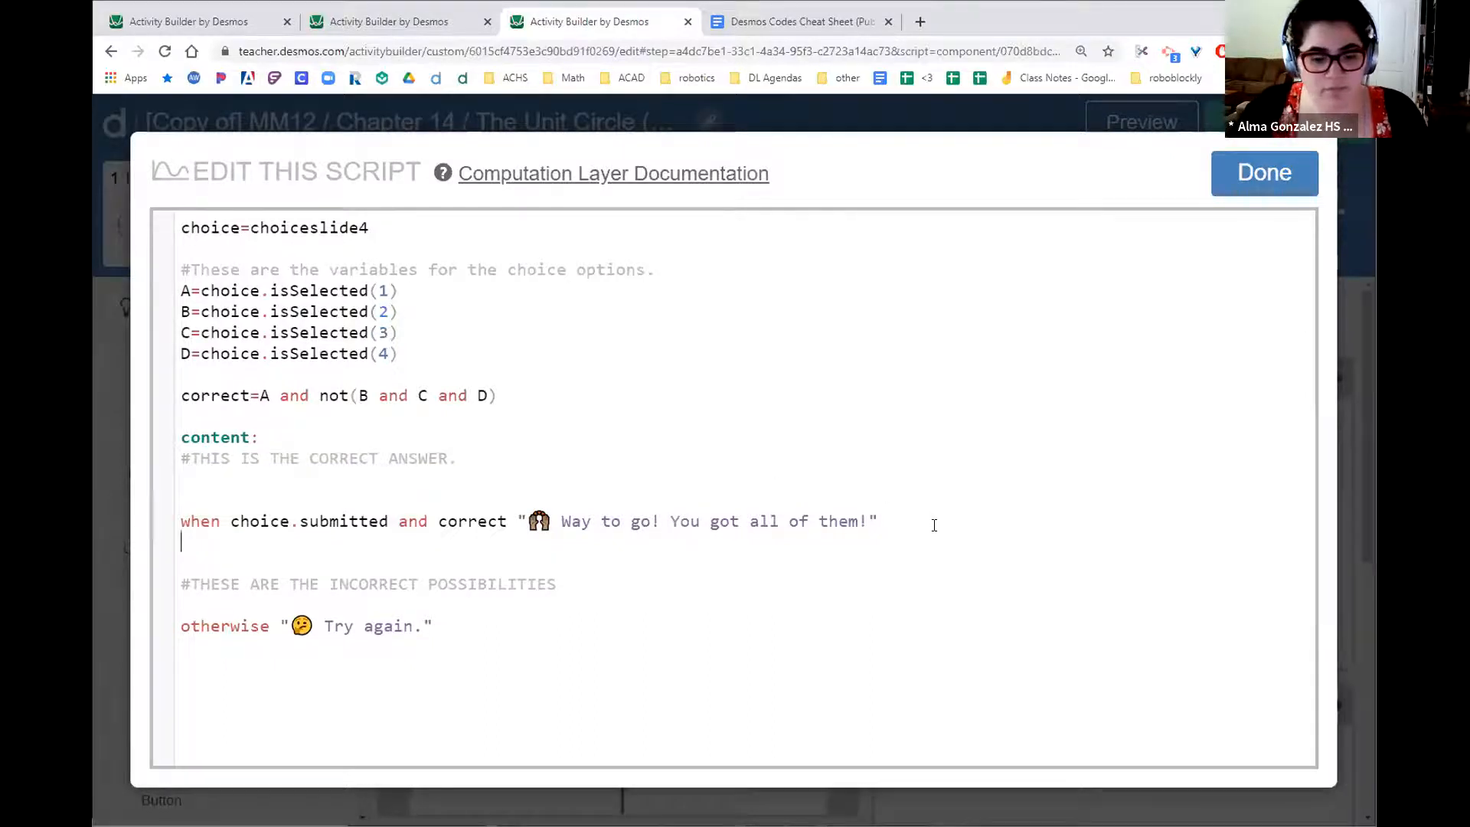
pyautogui.hotkey('ctrl', 'v')
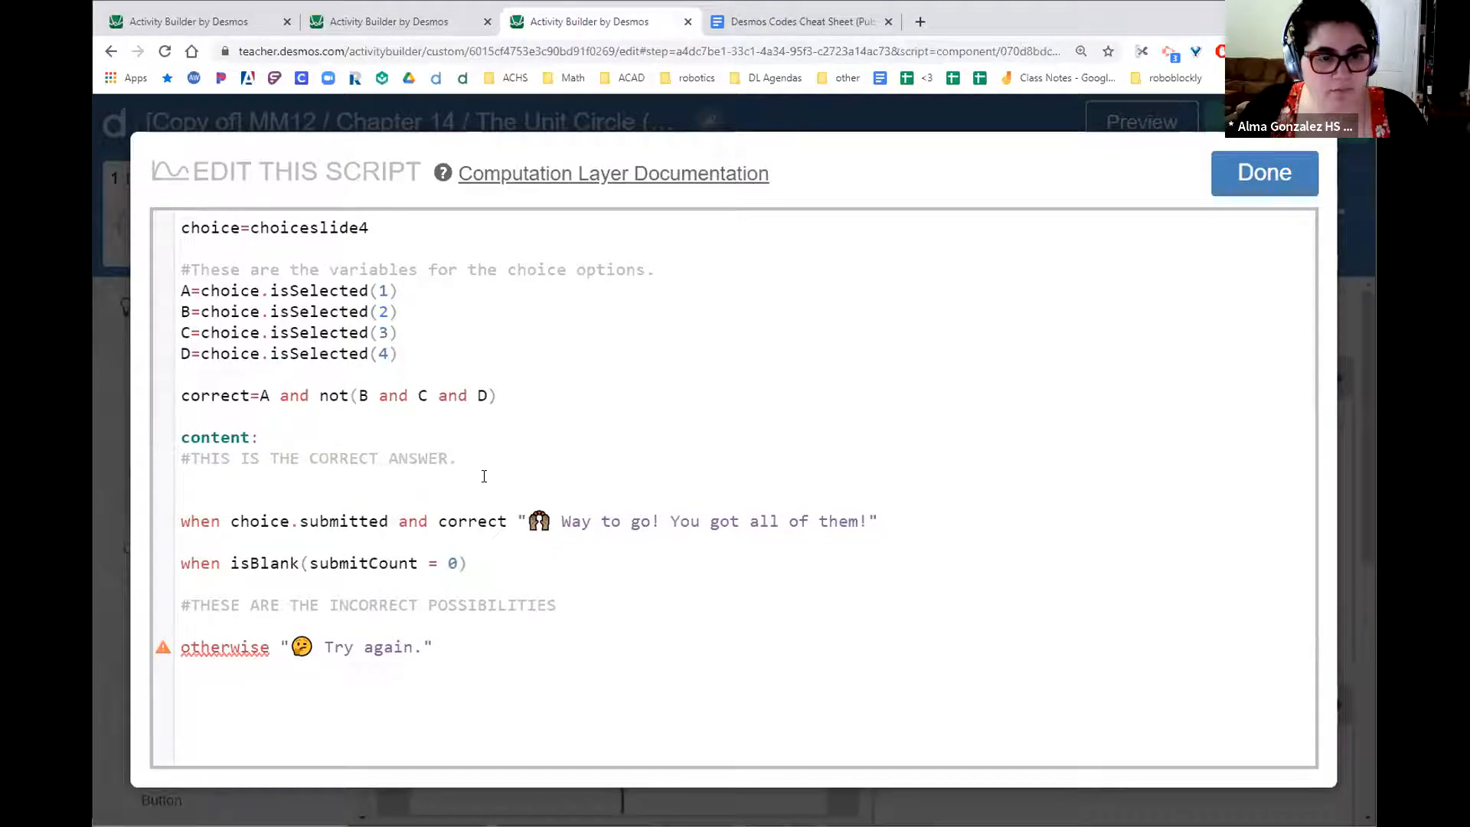
pyautogui.press('BackSpace')
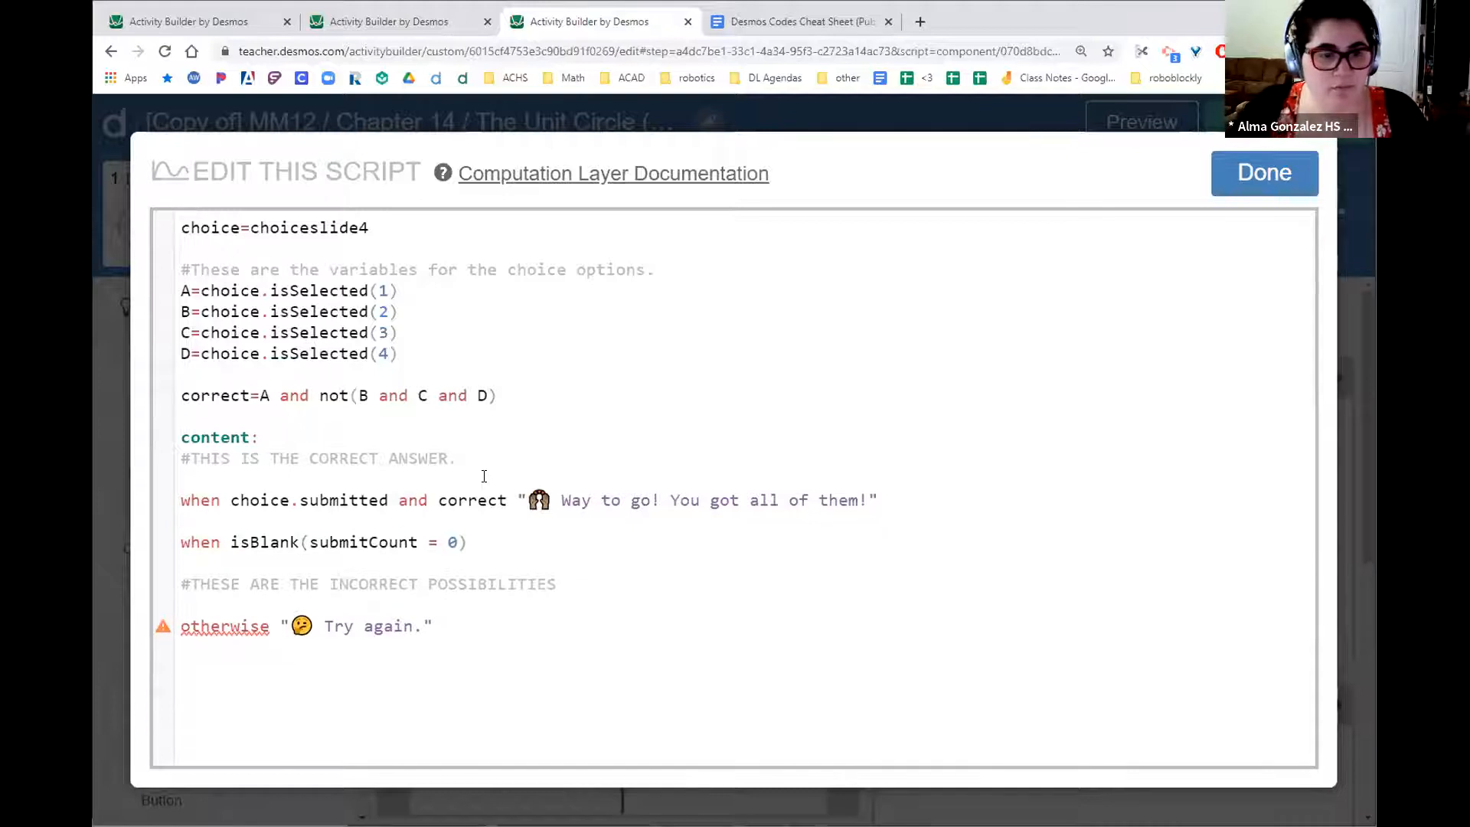
pyautogui.press('Delete')
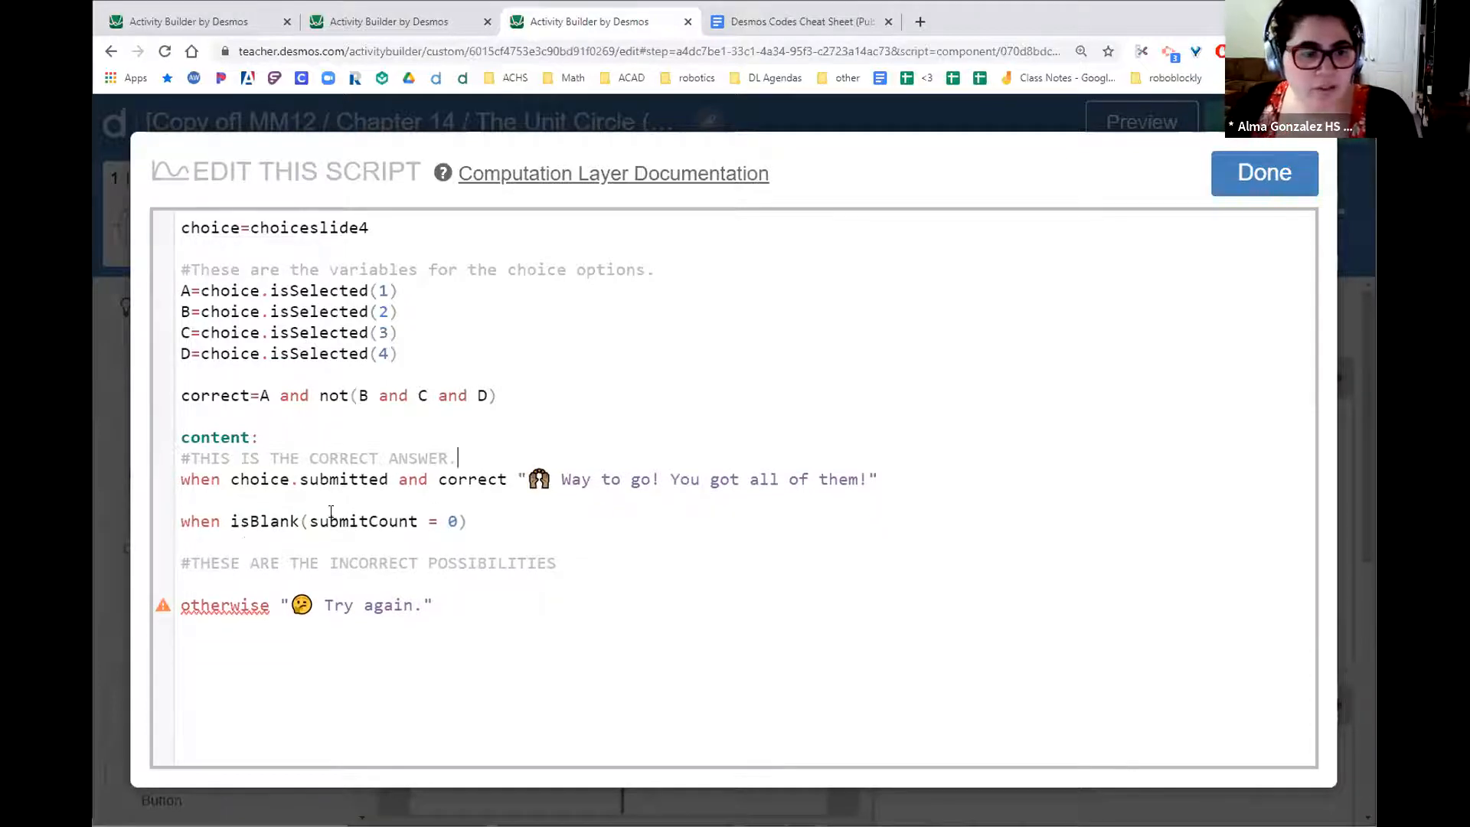
# - Copy the isBlank(submitCount = 0) line and delete it from the note's script
pyautogui.click(217, 521)
pyautogui.doubleClick(198, 520)
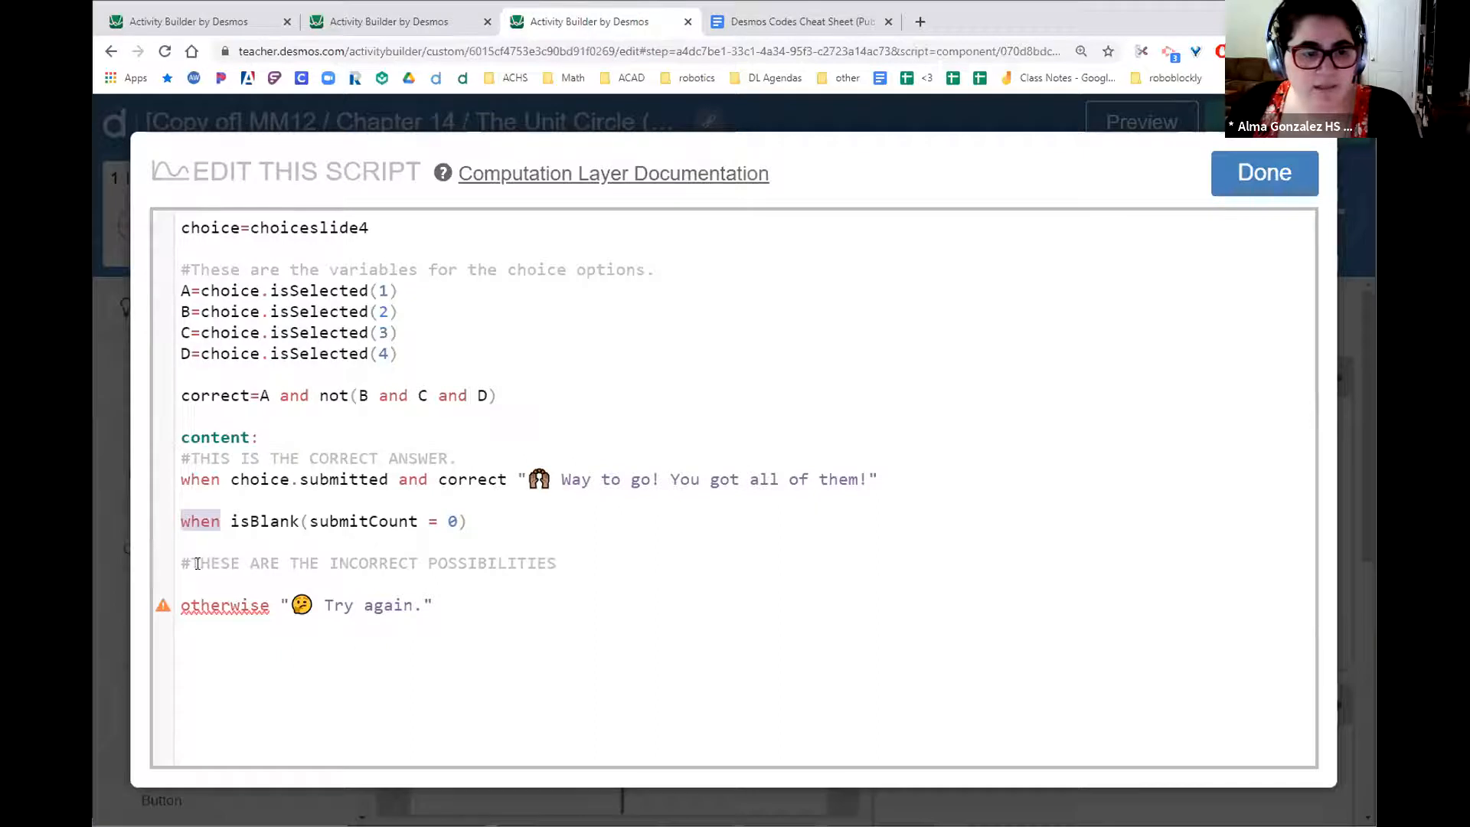
pyautogui.click(230, 606)
pyautogui.doubleClick(229, 606)
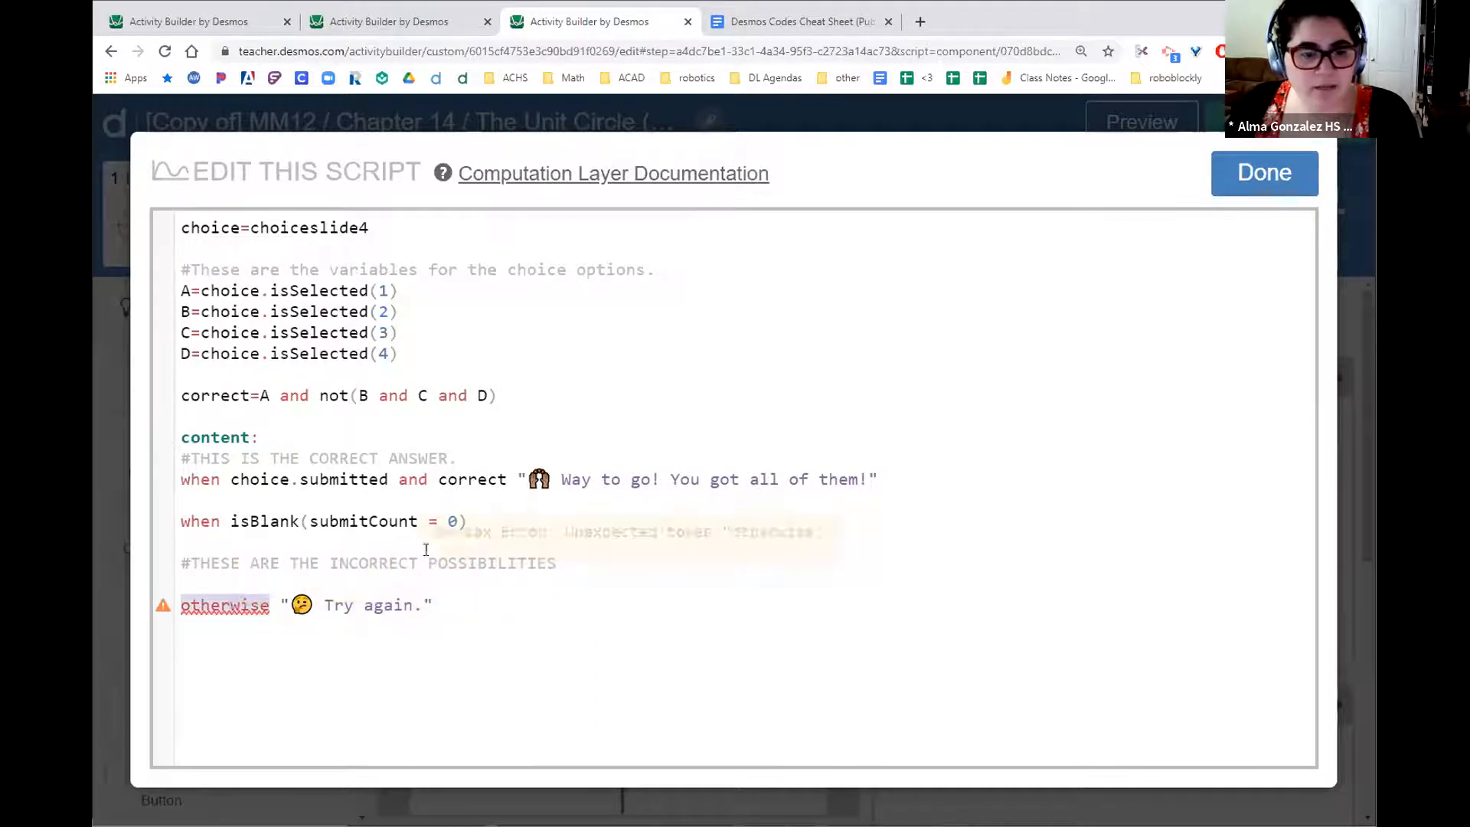
pyautogui.moveTo(468, 520); pyautogui.dragTo(181, 522)
pyautogui.hotkey('ctrl', 'c')
pyautogui.press('BackSpace')
pyautogui.press('BackSpace')
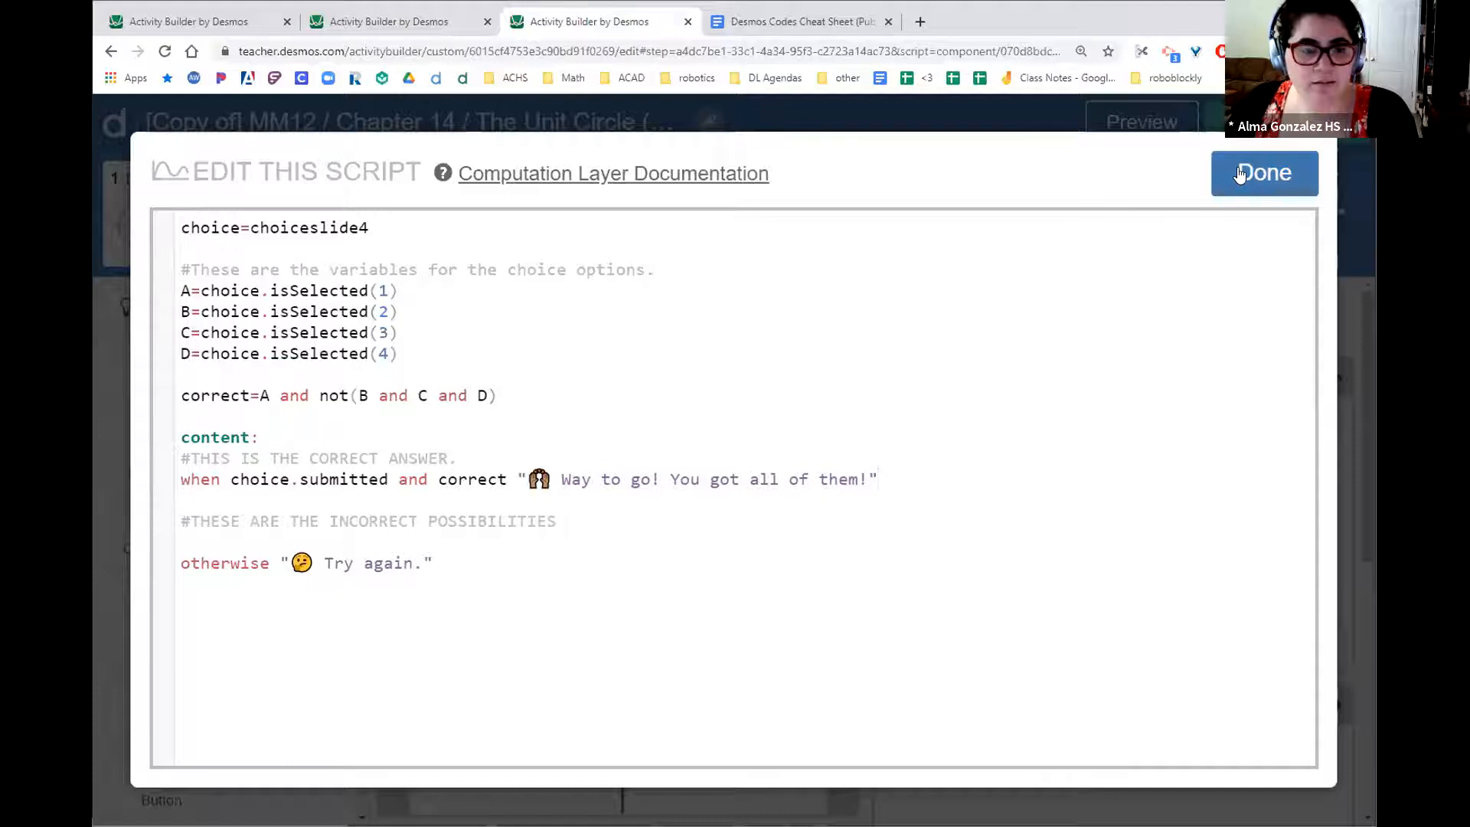
# - Paste the isBlank(submitCount = 0) line back below the "Way to go!" line and give it the empty text ""
pyautogui.press('Return')
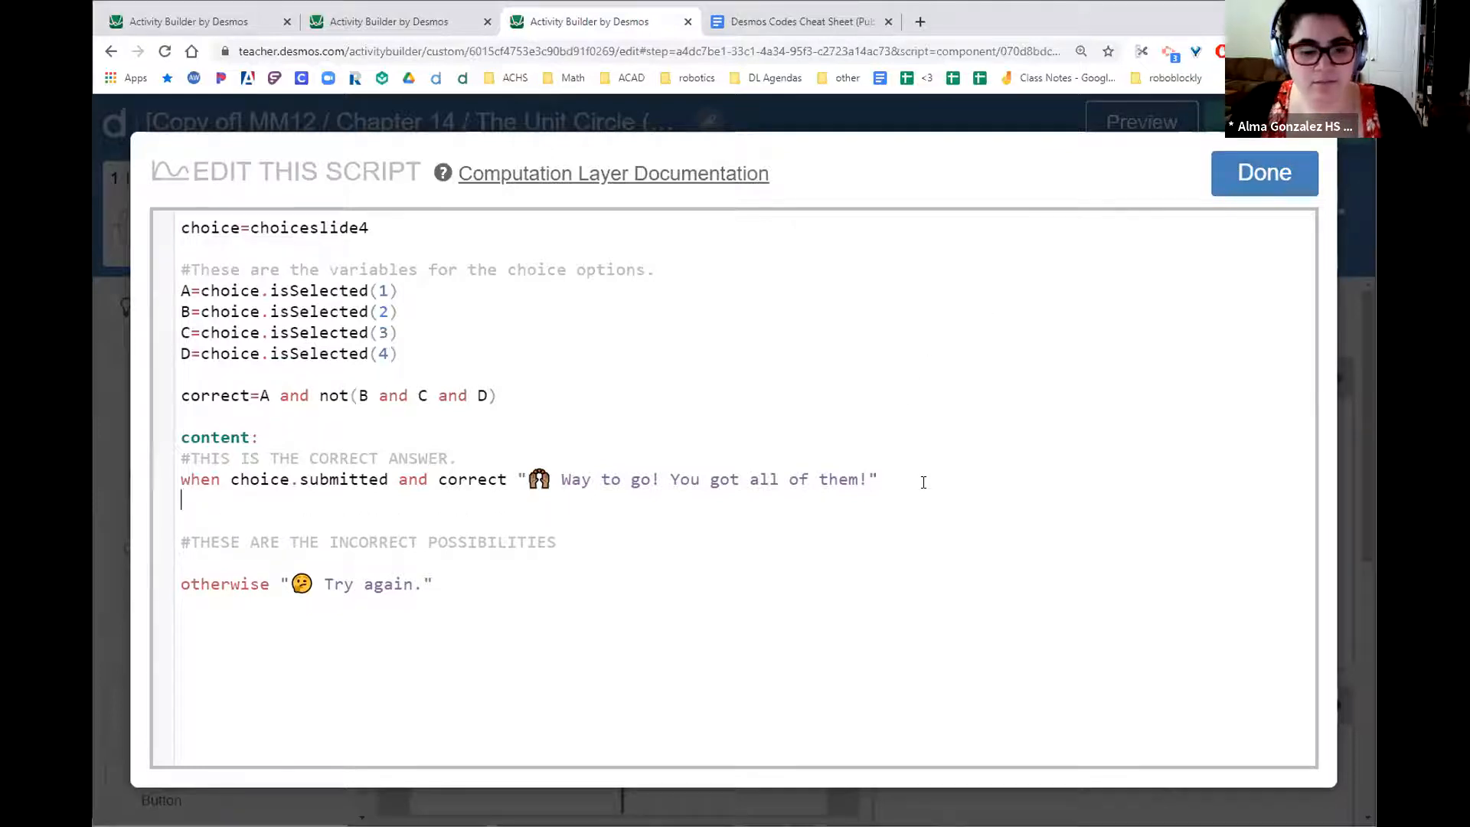
pyautogui.press('Return')
pyautogui.hotkey('ctrl', 'v')
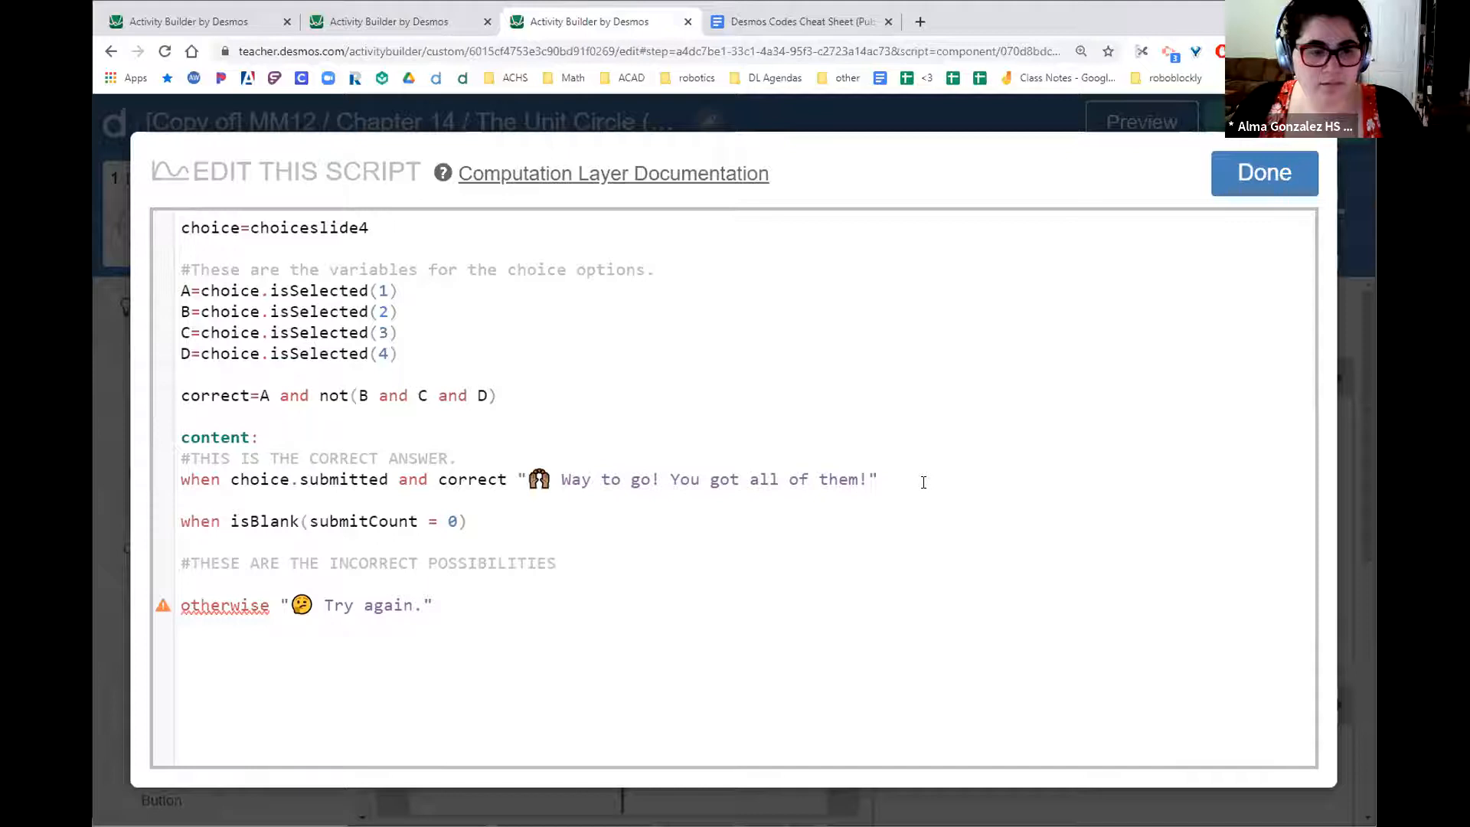
pyautogui.write('""')
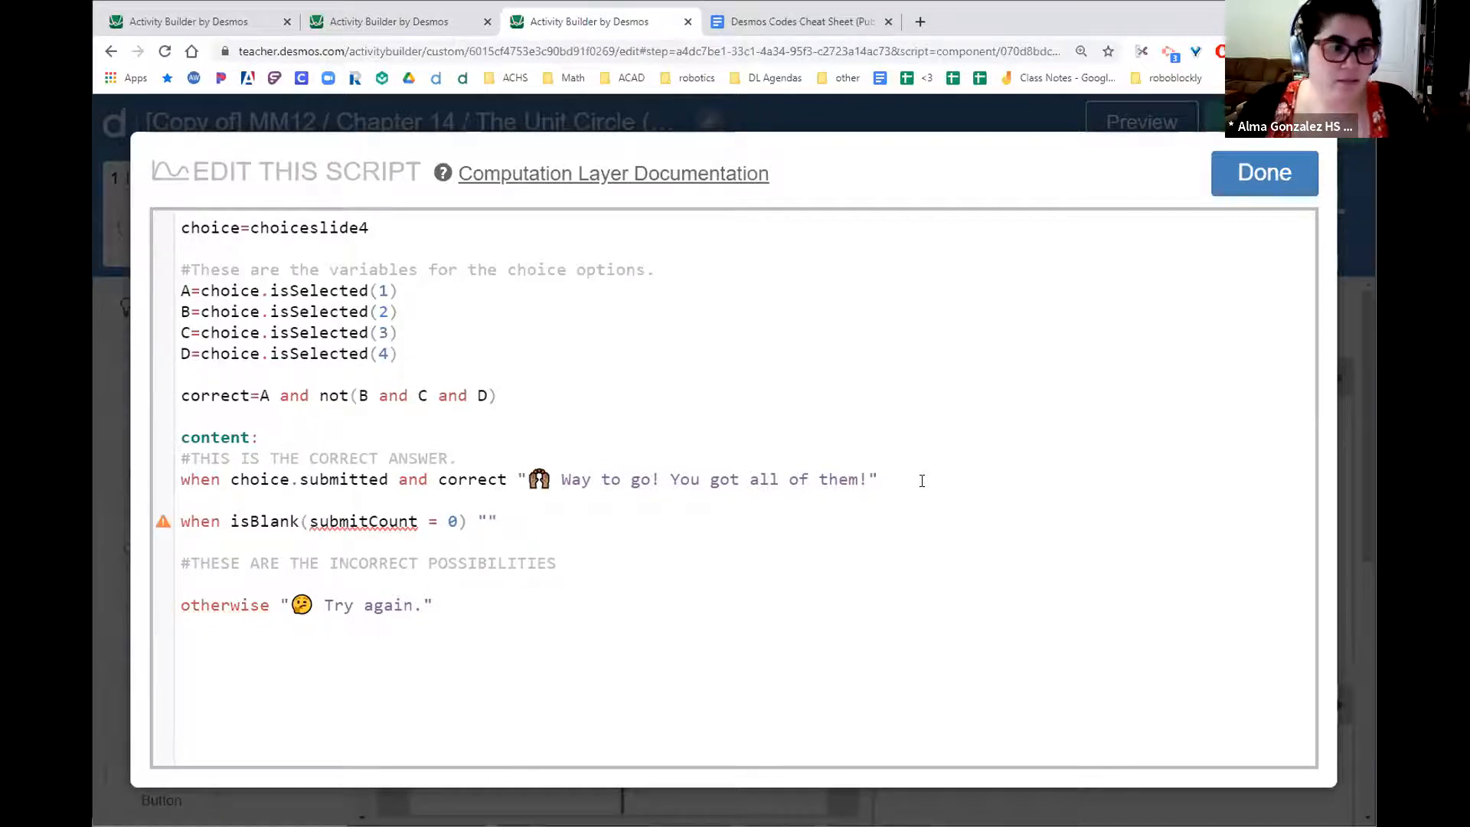
pyautogui.moveTo(372, 522)
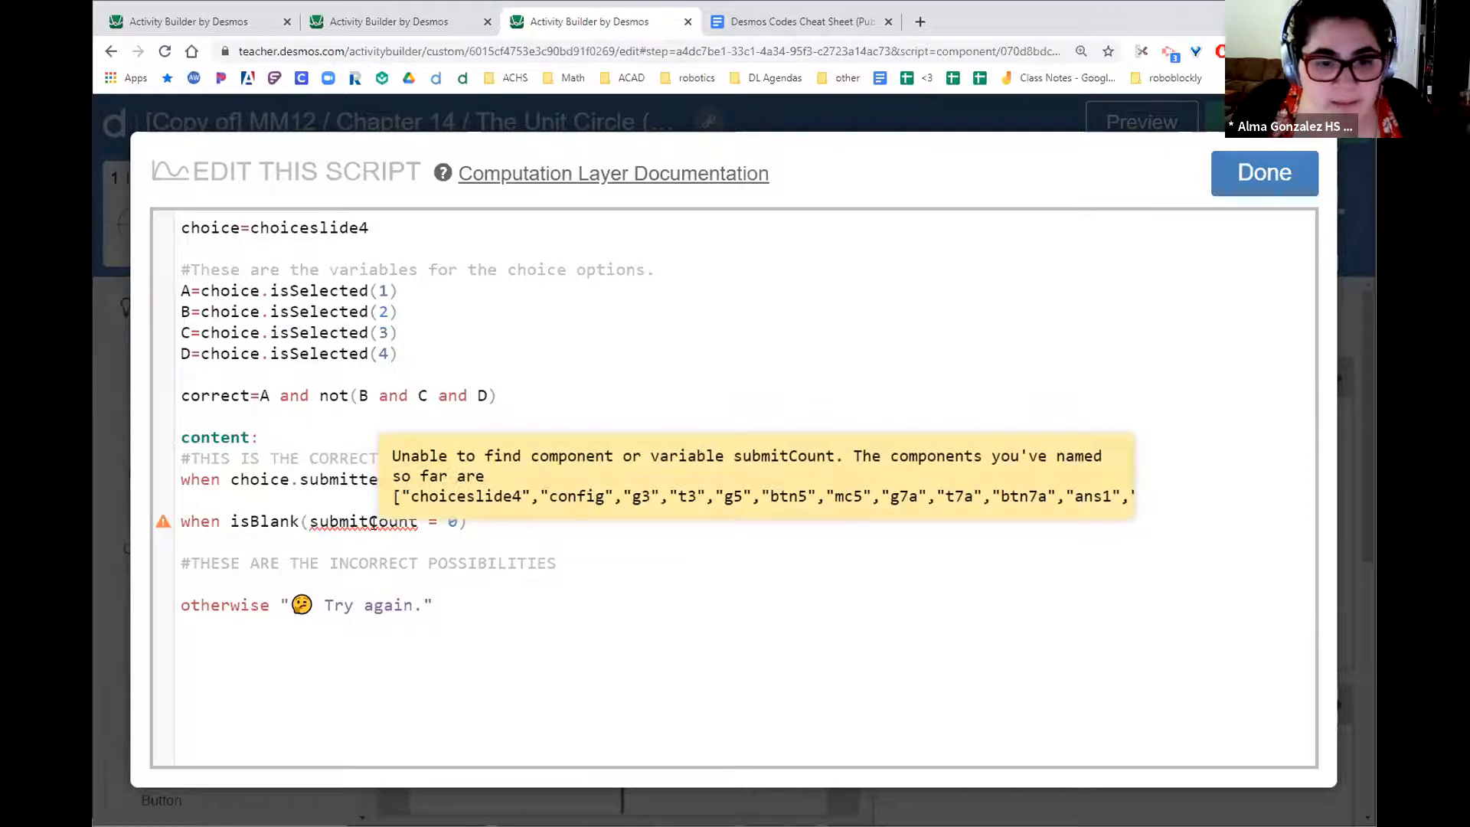
# - Check the isBlank line's warning and undo its relocation, restoring the line above the "Way to go!" line
pyautogui.moveTo(163, 525)
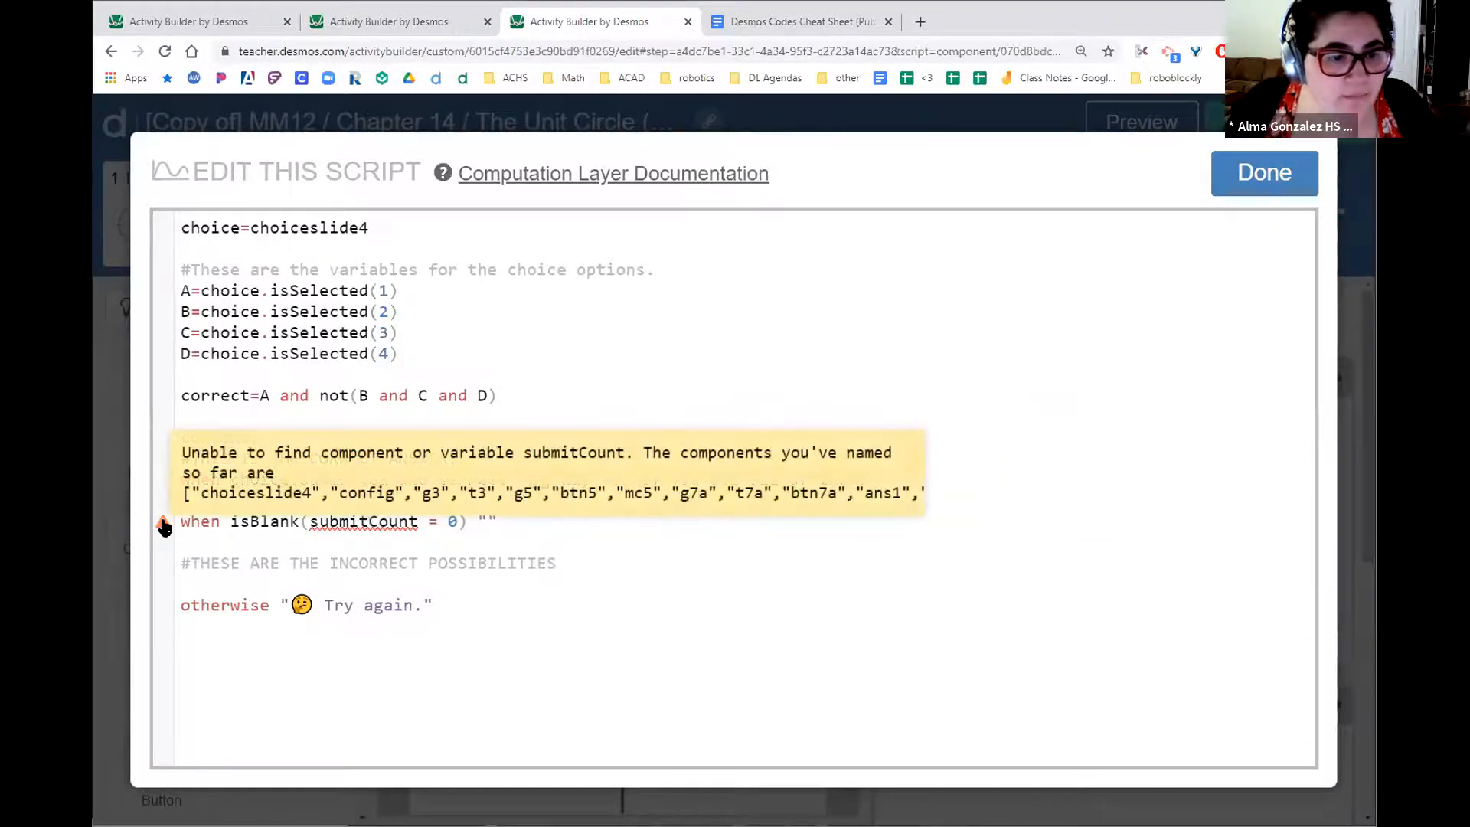
pyautogui.click(469, 521)
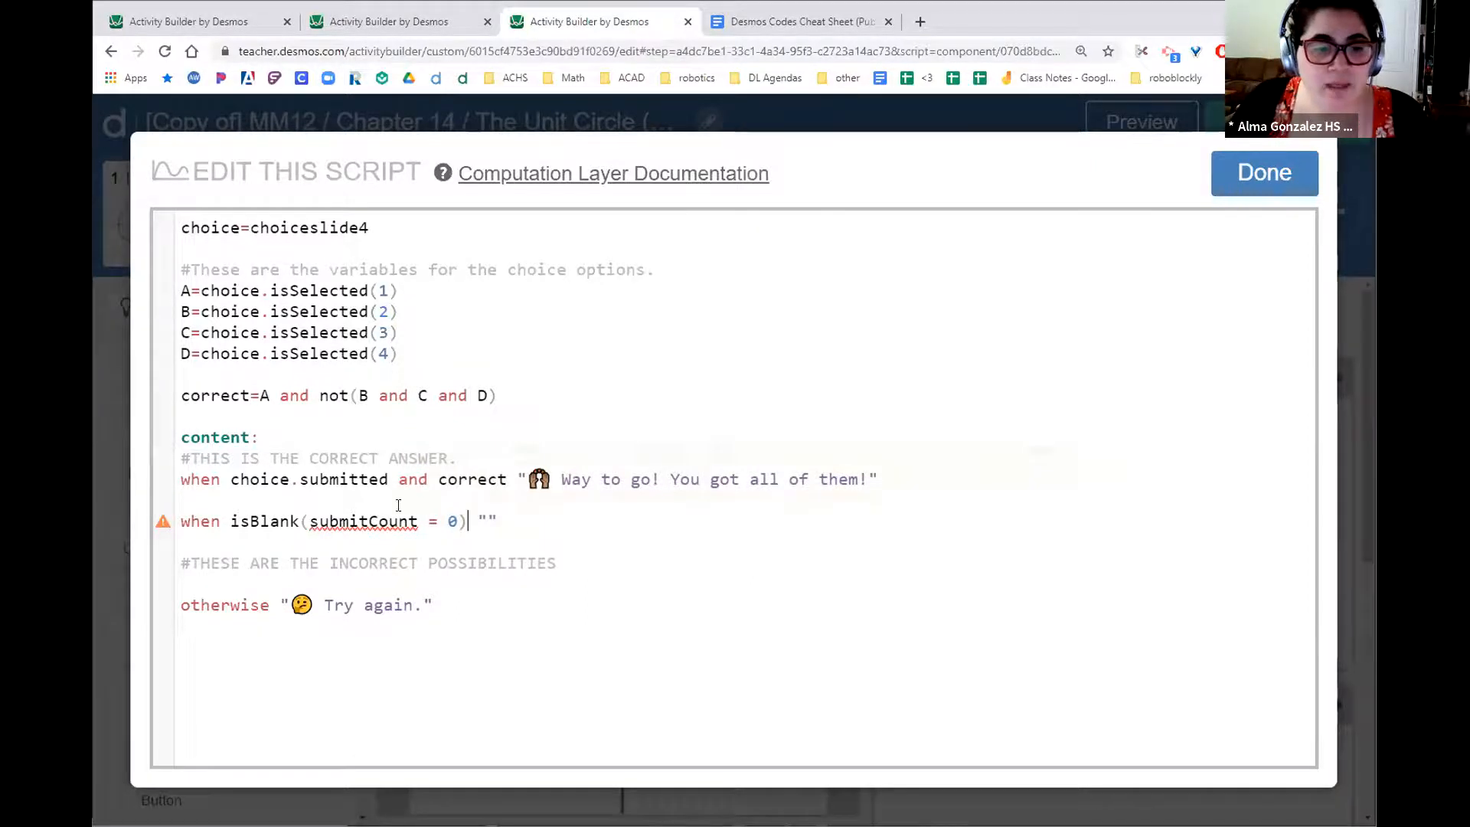
pyautogui.moveTo(522, 517); pyautogui.dragTo(174, 521)
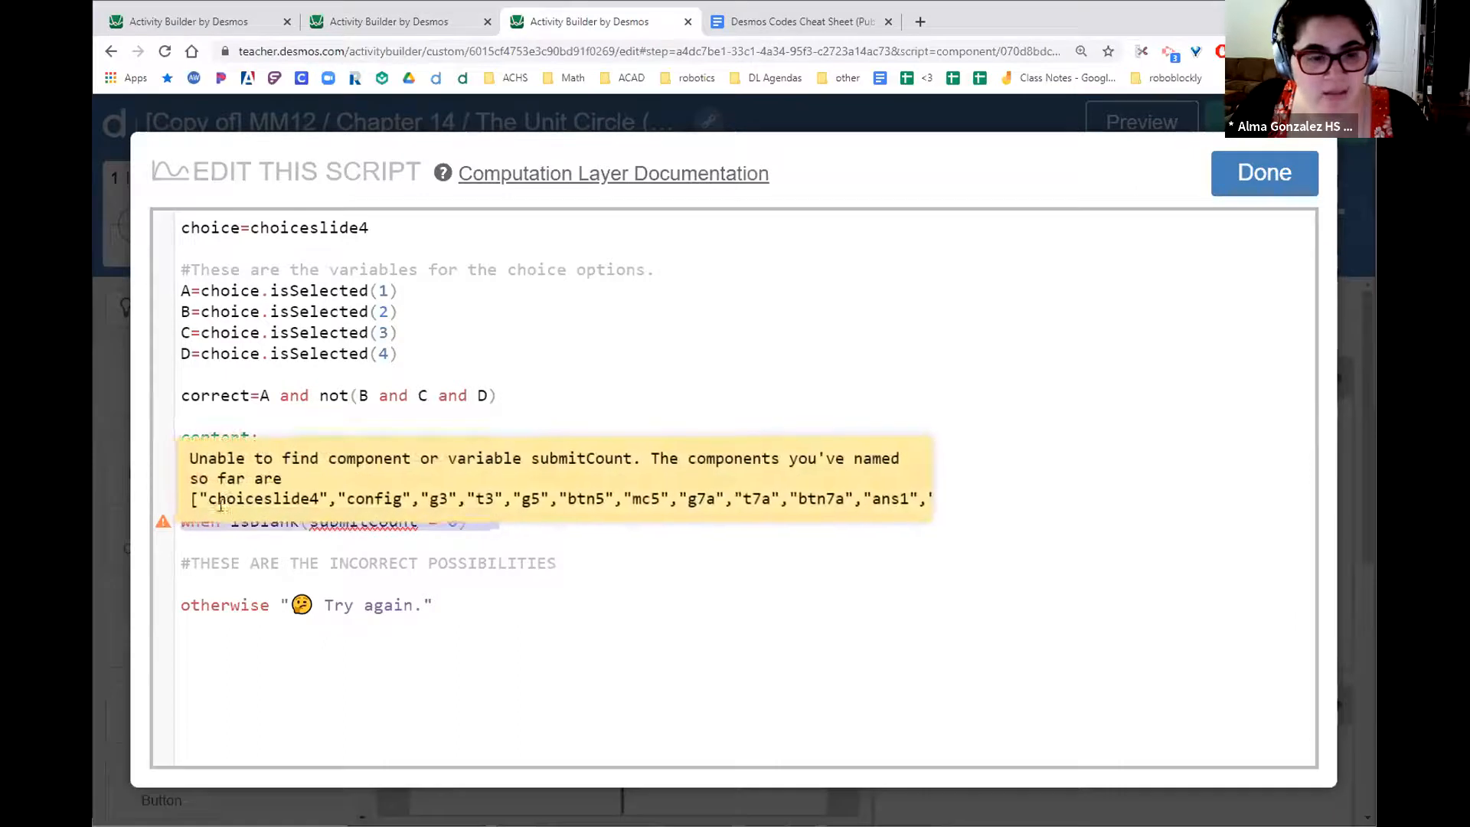
pyautogui.press('BackSpace')
pyautogui.hotkey('ctrl', 'z')
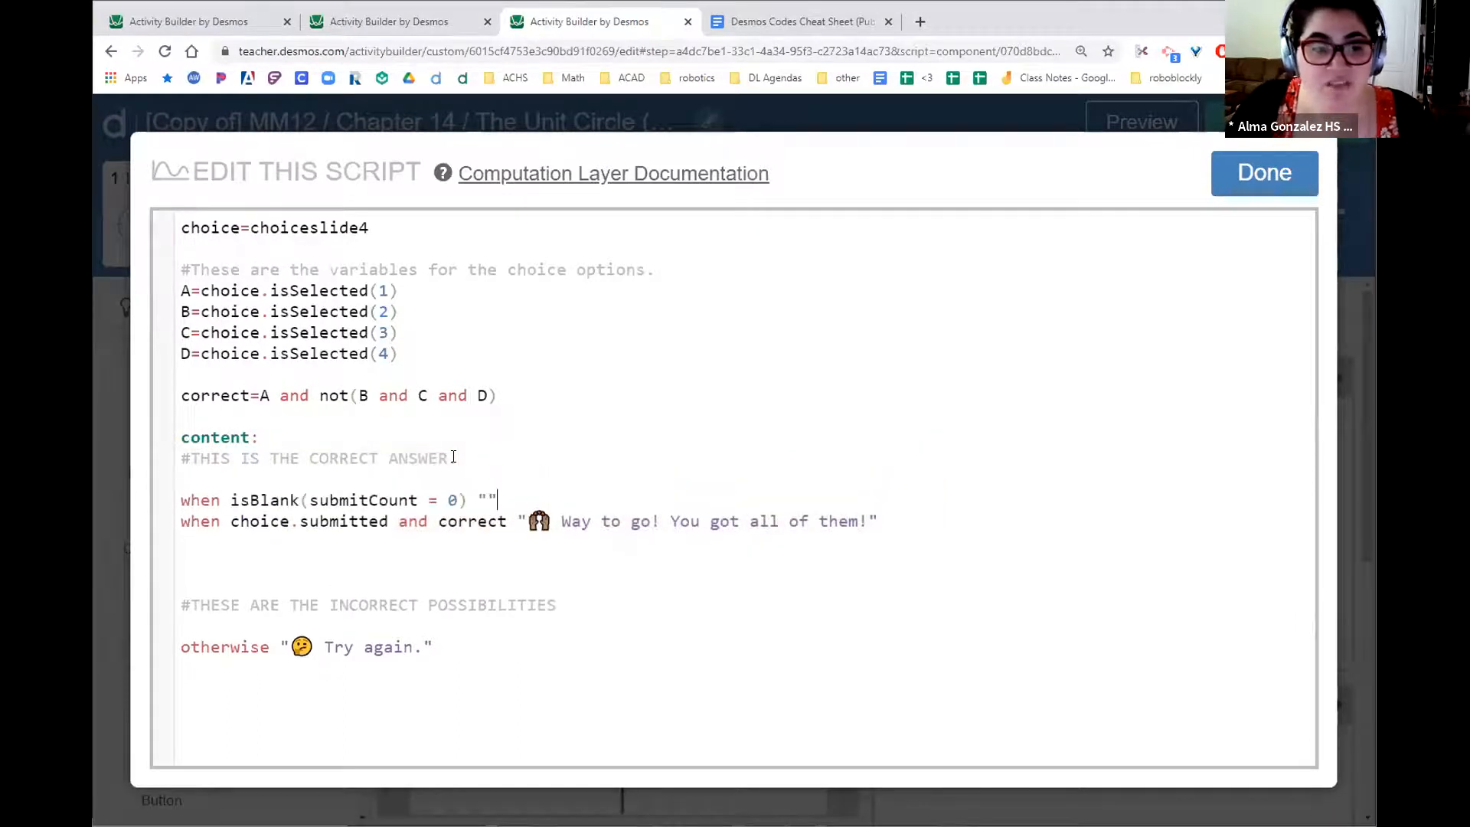
# - Remove the blank line above the isBlank line, insert one below it, and delete an extra blank line above the incorrect-possibilities comment
pyautogui.click(438, 476)
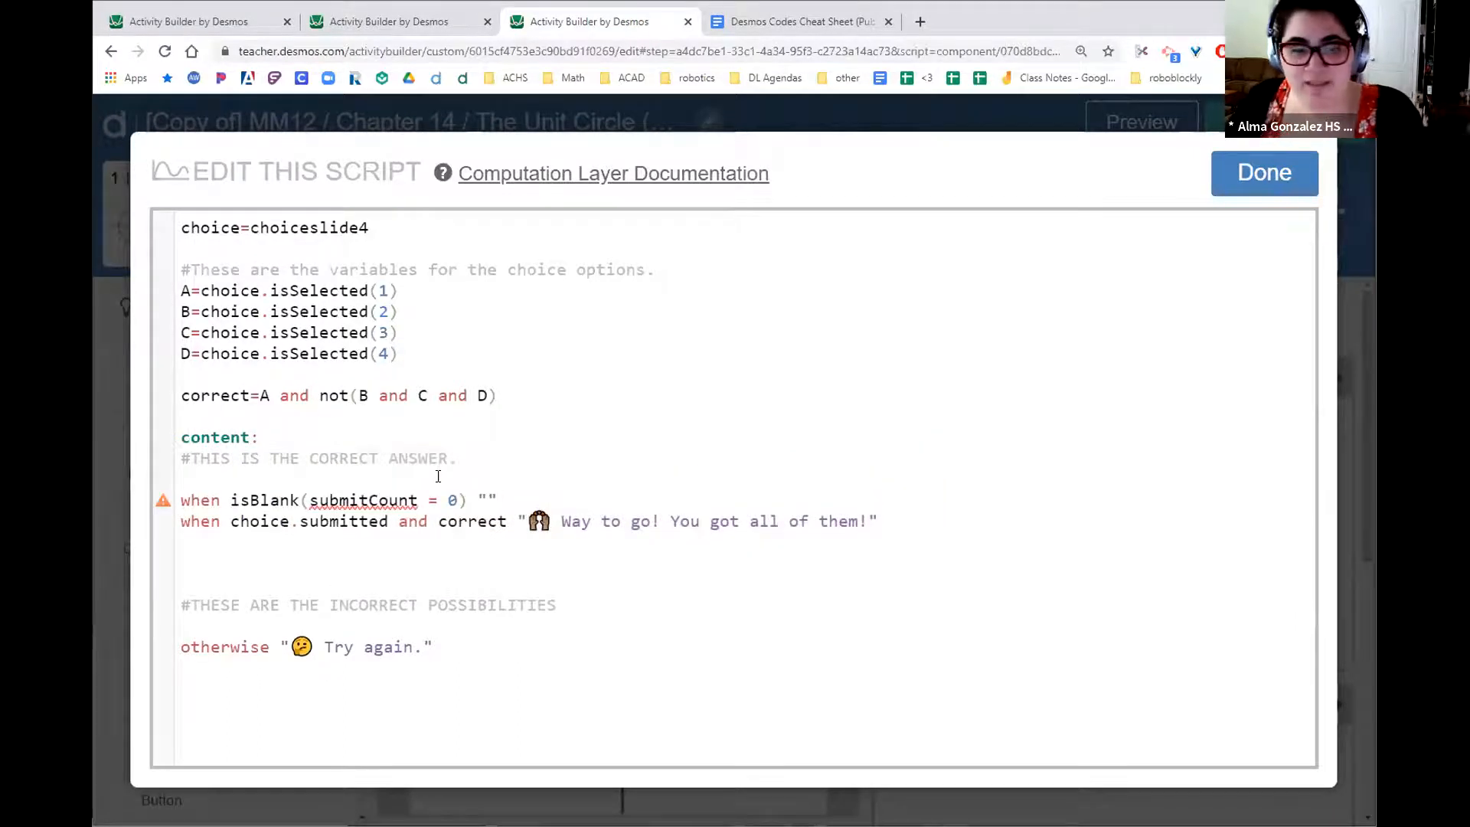
pyautogui.press('Delete')
pyautogui.click(539, 477)
pyautogui.press('Return')
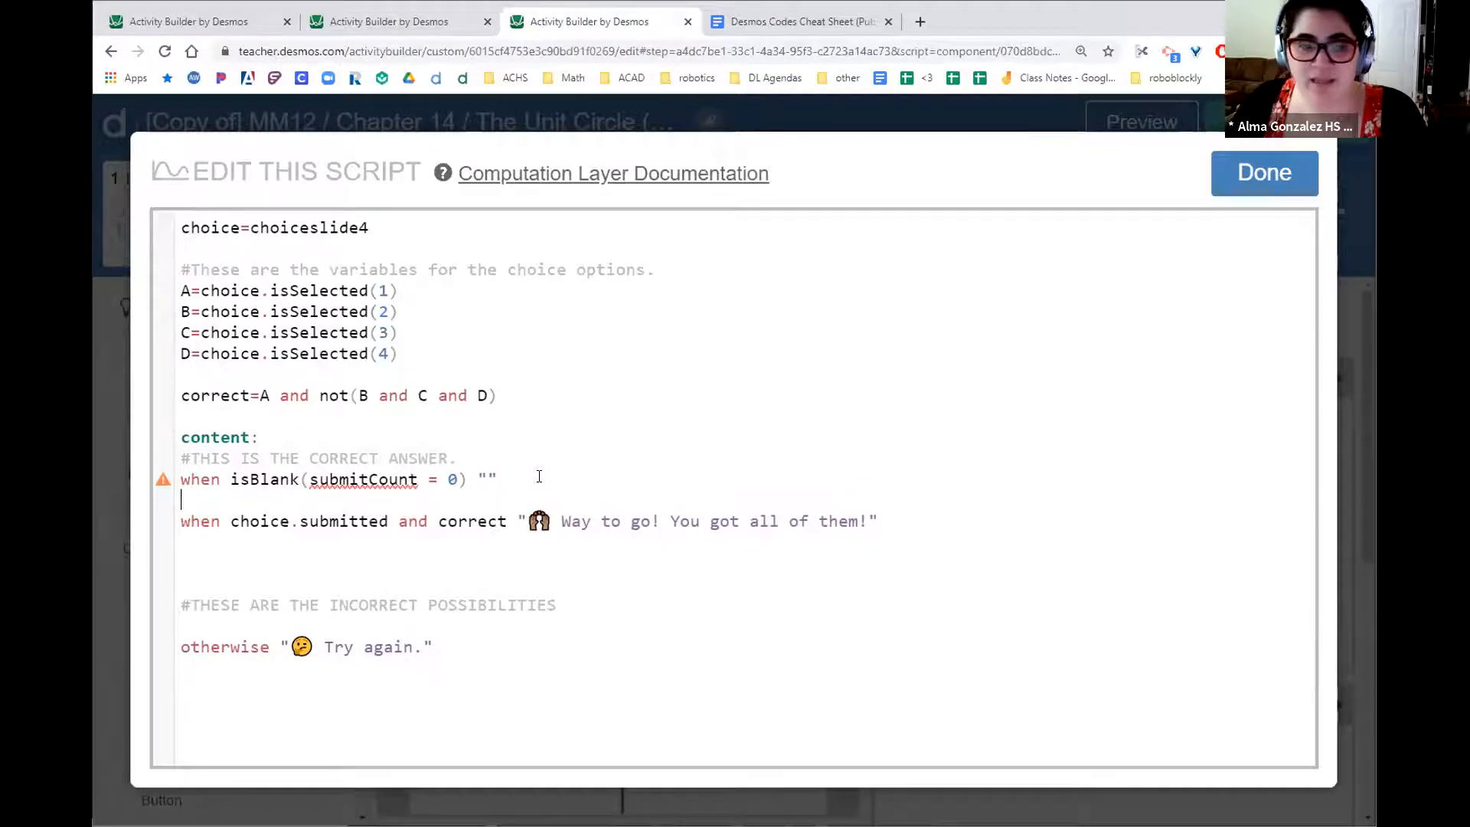
pyautogui.click(413, 558)
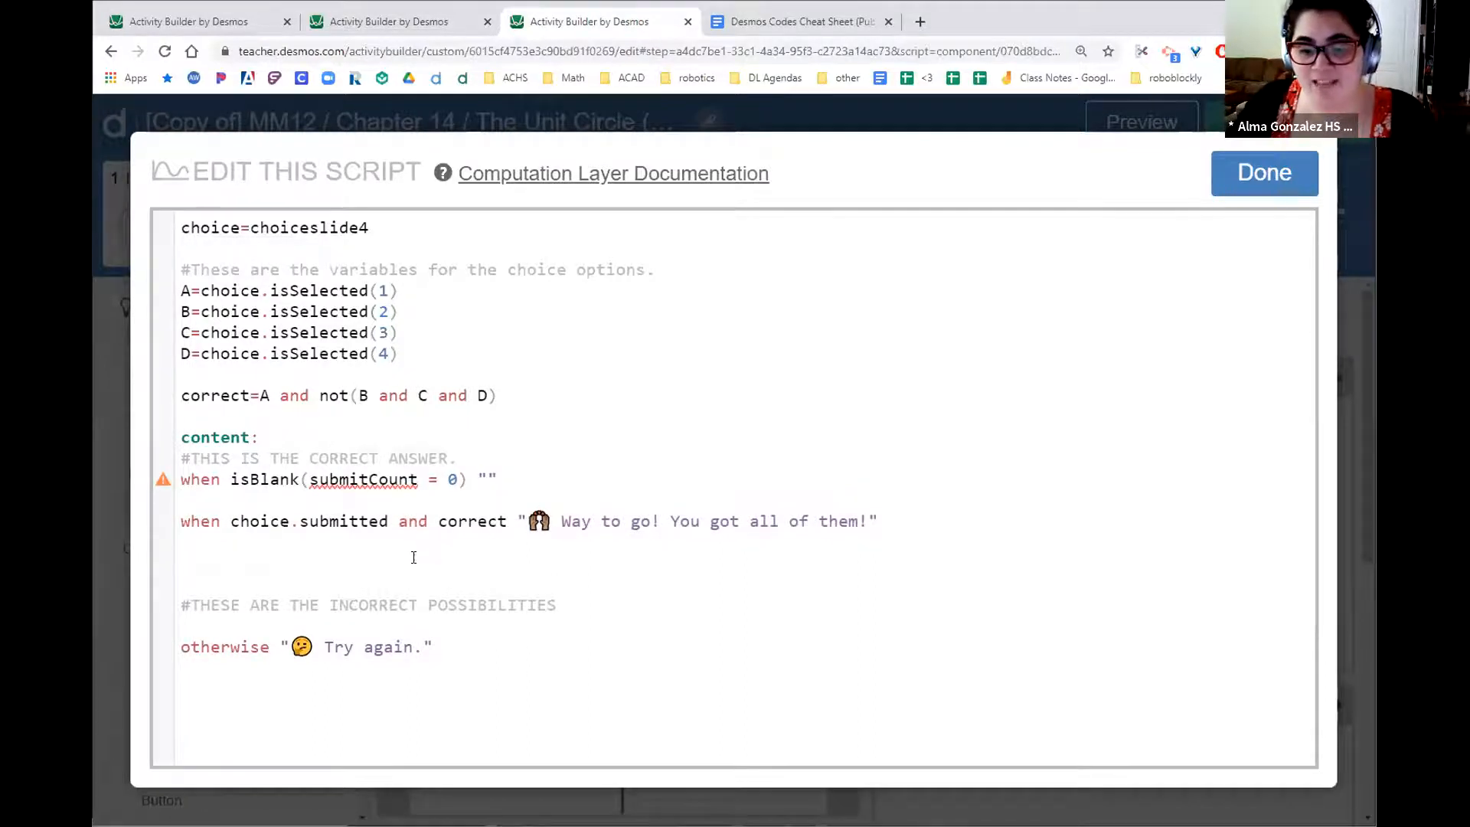
pyautogui.press('Delete')
# - Check the submitCount warning and change the isBlank line's output text to a single space, " "
pyautogui.click(488, 476)
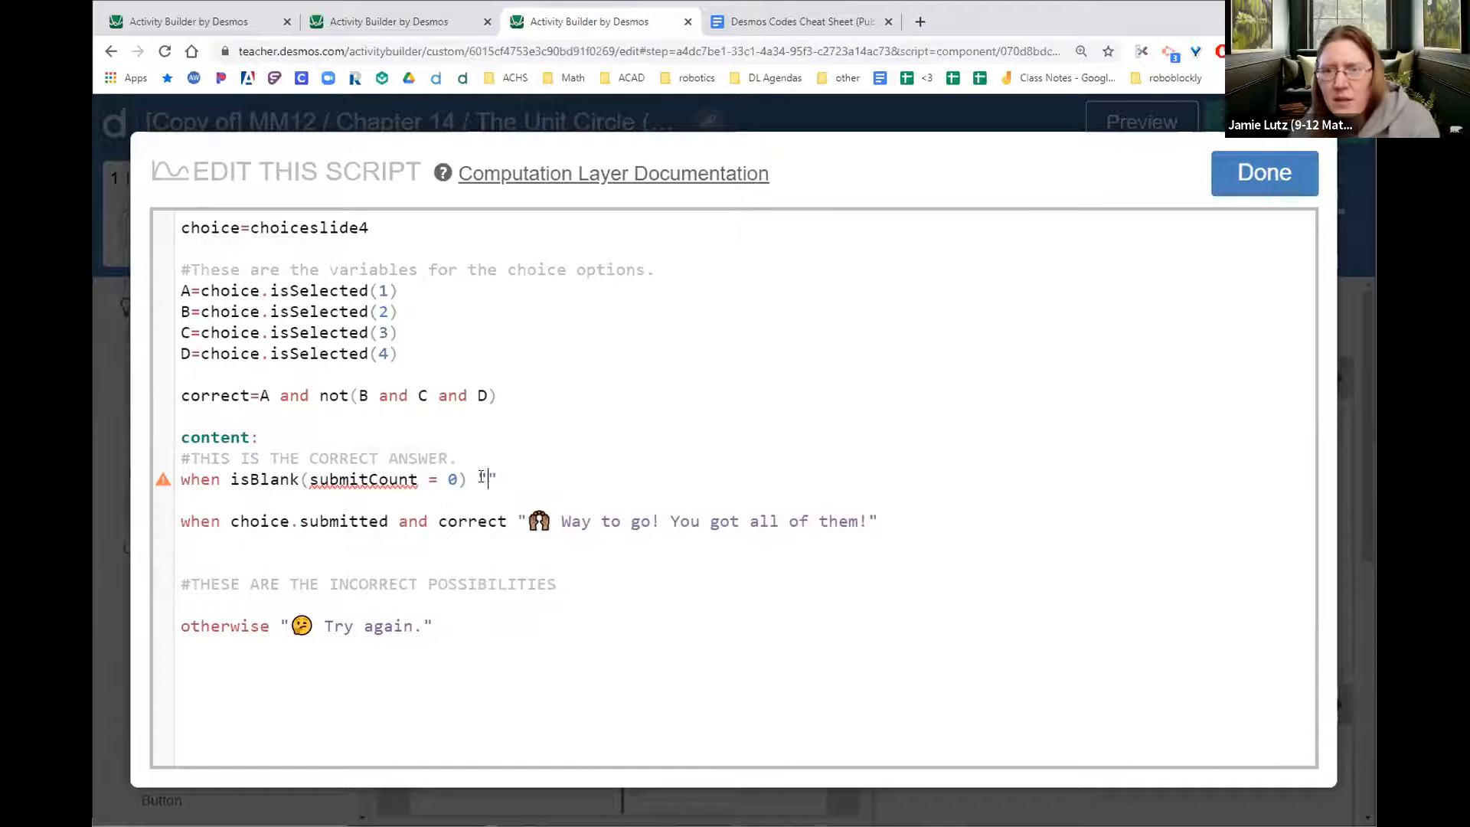
pyautogui.moveTo(457, 474); pyautogui.dragTo(313, 477)
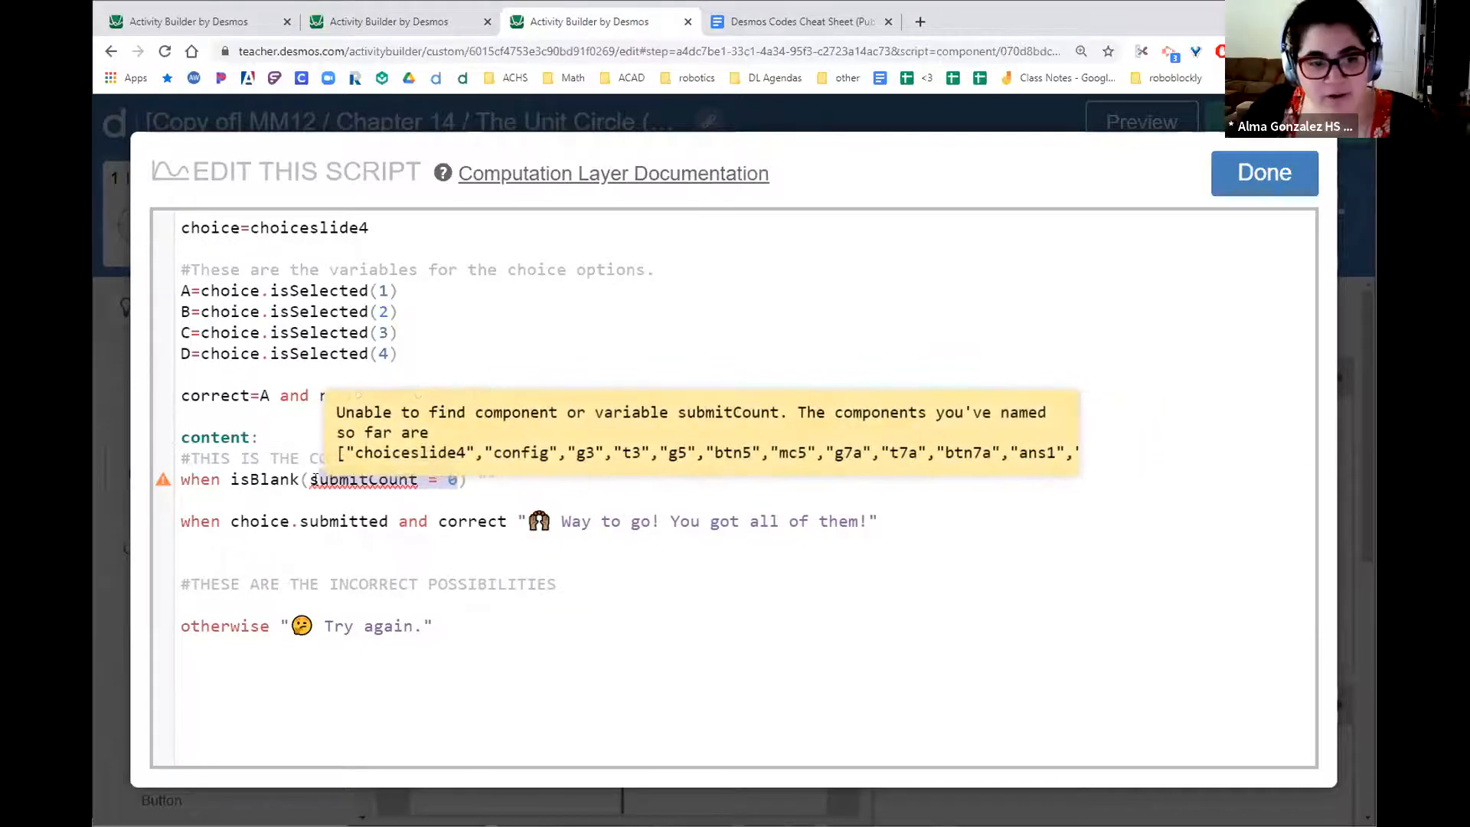
pyautogui.click(378, 477)
pyautogui.click(487, 479)
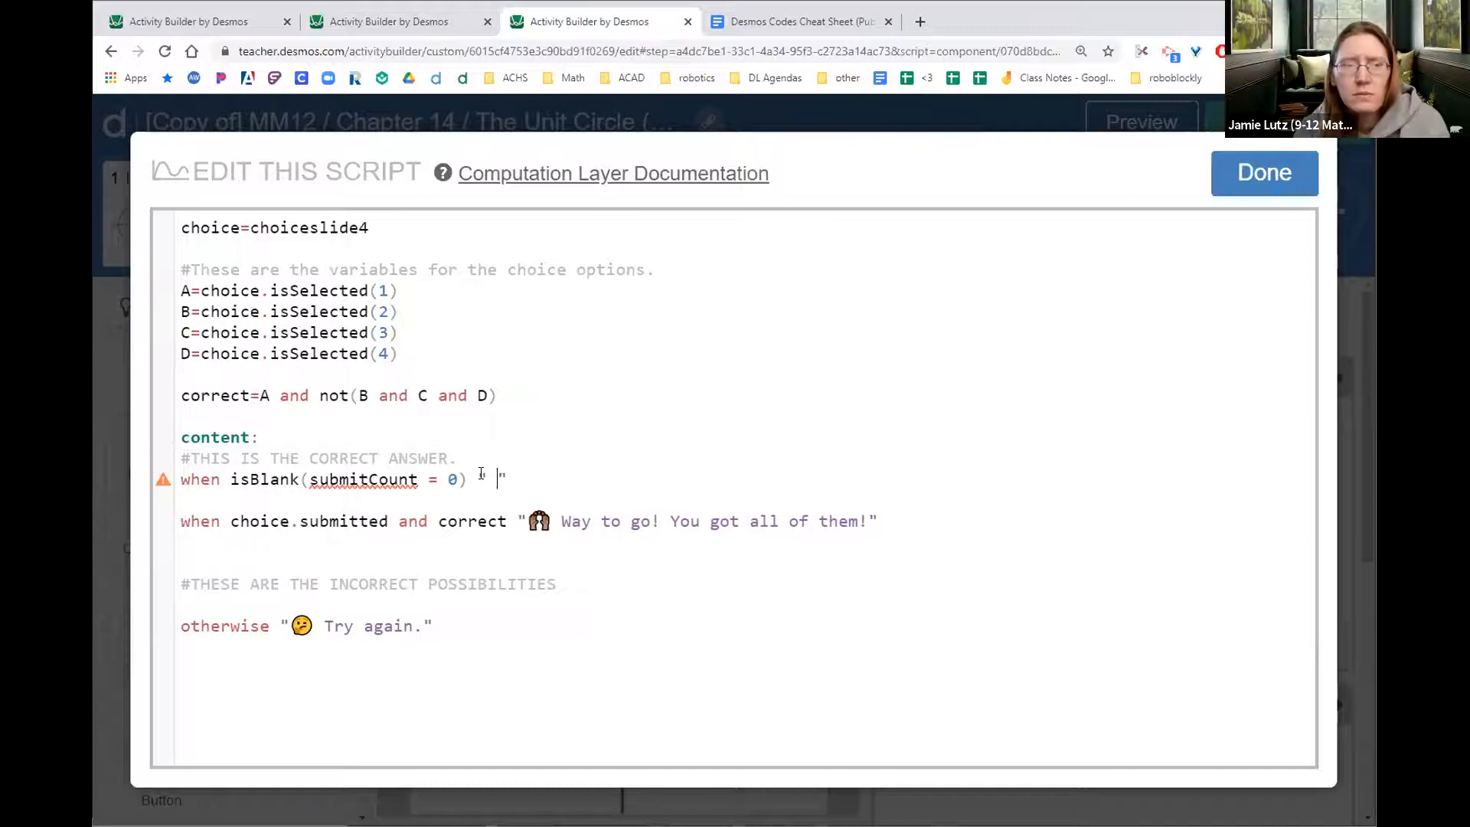
pyautogui.click(371, 479)
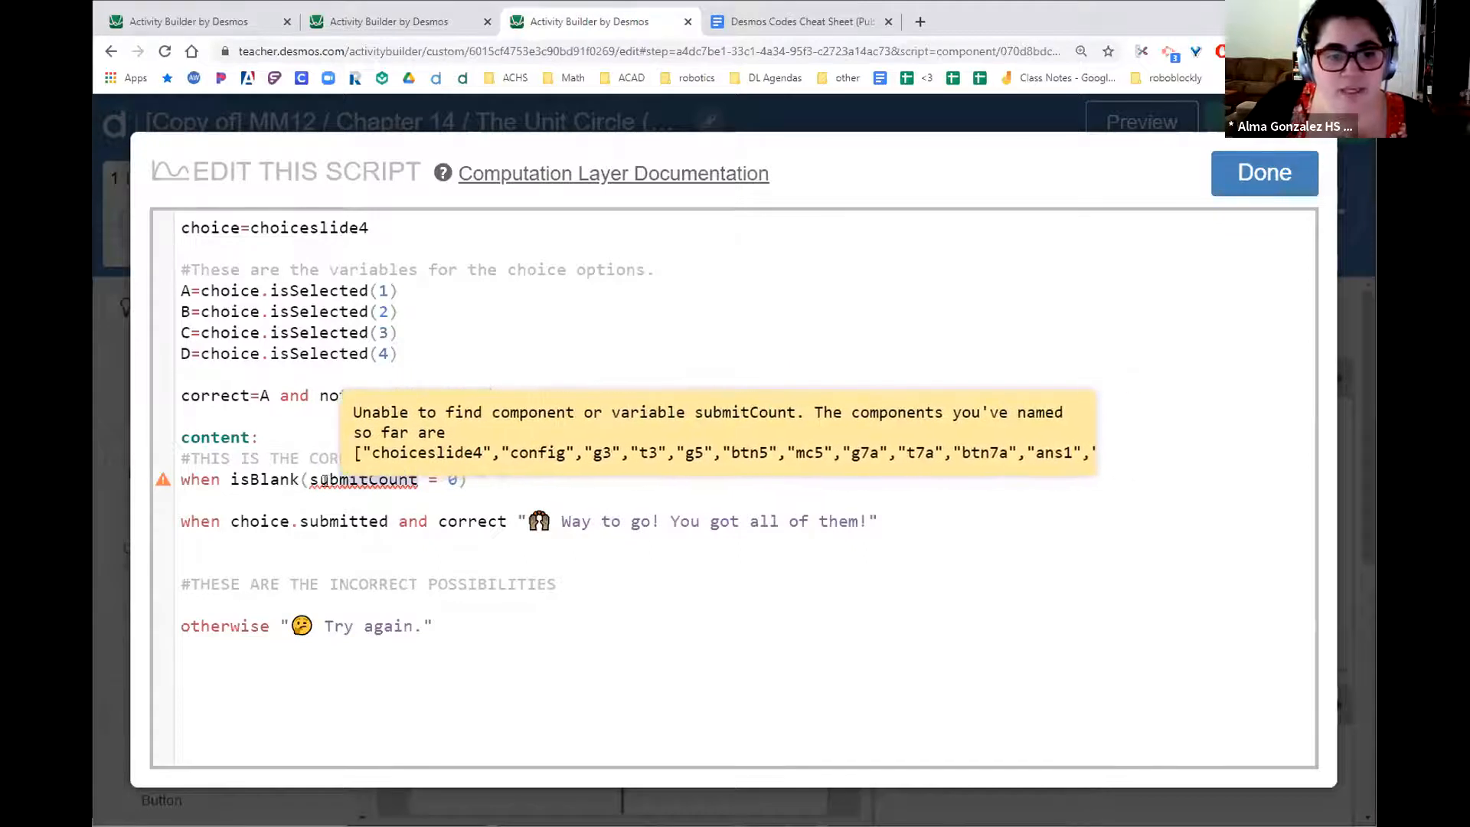
pyautogui.press('End')
pyautogui.write('" "')
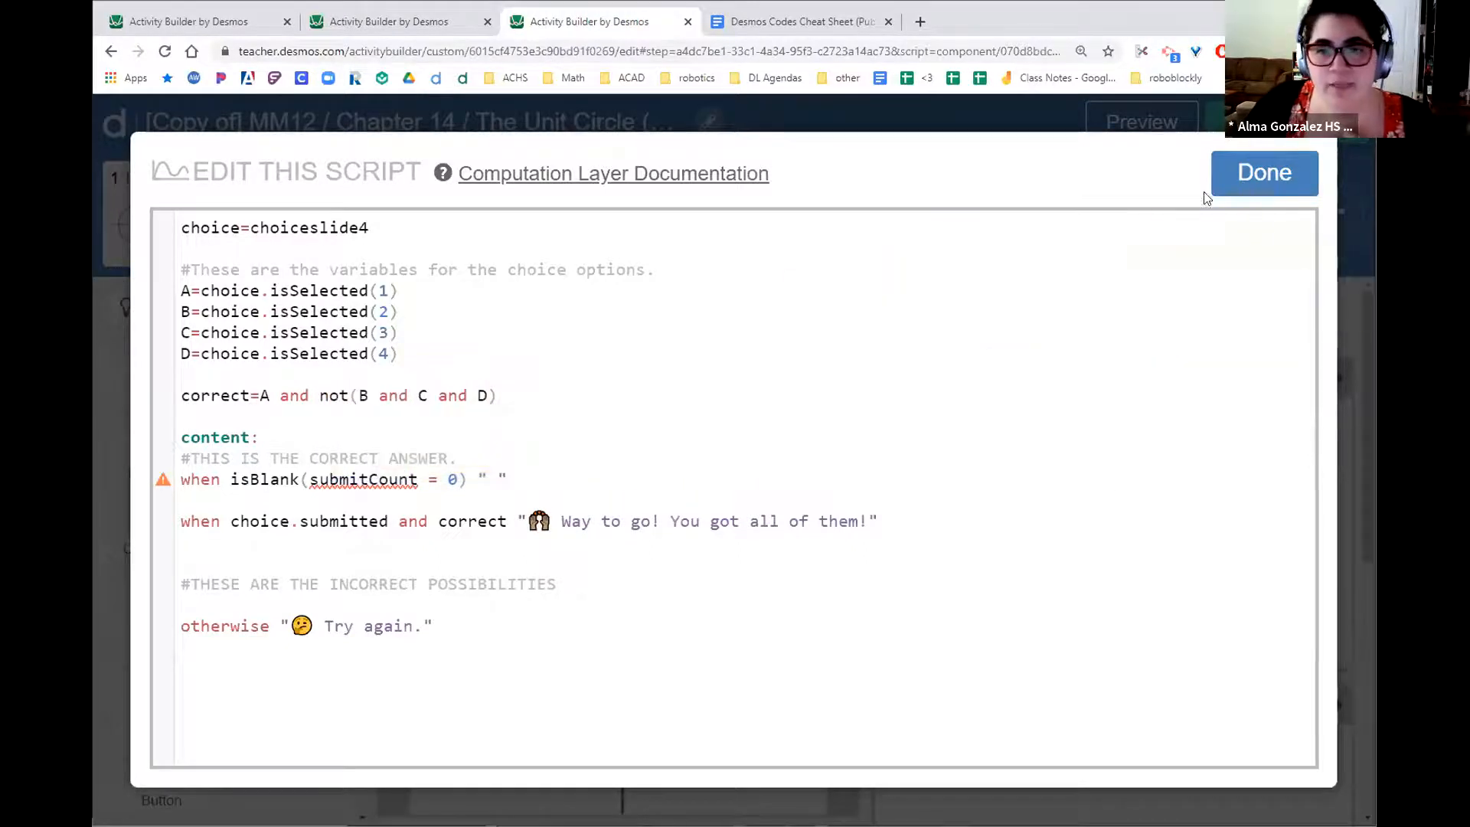
# - Prefix isBlank with "choice." in the submitCount condition and check the warning on that line
pyautogui.click(231, 480)
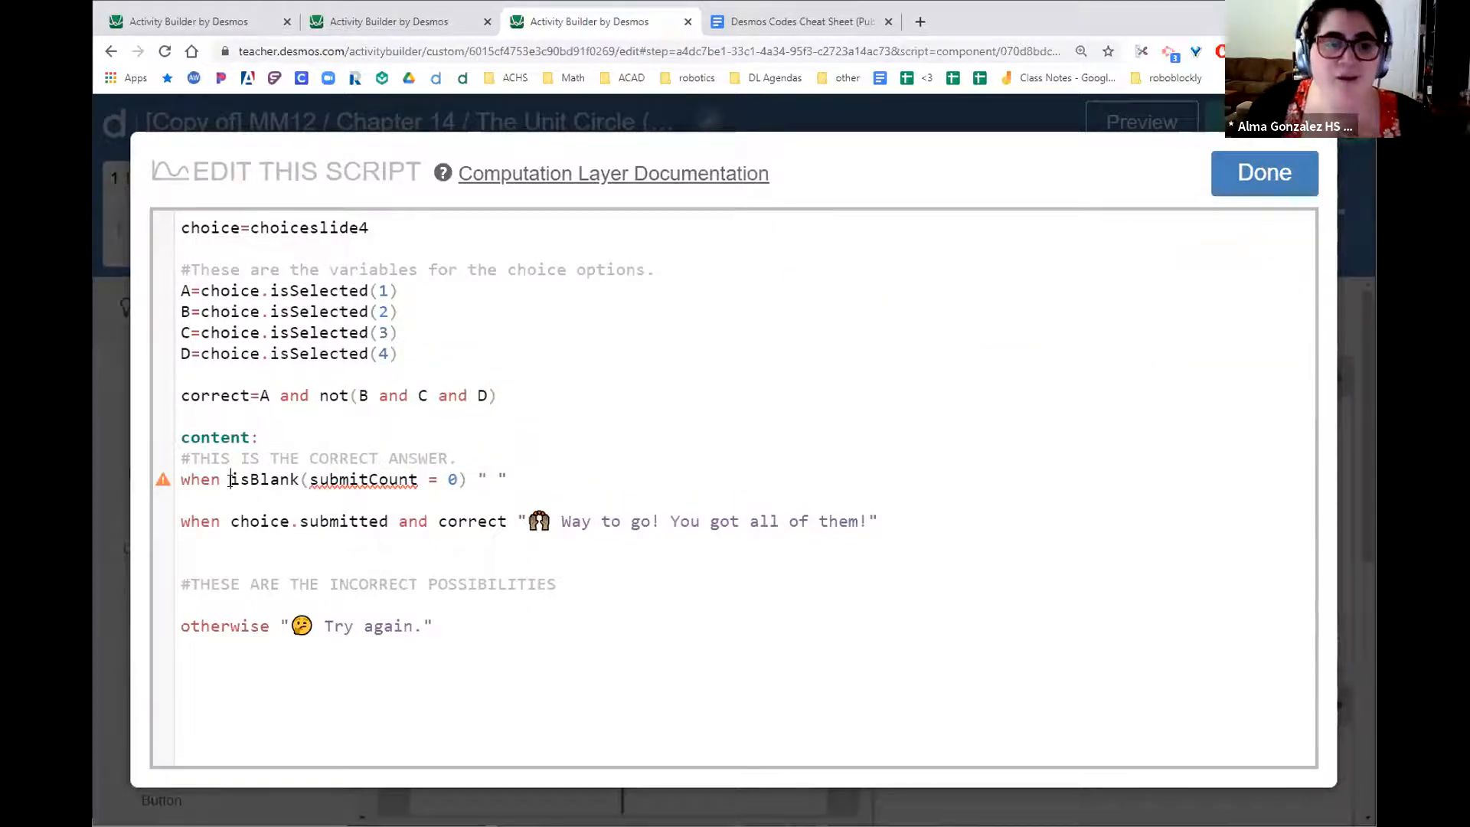
pyautogui.write('choice.')
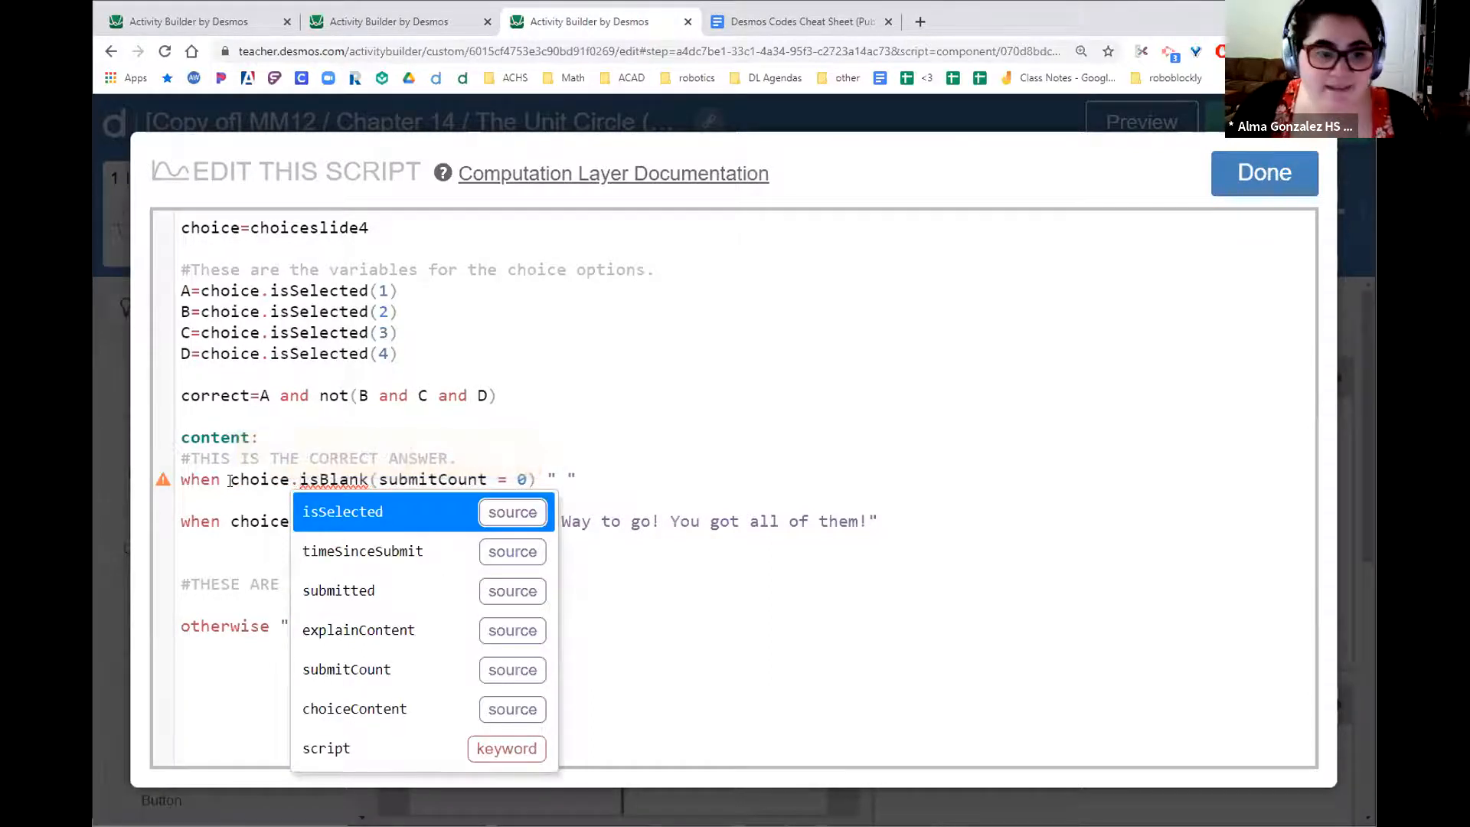
pyautogui.click(315, 500)
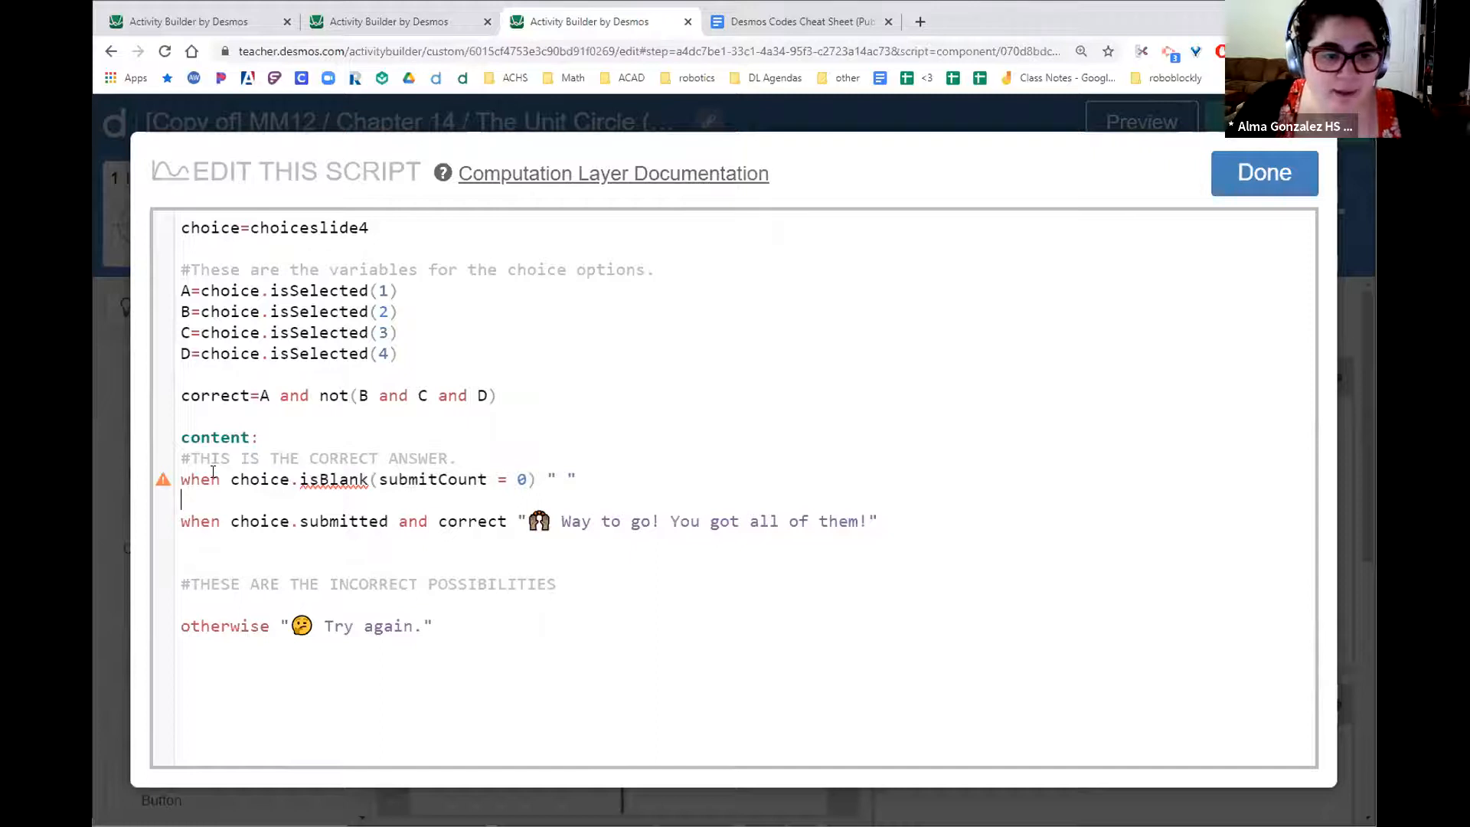
pyautogui.moveTo(162, 483)
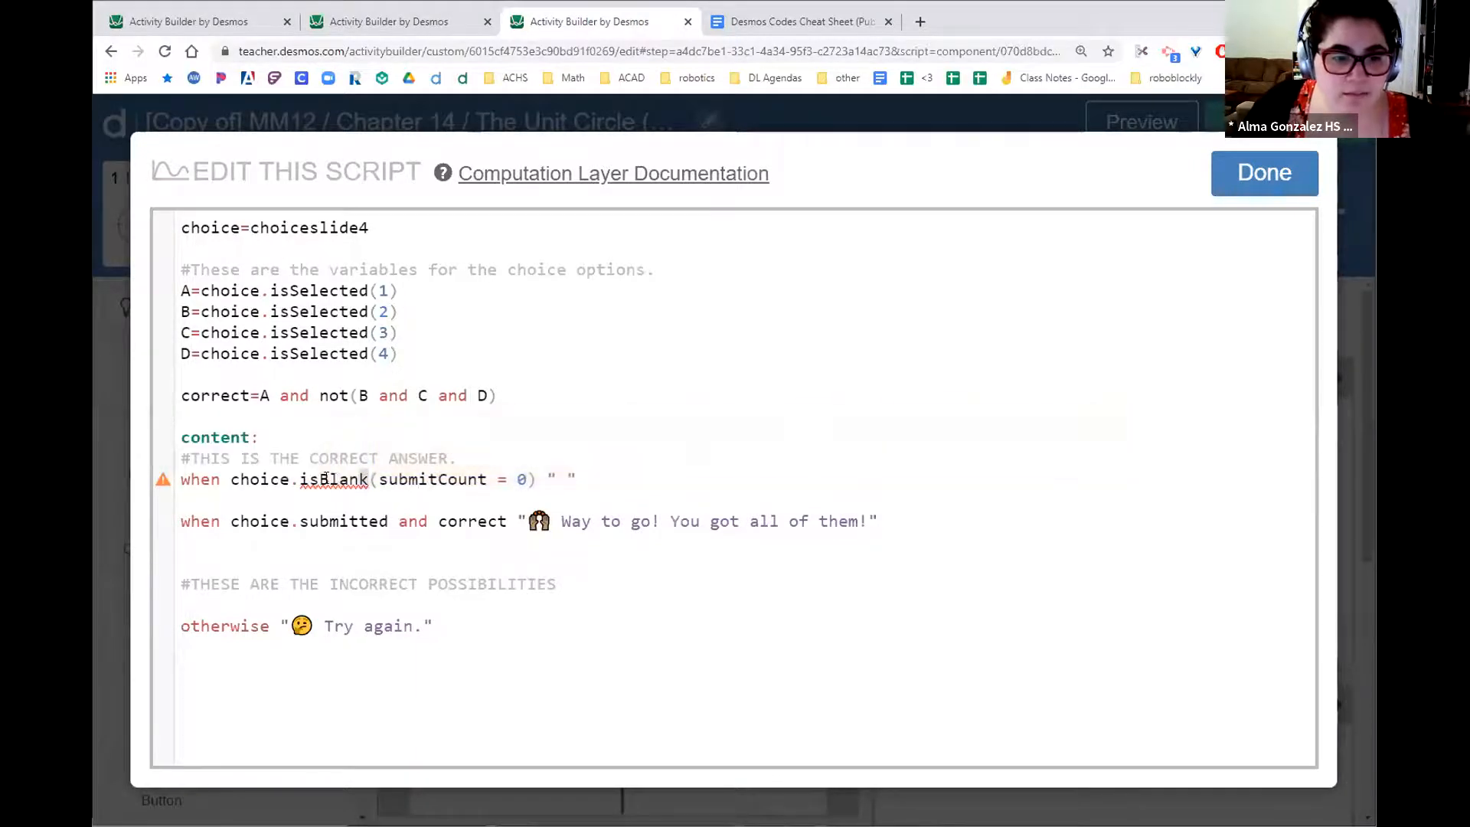
# - Replace isBlank(submitCount = 0) after "choice." with submitCount=0 so the line reads when choice.submitCount=0 " "
pyautogui.press('BackSpace')
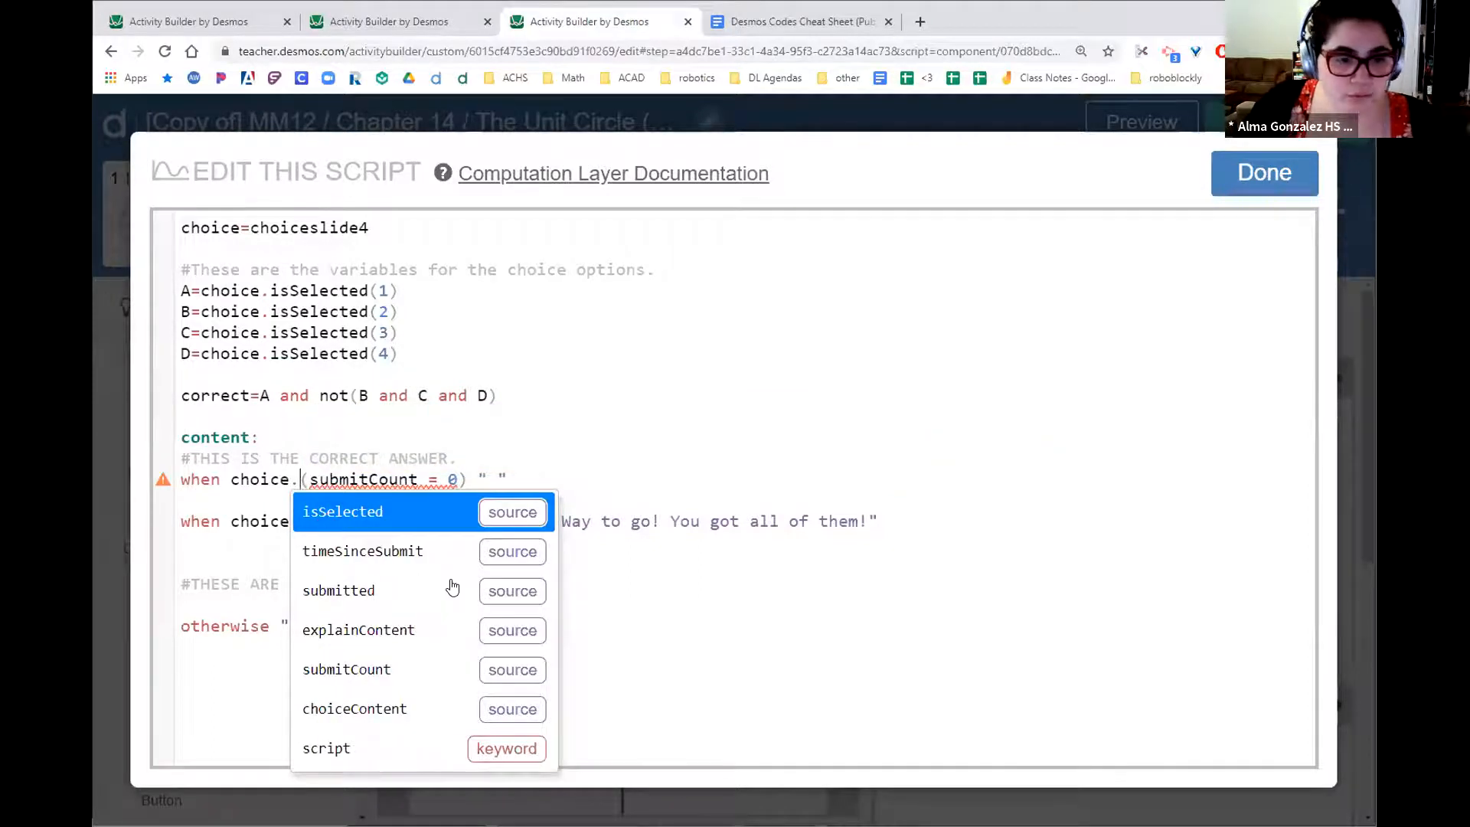
pyautogui.click(376, 670)
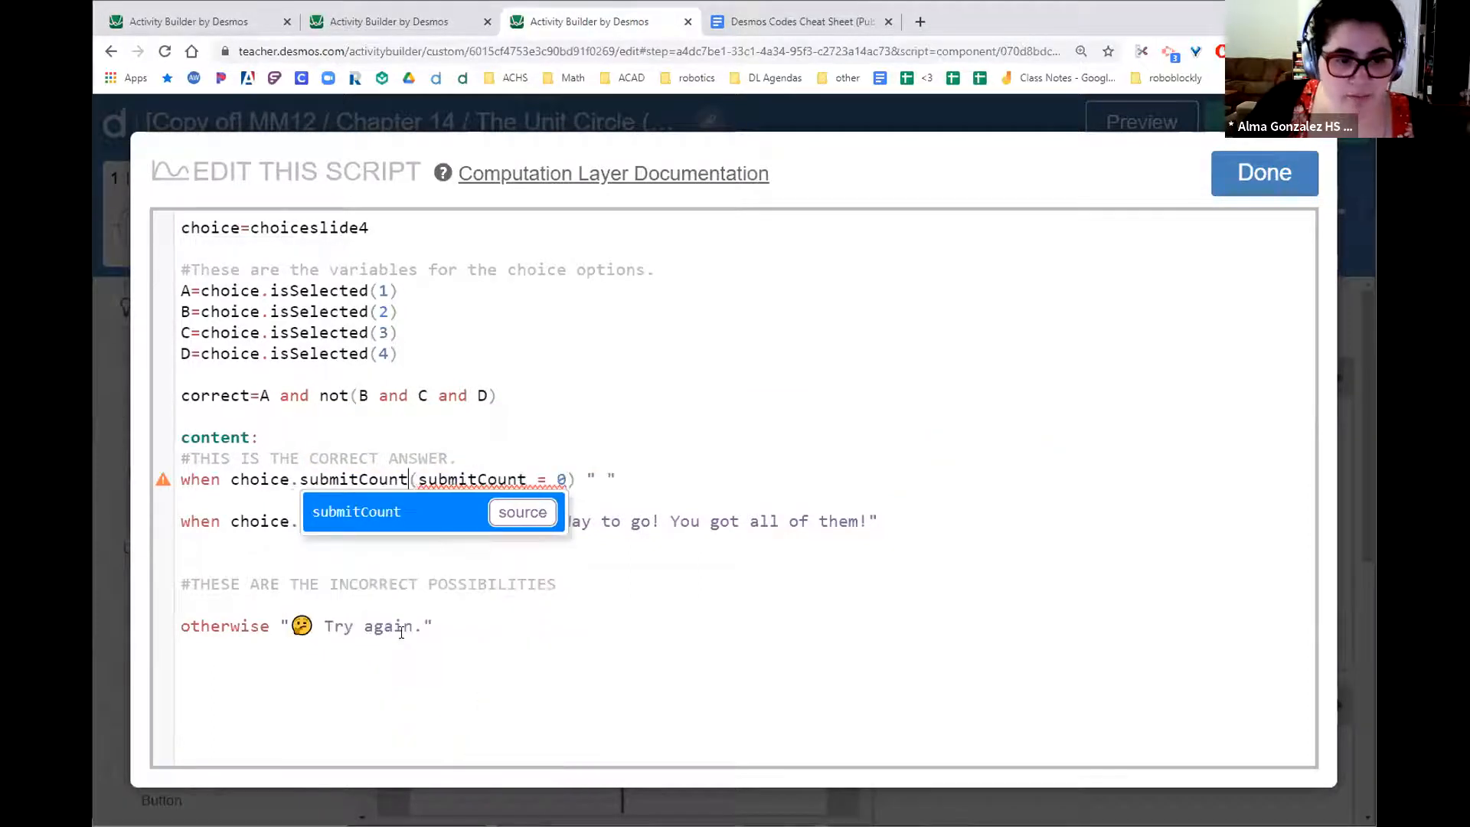
pyautogui.write('=0')
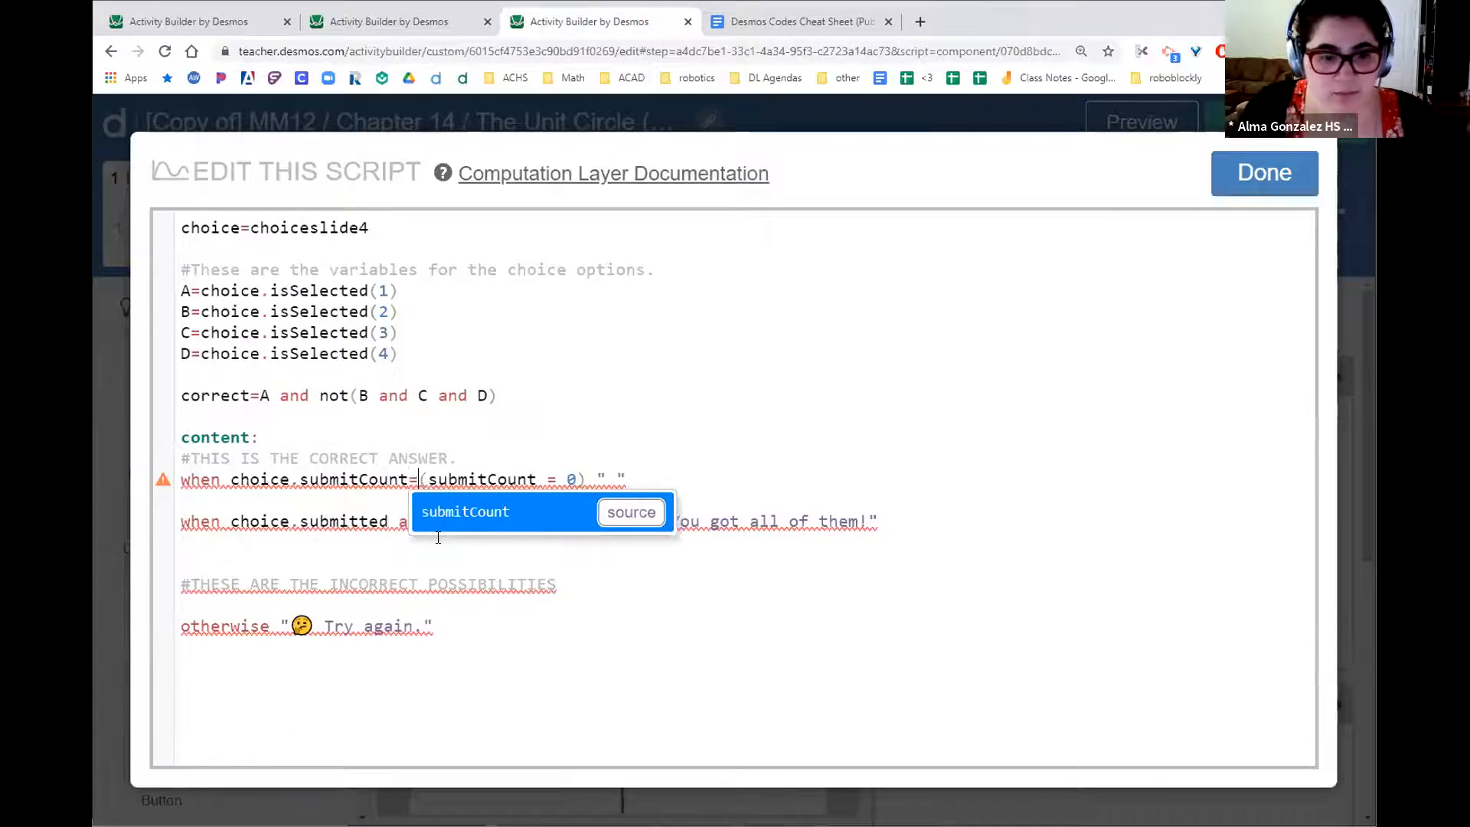
pyautogui.press('Delete')
pyautogui.press('Delete')
pyautogui.press('Delete')
pyautogui.press('Delete')
pyautogui.press('Delete')
pyautogui.press('Delete')
pyautogui.press('Delete')
pyautogui.press('Delete')
pyautogui.press('Delete')
pyautogui.press('Delete')
pyautogui.press('Delete')
pyautogui.press('Delete')
pyautogui.press('Delete')
pyautogui.press('Delete')
pyautogui.press('Delete')
pyautogui.press('Delete')
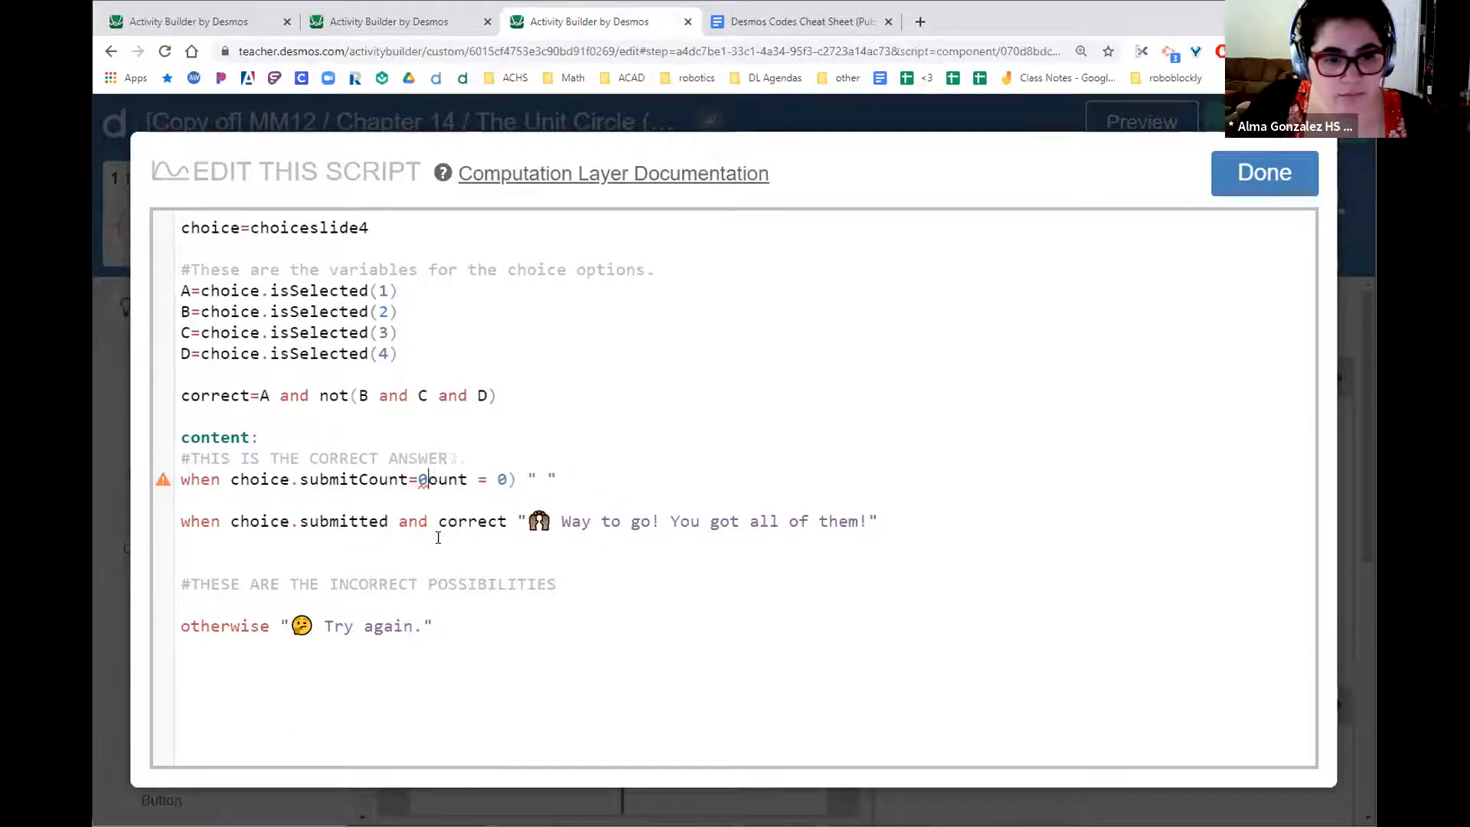
pyautogui.press('Delete')
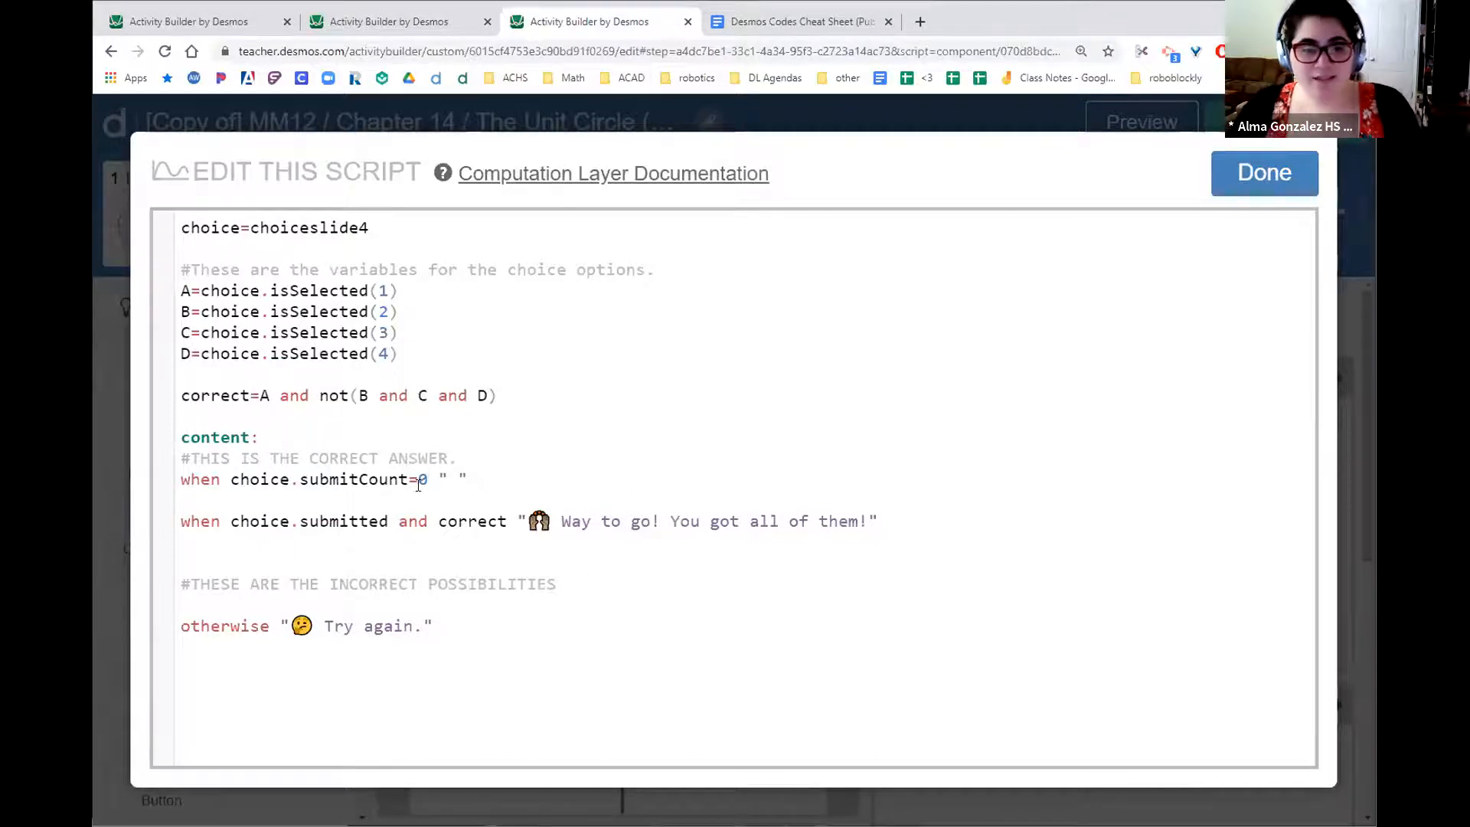
# - Copy the when choice.submitCount=0 " " line and find the Multiple Choice / Select All code in the Desmos Codes Cheat Sheet document
pyautogui.moveTo(468, 480); pyautogui.dragTo(175, 485)
pyautogui.hotkey('ctrl', 'c')
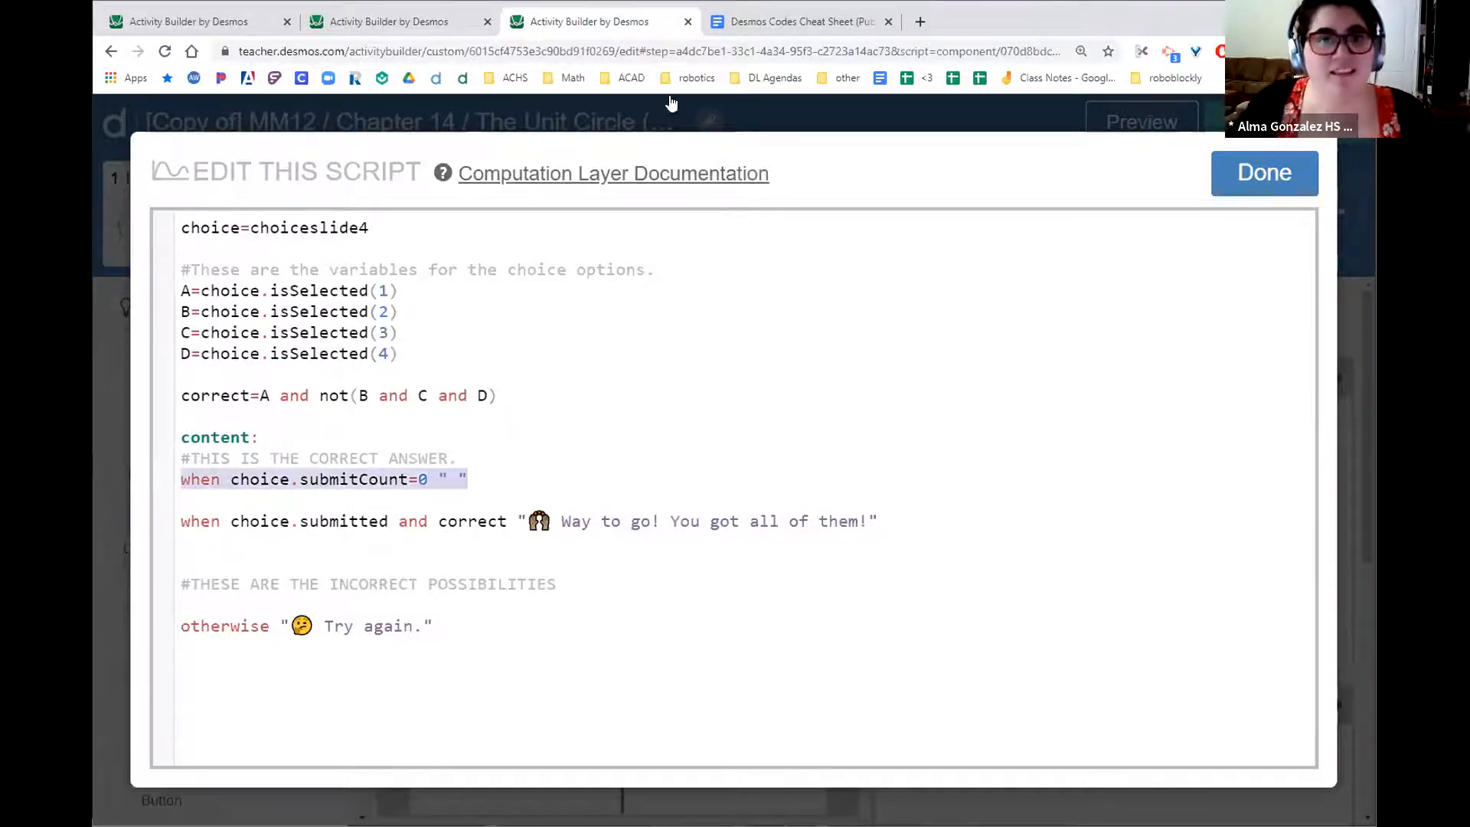
pyautogui.click(758, 23)
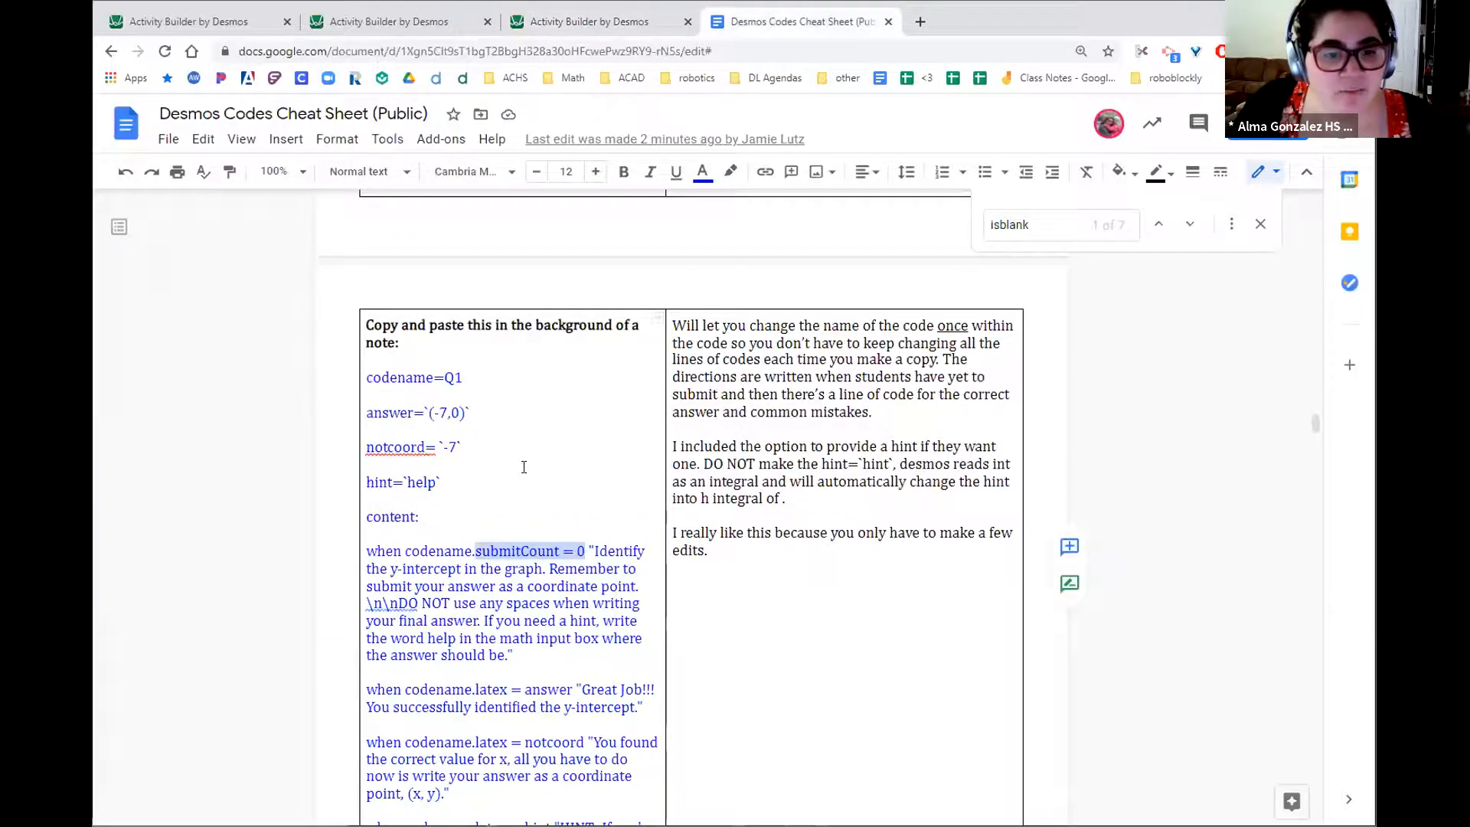
pyautogui.scroll(9, 515, 484)
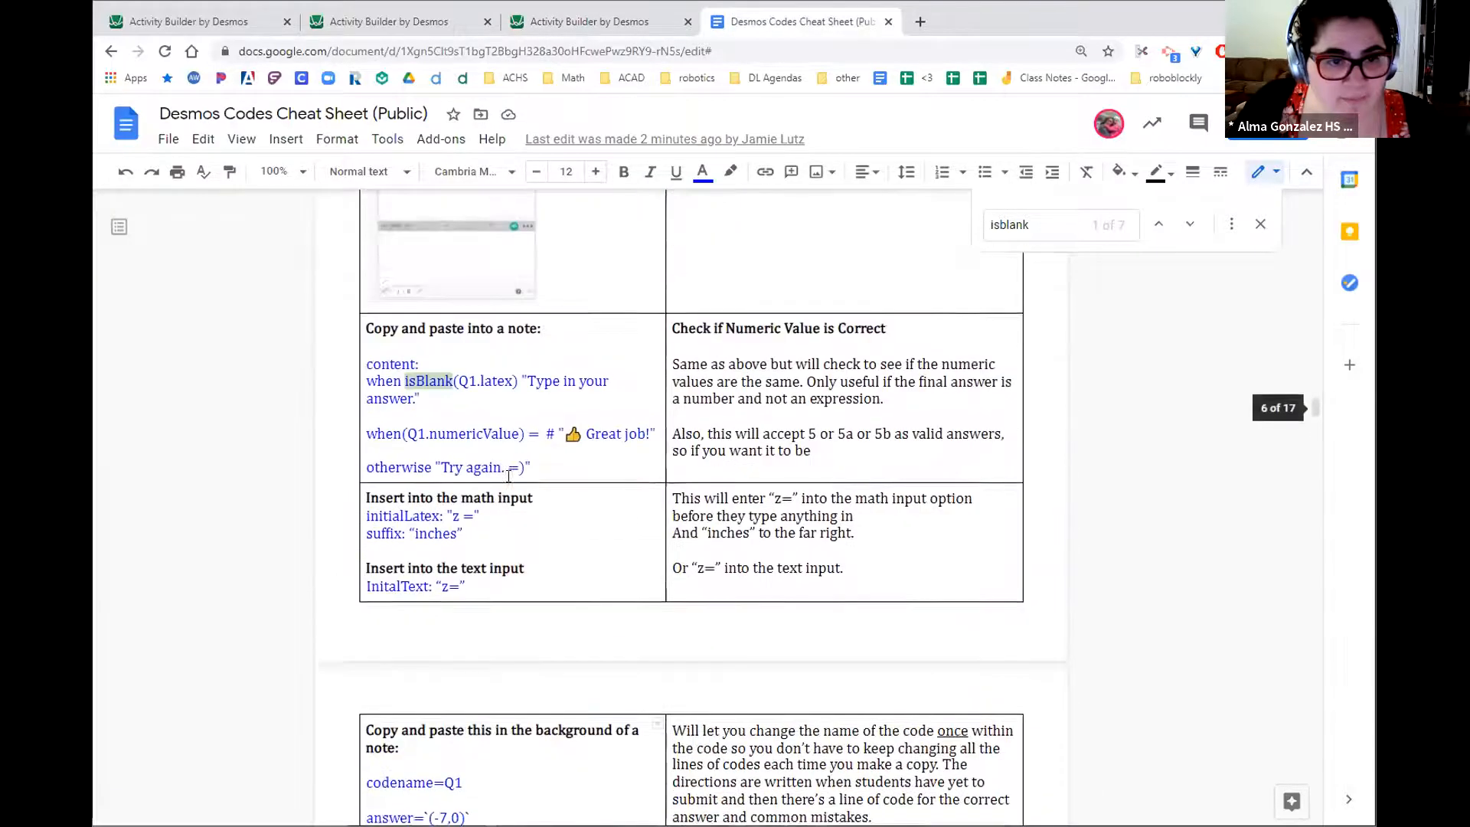
pyautogui.scroll(-15, 509, 476)
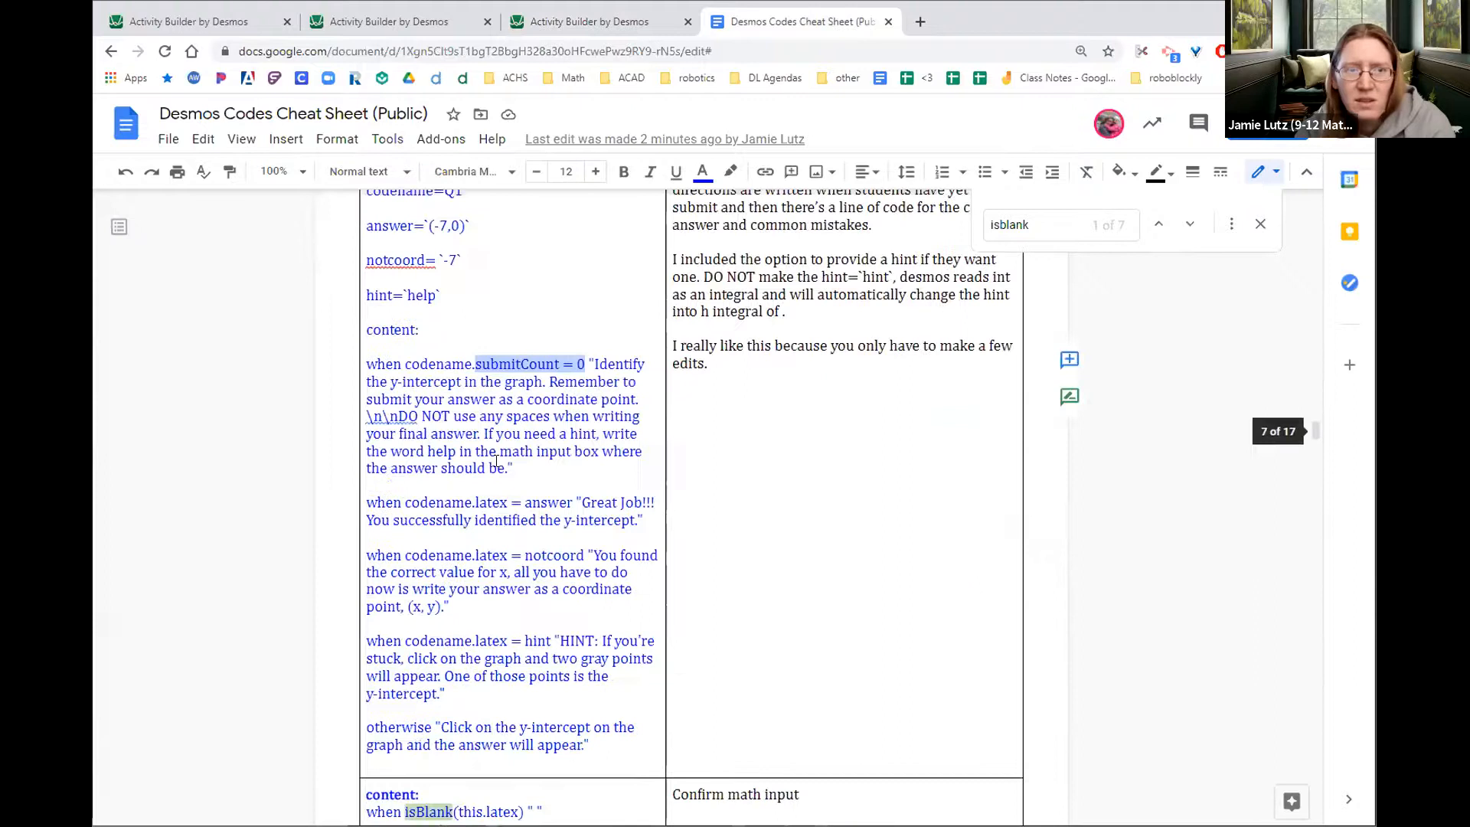
pyautogui.scroll(-20, 496, 460)
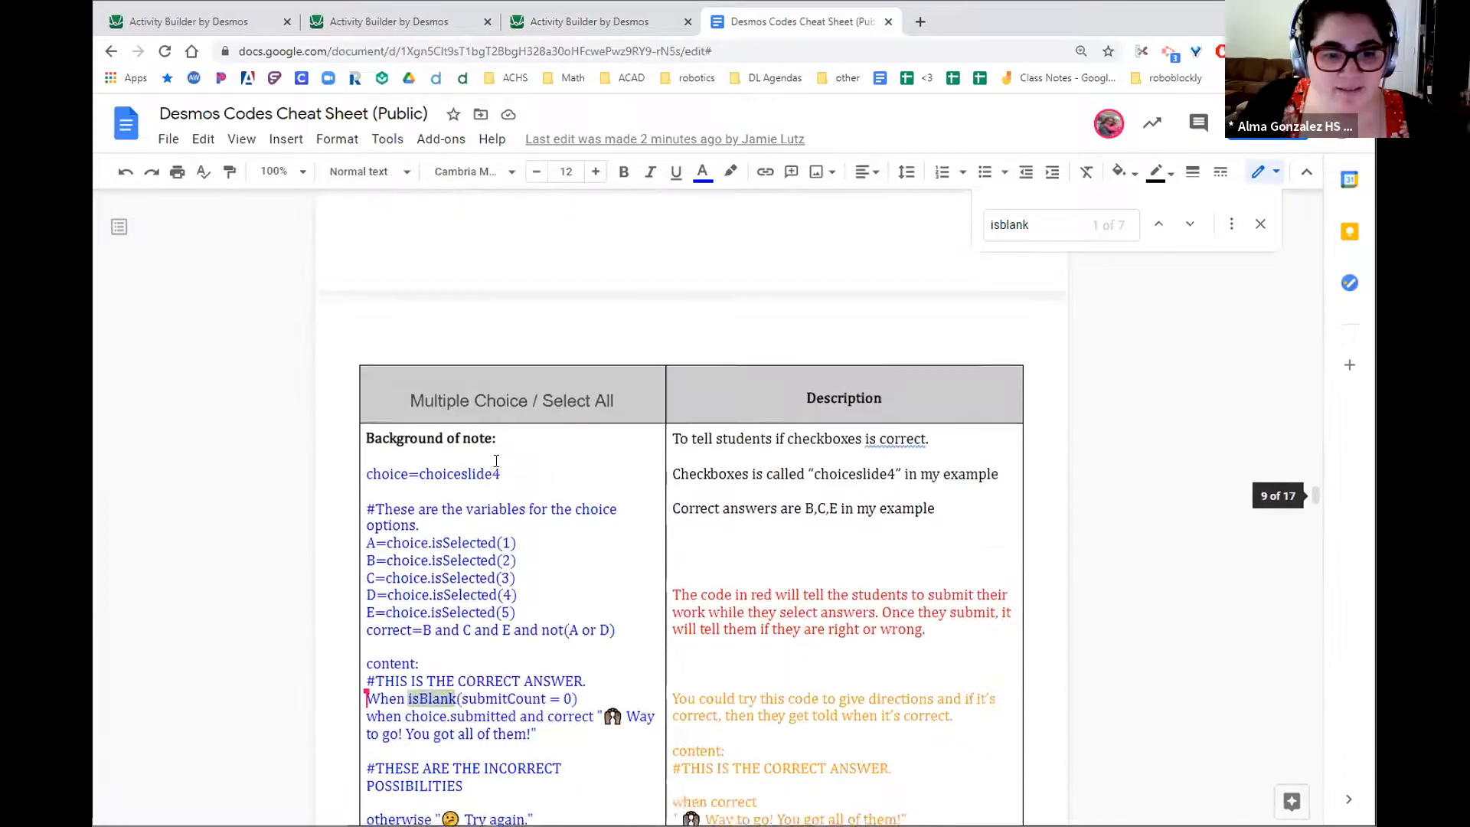
pyautogui.scroll(1, 422, 447)
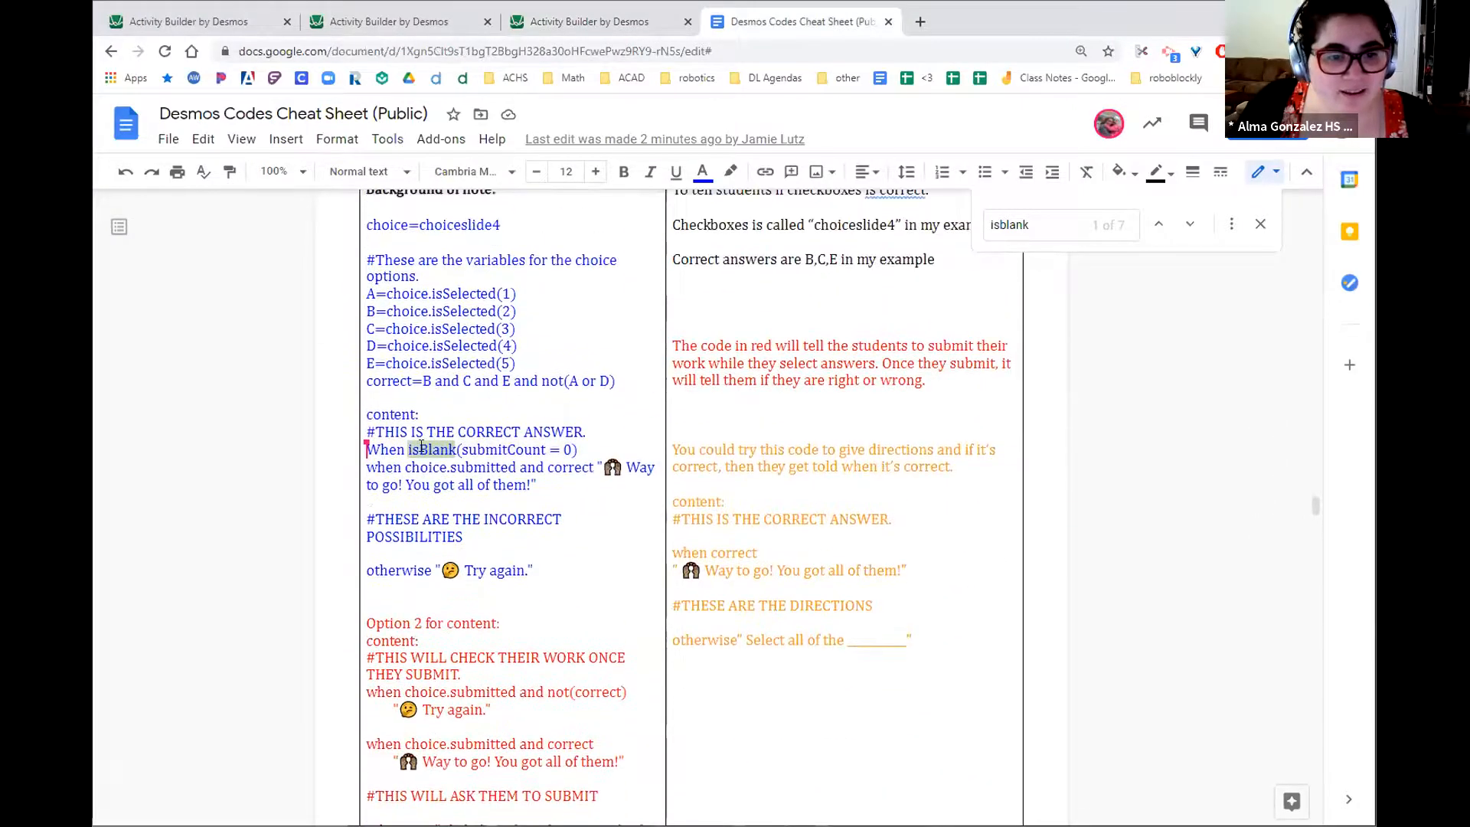
# - Replace the cheat sheet's When isBlank(submitCount = 0) line with the copied when choice.submitCount=0 " " line
pyautogui.click(400, 248)
pyautogui.doubleClick(434, 271)
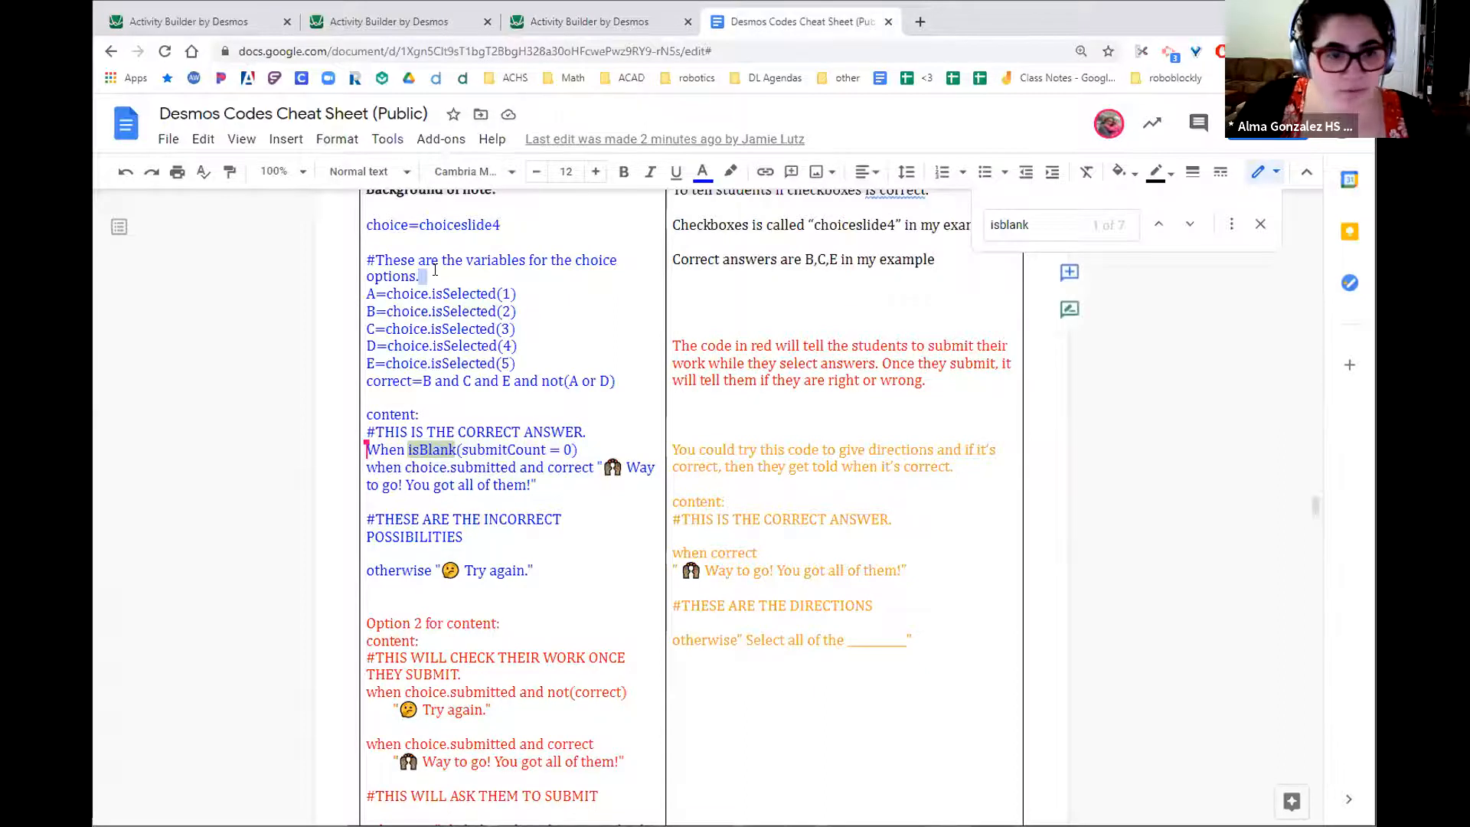
pyautogui.moveTo(578, 449); pyautogui.dragTo(365, 449)
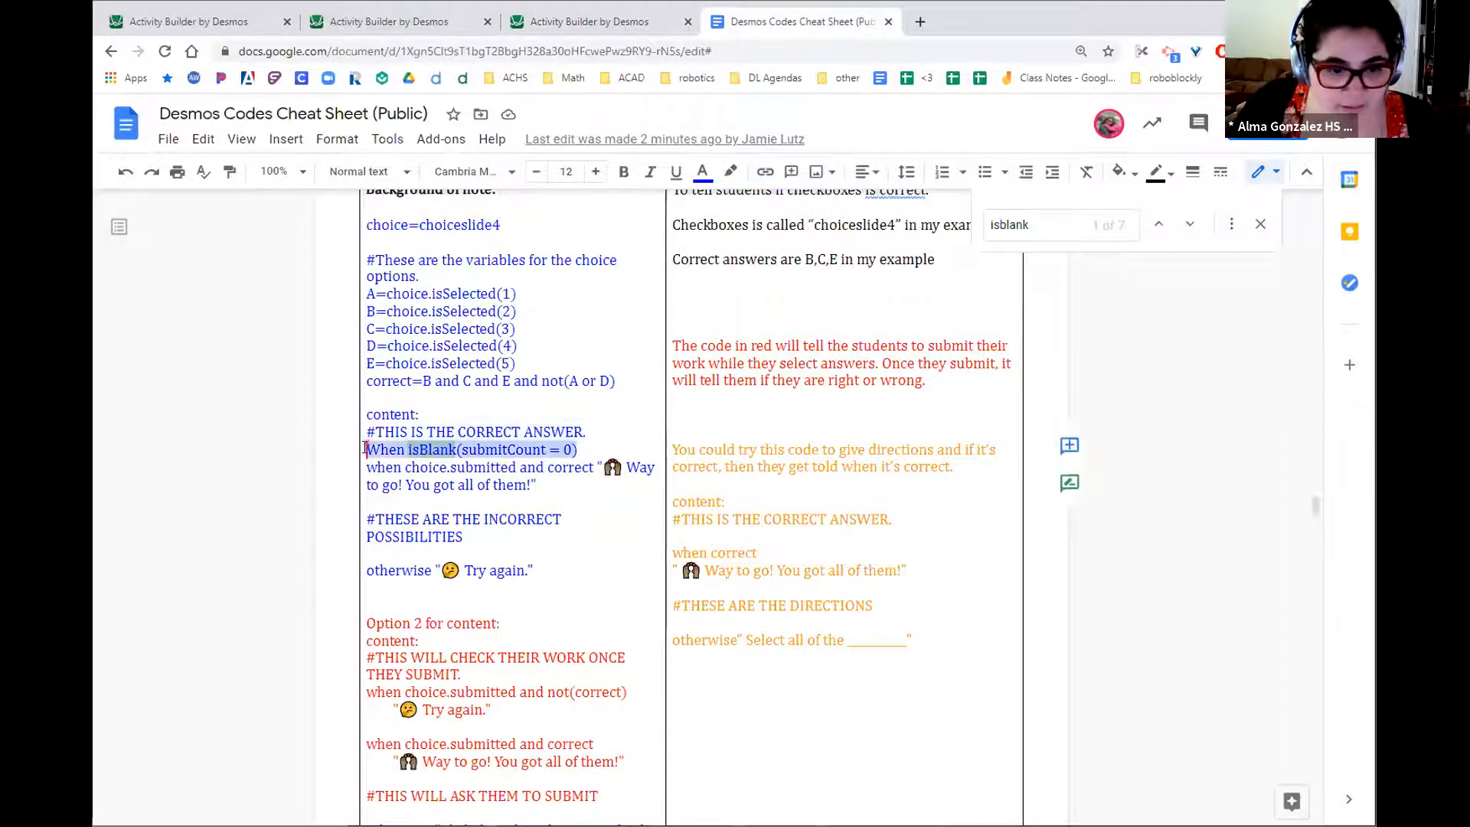
pyautogui.hotkey('ctrl', 'v')
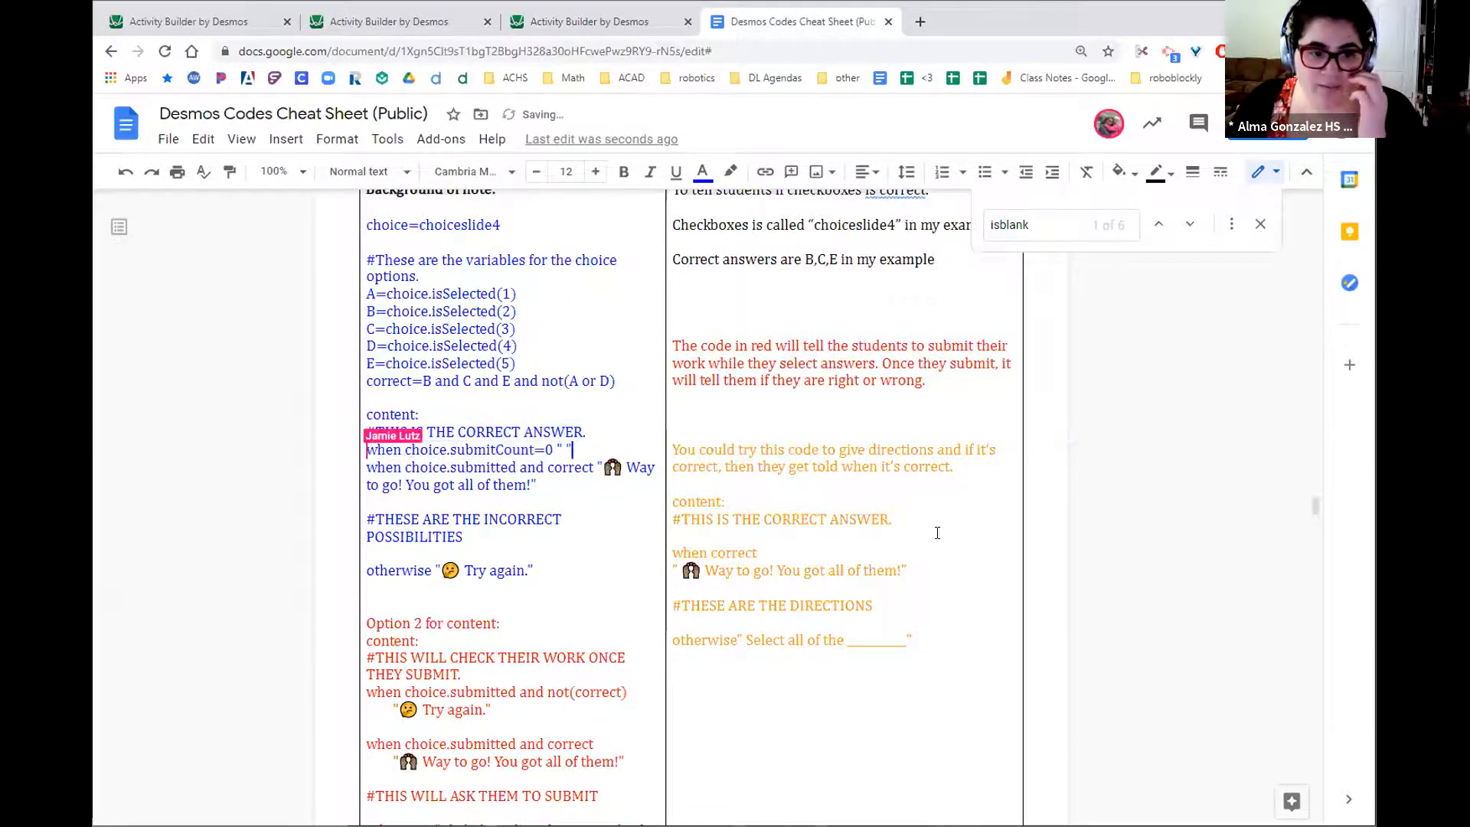
pyautogui.click(937, 533)
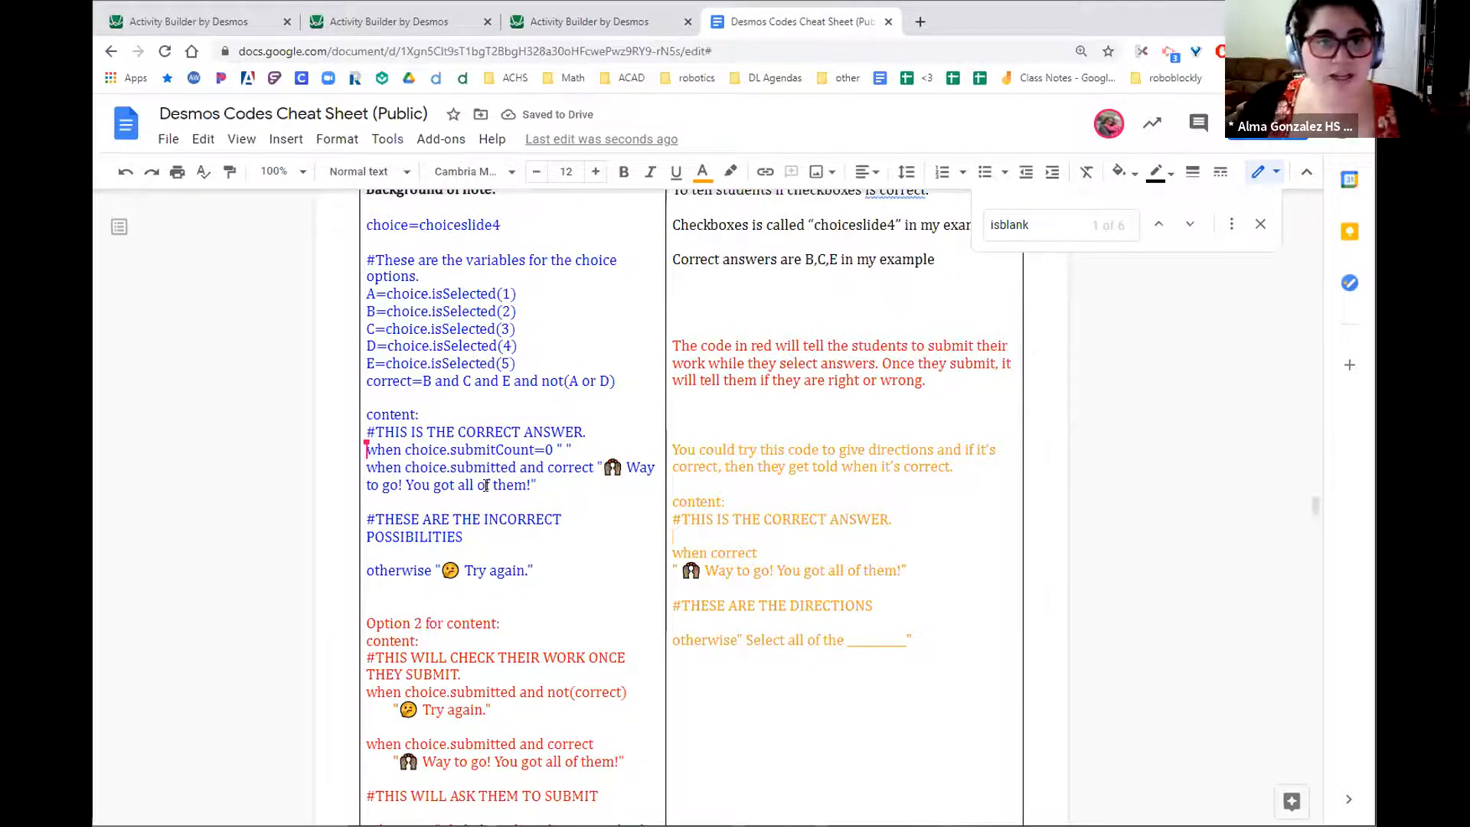
# - Switch back to Activity Builder, finish editing the script, and test slide 3 in the student preview by submitting (0.9, −0.4)
pyautogui.click(567, 20)
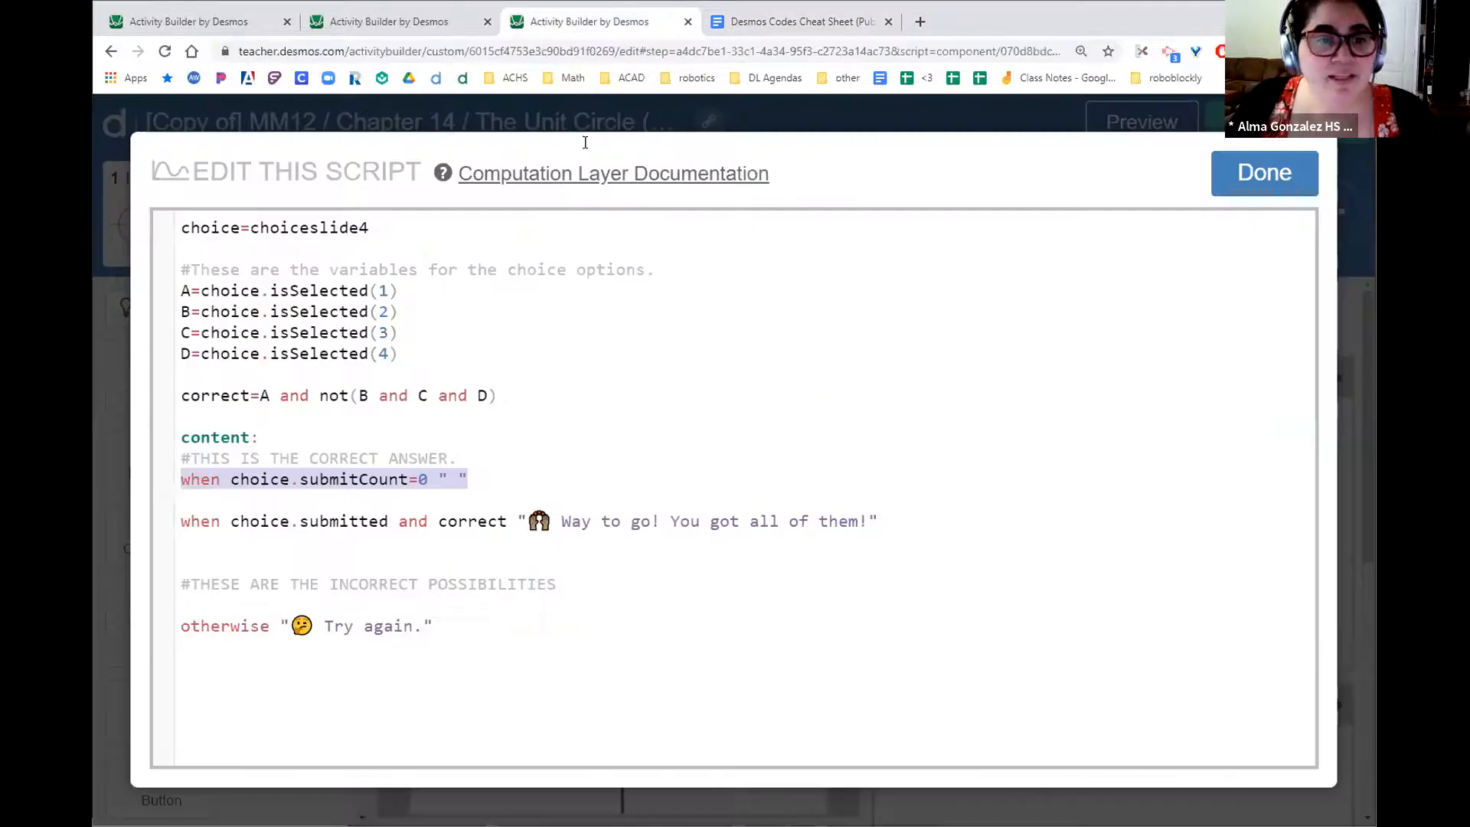
pyautogui.click(1261, 174)
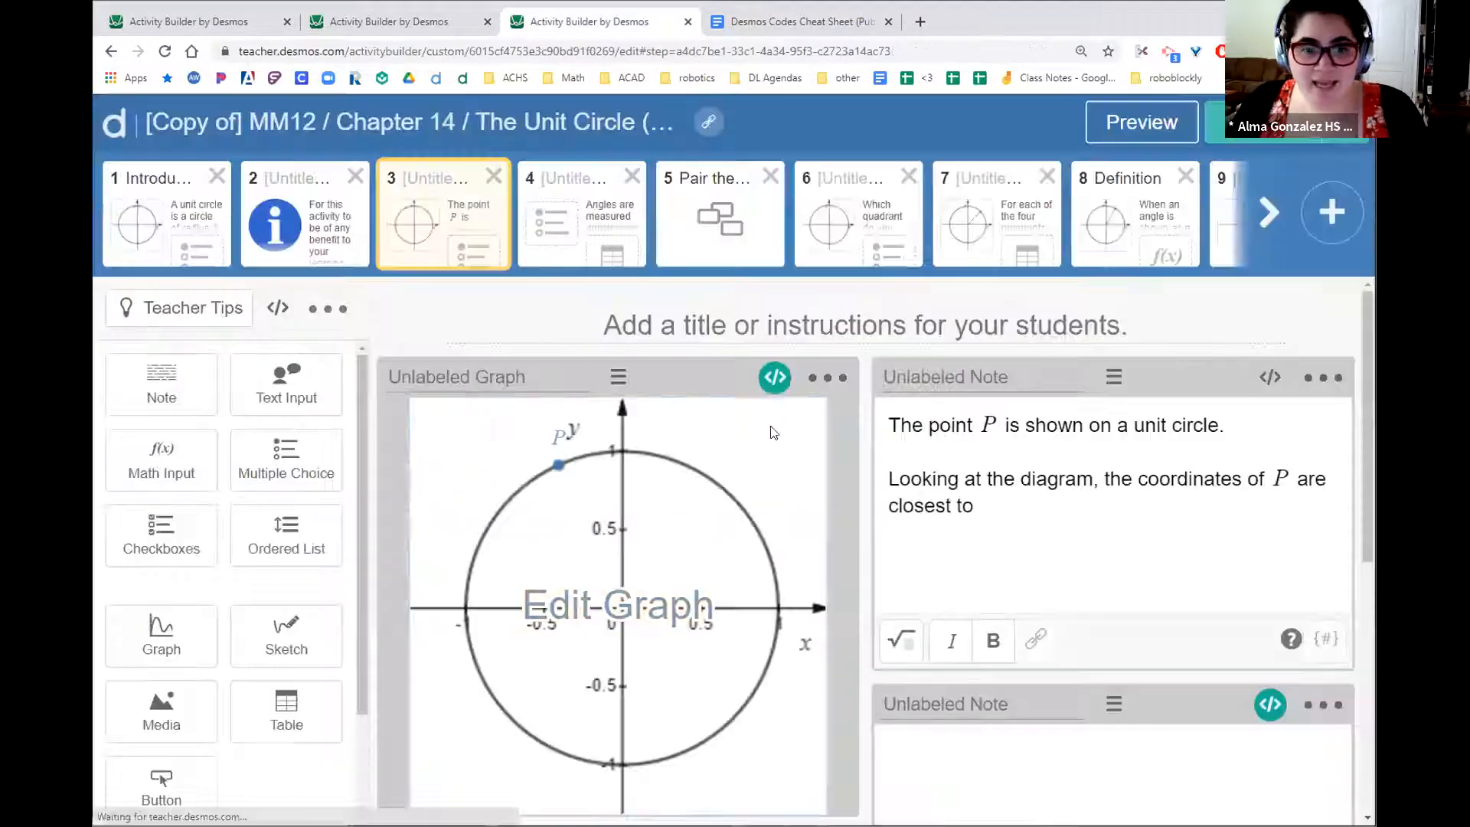
pyautogui.click(1142, 123)
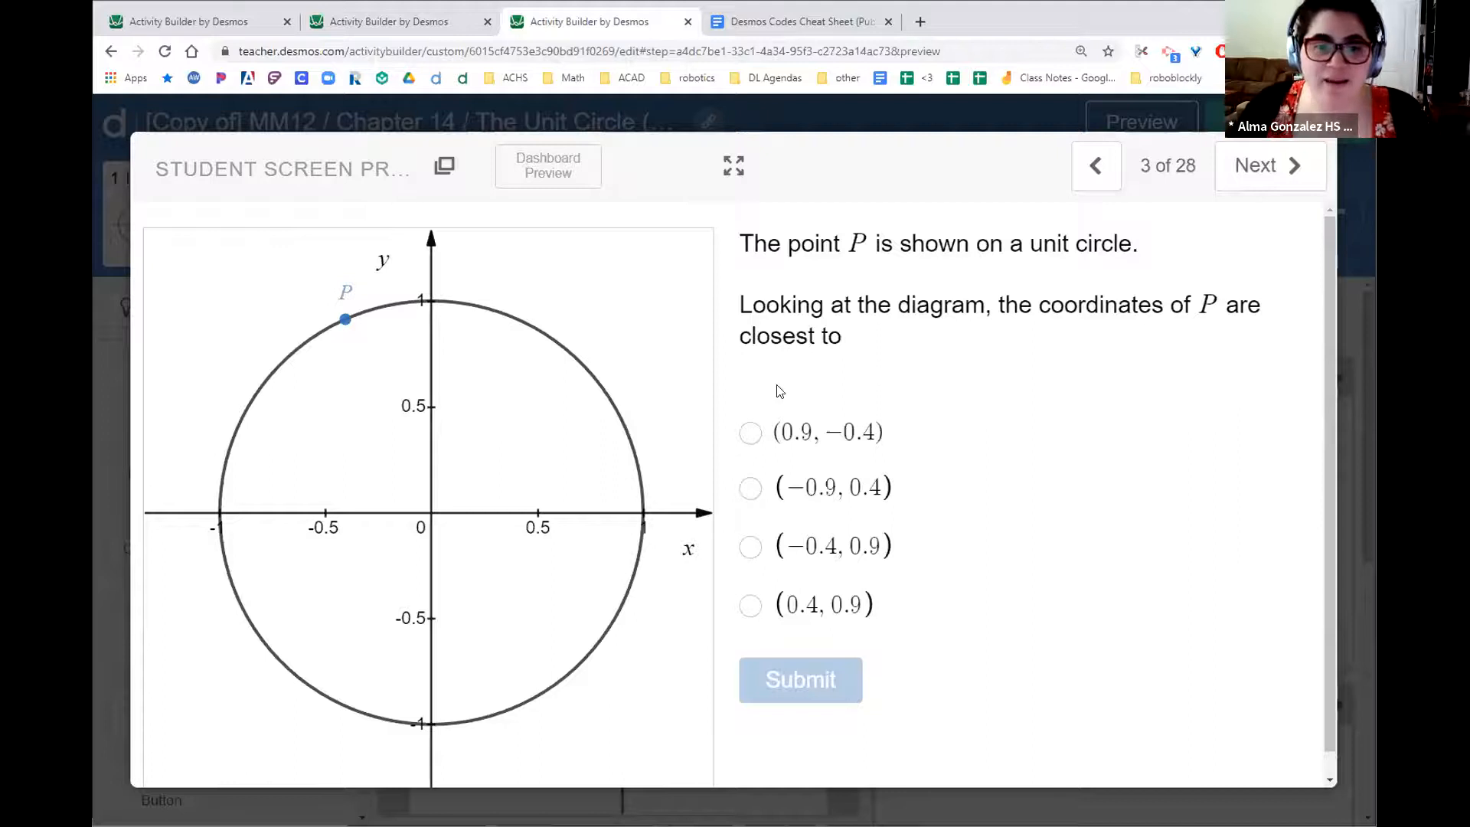
pyautogui.click(750, 432)
pyautogui.click(814, 676)
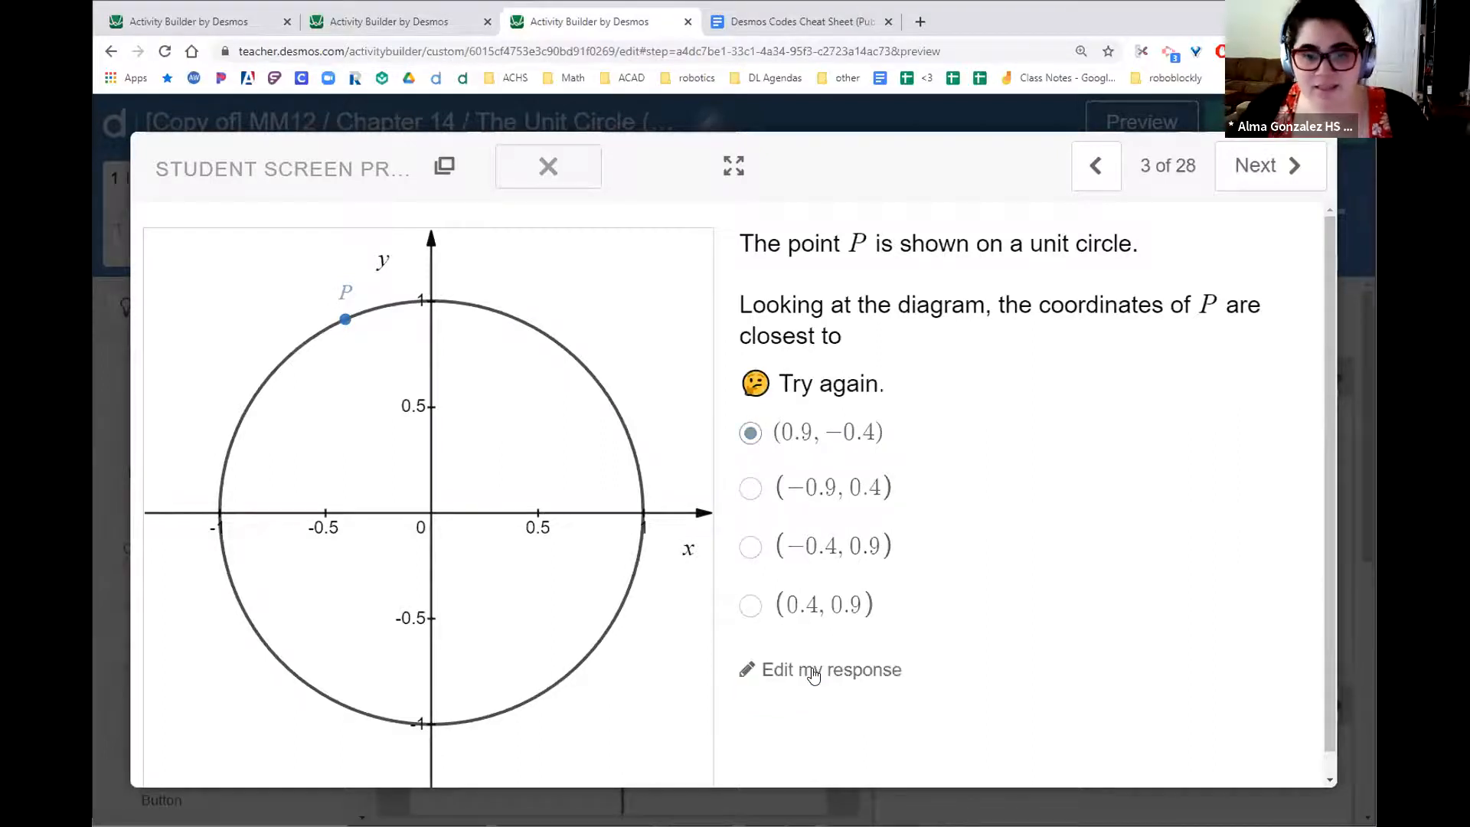
# - Test slide 3 in the student preview by submitting (−0.9, 0.4), then (−0.4, 0.9), and close the preview
pyautogui.click(830, 672)
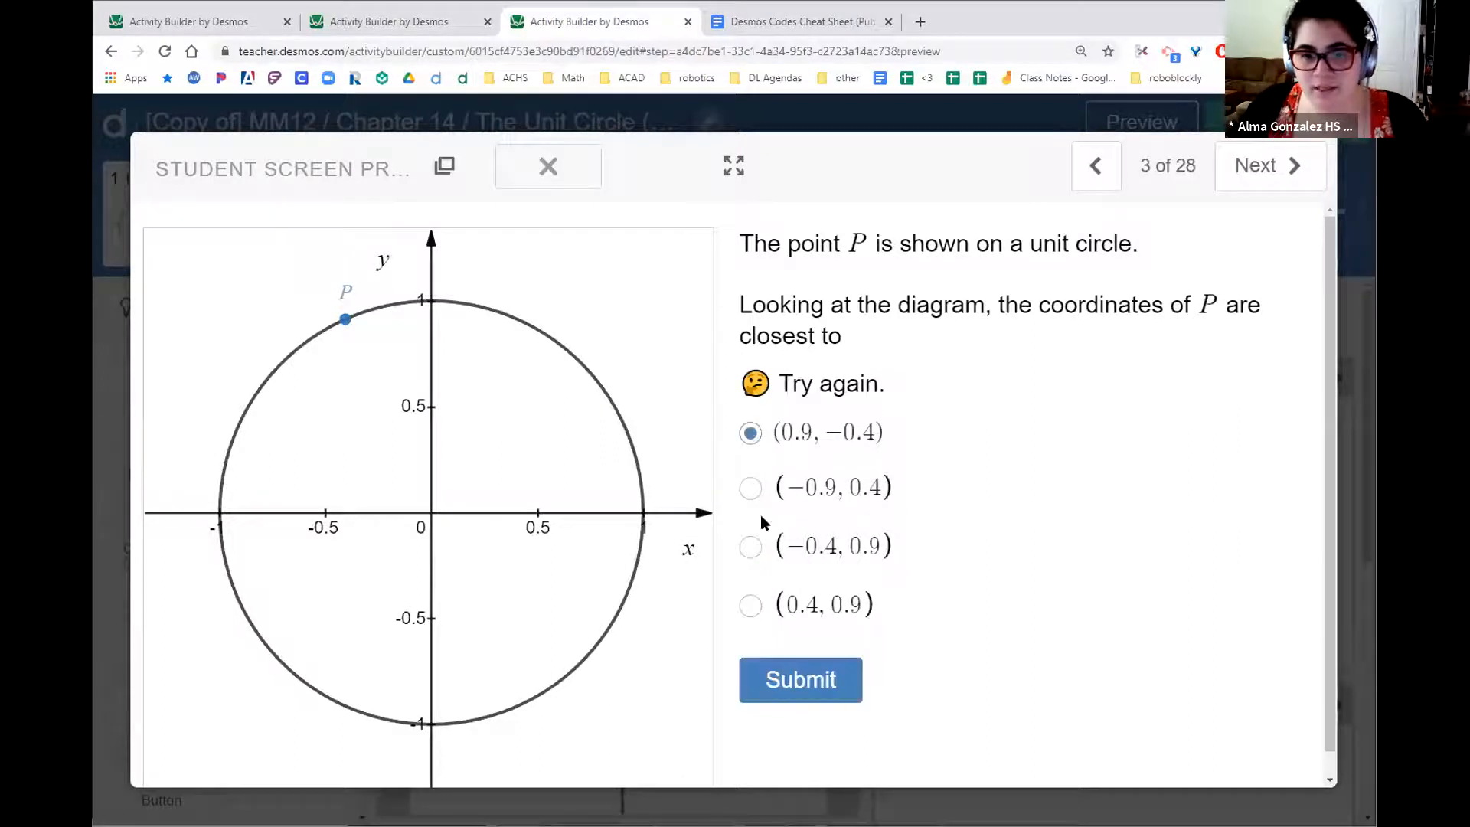
pyautogui.click(750, 488)
pyautogui.click(808, 679)
pyautogui.click(808, 678)
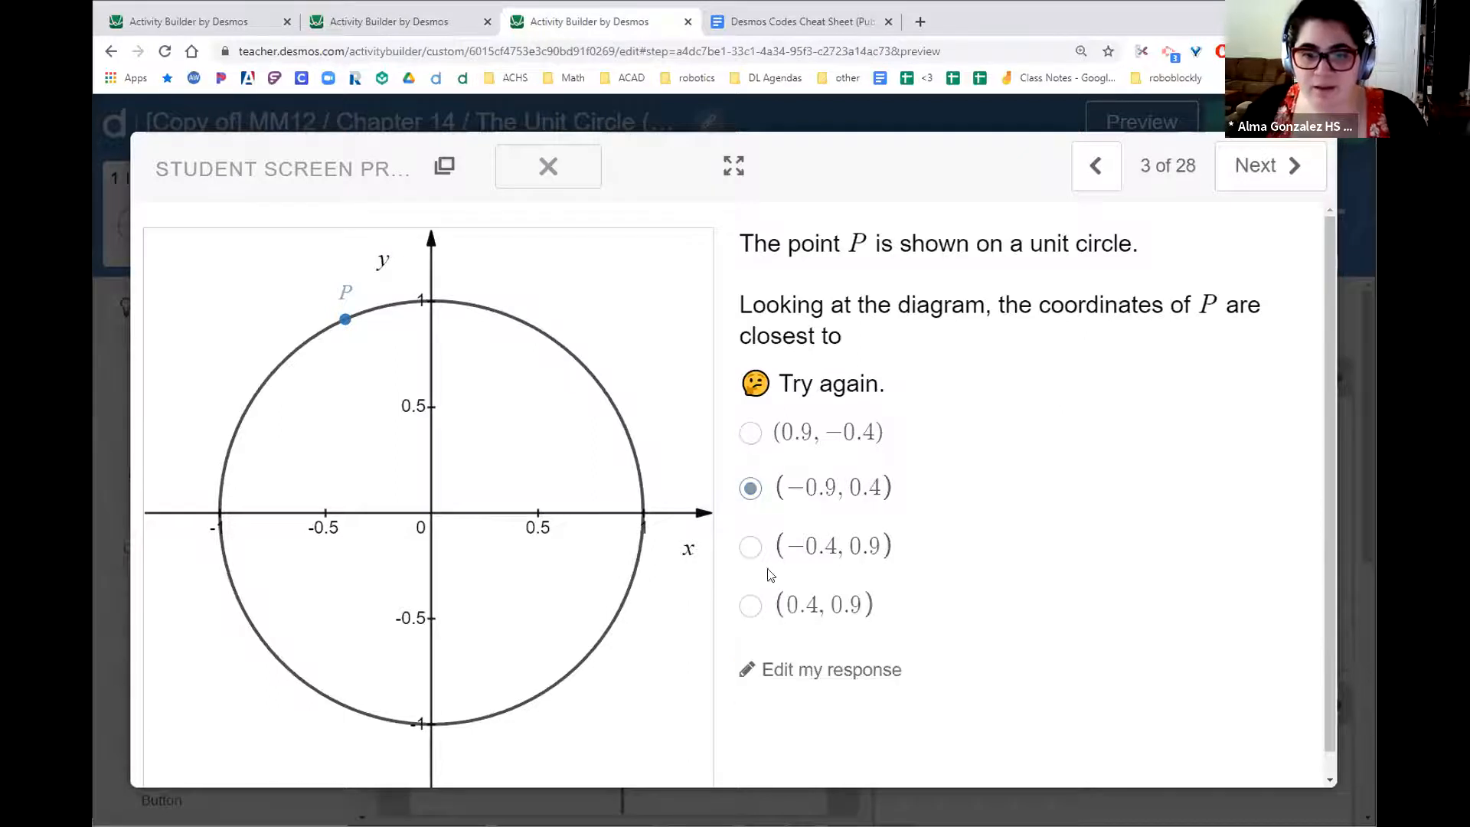
pyautogui.click(750, 546)
pyautogui.click(814, 679)
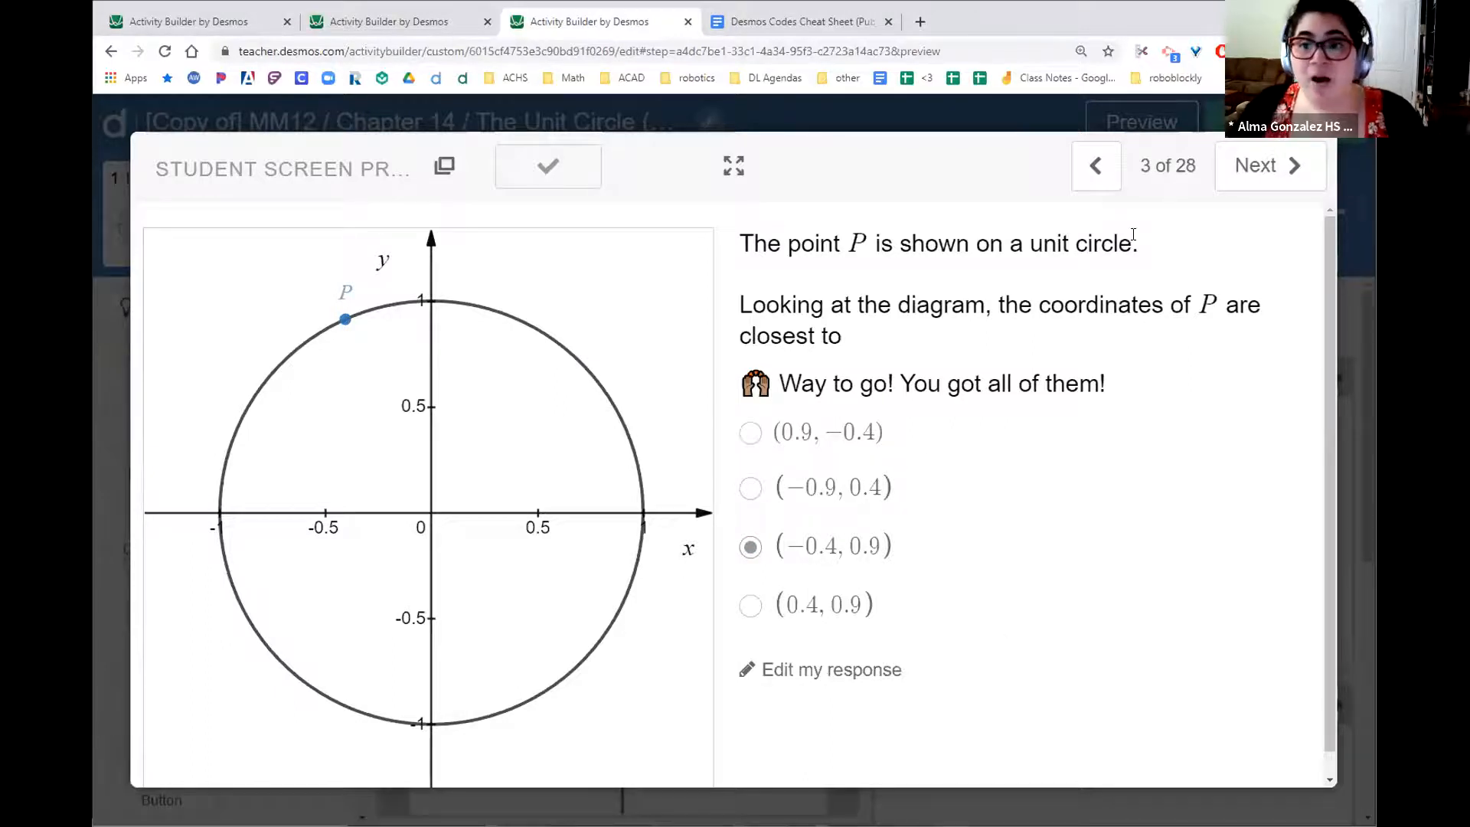
pyautogui.click(1355, 115)
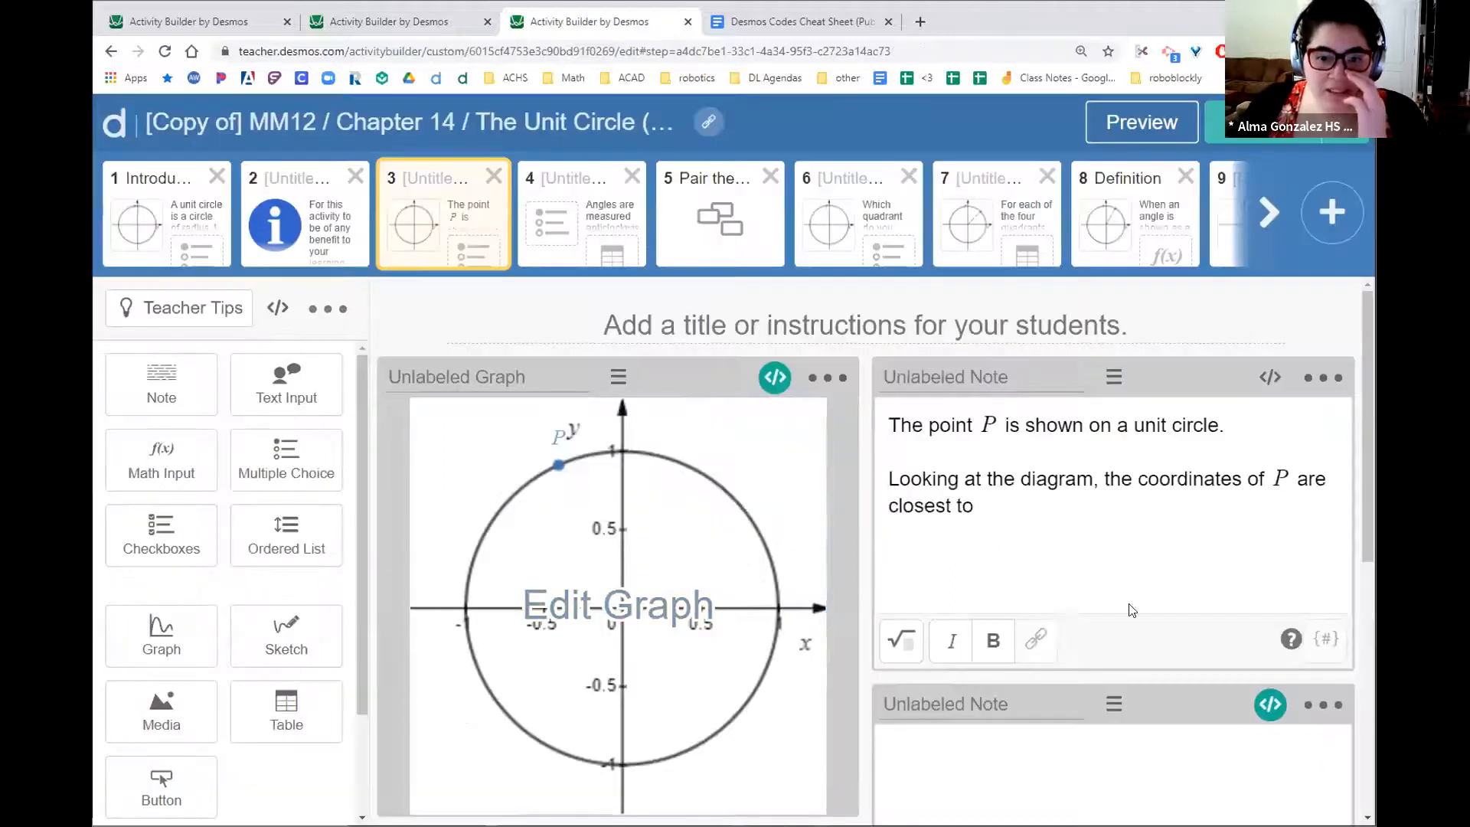
# - Review the script of the feedback note above choiceslide4 on slide 3 and close it
pyautogui.scroll(-2, 1221, 671)
pyautogui.scroll(-3, 1217, 670)
pyautogui.scroll(-1, 1214, 656)
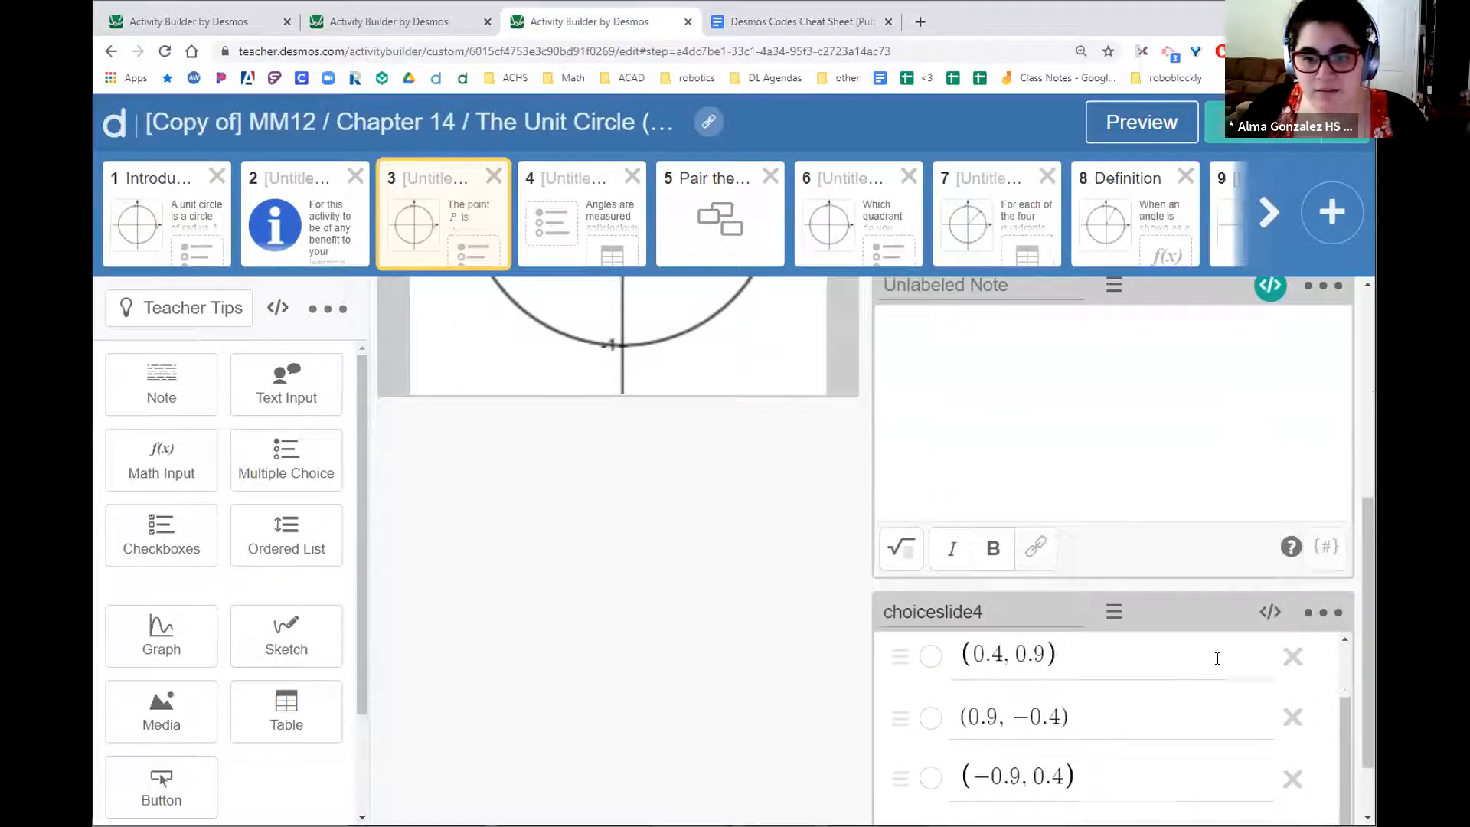
pyautogui.scroll(1, 1213, 650)
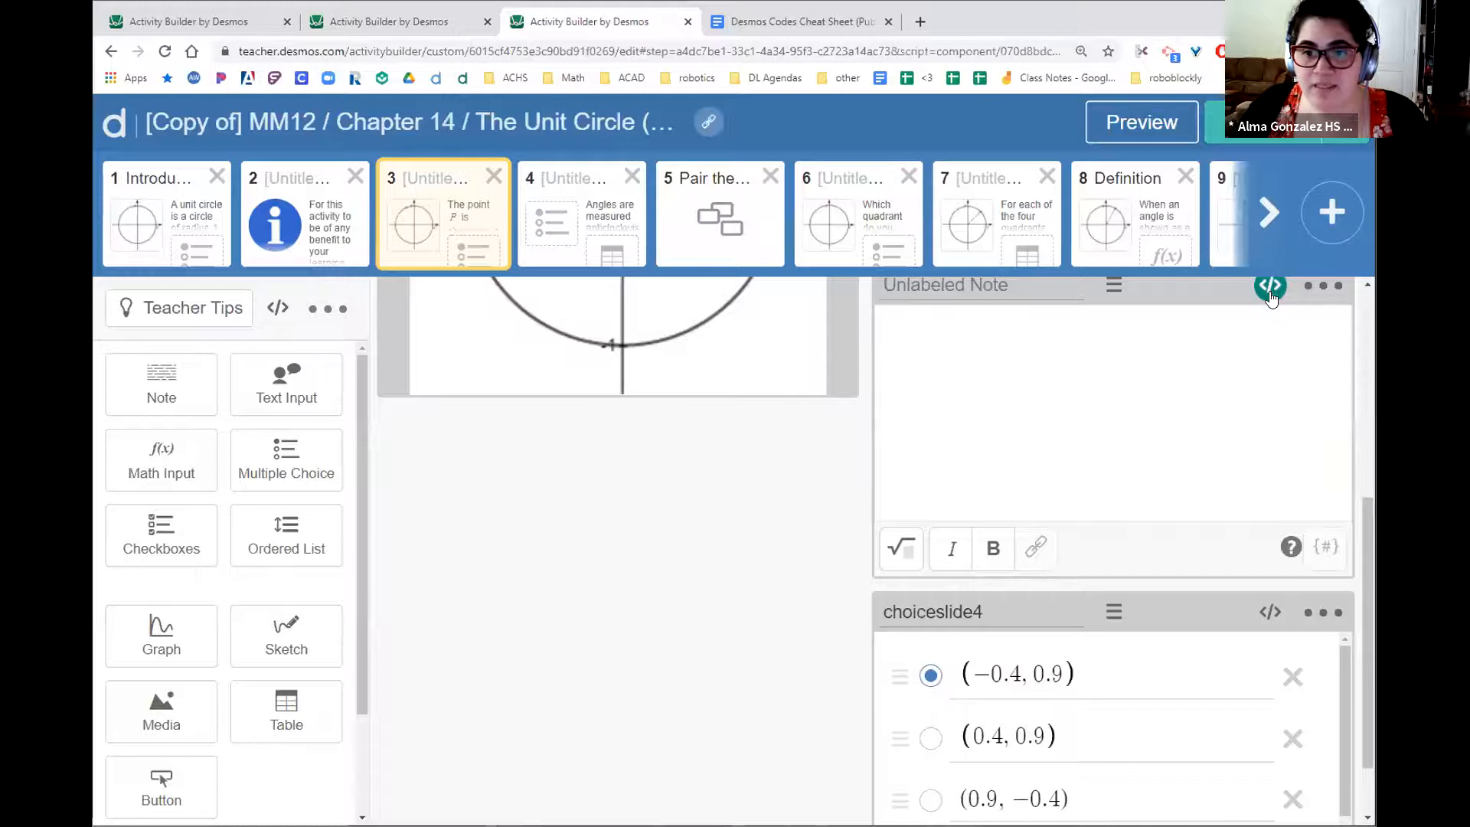
pyautogui.click(1271, 284)
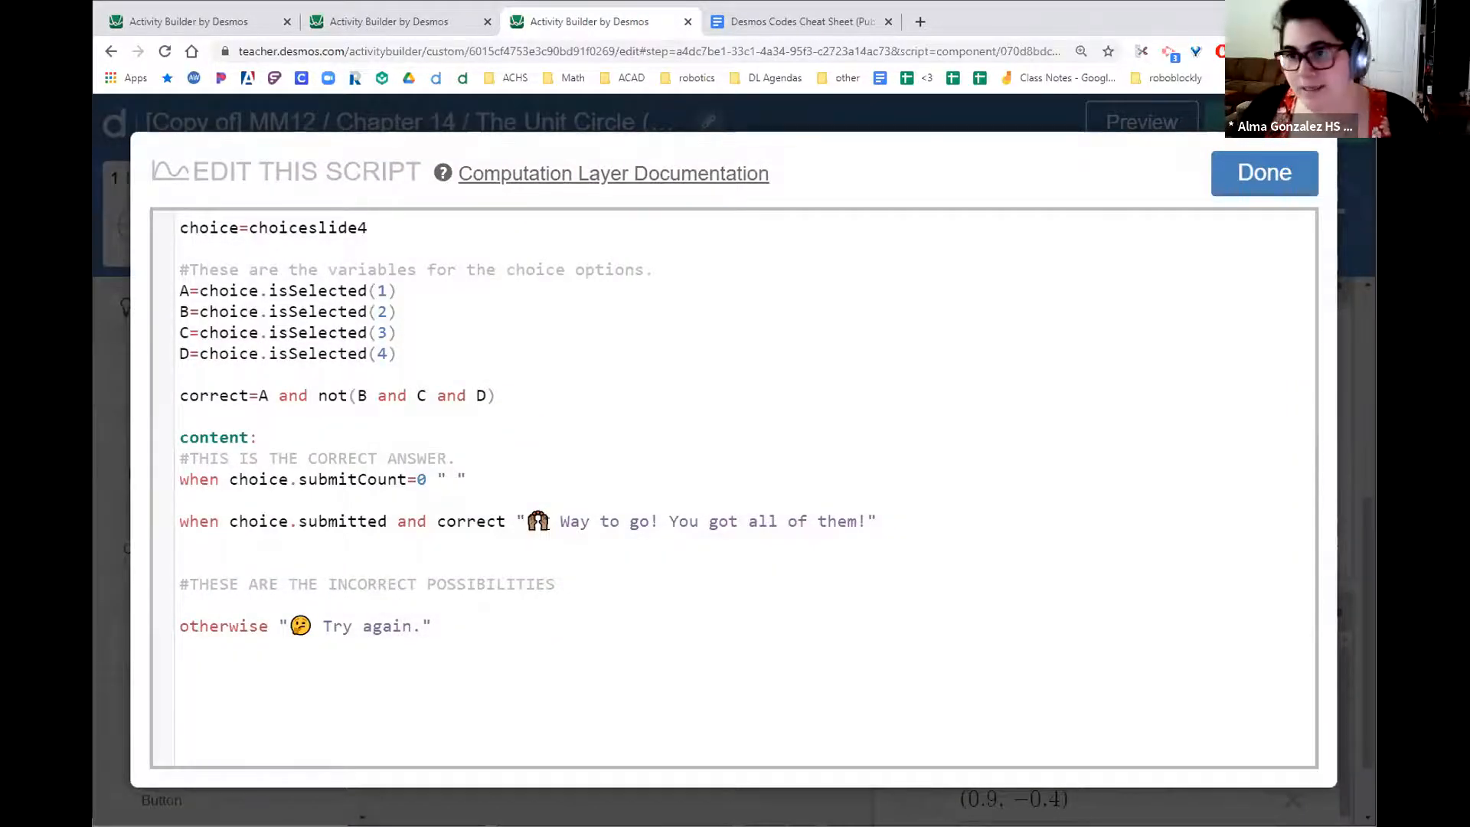
pyautogui.click(1264, 173)
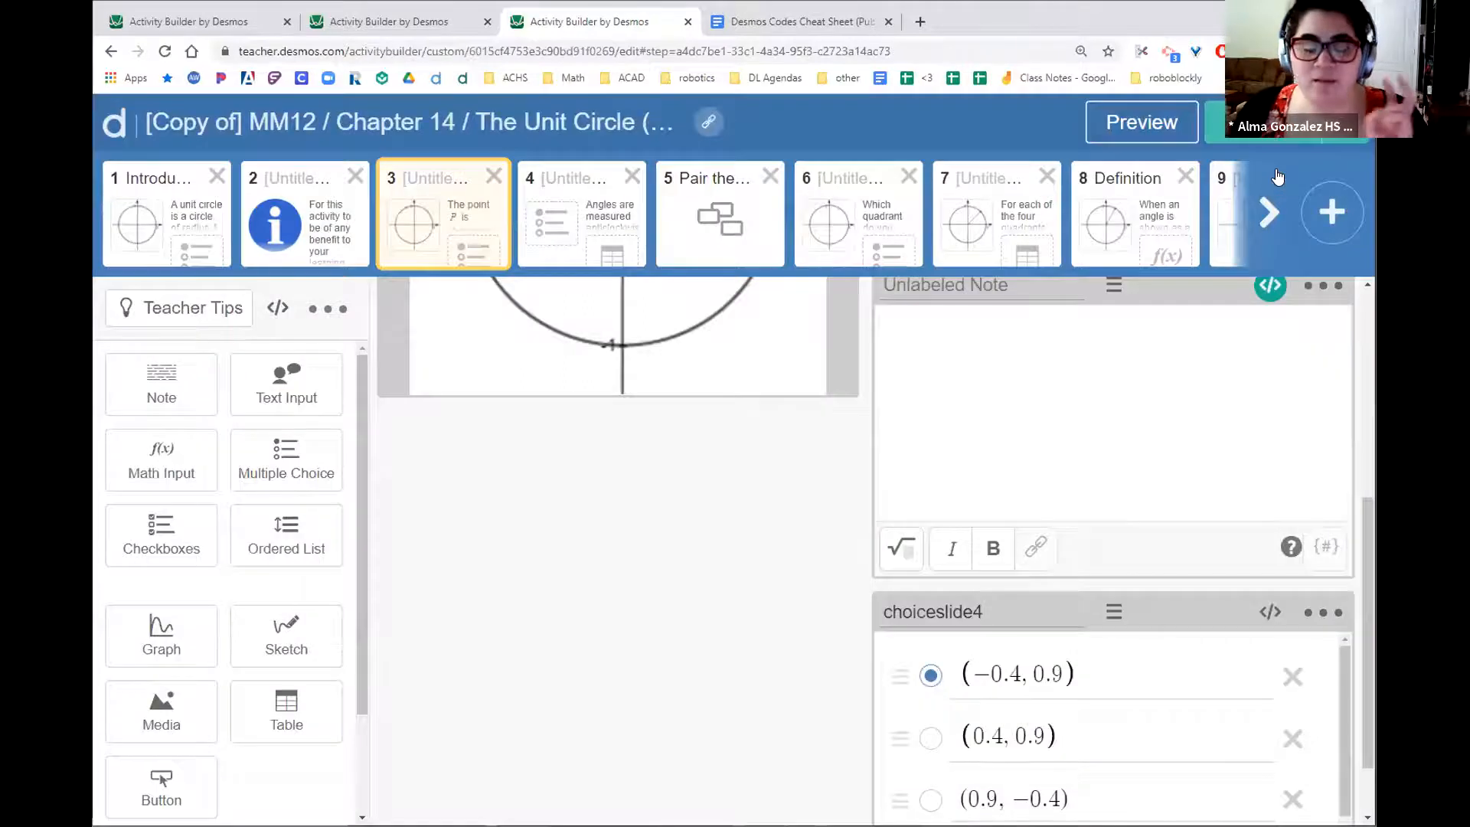
# - Switch to the Desmos Activity Starter Kit and examine the cell reference (1,1) in the Q5 table's script on slide 7
pyautogui.click(392, 23)
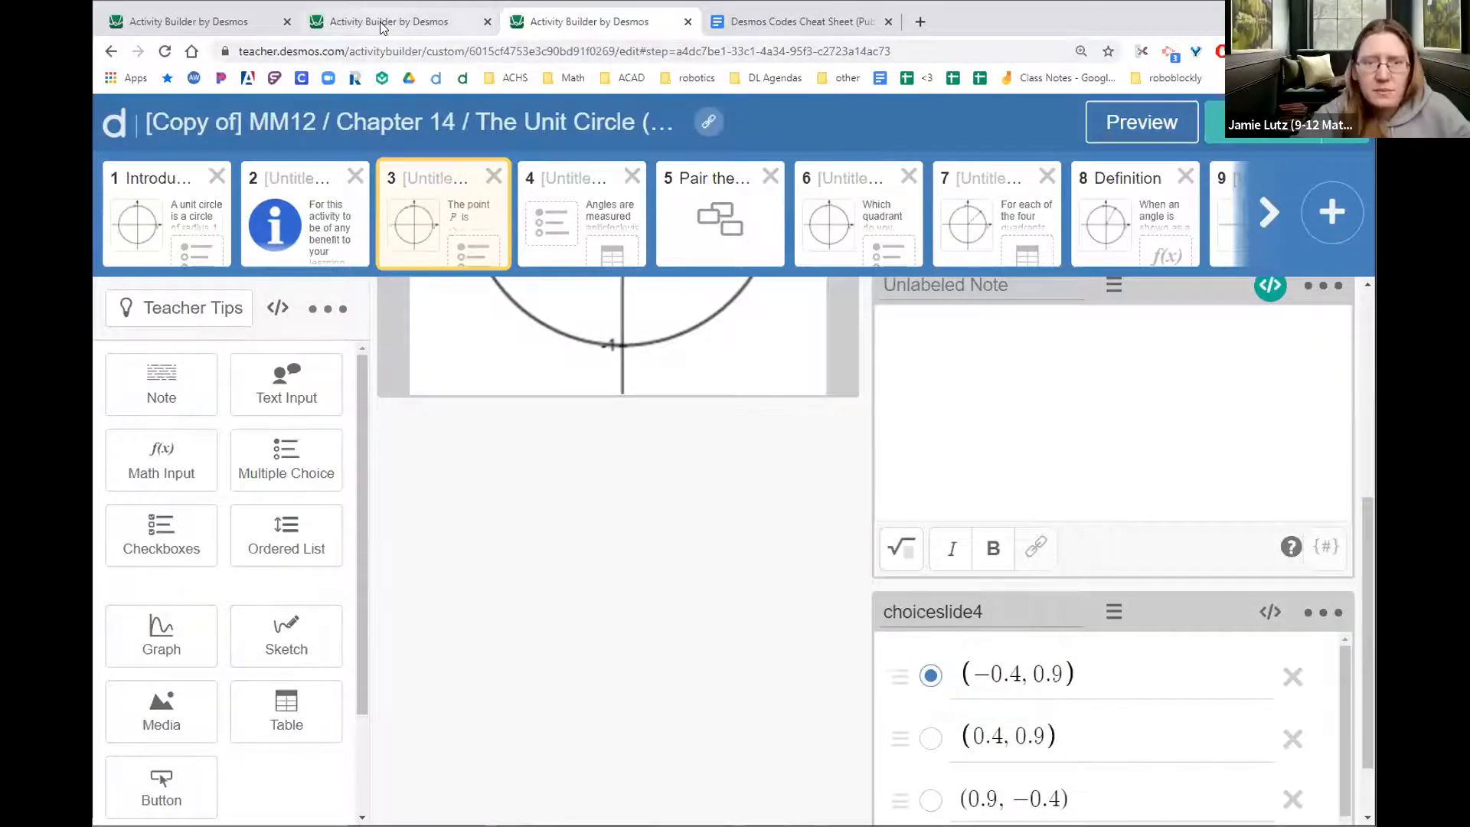
pyautogui.click(569, 23)
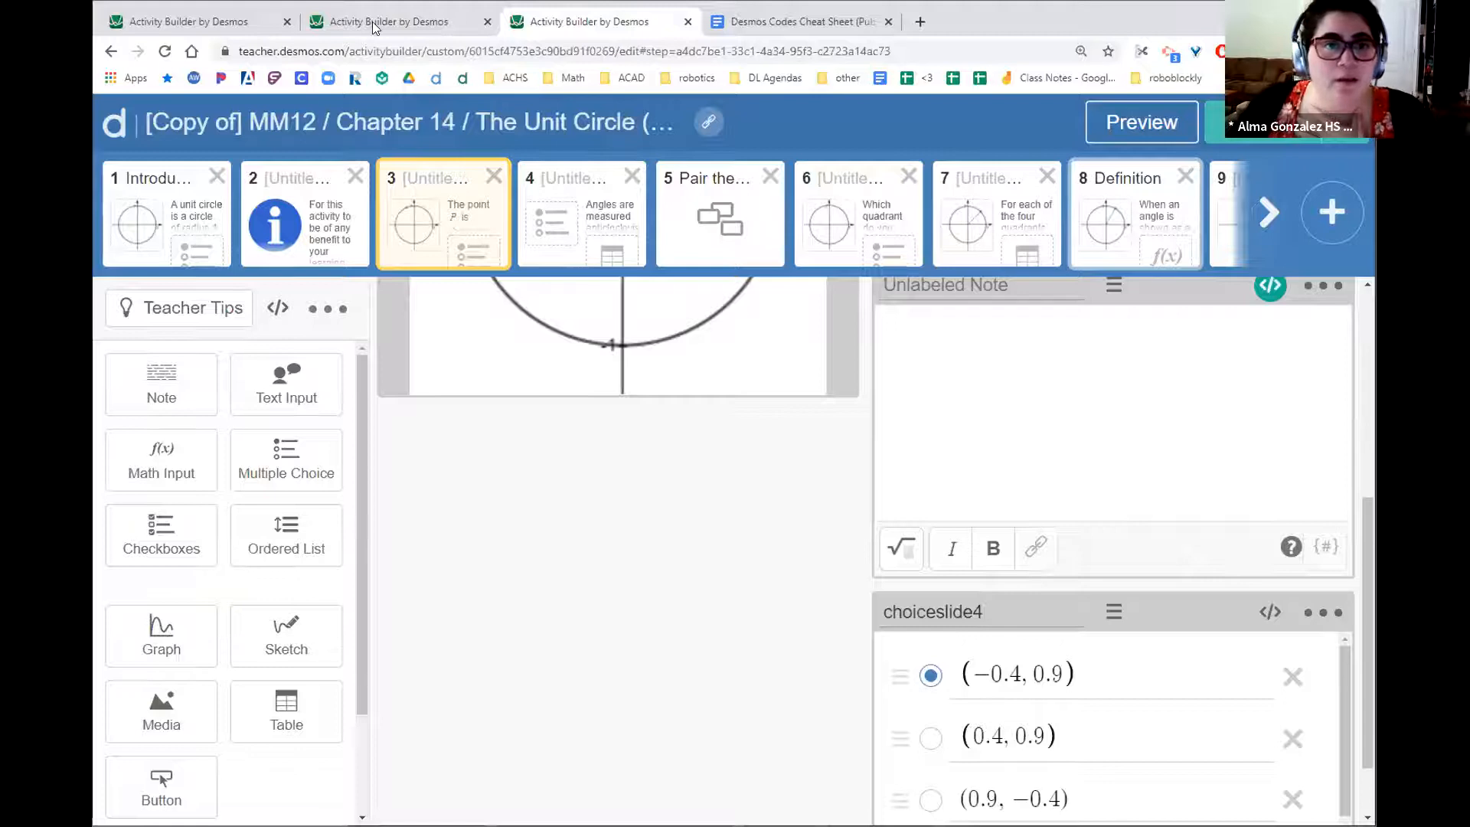
pyautogui.click(208, 25)
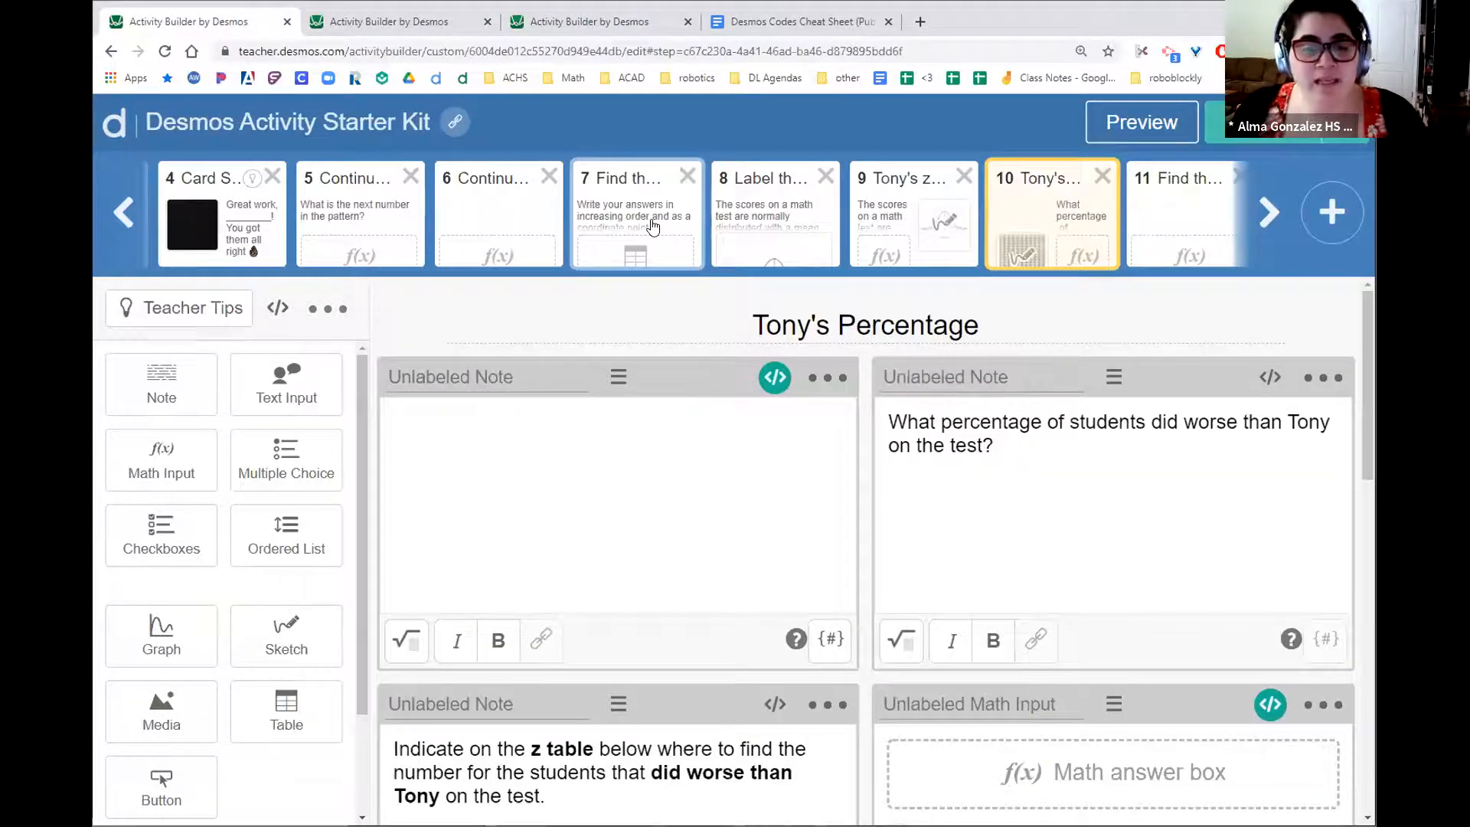
pyautogui.click(652, 227)
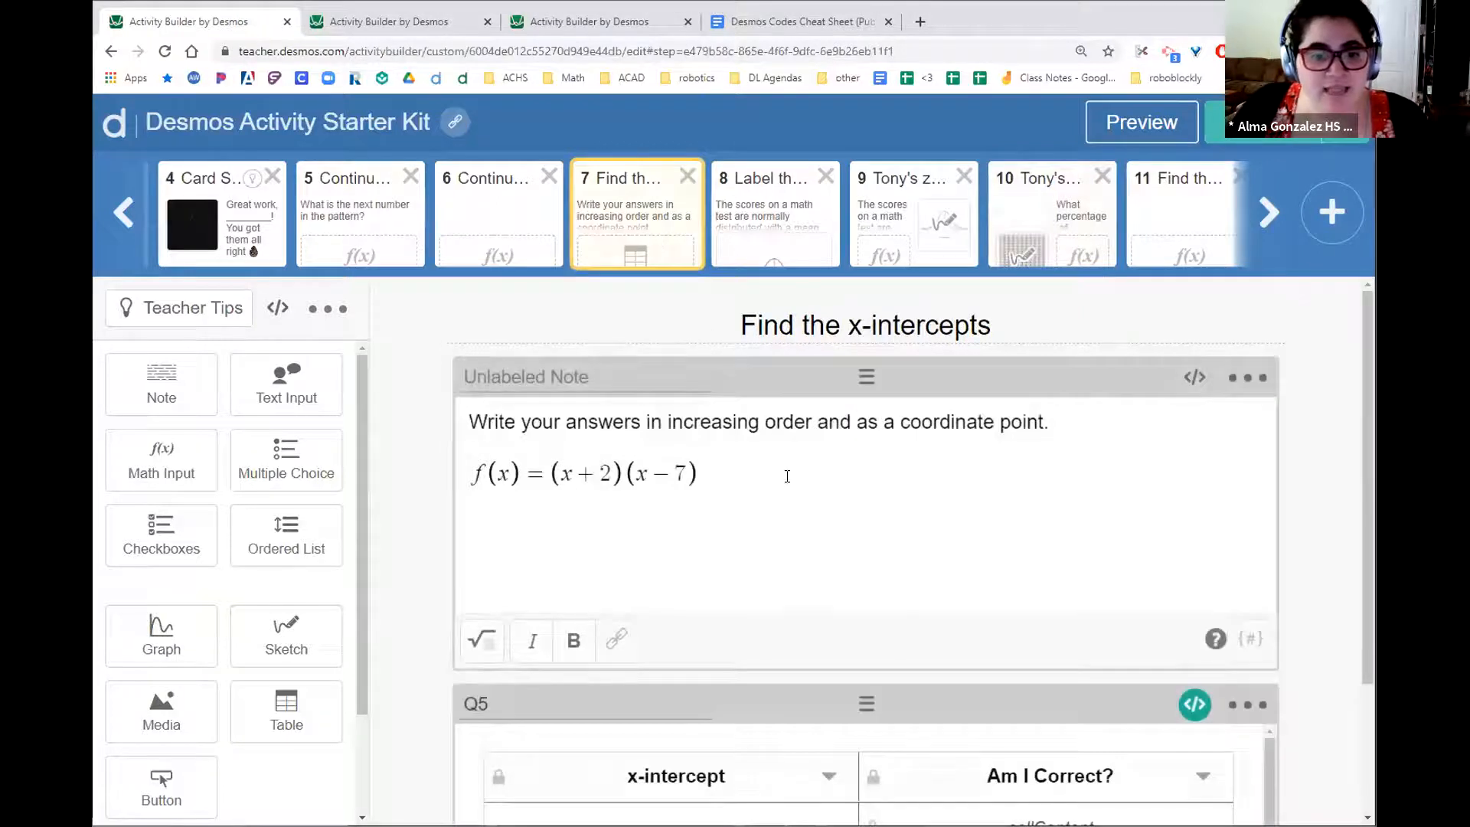
pyautogui.scroll(-1, 787, 479)
pyautogui.scroll(-1, 787, 479)
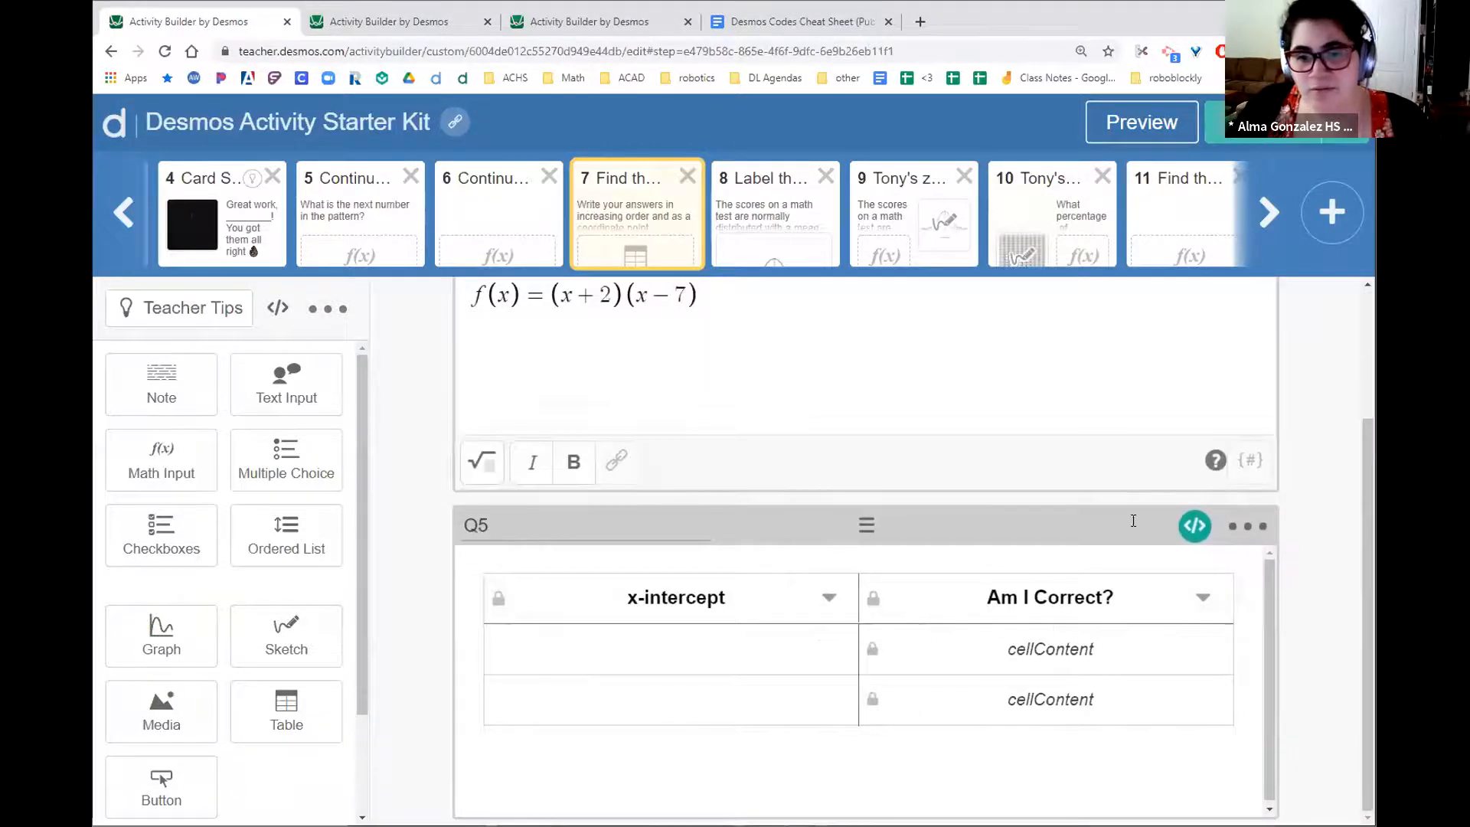
pyautogui.click(1202, 532)
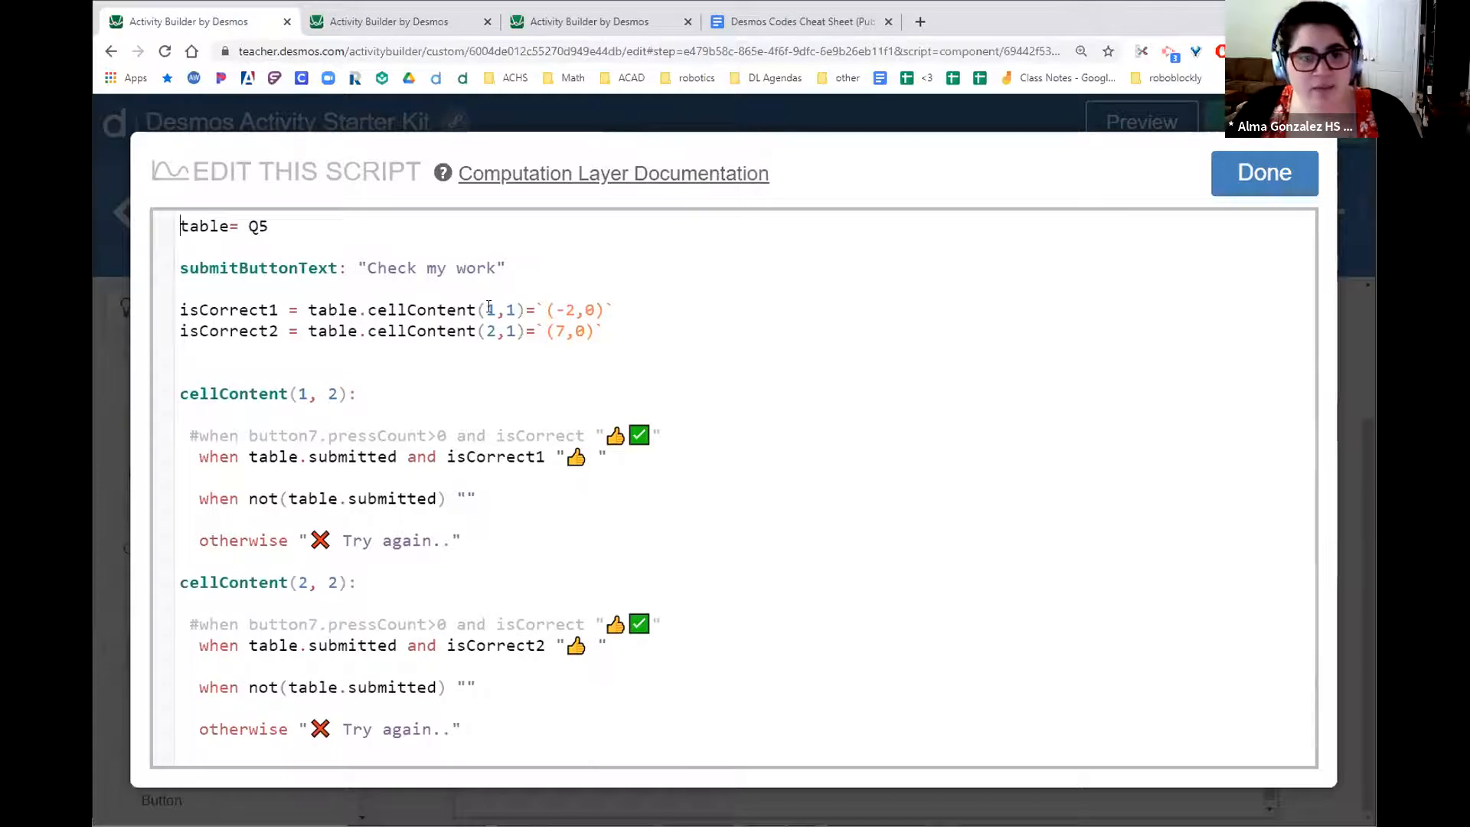
pyautogui.moveTo(489, 308); pyautogui.dragTo(516, 309)
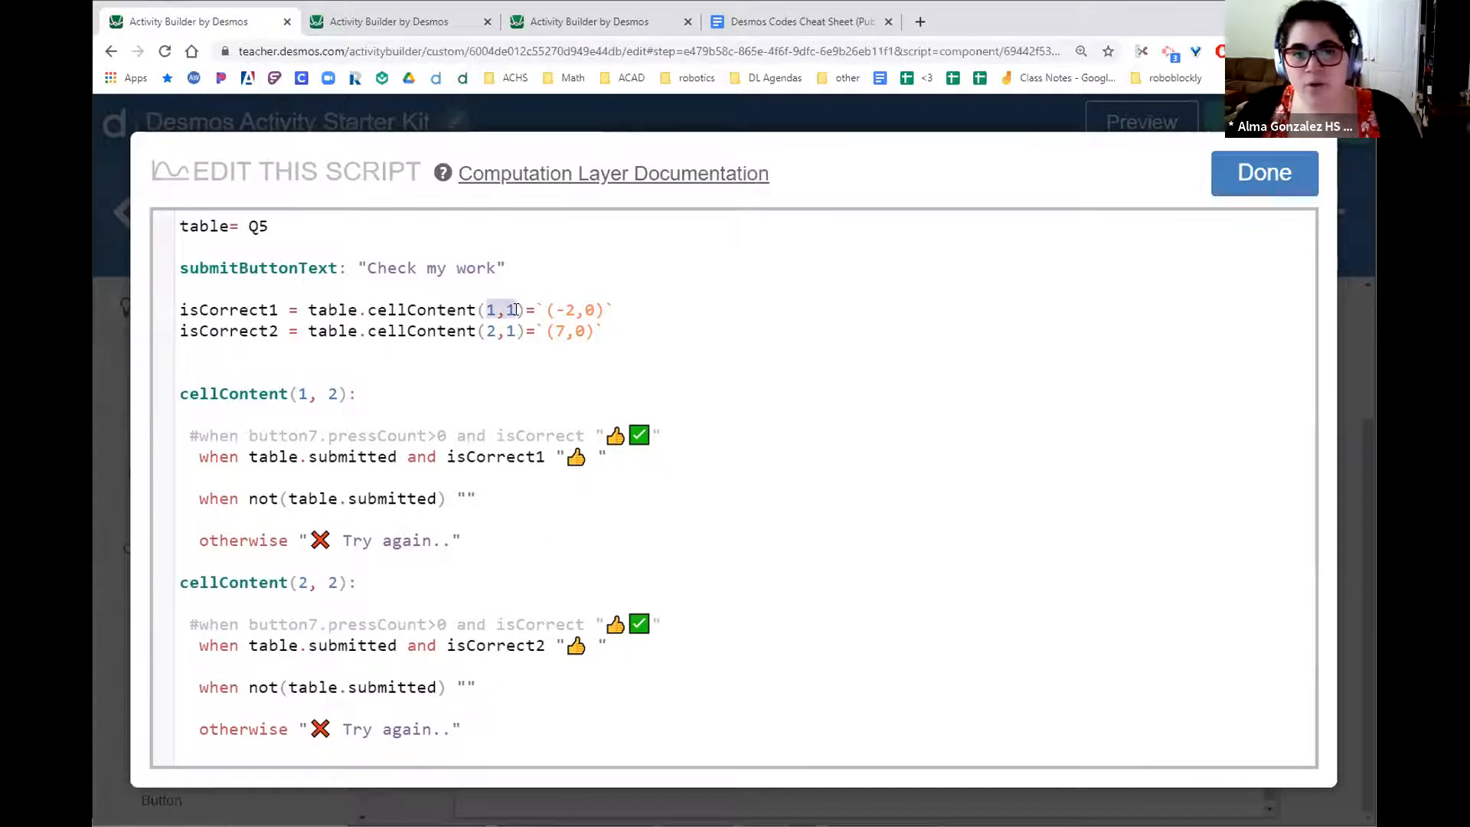
pyautogui.click(1229, 186)
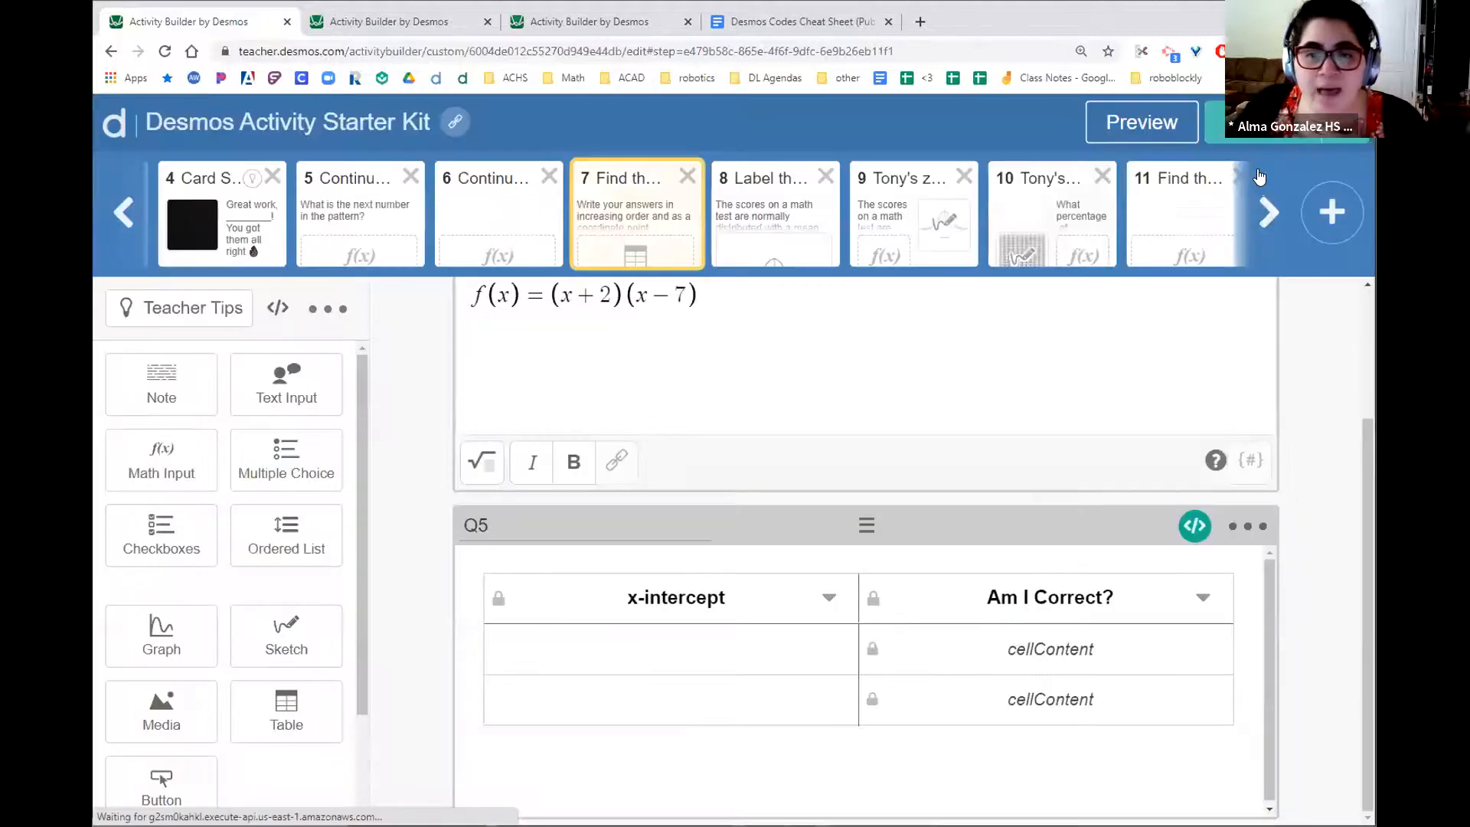
# - Check the options of the "Am I Correct?" column and glance at the Q5 table's script
pyautogui.click(1203, 597)
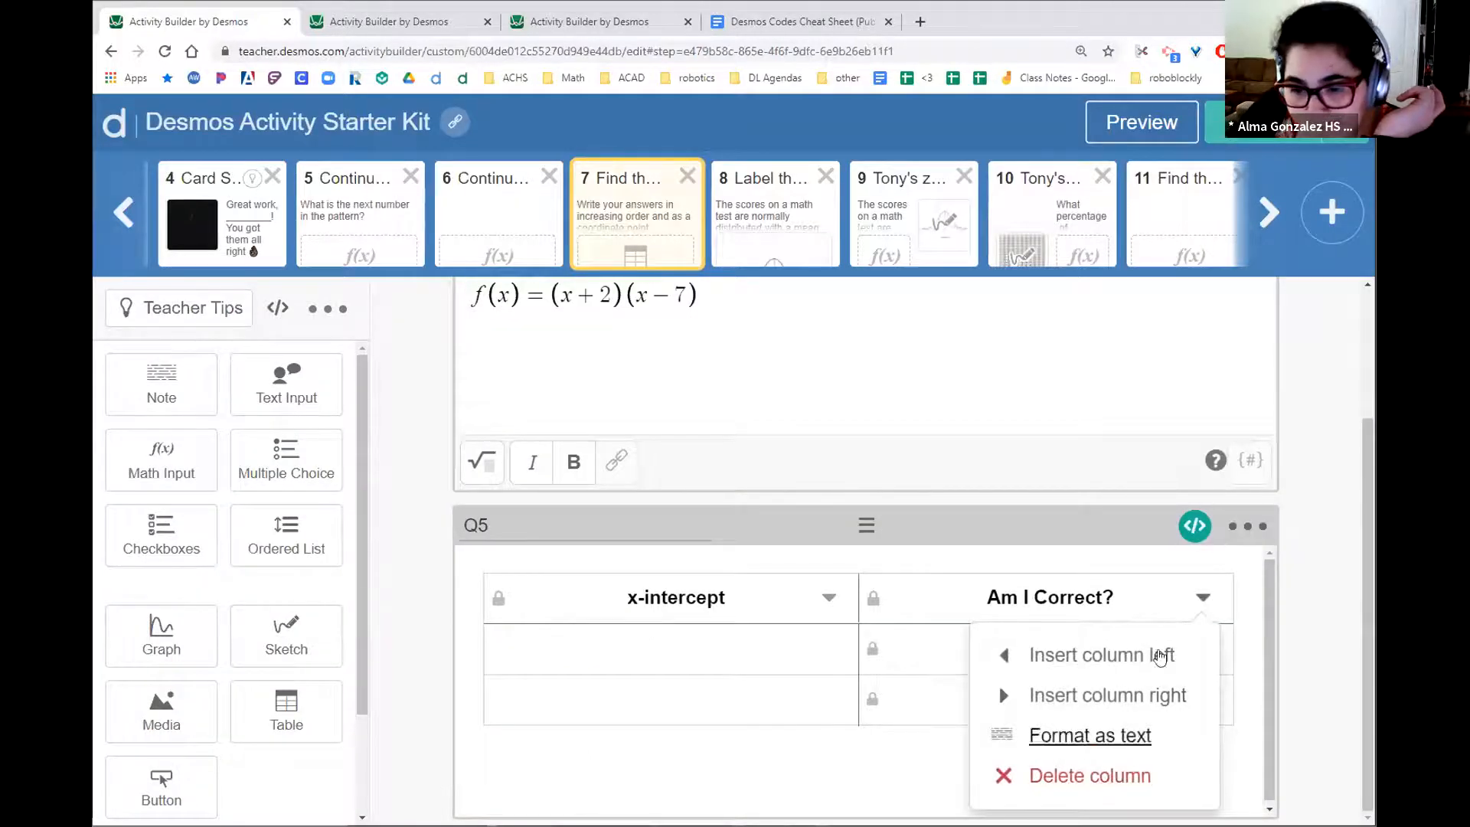
pyautogui.click(1201, 598)
pyautogui.click(1195, 525)
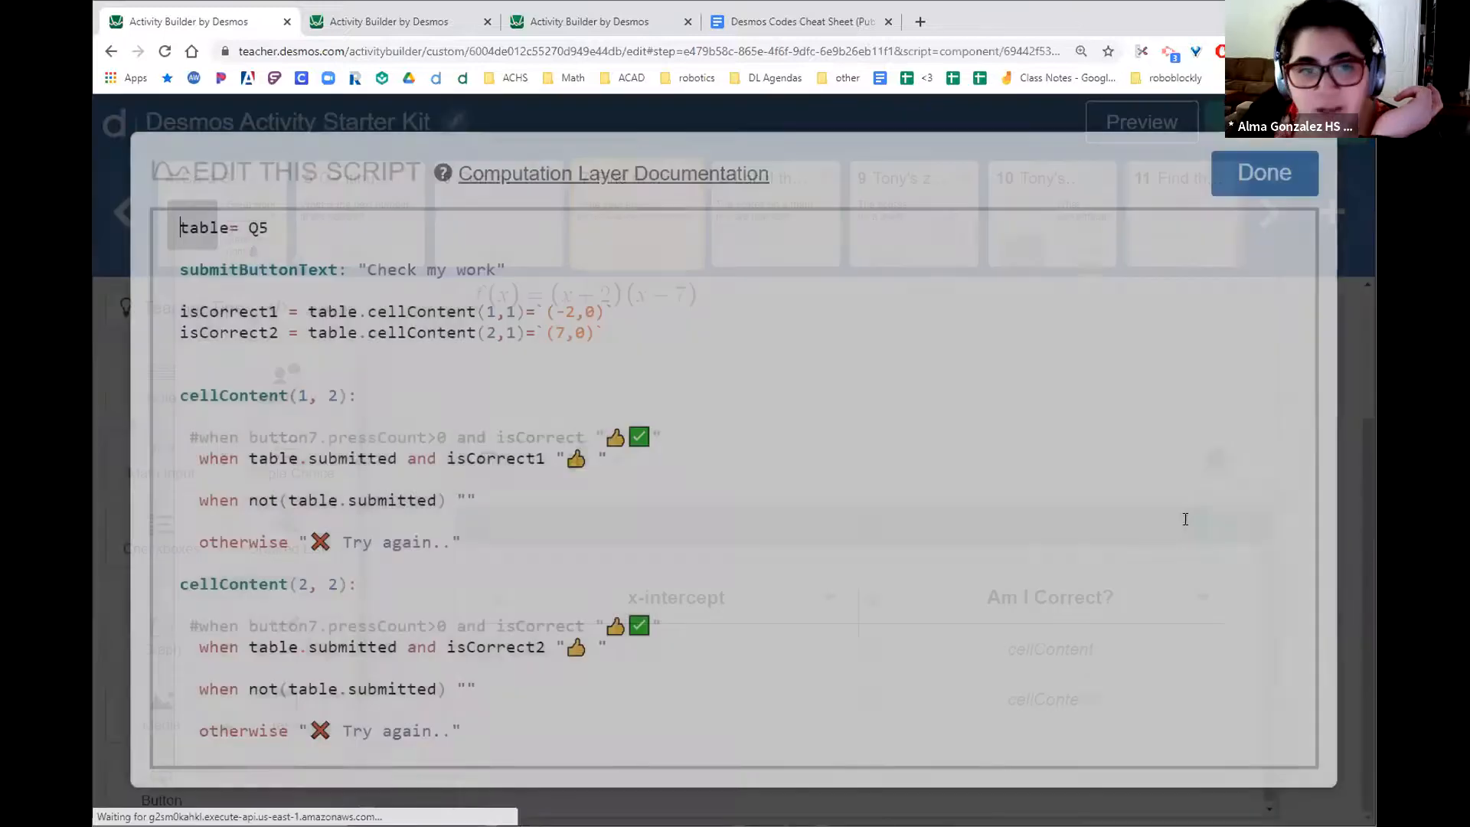
pyautogui.click(1245, 196)
# - Turn the Q5 table's left header on and back off
pyautogui.click(1240, 526)
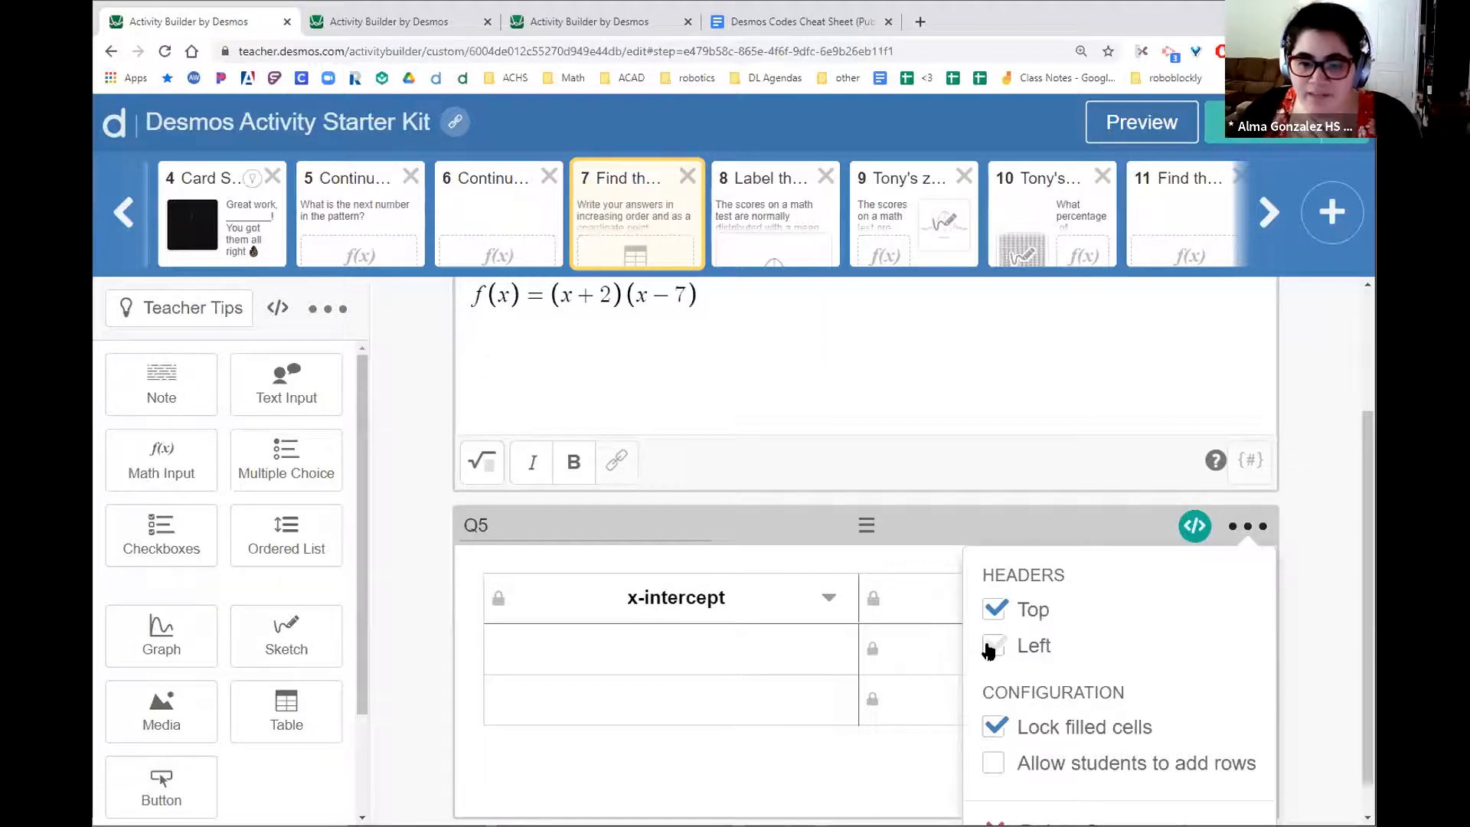
pyautogui.click(993, 646)
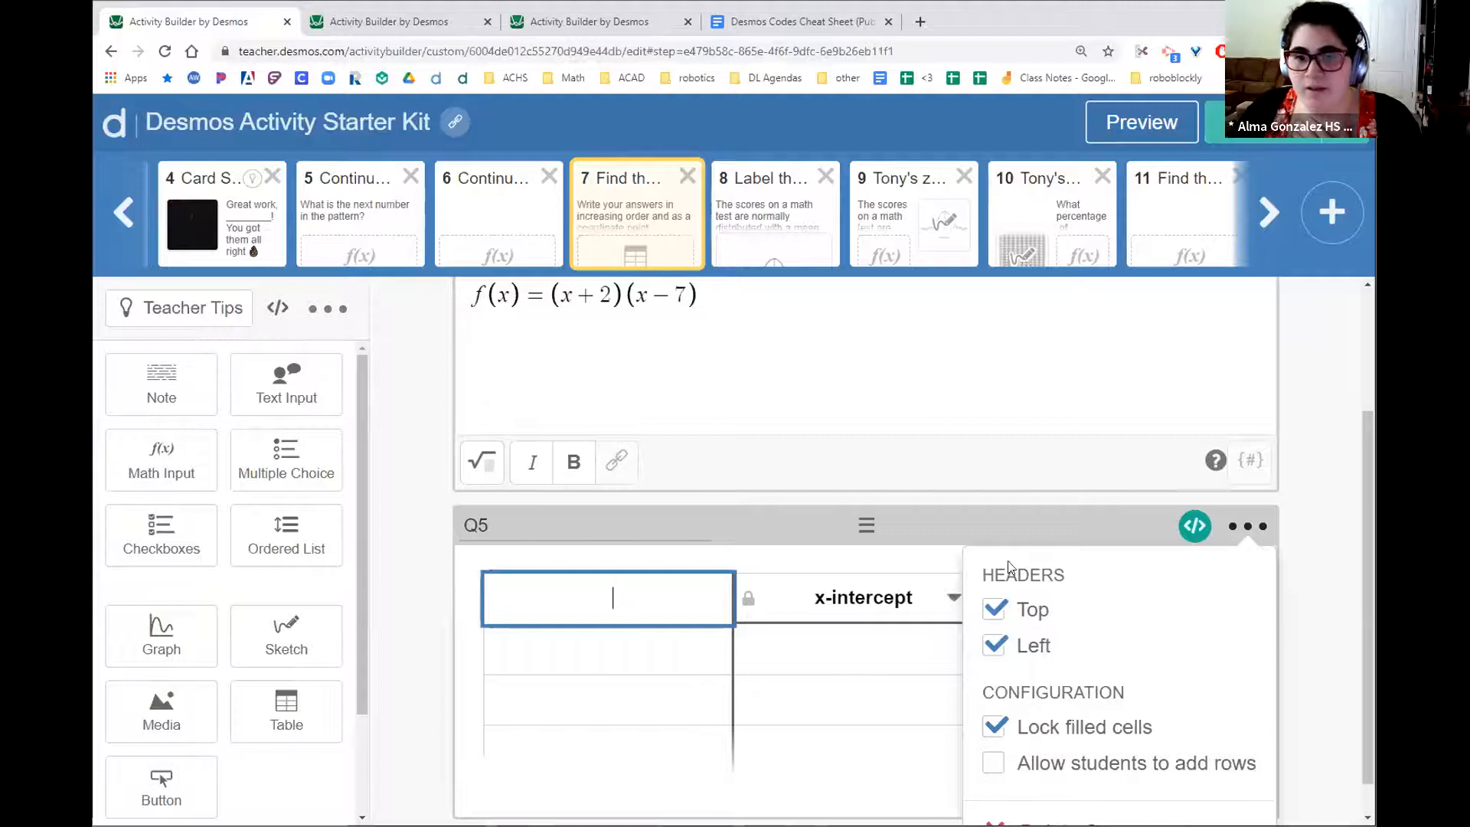
pyautogui.click(993, 646)
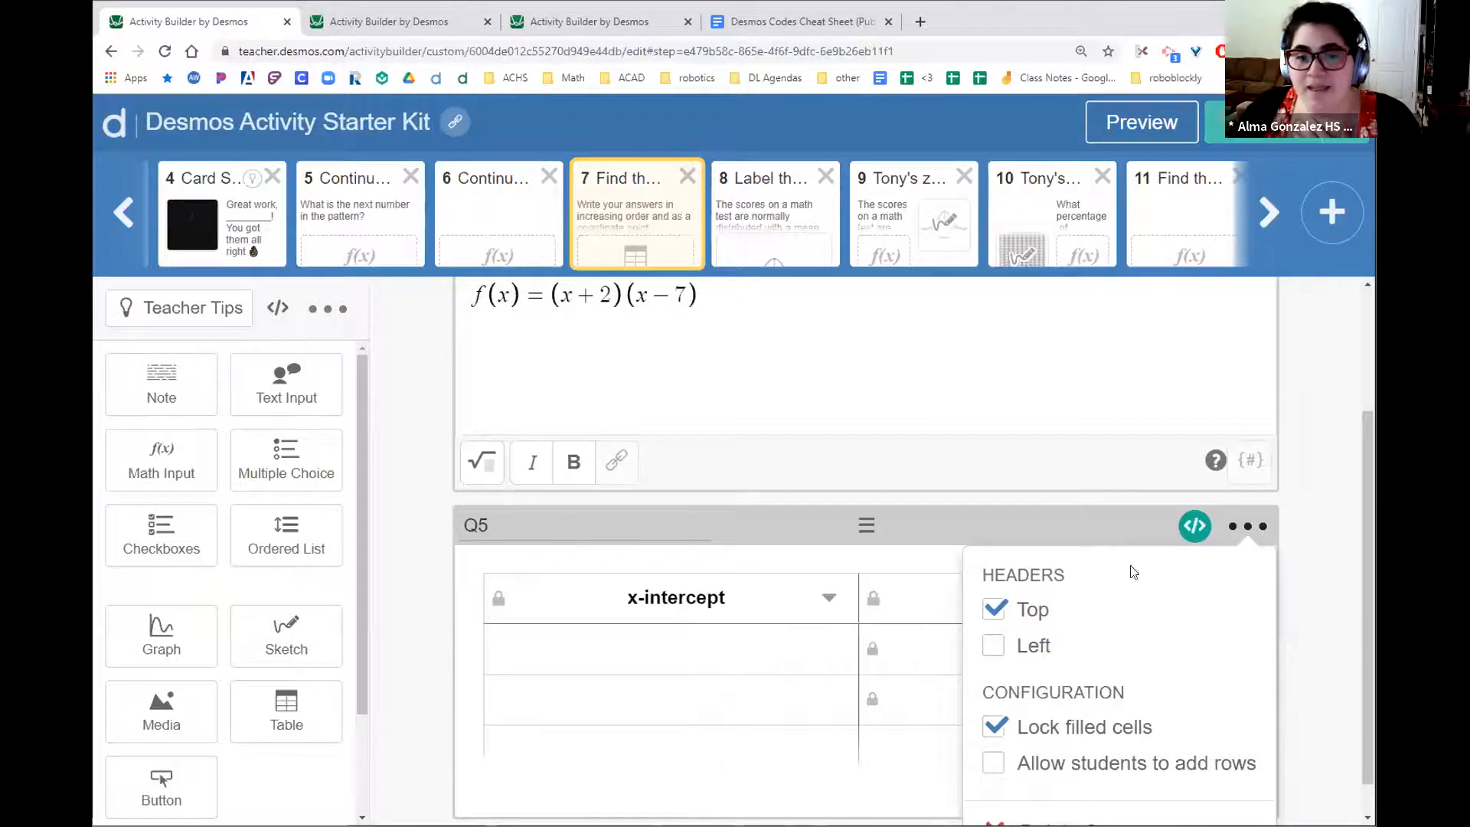
# - Compare the (1,1) reference in the Q5 script with the table's x-intercept and "Am I Correct?" column headers
pyautogui.click(1197, 528)
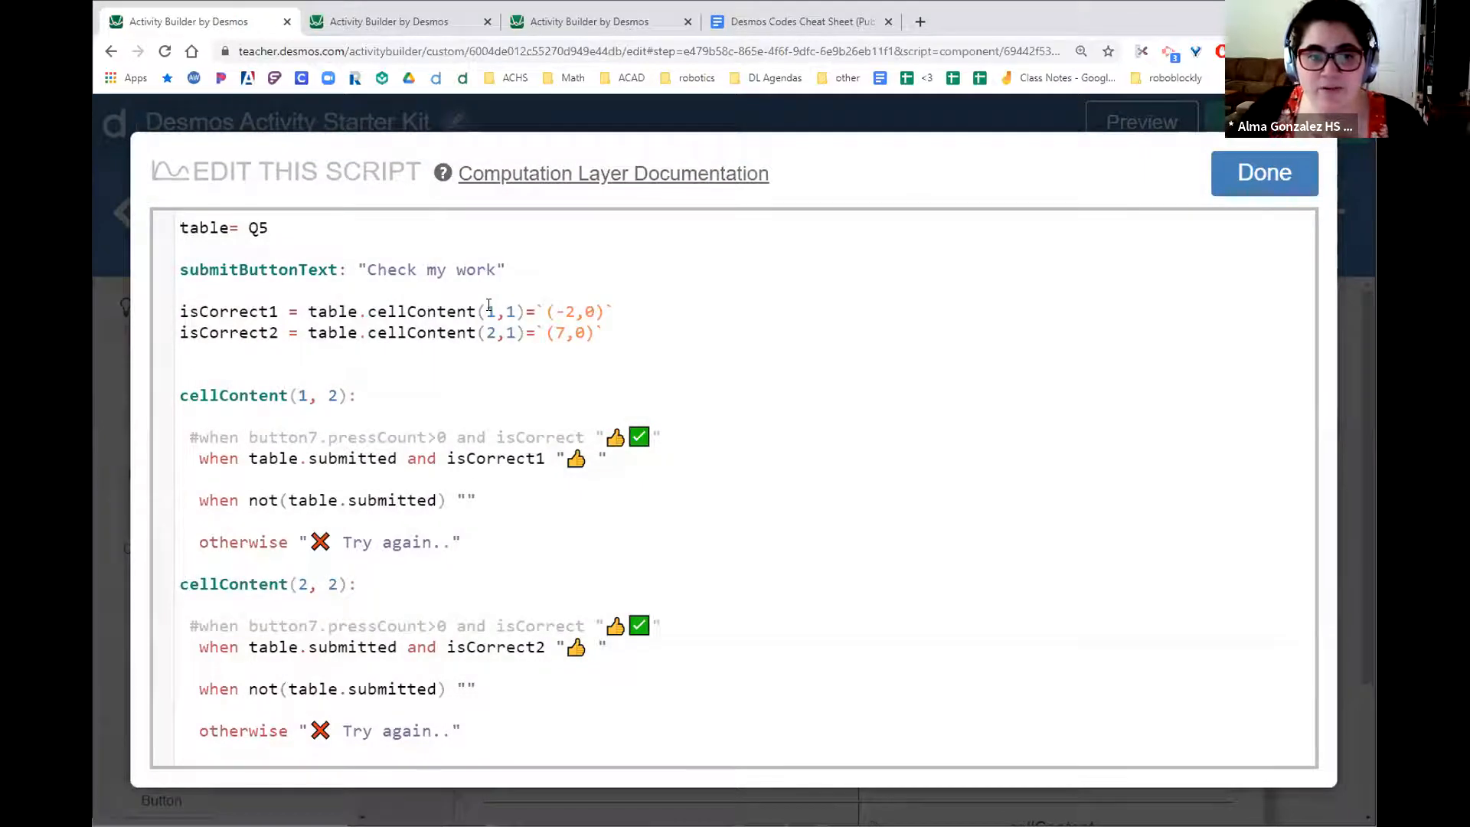
pyautogui.moveTo(487, 311); pyautogui.dragTo(514, 314)
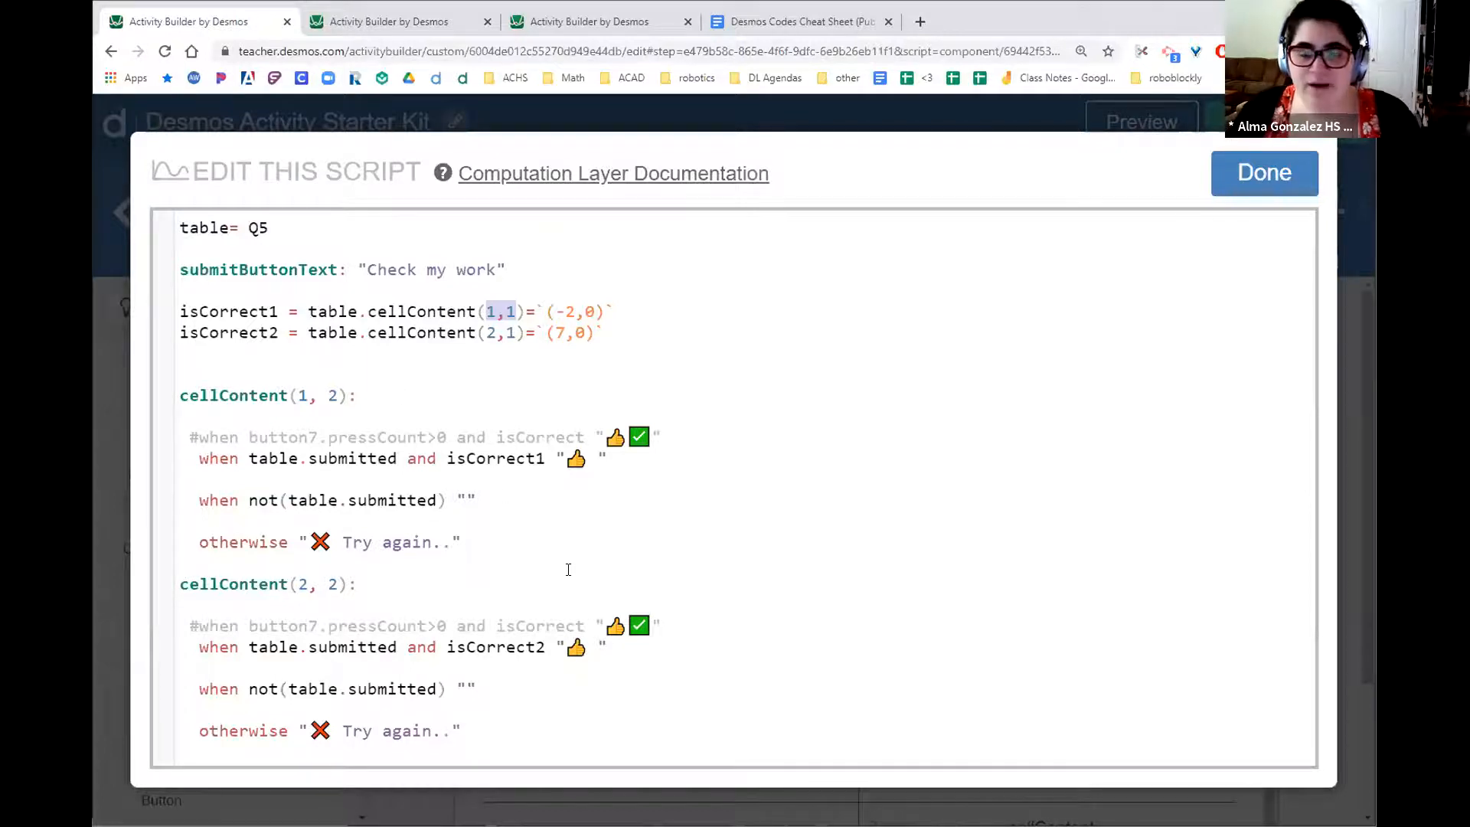
pyautogui.click(1269, 174)
pyautogui.scroll(-3, 728, 565)
pyautogui.click(689, 601)
pyautogui.tripleClick(689, 601)
pyautogui.doubleClick(1064, 608)
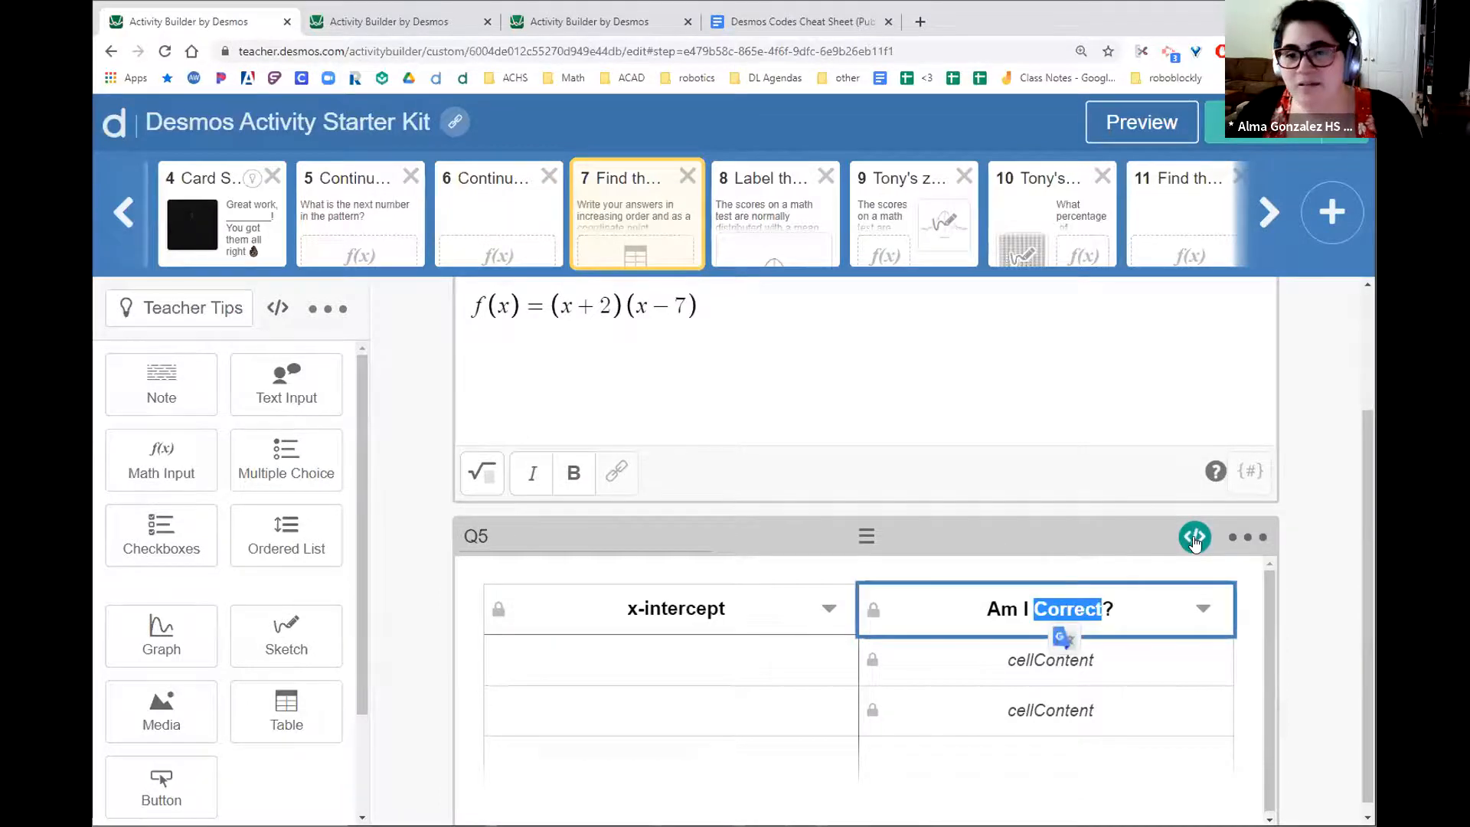
# - Examine the isCorrect1 and isCorrect2 answer definitions and the "when table.submitted and isCorrect1" line in the Q5 script, and close it
pyautogui.click(1195, 538)
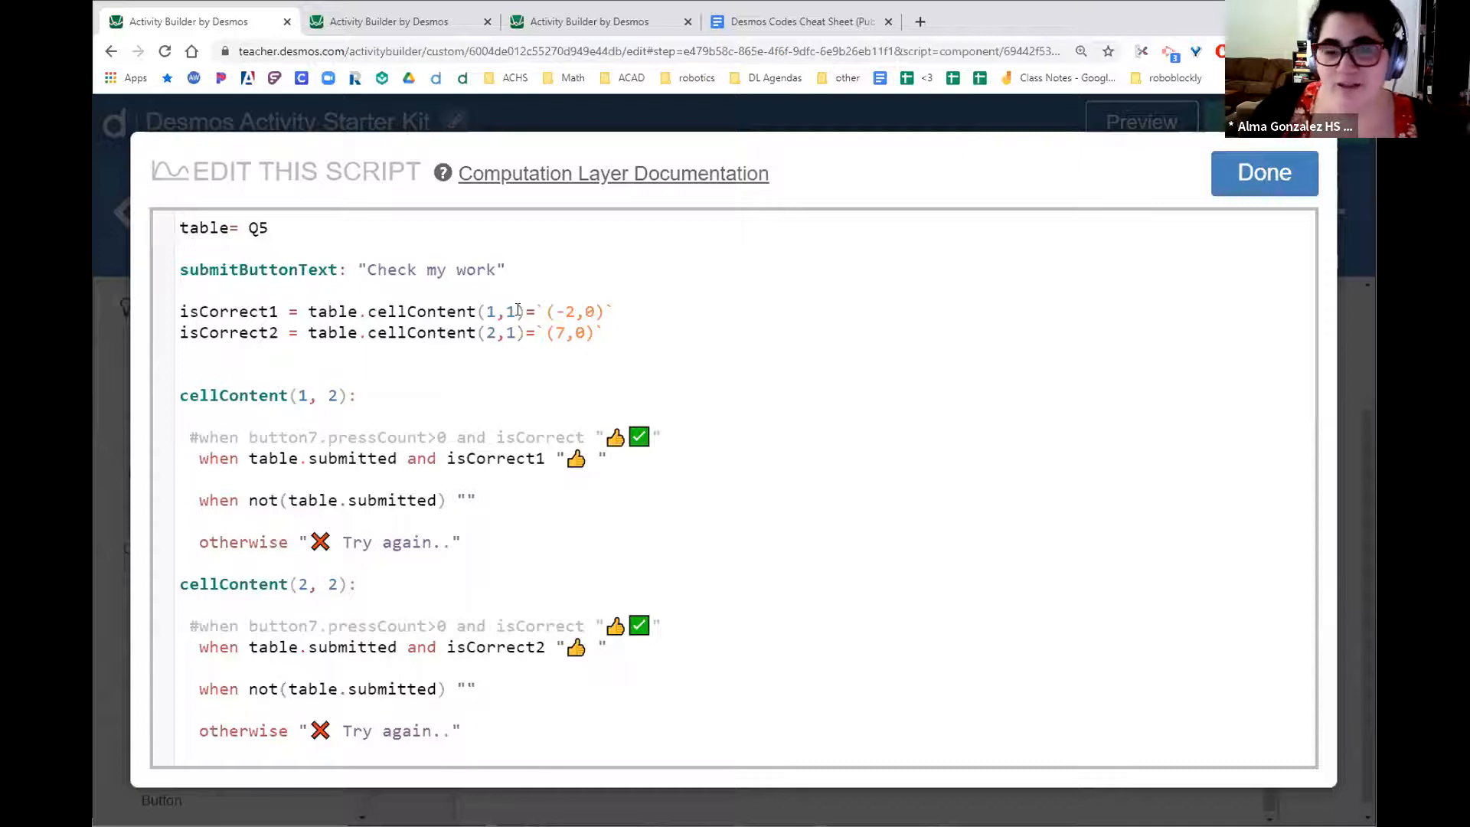
pyautogui.moveTo(604, 309); pyautogui.dragTo(548, 304)
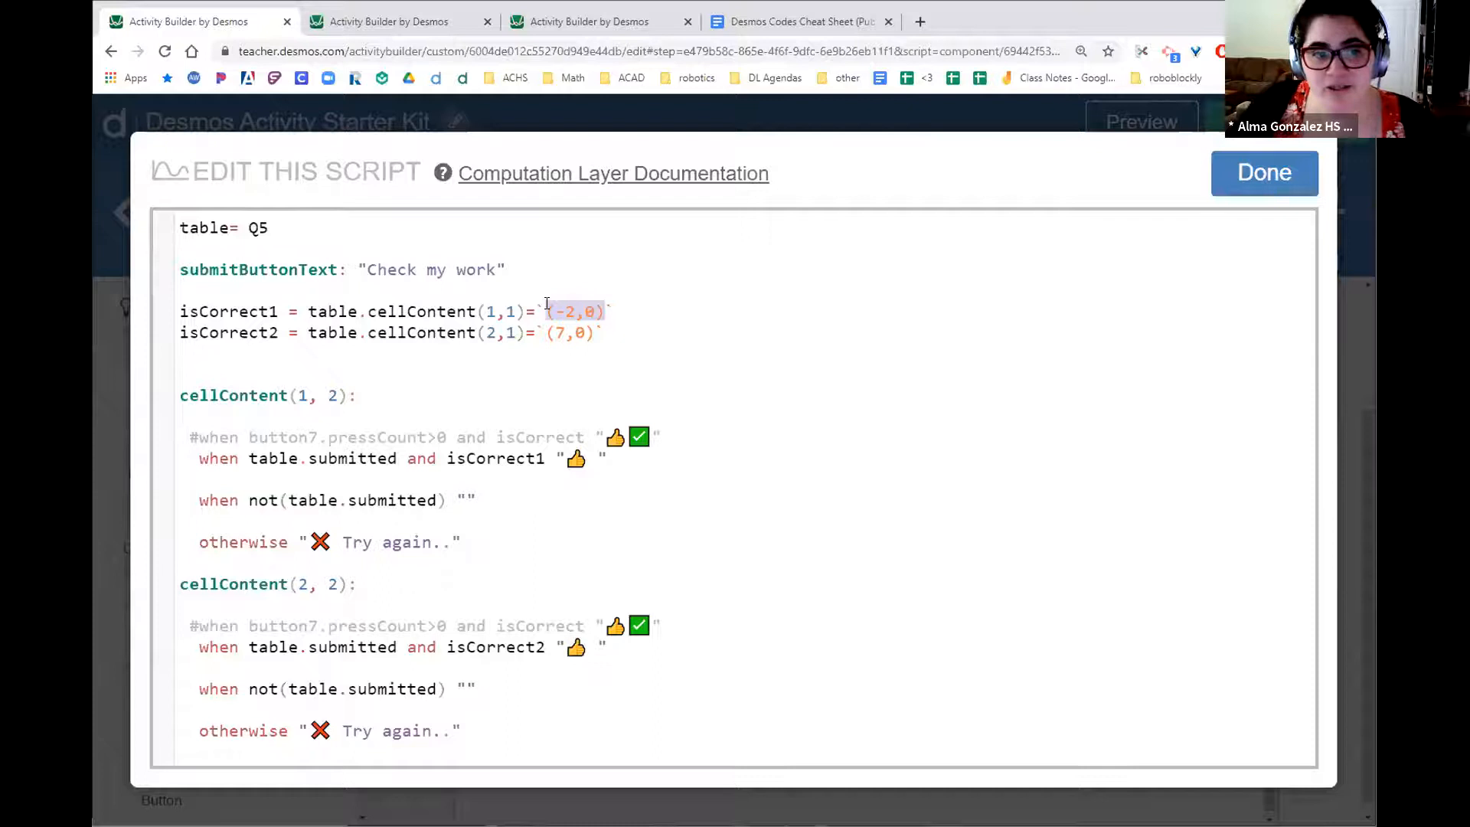
pyautogui.click(270, 314)
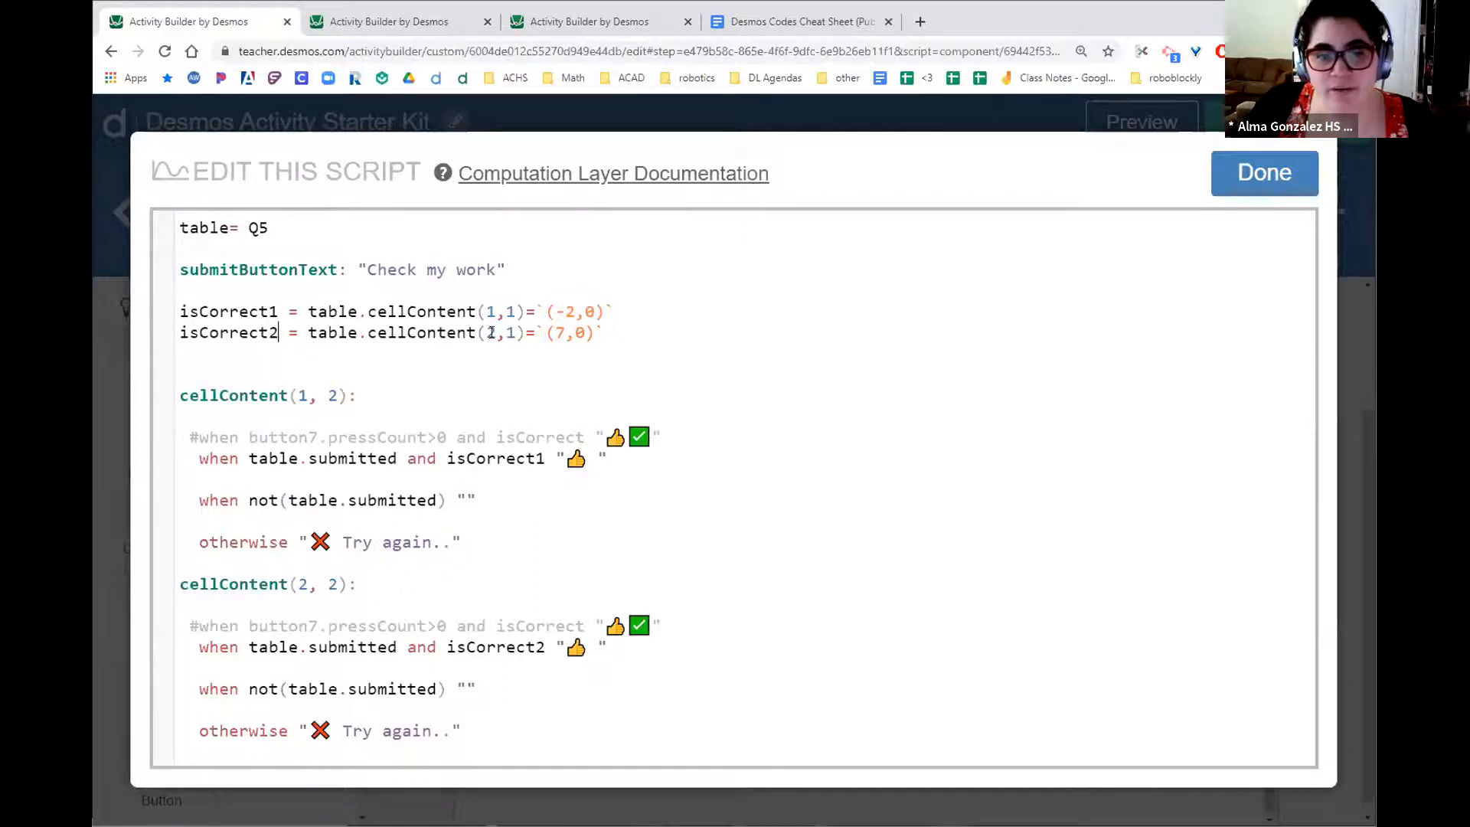
pyautogui.click(610, 327)
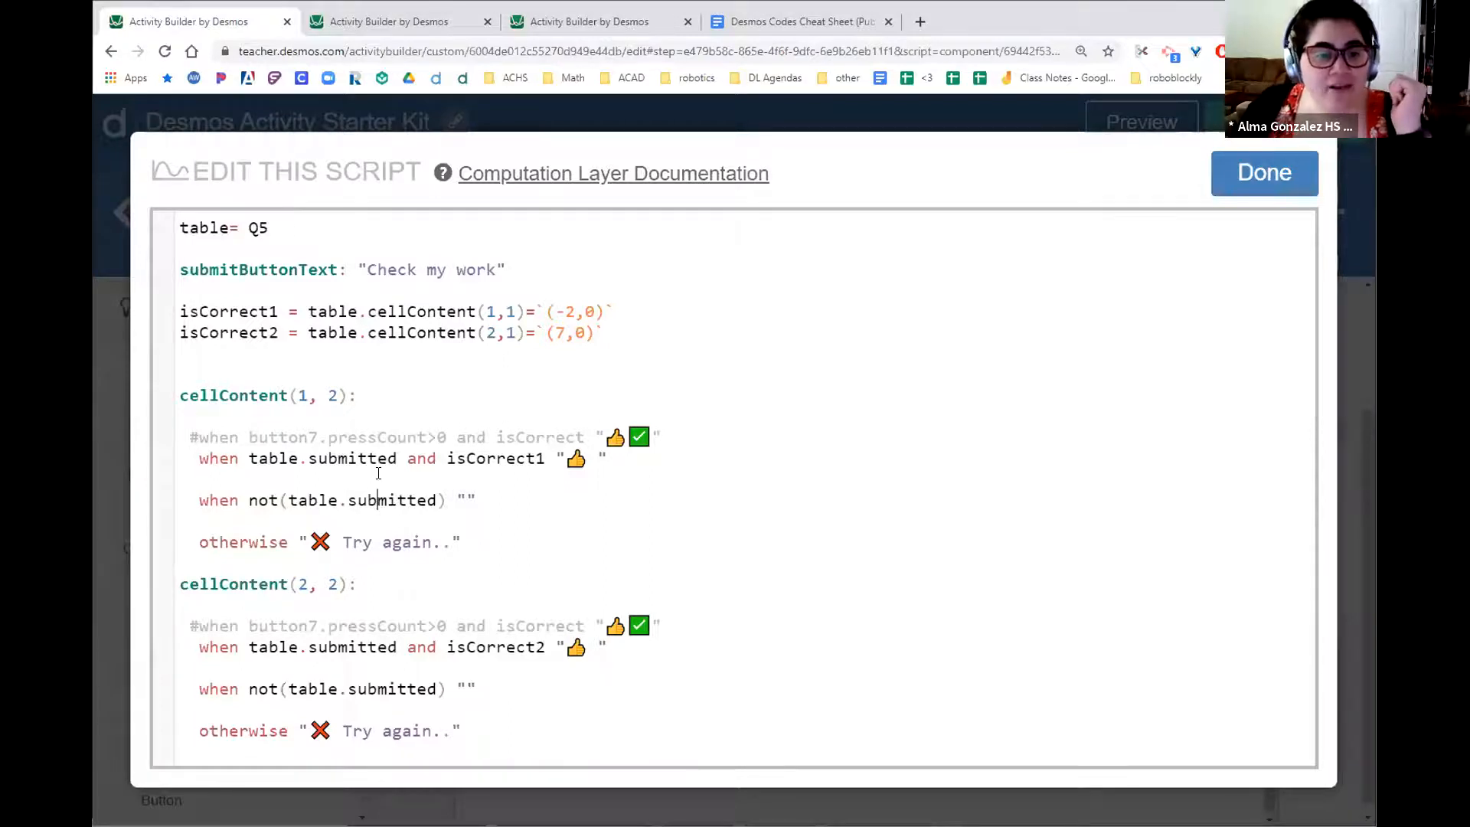
pyautogui.doubleClick(361, 458)
pyautogui.click(362, 459)
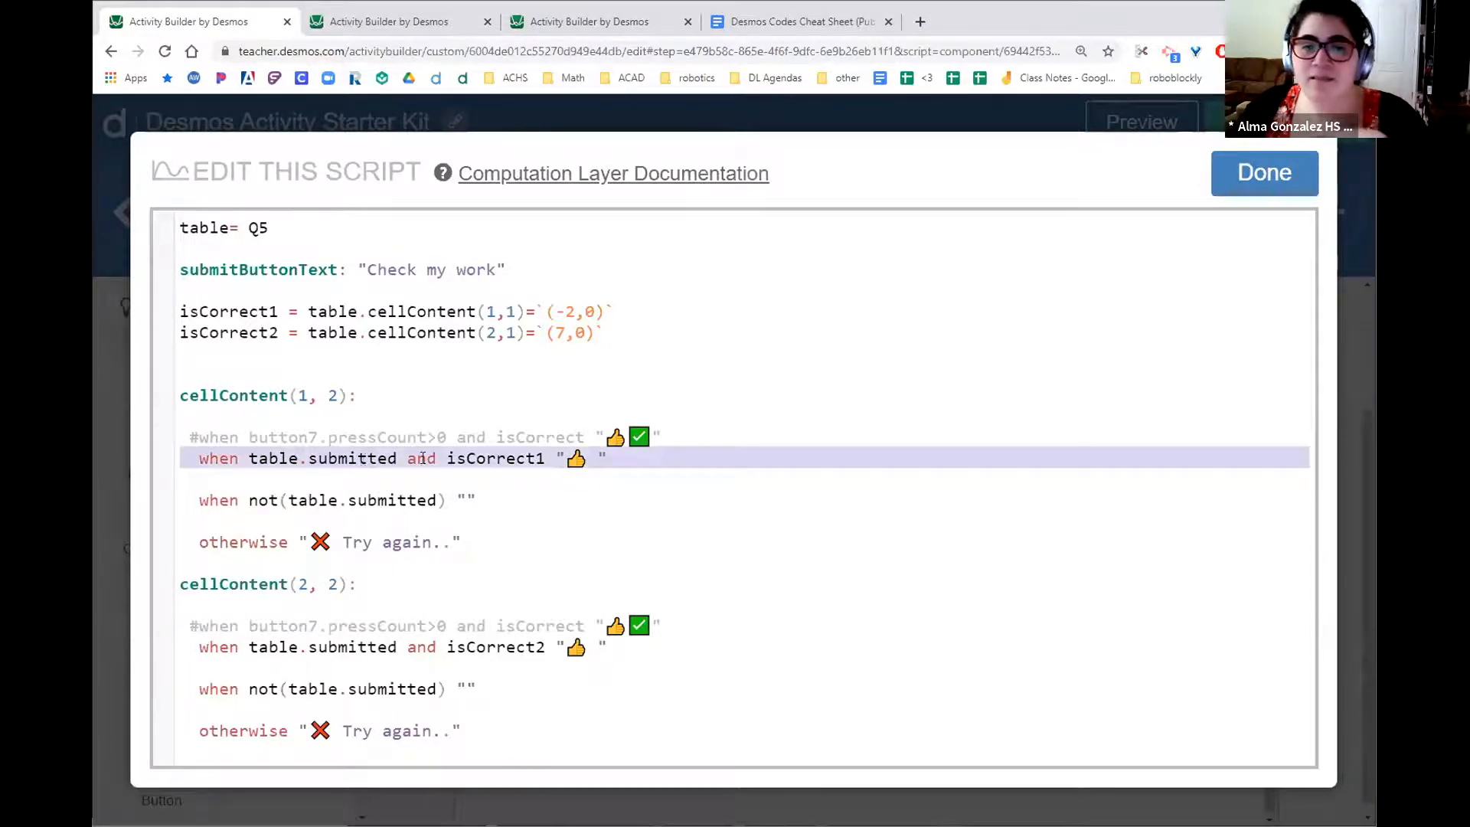
pyautogui.doubleClick(467, 459)
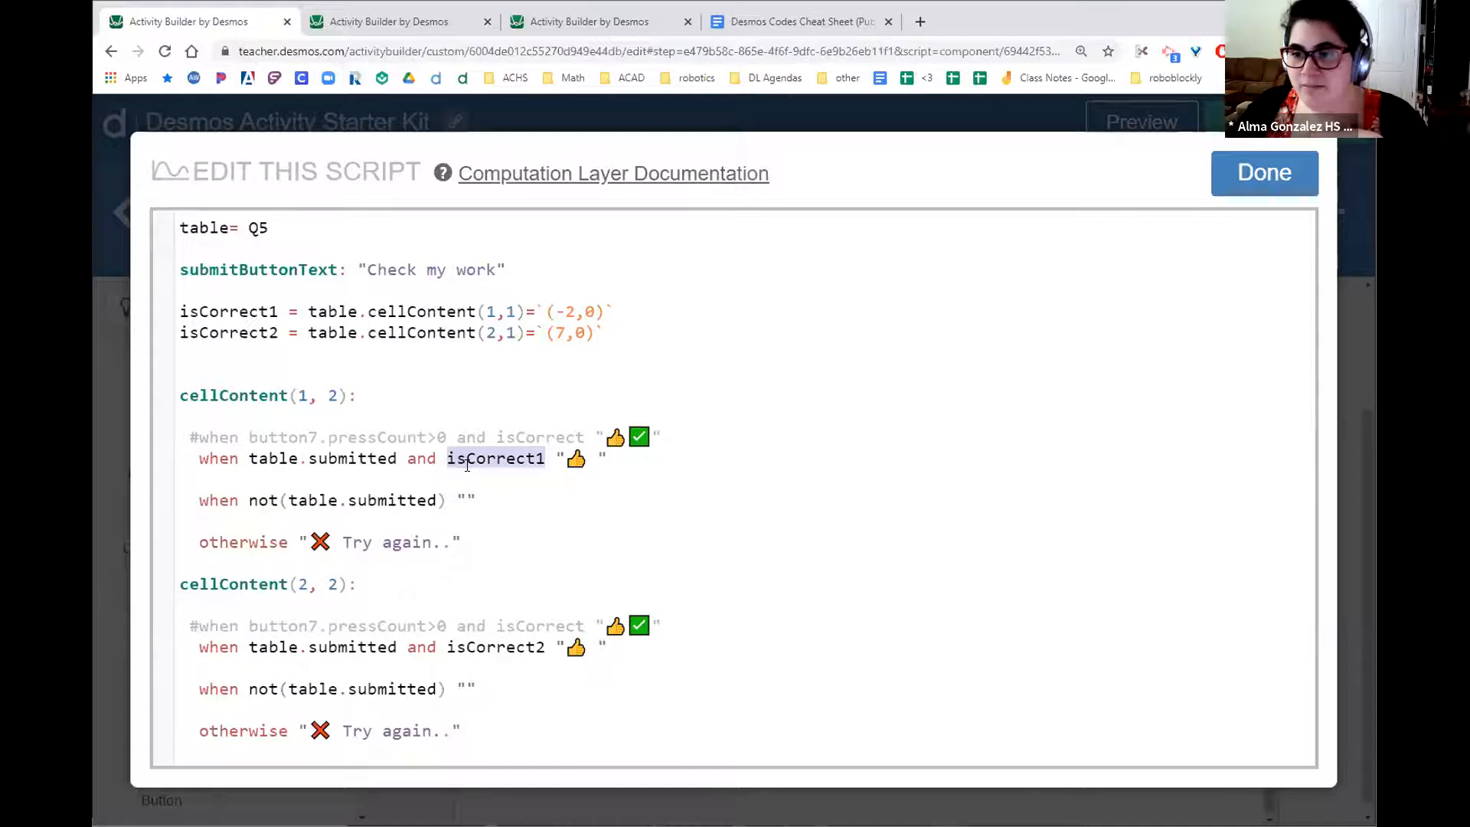
pyautogui.click(1266, 176)
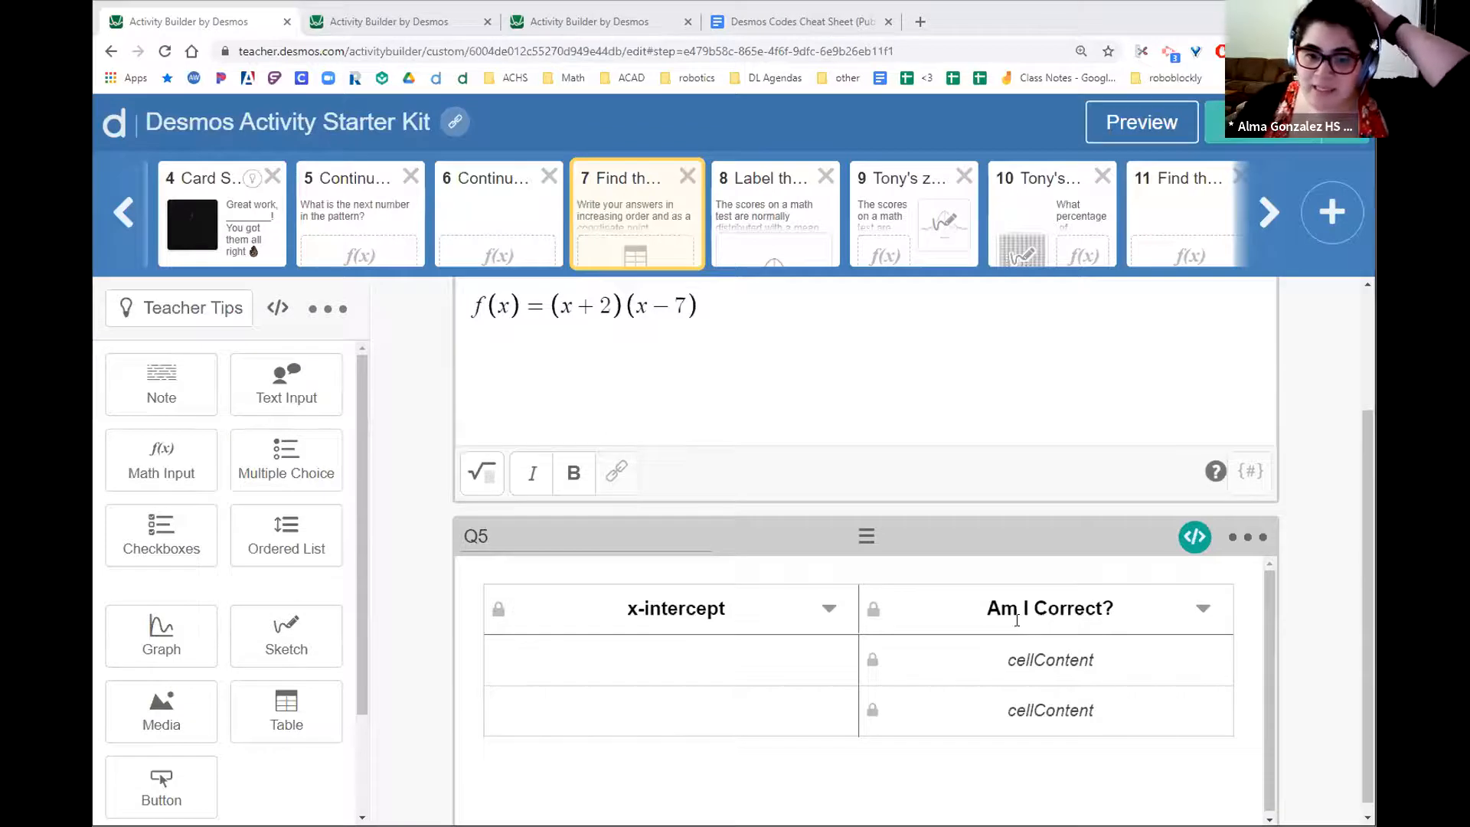
# - Preview screen 7, enter (2, 5) as the first x-intercept, check the work and close the preview
pyautogui.scroll(-1, 1017, 621)
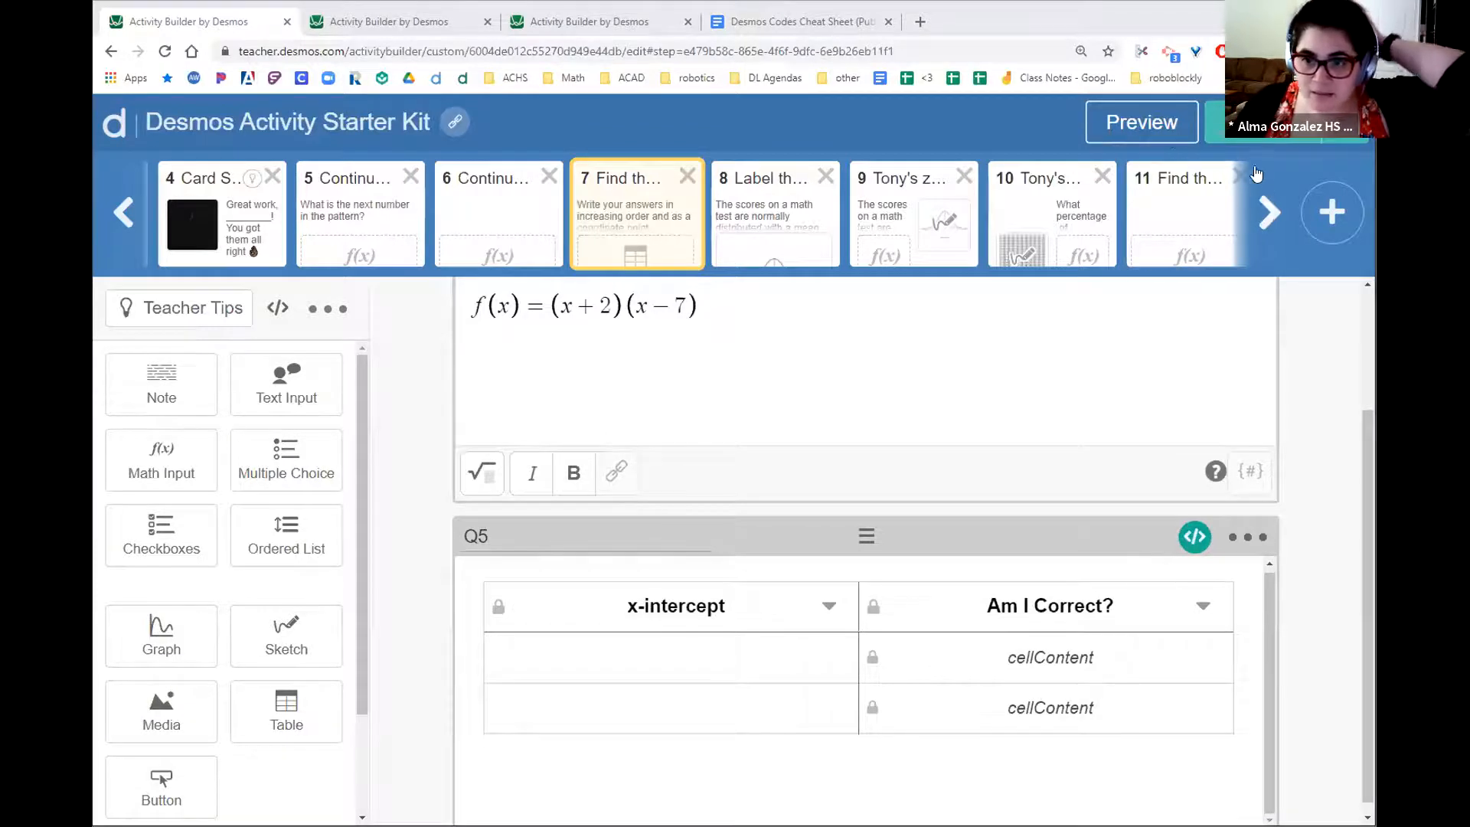
pyautogui.click(1141, 122)
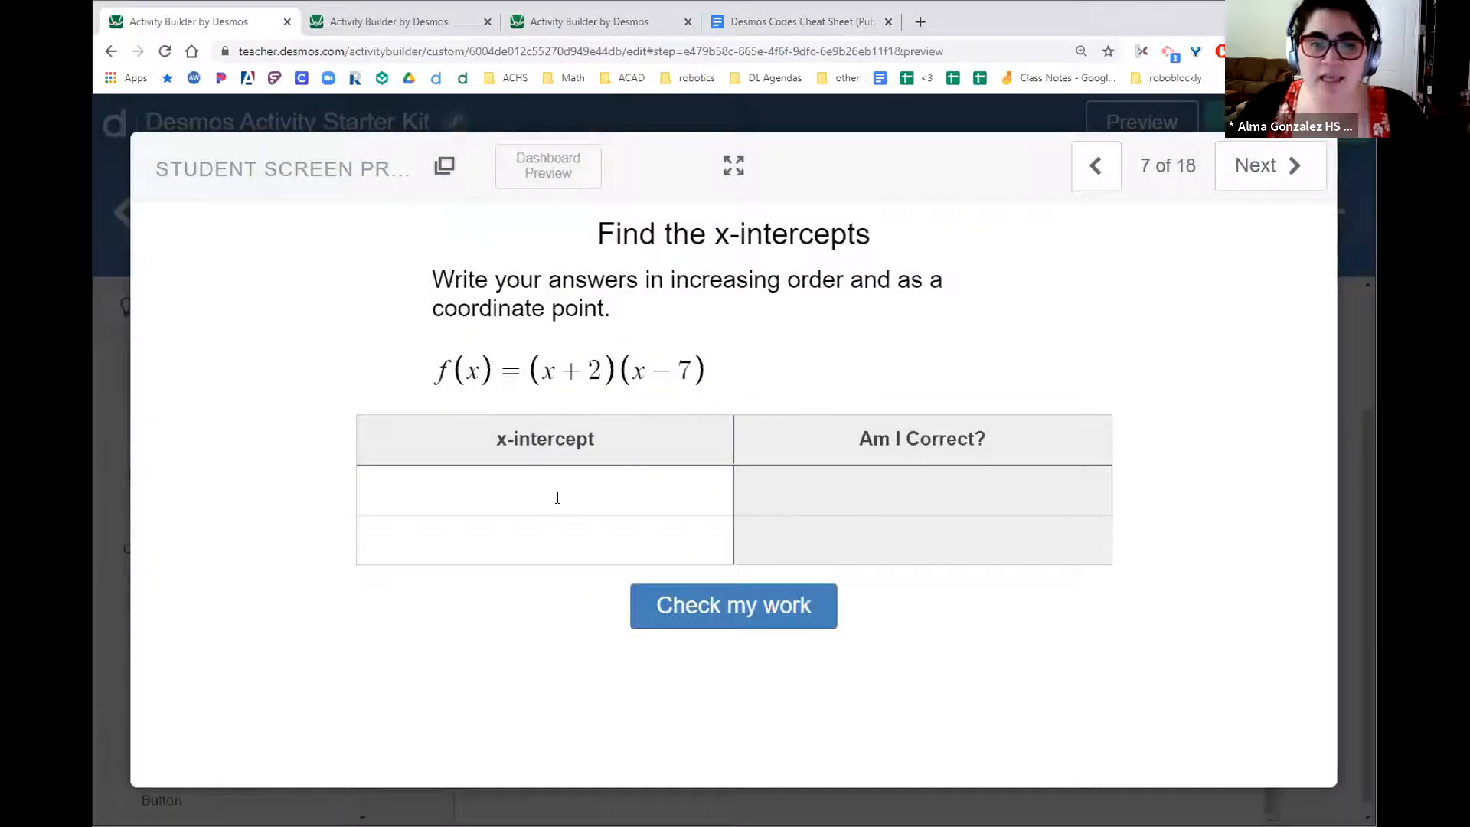
pyautogui.click(558, 498)
pyautogui.write('(')
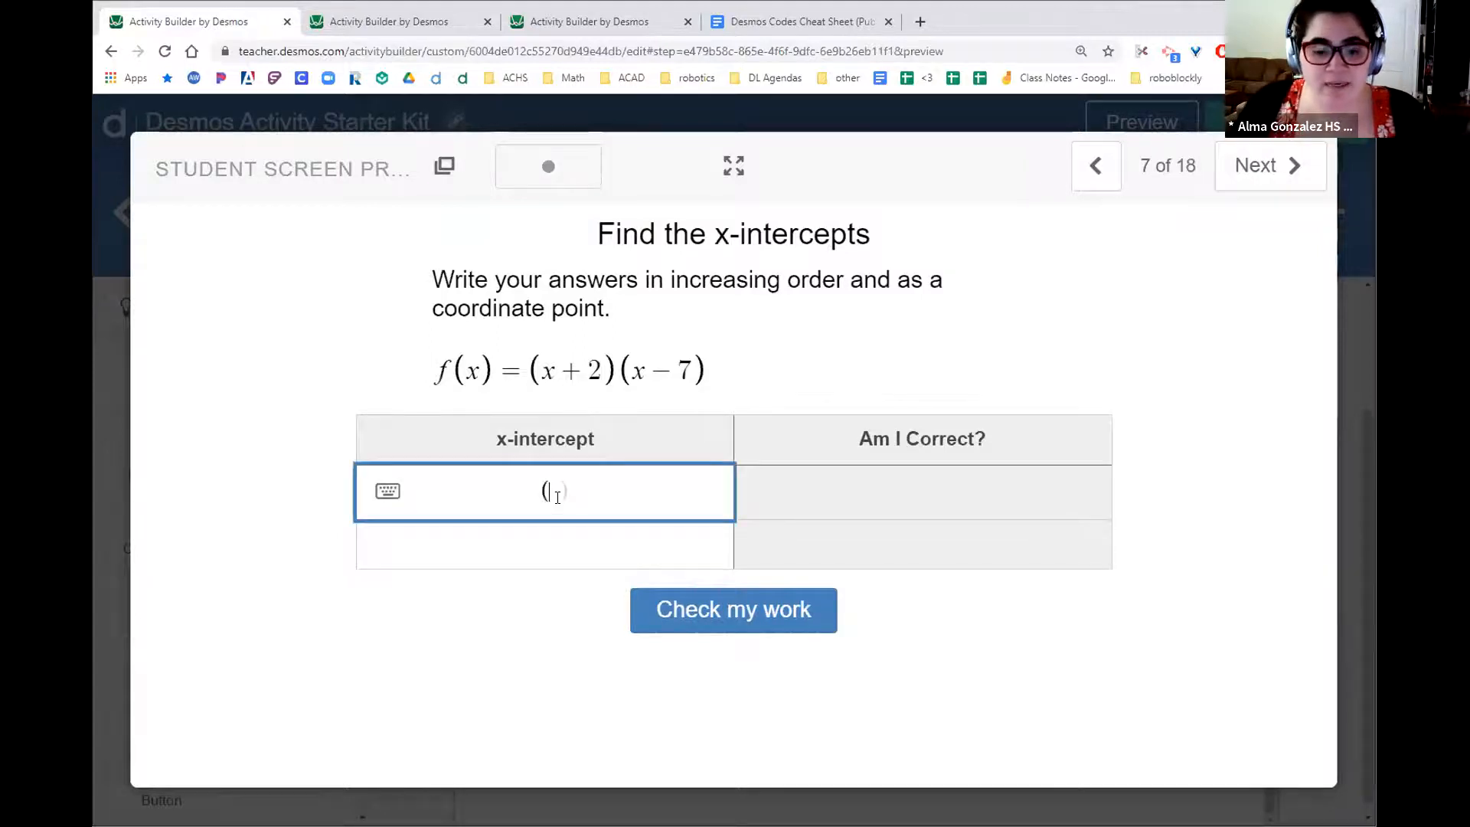
pyautogui.write('2, 5)')
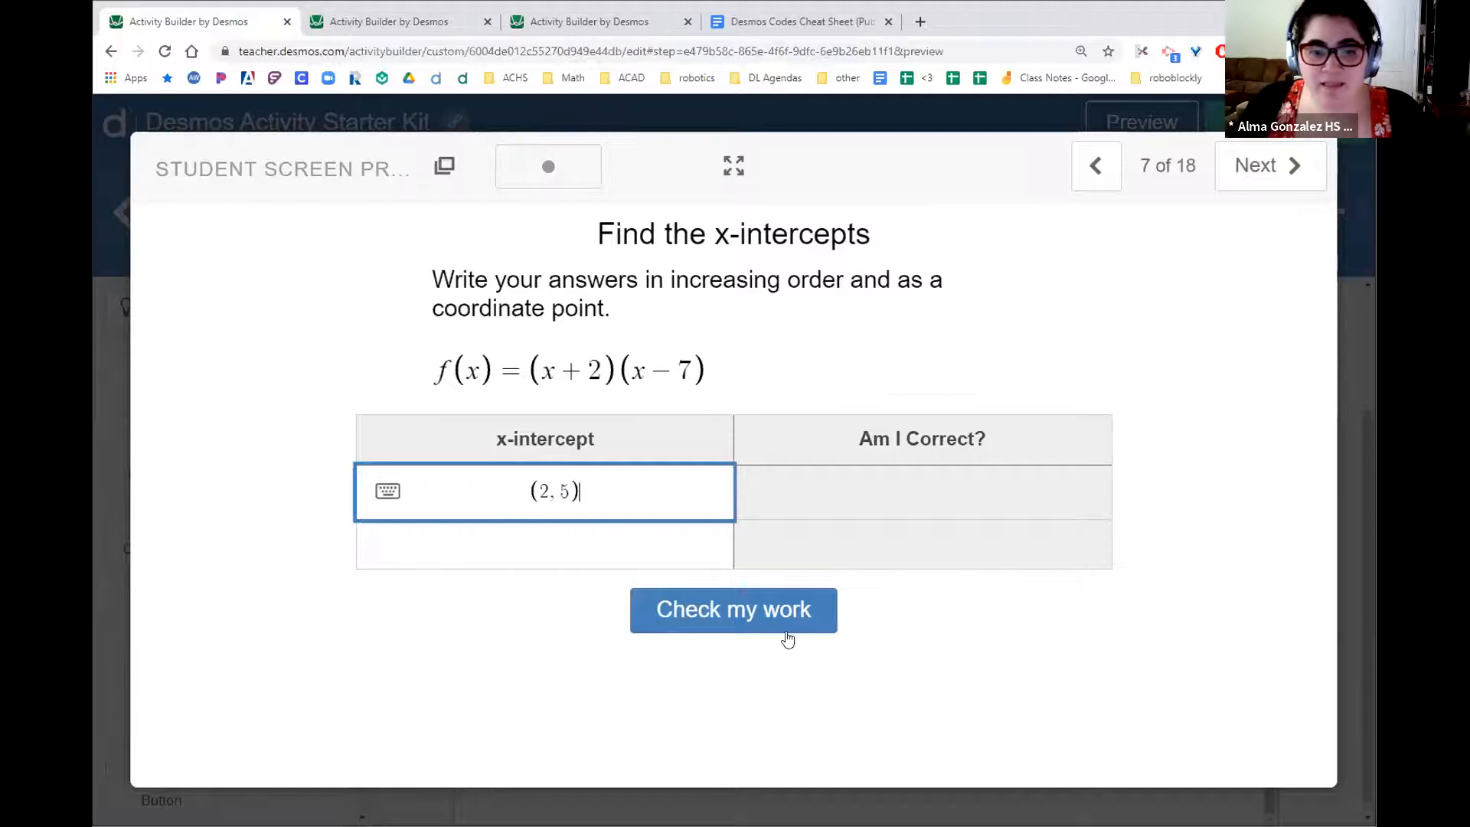
pyautogui.click(788, 635)
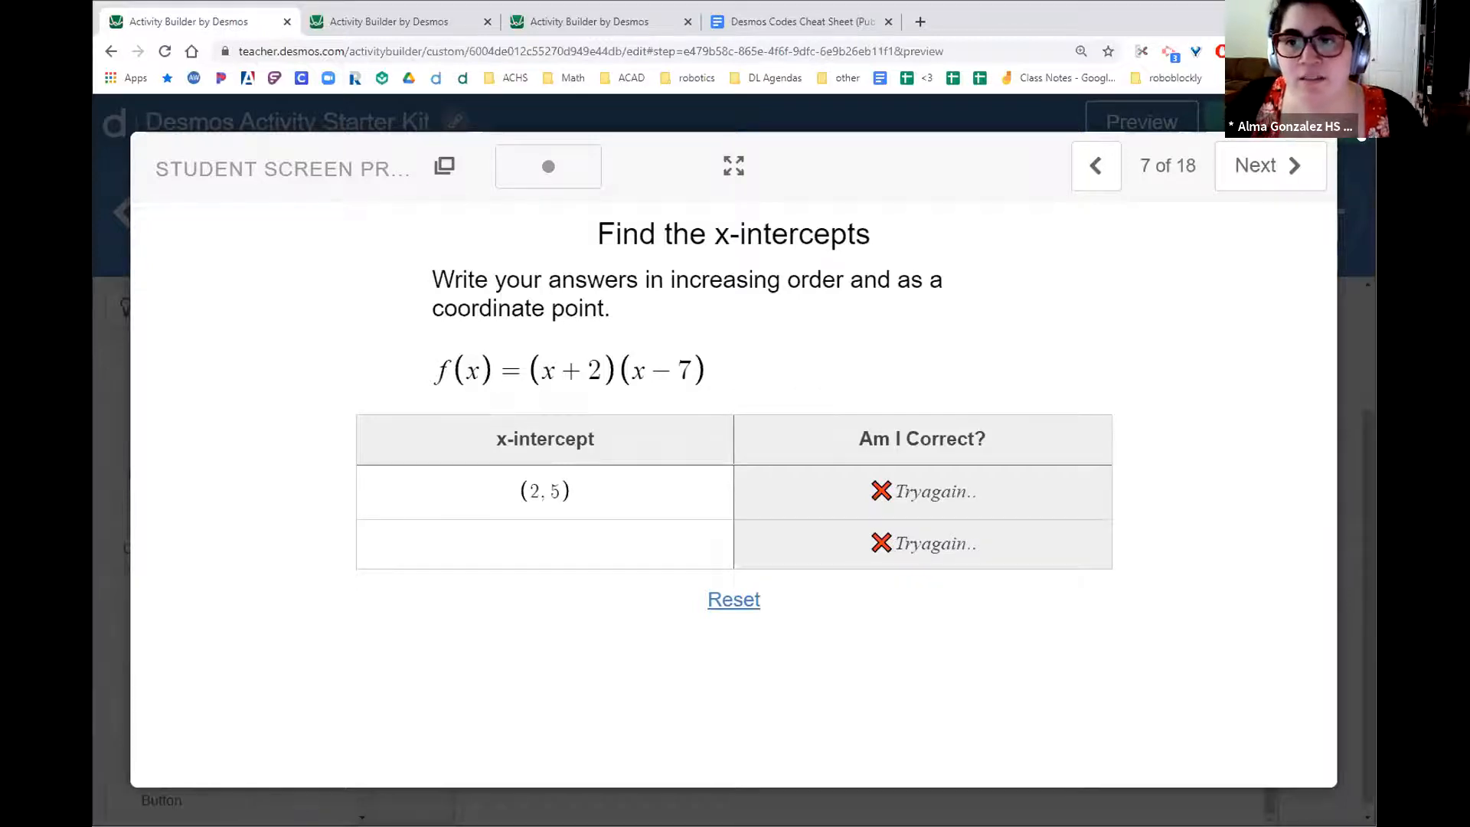
pyautogui.press('Escape')
# - Open the student preview of screen 8 and sketch a roughly vertical line through the bell curve near 1
pyautogui.click(765, 230)
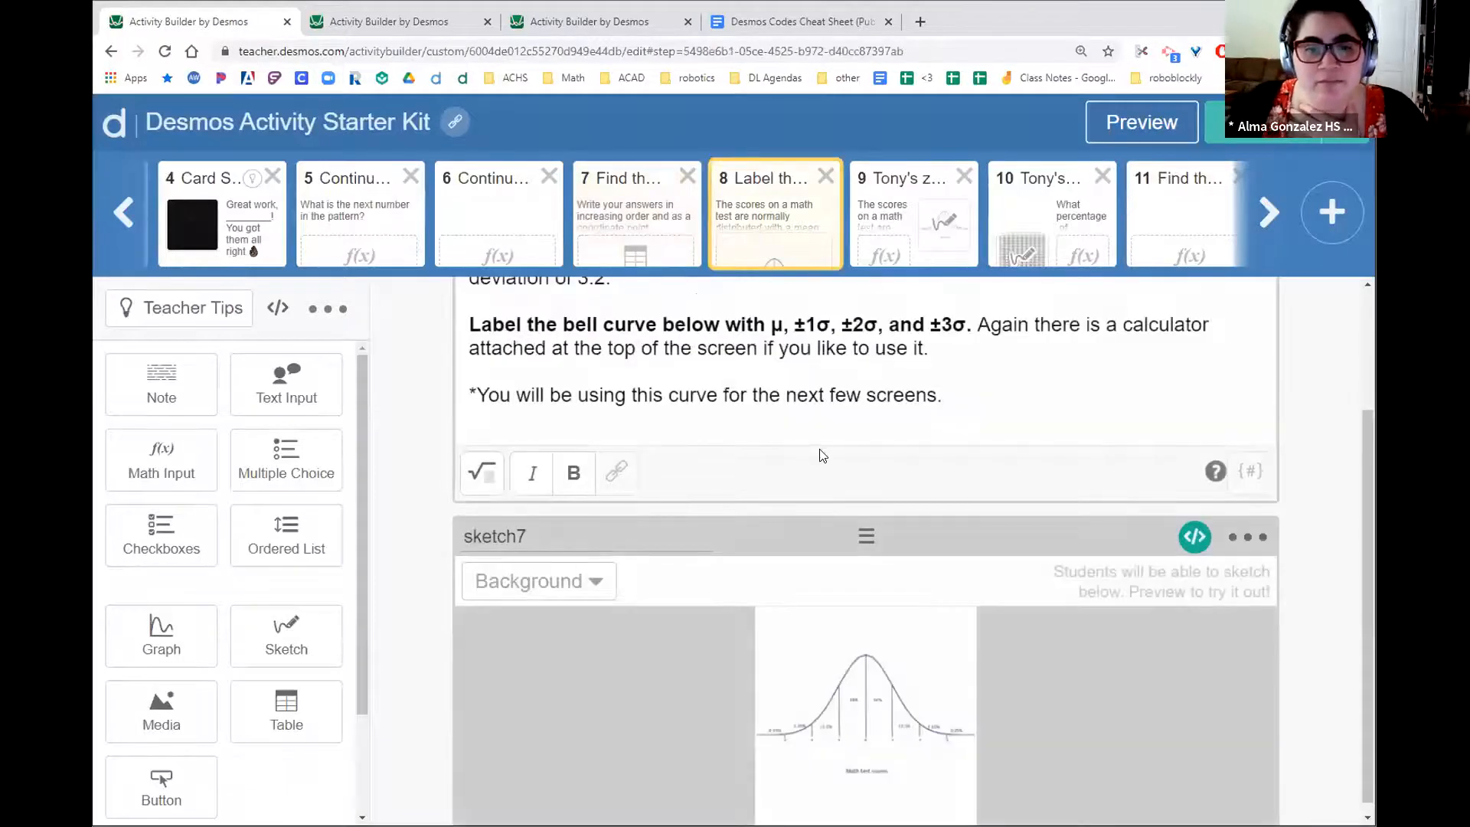
pyautogui.scroll(3, 819, 456)
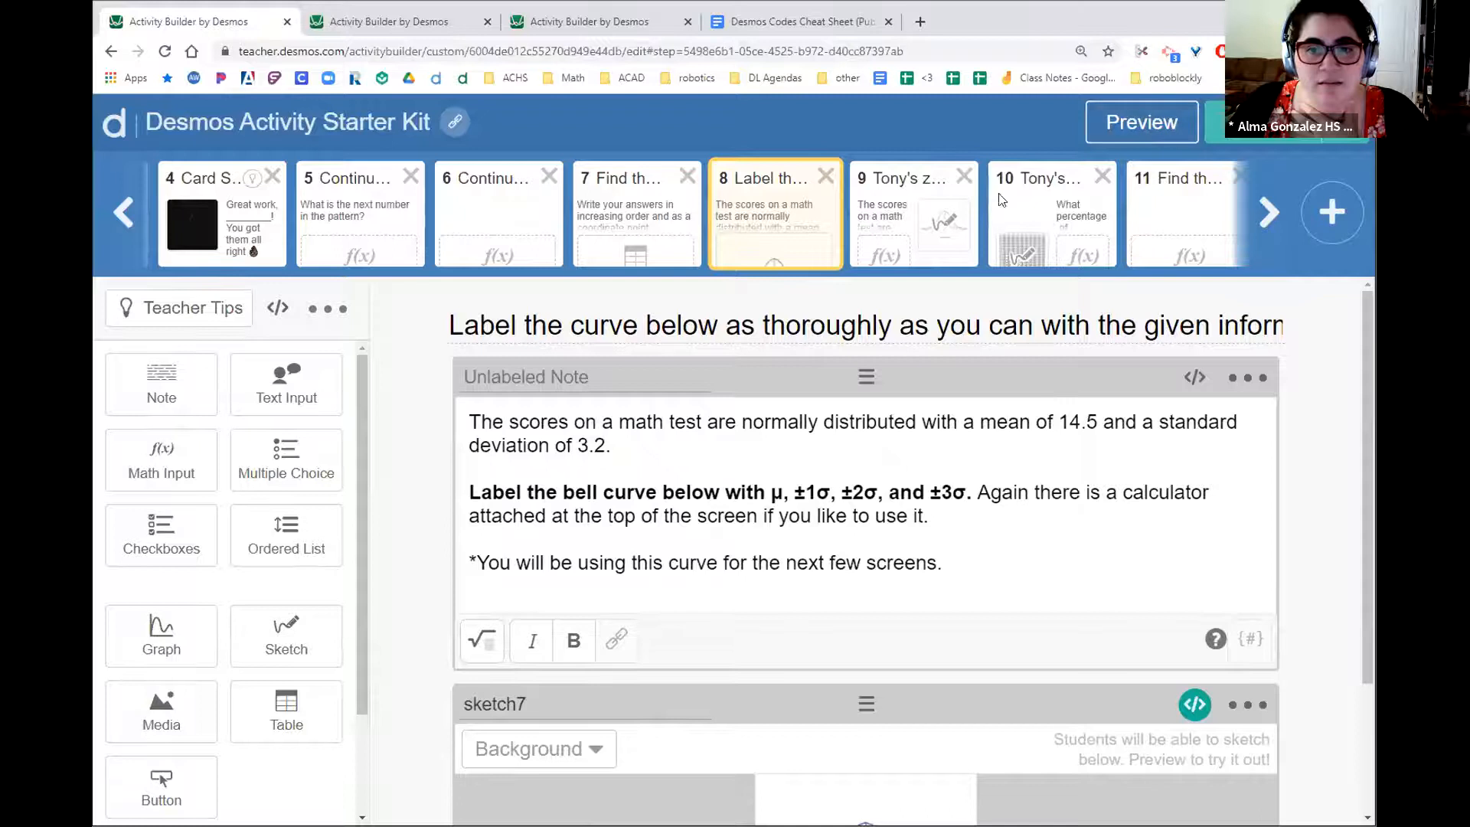
pyautogui.click(1152, 119)
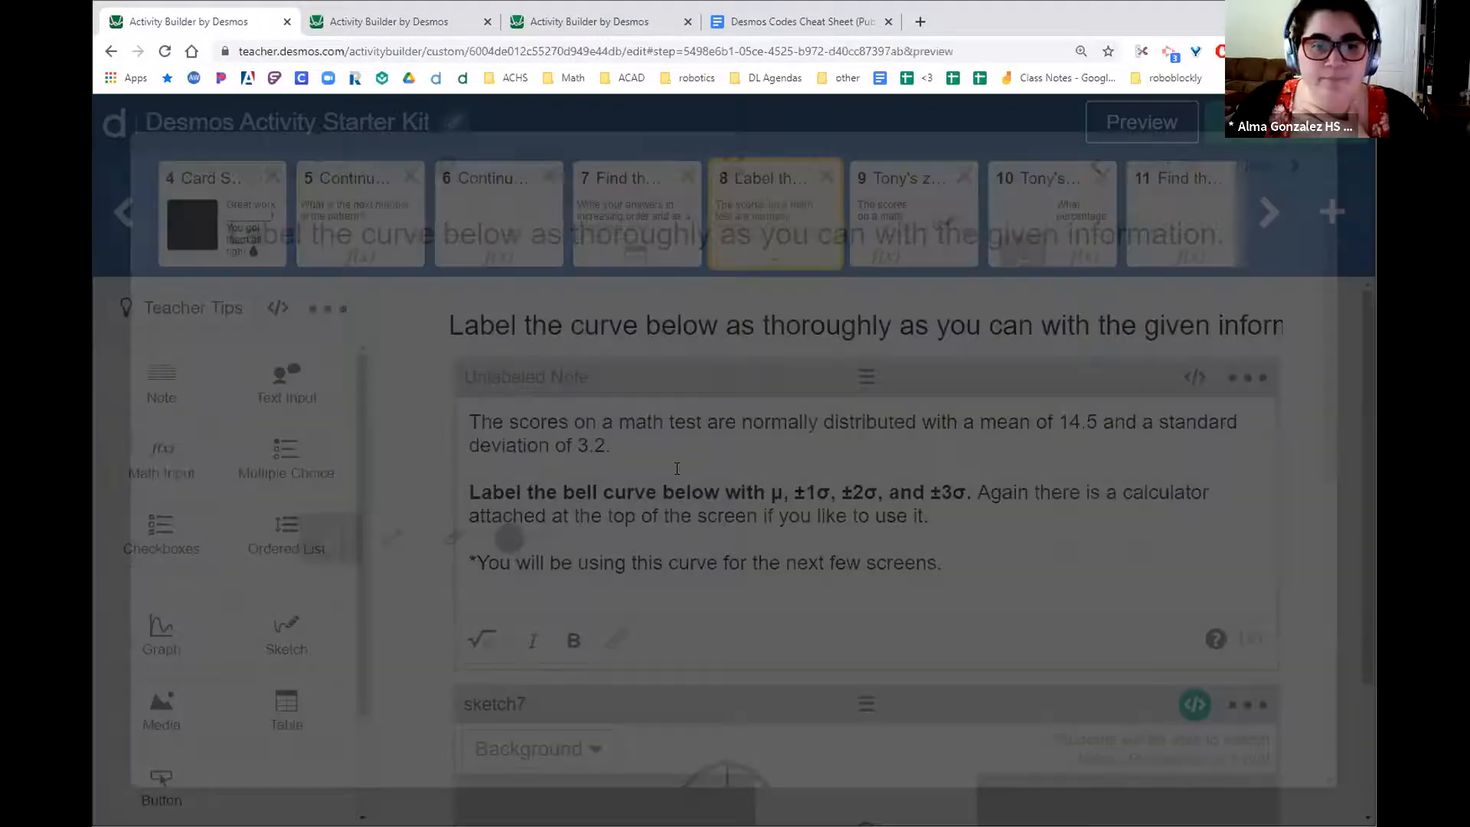
pyautogui.scroll(-5, 637, 560)
pyautogui.moveTo(803, 454)
pyautogui.mouseDown()
pyautogui.moveTo(844, 685)
pyautogui.moveTo(827, 780)
pyautogui.mouseUp()
# - Enter 4 as the z-score on screen 9 and highlight the carried-over value on screen 10
pyautogui.click(1255, 167)
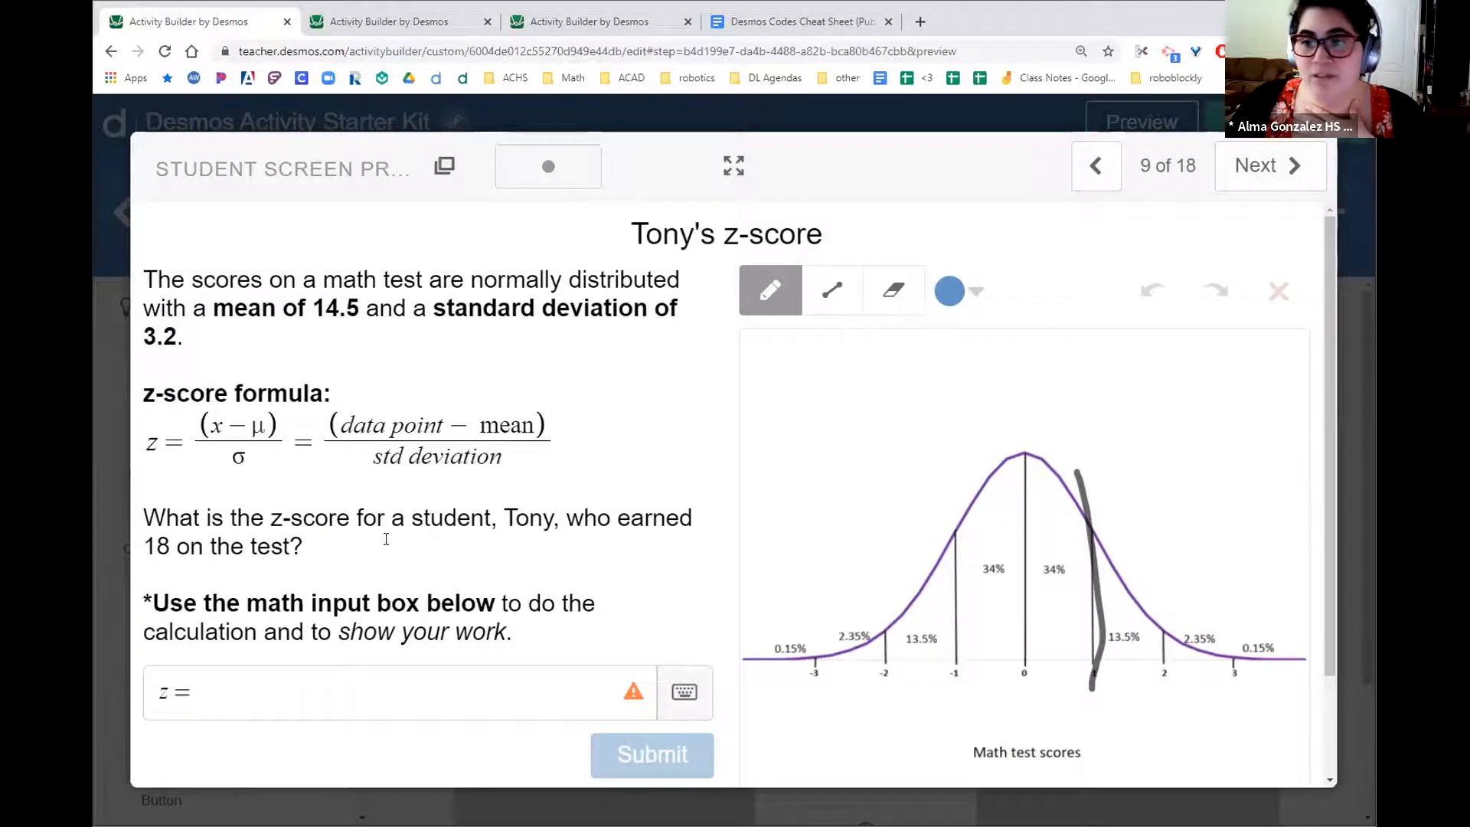
pyautogui.click(288, 688)
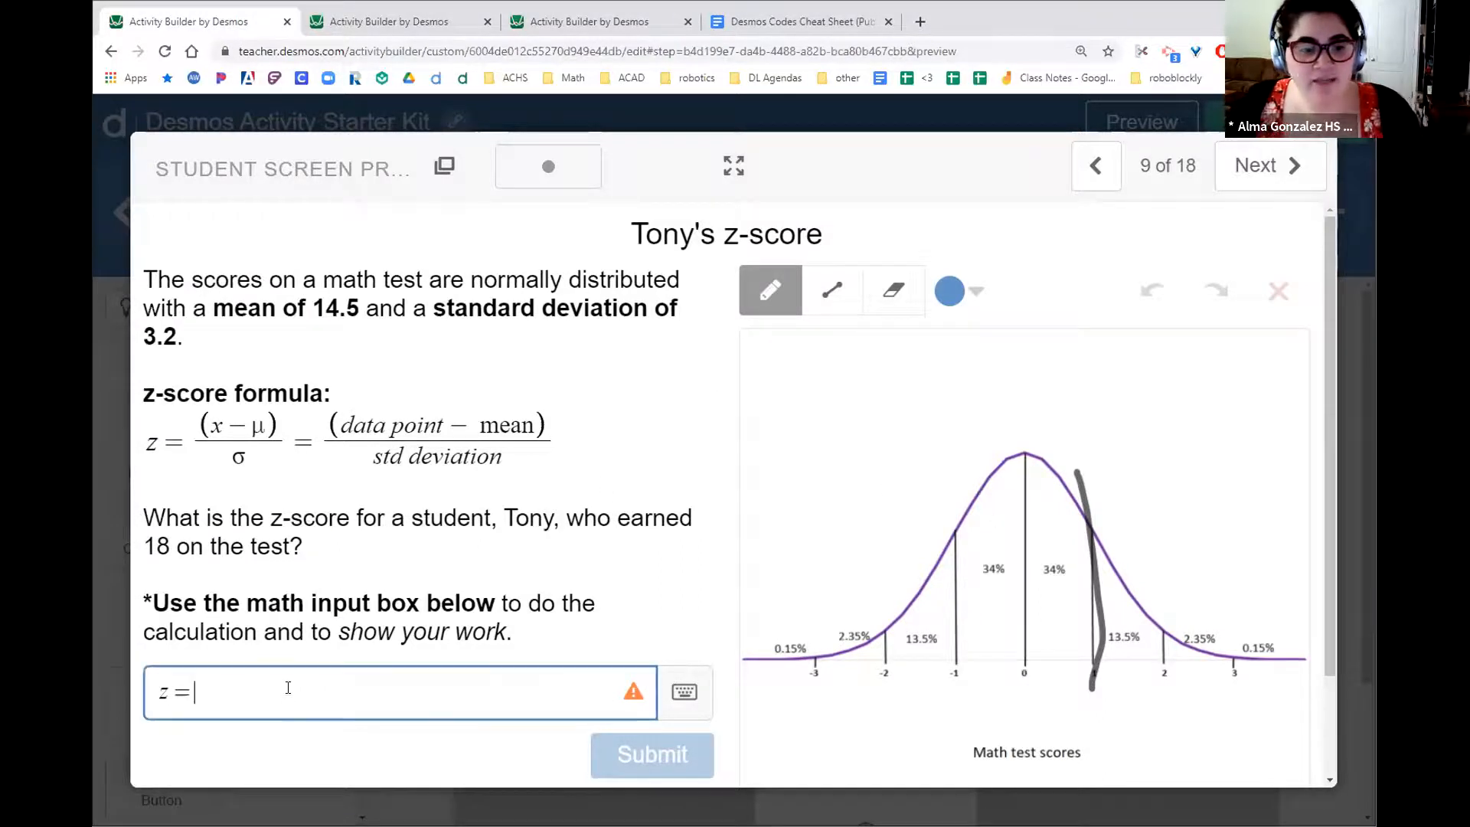
pyautogui.write('4')
pyautogui.click(1256, 165)
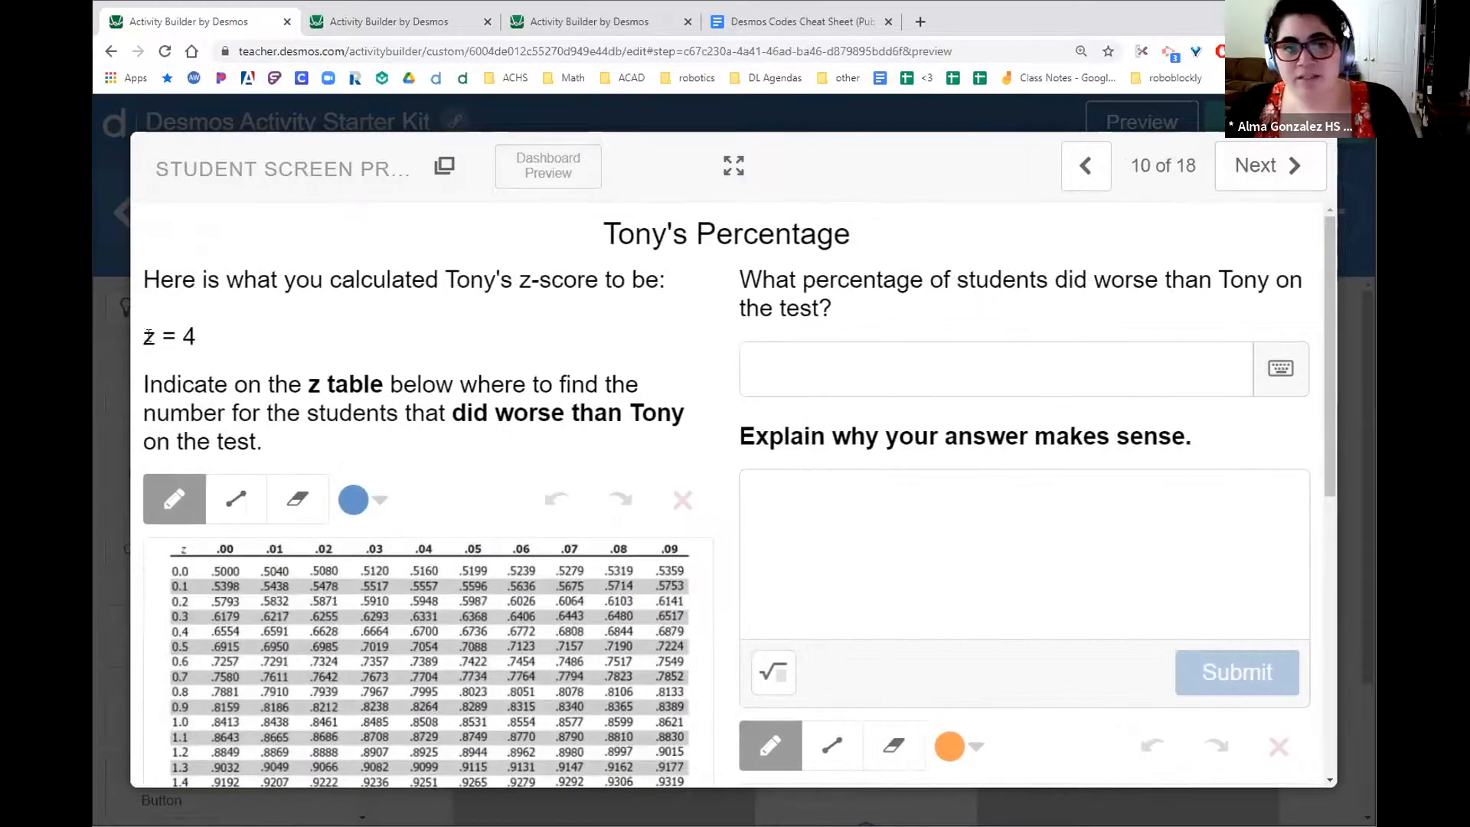
pyautogui.moveTo(216, 338); pyautogui.dragTo(138, 334)
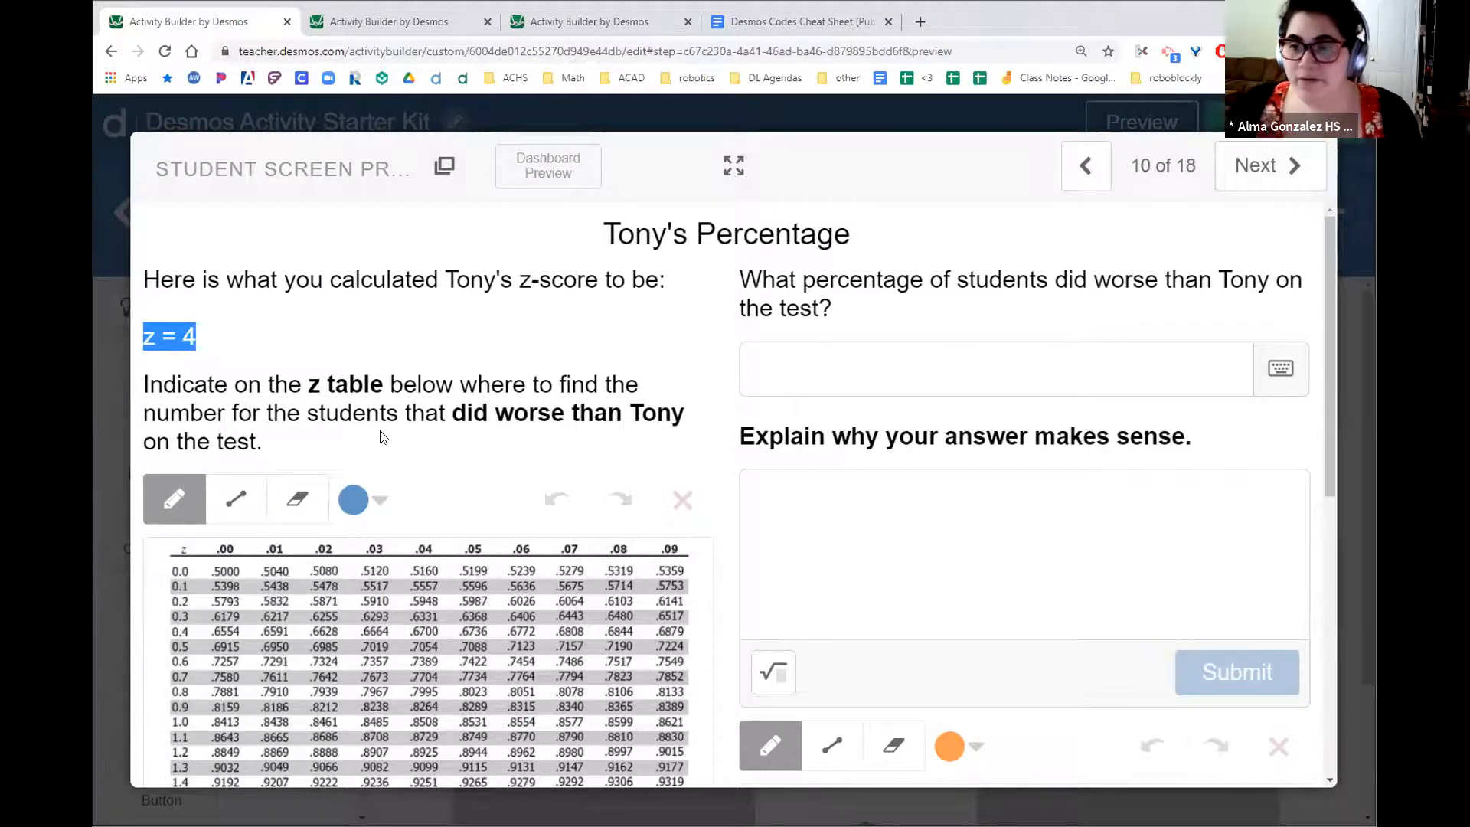
# - Try the percentage and explanation fields on screen 10 and mark the z table's .07 column around rows 1.6 and 1.7
pyautogui.click(885, 359)
pyautogui.click(886, 515)
pyautogui.click(850, 361)
pyautogui.click(847, 515)
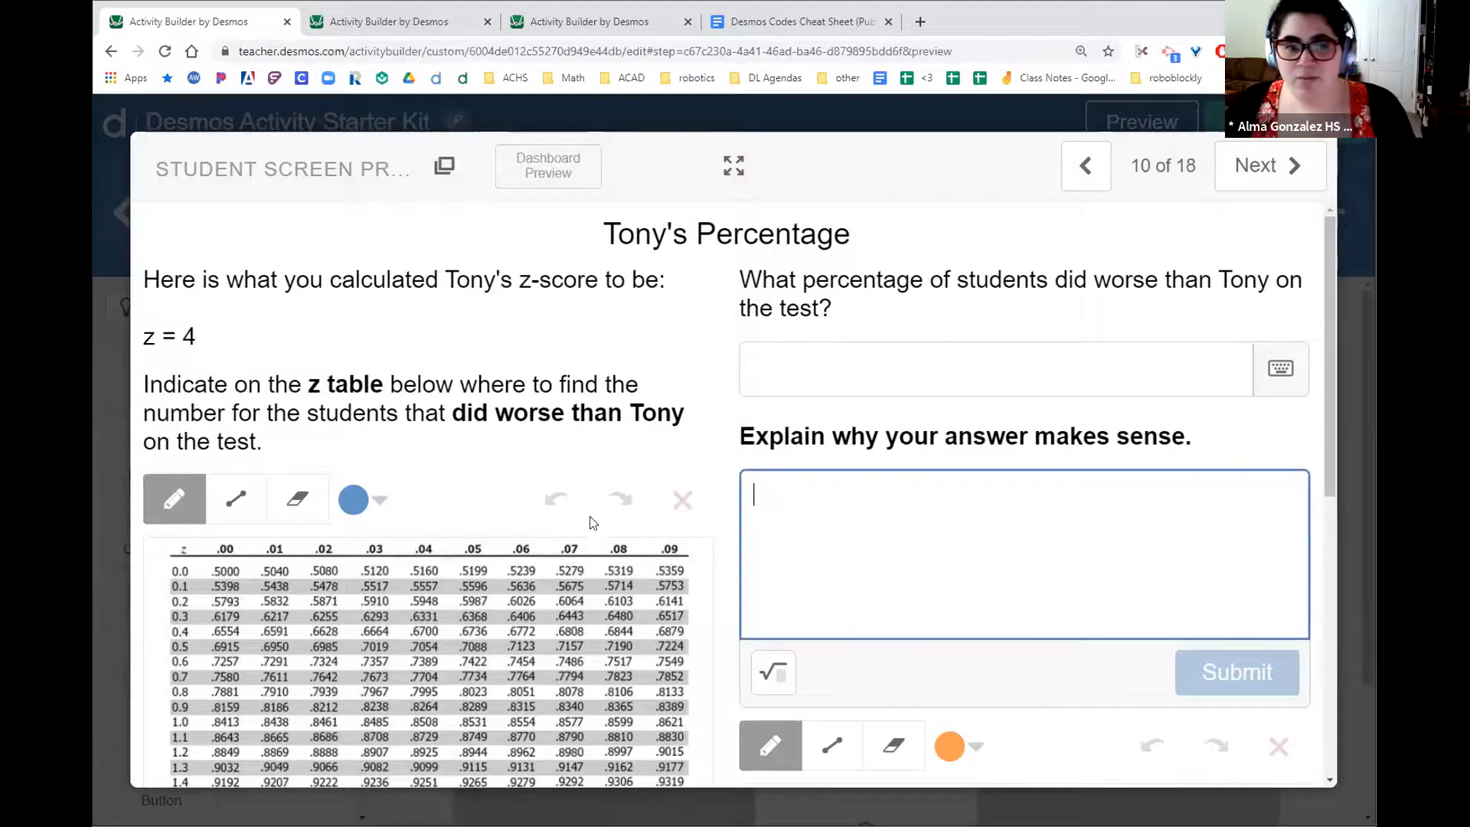
pyautogui.scroll(-4, 592, 523)
pyautogui.moveTo(570, 539); pyautogui.dragTo(574, 563)
pyautogui.scroll(-4, 893, 690)
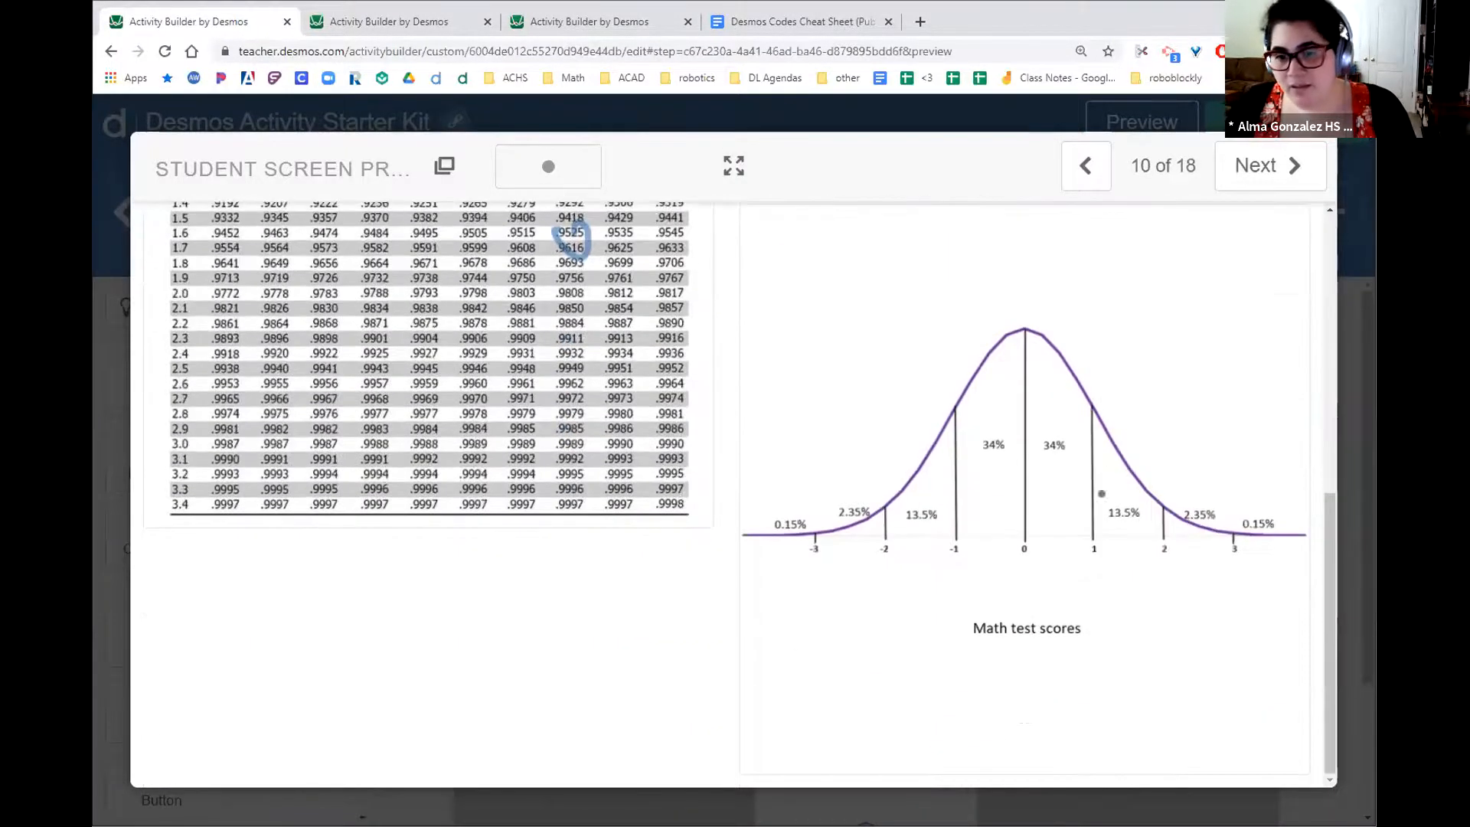
# - Draw a vertical orange line through 1 on the math test scores curve and look over screen 10
pyautogui.moveTo(1093, 361); pyautogui.dragTo(1088, 639)
pyautogui.scroll(2, 1143, 519)
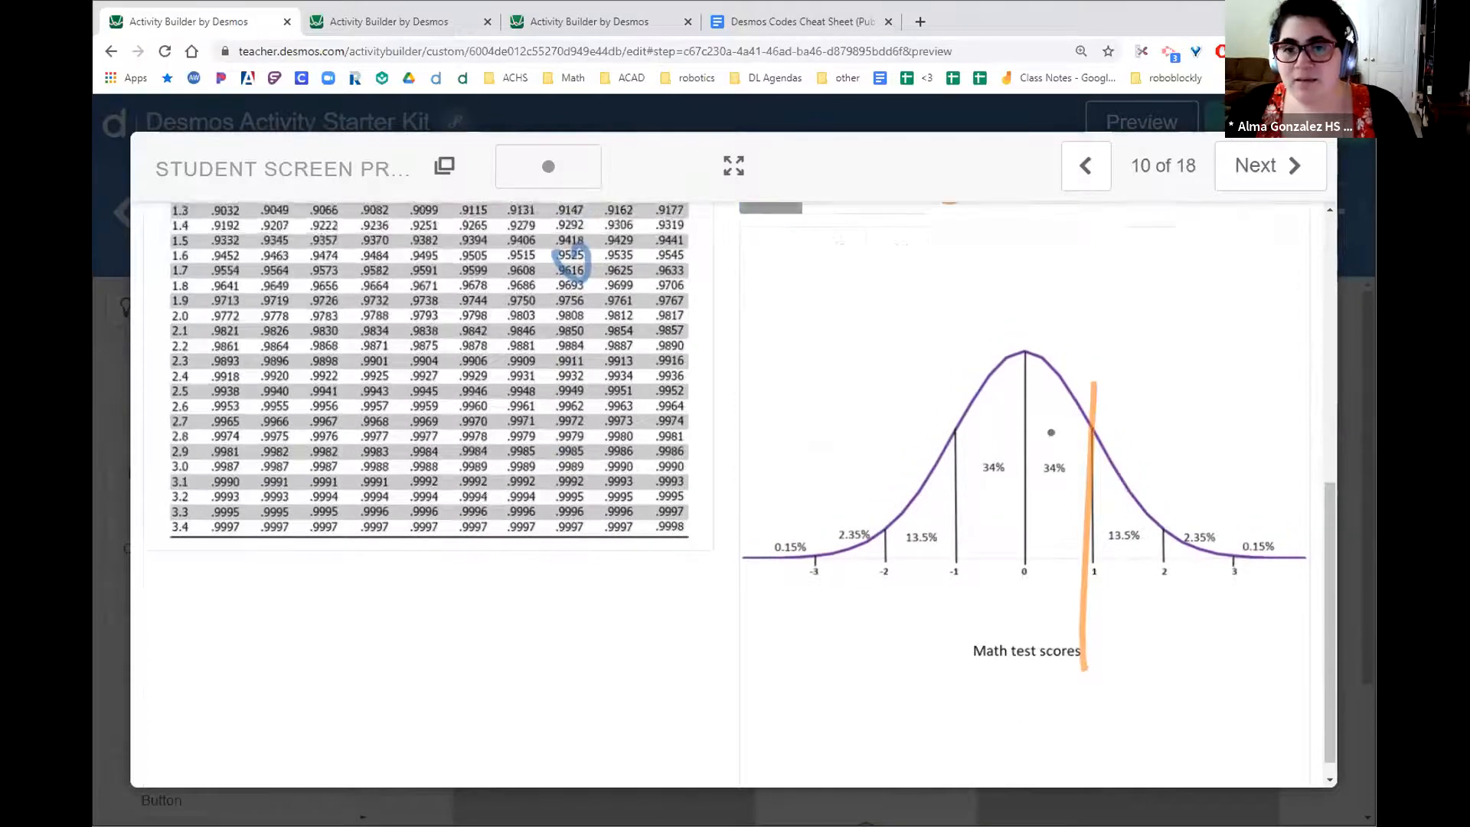
pyautogui.scroll(5, 800, 429)
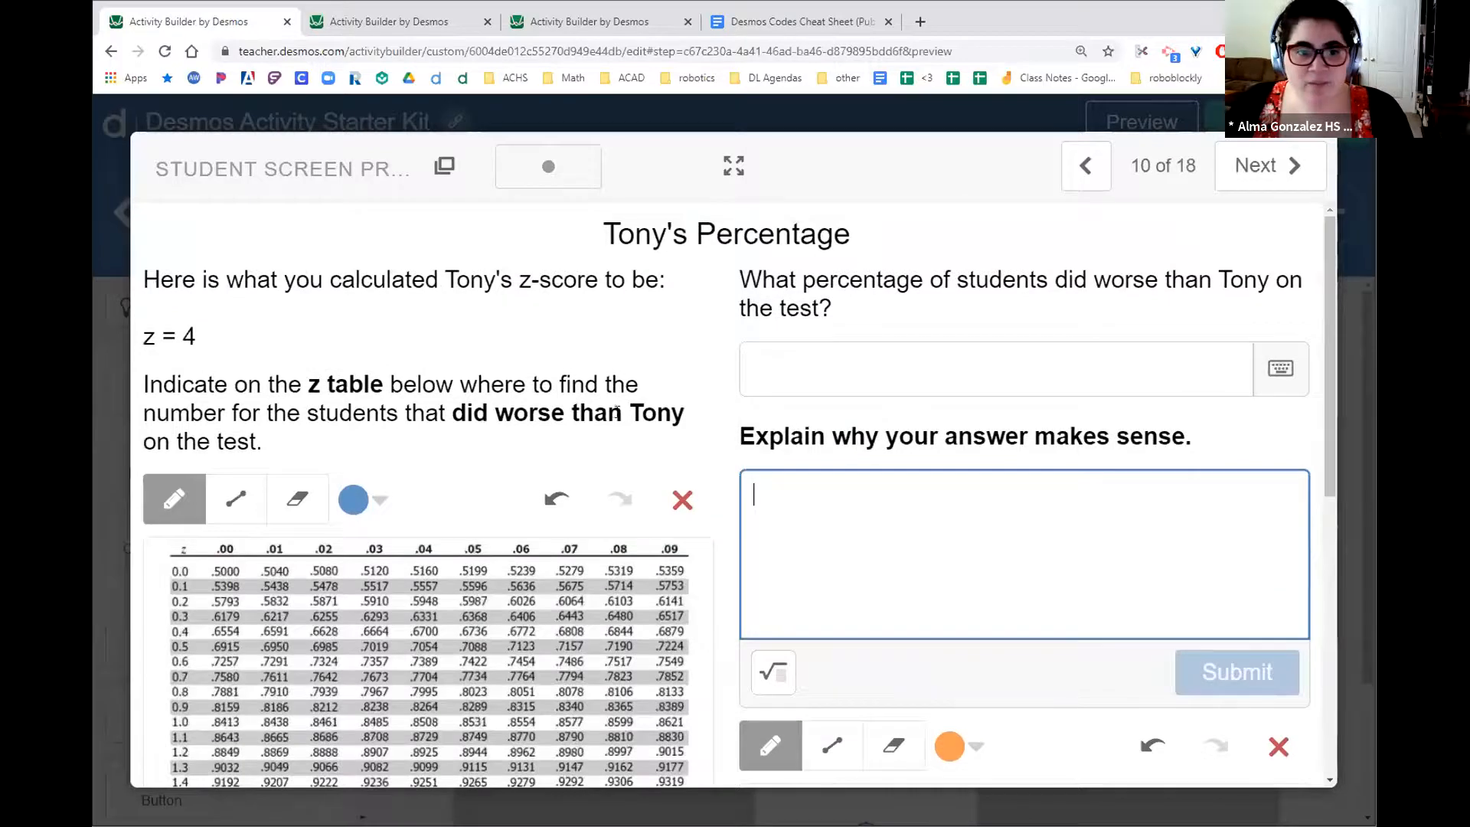
pyautogui.scroll(-7, 1017, 548)
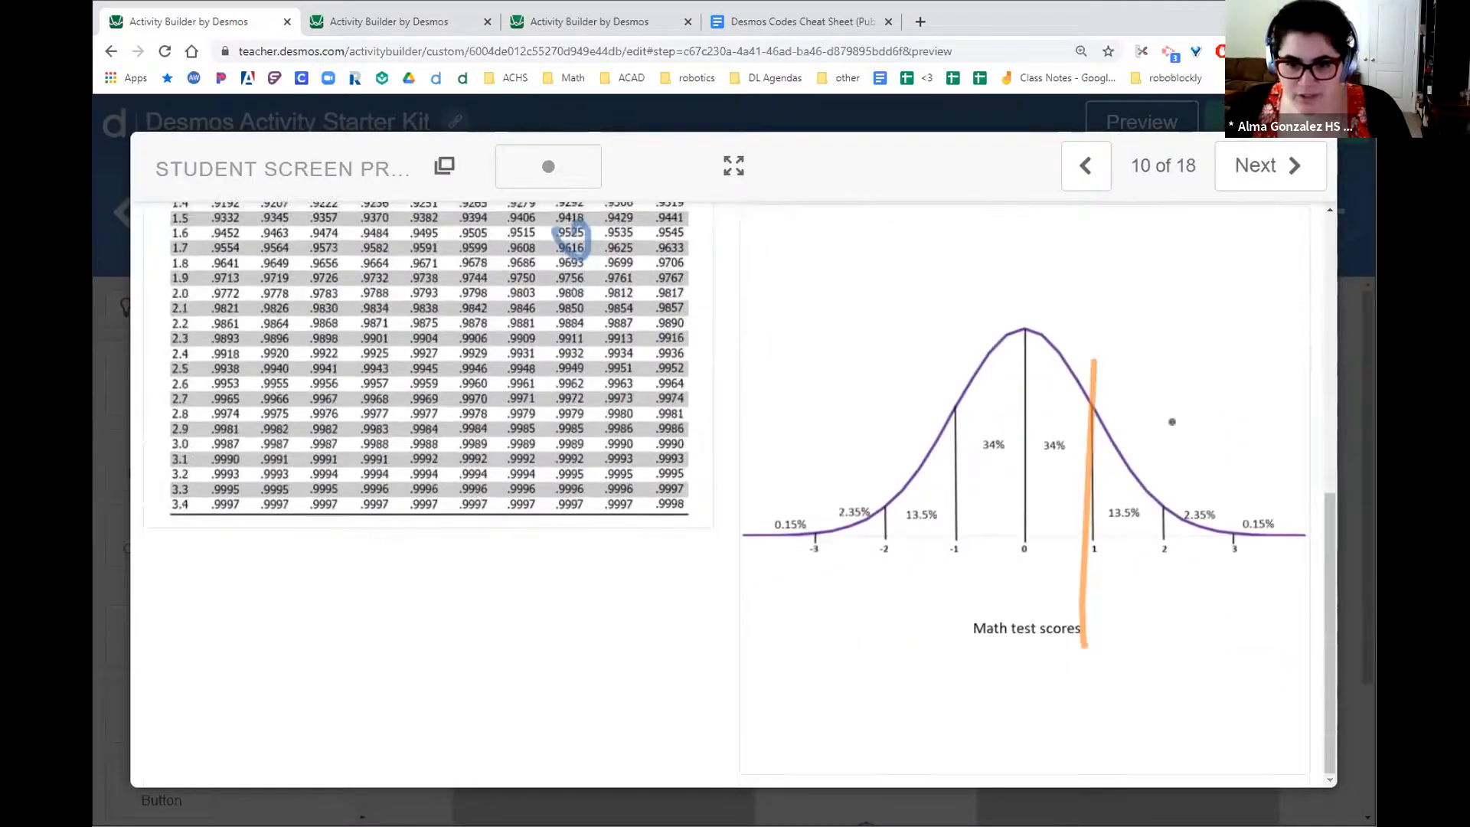
pyautogui.scroll(7, 1171, 421)
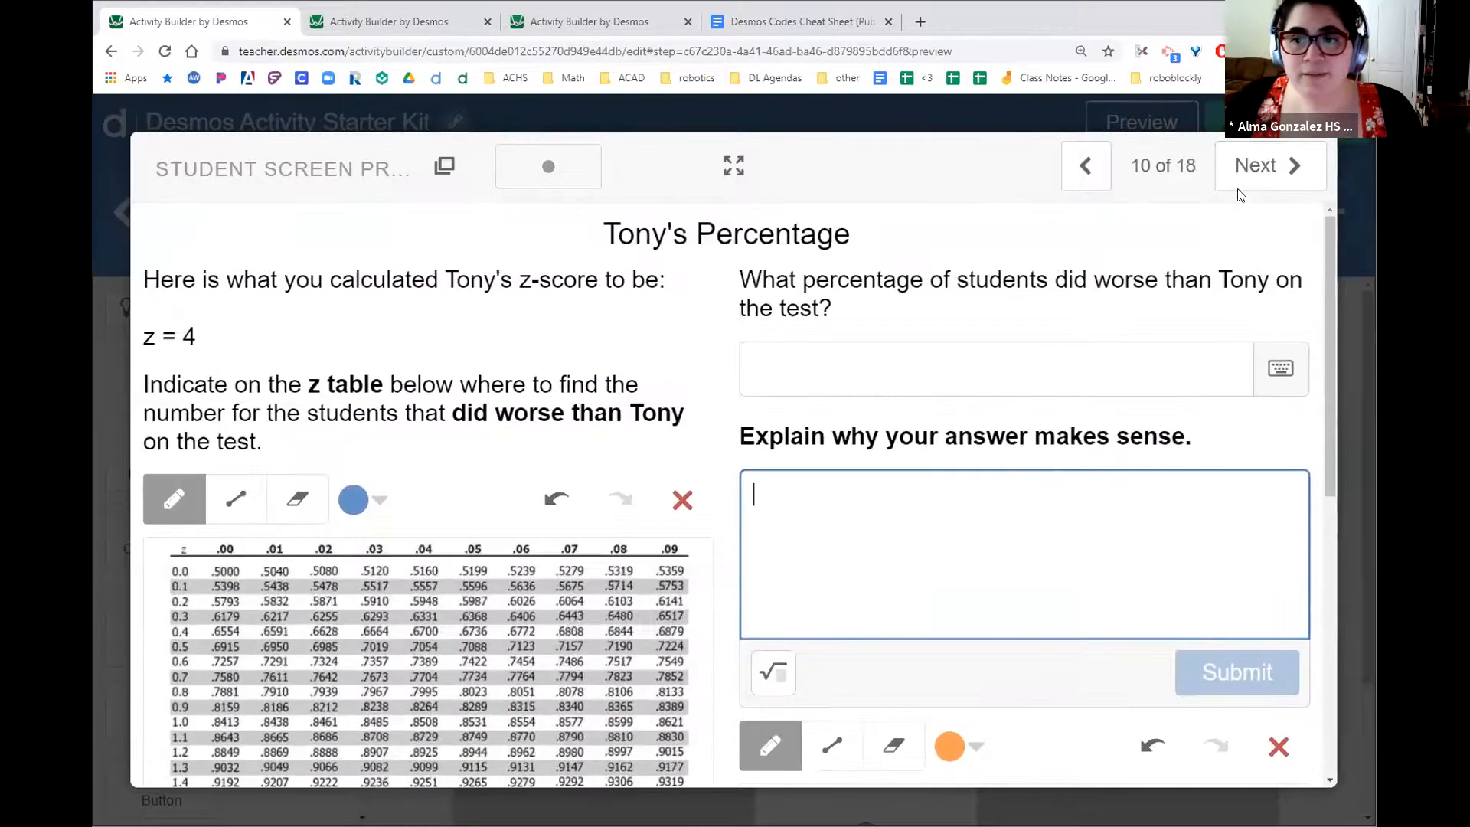
# - Advance to screen 11, look over its questions and submit 3x as the Step 1 GCF answer
pyautogui.click(1250, 167)
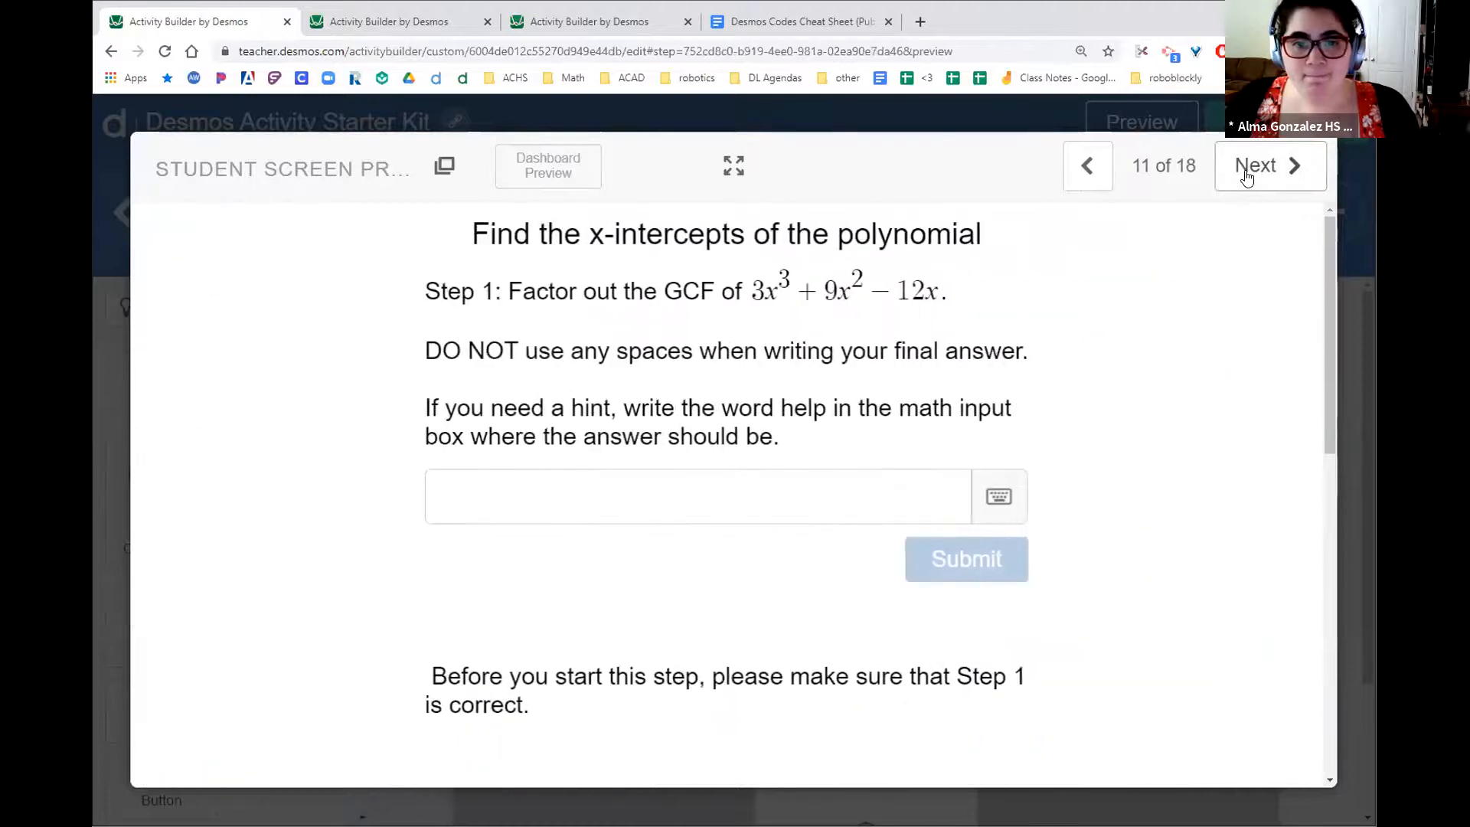
pyautogui.scroll(-3, 559, 504)
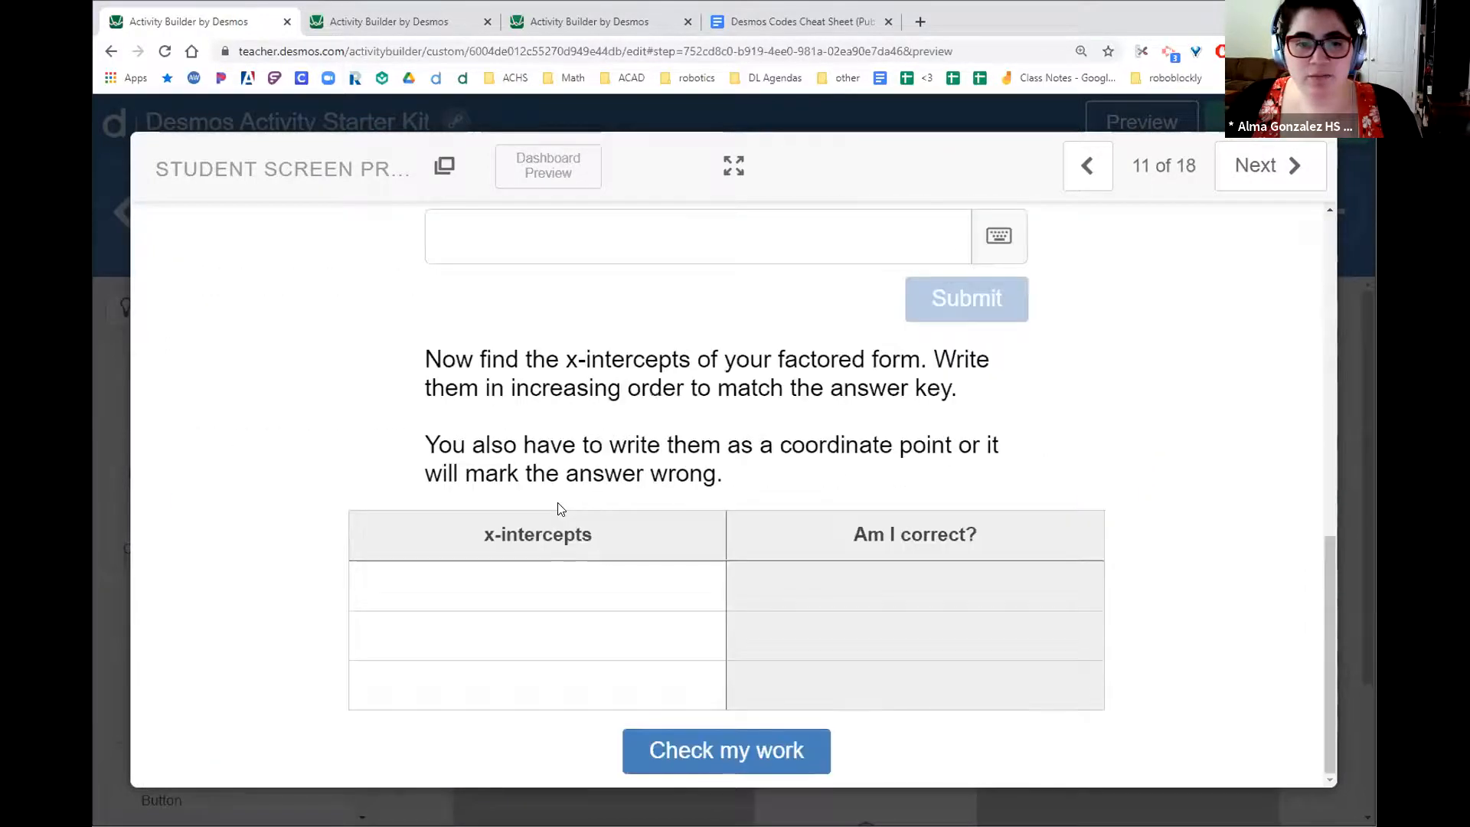
pyautogui.scroll(10, 562, 509)
pyautogui.click(545, 484)
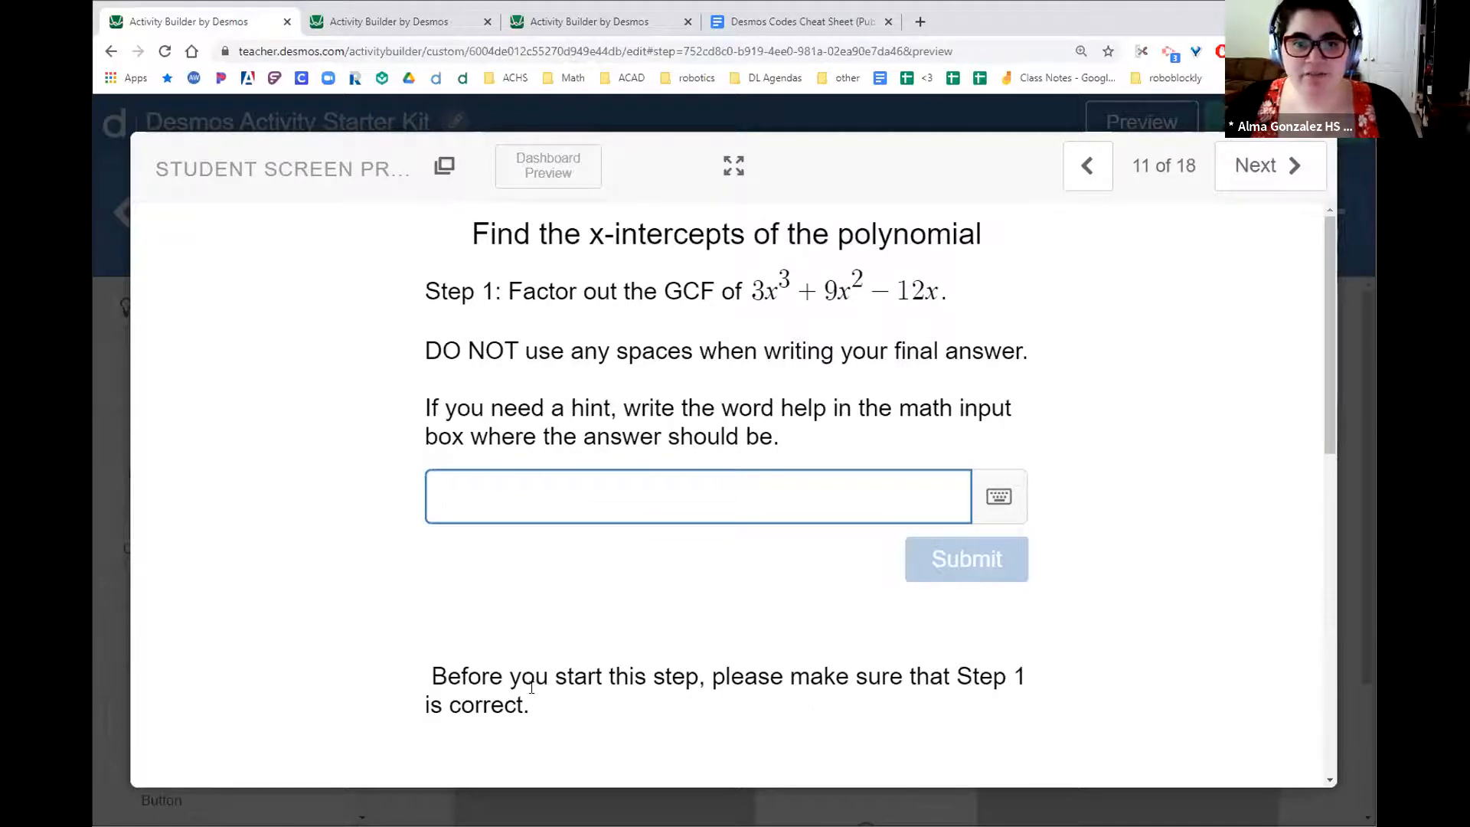
pyautogui.write('3x')
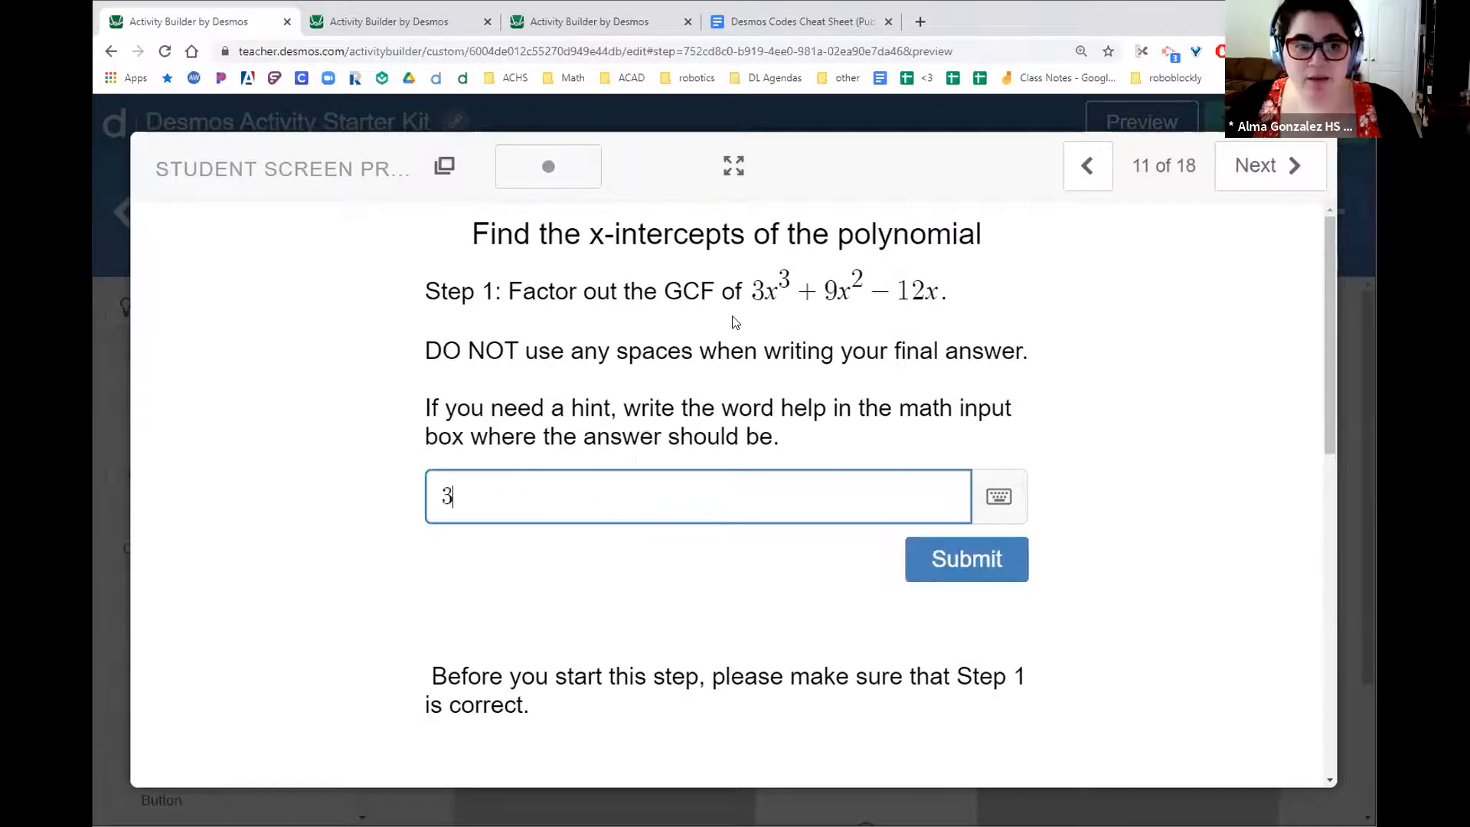
pyautogui.click(951, 573)
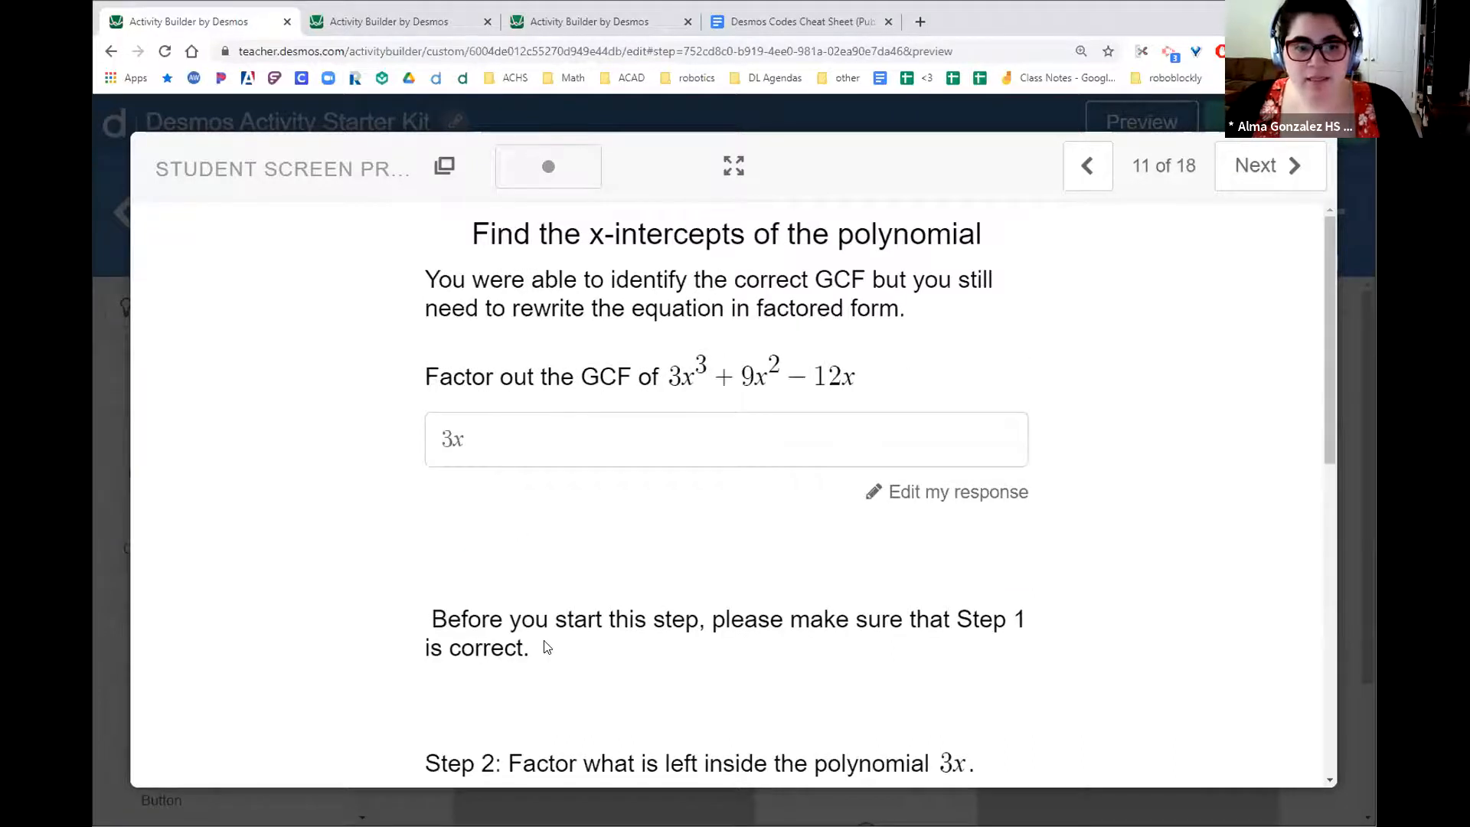
# - Reopen the 3x response, glance ahead at Step 2 and resubmit it
pyautogui.click(473, 444)
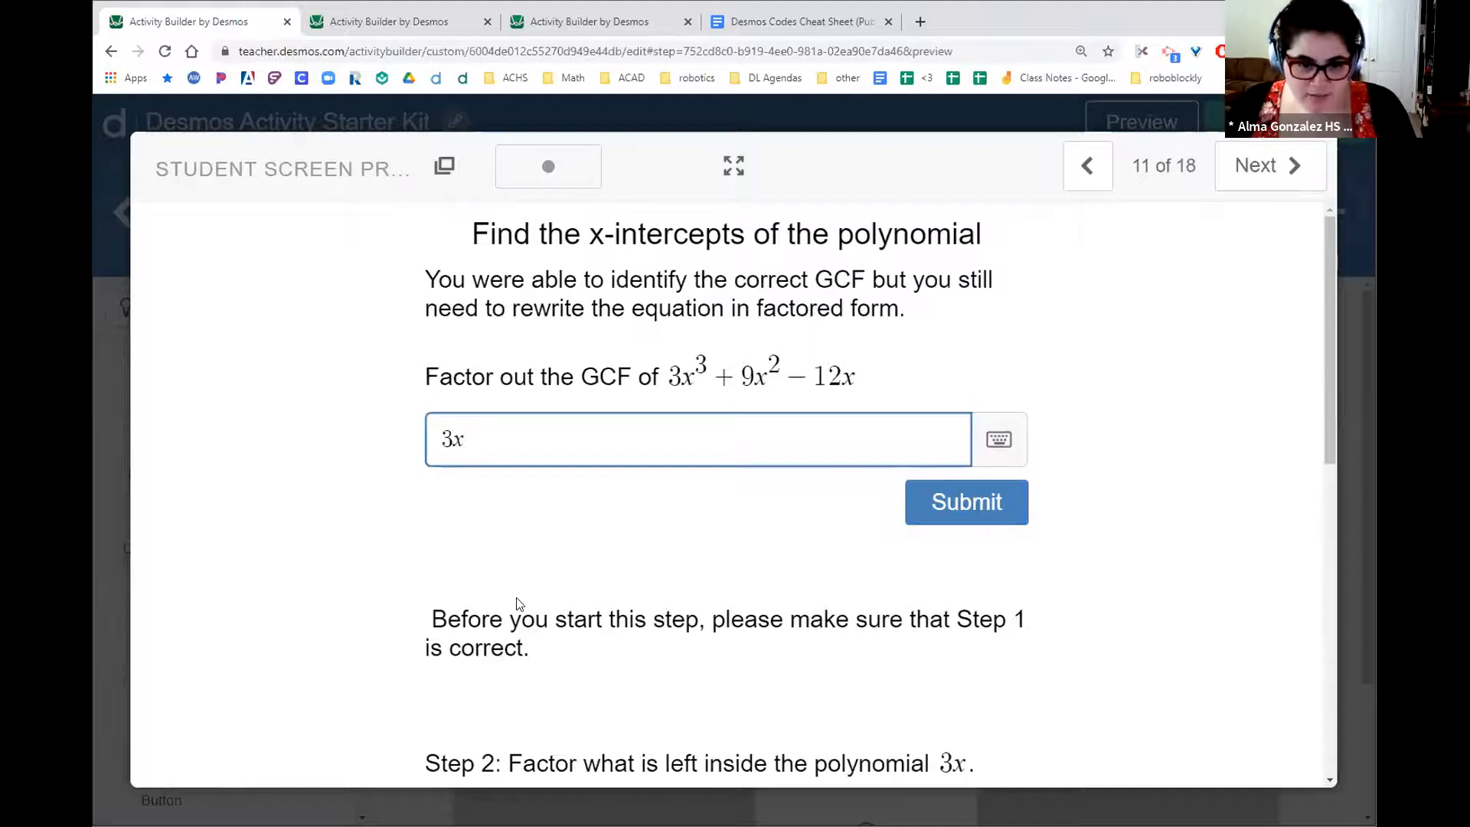
pyautogui.scroll(-4, 620, 637)
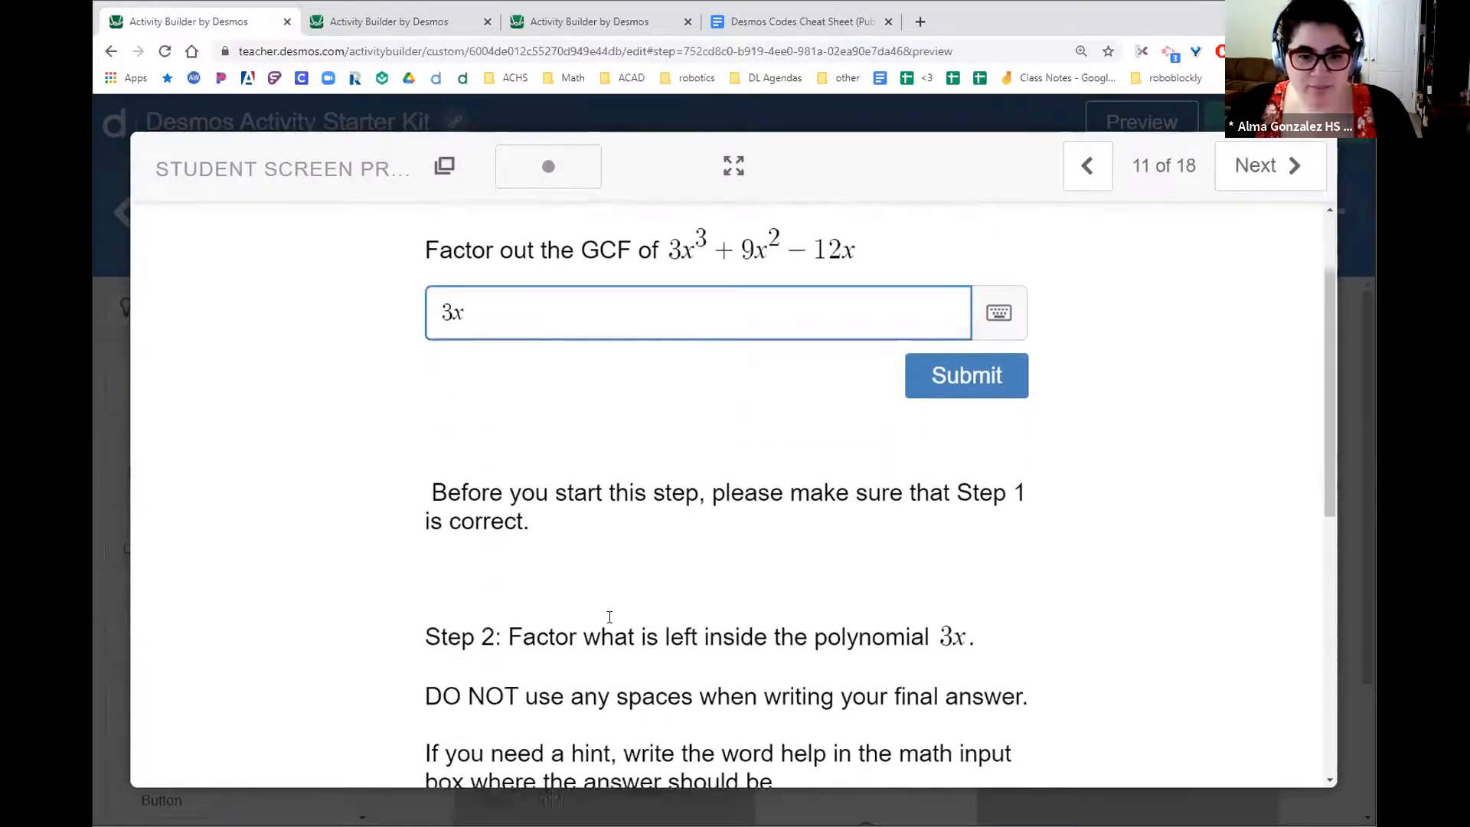
pyautogui.scroll(4, 610, 758)
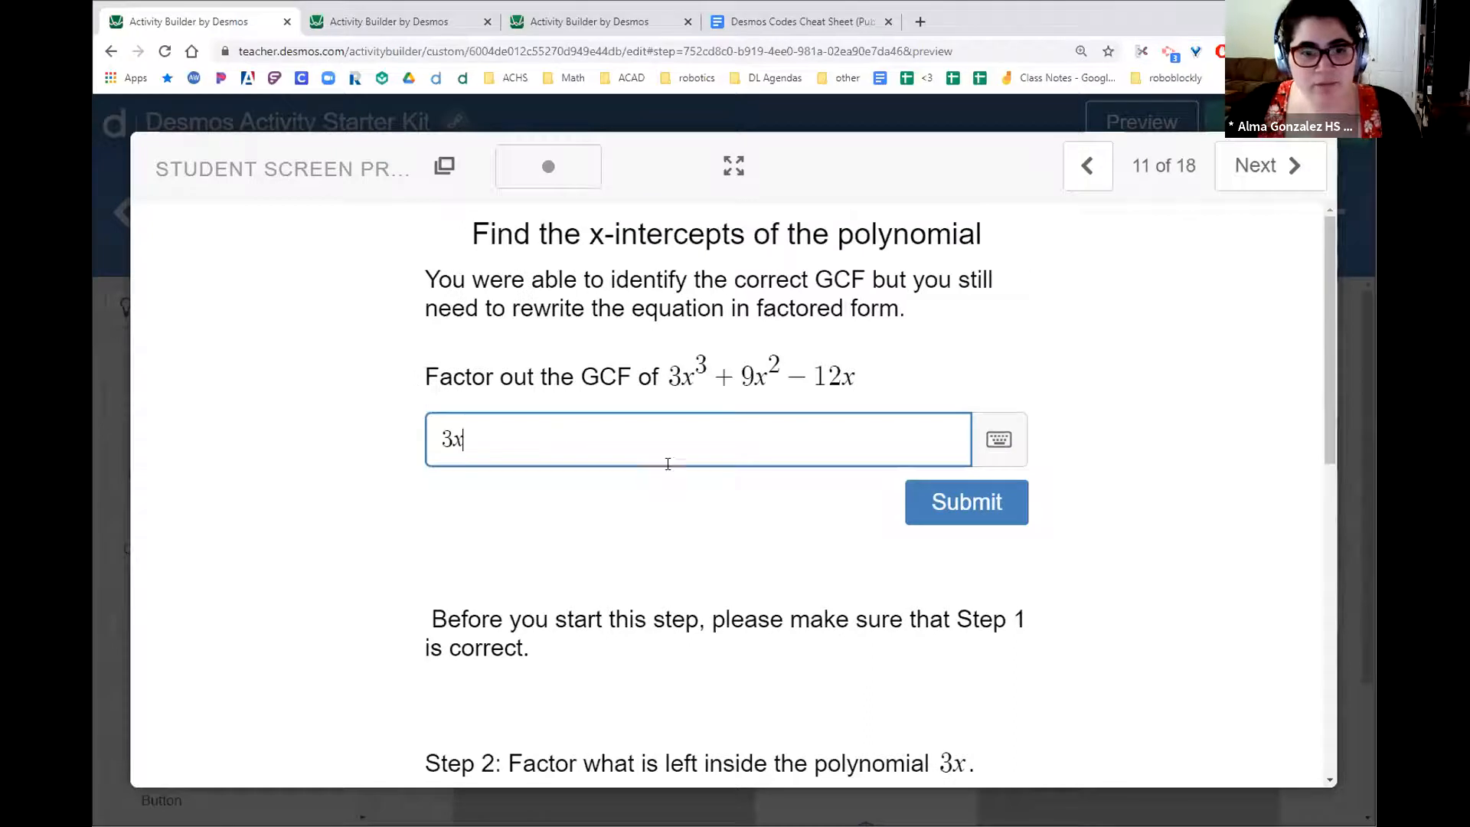
pyautogui.click(967, 502)
pyautogui.scroll(-2, 791, 503)
pyautogui.scroll(2, 671, 480)
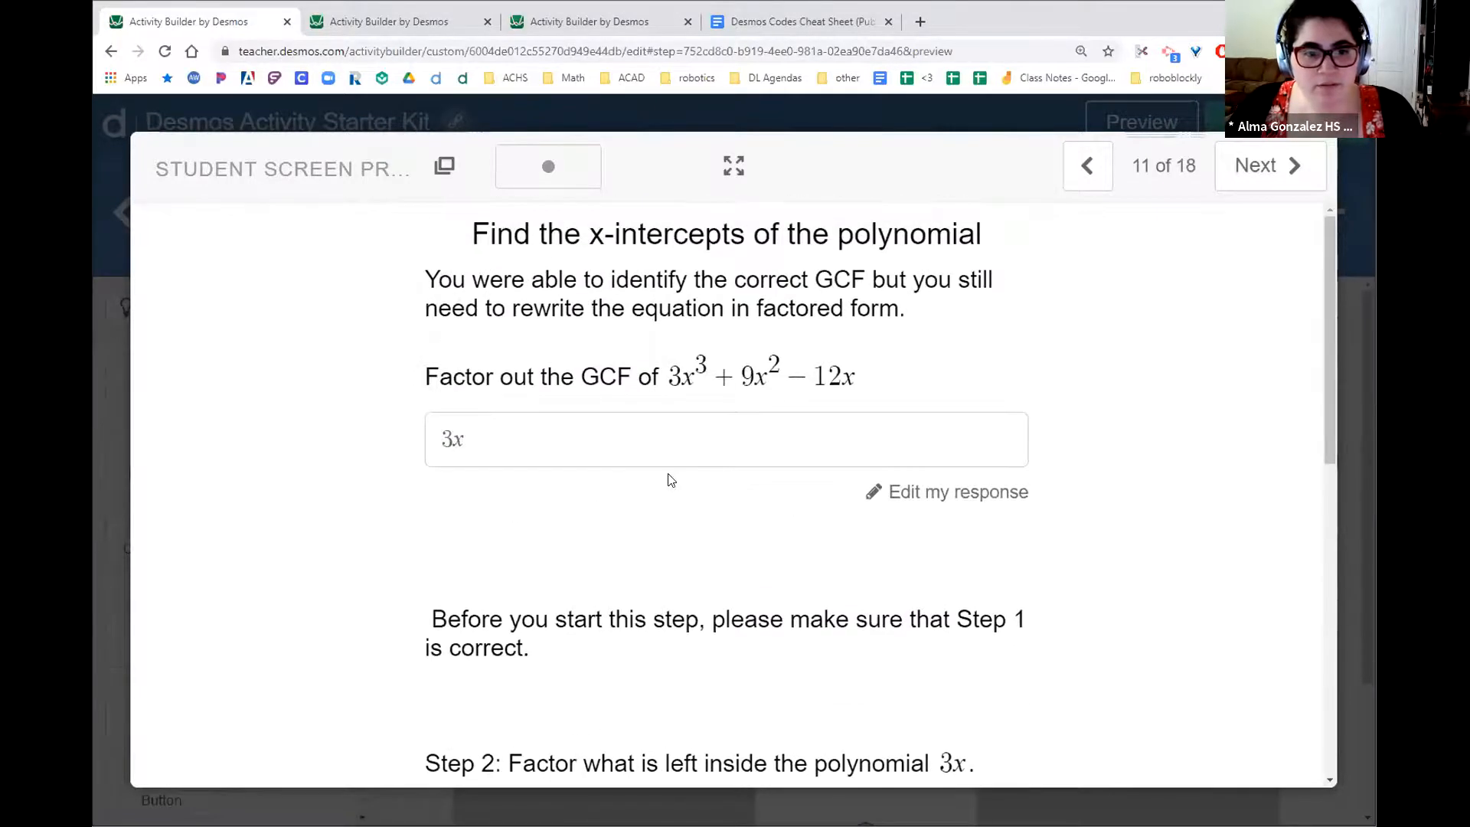
# - Submit 3 as the Step 1 GCF answer and look over the Step 2 question and its feedback text
pyautogui.click(598, 440)
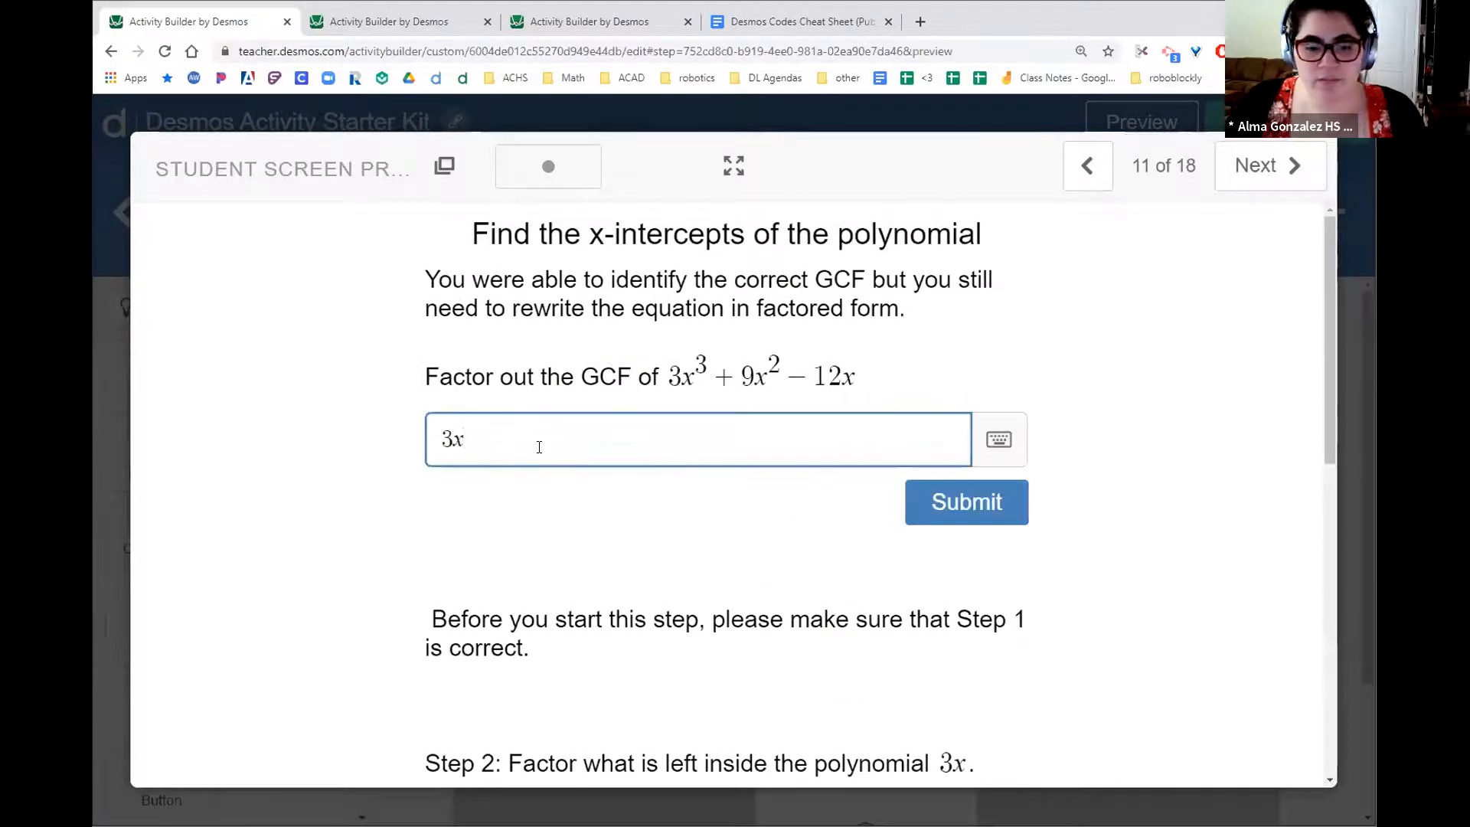
pyautogui.press('BackSpace')
pyautogui.press('BackSpace')
pyautogui.write('3')
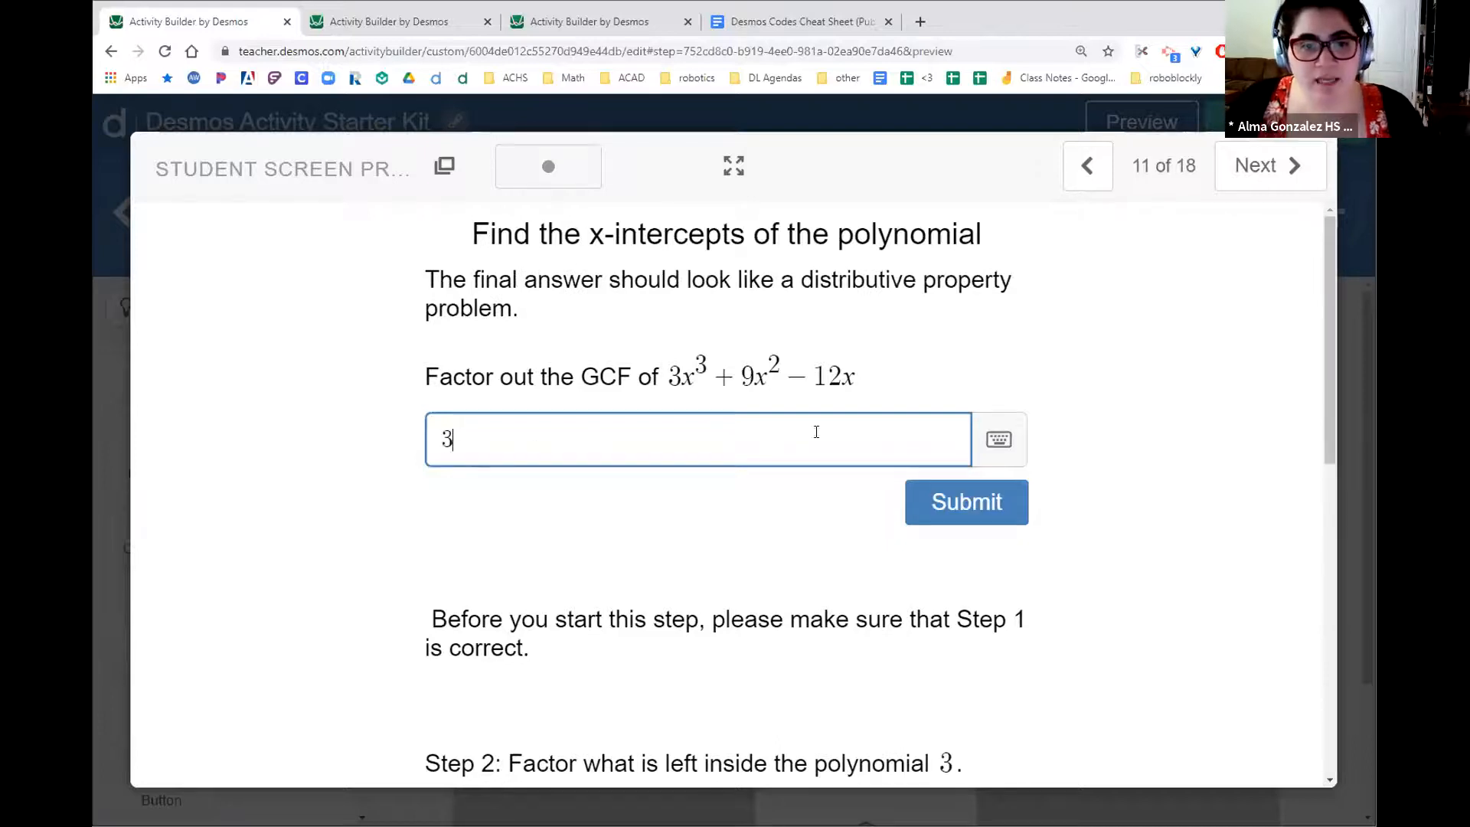
pyautogui.click(983, 518)
pyautogui.scroll(-5, 635, 558)
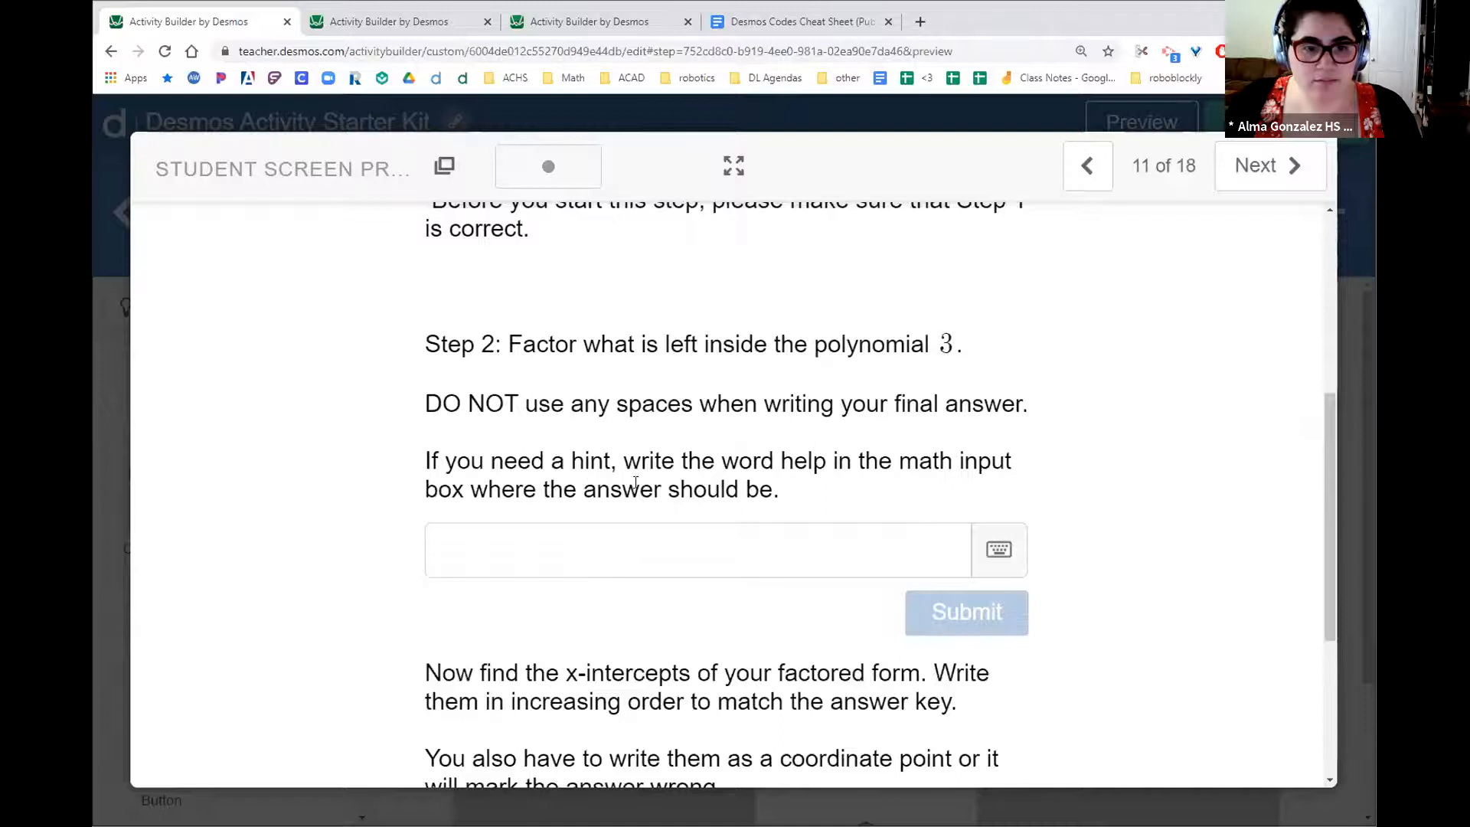
pyautogui.click(538, 530)
pyautogui.scroll(-4, 722, 590)
pyautogui.scroll(7, 724, 590)
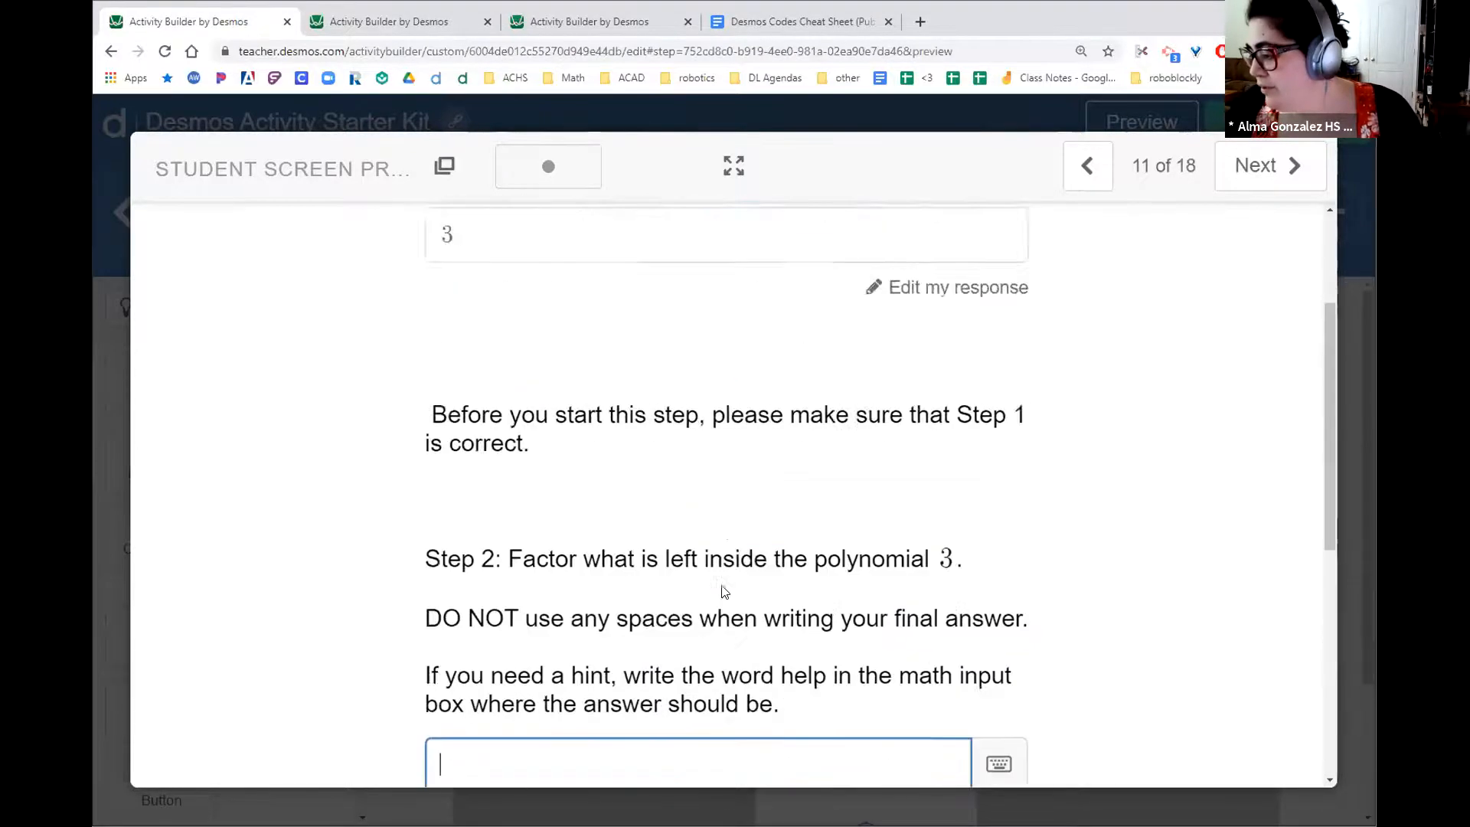
pyautogui.scroll(3, 725, 591)
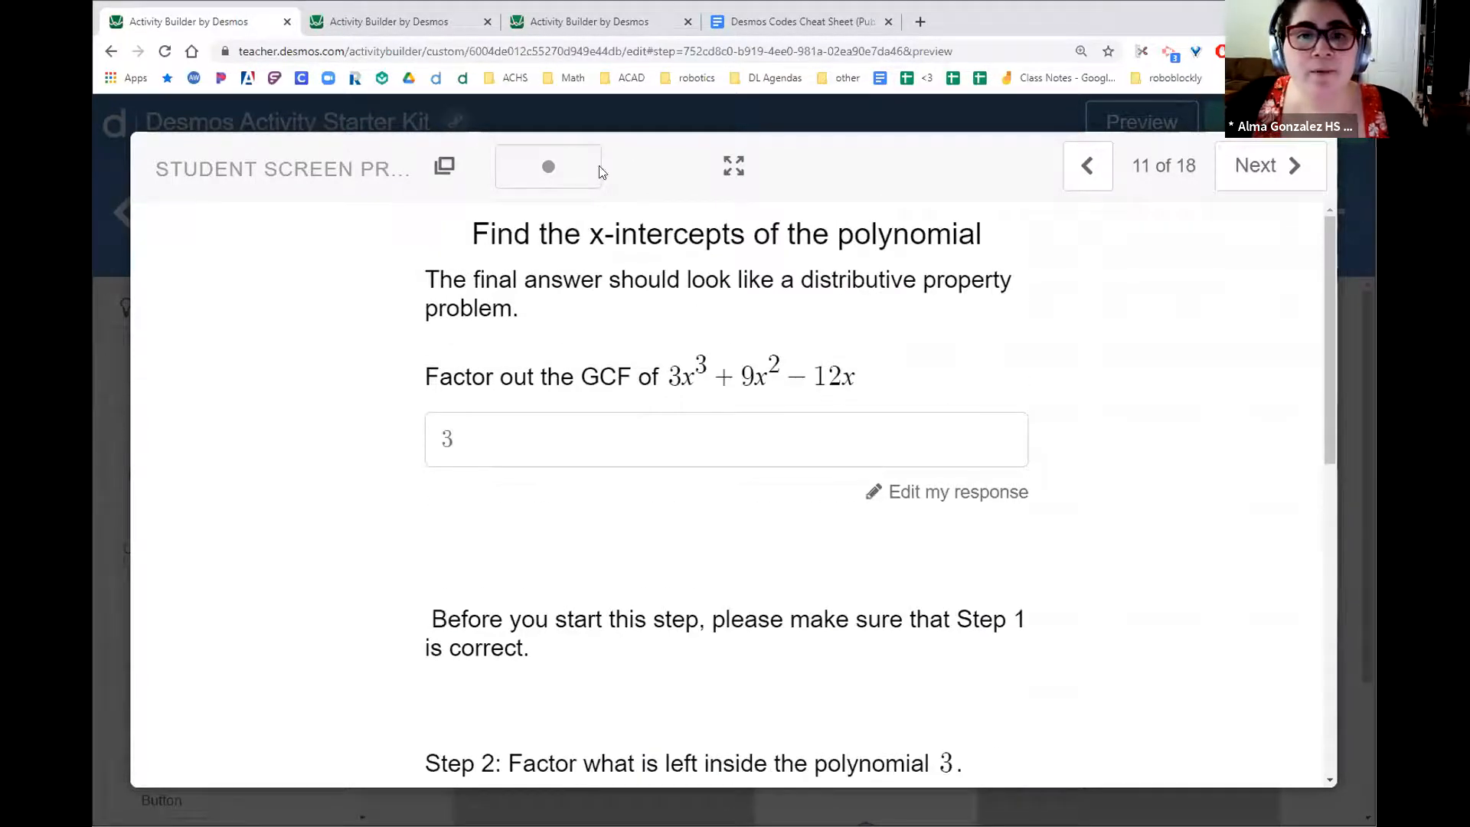
# - Advance the preview to screen 12, close it and look over the Adding Polynomials screen in the editor
pyautogui.click(1258, 173)
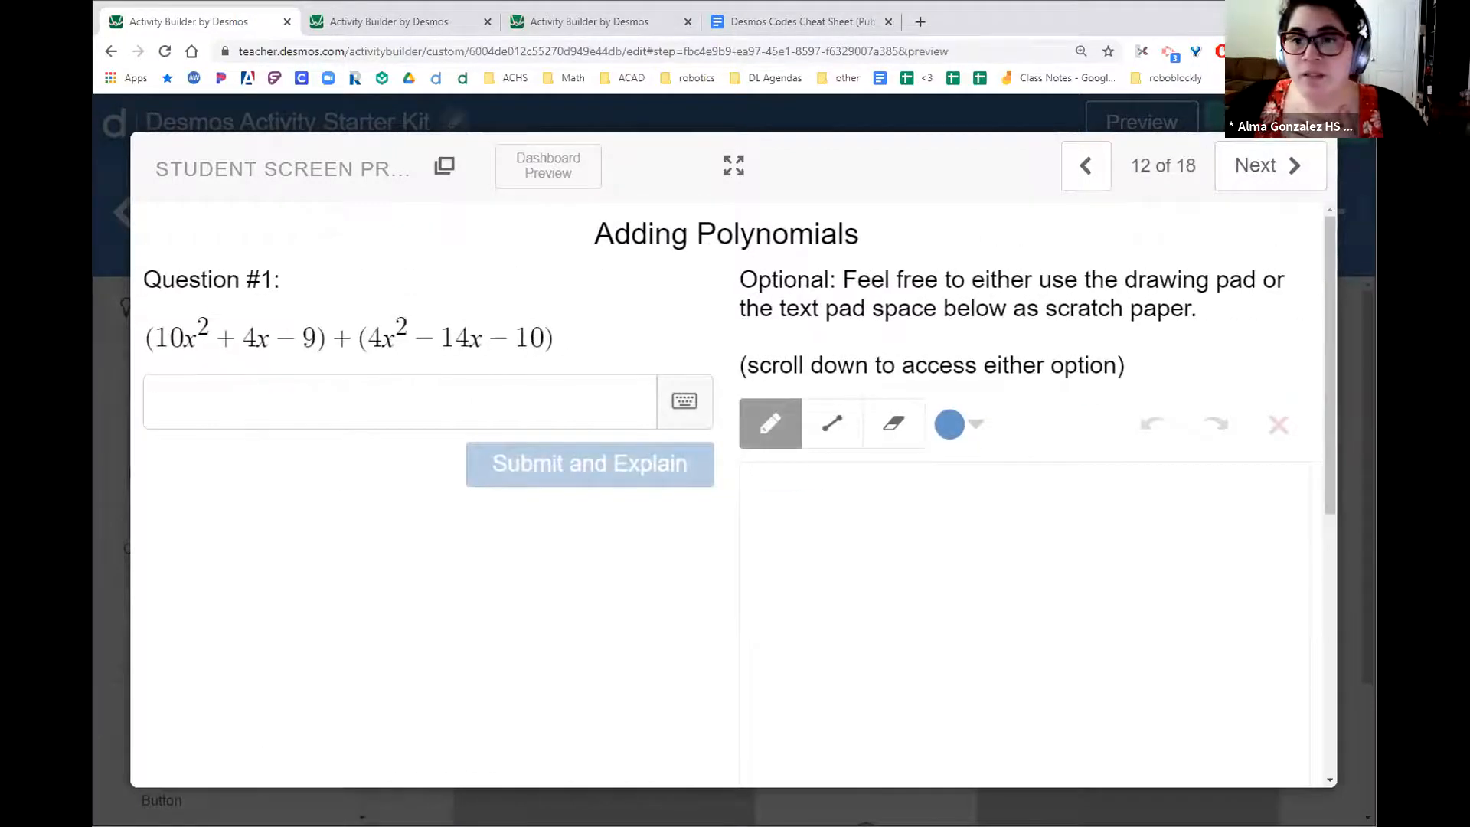
pyautogui.press('Escape')
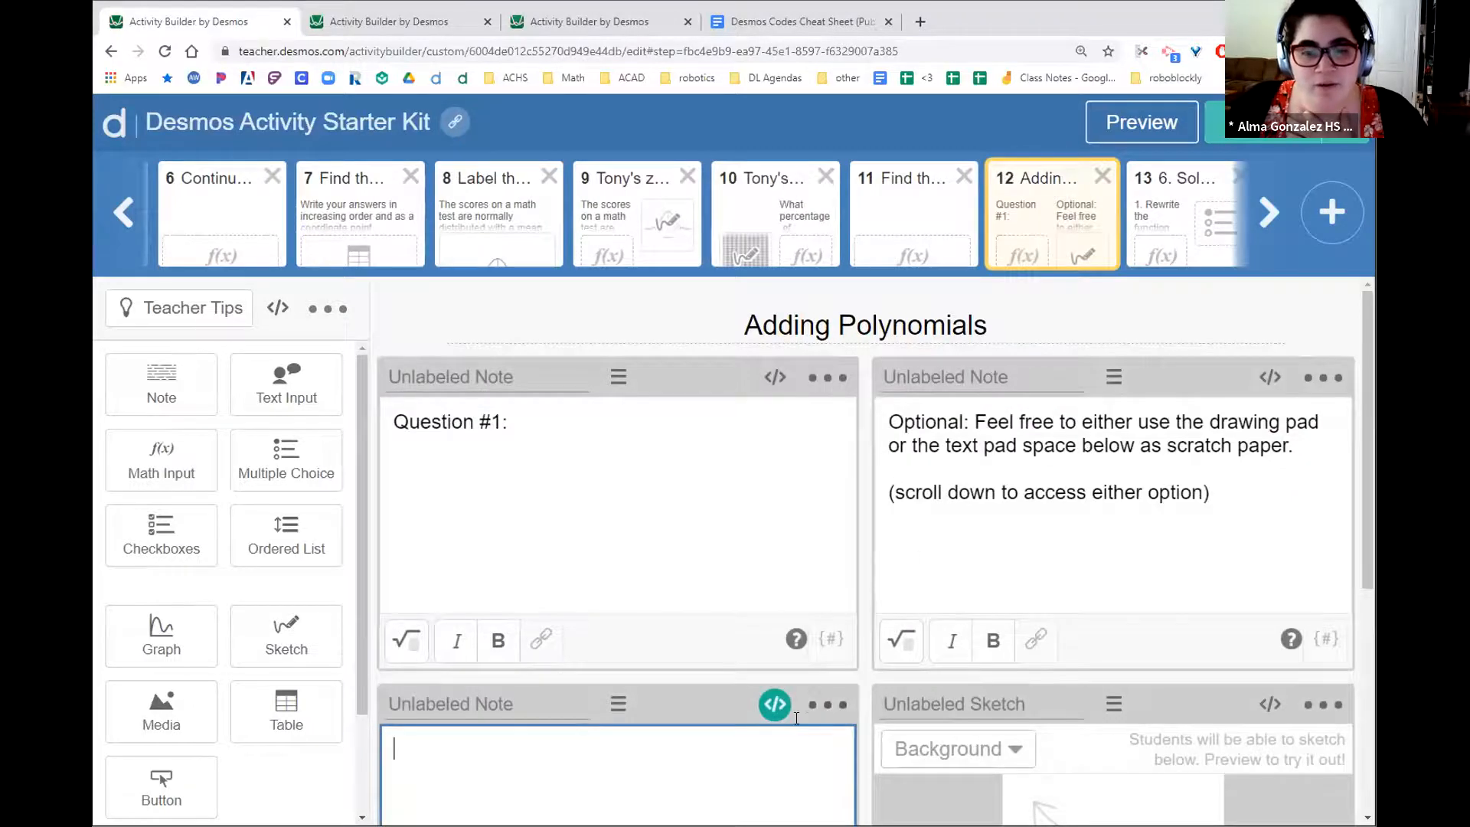
pyautogui.scroll(-2, 807, 699)
pyautogui.scroll(2, 710, 664)
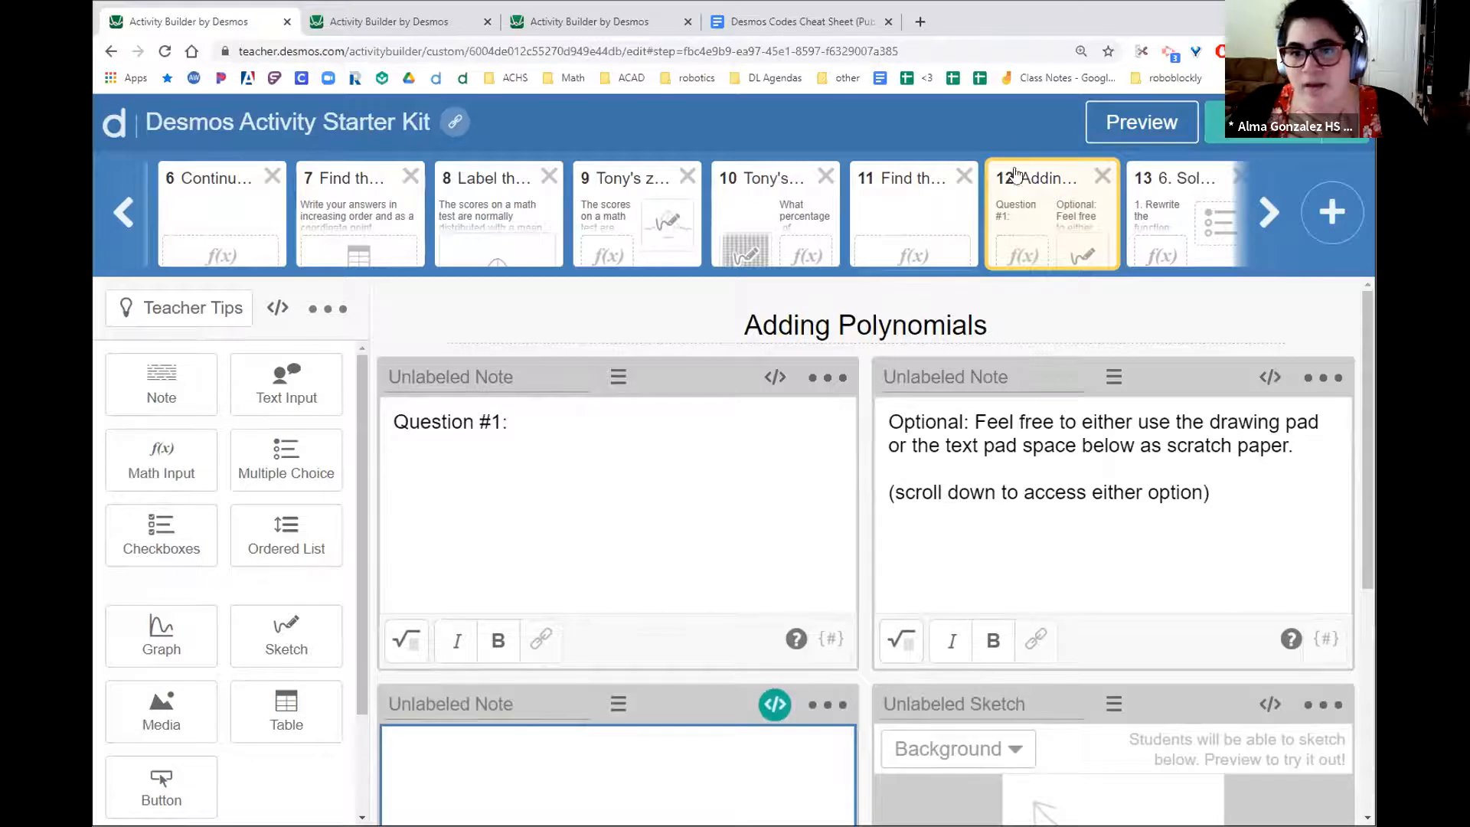
# - Preview the Adding Polynomials screen, close the preview and enter ANYTHING in the empty scripted note
pyautogui.click(1141, 123)
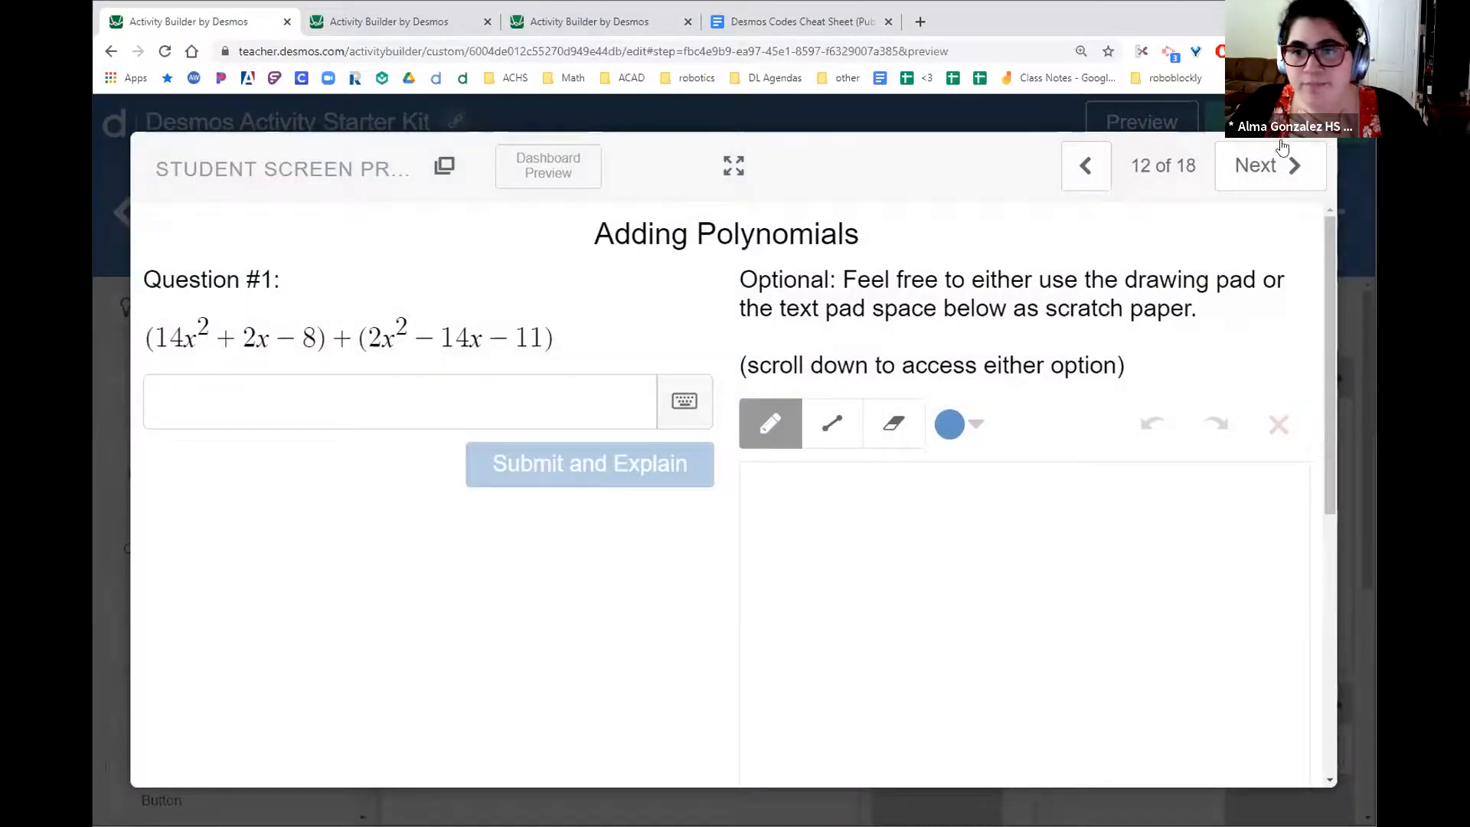
pyautogui.press('Escape')
pyautogui.scroll(-4, 502, 712)
pyautogui.click(496, 515)
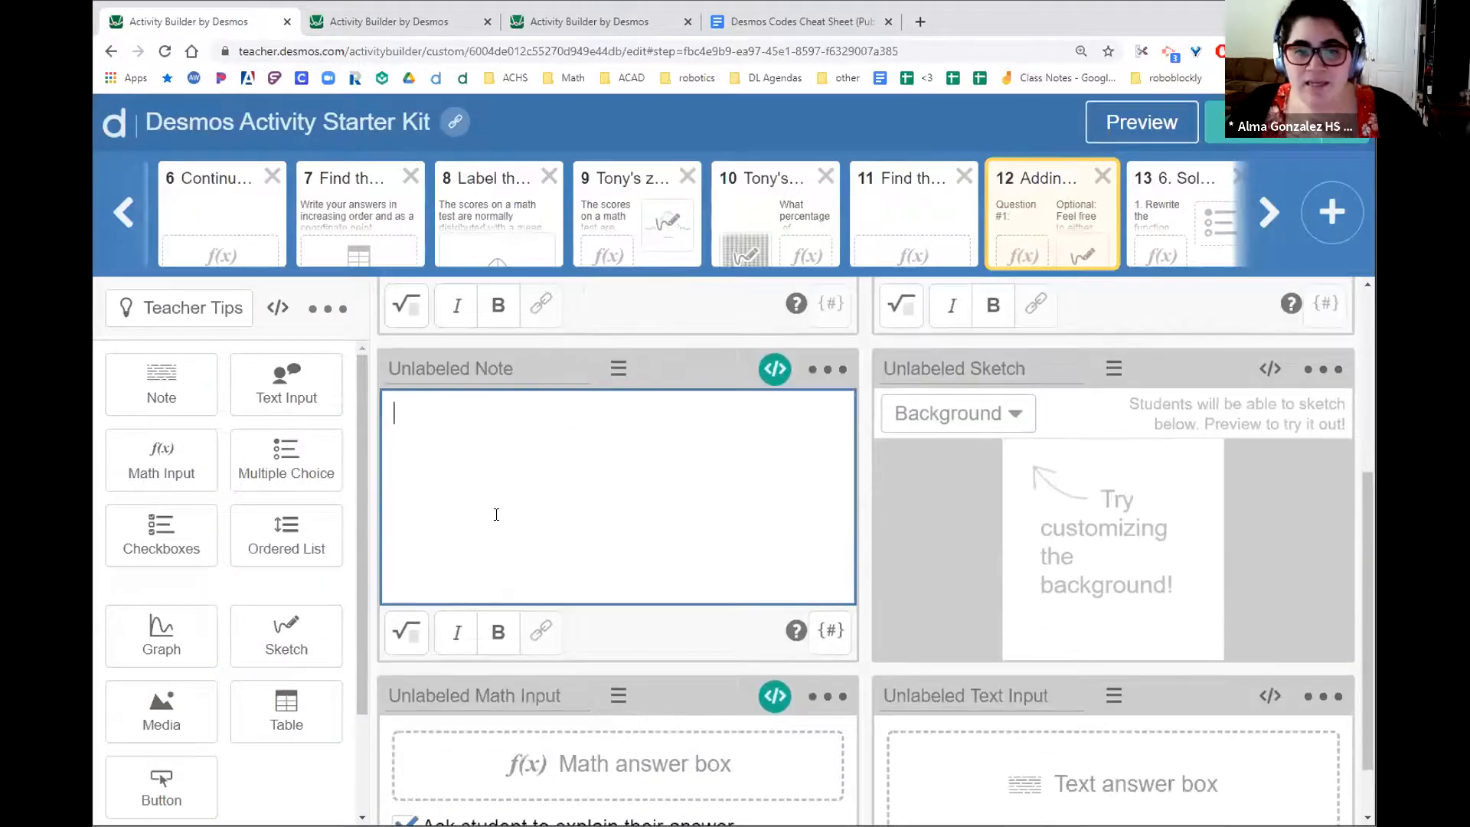
pyautogui.write('ANYTHING')
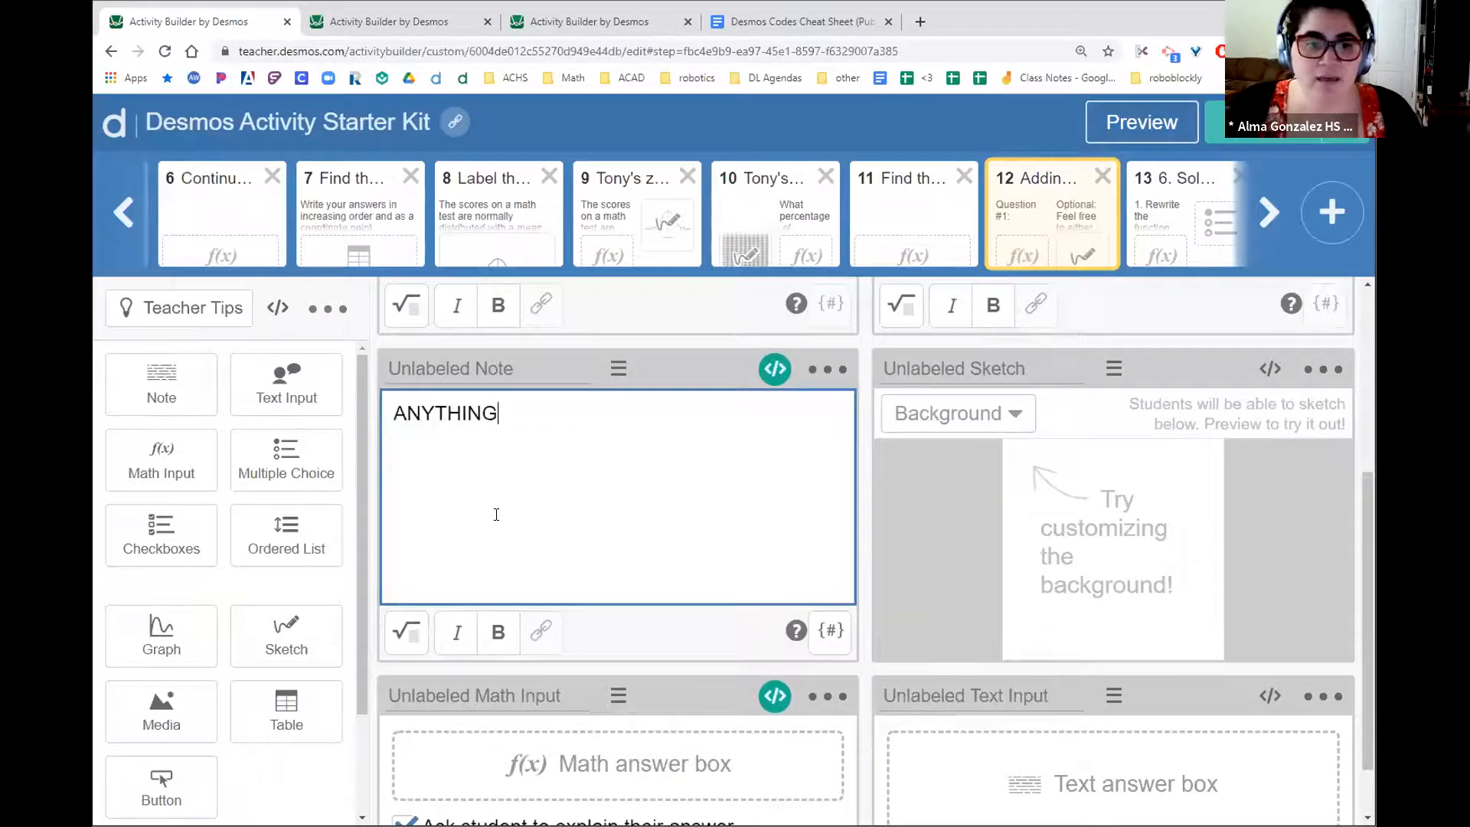
# - Preview the Adding Polynomials screen again to check how the filled-in note displays, and close the preview
pyautogui.click(1132, 125)
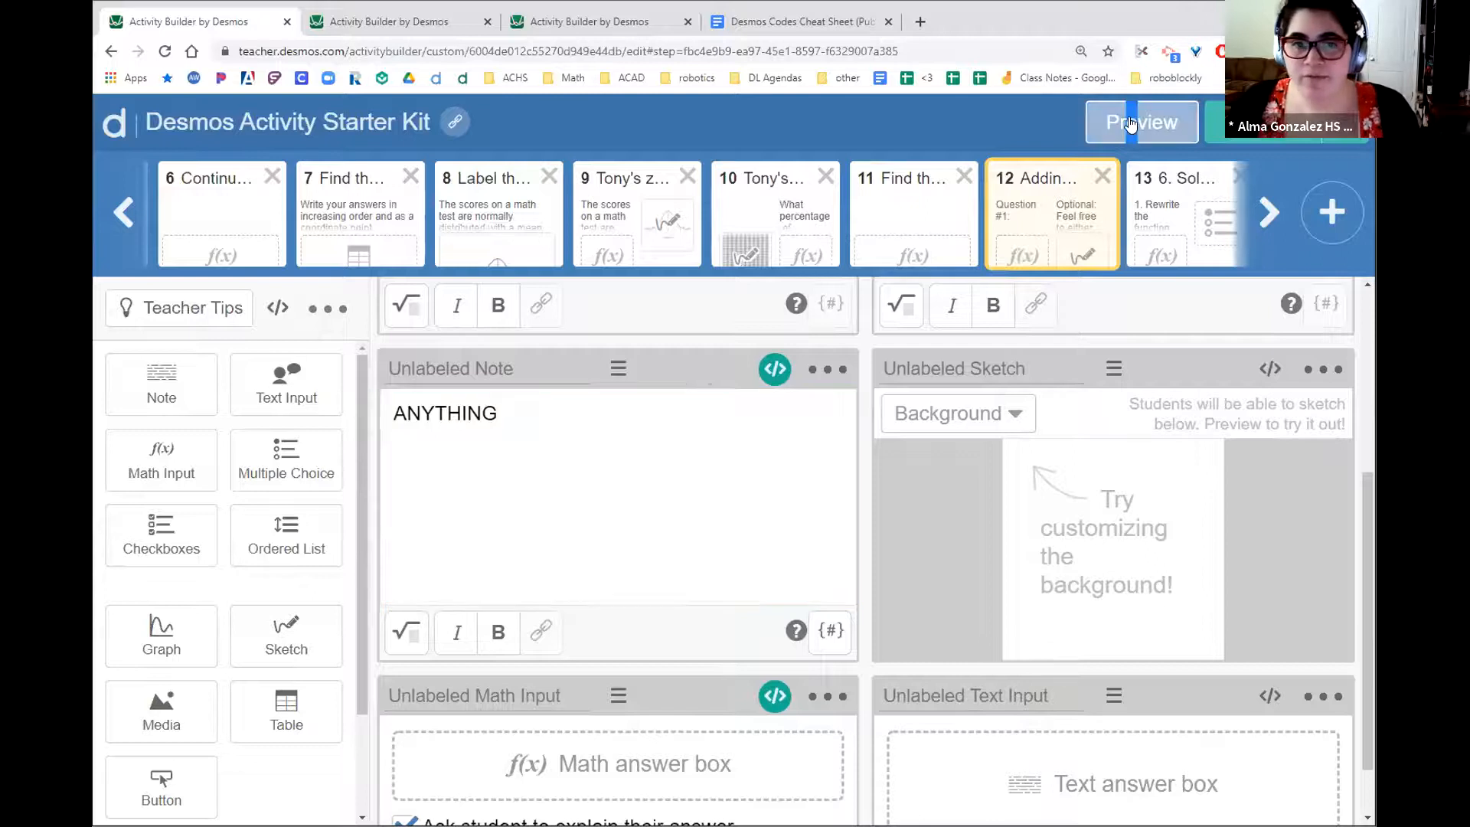
pyautogui.press('Escape')
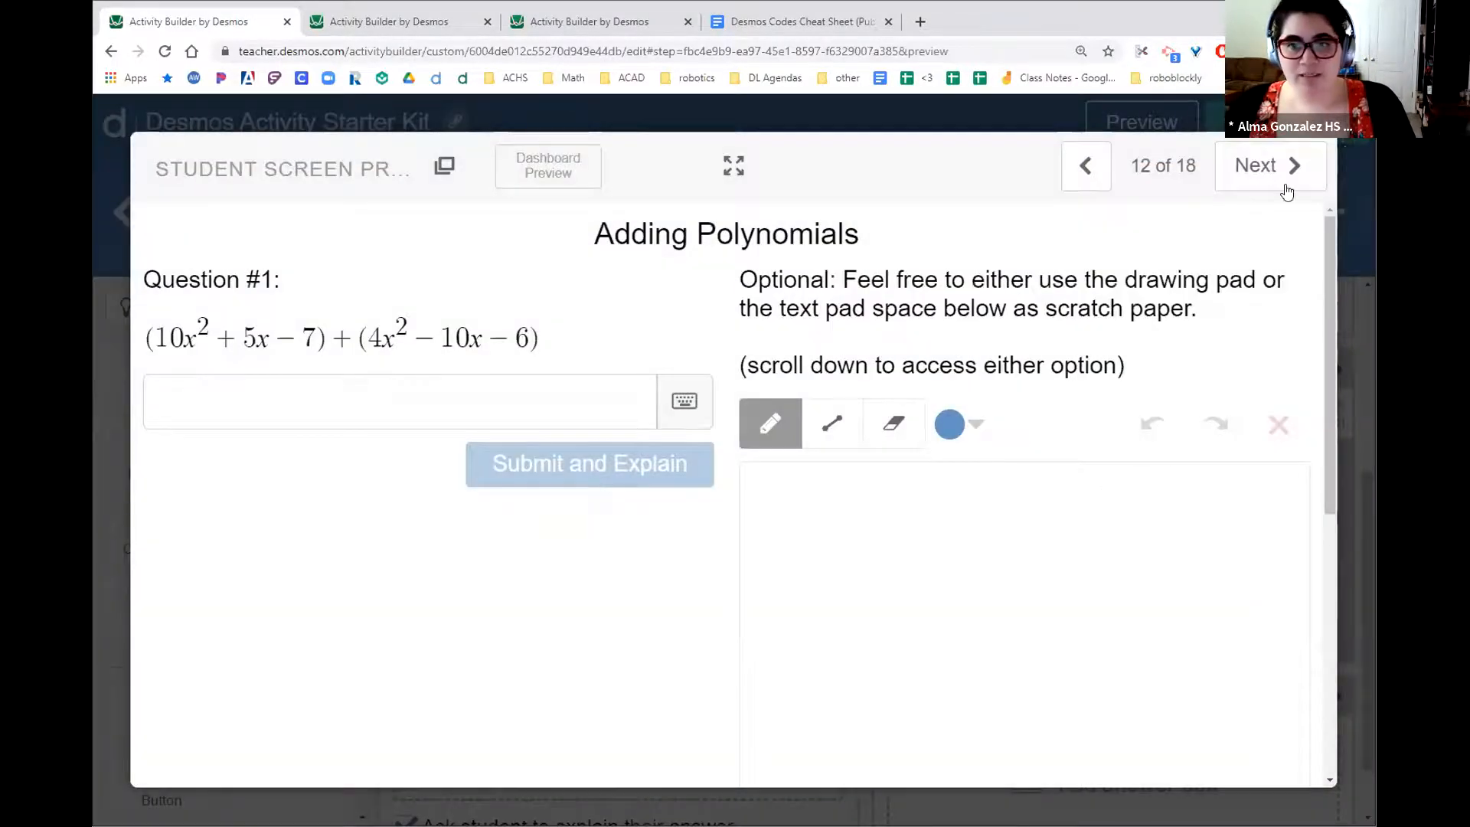
pyautogui.press('Escape')
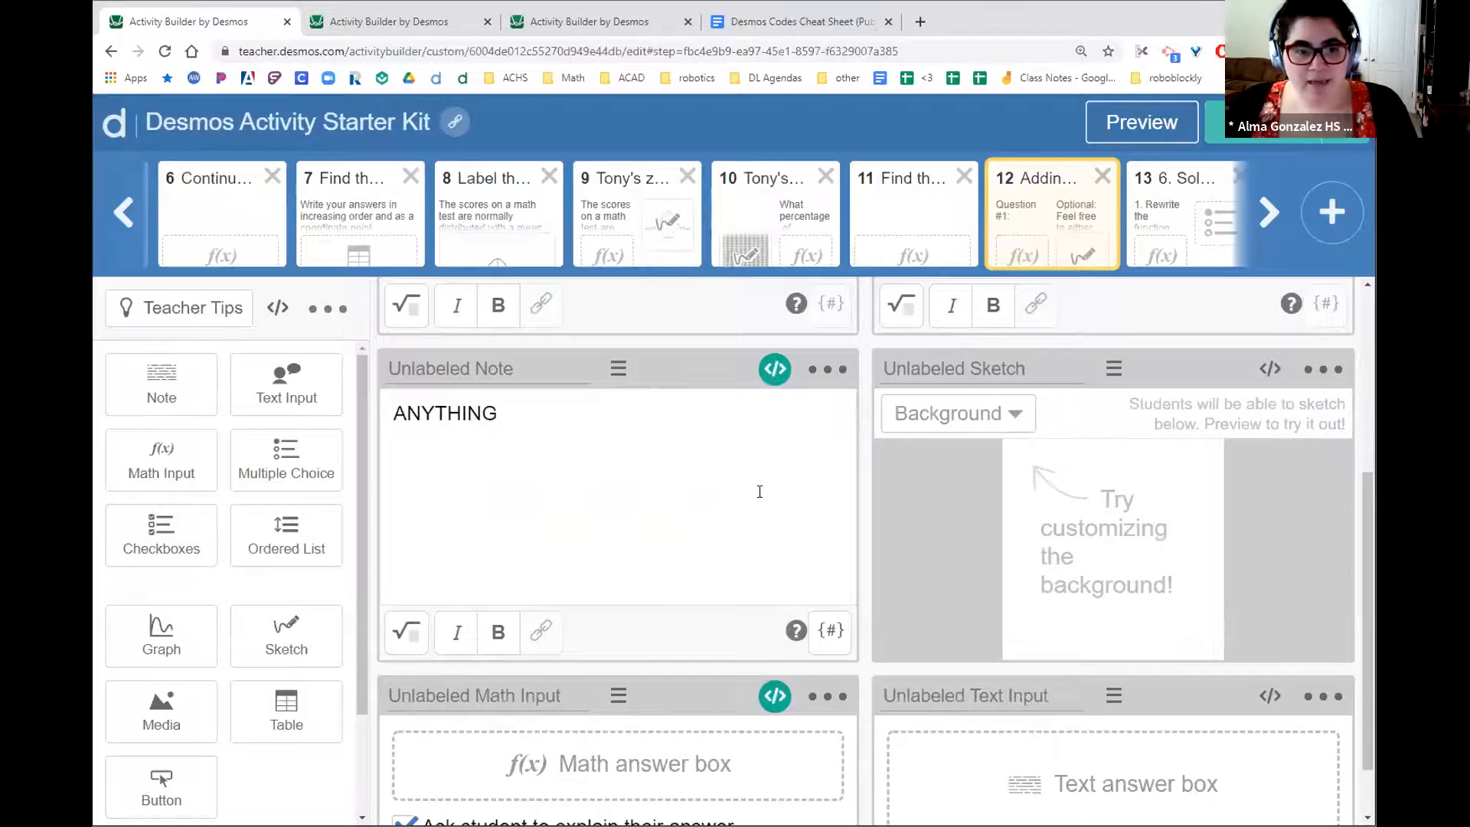
# - Open the script of the ANYTHING note and examine how the content line builds the polynomials from the variables
pyautogui.click(775, 369)
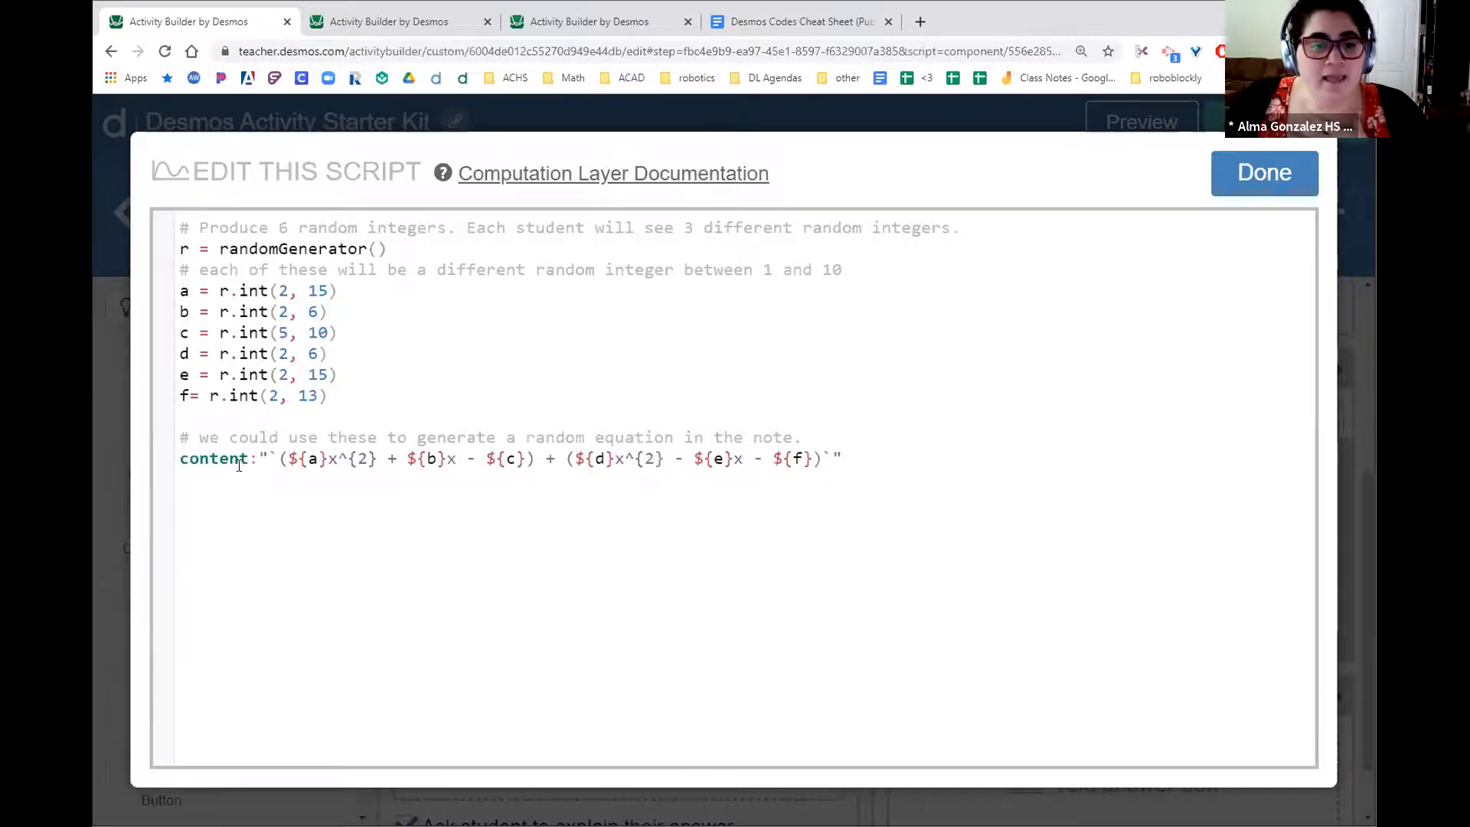
pyautogui.moveTo(288, 458); pyautogui.dragTo(376, 459)
pyautogui.doubleClick(310, 458)
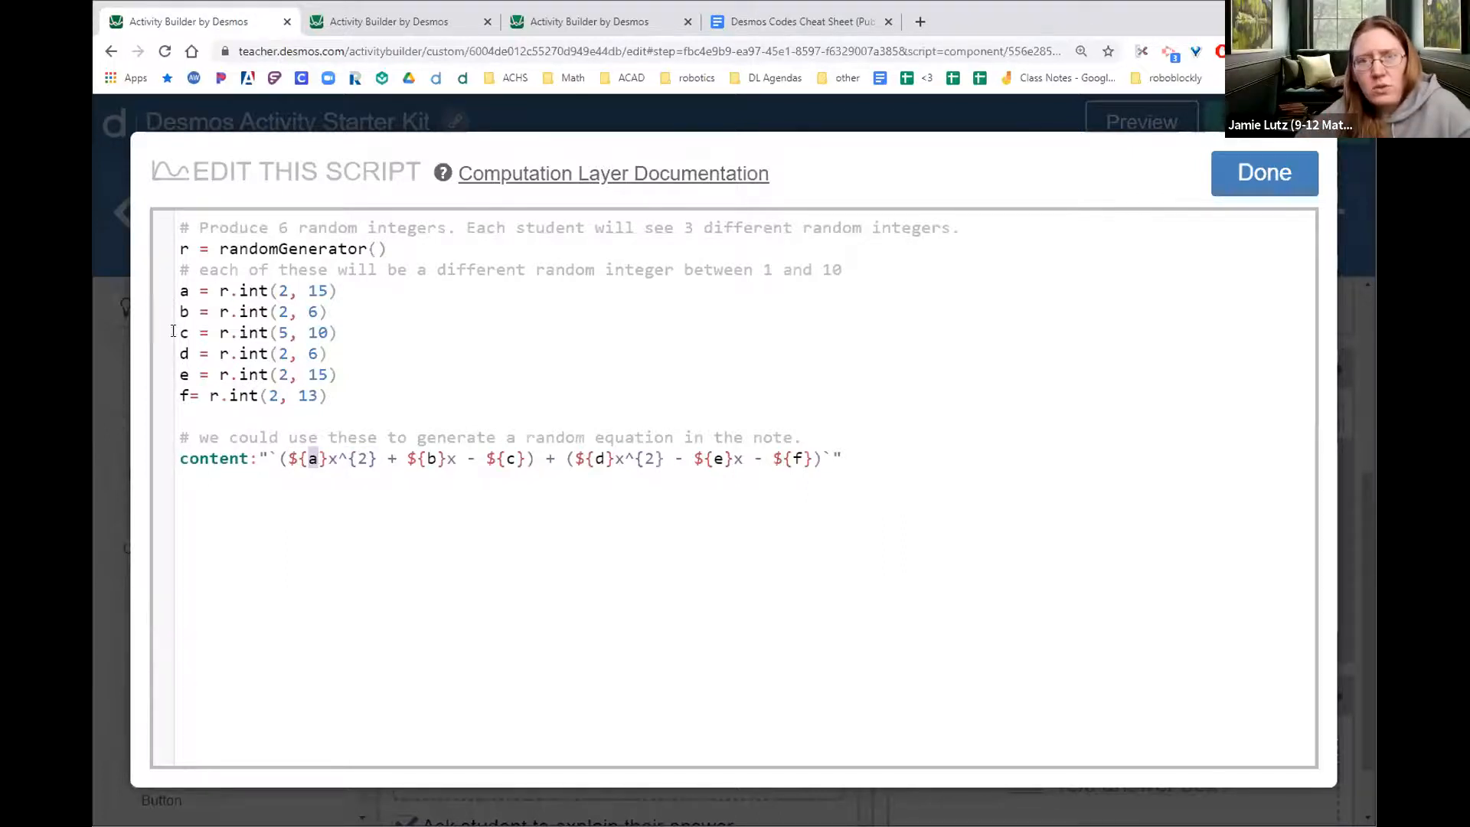
pyautogui.click(186, 289)
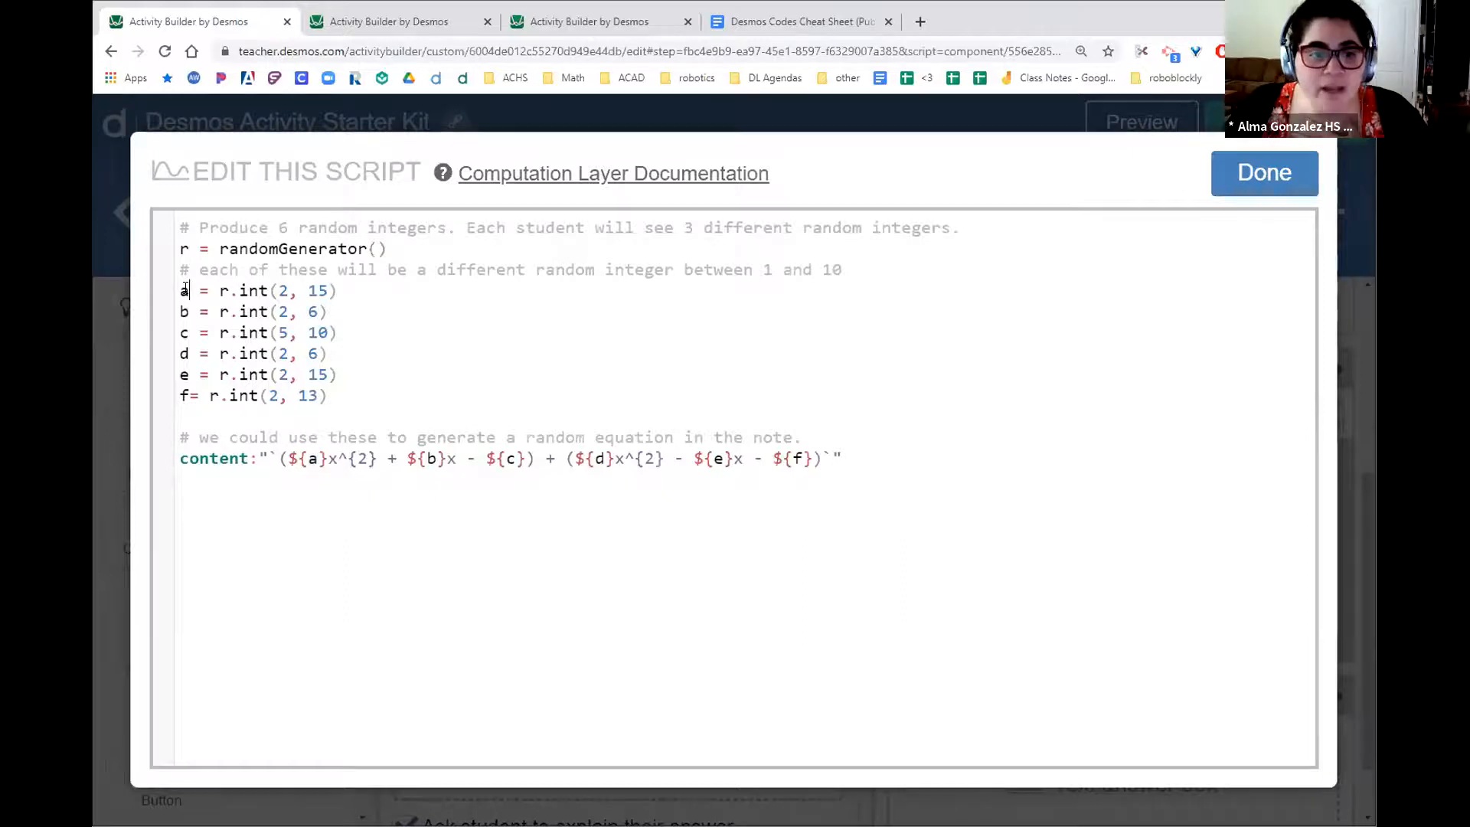
pyautogui.doubleClick(315, 458)
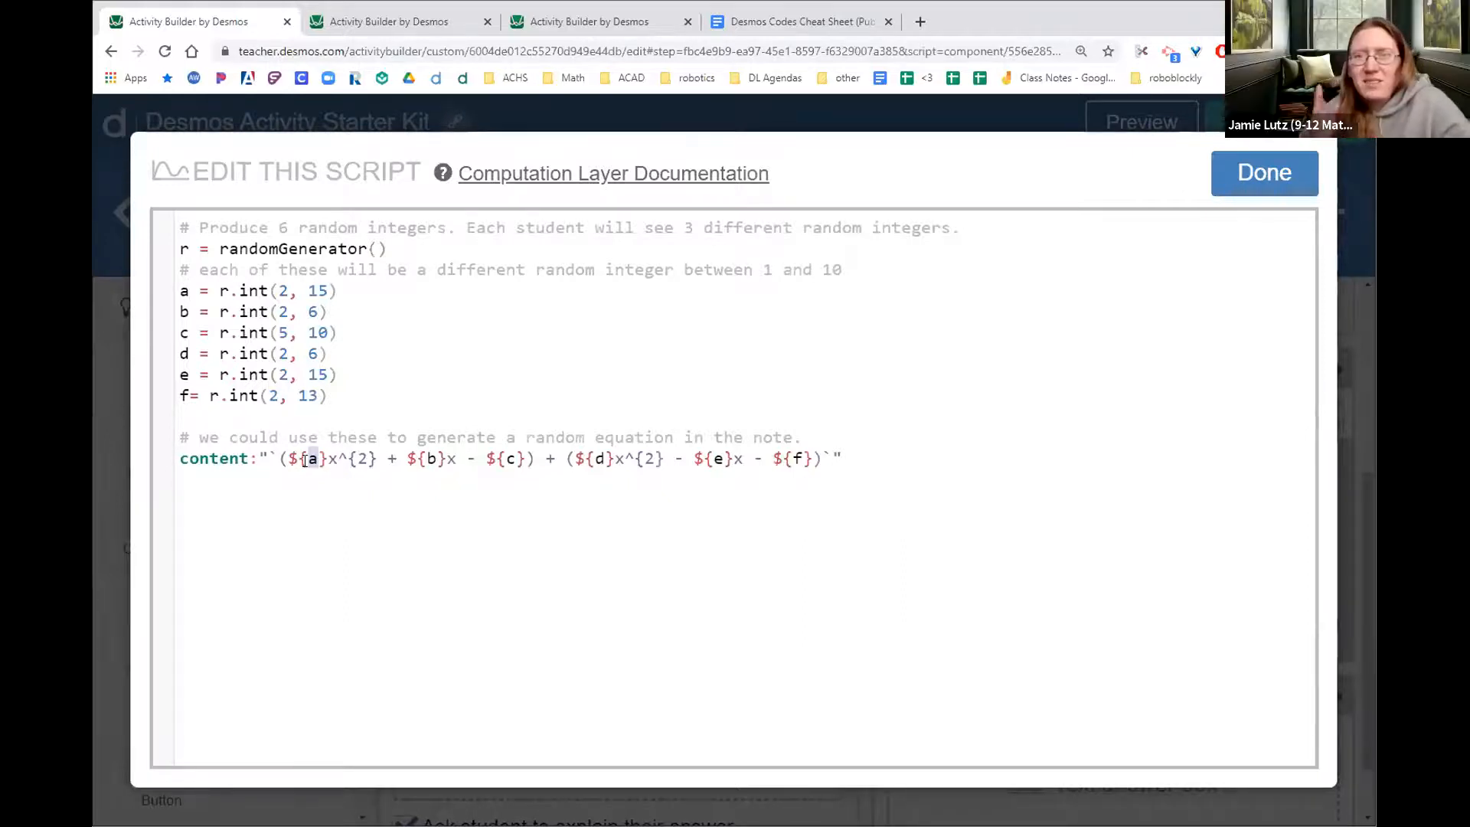
pyautogui.moveTo(328, 459); pyautogui.dragTo(523, 463)
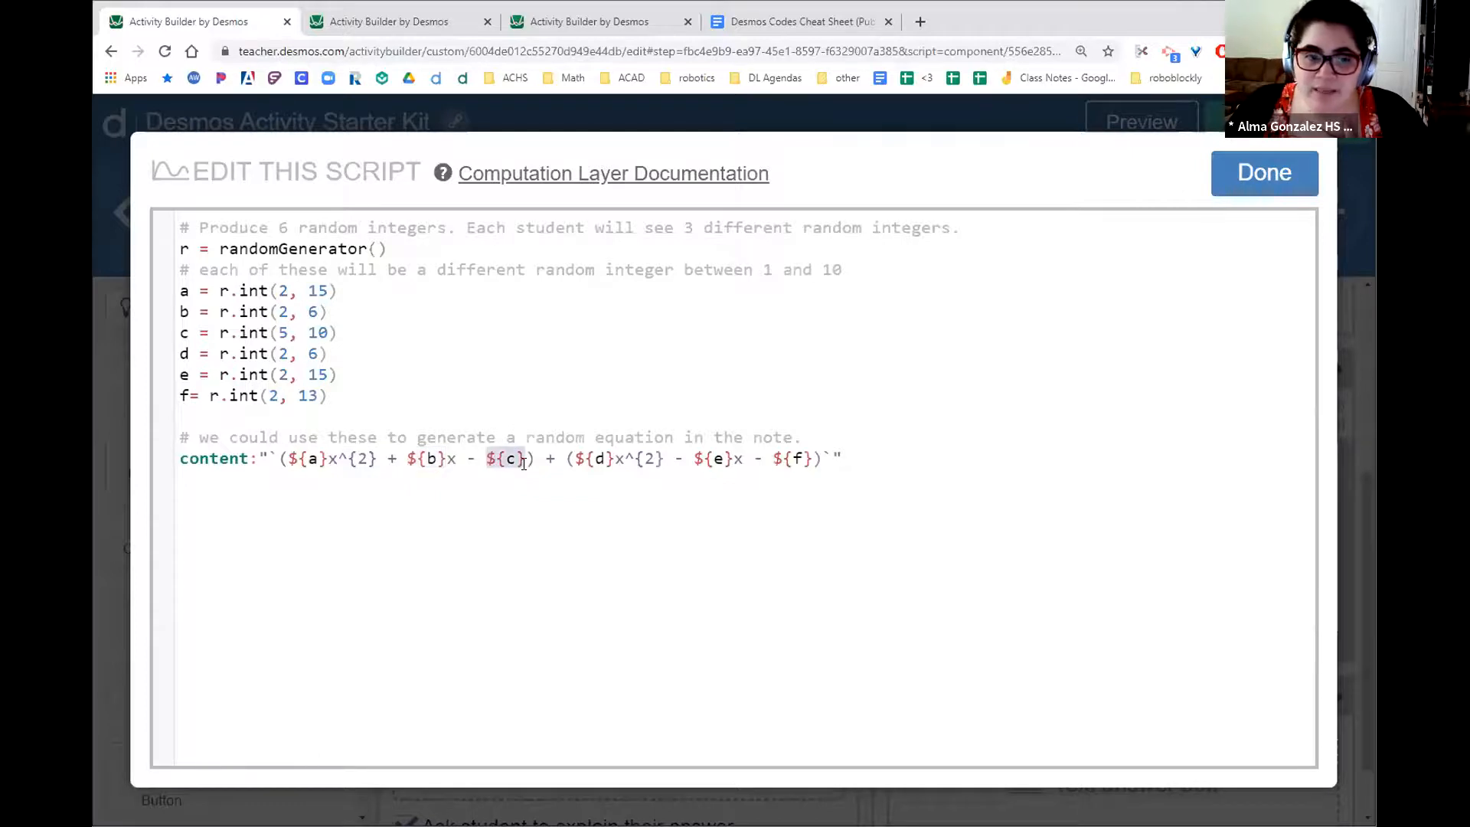
pyautogui.click(464, 457)
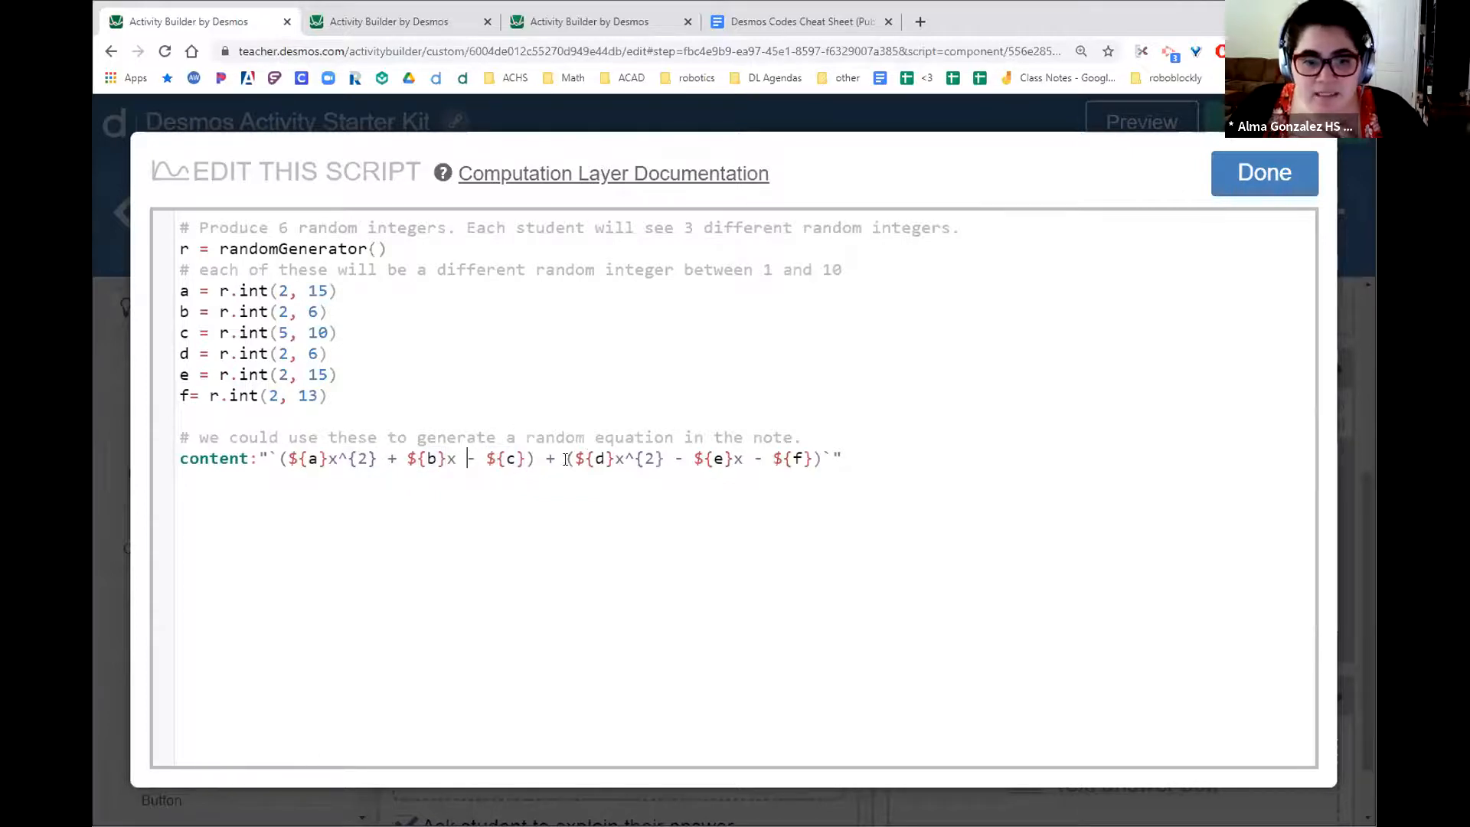
pyautogui.click(754, 457)
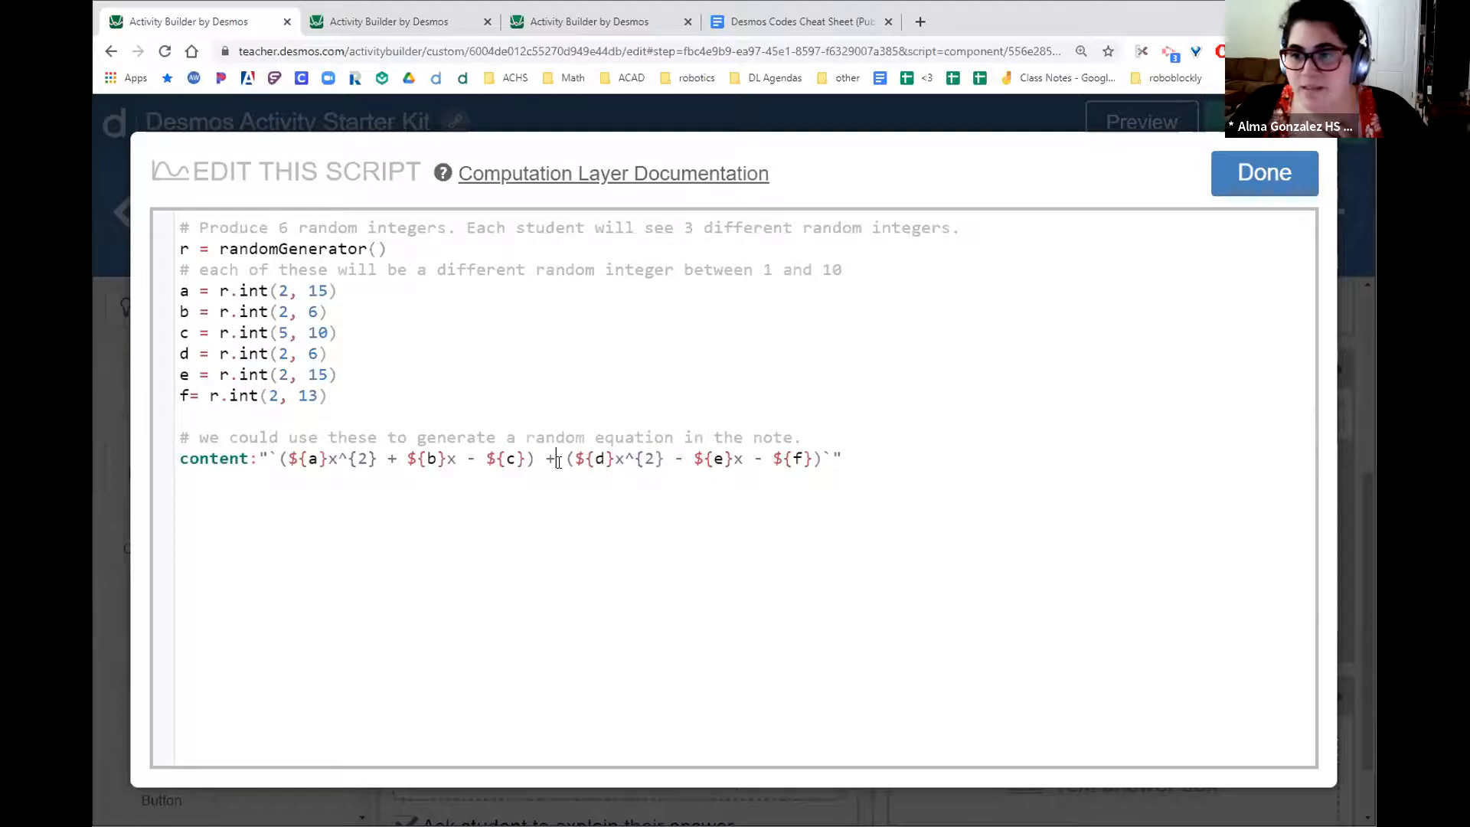
pyautogui.click(559, 462)
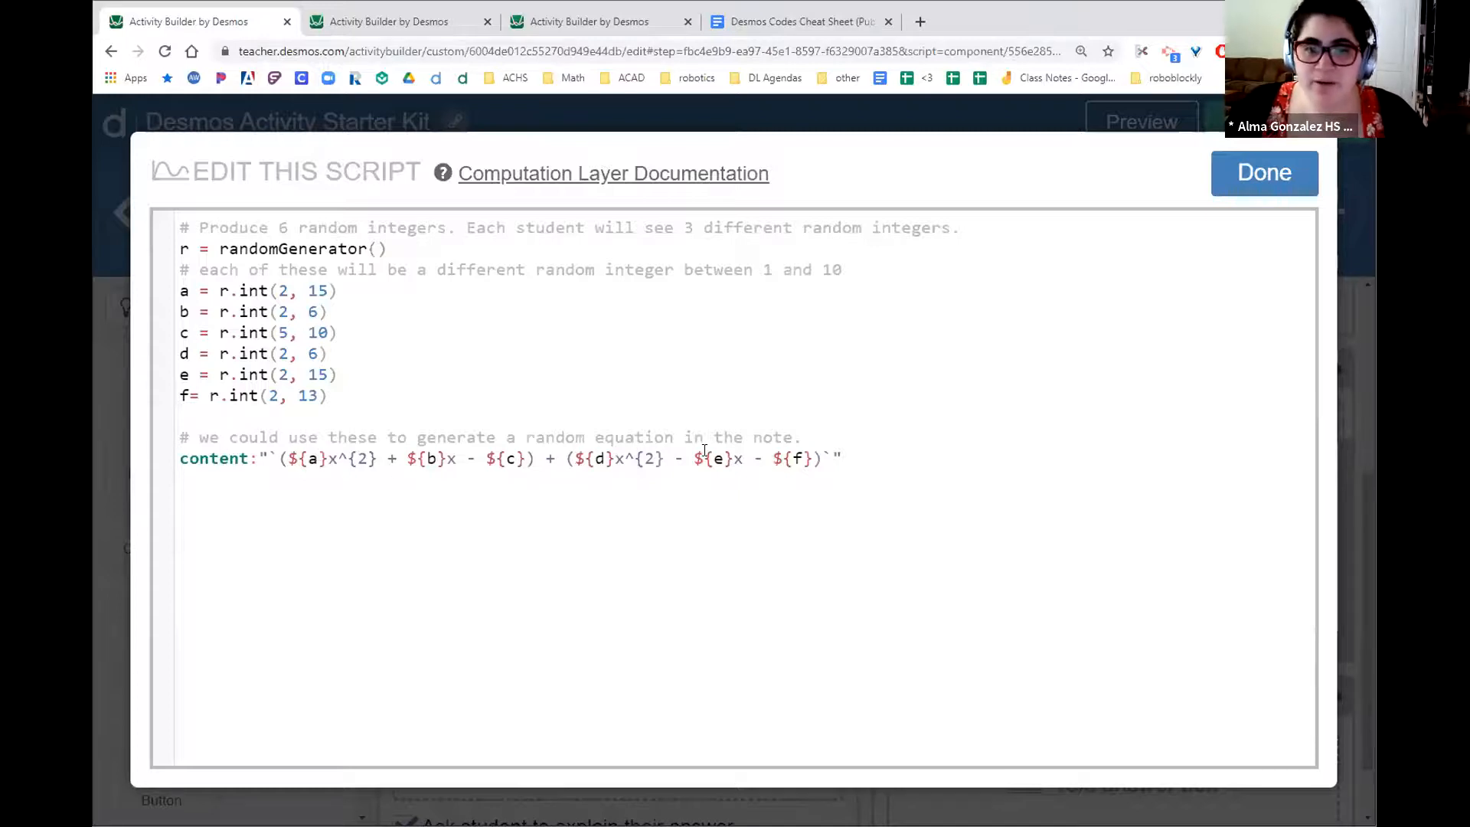
# - Examine the random integer ranges assigned to the variables and close the note's script
pyautogui.moveTo(278, 290); pyautogui.dragTo(334, 316)
pyautogui.doubleClick(431, 458)
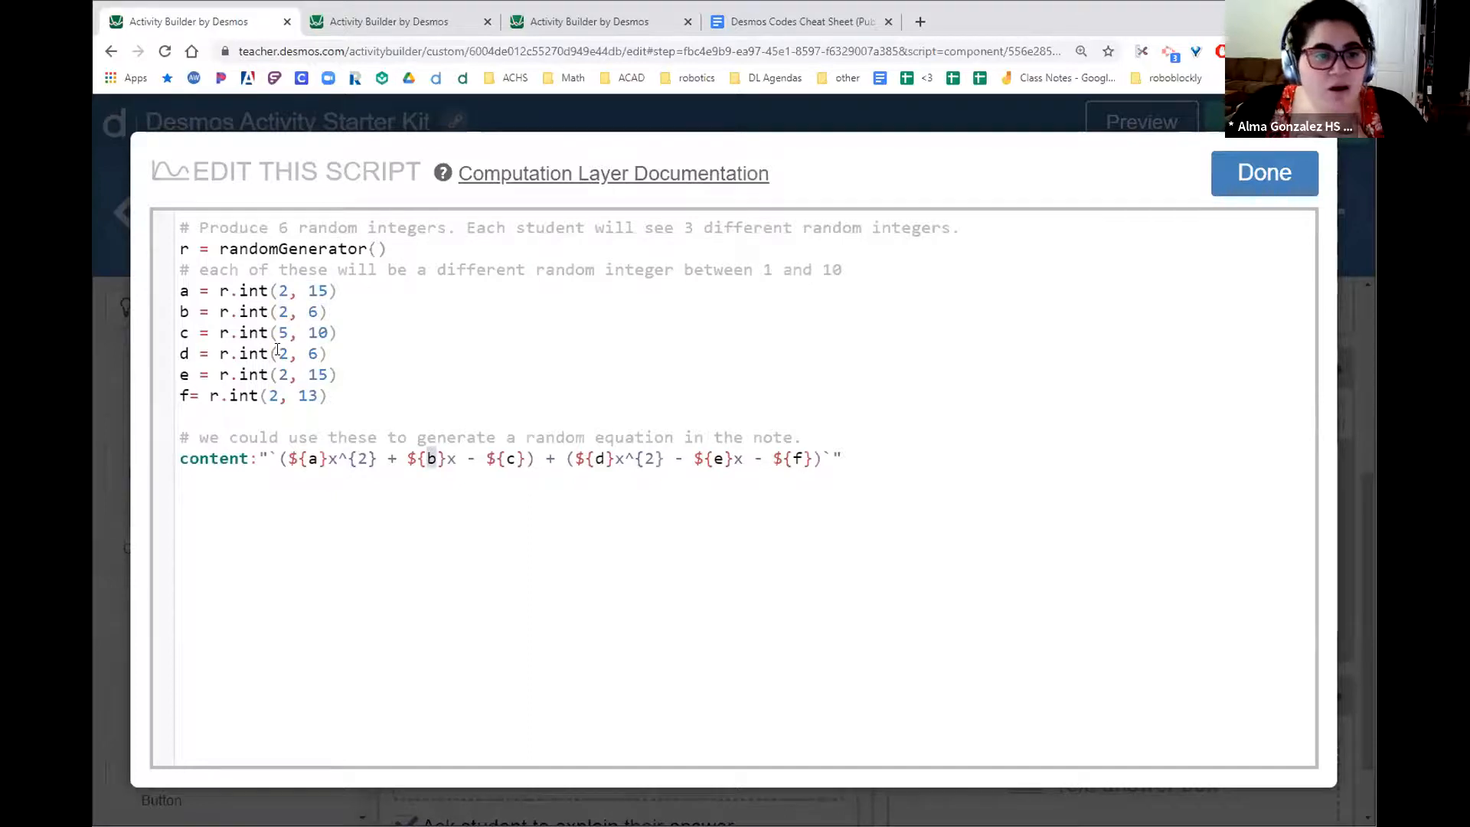
pyautogui.moveTo(290, 374); pyautogui.dragTo(332, 375)
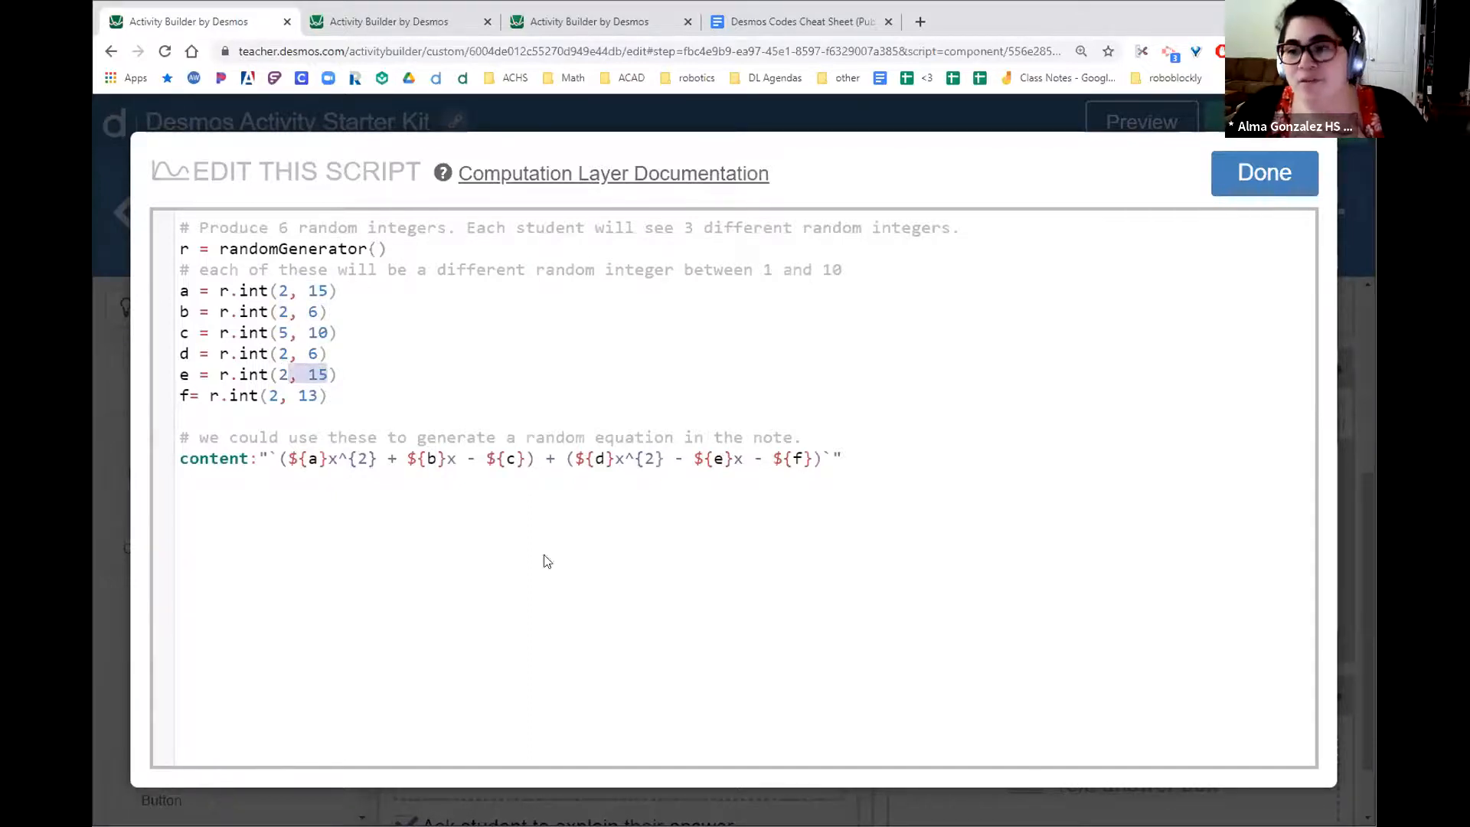
pyautogui.moveTo(279, 395); pyautogui.dragTo(319, 396)
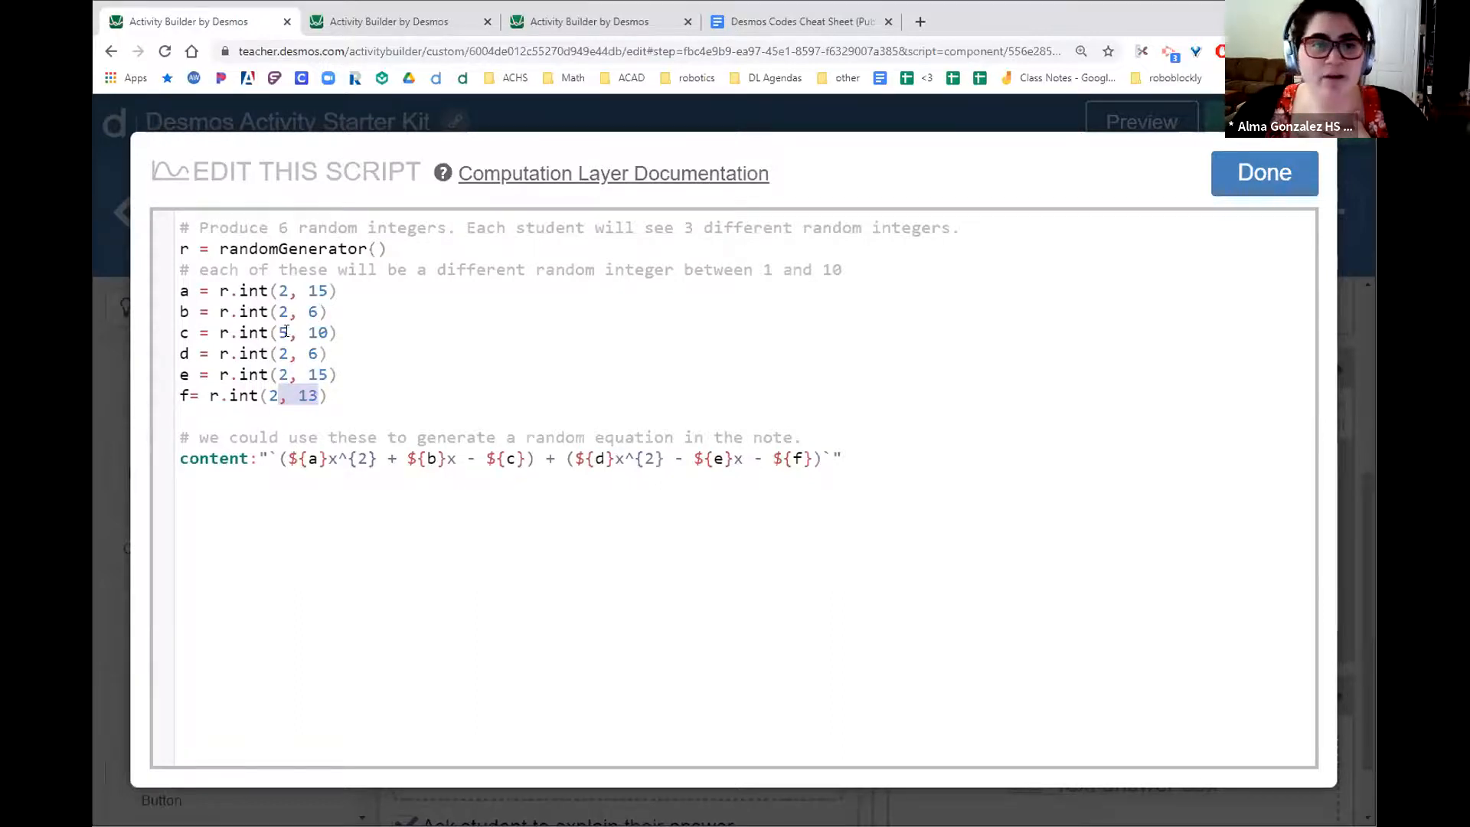
pyautogui.moveTo(277, 332); pyautogui.dragTo(331, 332)
pyautogui.click(1264, 173)
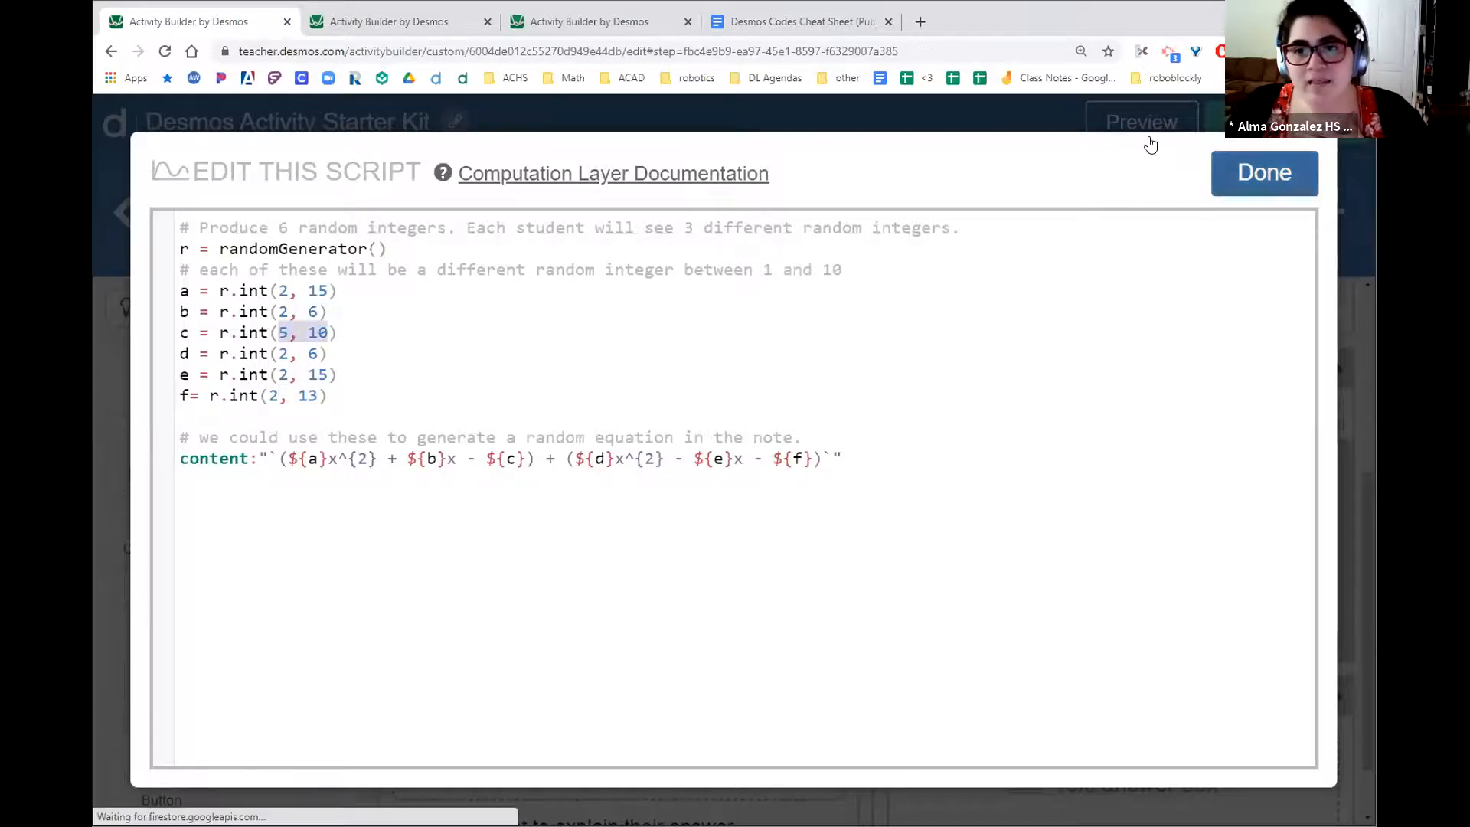
# - Preview screen 12 to look at the randomly generated polynomial question, and close the preview
pyautogui.click(1137, 126)
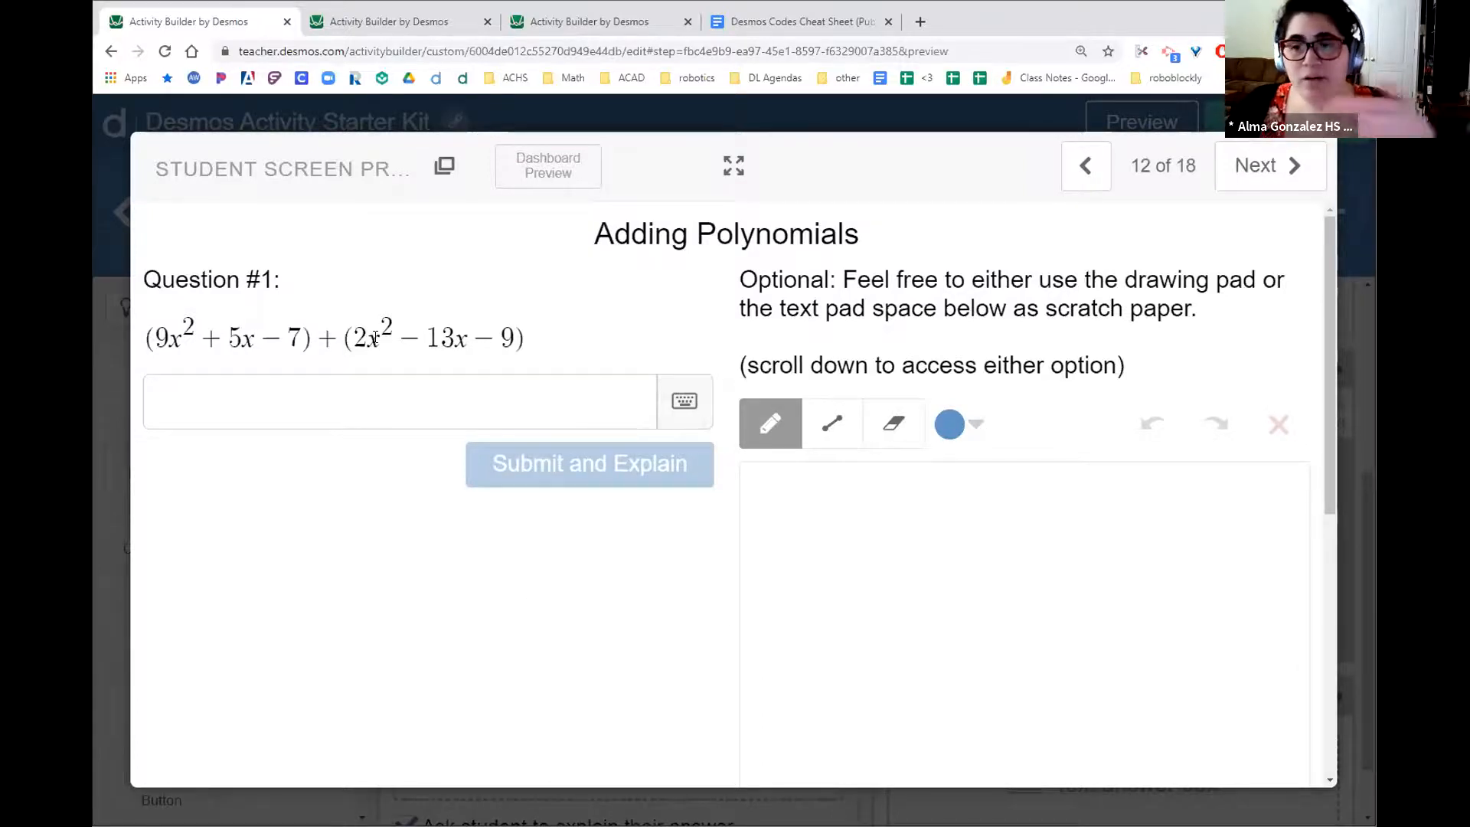
pyautogui.click(414, 386)
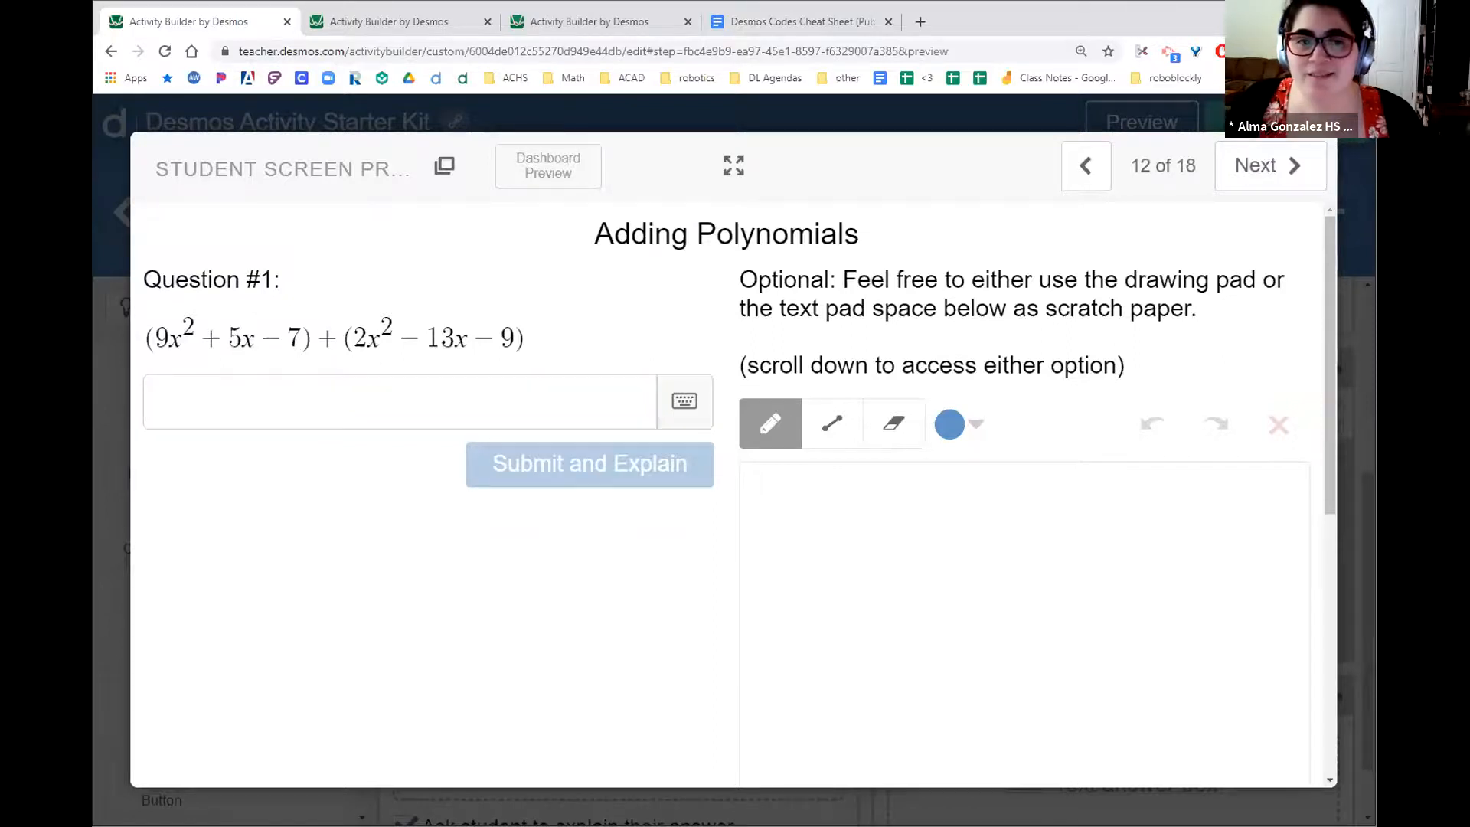
pyautogui.press('Escape')
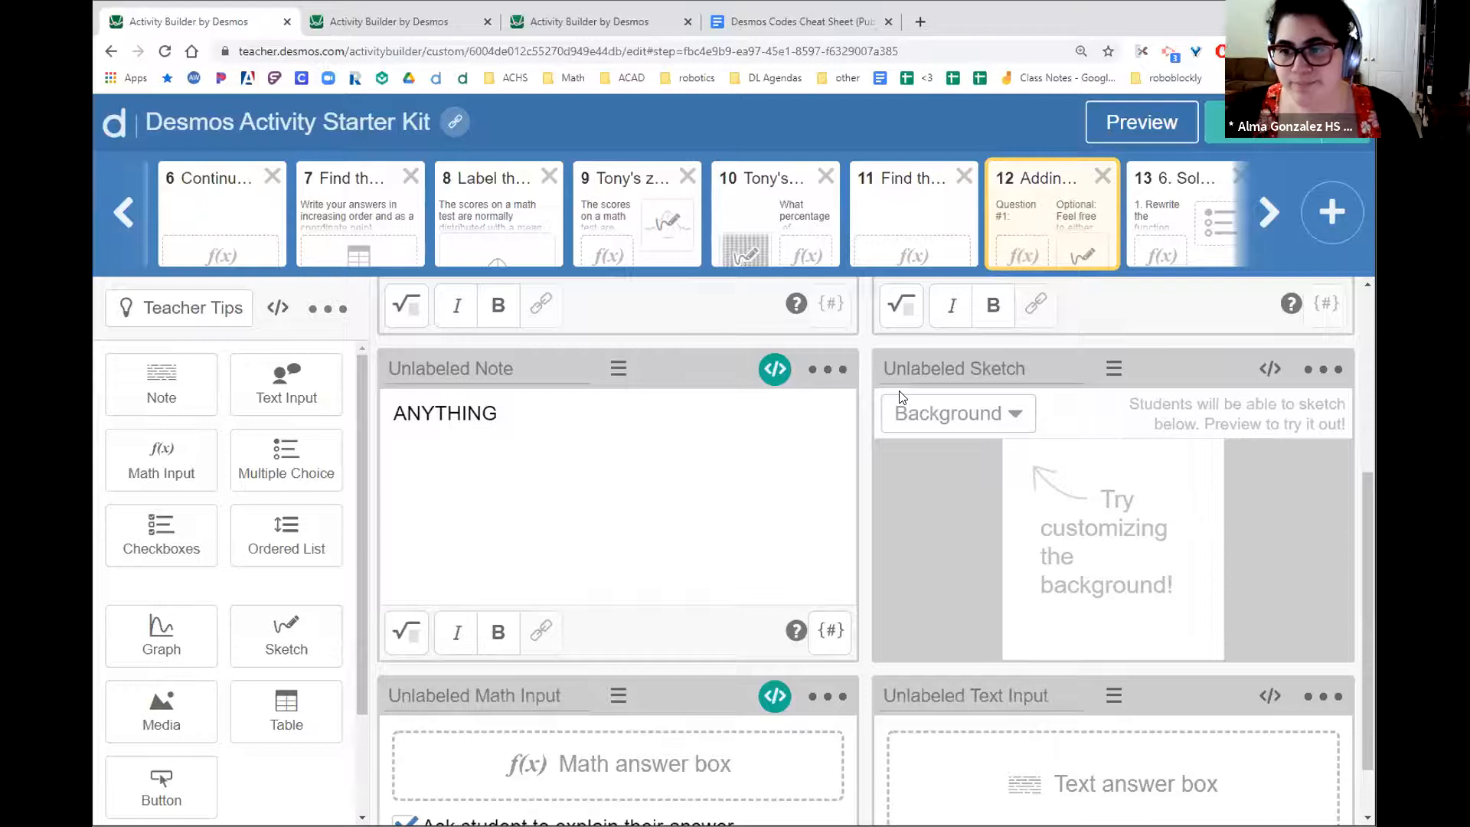
# - Open screen 13, preview it, and show and hide the inverse-operation hints
pyautogui.click(1198, 184)
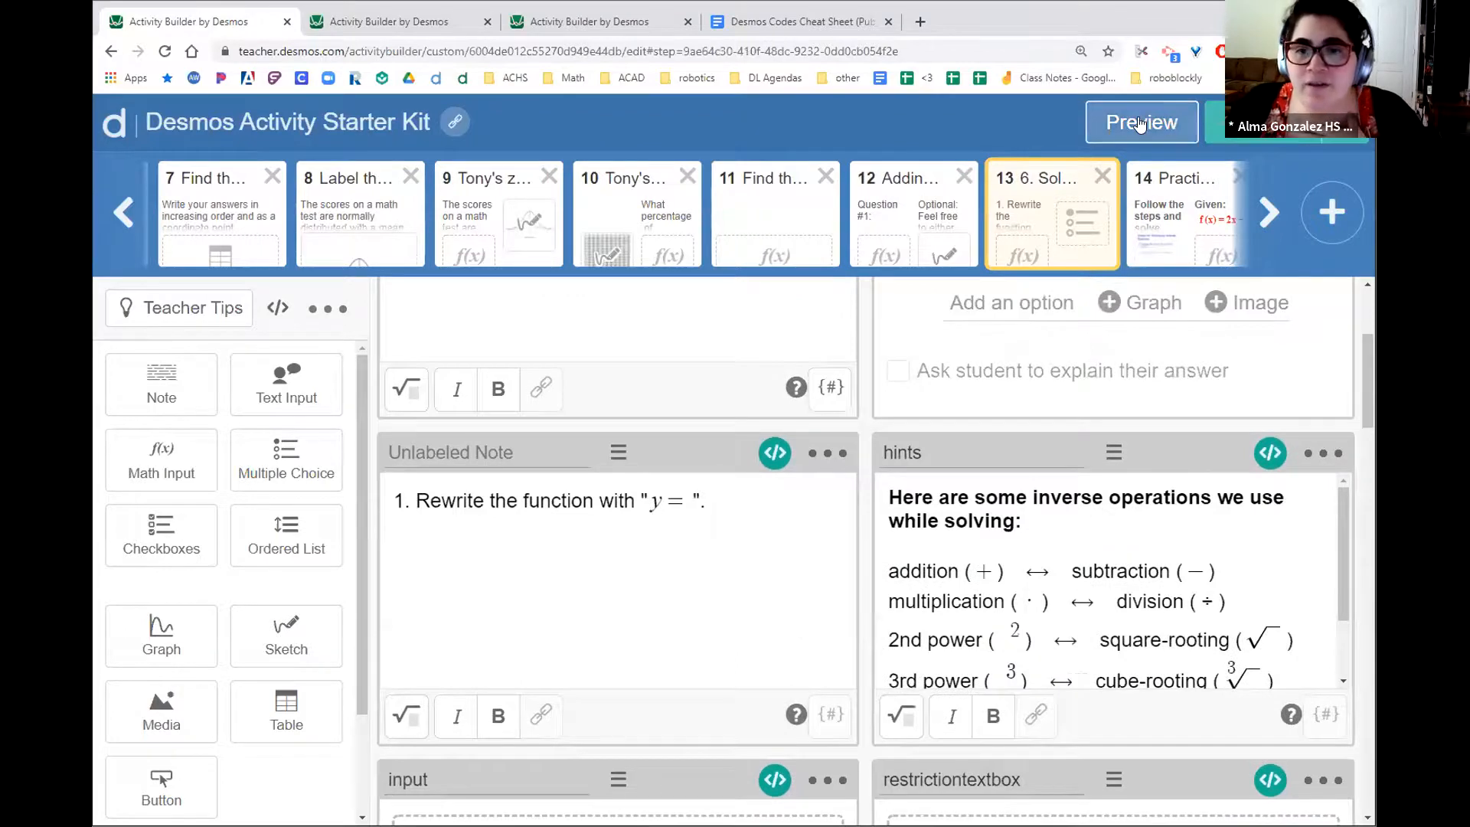
pyautogui.scroll(3, 907, 418)
pyautogui.scroll(-1, 902, 421)
pyautogui.scroll(1, 902, 421)
pyautogui.click(1141, 123)
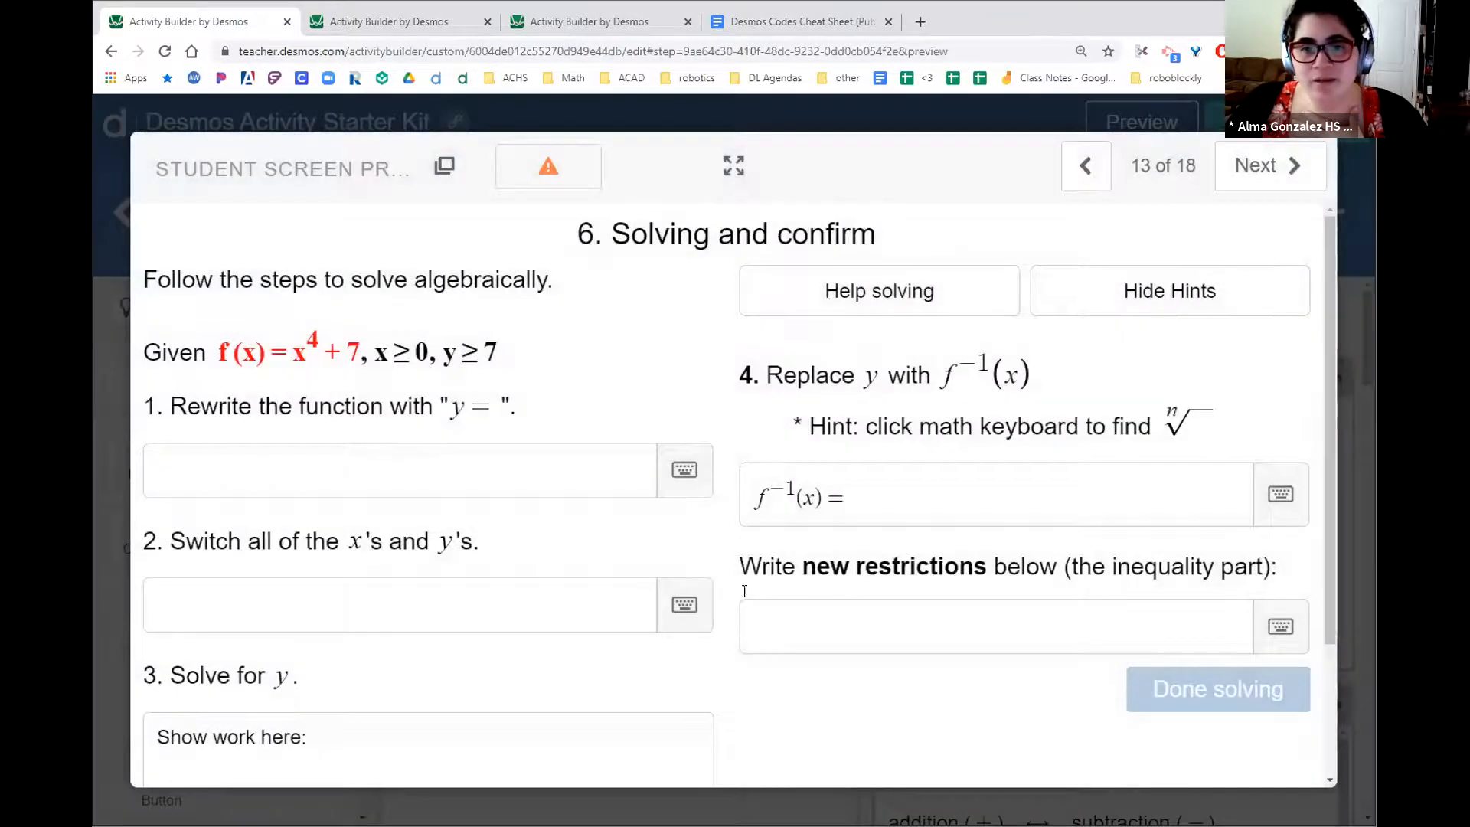
pyautogui.click(854, 305)
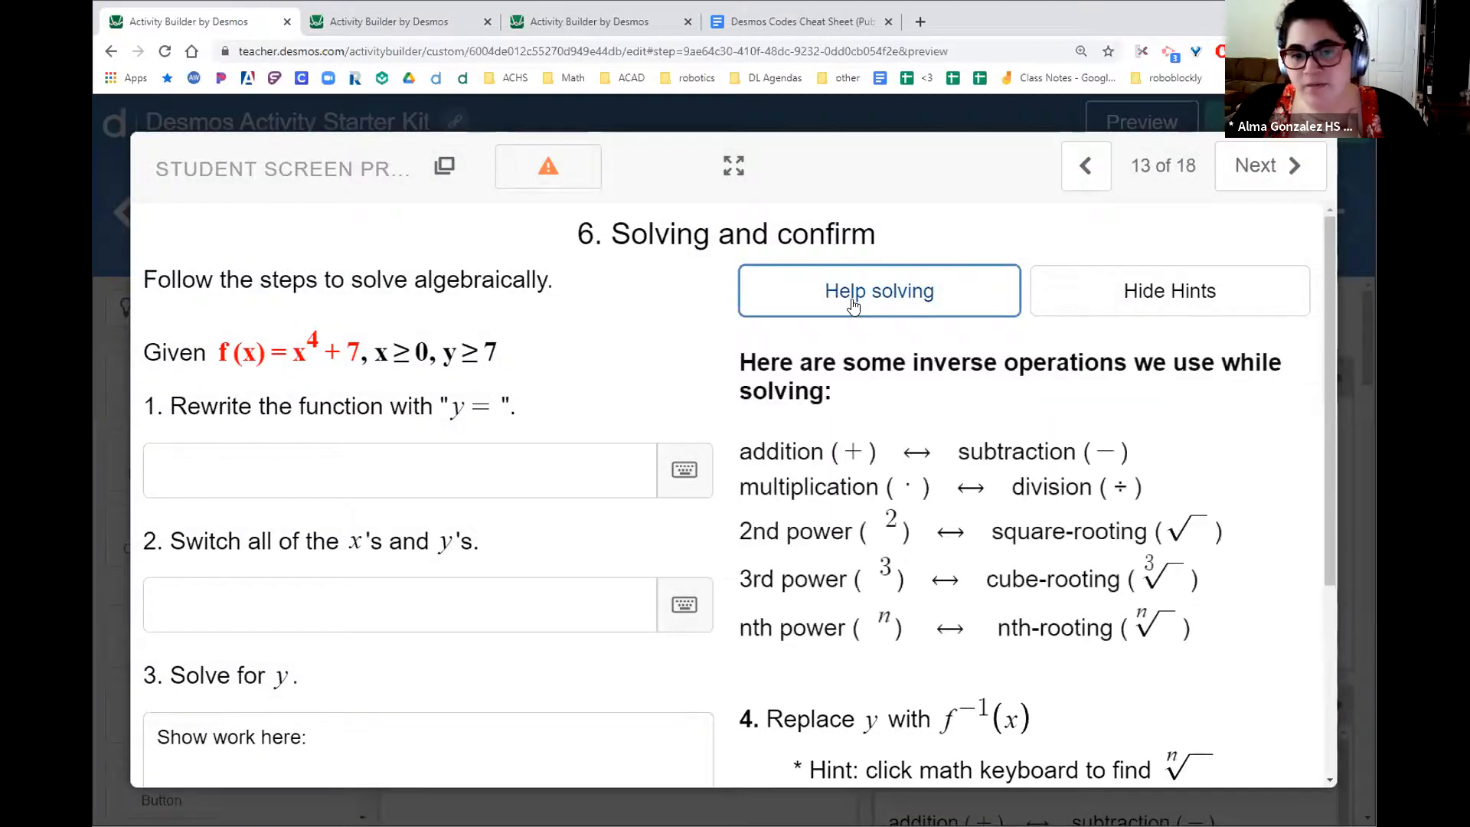
pyautogui.click(1080, 292)
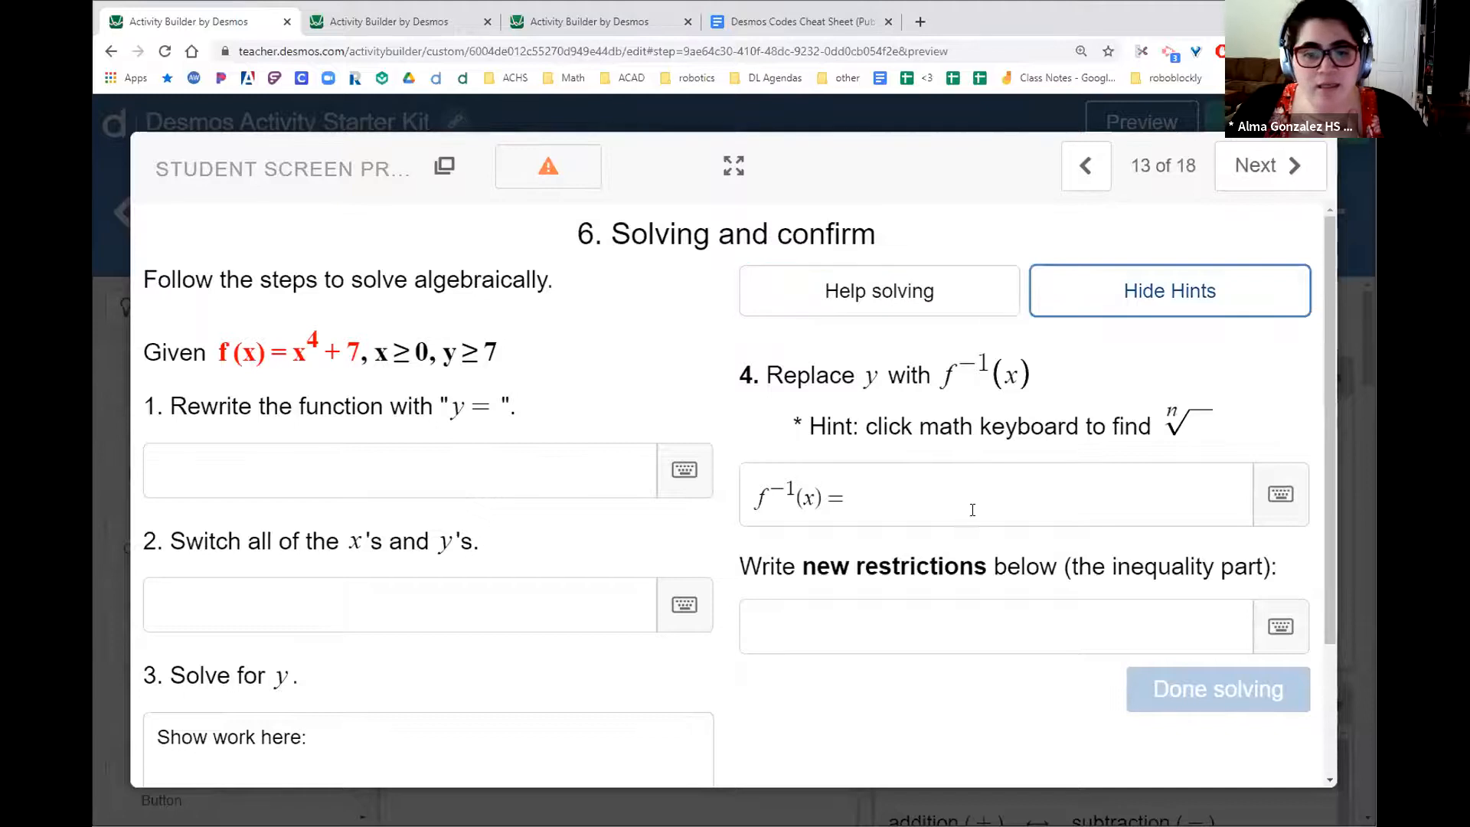
# - Enter the placeholder a in the answer boxes for steps 1, 2 and 3
pyautogui.scroll(-2, 972, 510)
pyautogui.click(400, 288)
pyautogui.write('a')
pyautogui.click(391, 447)
pyautogui.write('a')
pyautogui.click(394, 590)
pyautogui.write('a')
pyautogui.click(810, 429)
pyautogui.click(868, 317)
pyautogui.write('y')
pyautogui.press('BackSpace')
pyautogui.scroll(3, 868, 317)
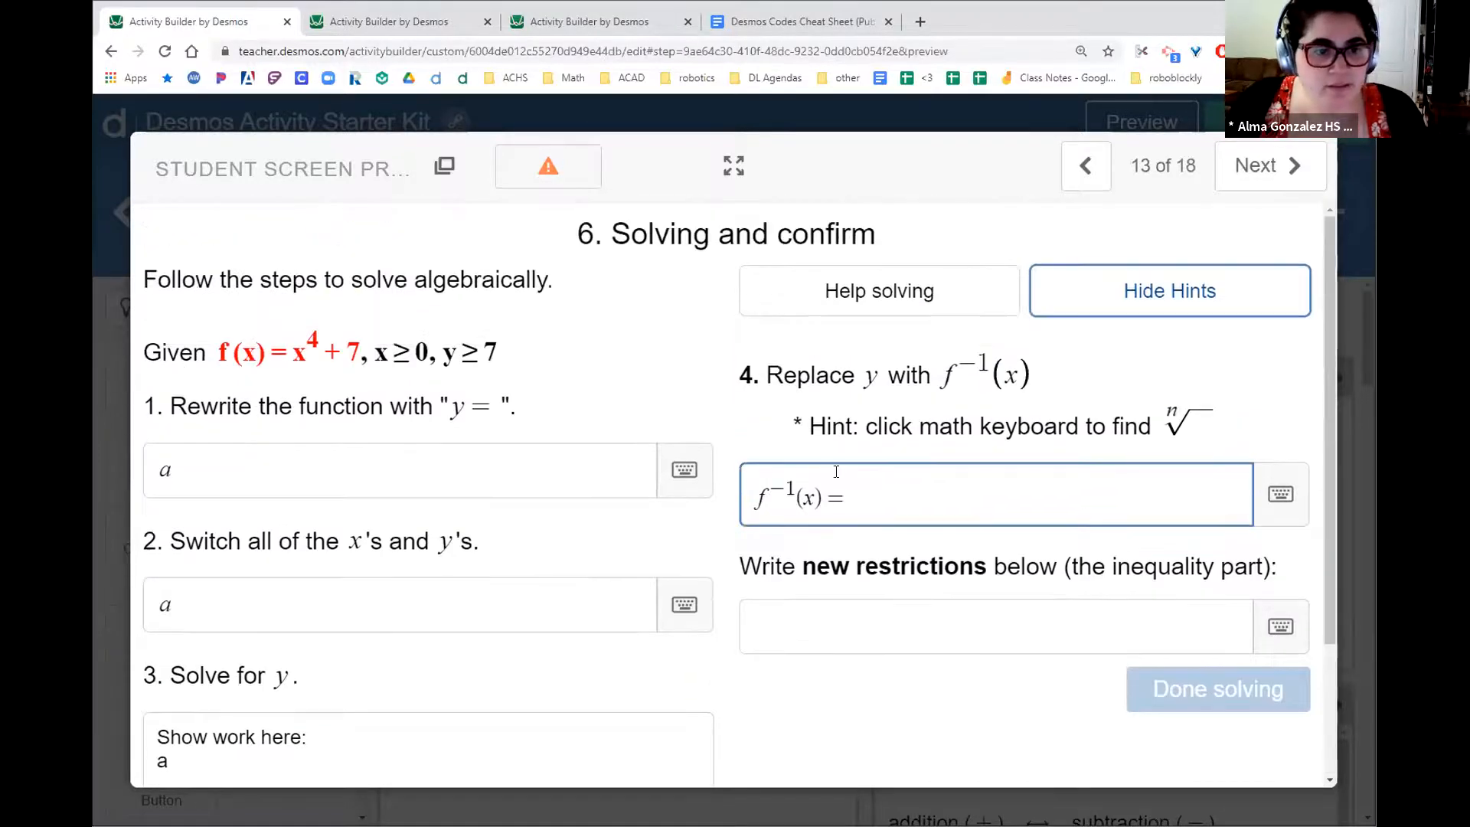
pyautogui.write('x-7')
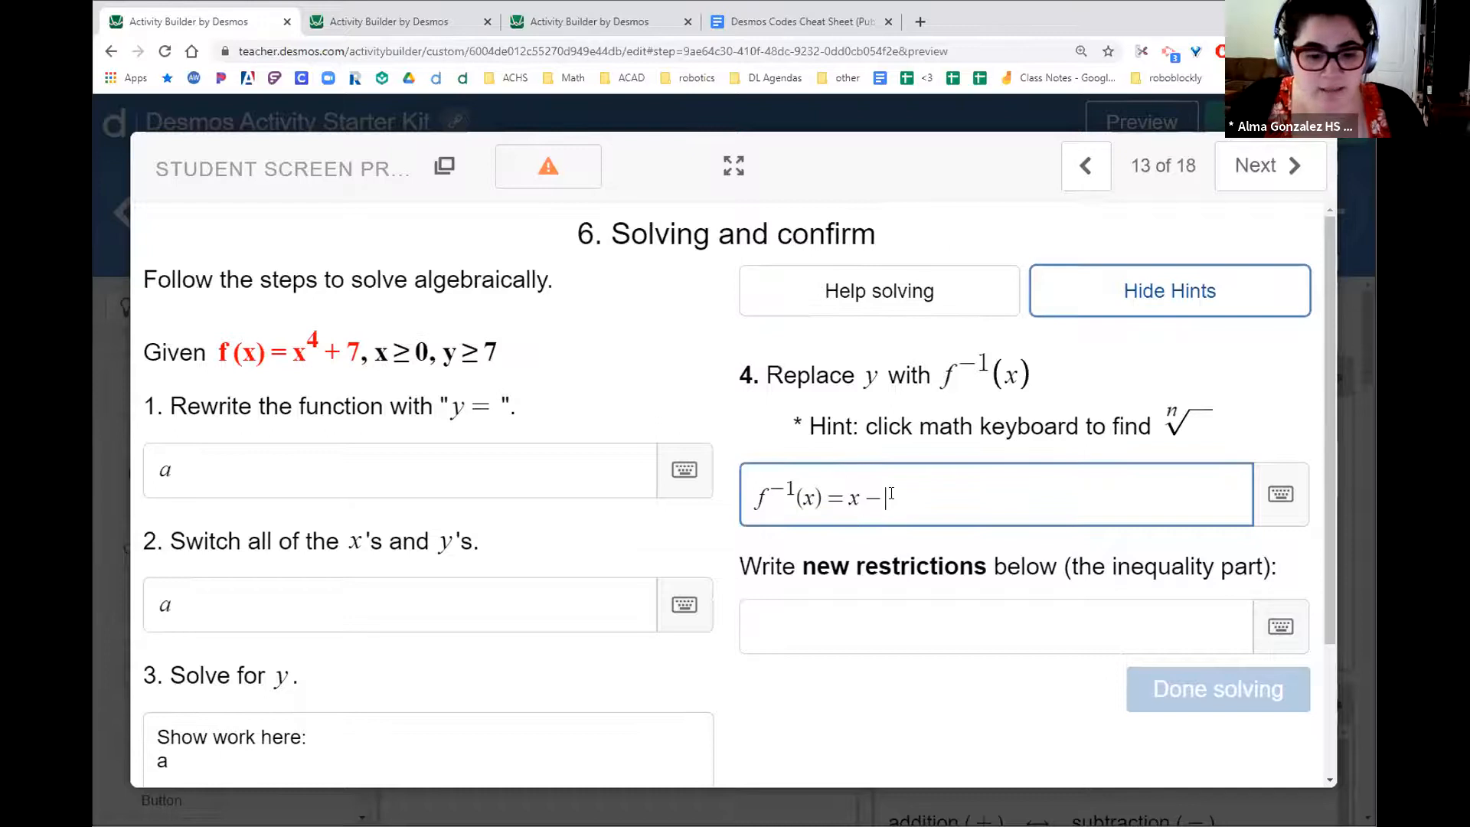
pyautogui.moveTo(905, 499); pyautogui.dragTo(847, 498)
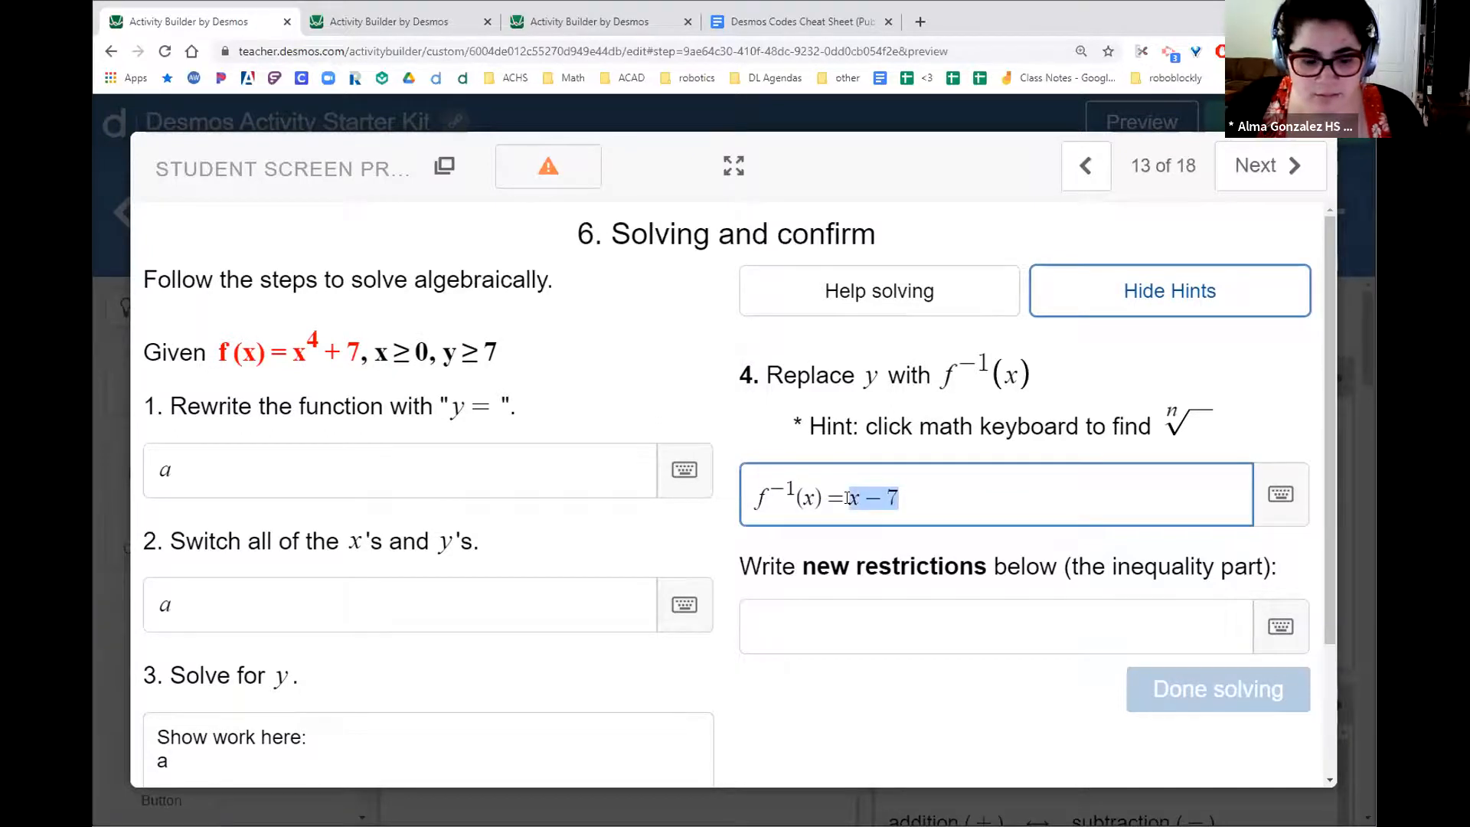
pyautogui.press('BackSpace')
# - Enter the fourth root of x-7 as the inverse function in step 4, using the math keyboard's nth root
pyautogui.click(1281, 493)
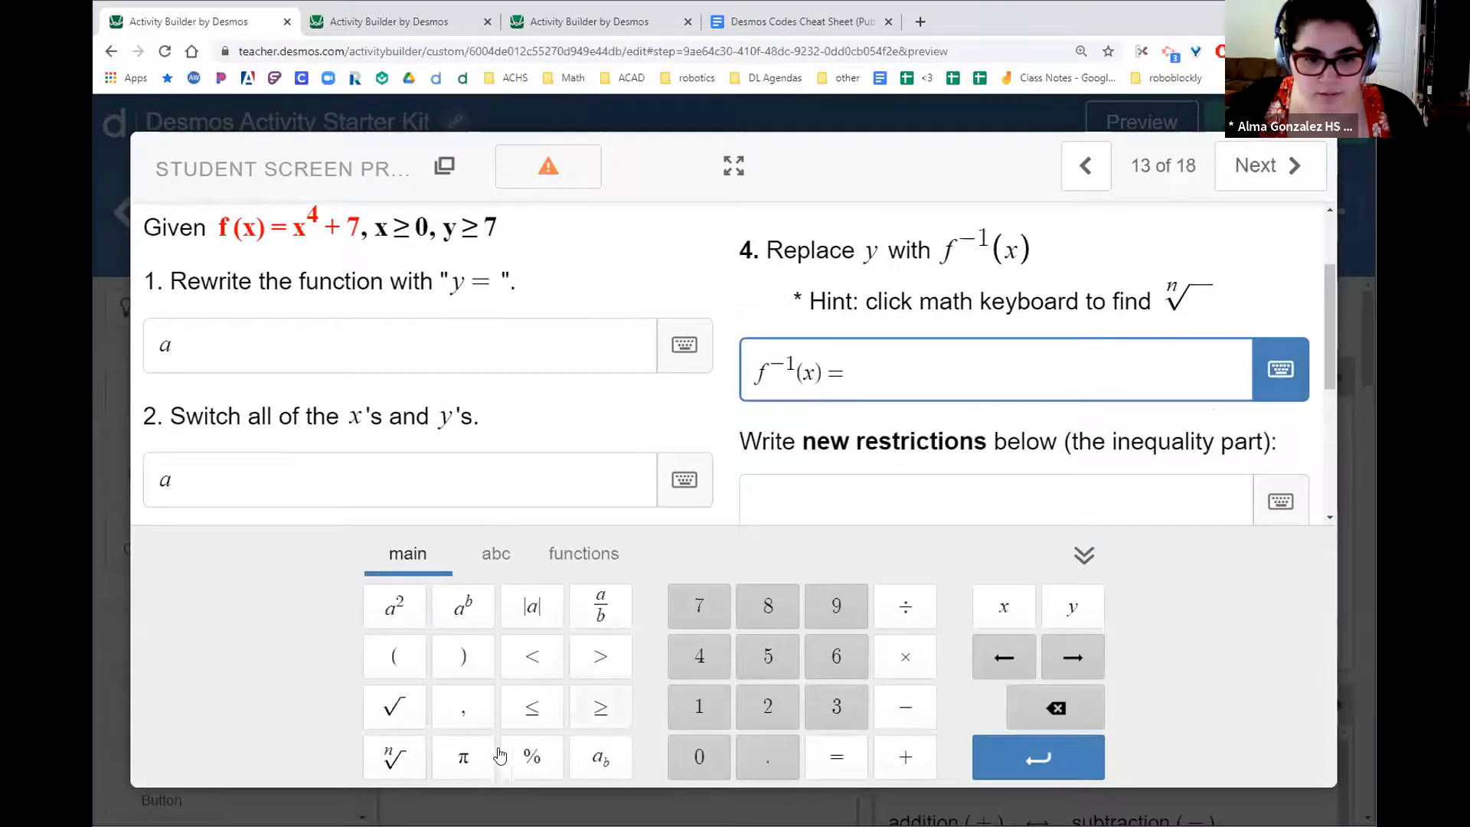
pyautogui.click(394, 757)
pyautogui.write('4')
pyautogui.press('Right')
pyautogui.write('x-7')
pyautogui.click(1272, 363)
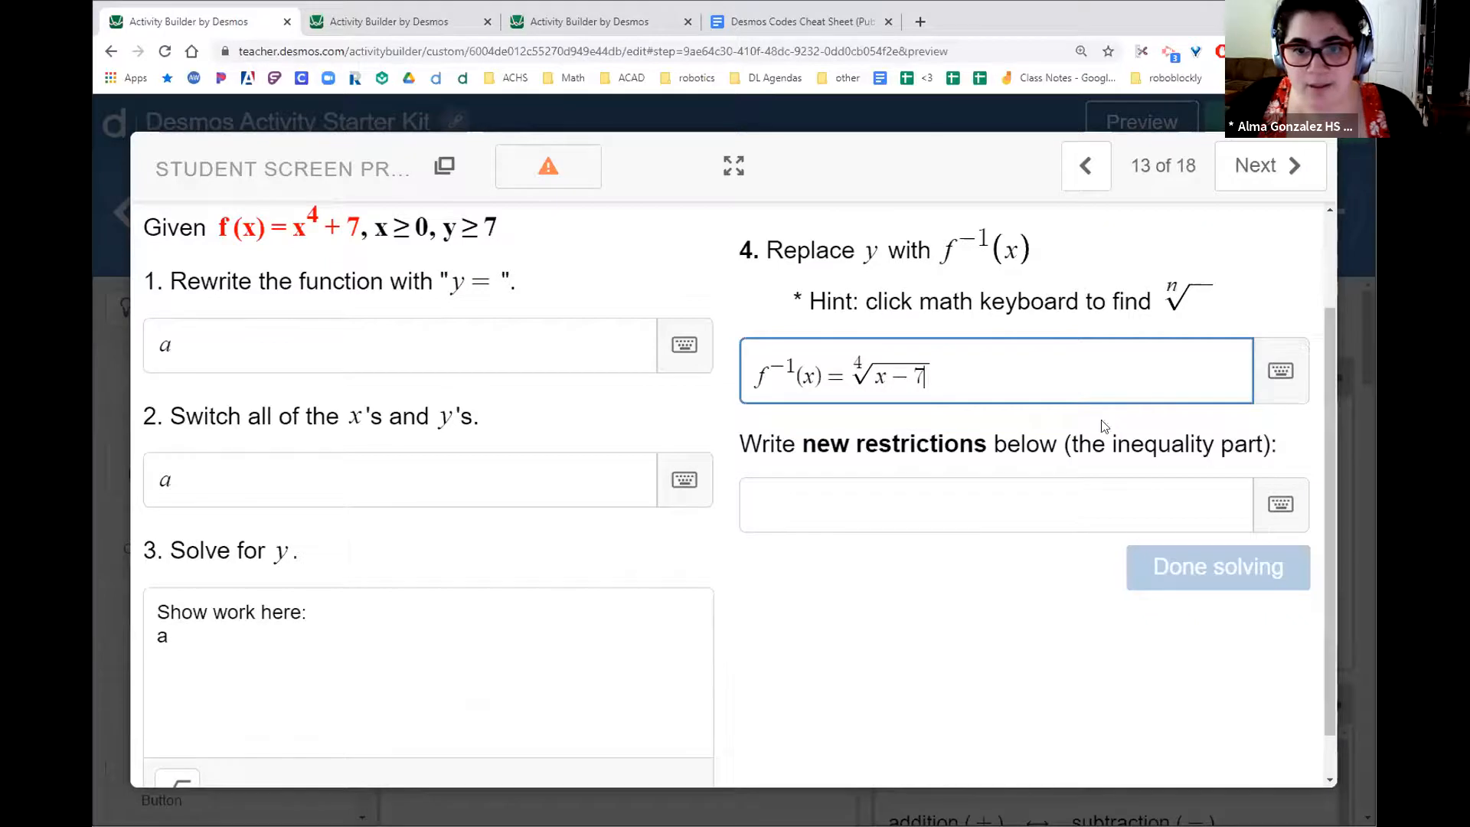
# - Enter the placeholder a as the new restrictions and submit the solving work
pyautogui.click(948, 494)
pyautogui.write('a')
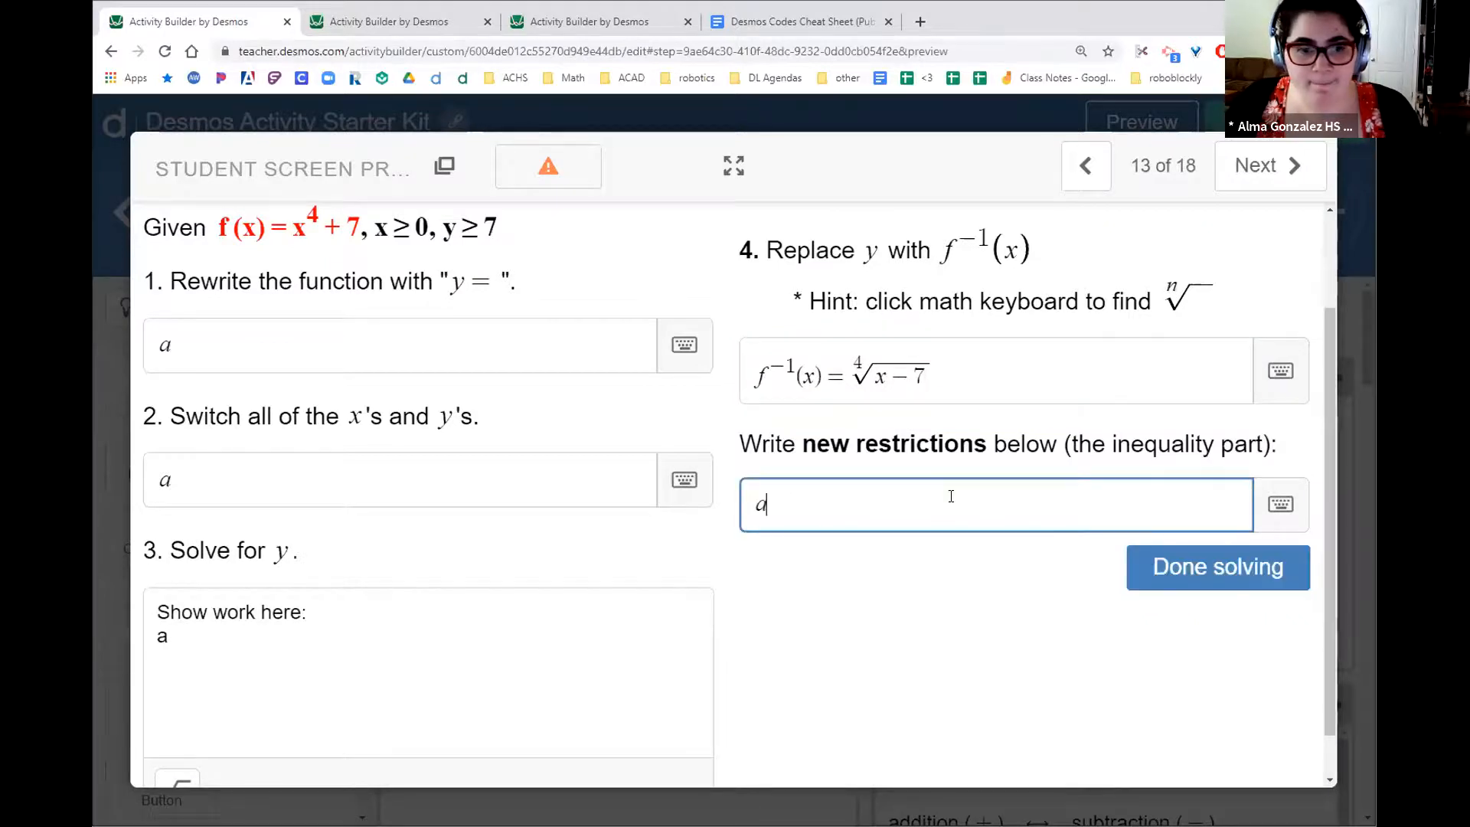
pyautogui.click(1154, 554)
# - Choose the fourth root of x-7 with x ≥ 7, y ≥ 0 as the final answer and check it
pyautogui.scroll(-2, 771, 404)
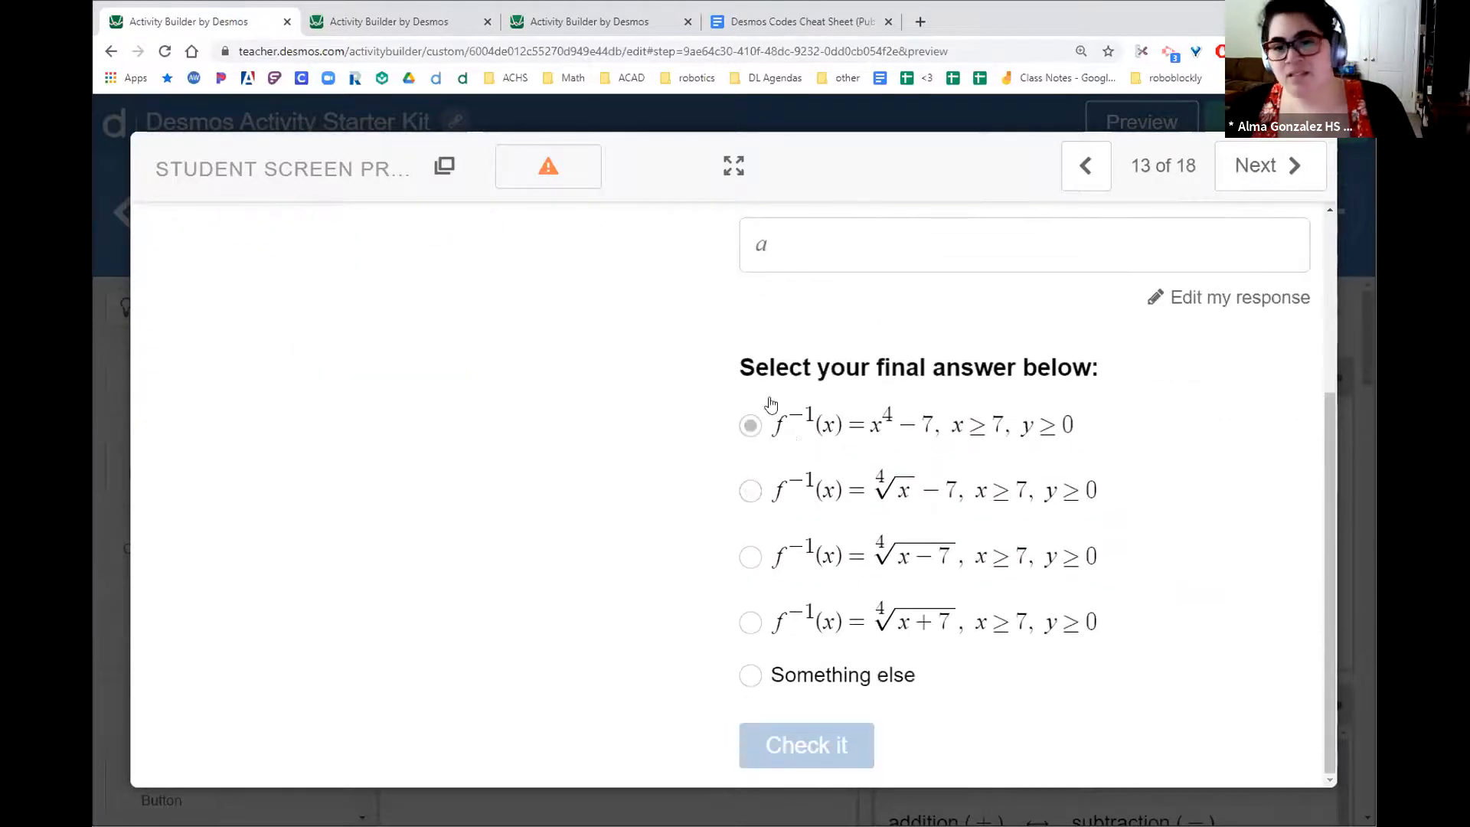
pyautogui.click(747, 425)
pyautogui.click(746, 493)
pyautogui.click(752, 556)
pyautogui.click(751, 491)
pyautogui.scroll(1, 980, 598)
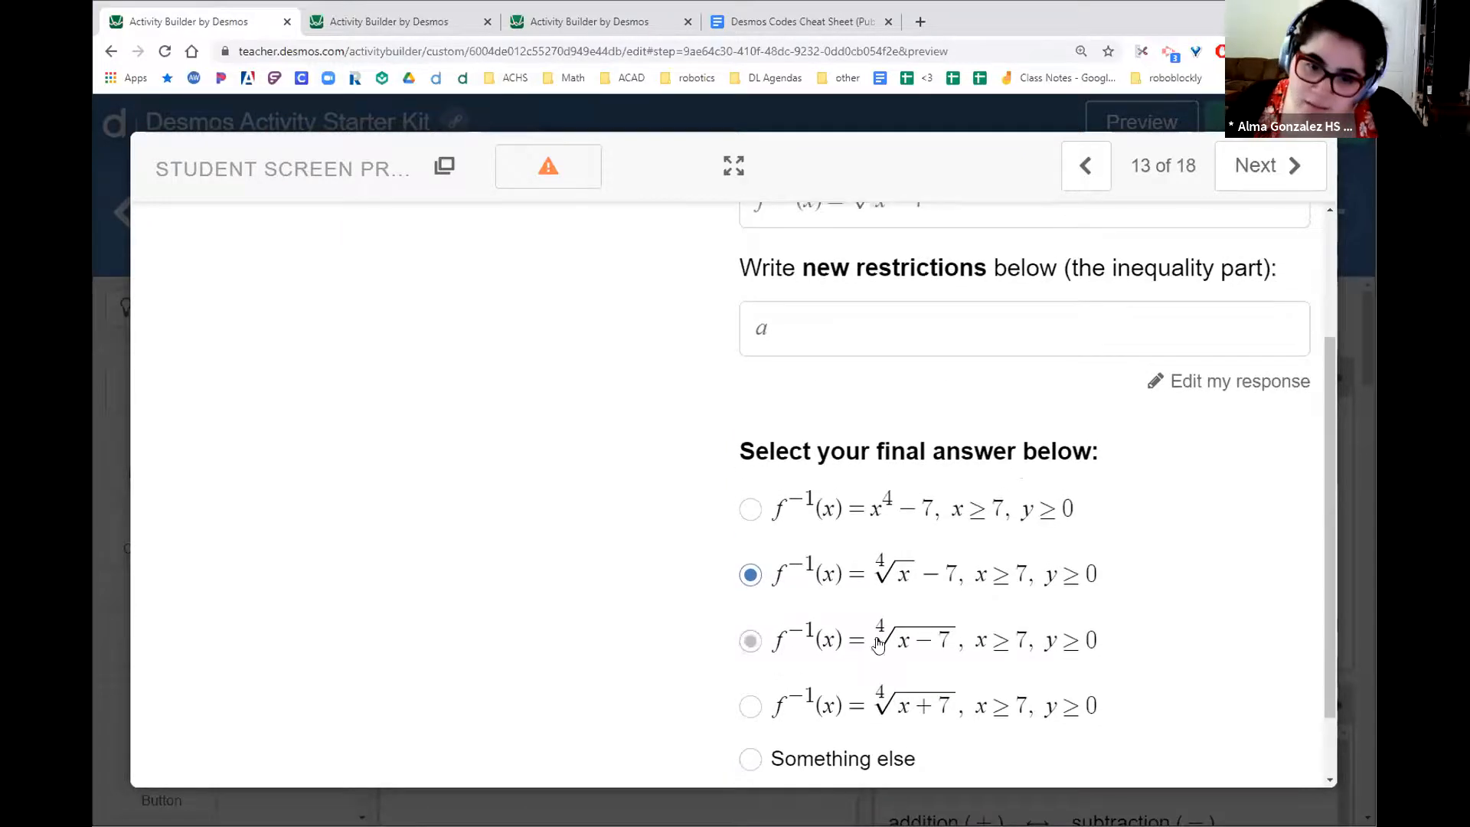
pyautogui.click(751, 640)
pyautogui.scroll(-1, 880, 689)
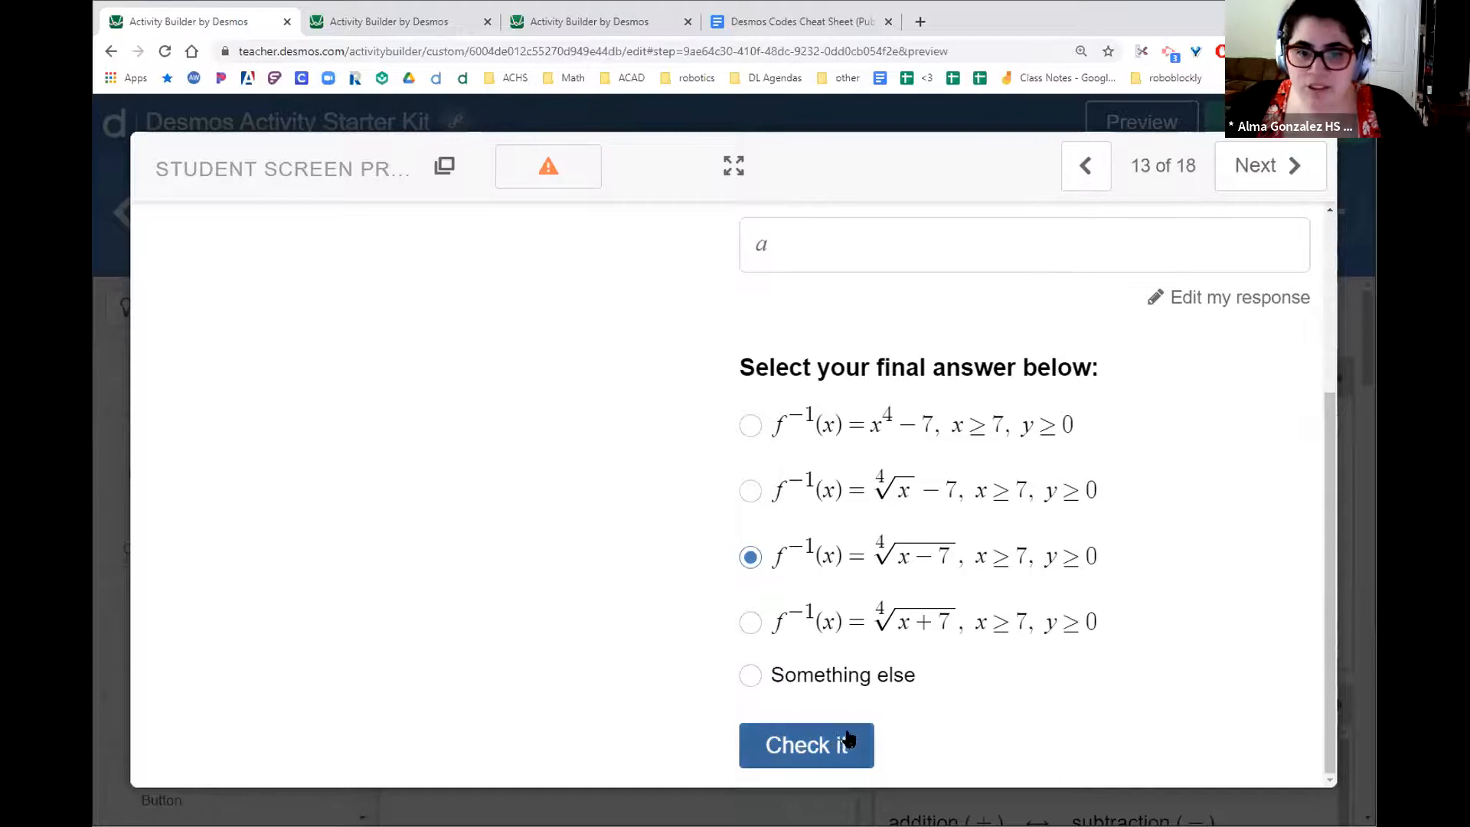
pyautogui.click(847, 739)
pyautogui.scroll(3, 766, 521)
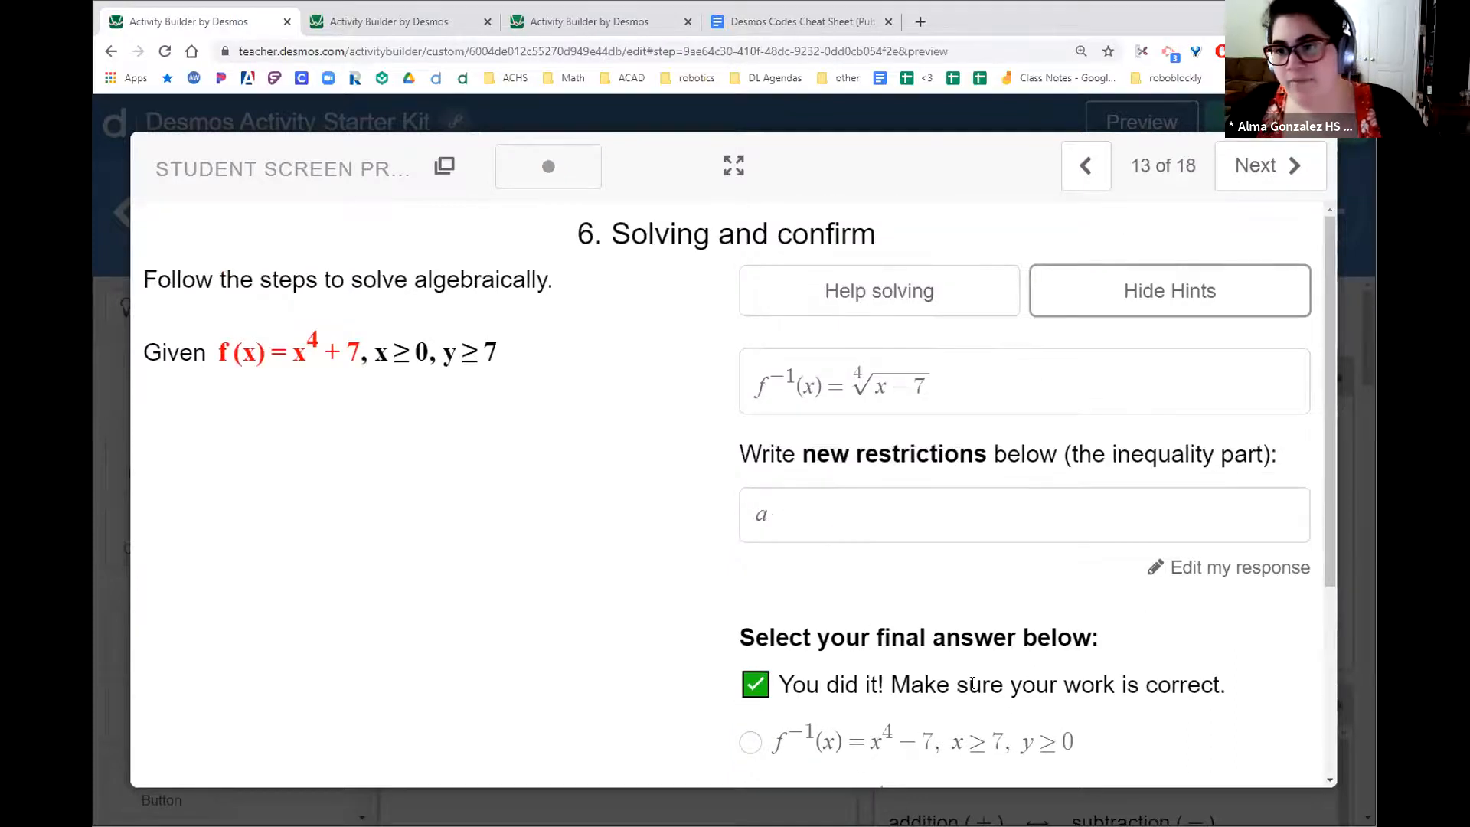
# - Reopen the final answer for editing and display the solving help on the Solving and confirm screen
pyautogui.scroll(-2, 972, 684)
pyautogui.scroll(2, 974, 607)
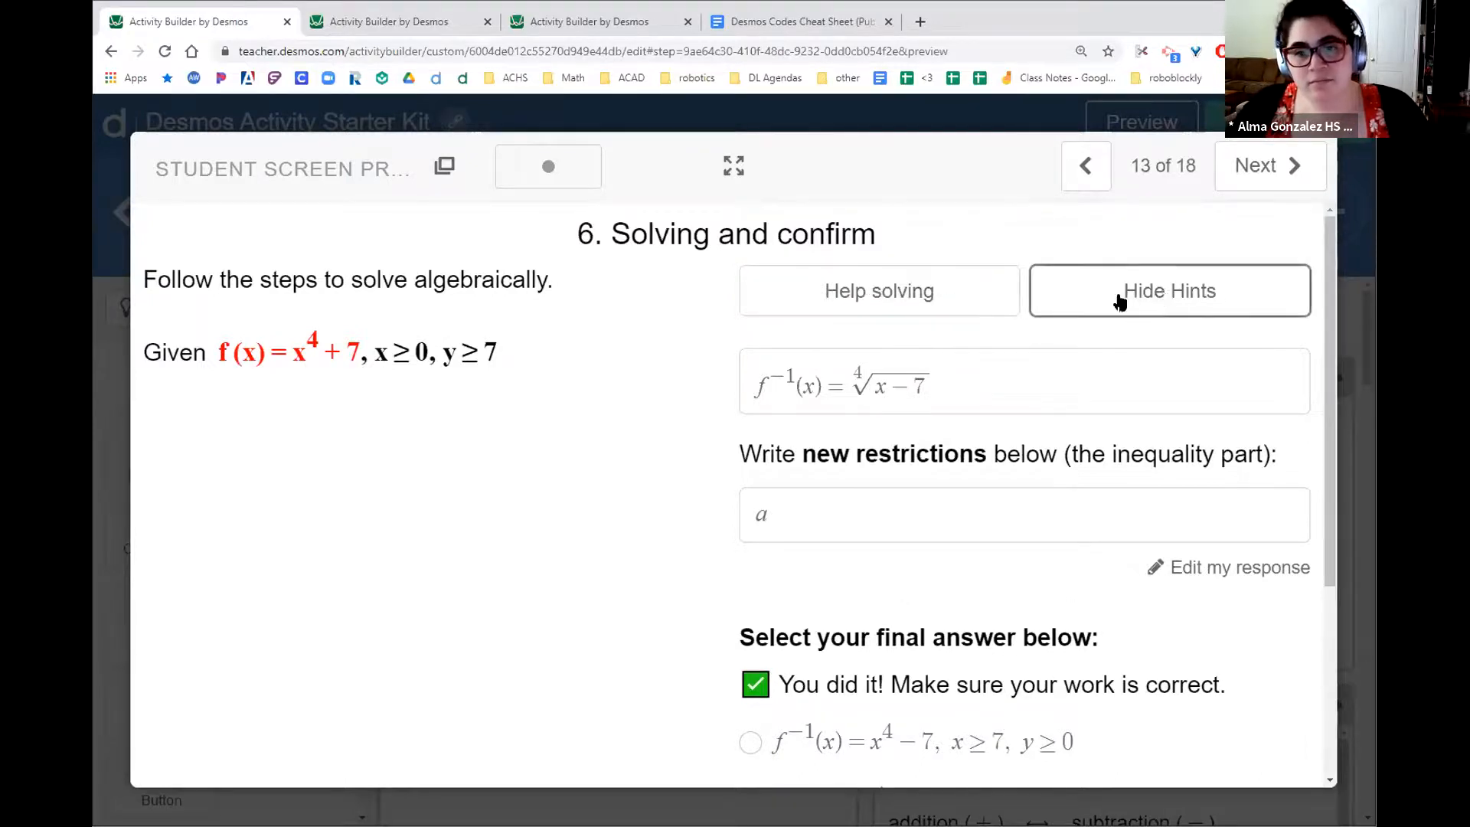
pyautogui.scroll(-3, 1014, 564)
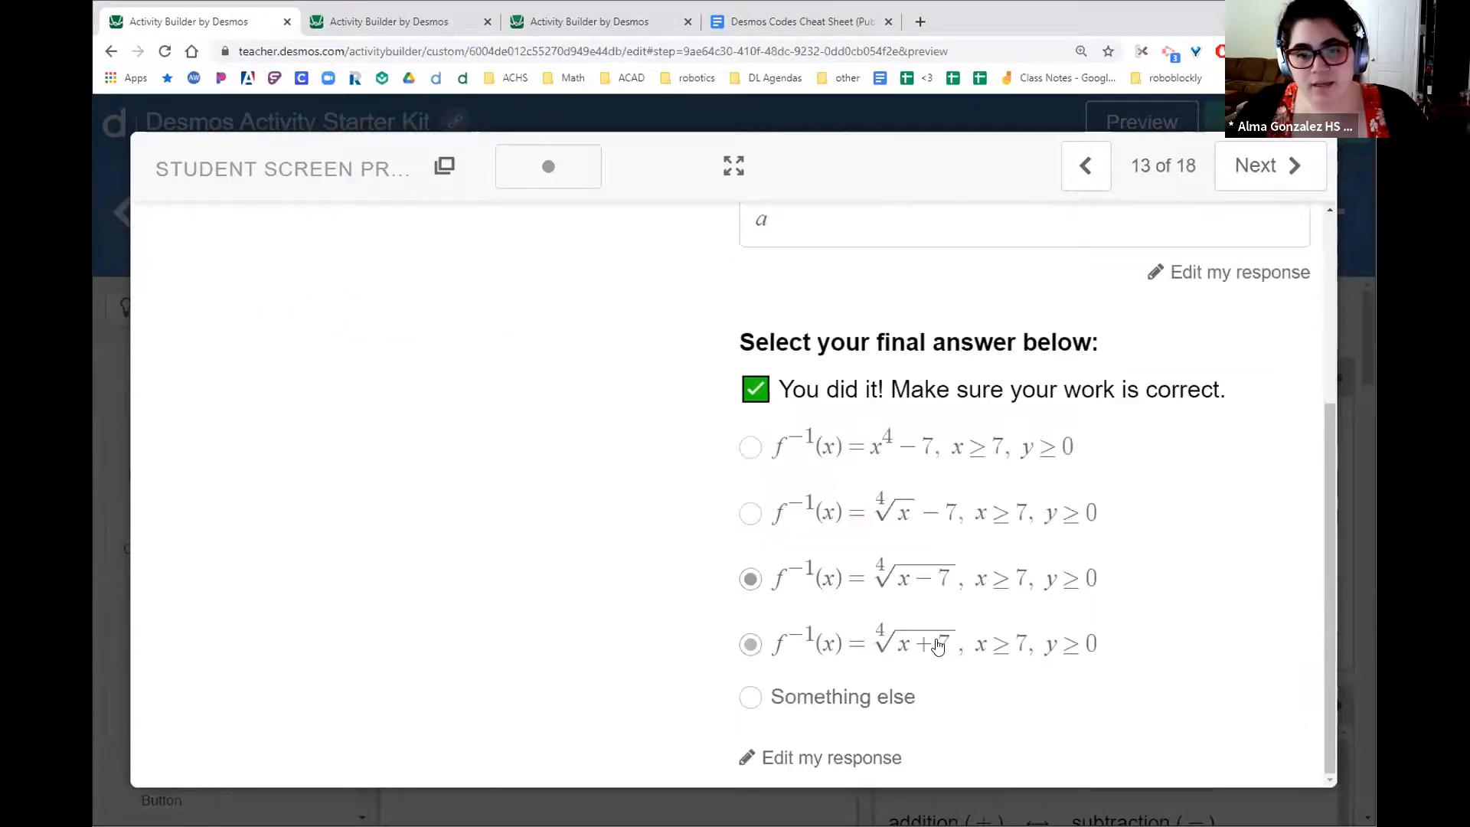
pyautogui.click(789, 756)
pyautogui.scroll(3, 1007, 518)
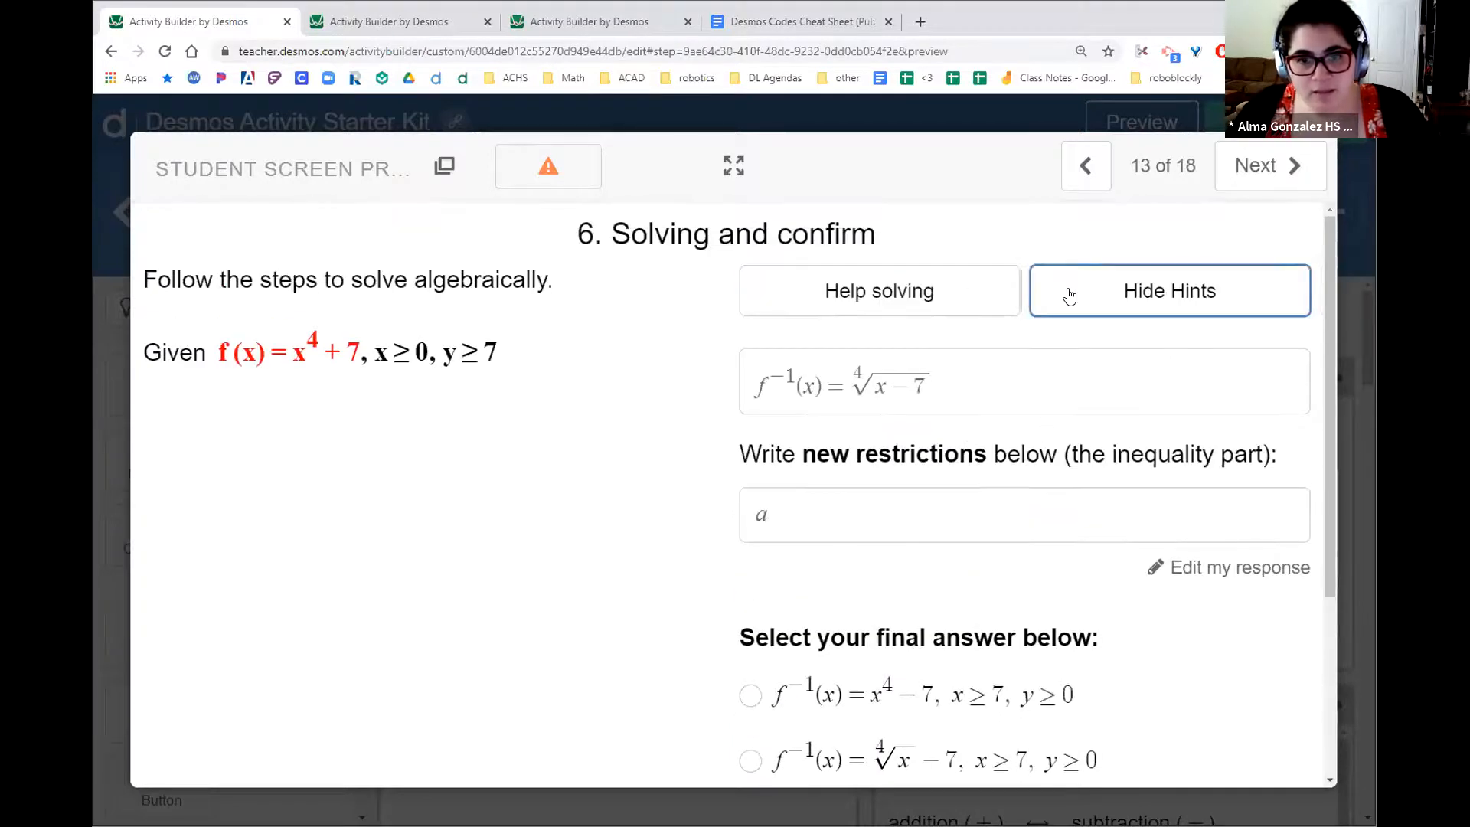
pyautogui.click(873, 288)
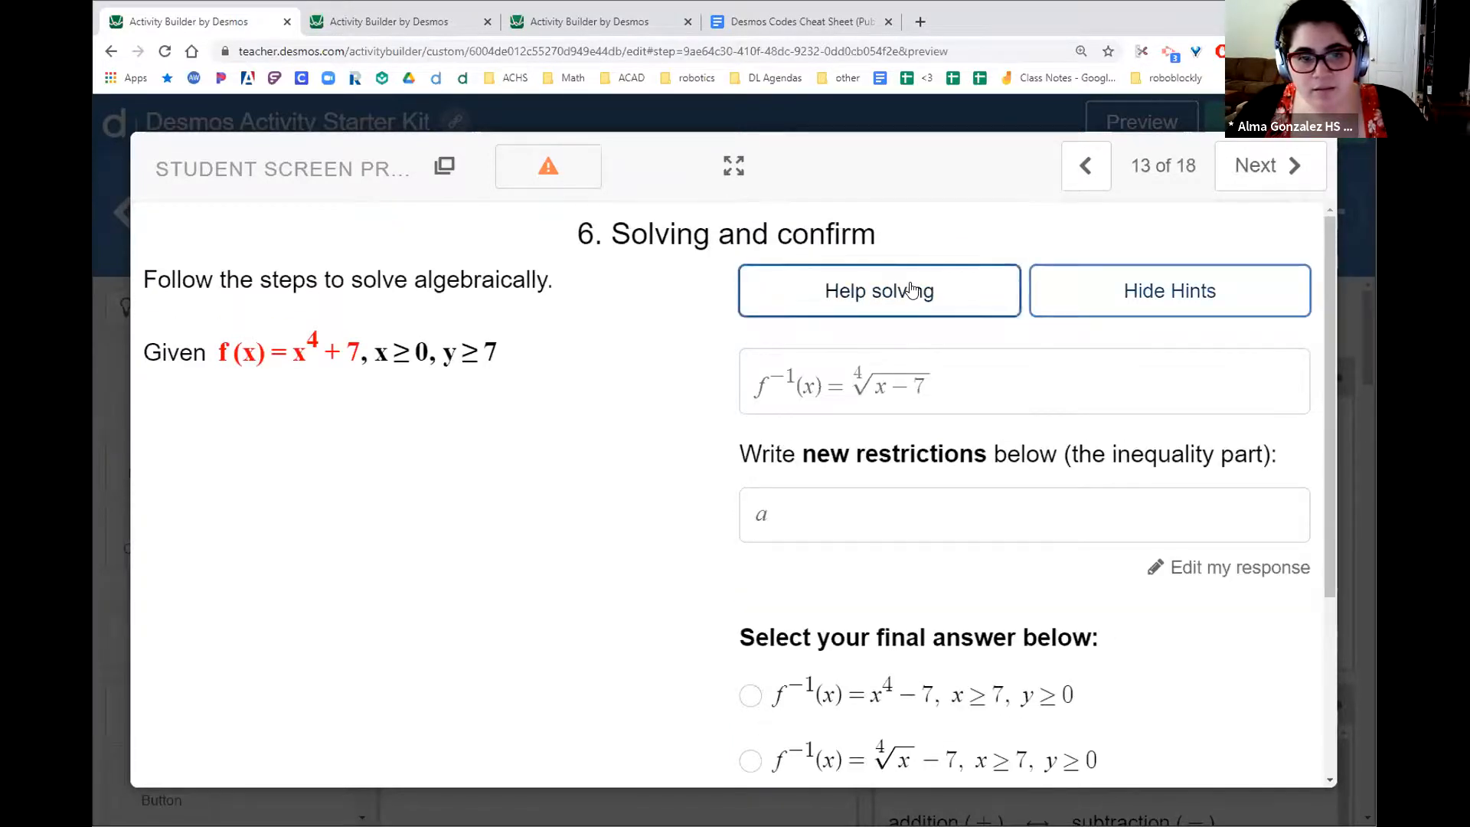
pyautogui.click(886, 288)
# - Resubmit the fourth root of x-7 with x ≥ 7, y ≥ 0 as the final answer and compare it with the given function
pyautogui.scroll(-5, 458, 436)
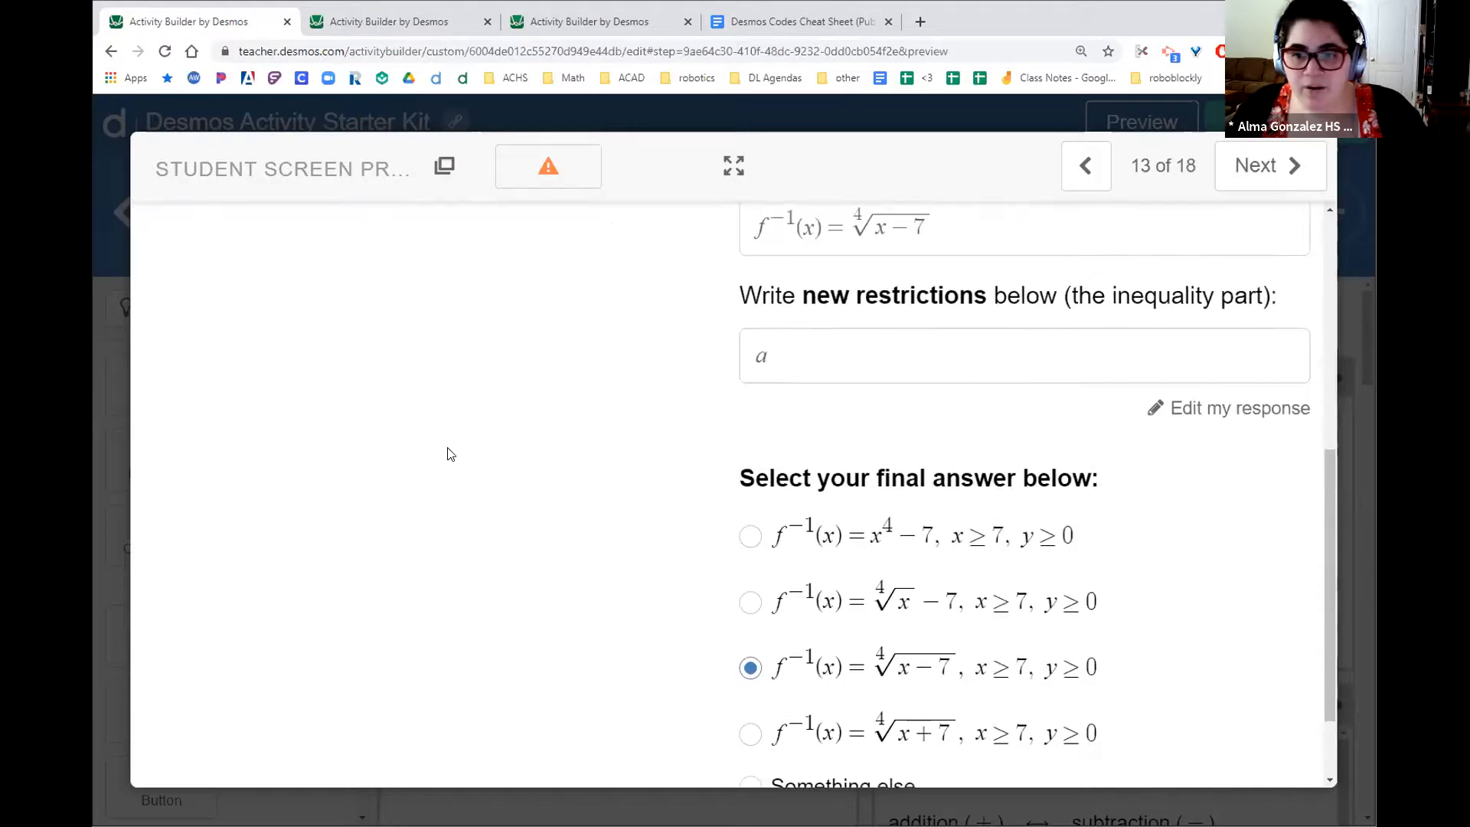
pyautogui.scroll(-2, 463, 410)
pyautogui.click(808, 745)
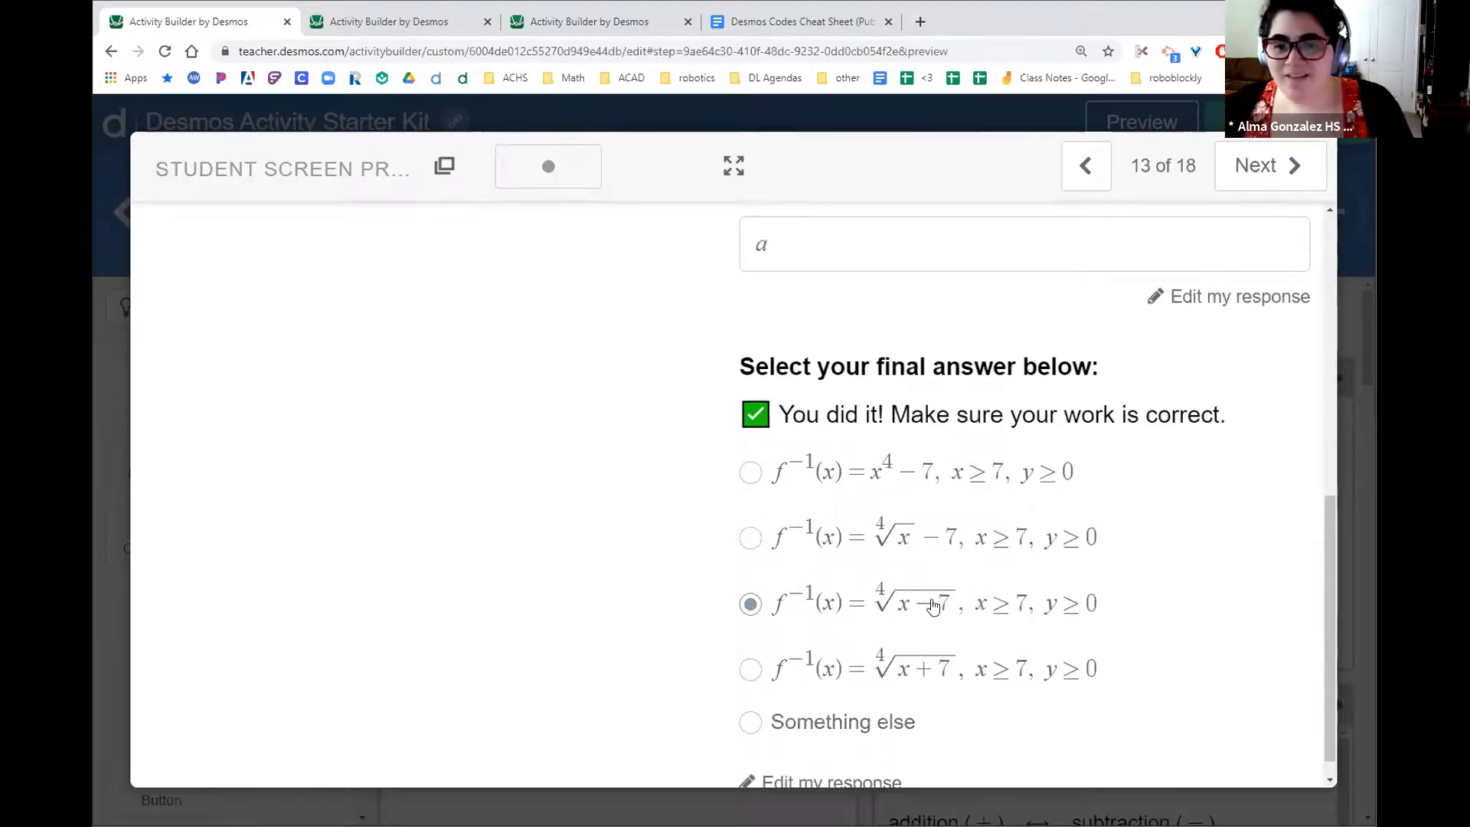
pyautogui.scroll(10, 913, 557)
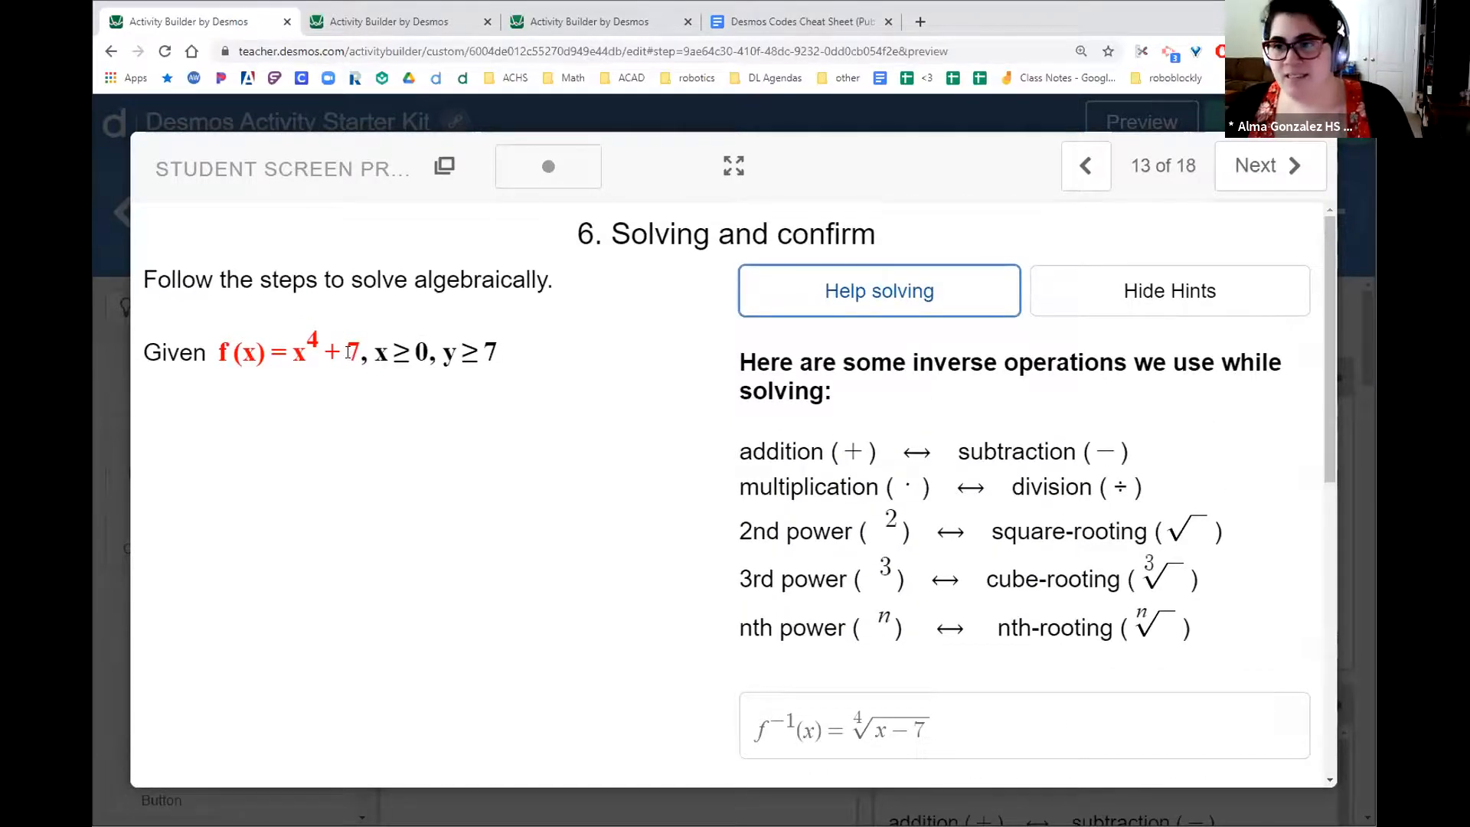
pyautogui.scroll(-10, 981, 705)
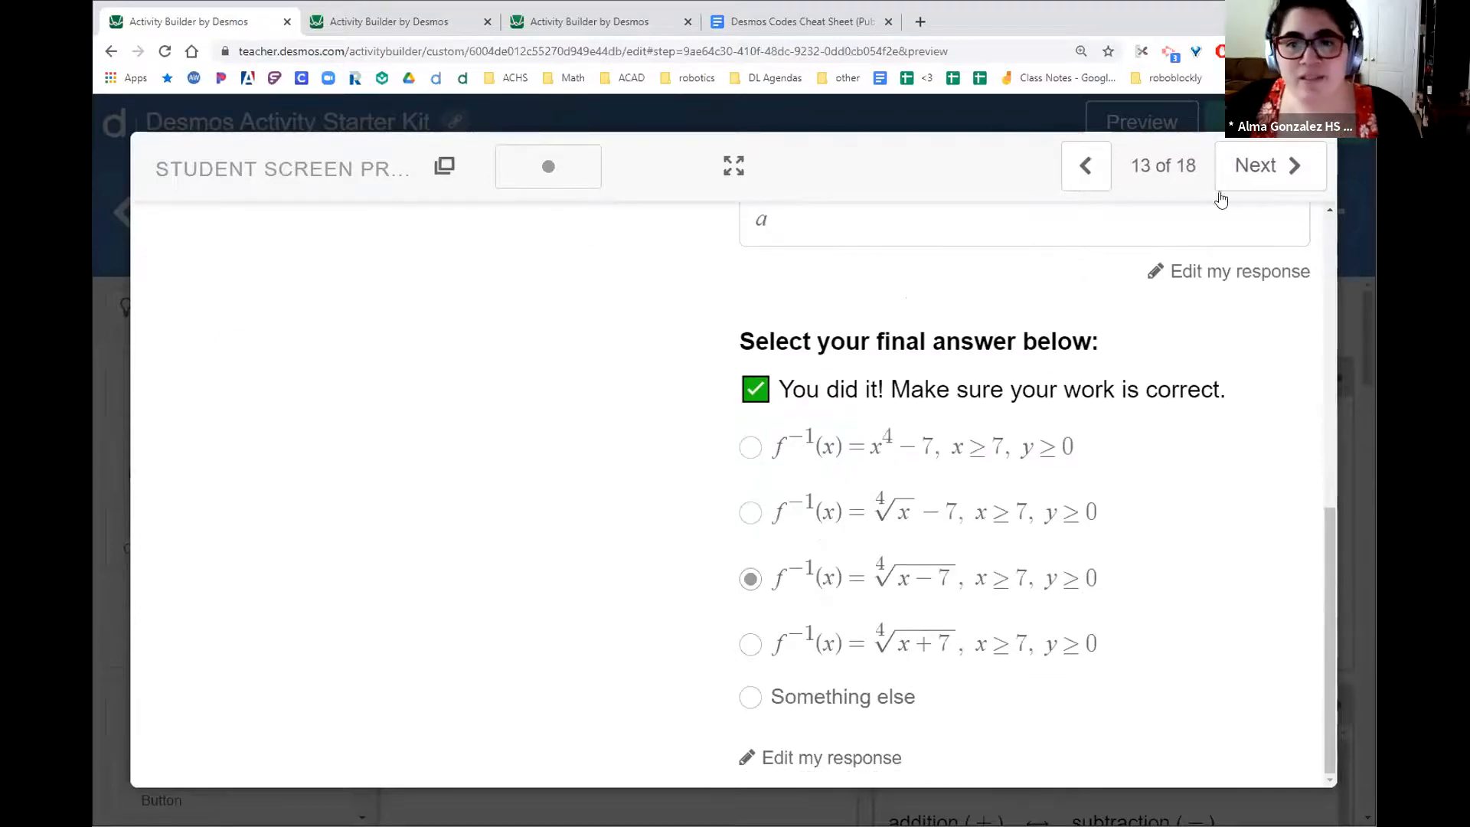
# - Close the student preview and inspect the script of the note that generates the Adding Polynomials question
pyautogui.click(1356, 178)
pyautogui.click(919, 208)
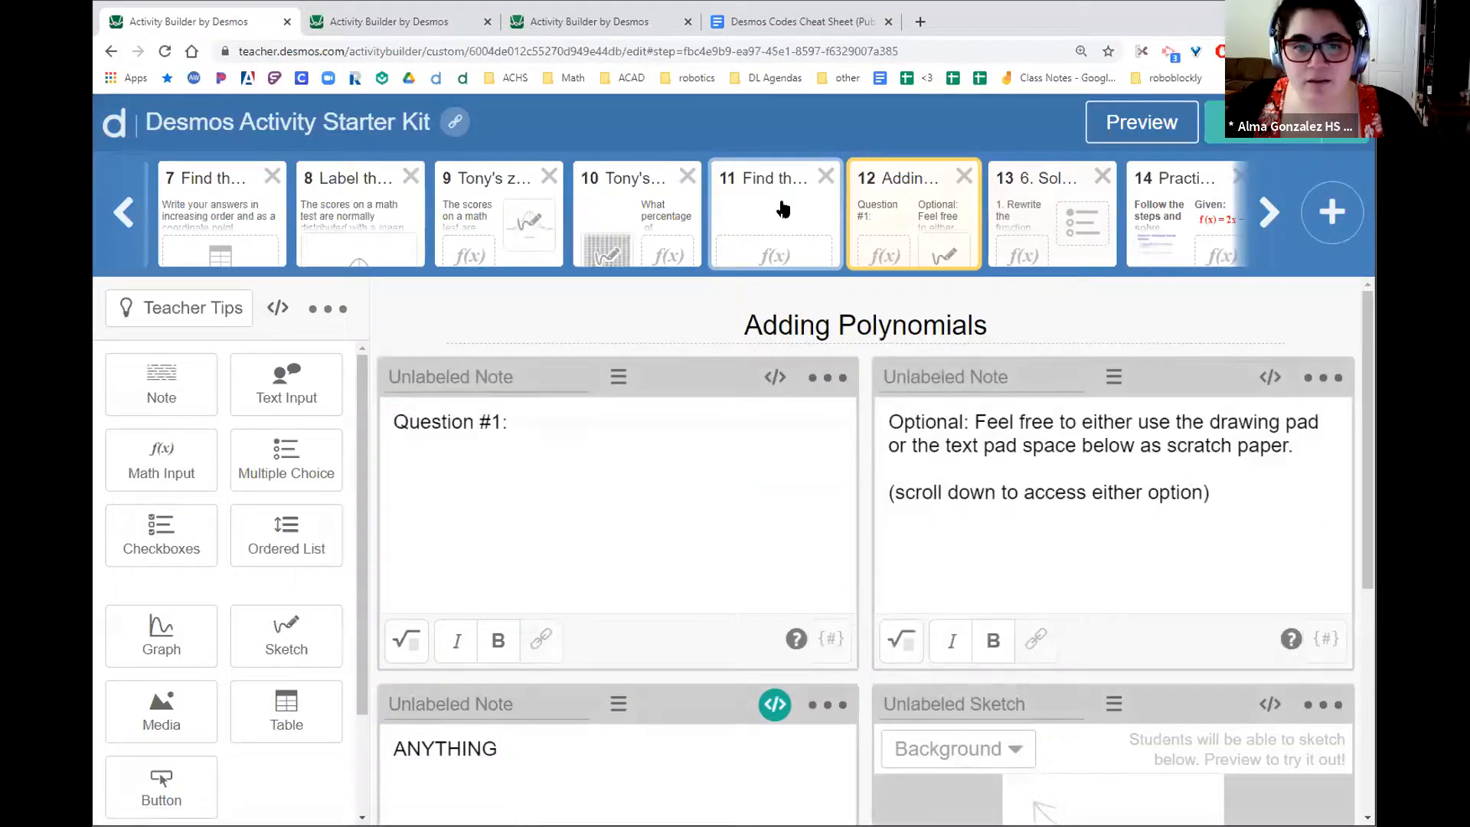
pyautogui.click(773, 703)
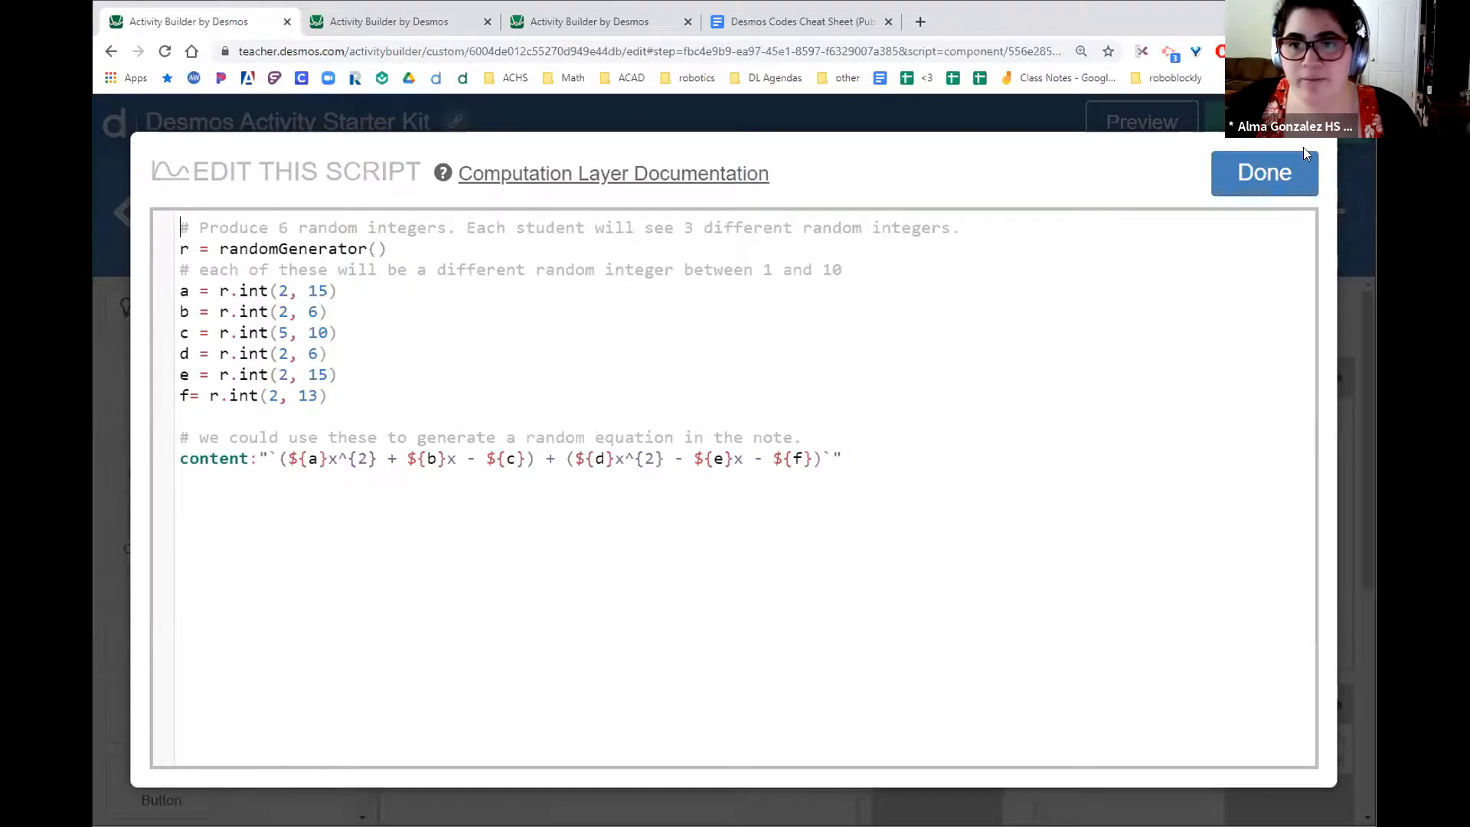
pyautogui.click(1263, 173)
# - Preview the piecewise function graph screen and the parabola marbleslide screen as a student, starting from screen 15
pyautogui.click(1202, 206)
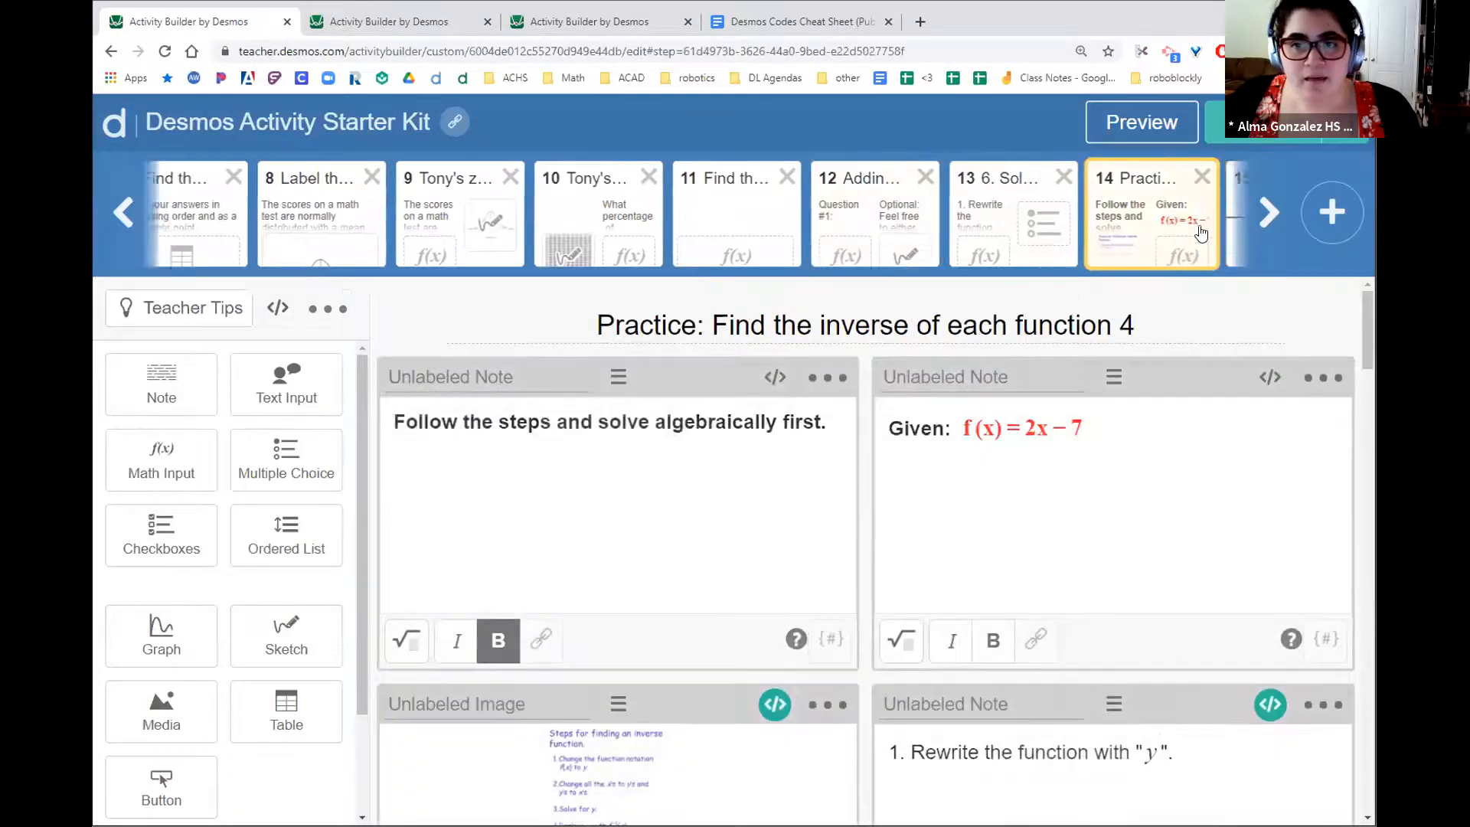
pyautogui.click(1160, 238)
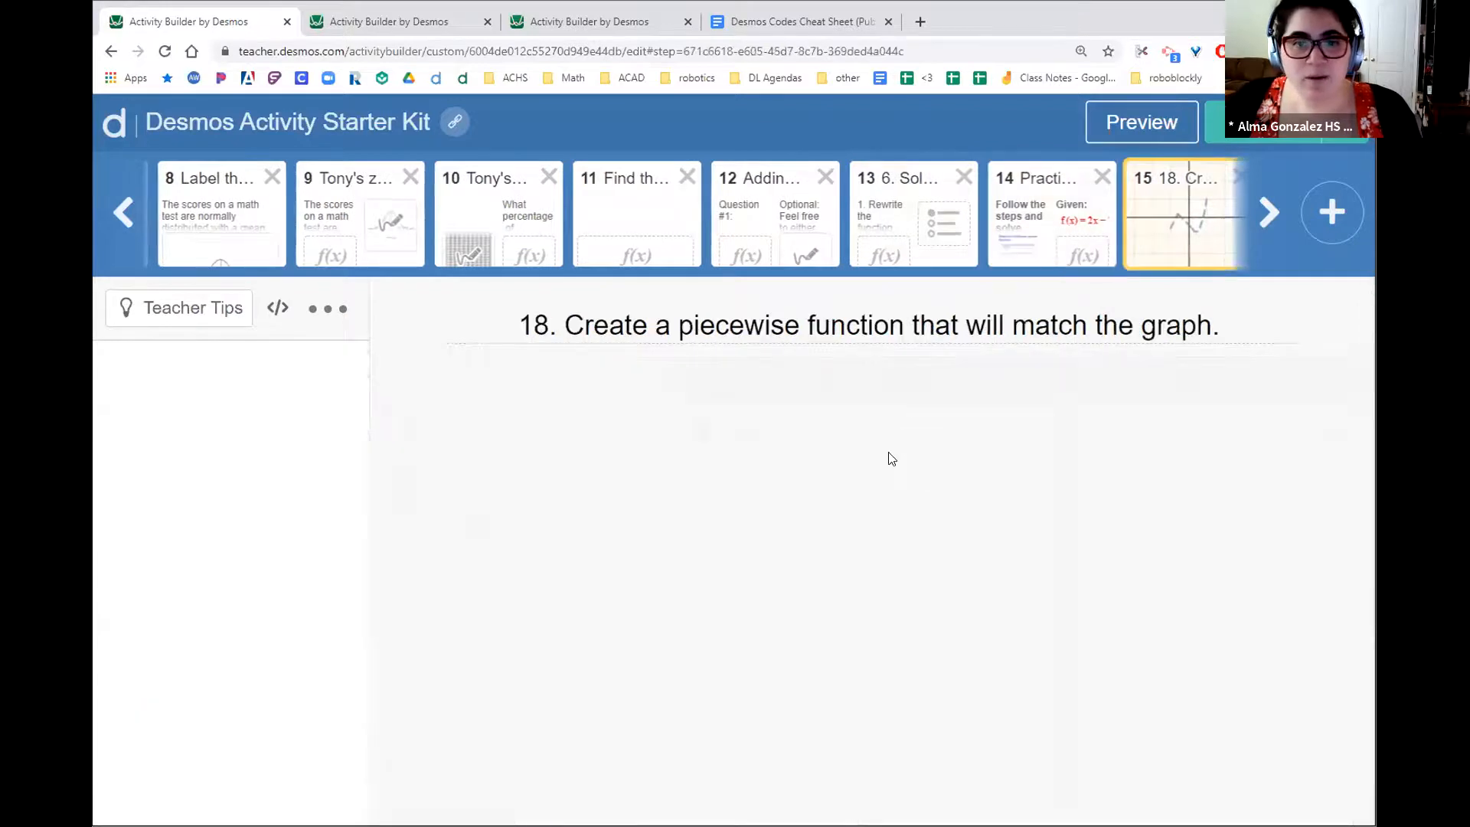
pyautogui.click(1126, 123)
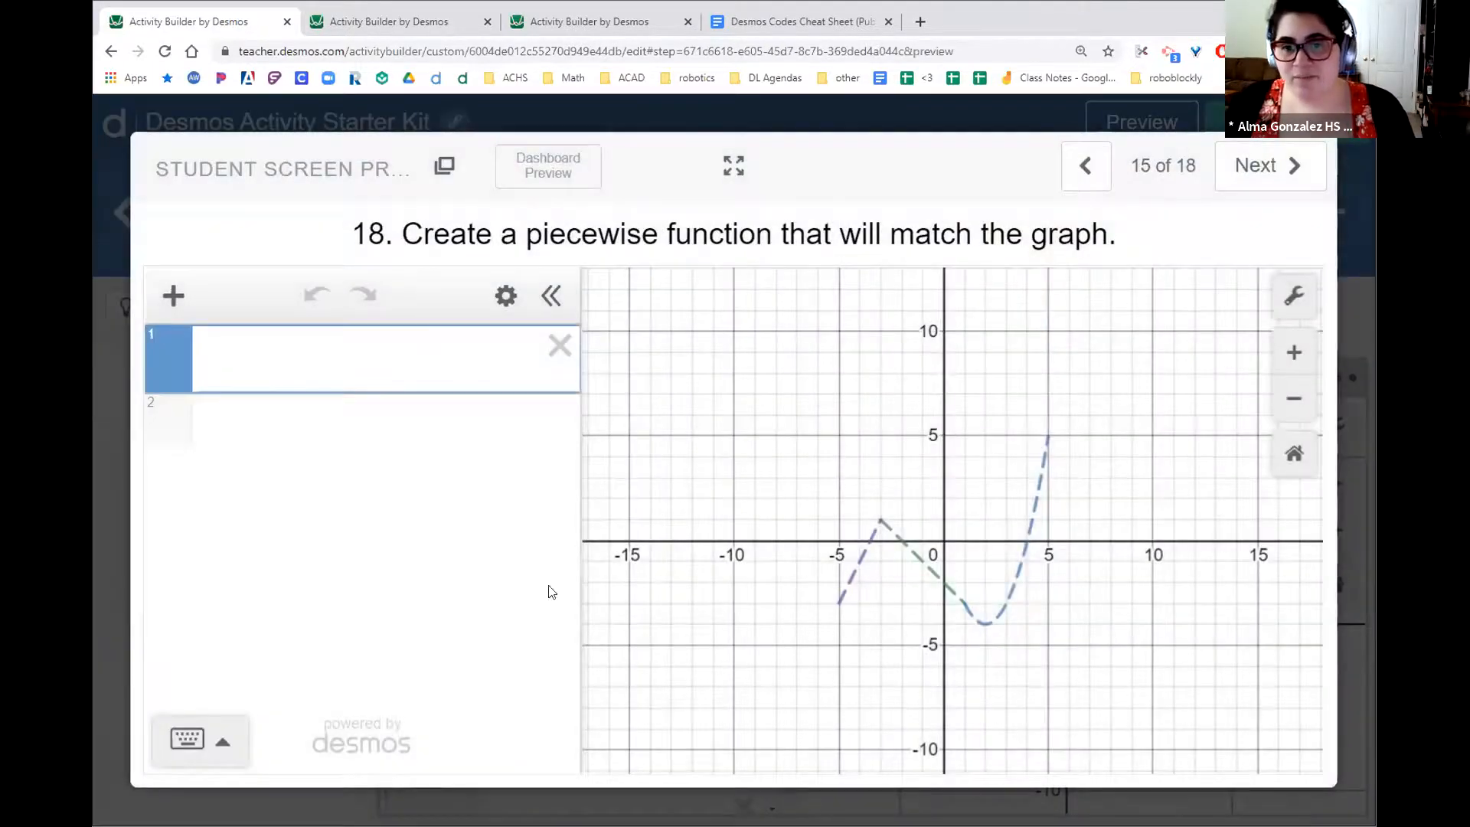
pyautogui.click(1294, 191)
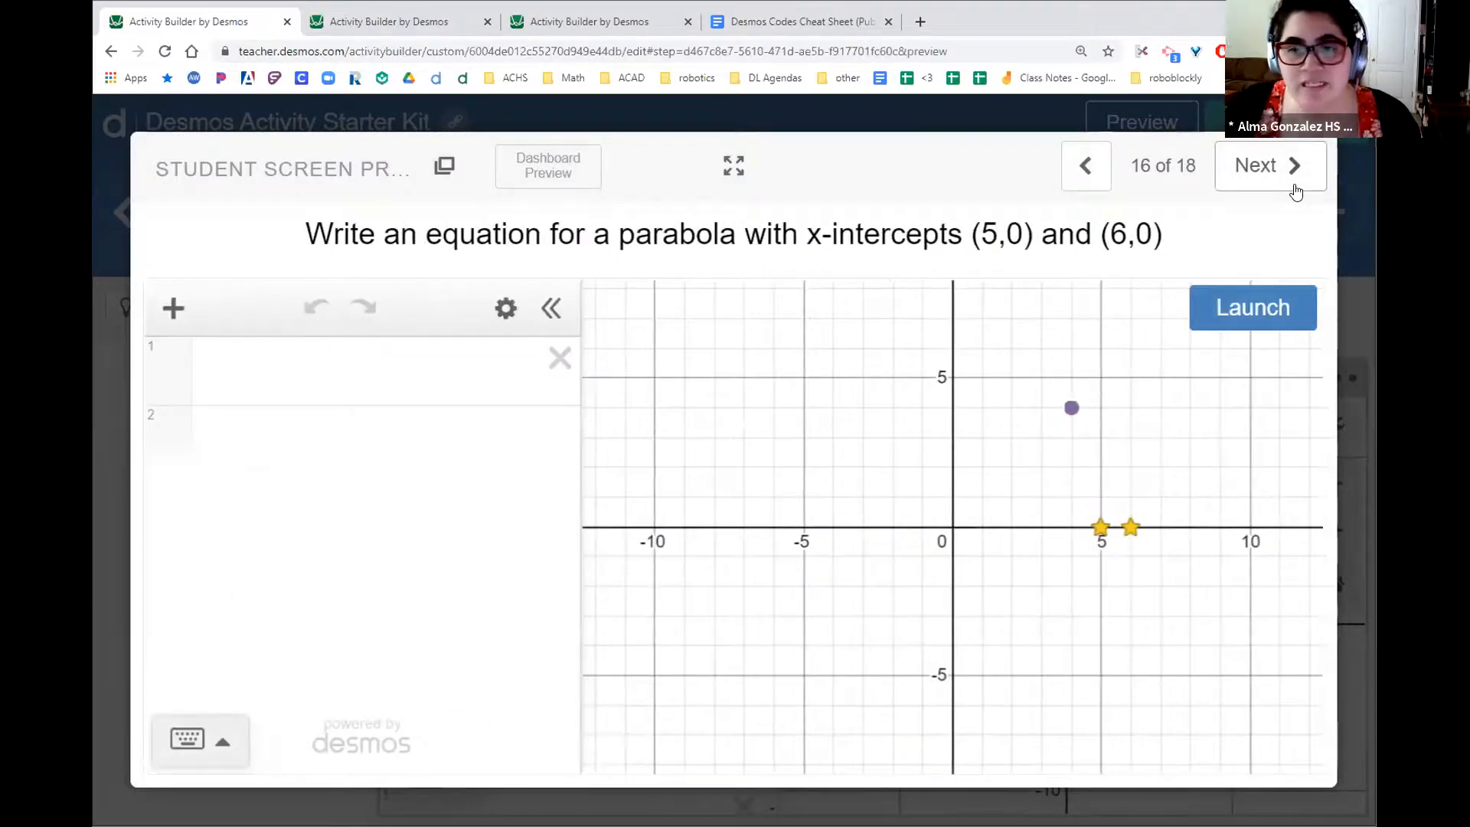
pyautogui.click(1355, 170)
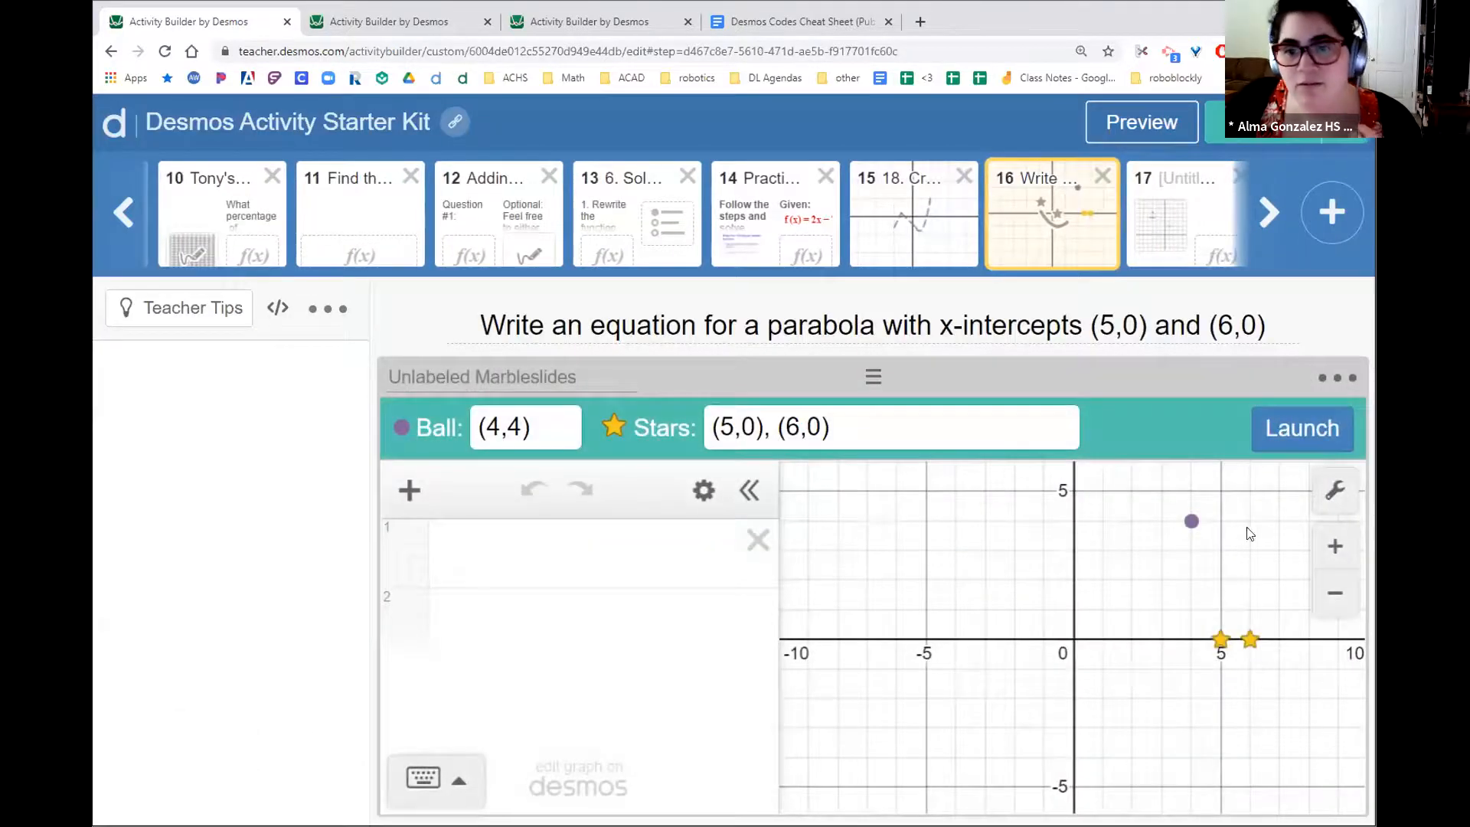
# - Open screen 15 in the editor and examine the hidden folder of piecewise expressions behind its graph
pyautogui.click(897, 201)
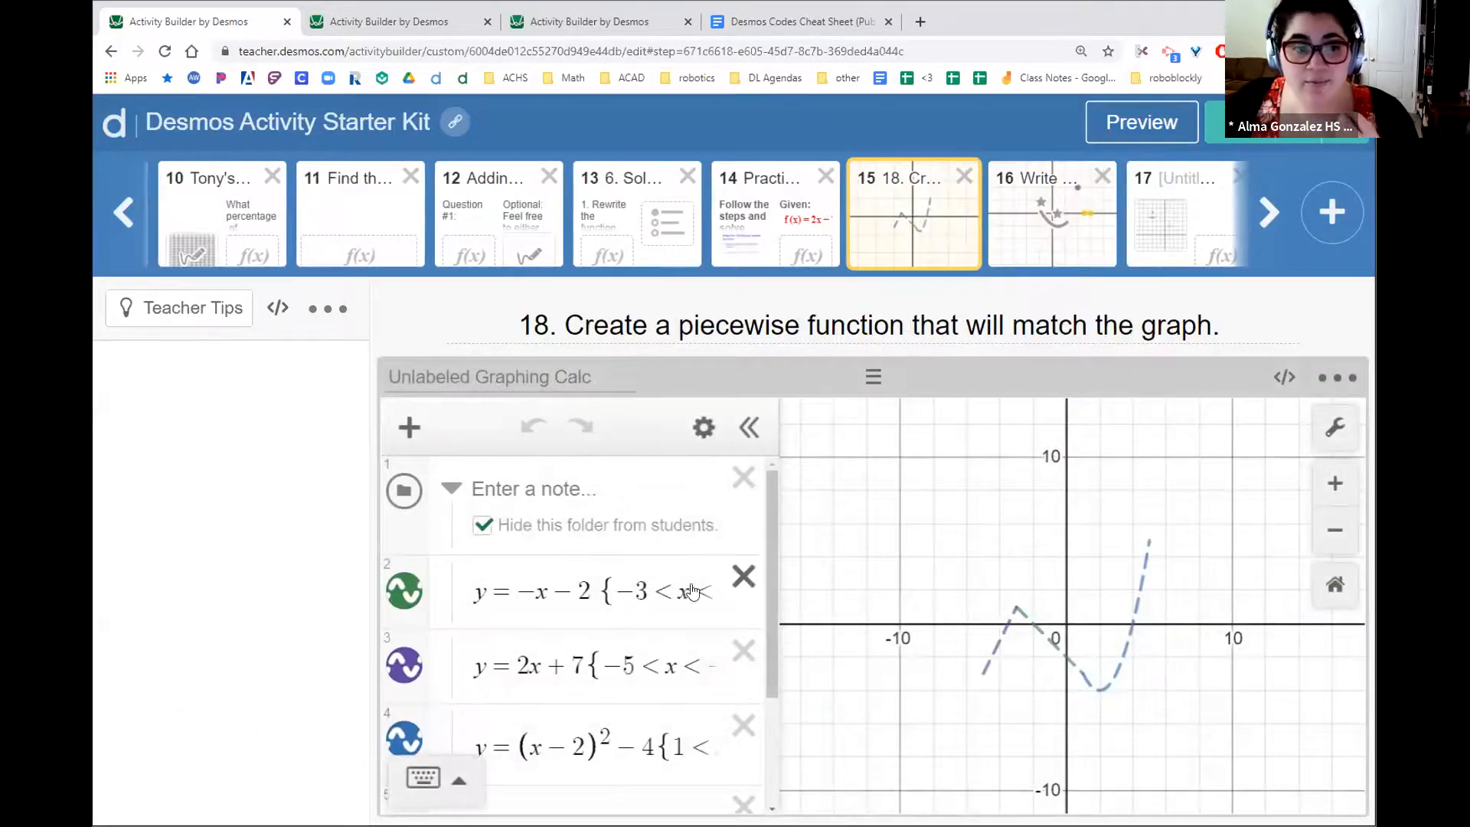
pyautogui.scroll(-2, 691, 589)
pyautogui.scroll(2, 620, 550)
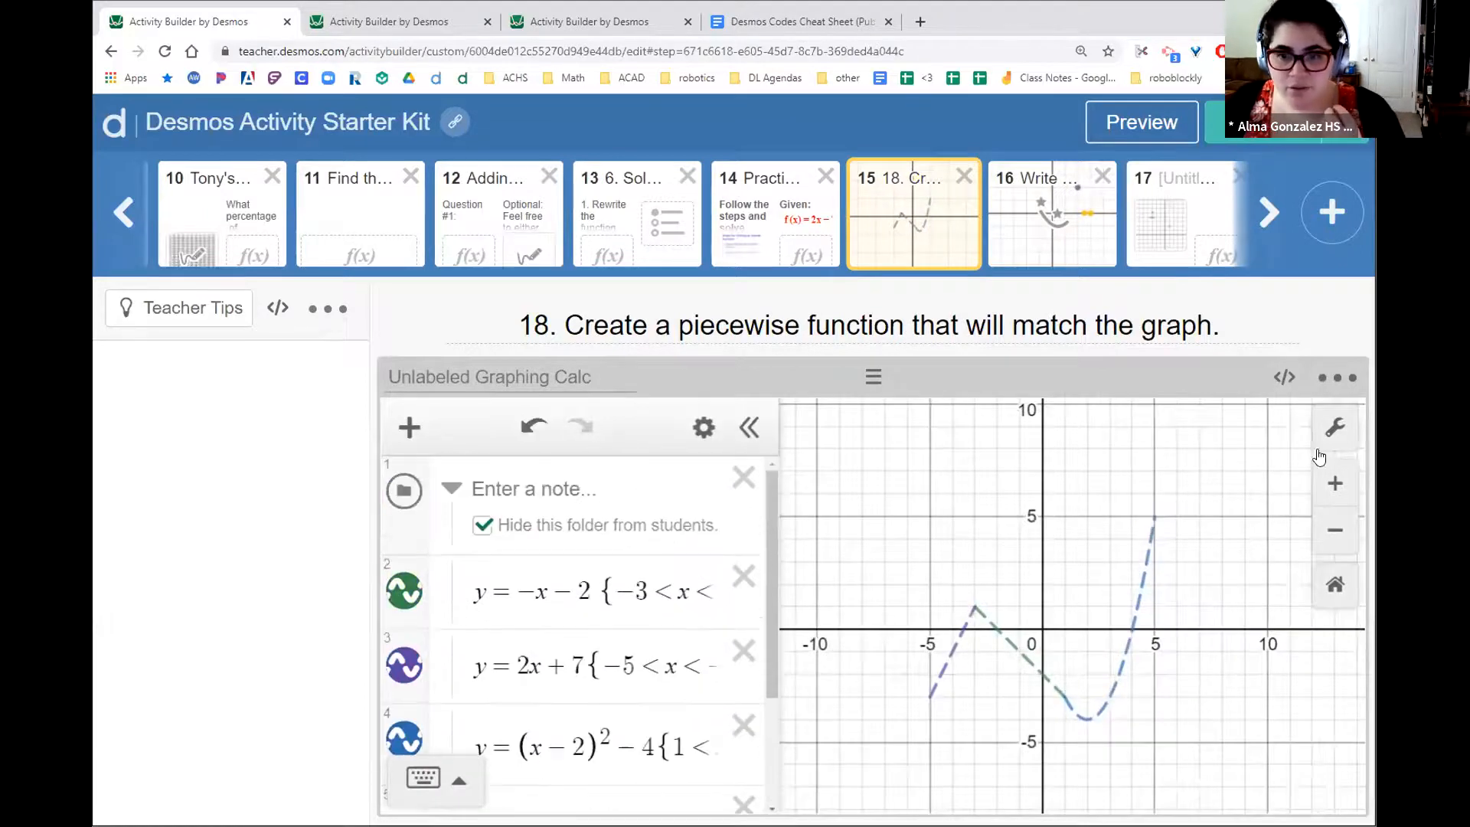
# - Examine the components of the inverse function practice on screen 14 and the script behind its graph
pyautogui.click(781, 227)
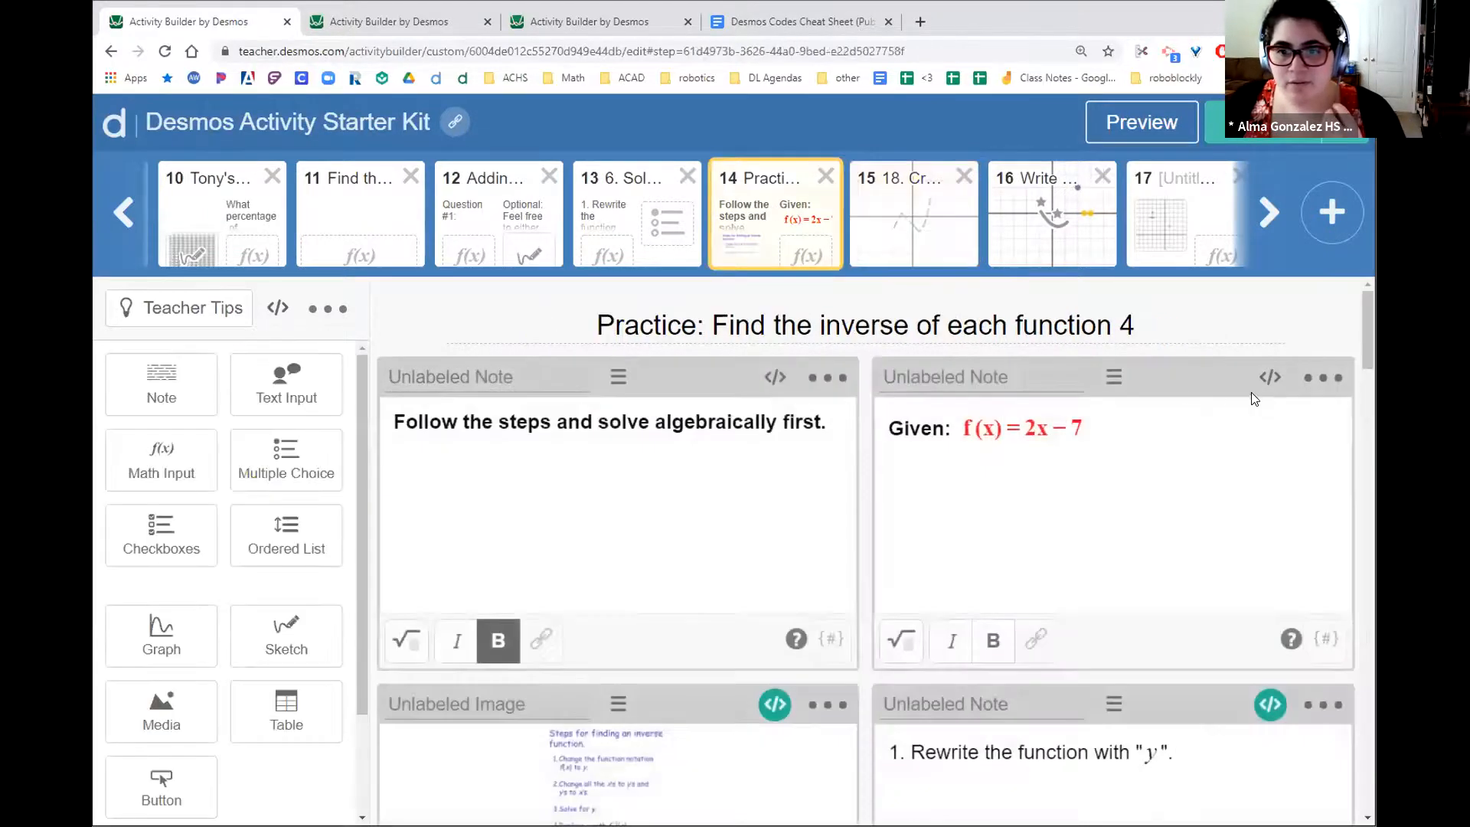
pyautogui.scroll(-5, 1168, 464)
pyautogui.scroll(4, 814, 517)
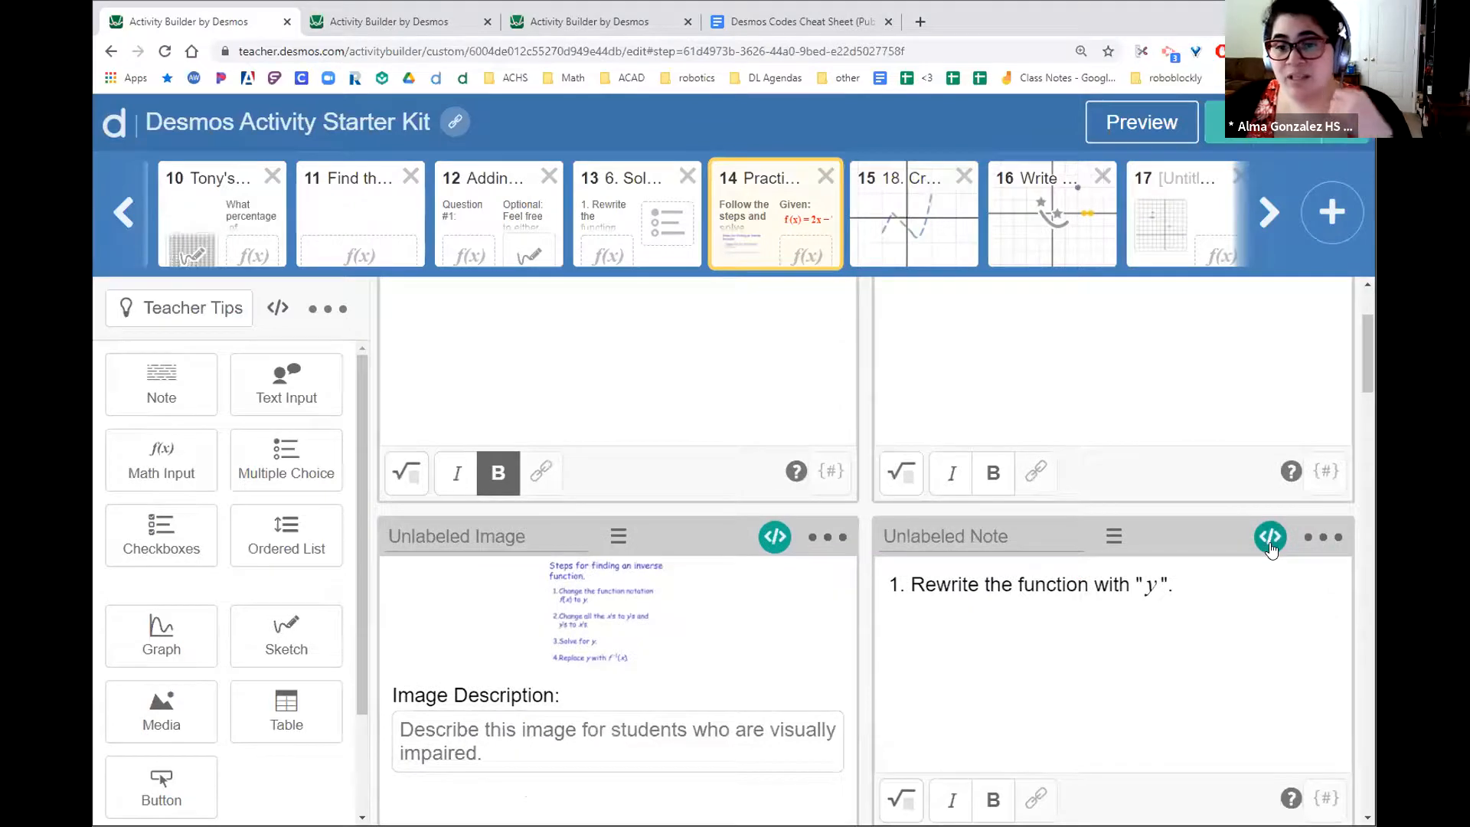
pyautogui.scroll(-4, 1217, 553)
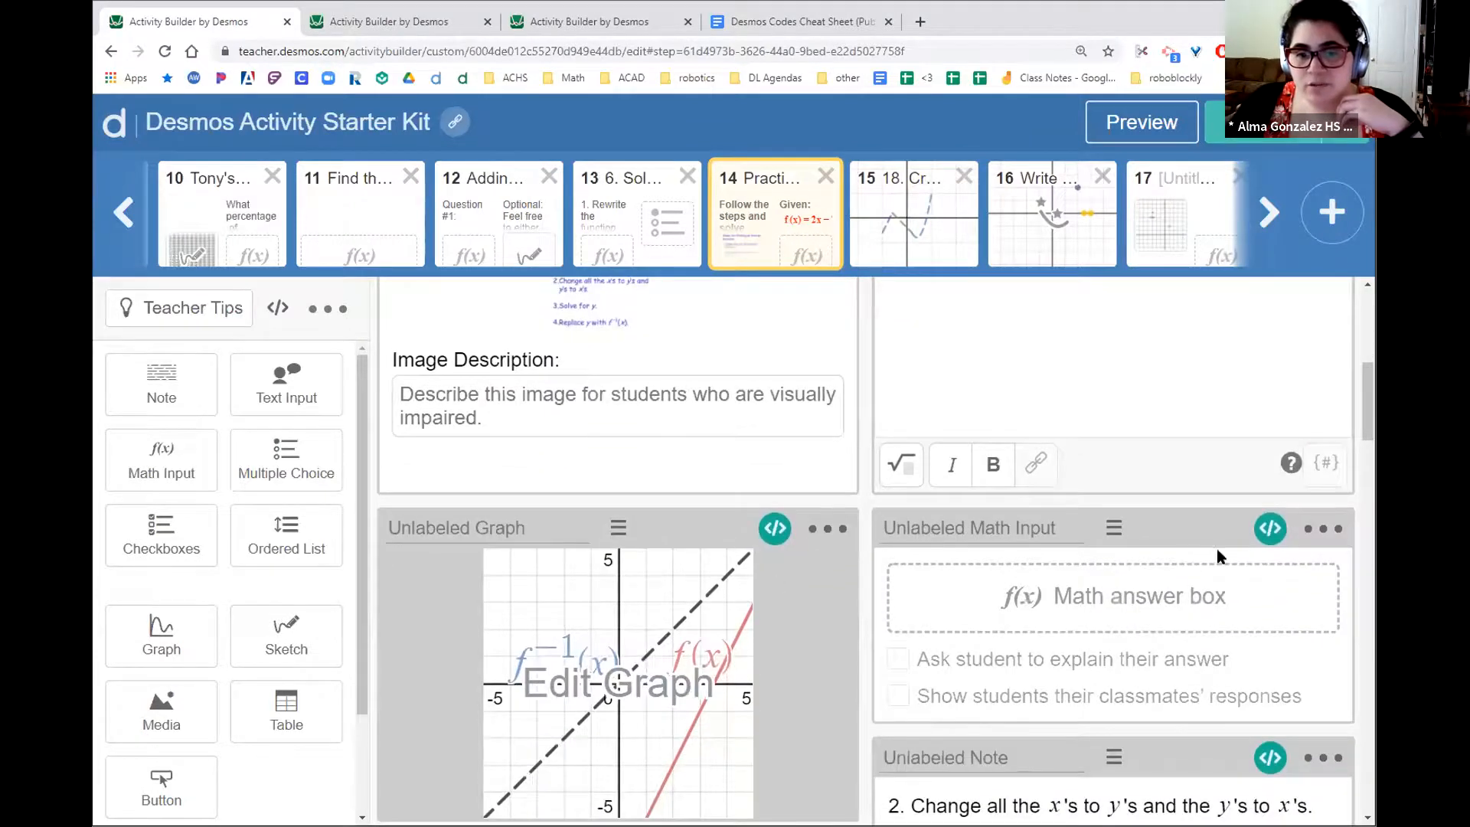
pyautogui.scroll(-3, 1304, 736)
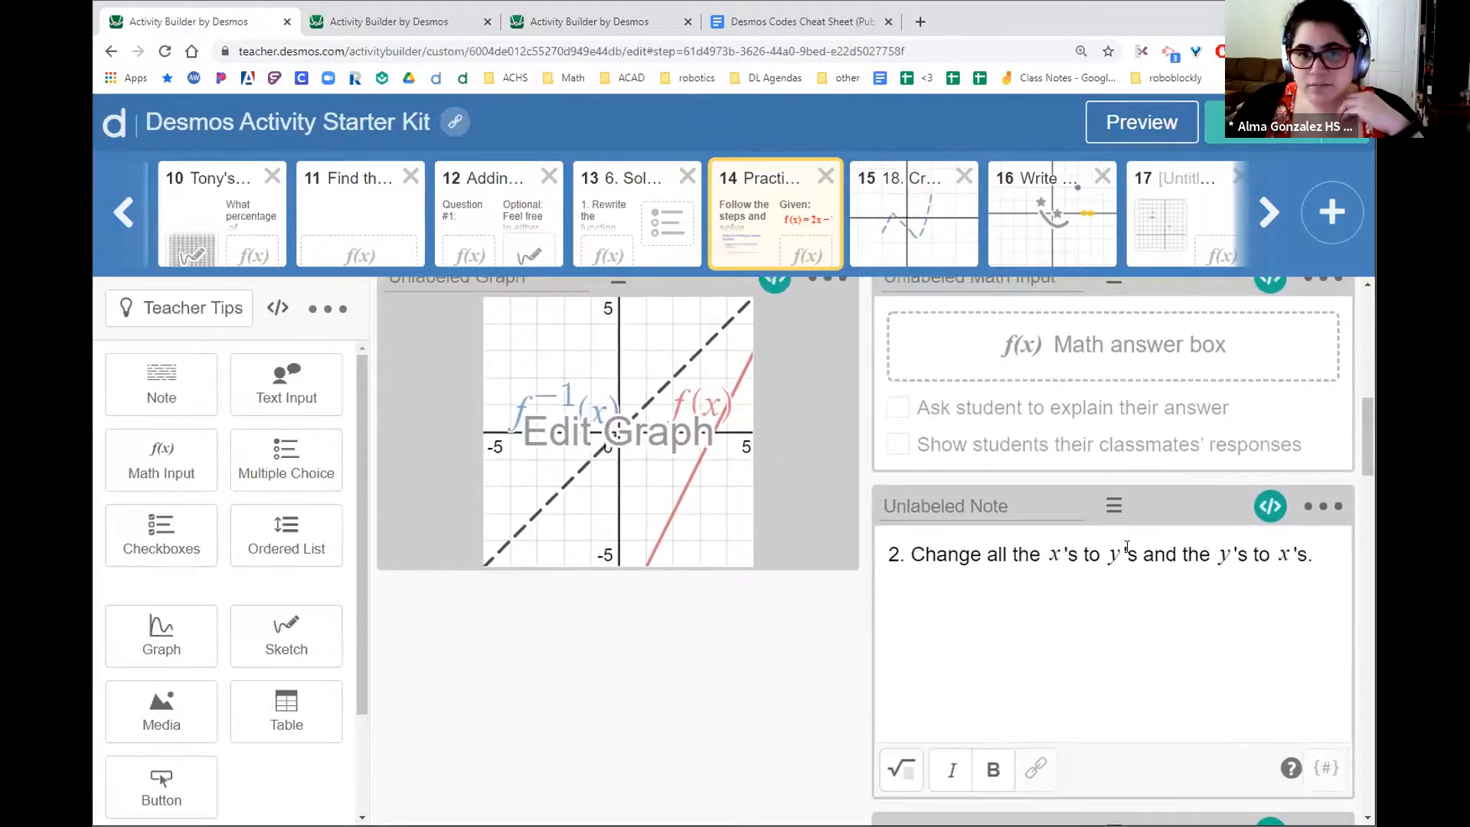
pyautogui.scroll(10, 1126, 546)
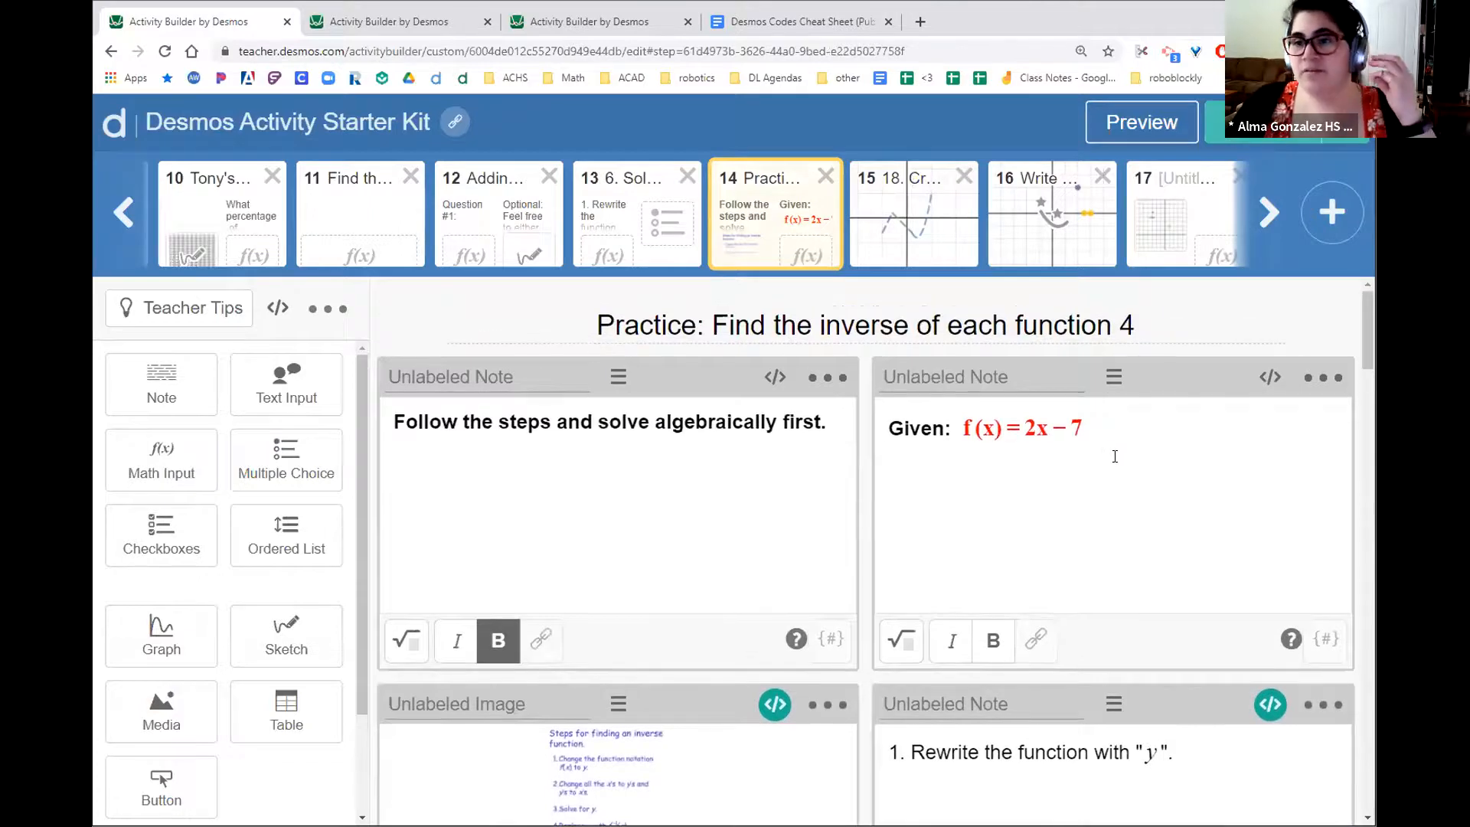
pyautogui.scroll(-7, 839, 472)
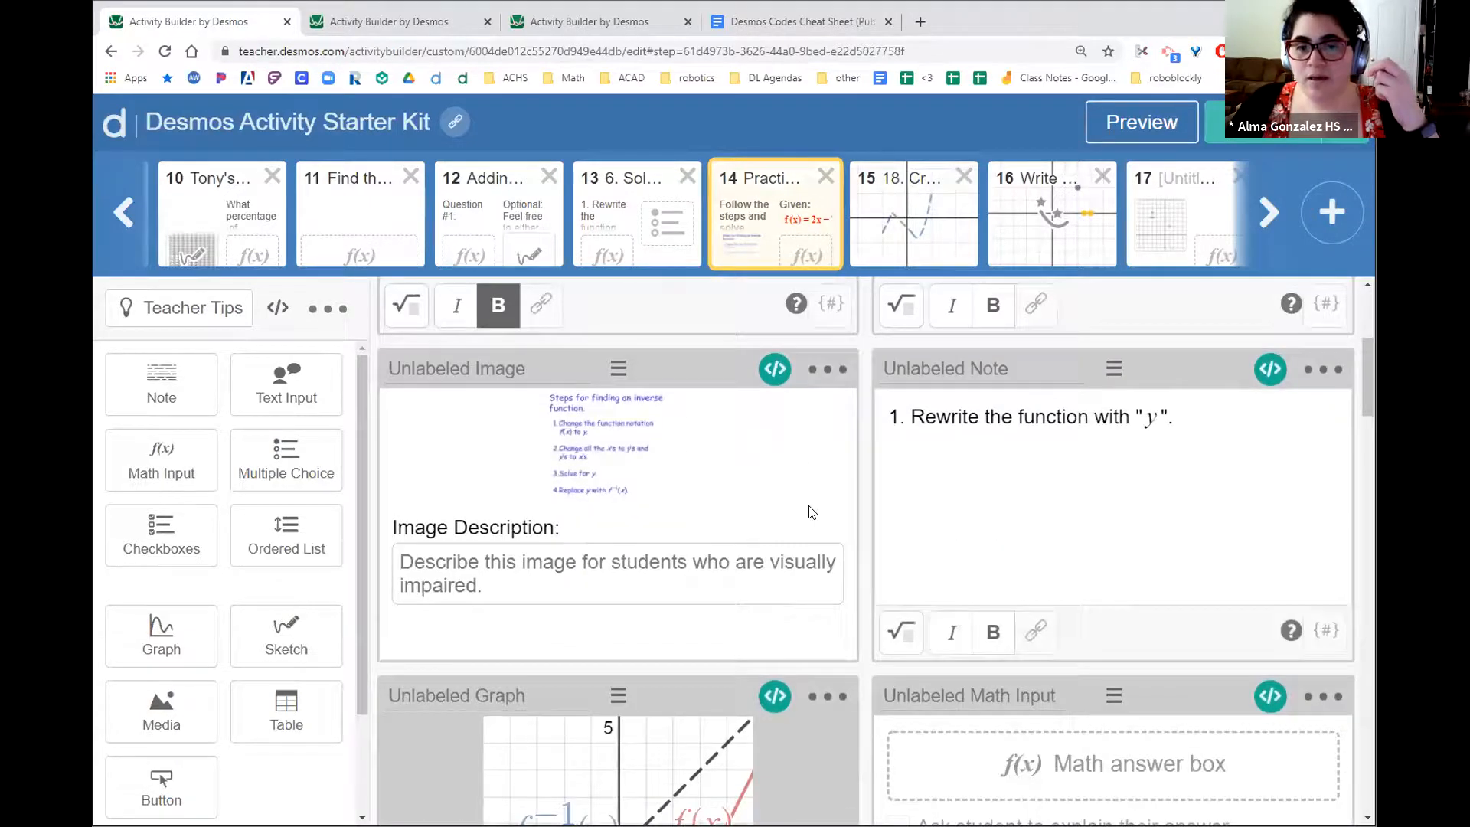
pyautogui.click(772, 447)
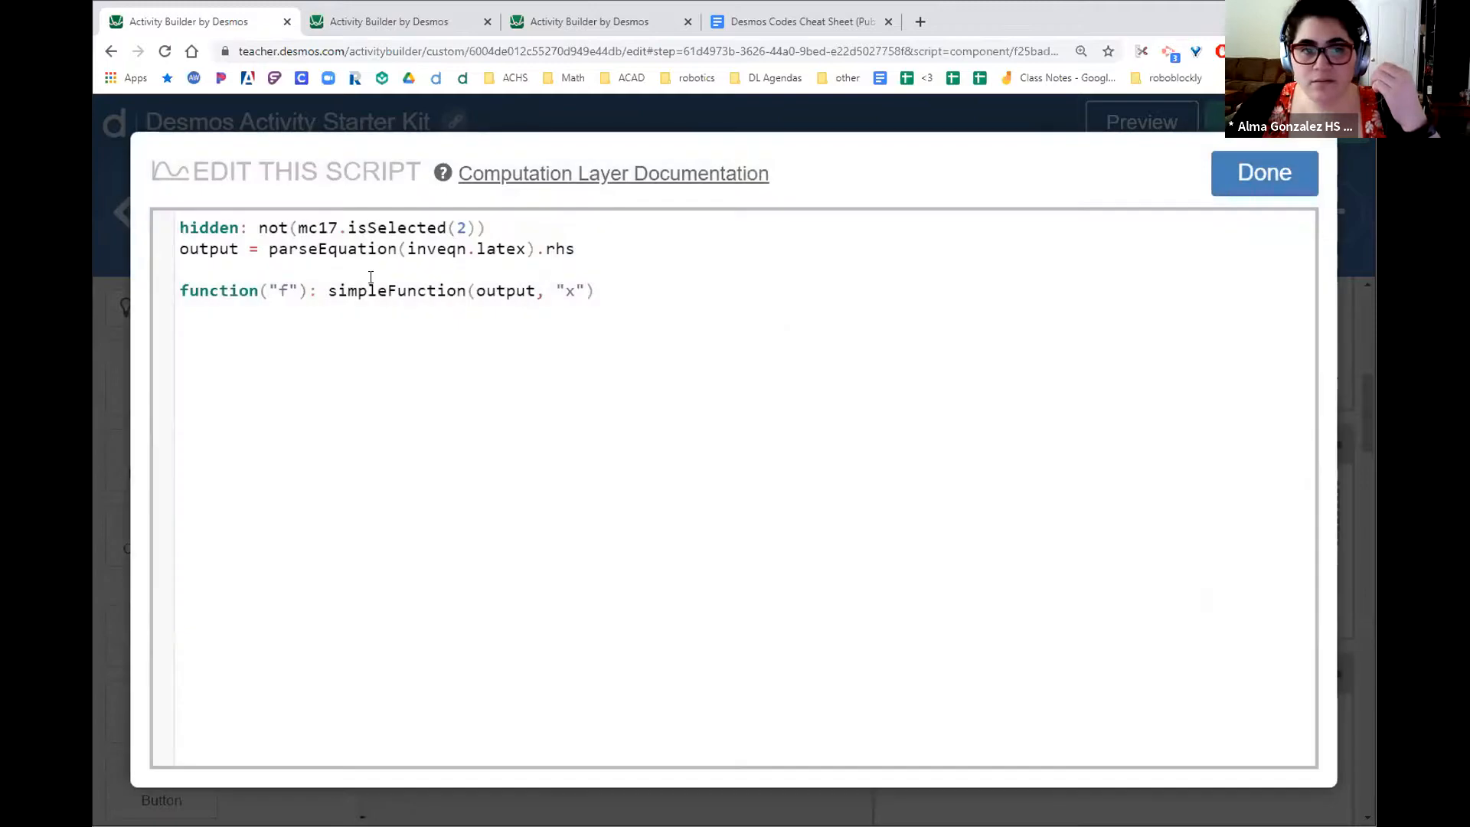
pyautogui.click(1264, 173)
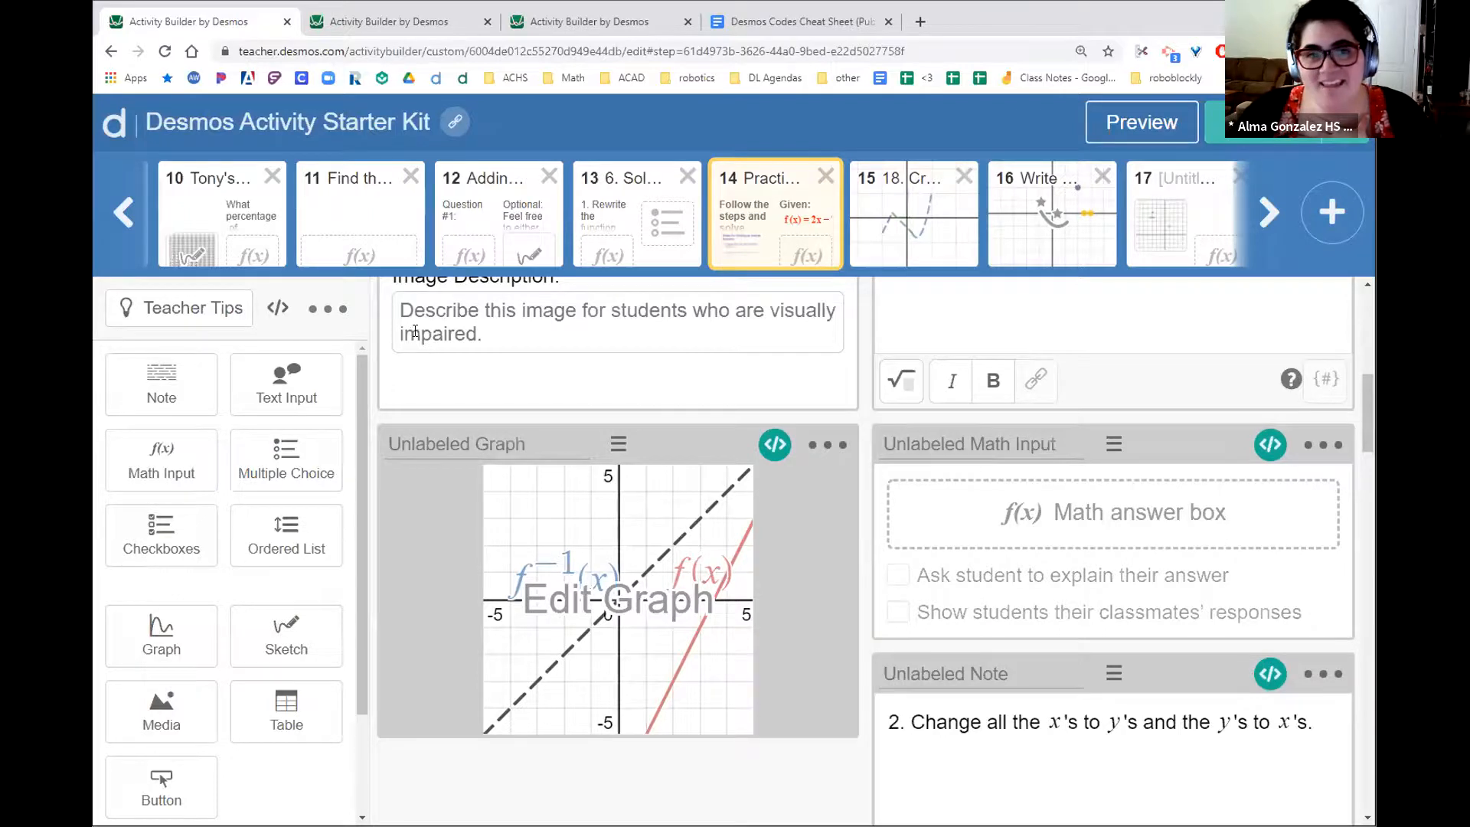
# - Return to the start of the activity and look over the card sort results and both Continue the Pattern screens
pyautogui.click(126, 216)
pyautogui.click(126, 216)
pyautogui.click(442, 224)
pyautogui.click(605, 237)
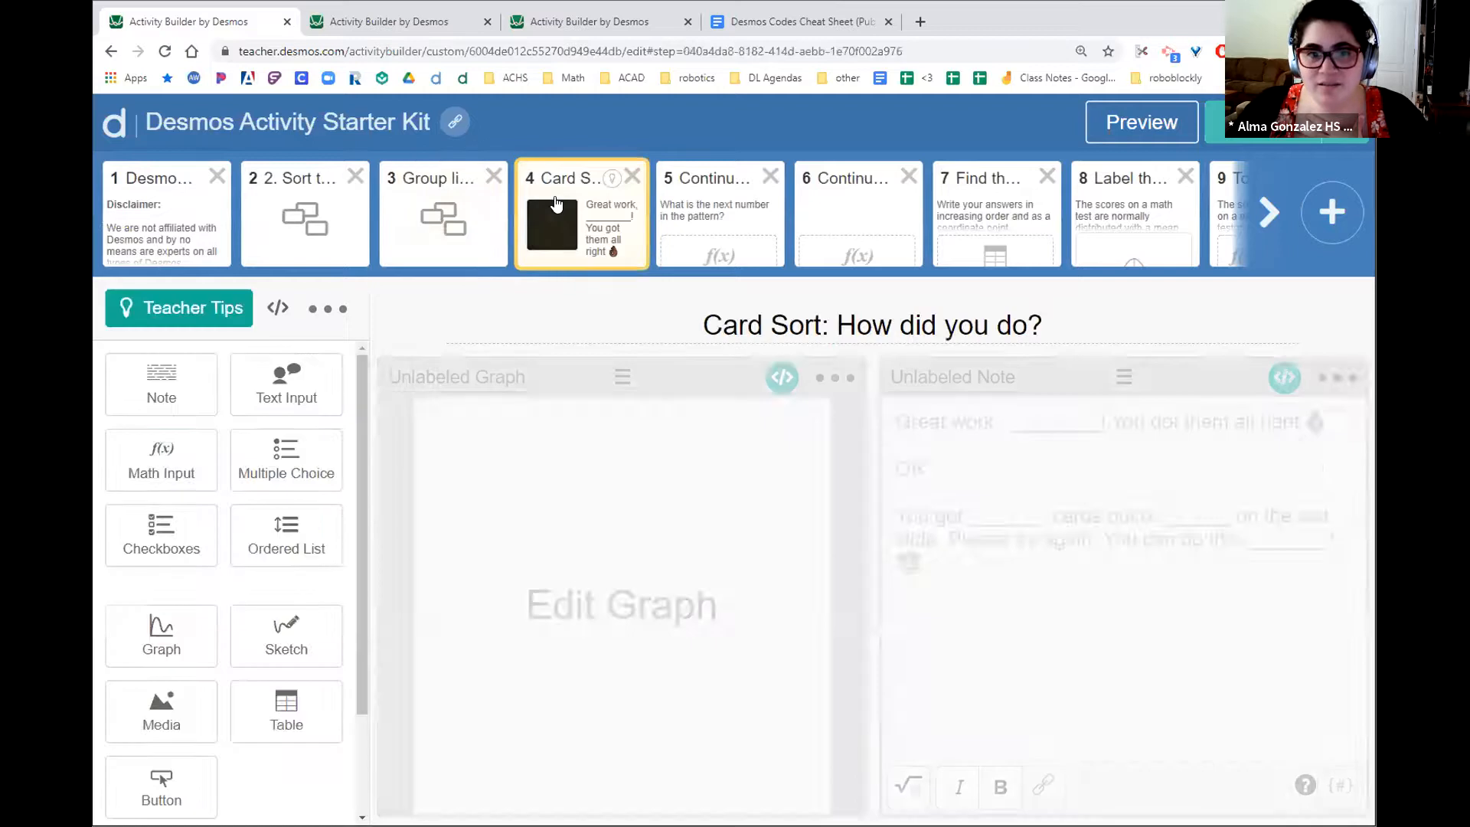
pyautogui.click(712, 217)
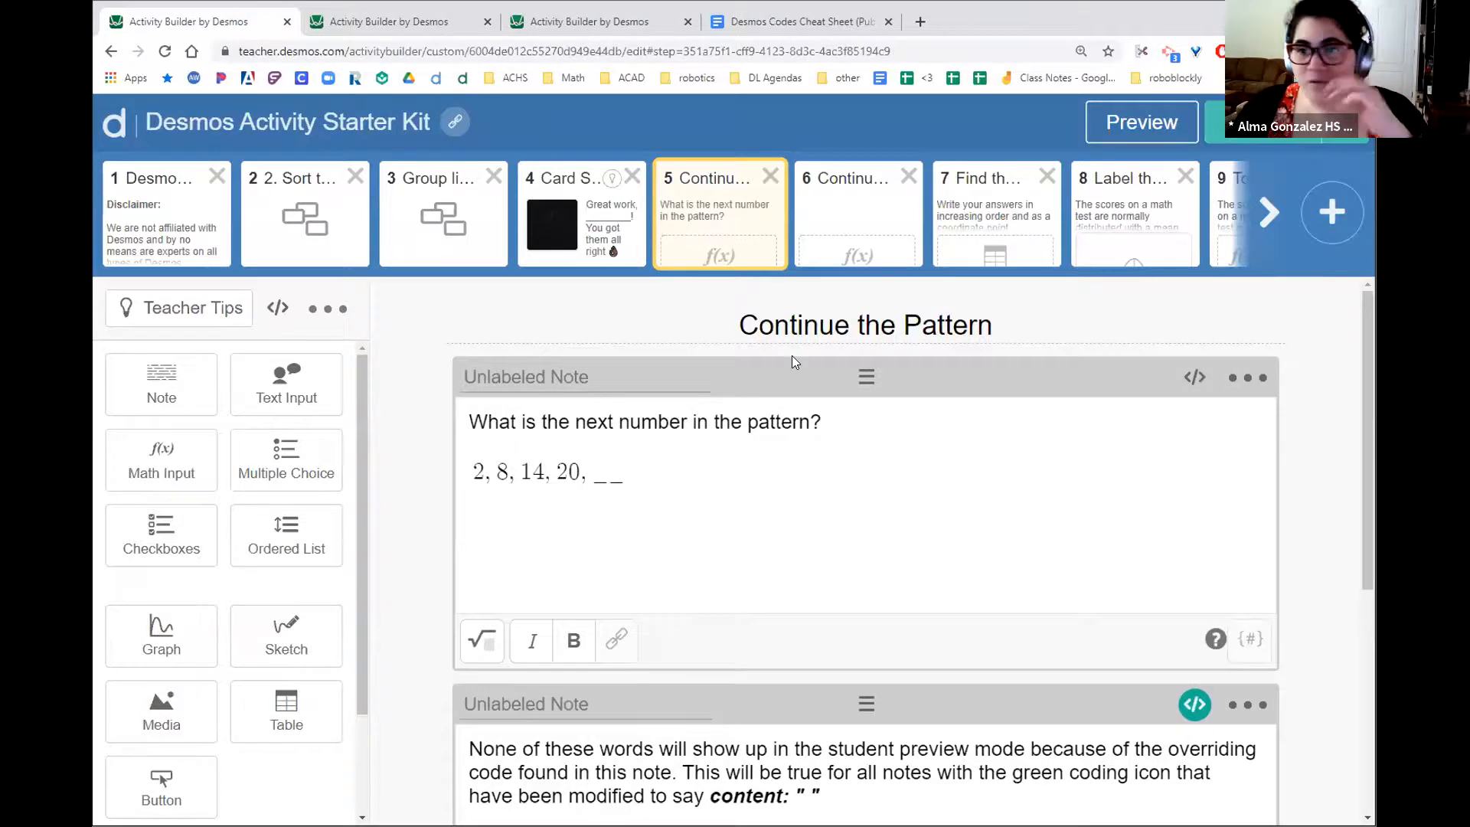
pyautogui.click(839, 230)
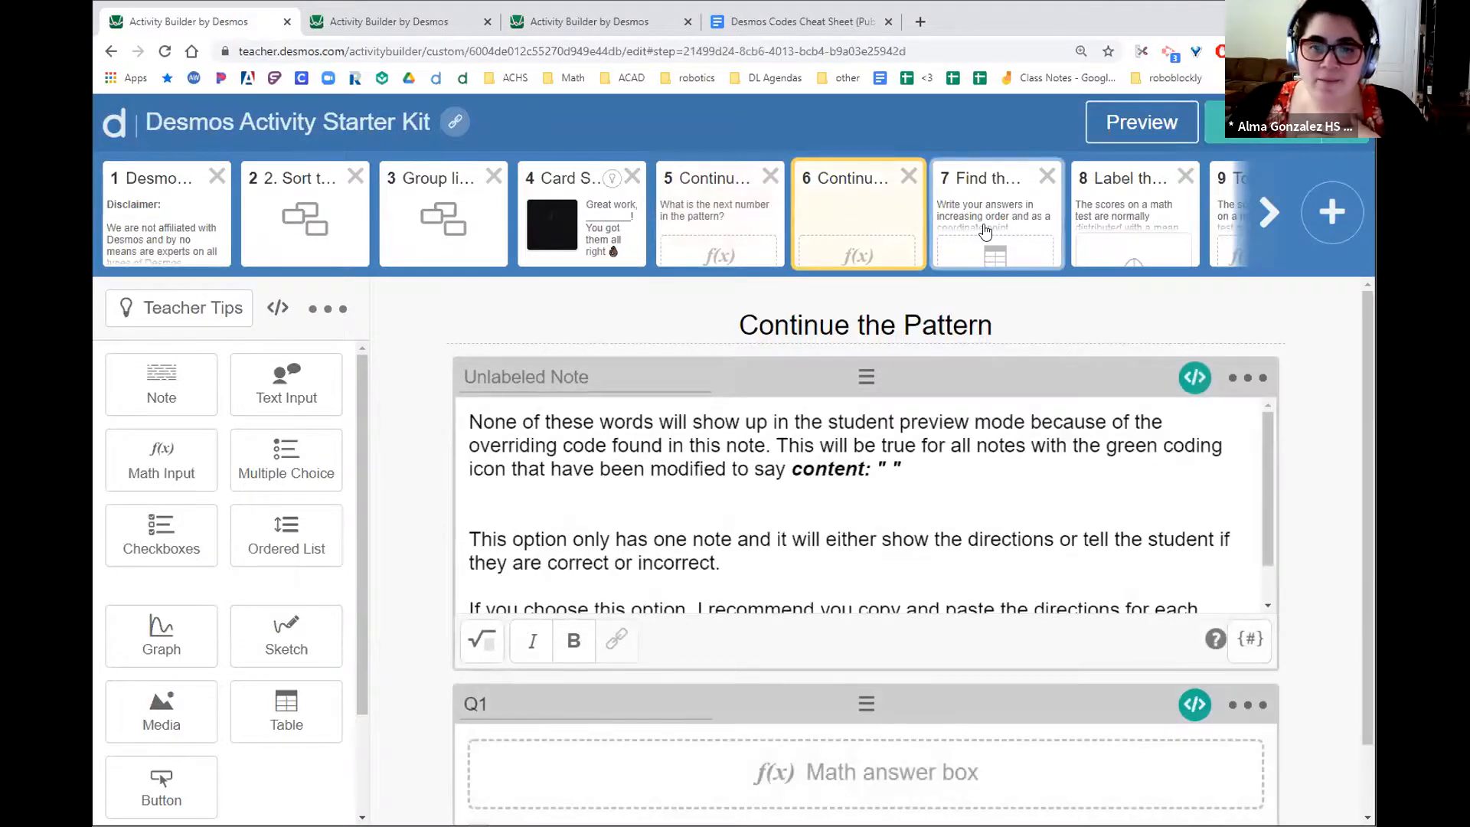
# - Look over screens 7 to 10, covering the x-intercept table, the bell curve, the z-score and the percentage question
pyautogui.click(985, 232)
pyautogui.scroll(-3, 899, 610)
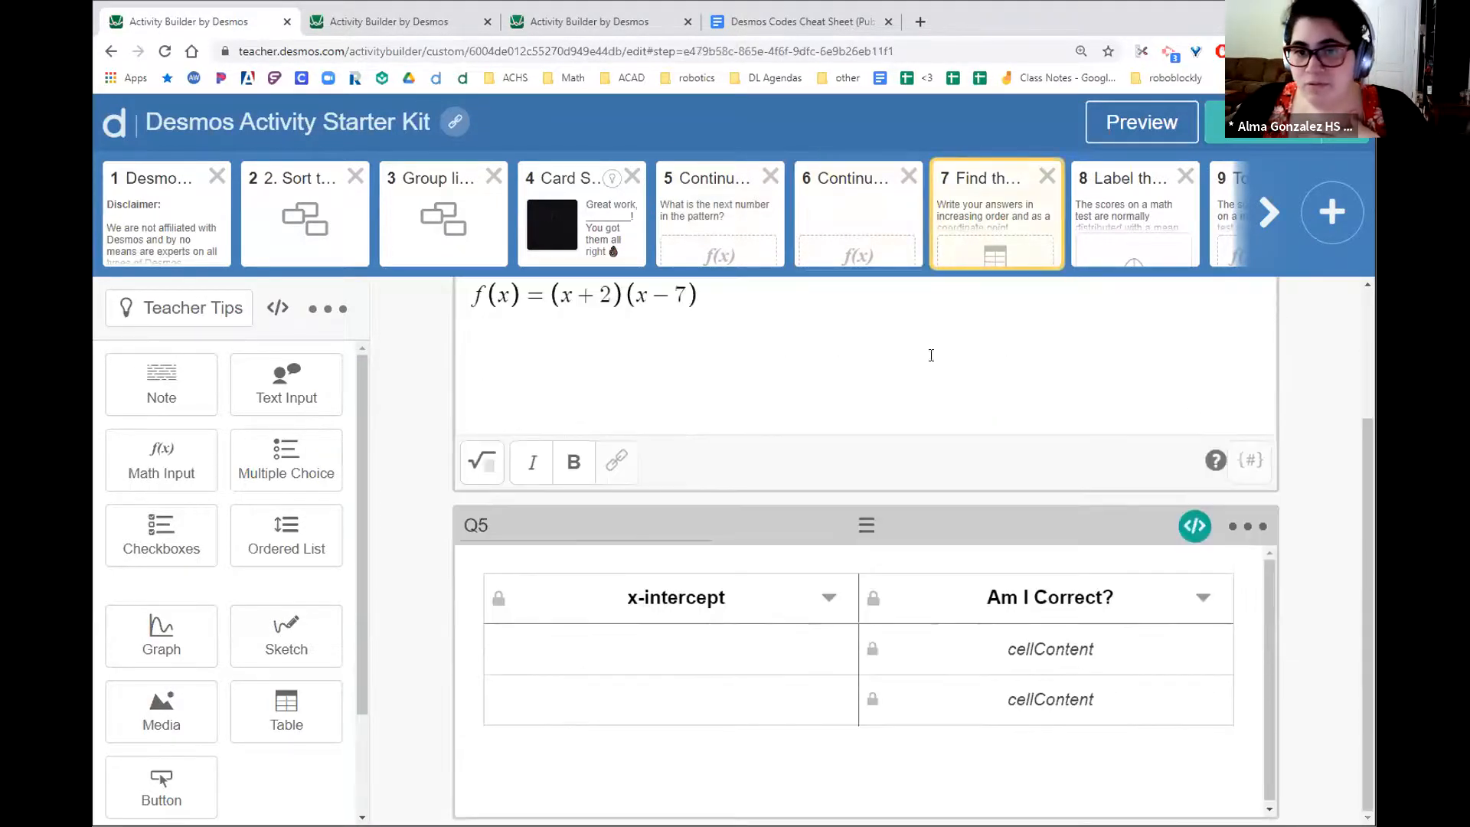
pyautogui.click(1112, 243)
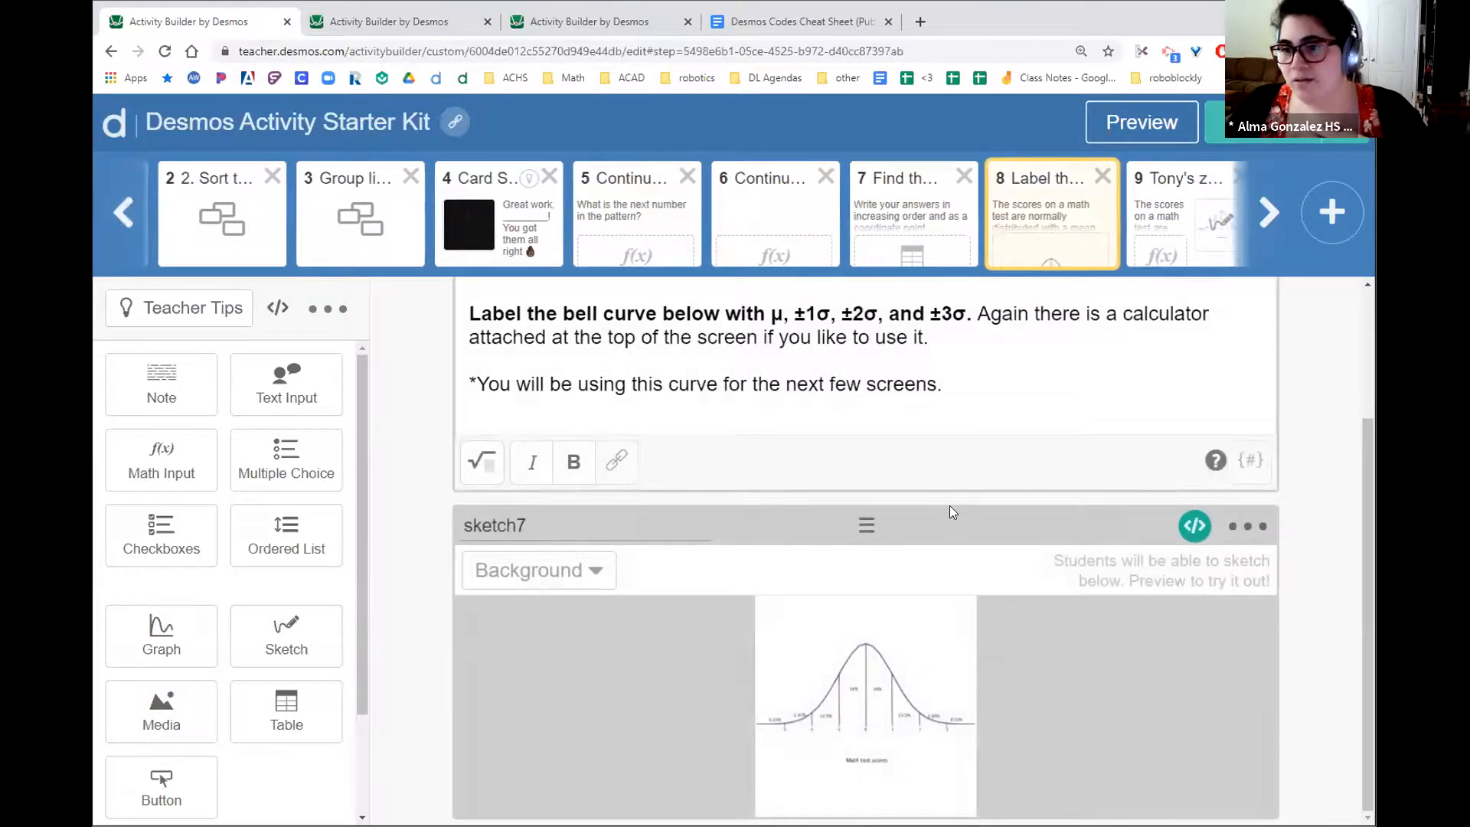
pyautogui.scroll(5, 954, 512)
pyautogui.click(1200, 214)
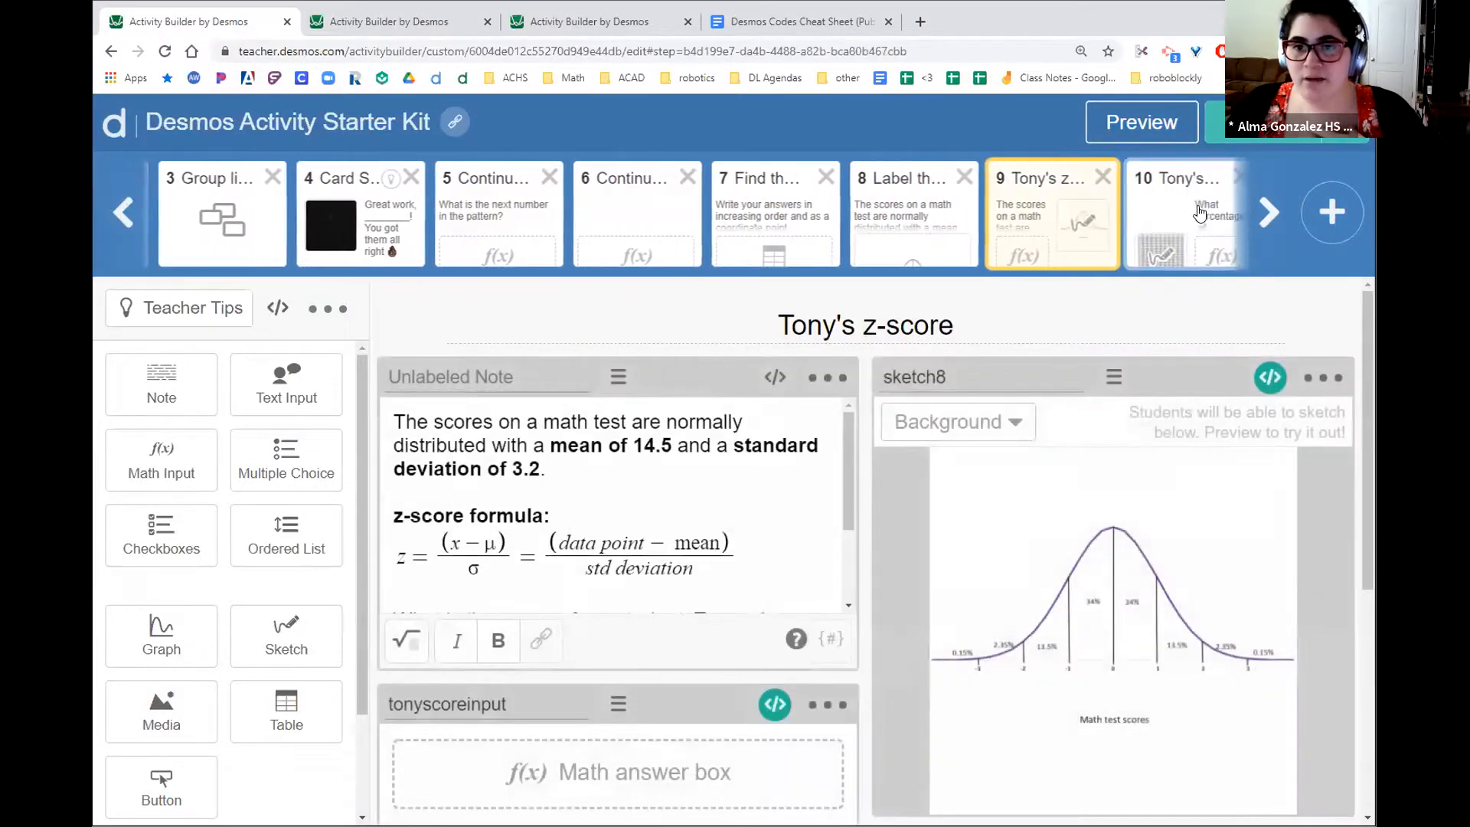
pyautogui.click(1200, 213)
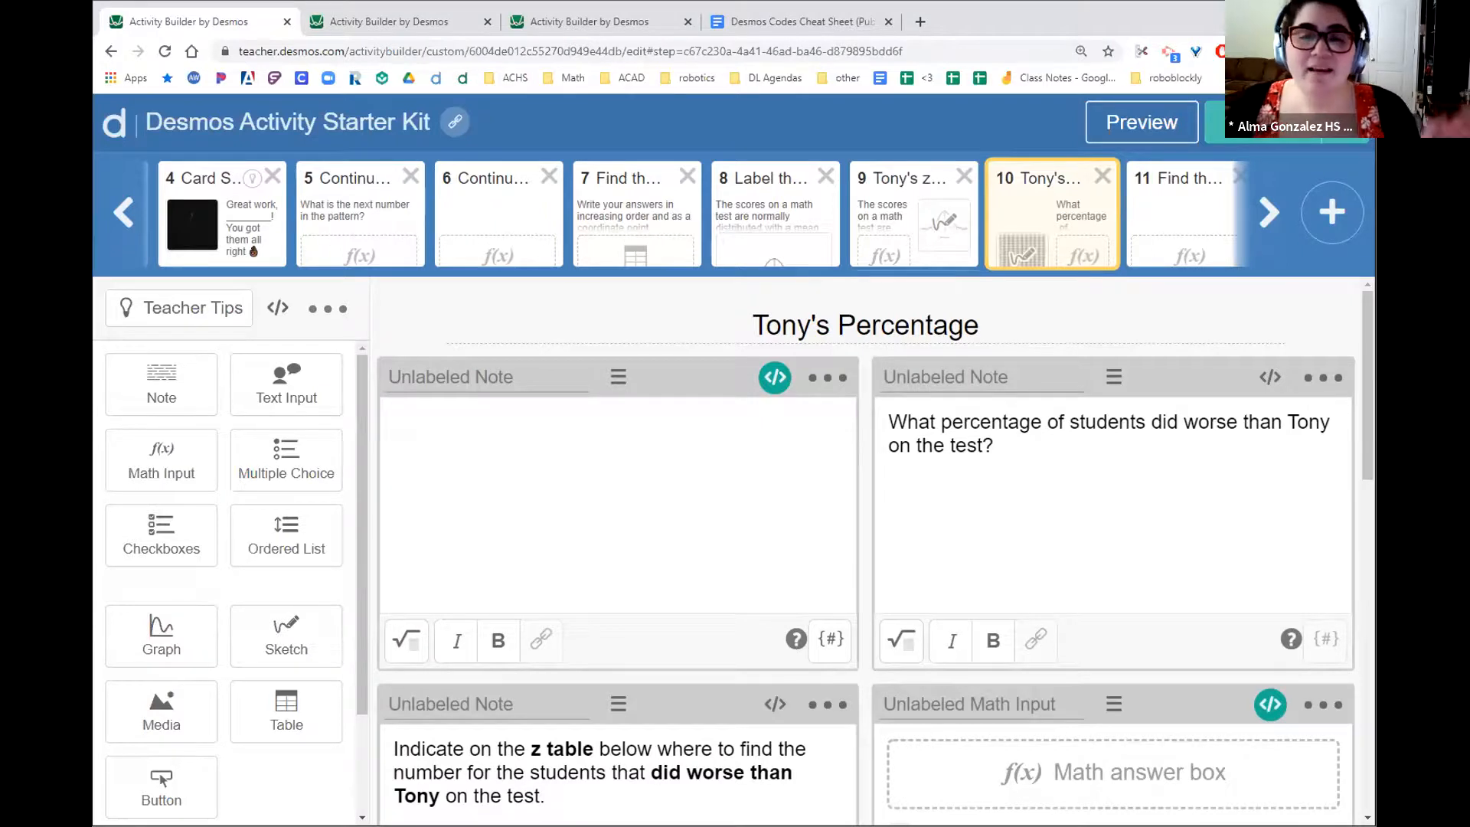
# - Switch to the Desmos Codes Cheat Sheet document and browse its code samples for answer checking and dashboard warnings
pyautogui.click(792, 27)
pyautogui.scroll(-5, 712, 521)
pyautogui.scroll(-11, 712, 520)
pyautogui.scroll(-6, 712, 521)
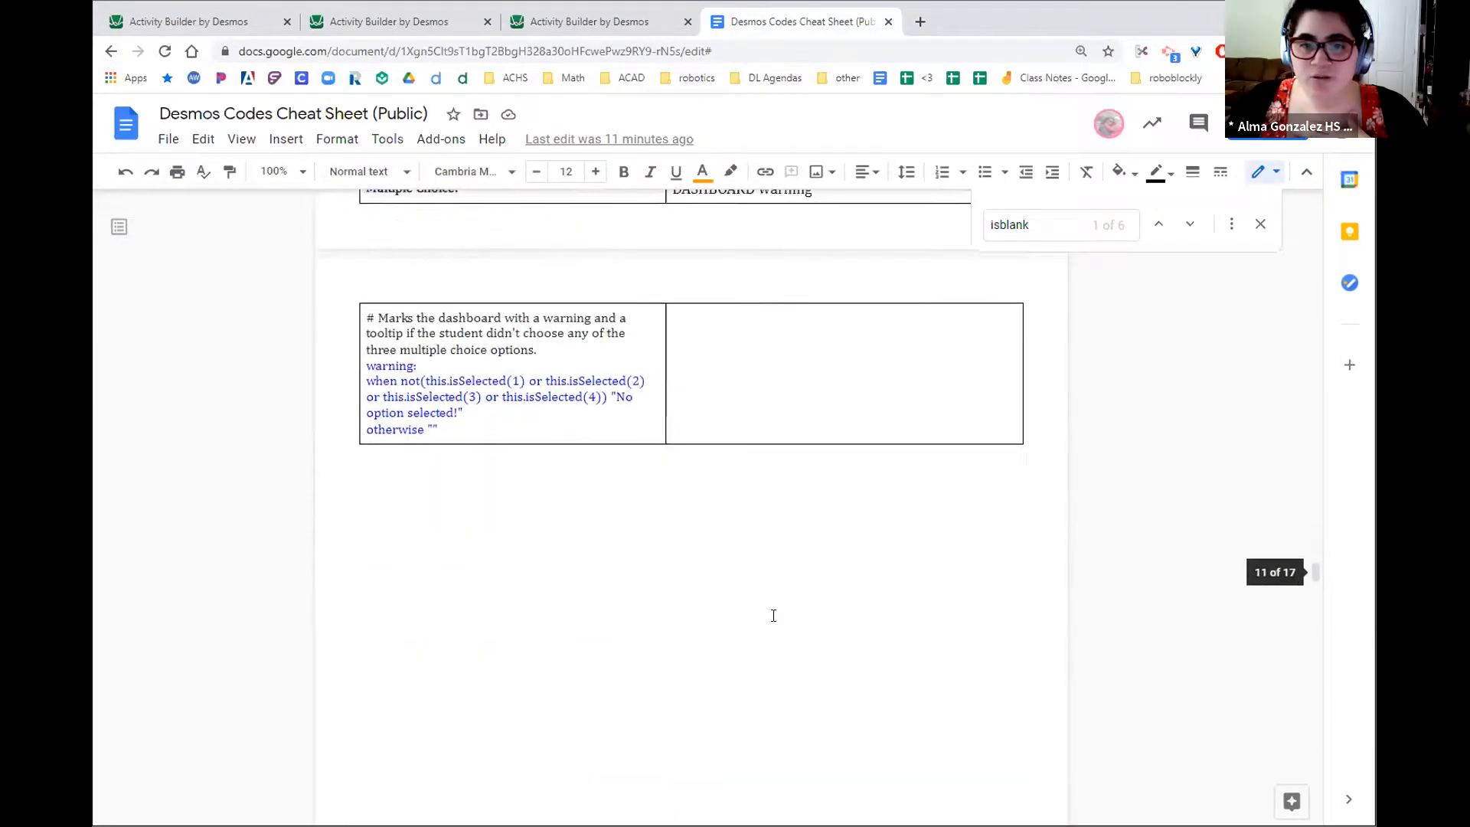
pyautogui.scroll(20, 773, 615)
pyautogui.scroll(15, 505, 379)
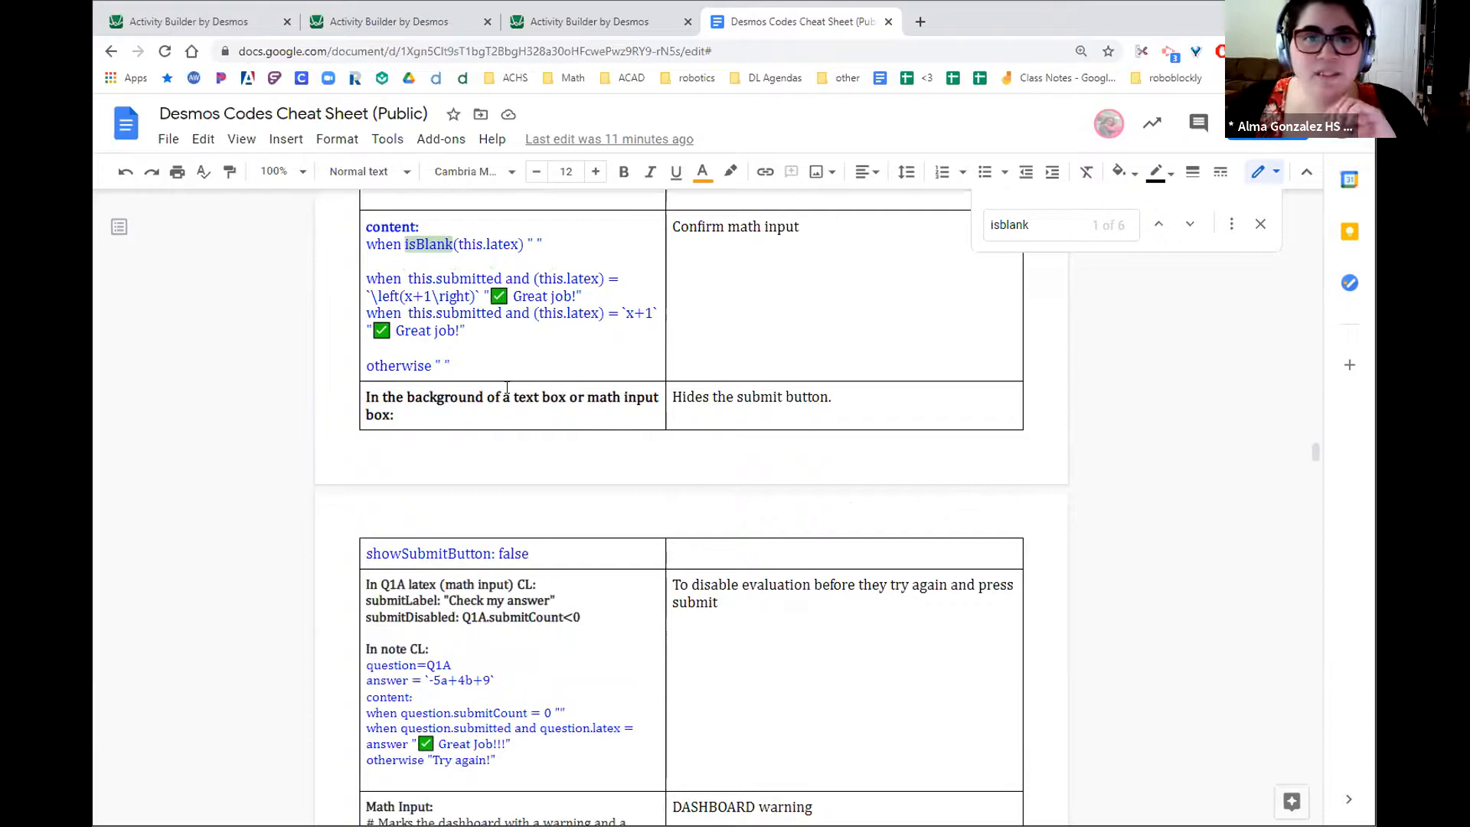
# - Switch to the Unit Circle activity and open the Computation Layer documentation through the help page for notes
pyautogui.click(507, 24)
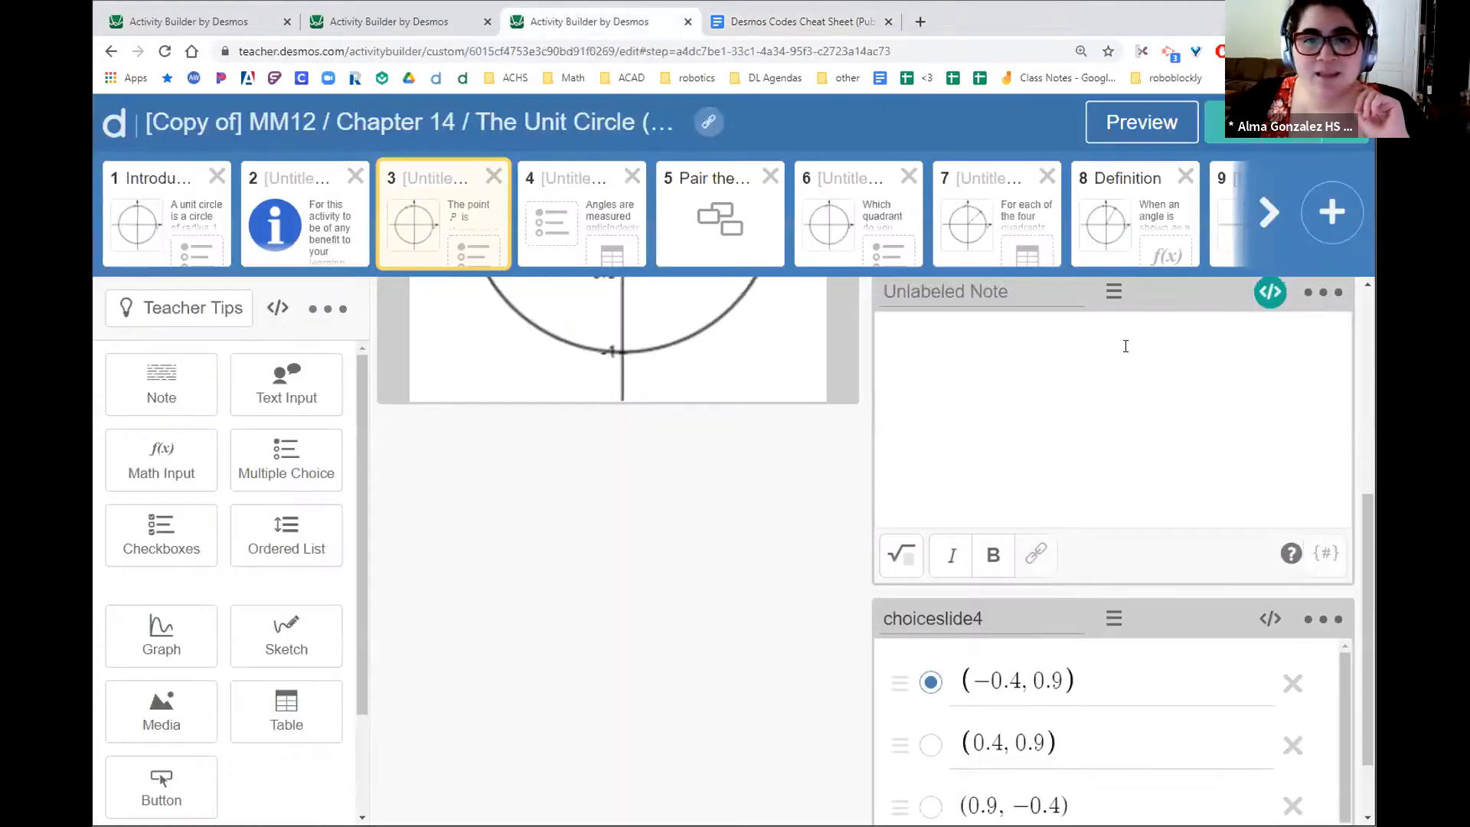
pyautogui.scroll(-2, 1139, 390)
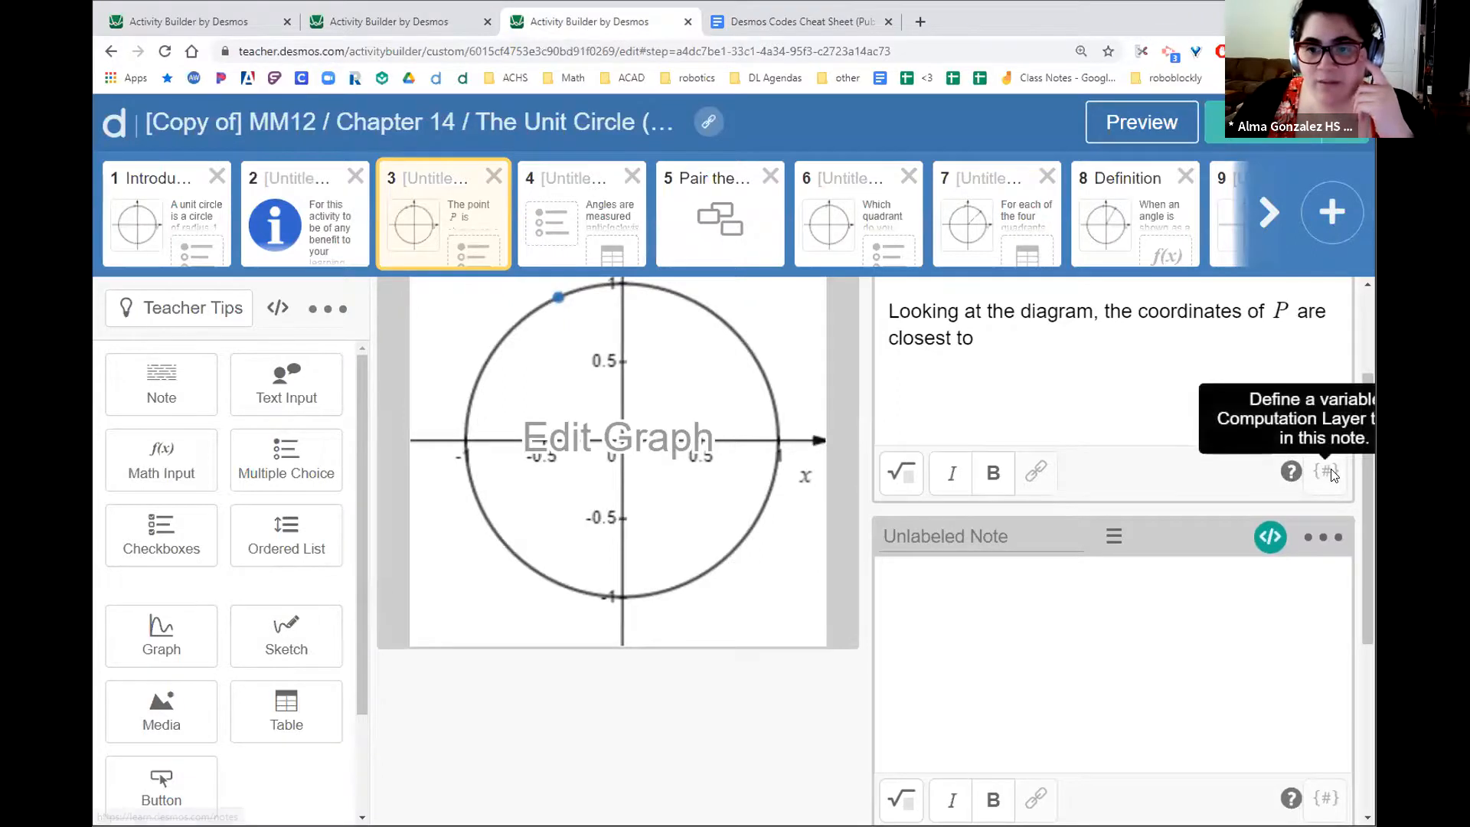
pyautogui.click(1291, 470)
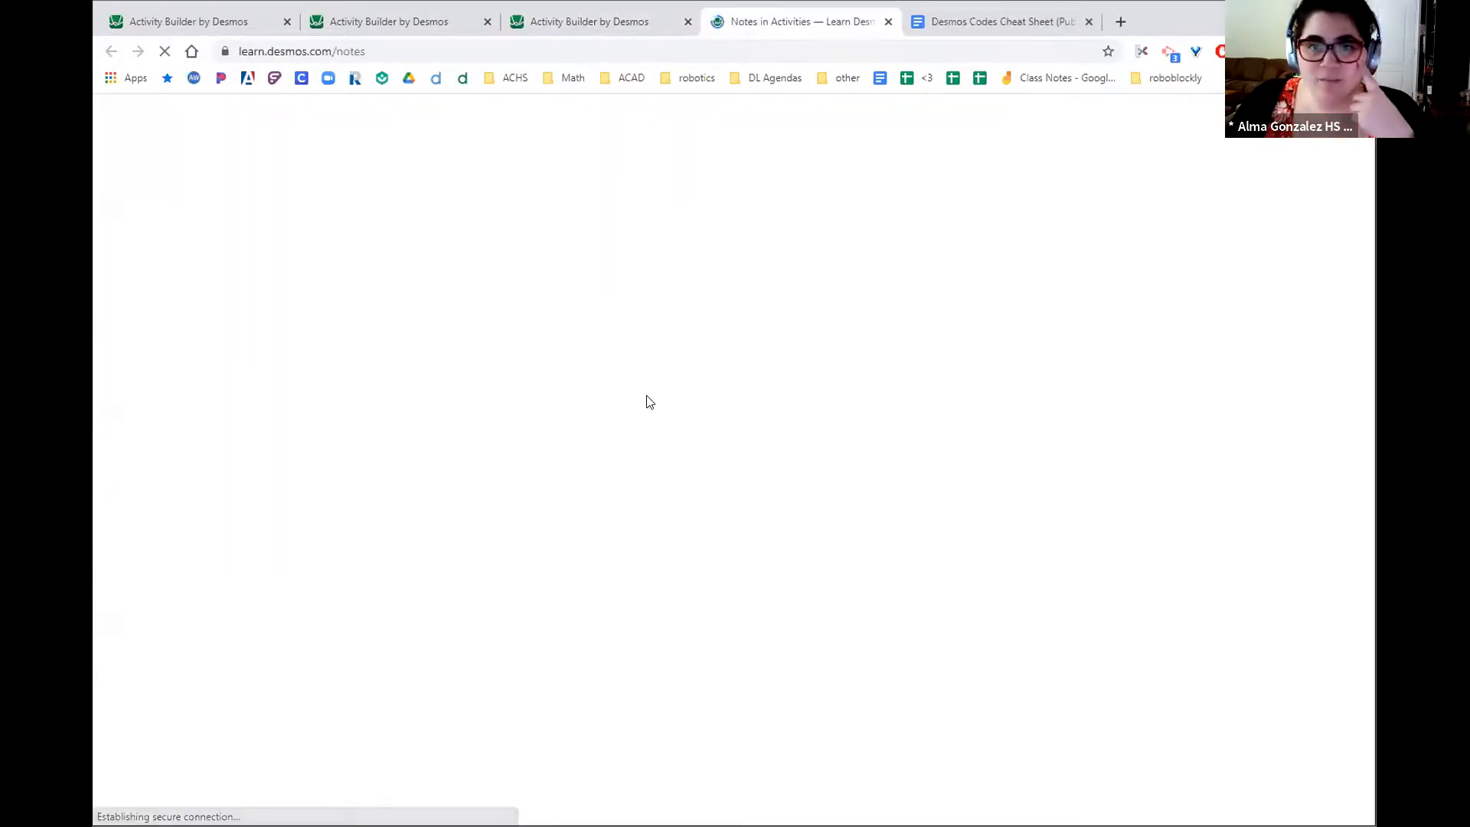
pyautogui.scroll(-3, 902, 421)
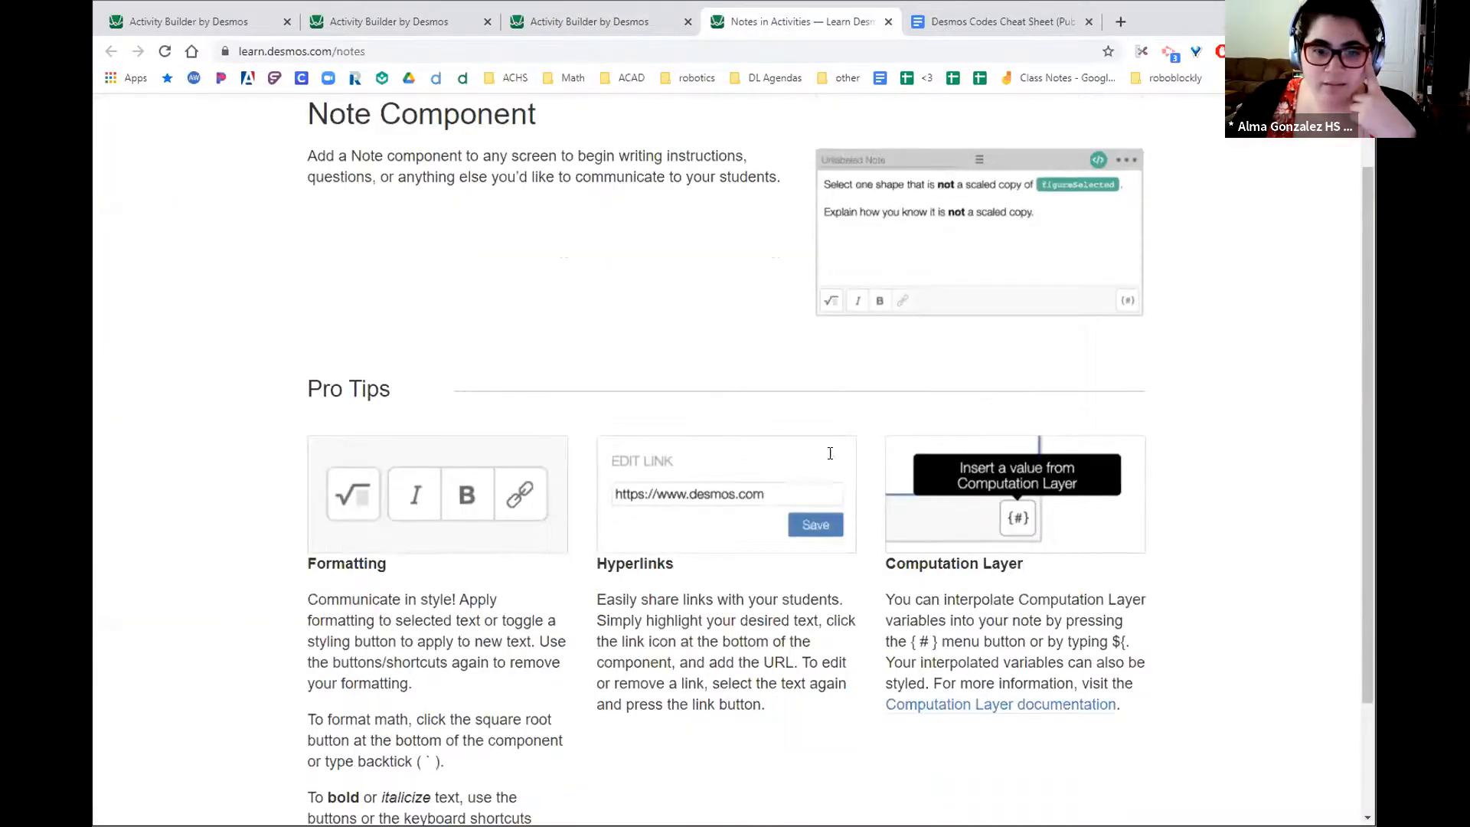
pyautogui.click(991, 559)
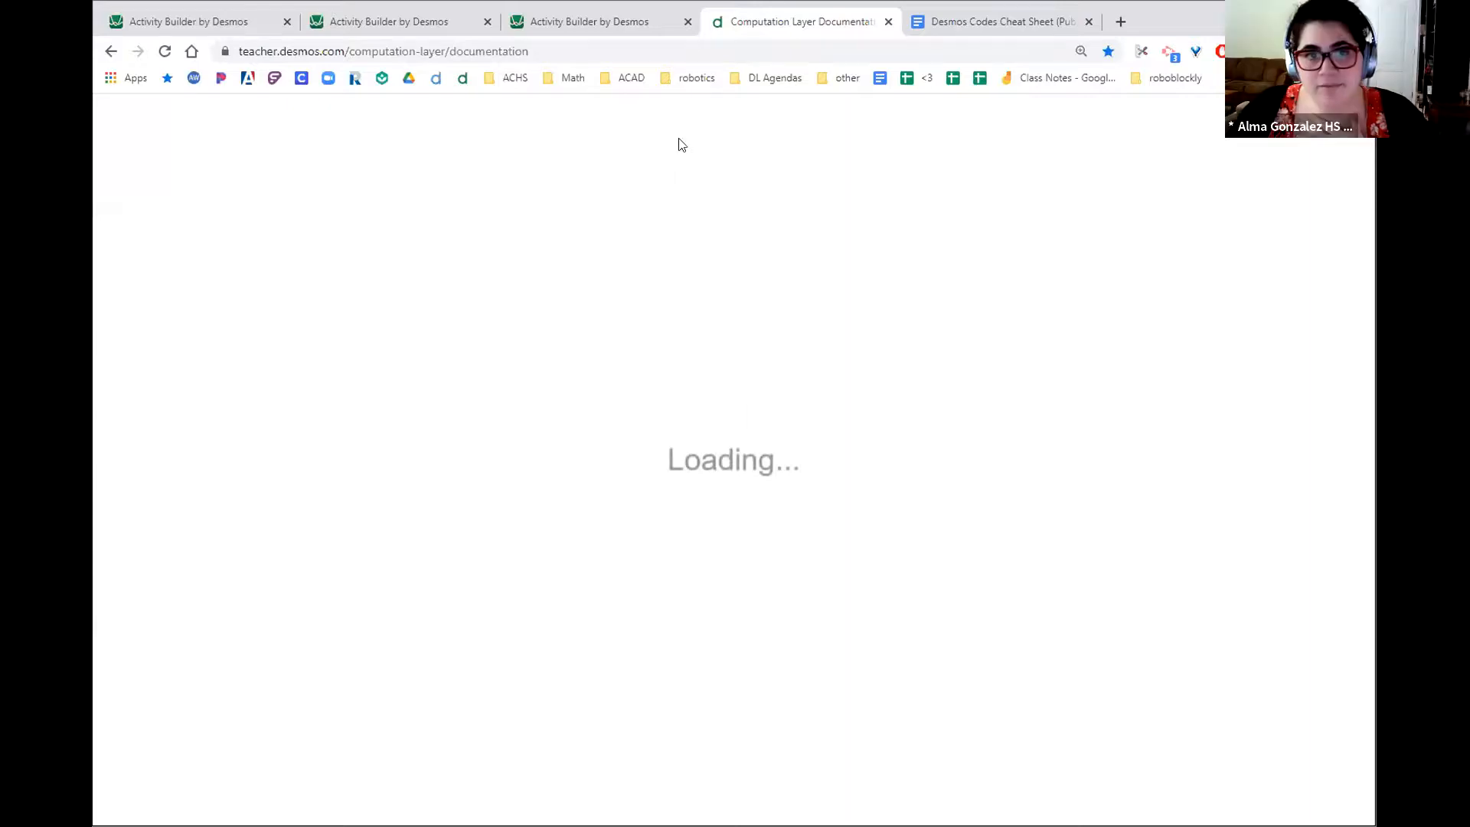
# - Close the Sample Activity and go from the Starter Kit editor to the Desmos Classroom home page
pyautogui.click(165, 21)
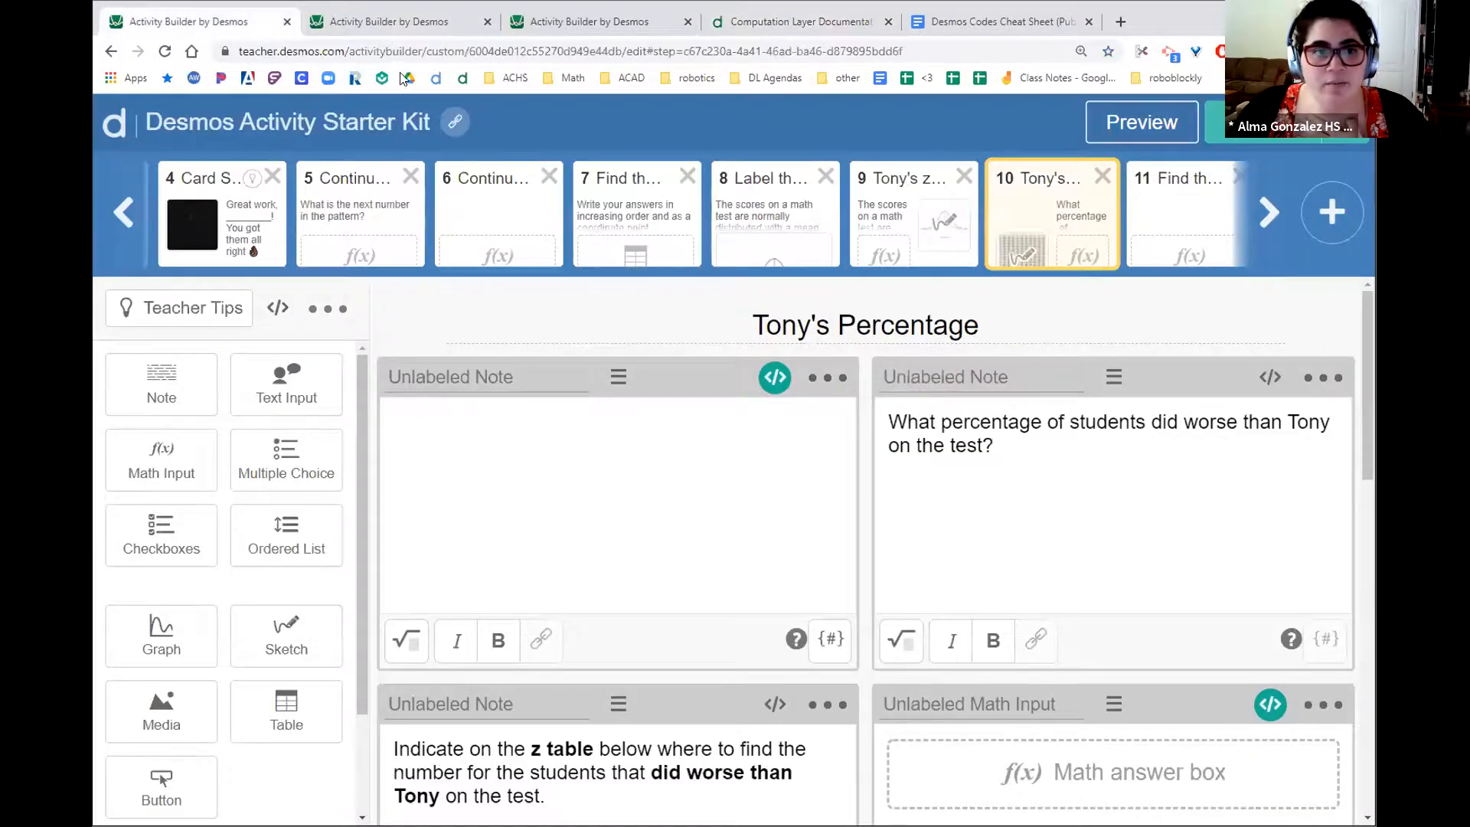
pyautogui.click(366, 21)
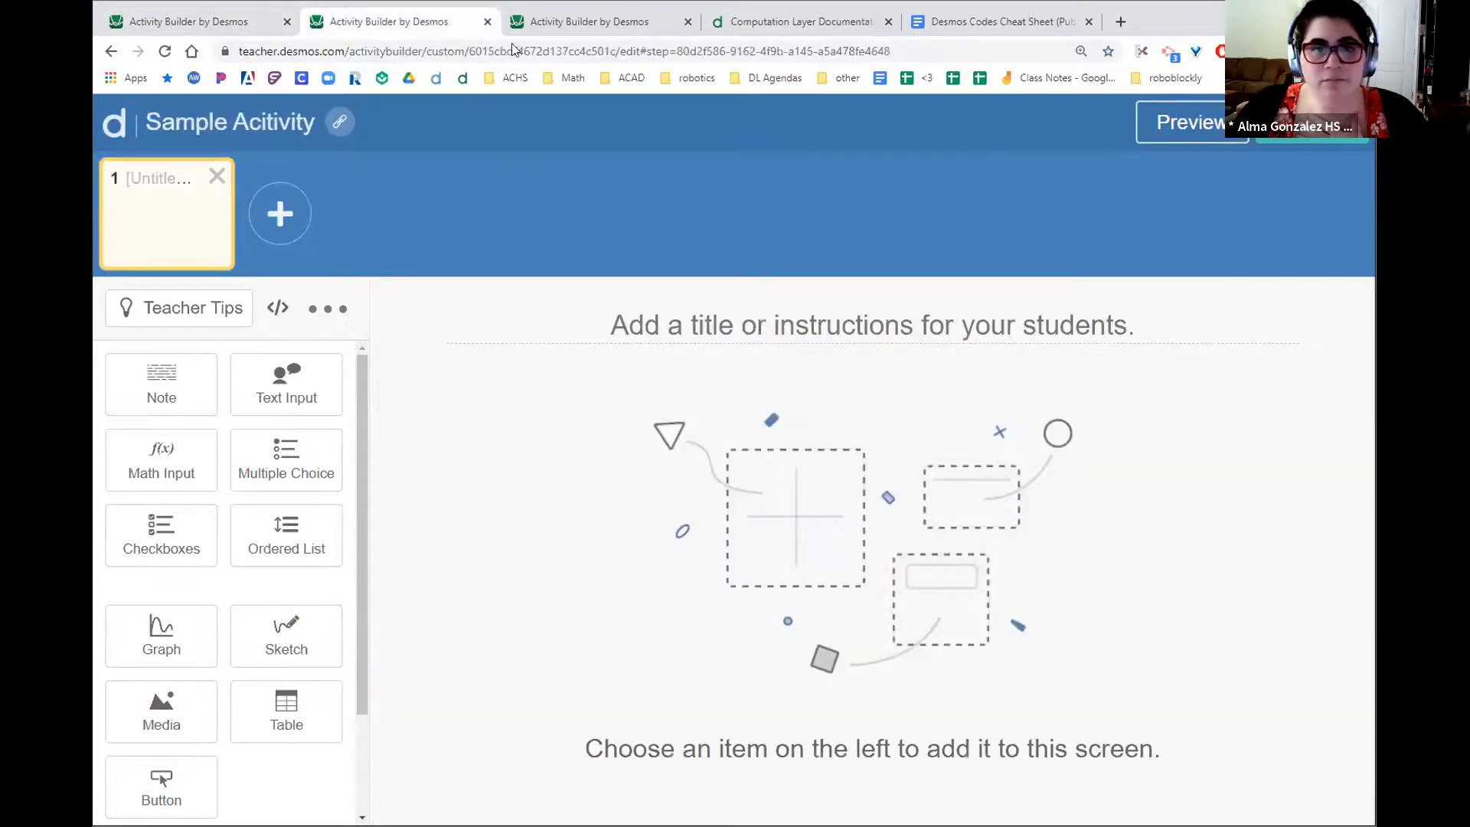
pyautogui.click(487, 22)
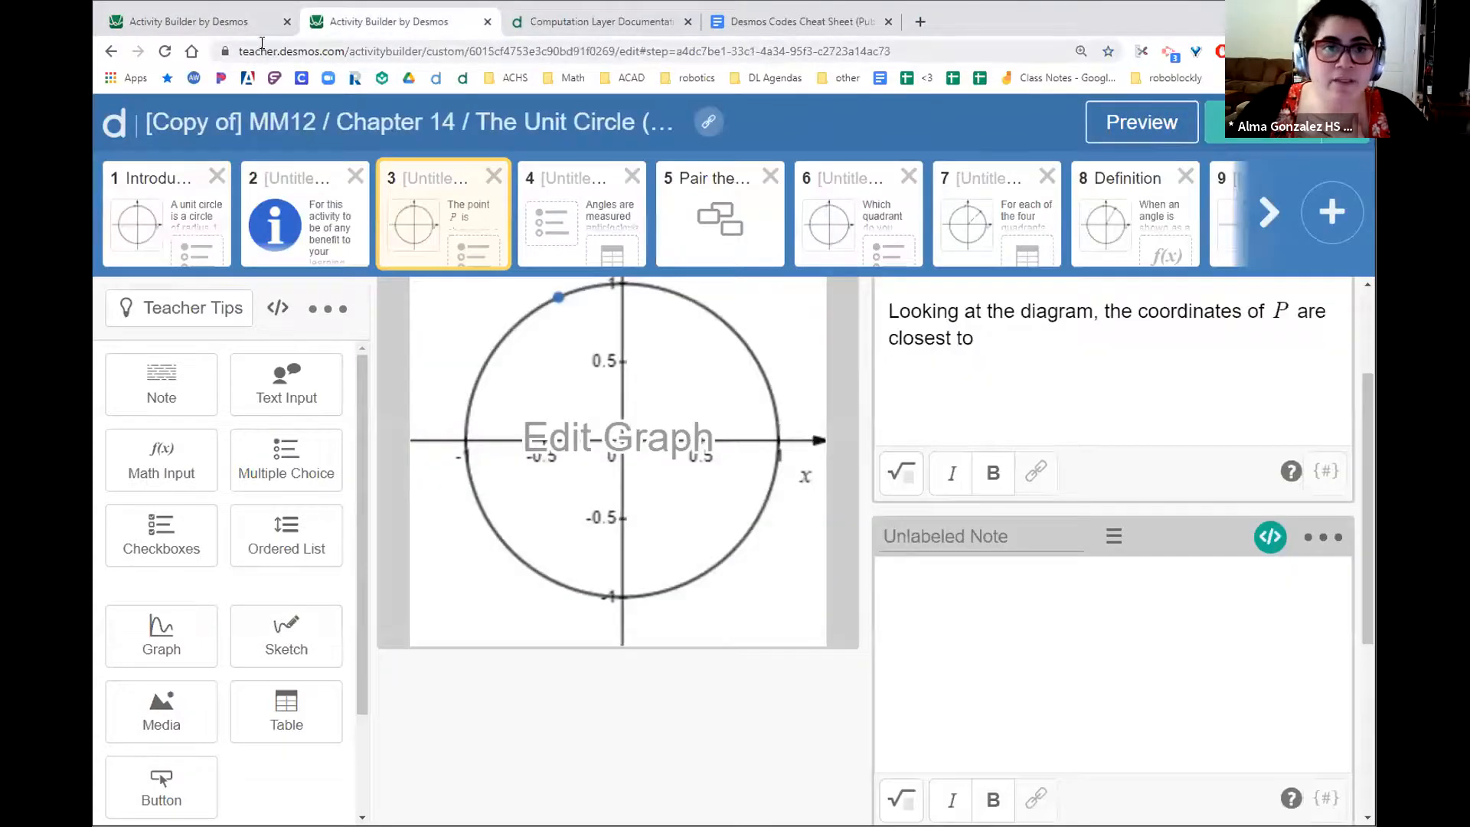
pyautogui.click(247, 31)
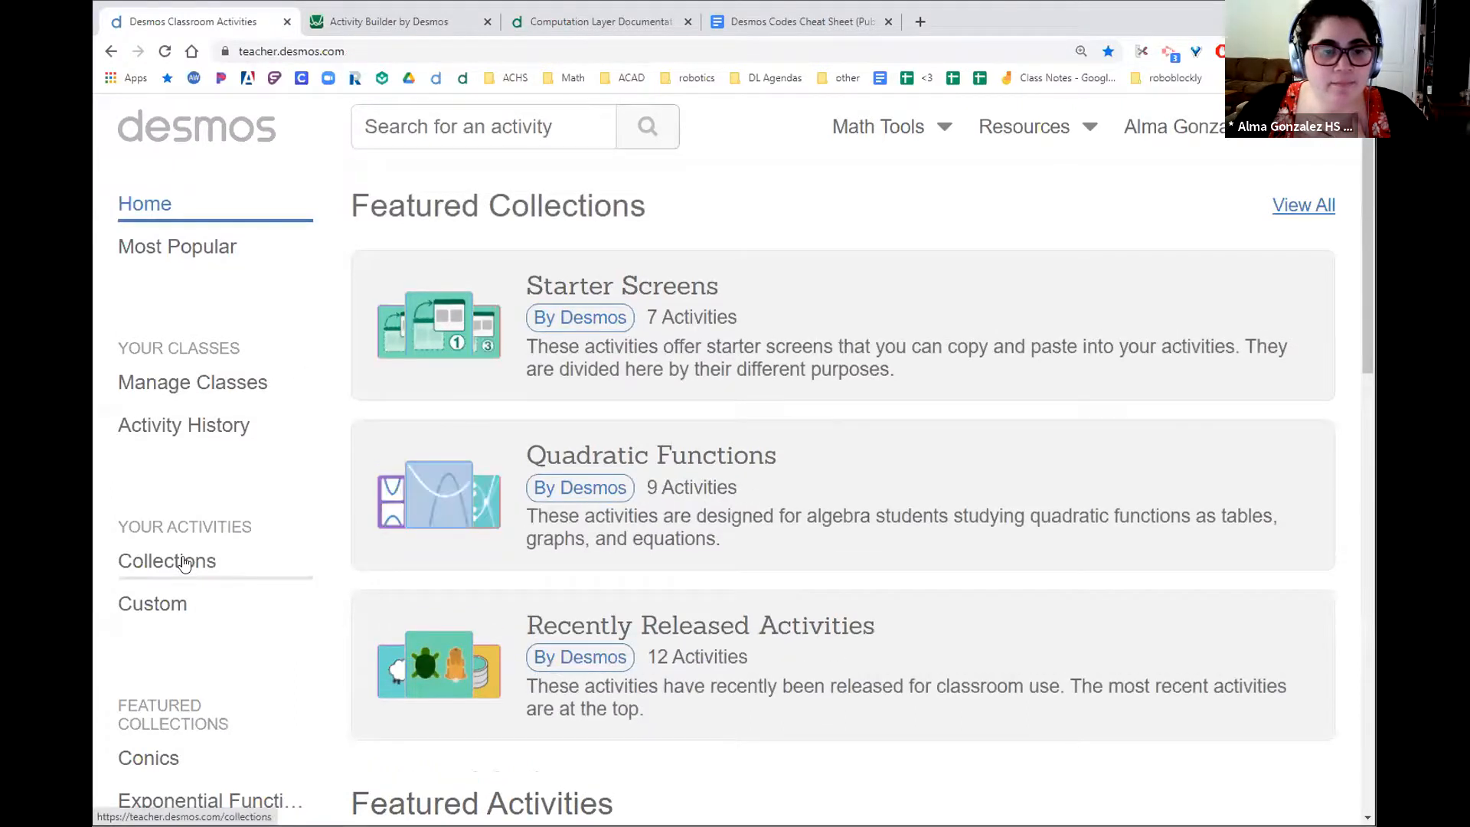
# - Look over the custom activities and collections, and open the collection Math 3 Unit 2: Higher Degree Polynomials
pyautogui.click(184, 624)
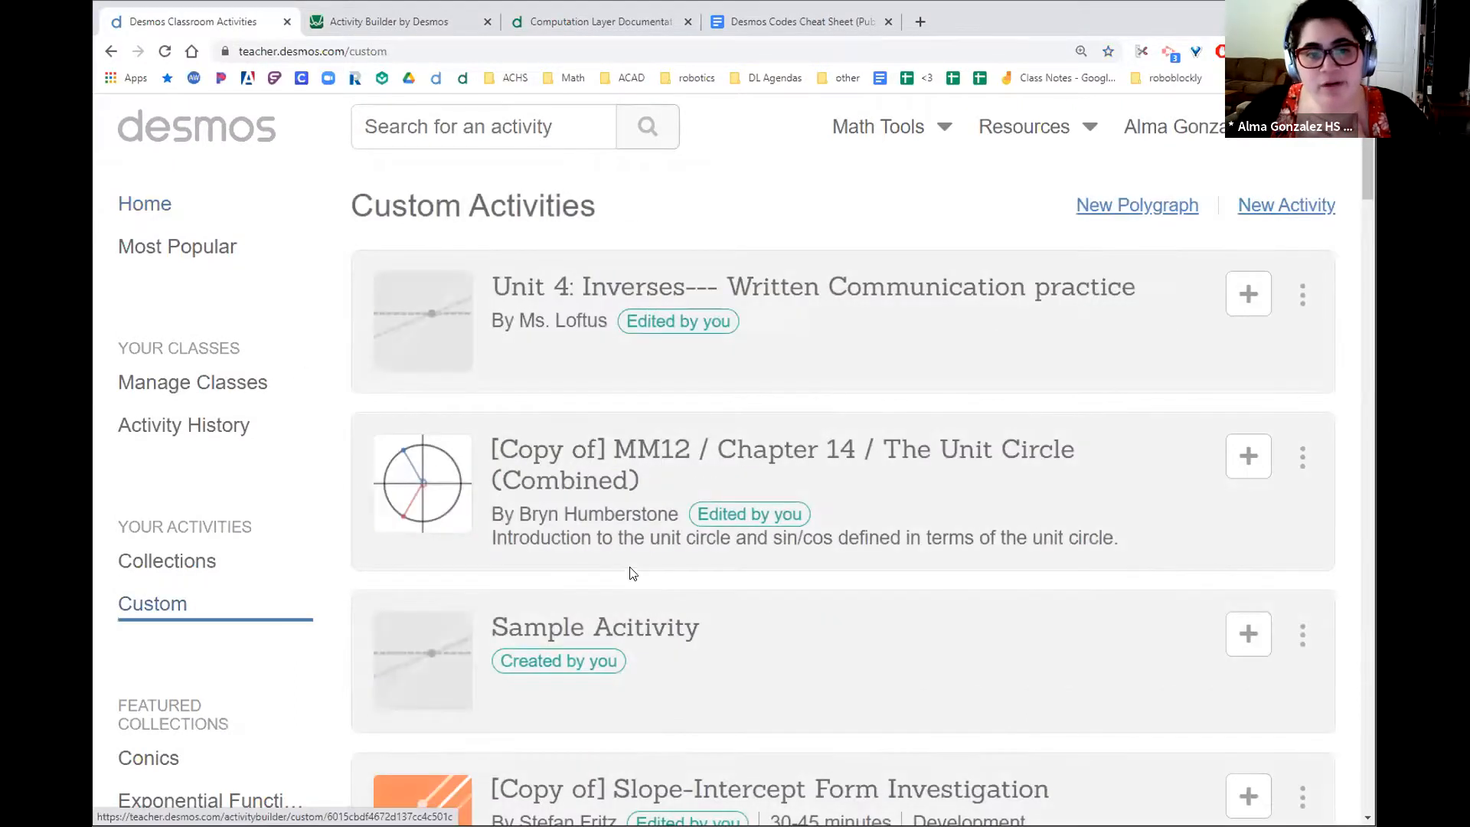
pyautogui.click(218, 560)
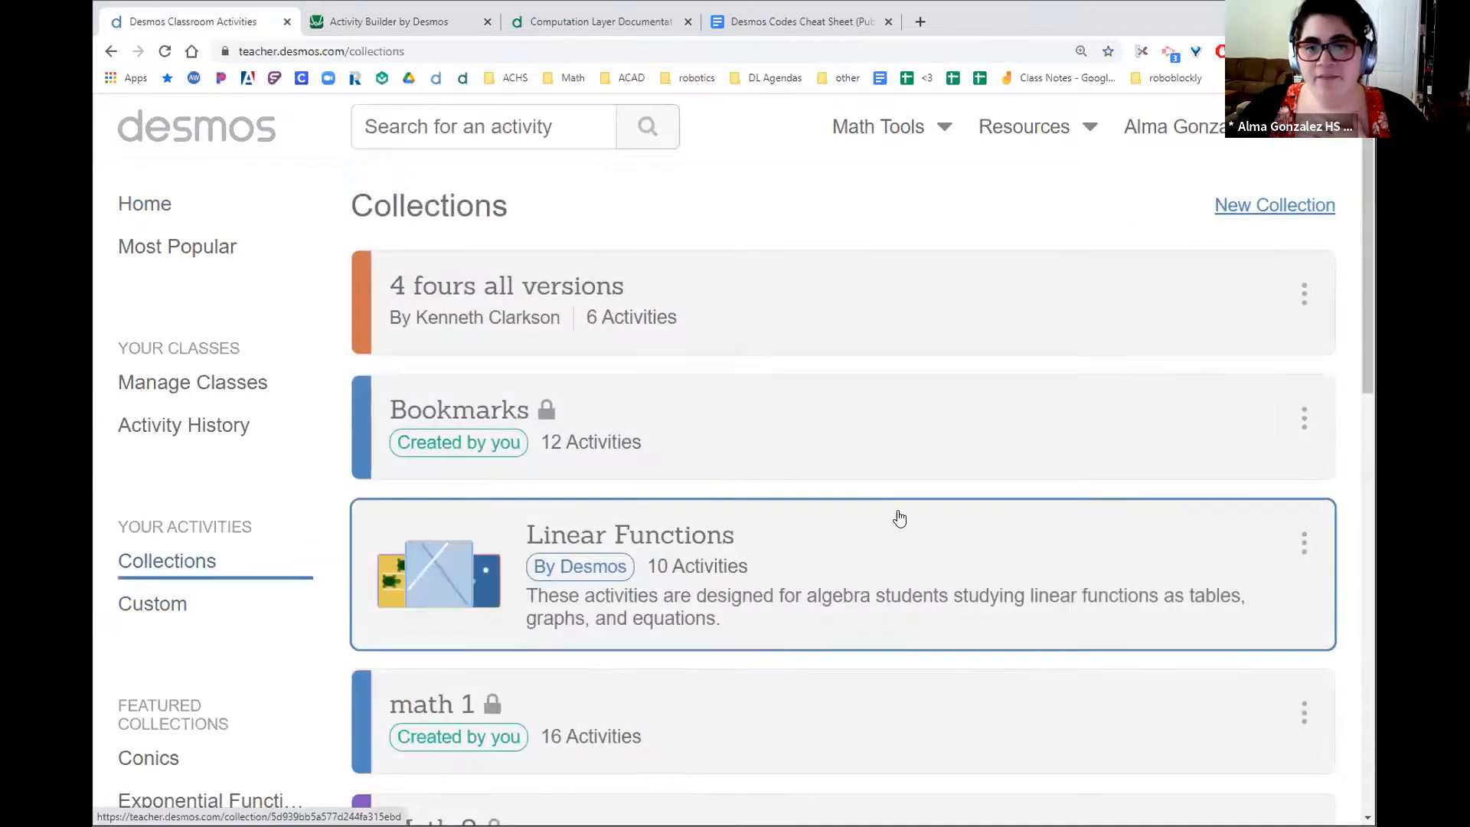
pyautogui.scroll(-6, 739, 353)
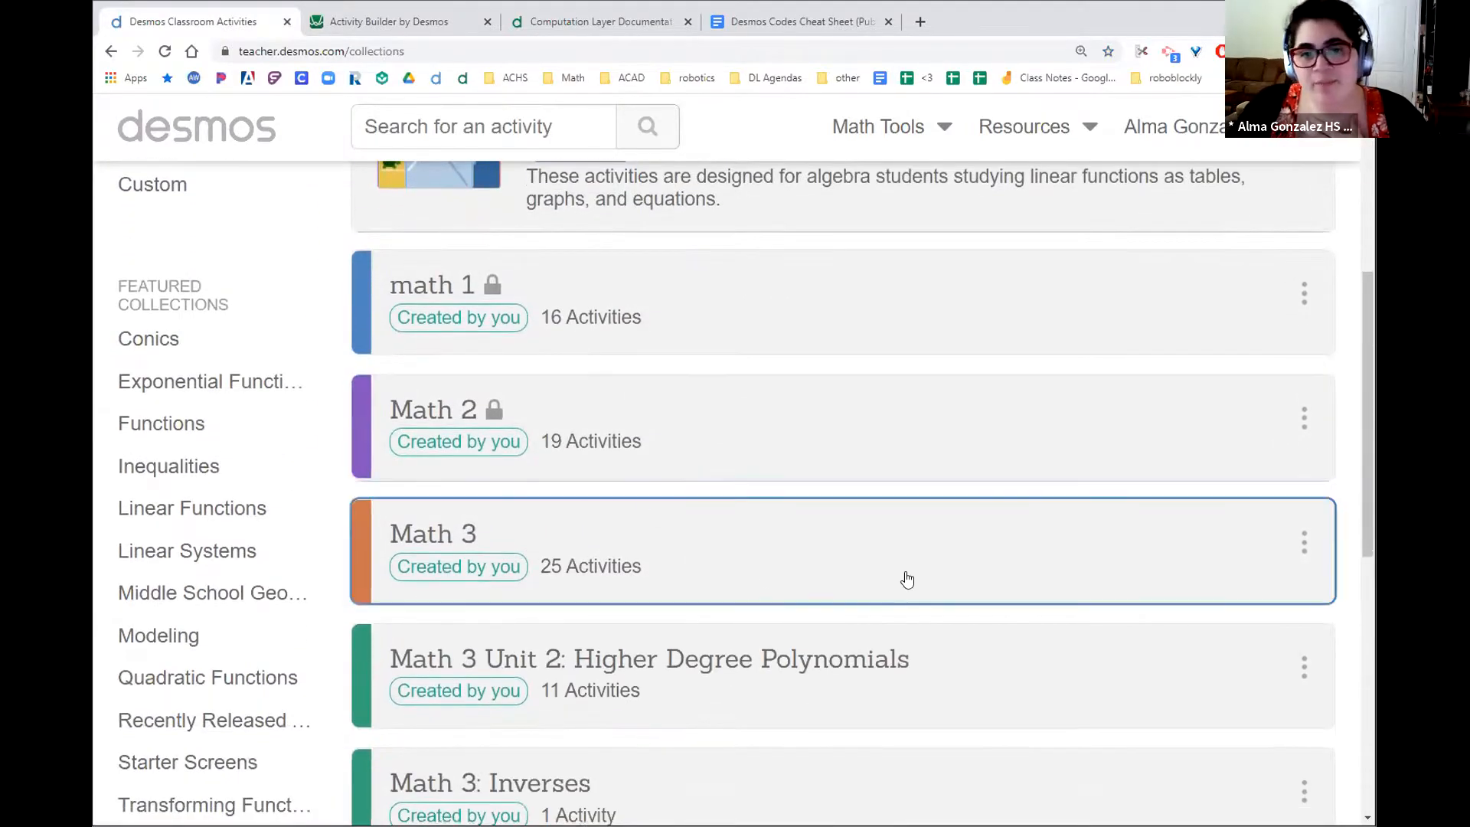
pyautogui.scroll(-5, 915, 564)
pyautogui.scroll(1, 766, 475)
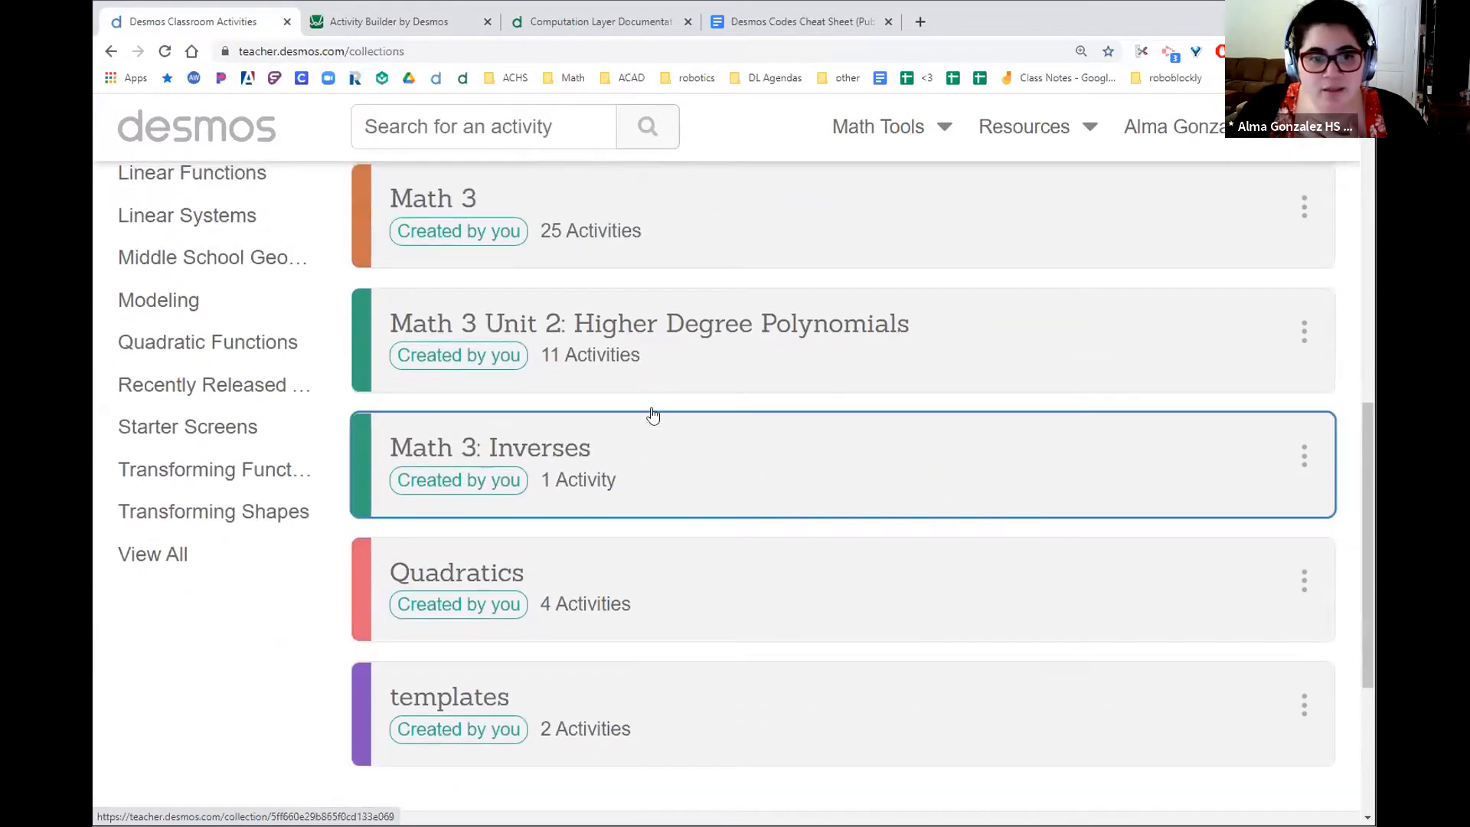
pyautogui.click(664, 349)
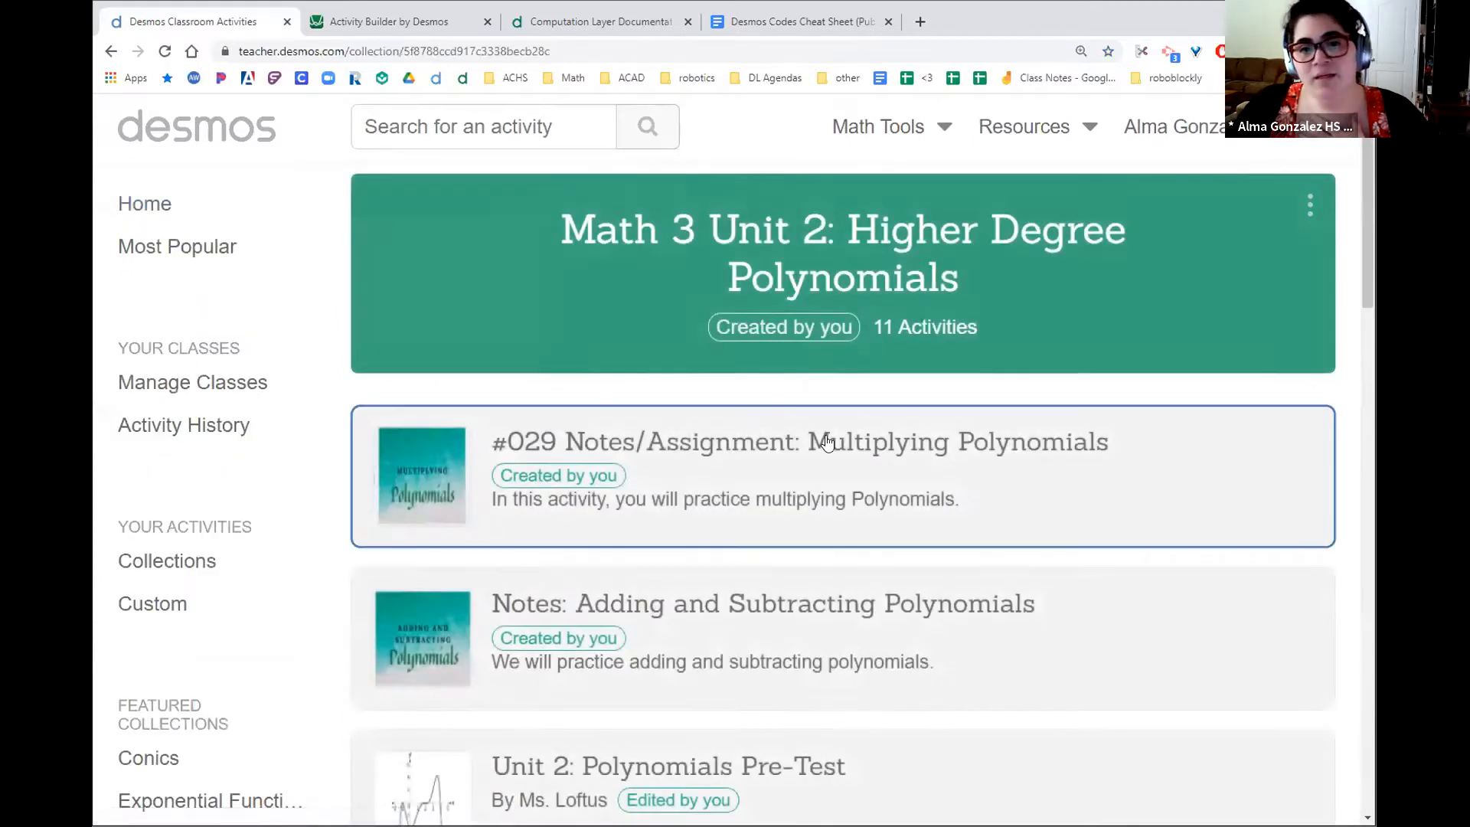
# - Browse the activities in the Higher Degree Polynomials collection and open Unit 2: Polynomials Pre-Test
pyautogui.scroll(-2, 611, 435)
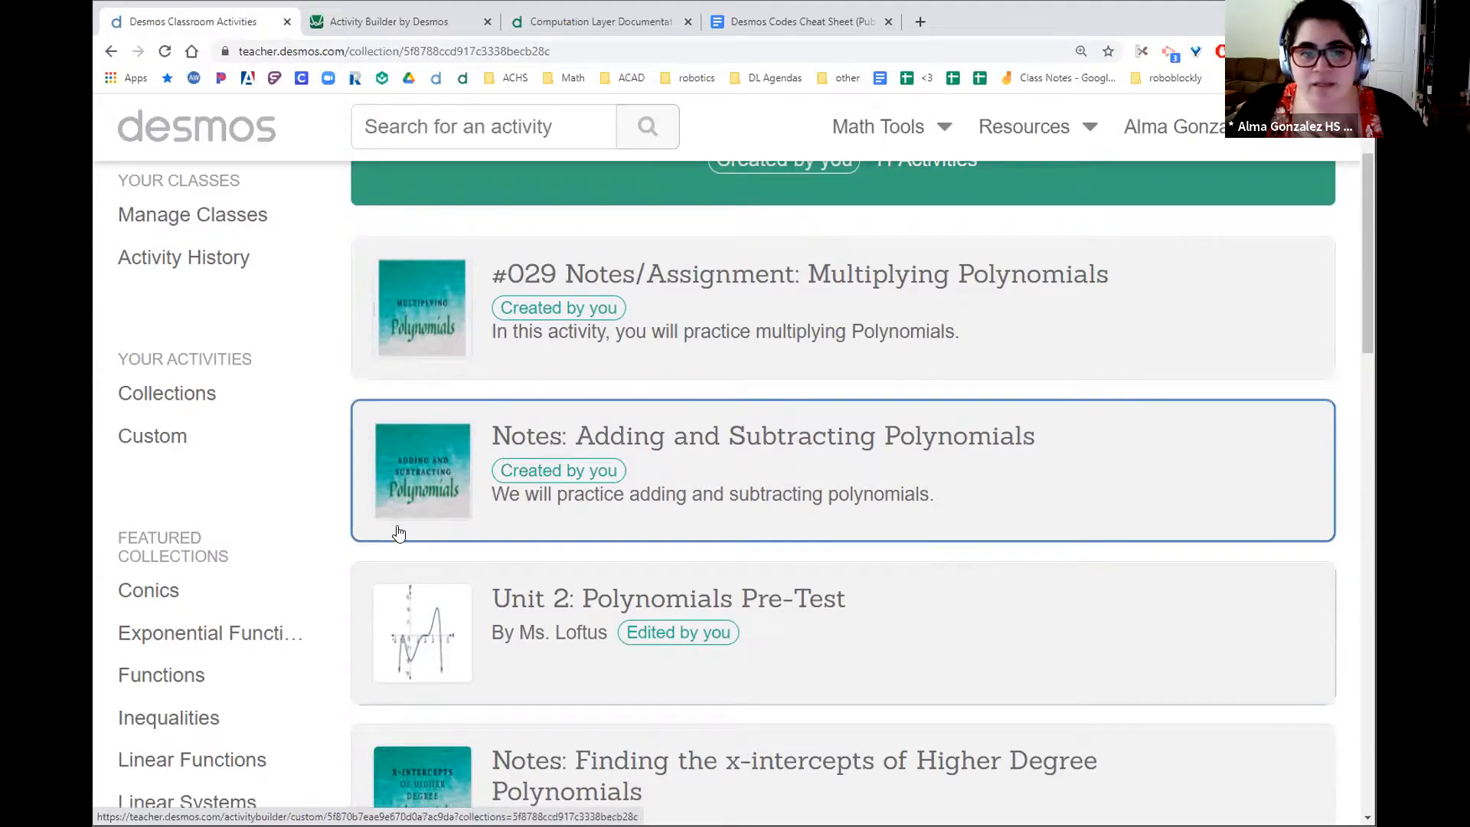
pyautogui.scroll(-3, 421, 515)
pyautogui.scroll(-2, 421, 693)
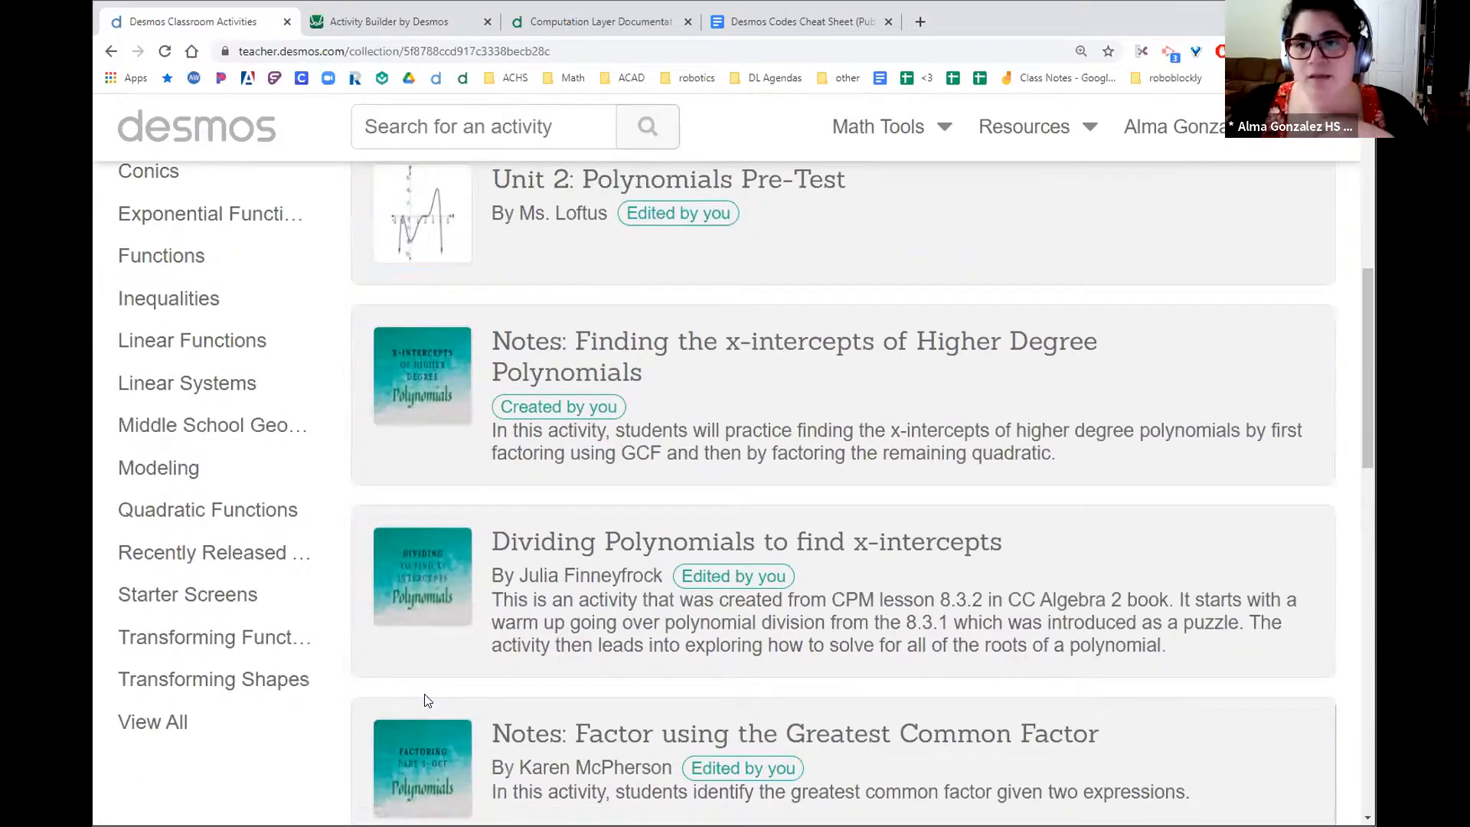
pyautogui.scroll(-3, 428, 695)
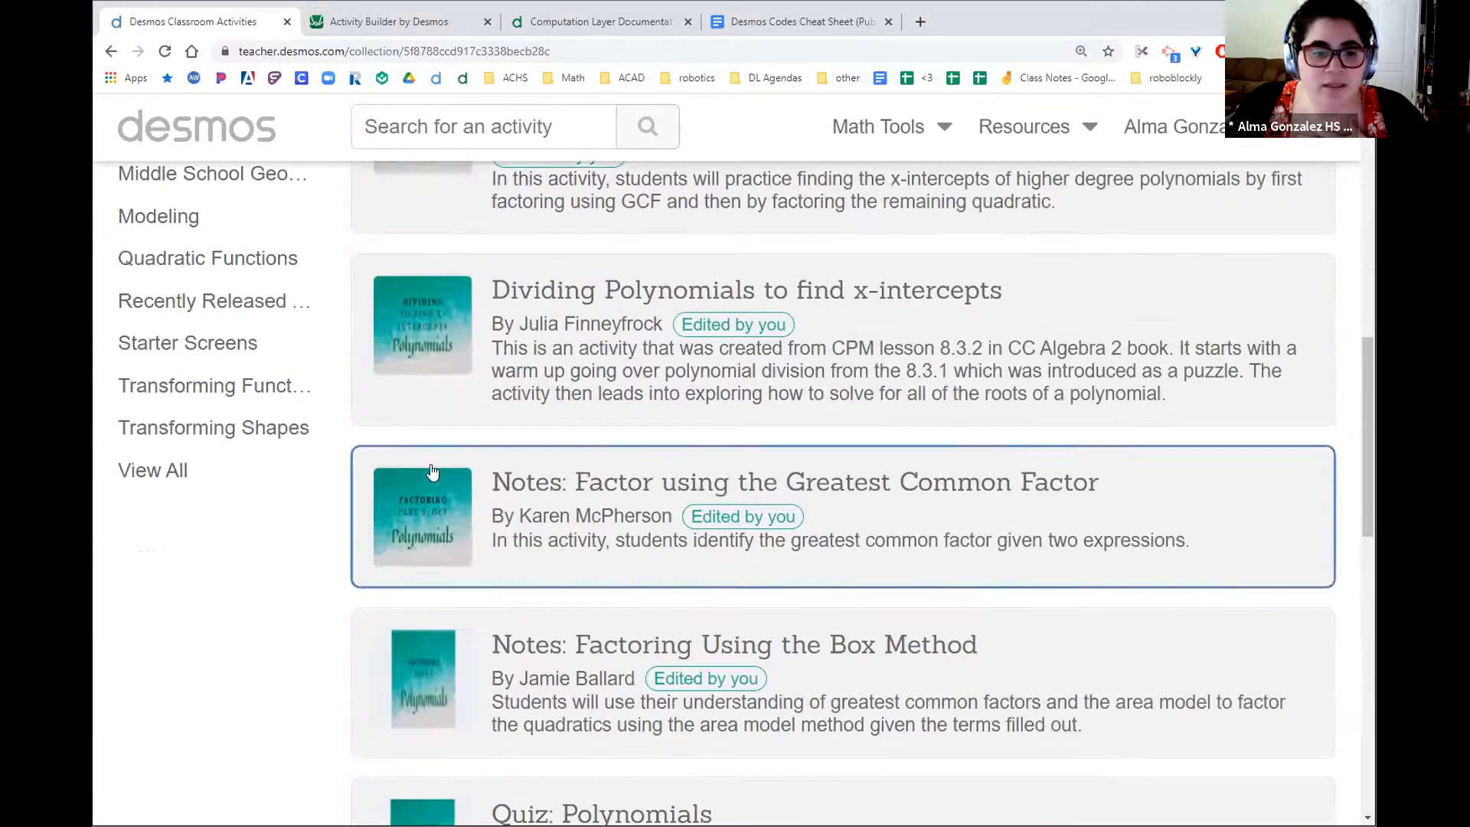
pyautogui.scroll(-4, 418, 667)
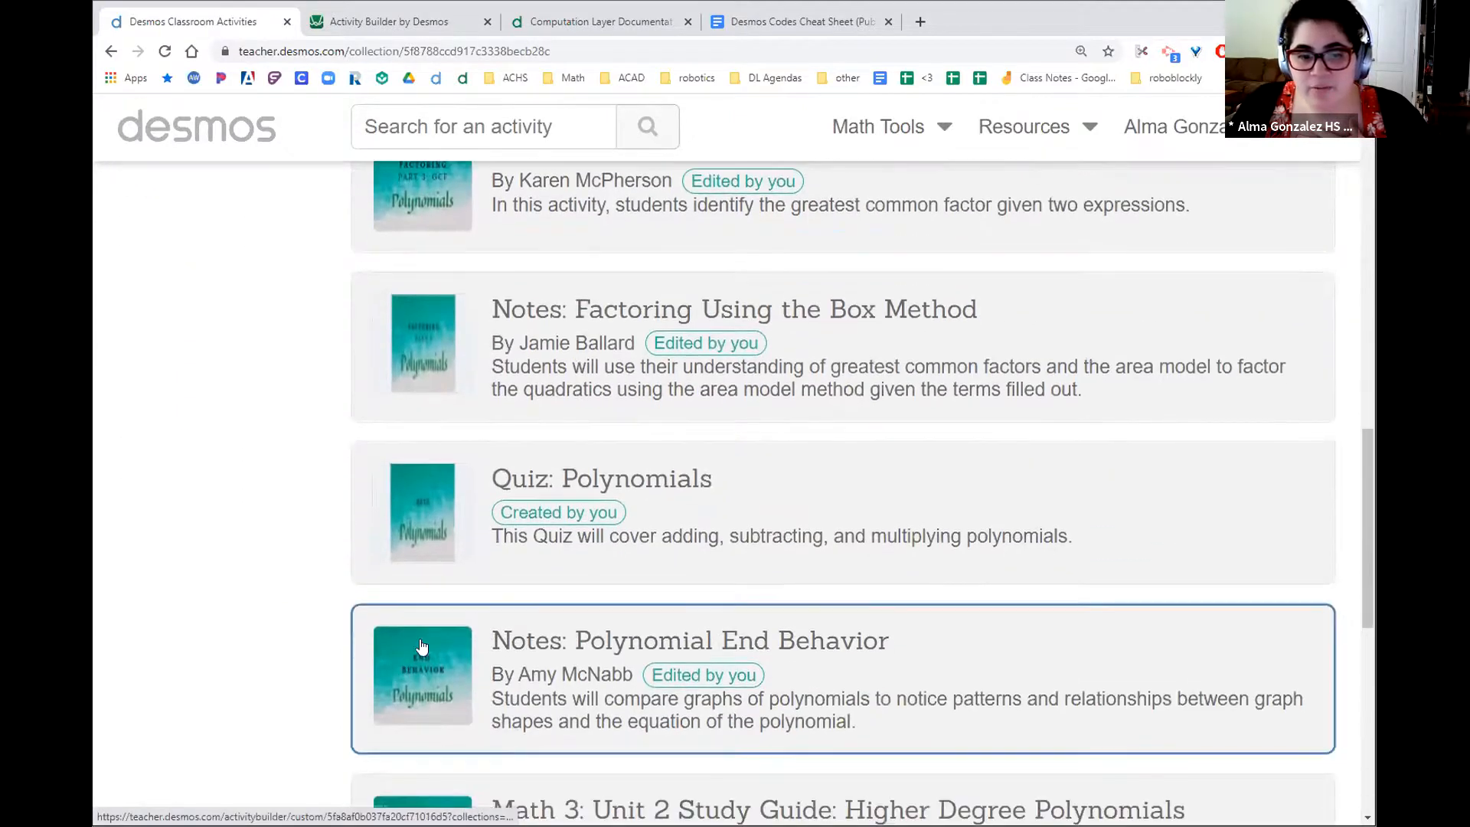
pyautogui.scroll(14, 428, 611)
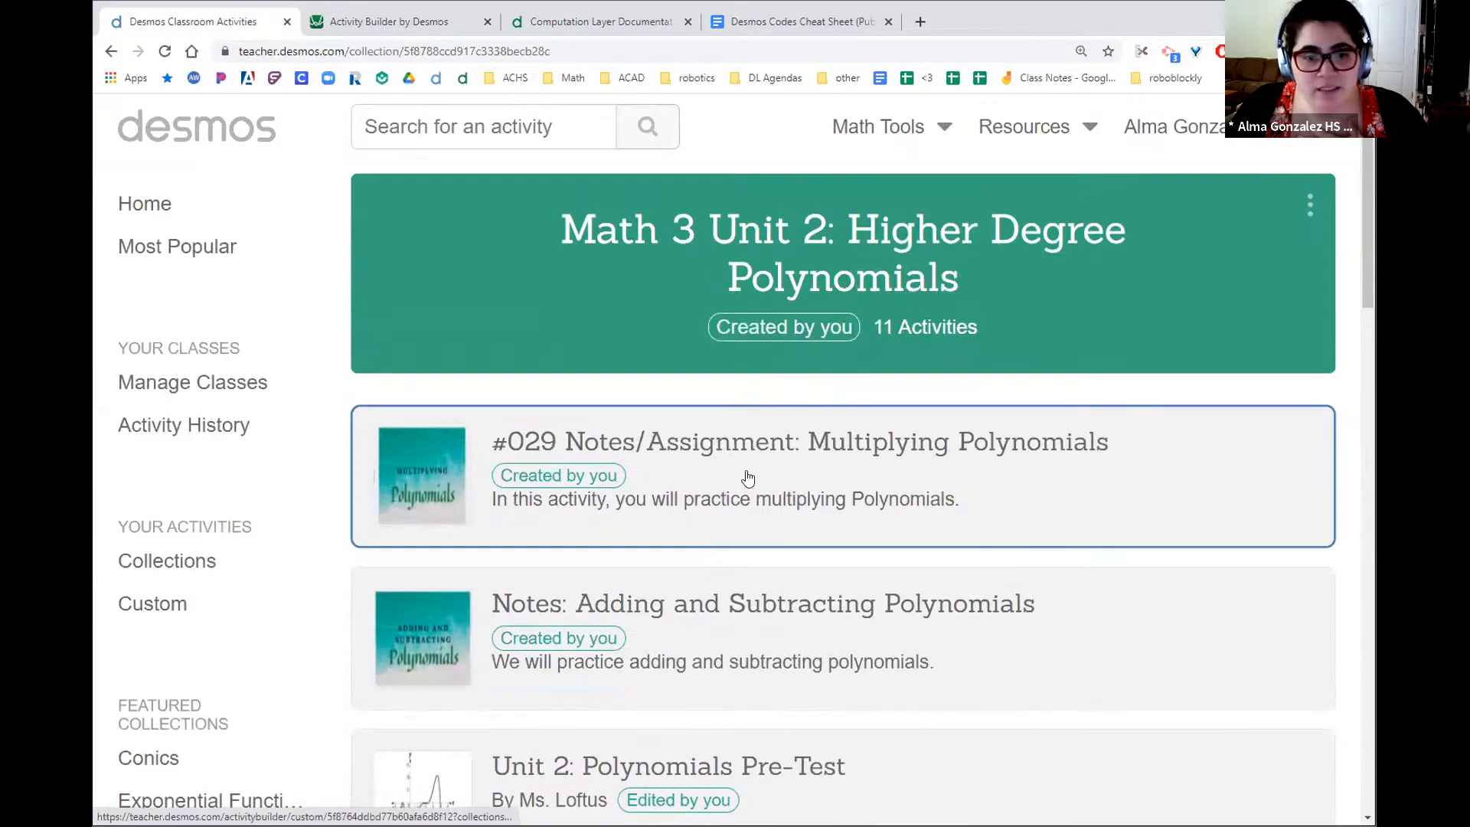
pyautogui.scroll(-5, 951, 660)
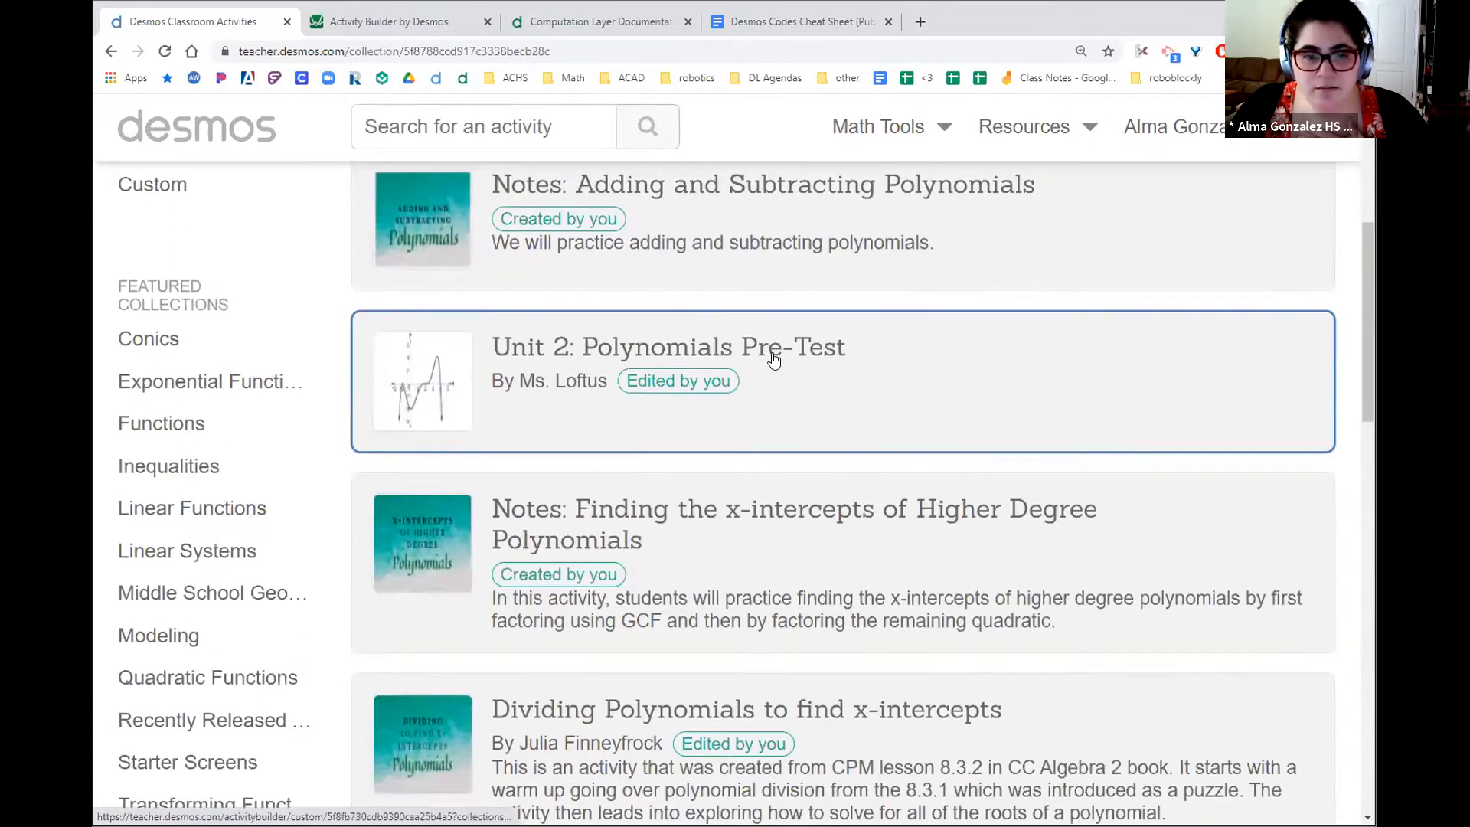
pyautogui.click(775, 351)
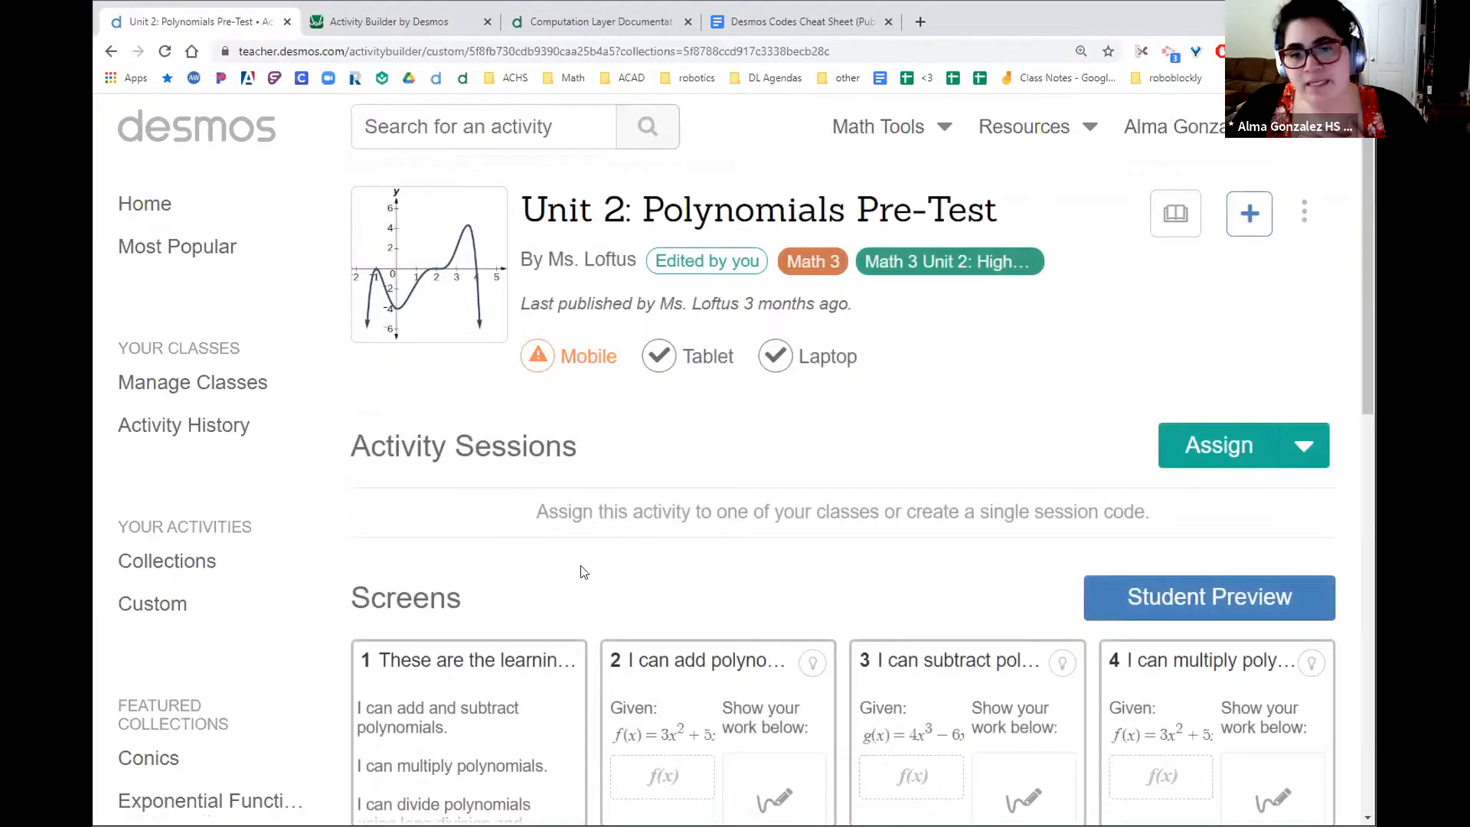
# - Preview the pre-test's student screens 2 to 5, from adding to dividing polynomials, and close the preview
pyautogui.scroll(-2, 585, 637)
pyautogui.scroll(-2, 586, 637)
pyautogui.click(814, 512)
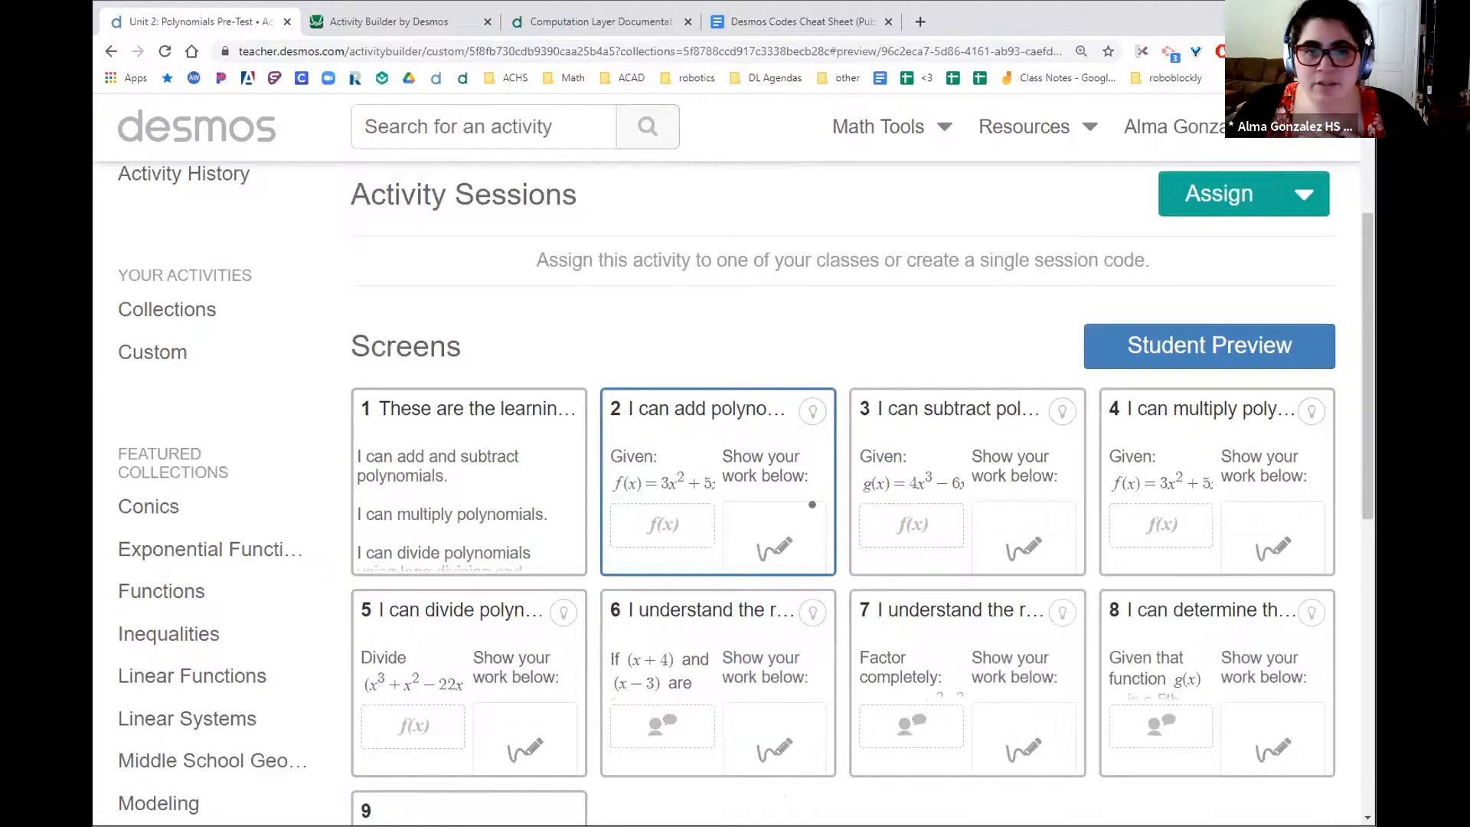
pyautogui.scroll(-4, 482, 584)
pyautogui.scroll(4, 475, 571)
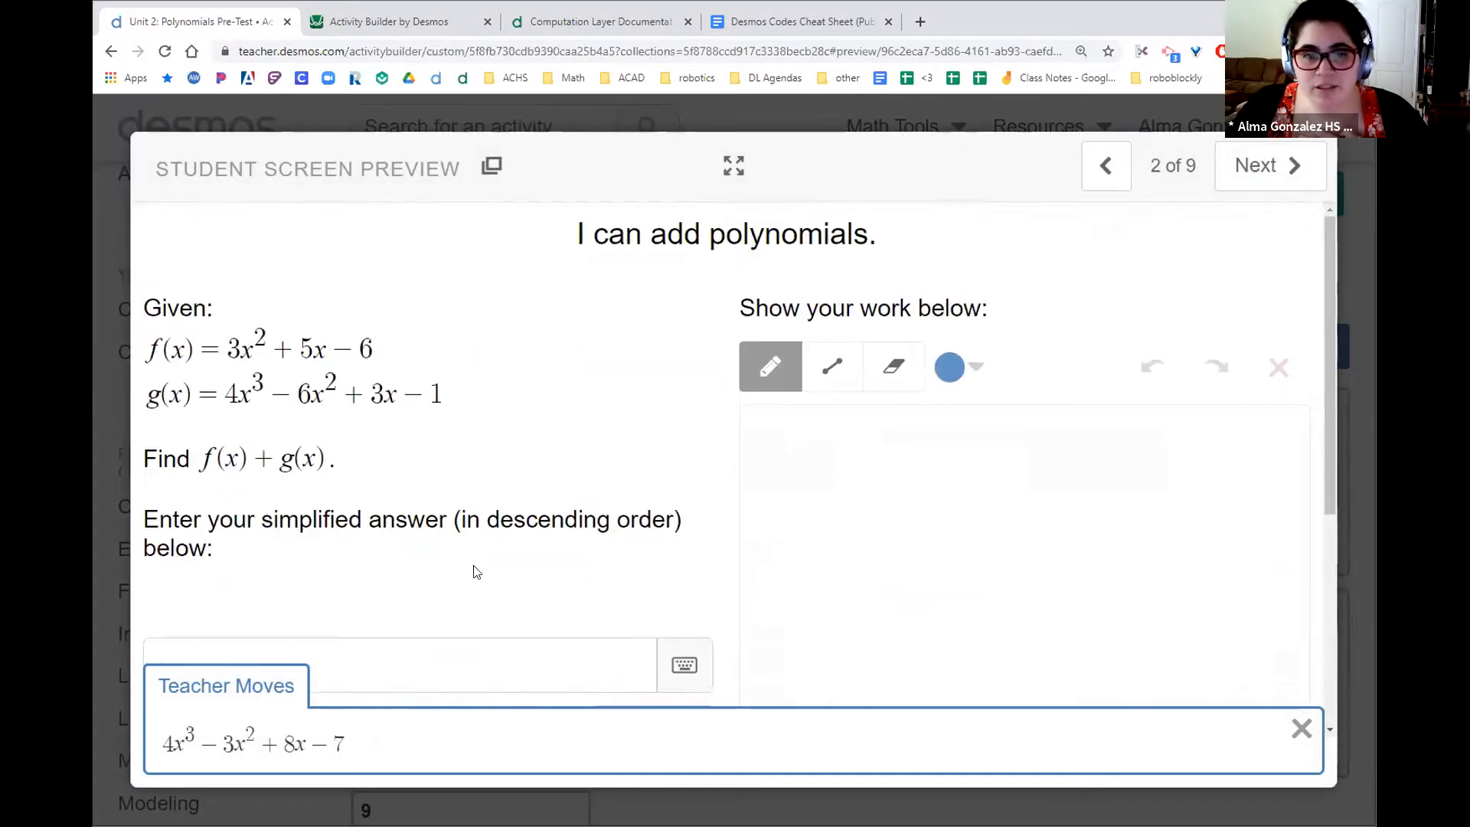
pyautogui.click(1260, 170)
pyautogui.click(1279, 176)
pyautogui.click(1277, 176)
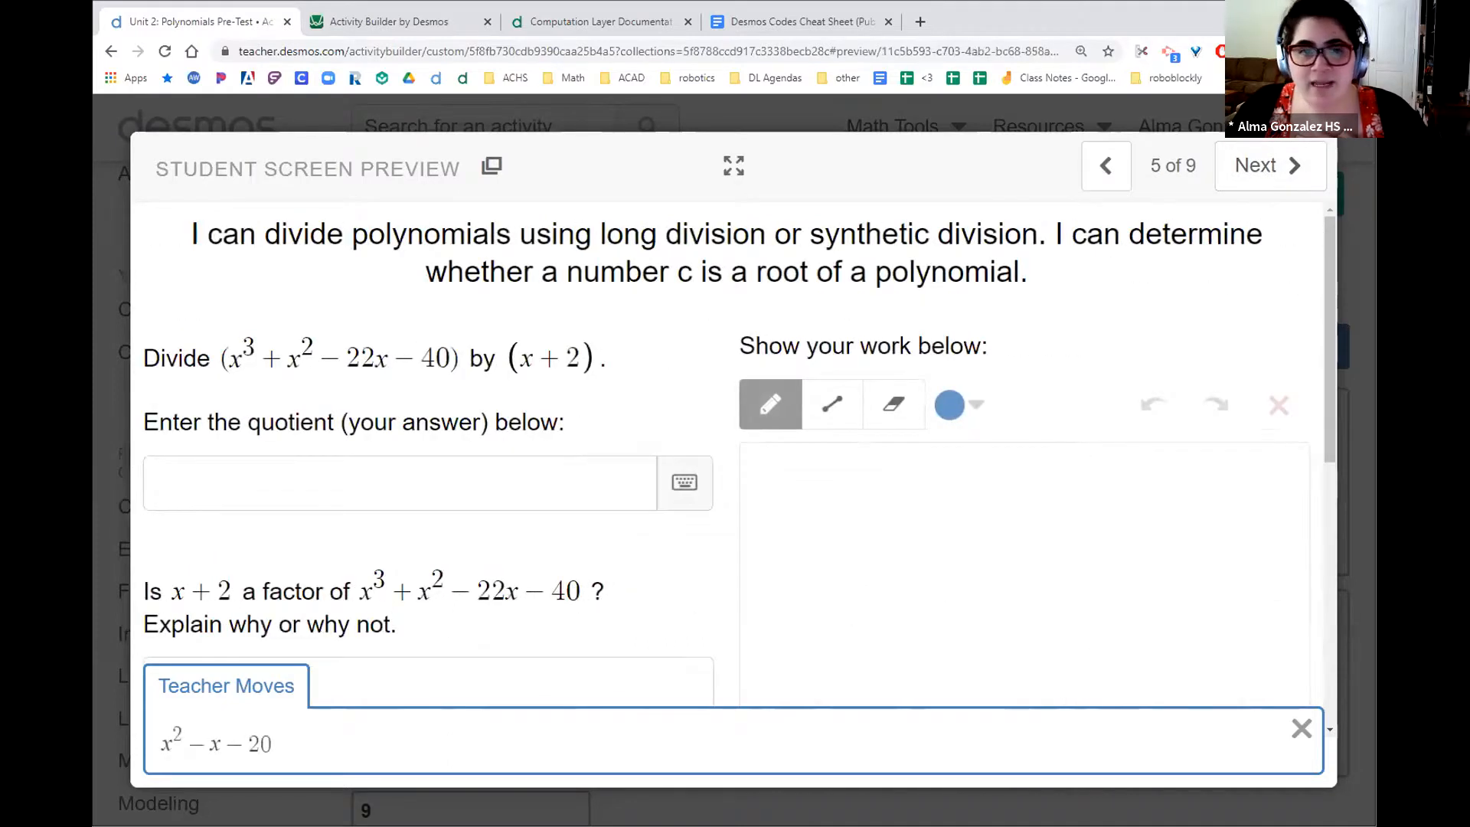
pyautogui.click(1308, 137)
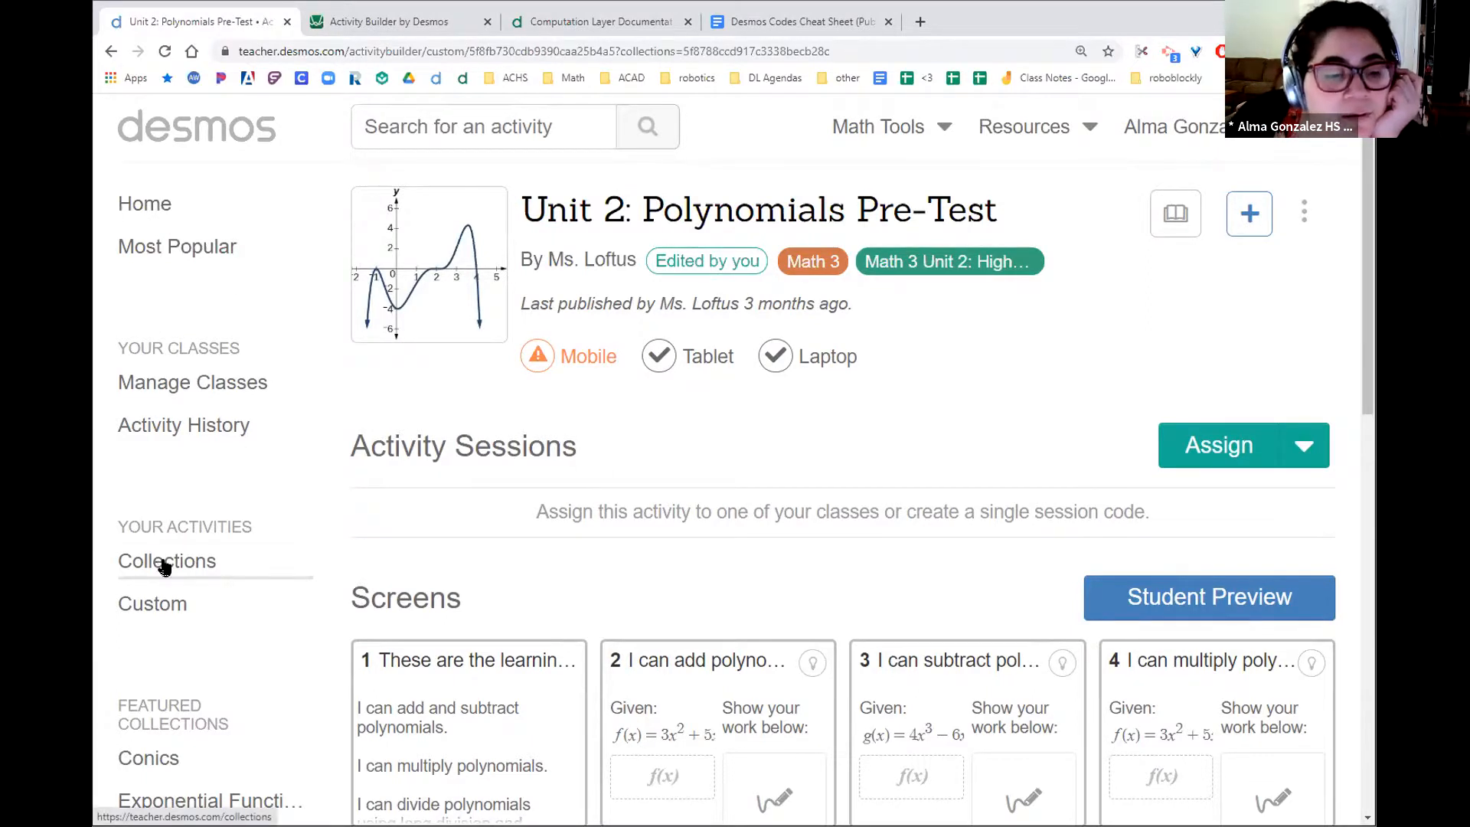
# - Return to the collections, then find and open the Unit 4: Inverses-Test activity among the custom activities
pyautogui.click(162, 563)
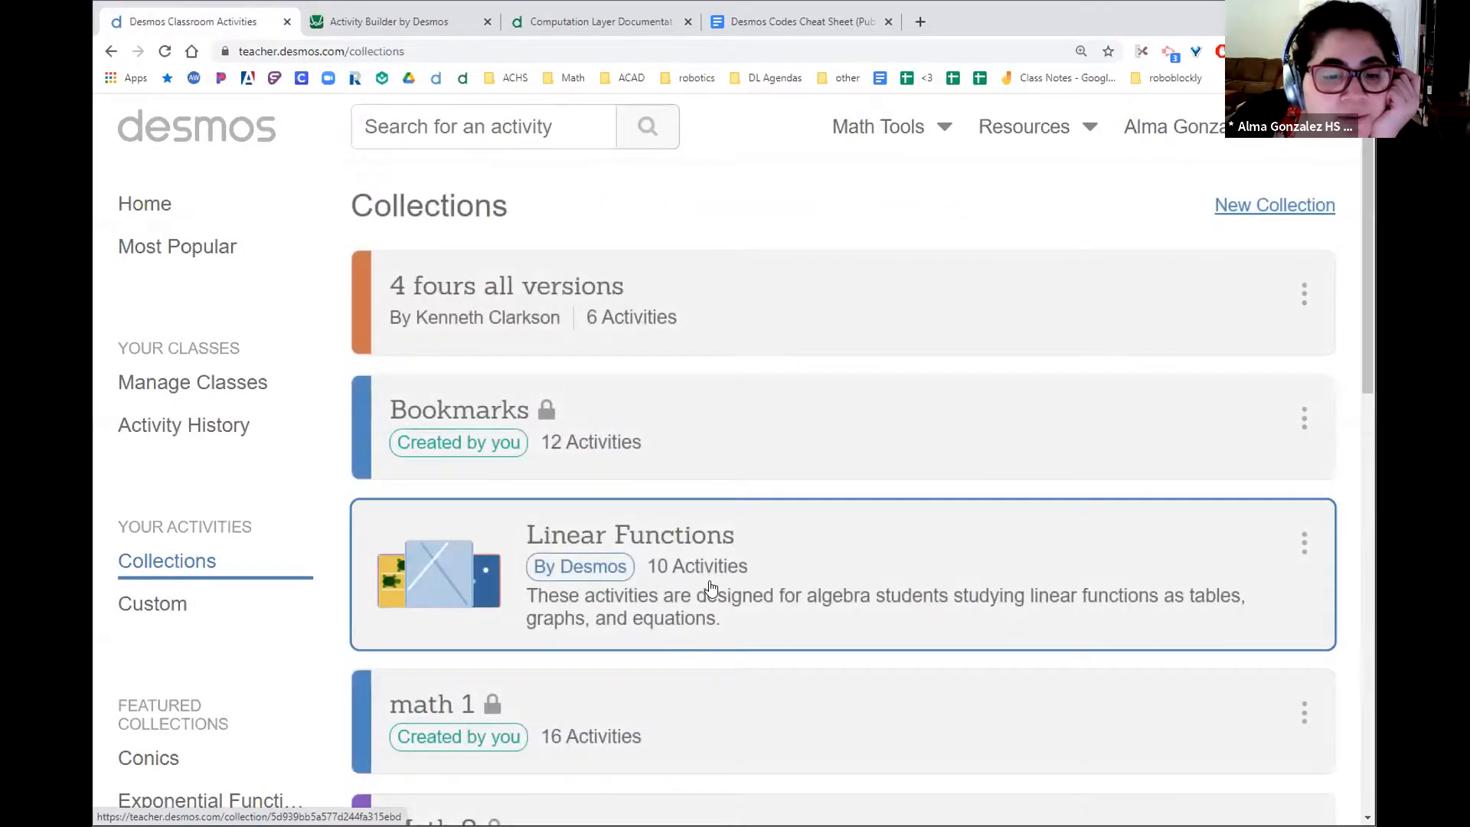
pyautogui.scroll(-3, 711, 588)
pyautogui.scroll(3, 699, 584)
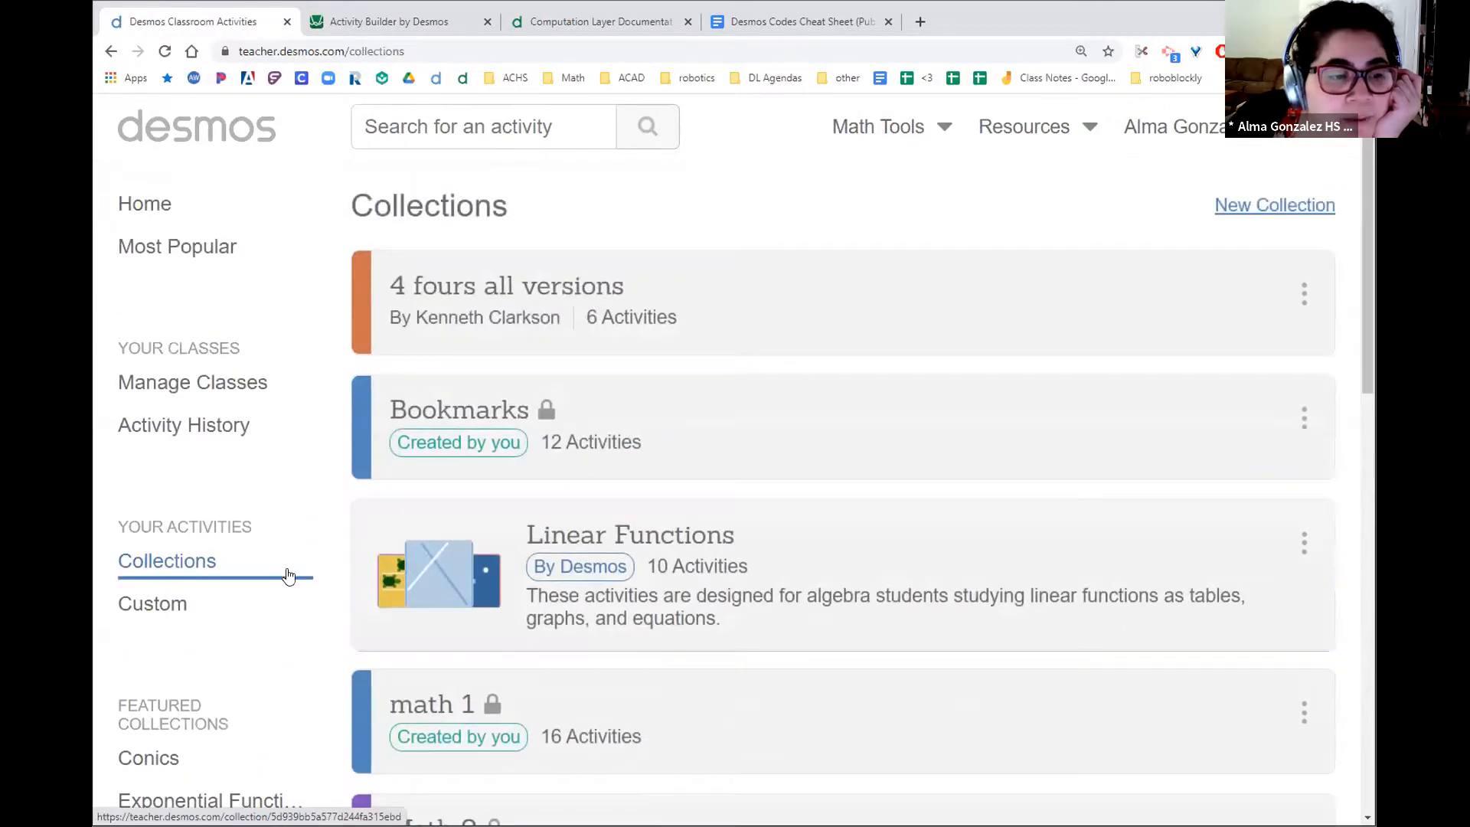
pyautogui.click(208, 610)
pyautogui.scroll(-3, 866, 497)
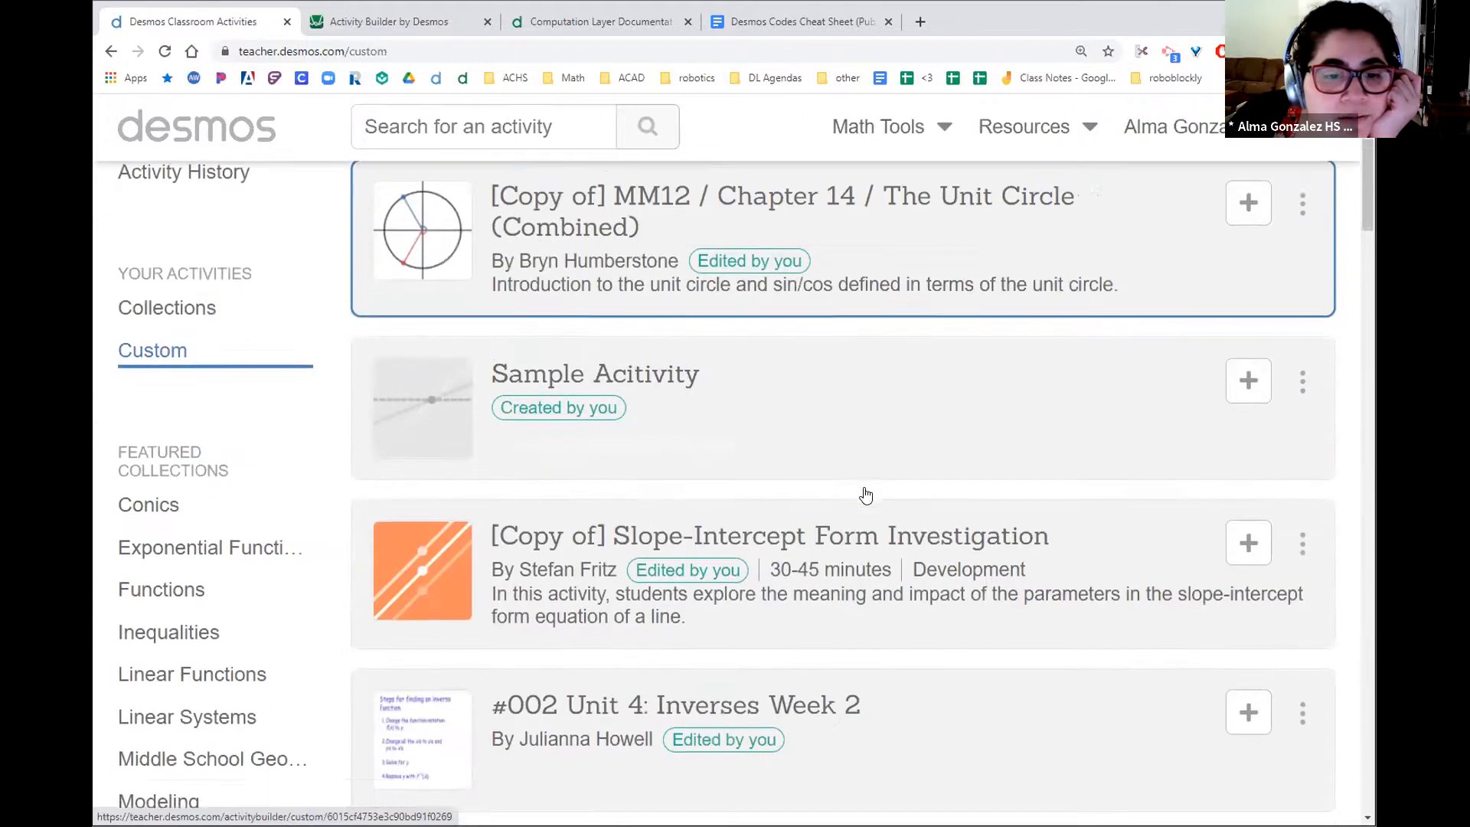
pyautogui.scroll(-4, 866, 496)
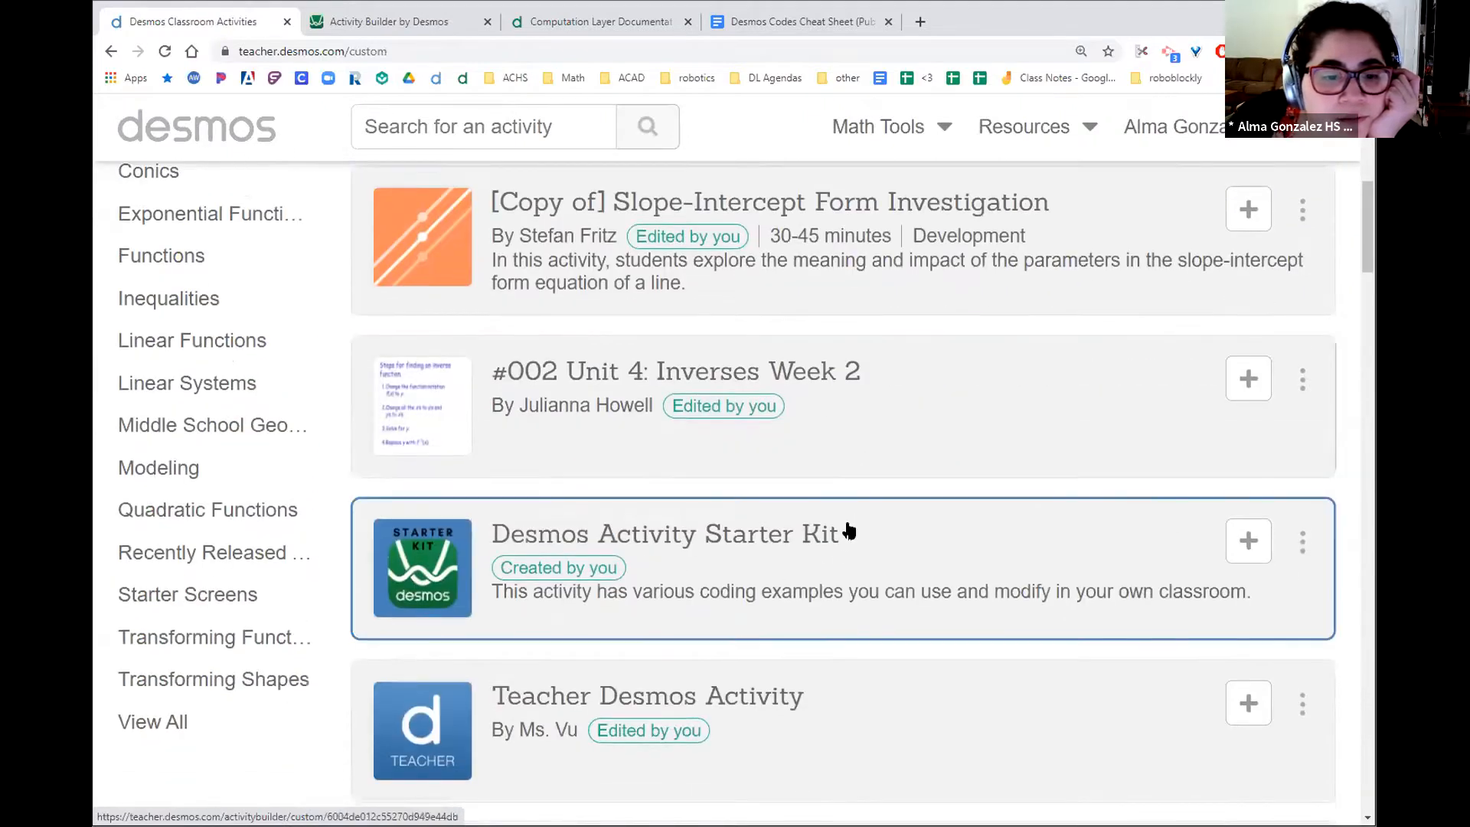
pyautogui.scroll(-4, 848, 531)
pyautogui.click(788, 535)
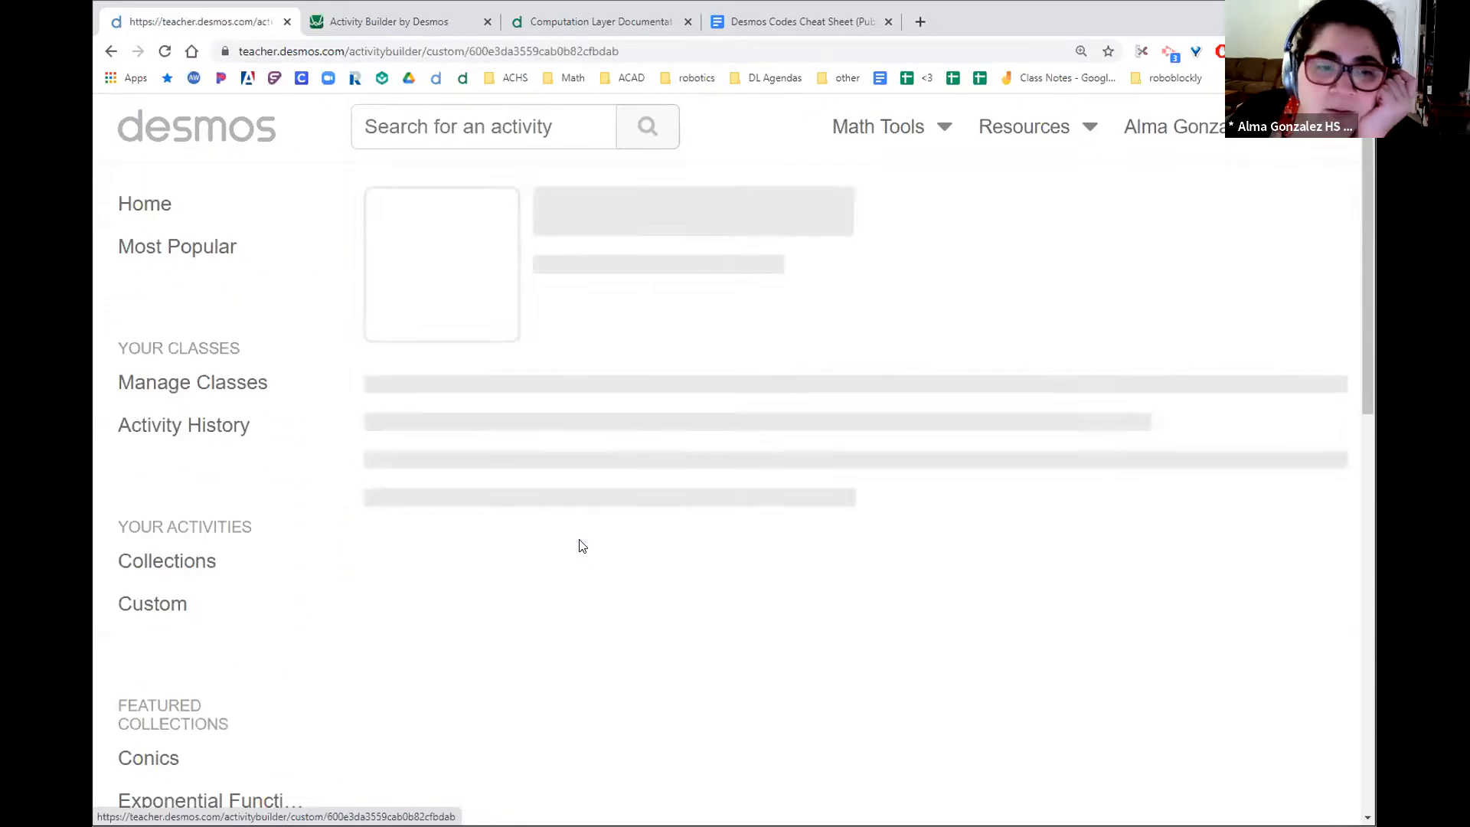
# - Preview The End, screen 11 of the inverses test with its test submission button, and close the preview
pyautogui.scroll(-5, 785, 492)
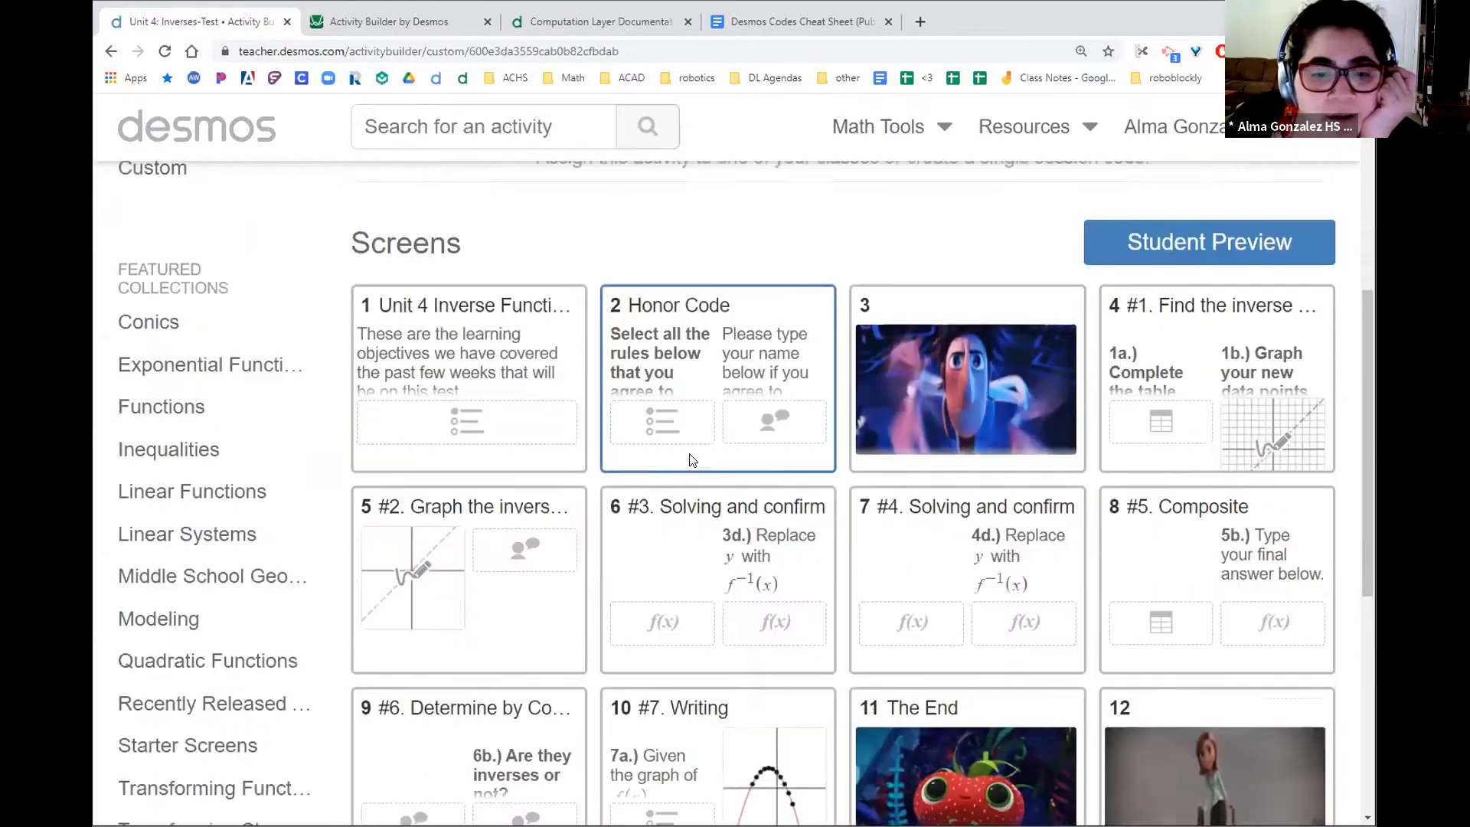
pyautogui.scroll(-5, 689, 459)
pyautogui.click(908, 335)
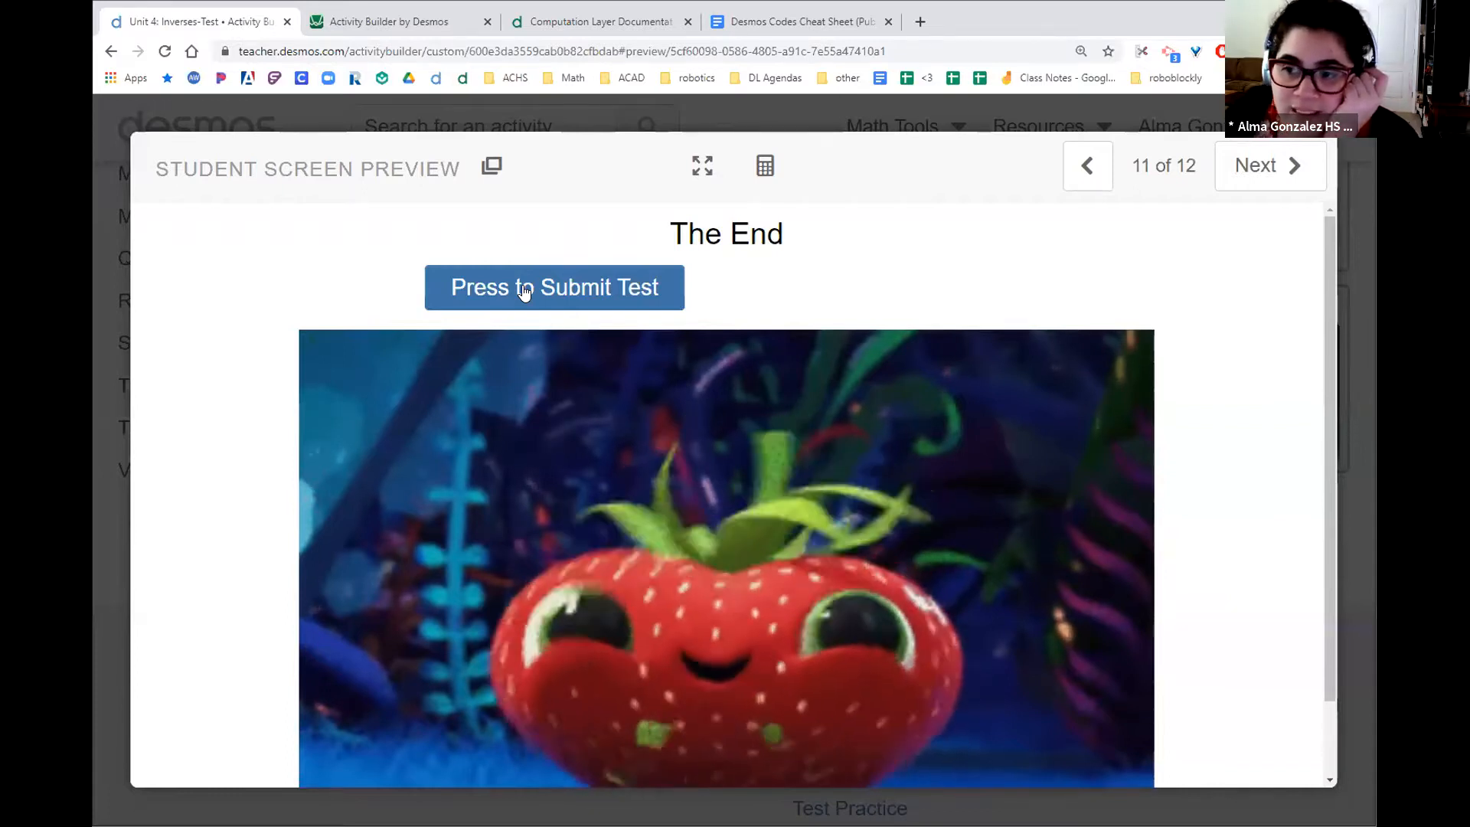
pyautogui.click(1309, 138)
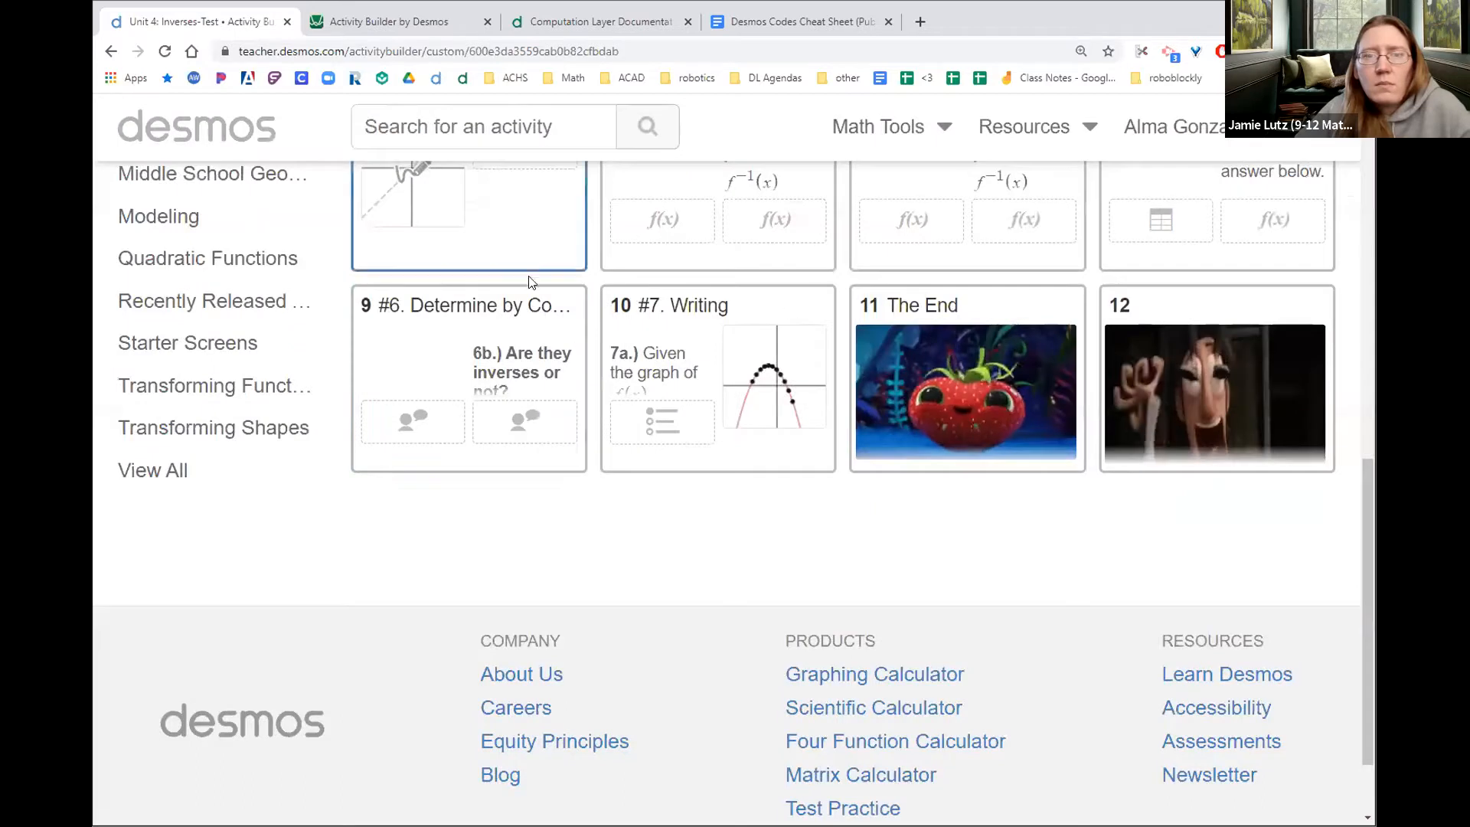
# - Preview the inverses test from its learning objectives screen on to screen 2, and close the preview
pyautogui.scroll(5, 483, 362)
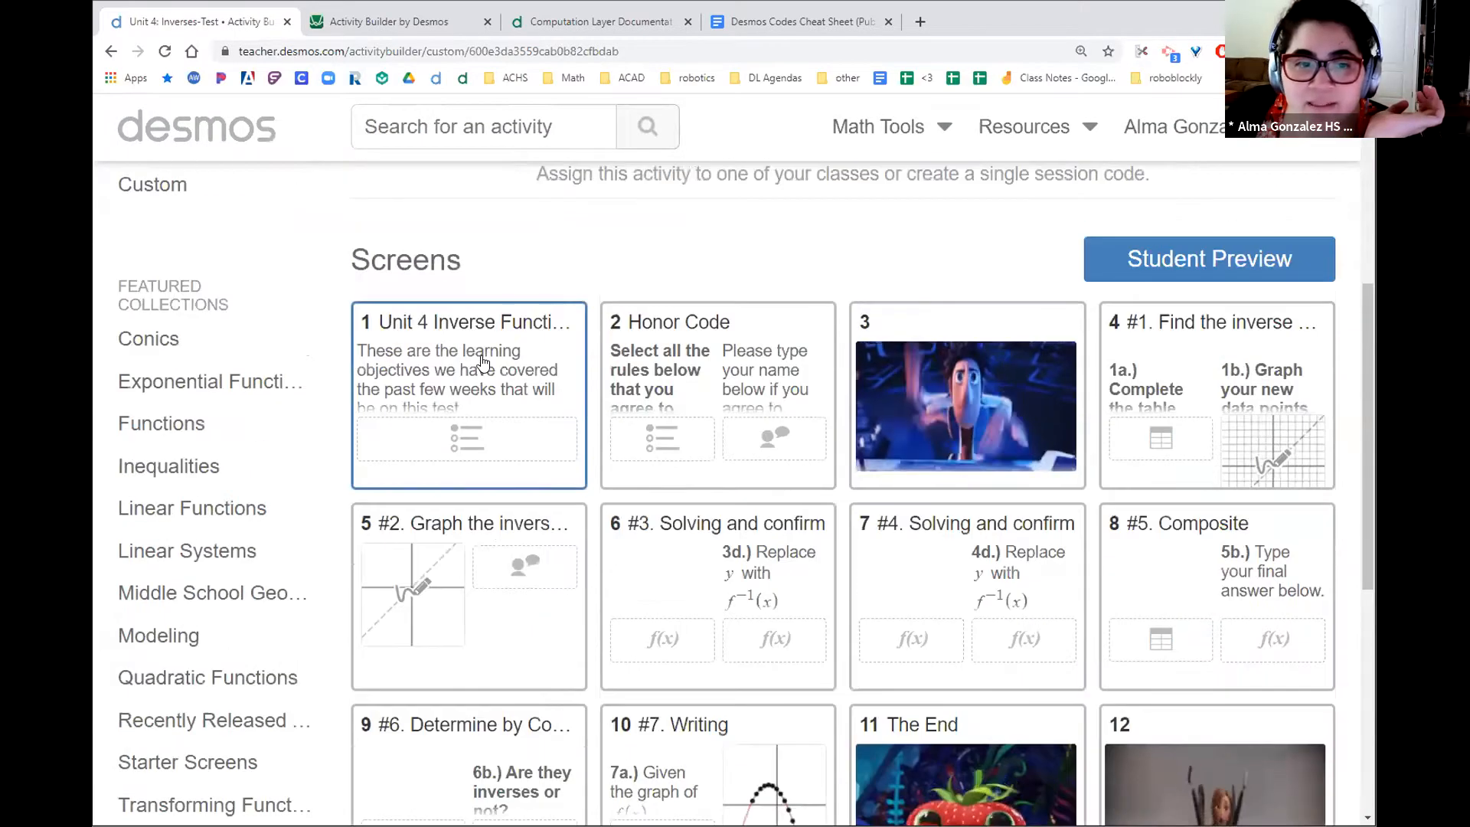
pyautogui.click(1141, 256)
pyautogui.click(1295, 167)
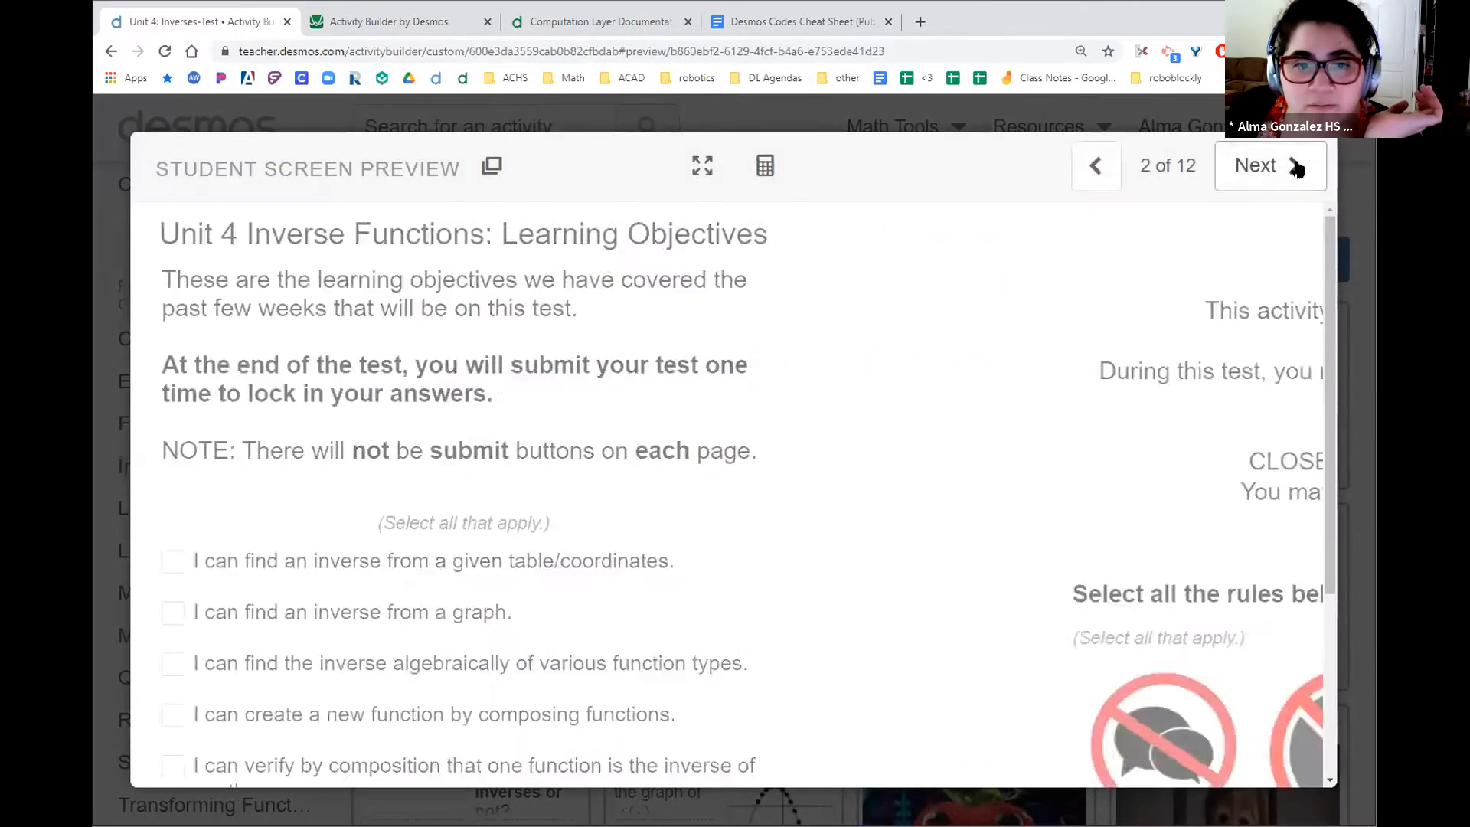
pyautogui.press('Escape')
# - Preview screen 11, The End, once more to view its submit button, and close the preview
pyautogui.scroll(-8, 797, 584)
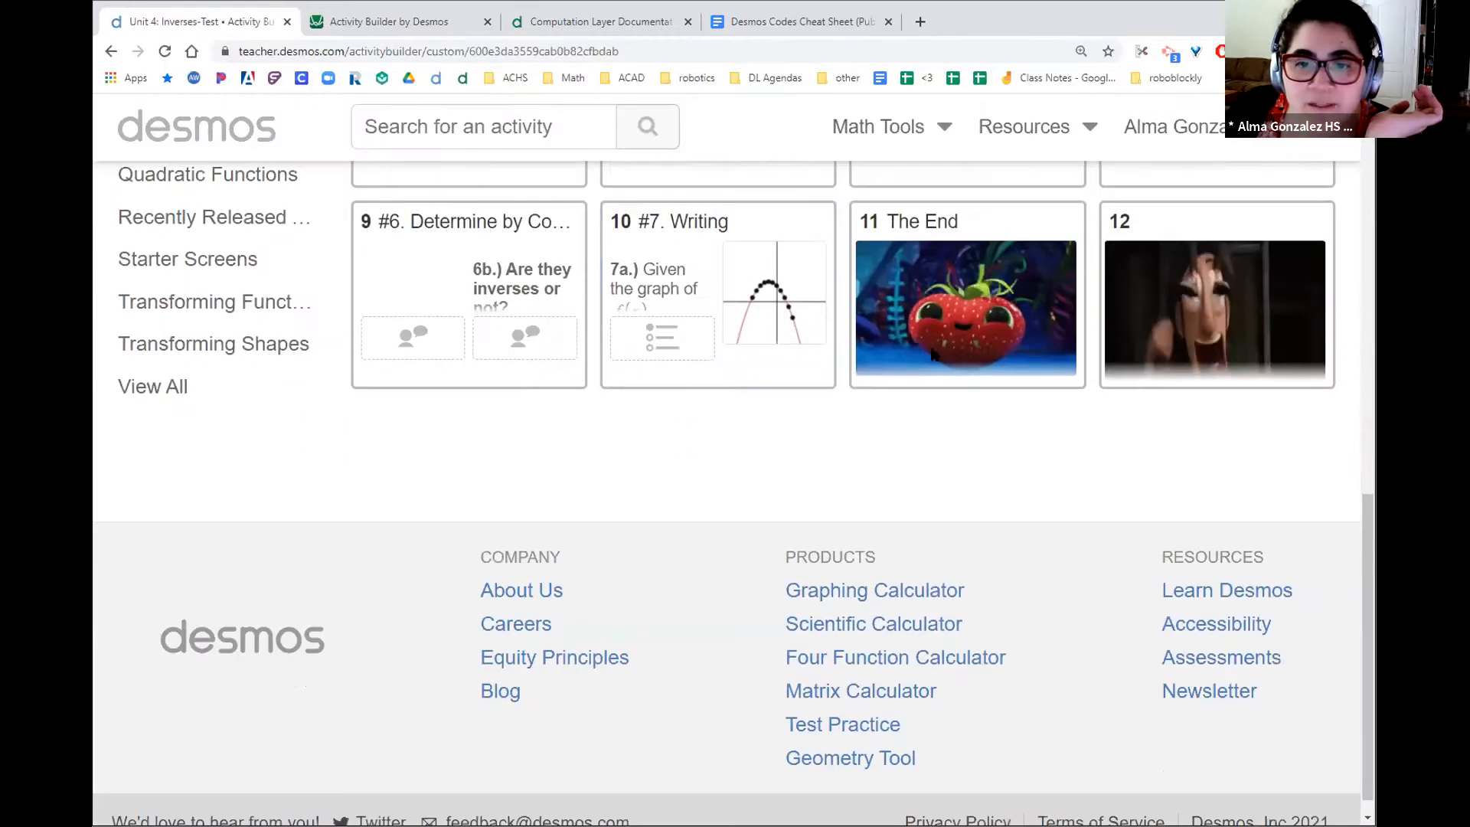
pyautogui.click(885, 336)
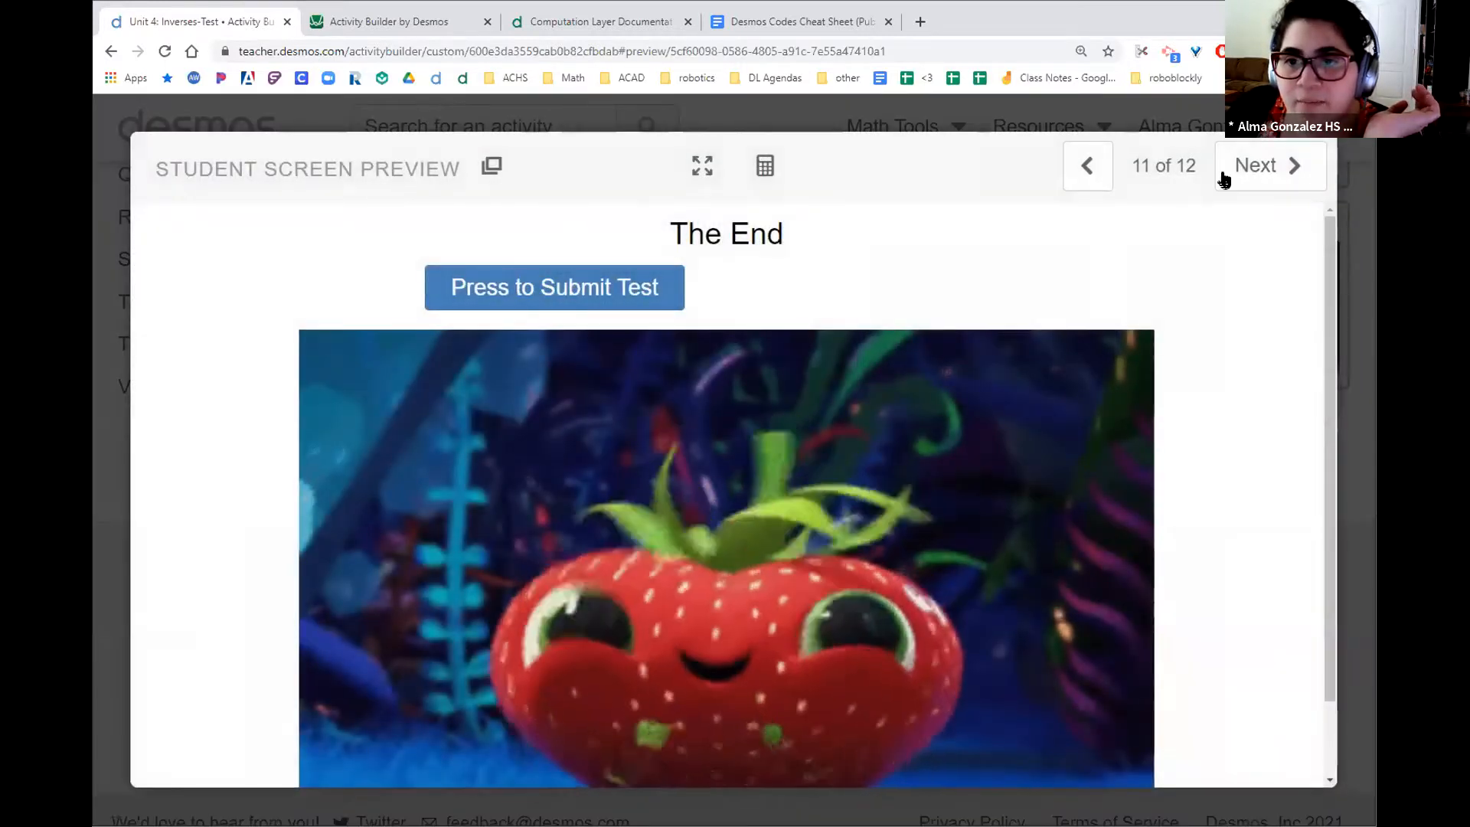
pyautogui.press('Escape')
# - Open the Unit 4: Inverses-Test activity for editing
pyautogui.scroll(10, 1109, 437)
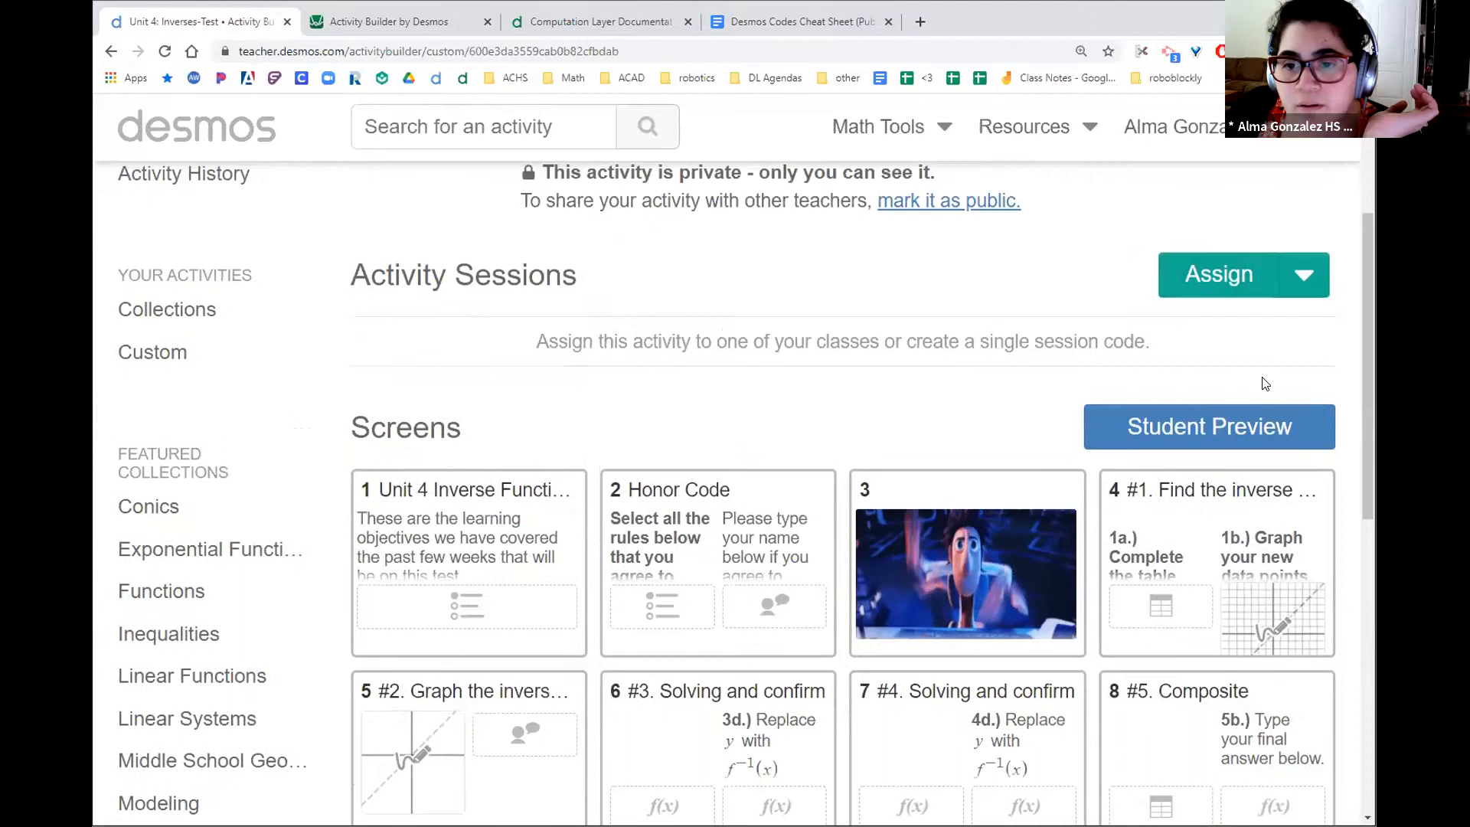
pyautogui.scroll(3, 1266, 383)
pyautogui.click(1304, 212)
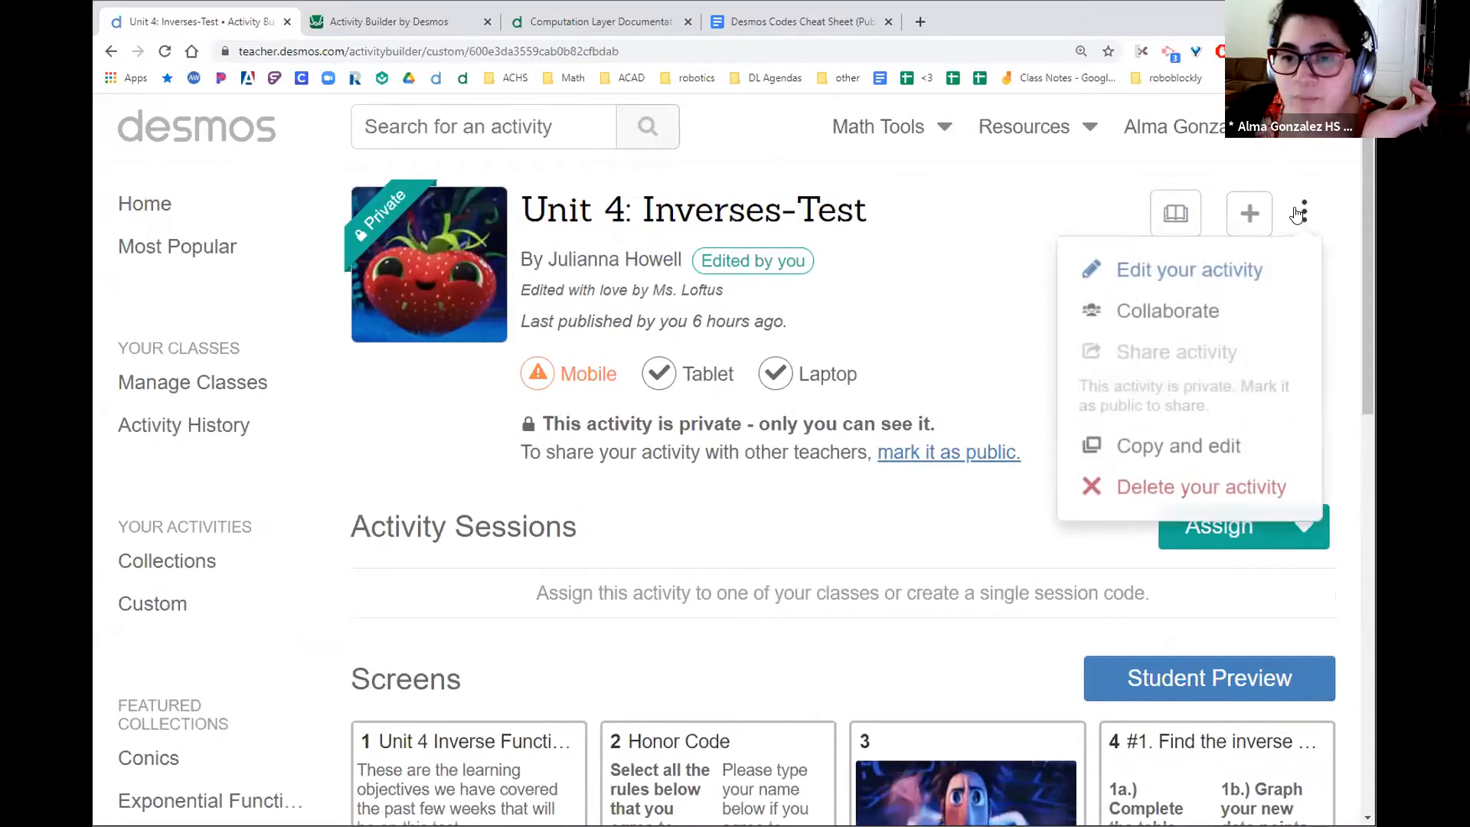
pyautogui.click(1205, 280)
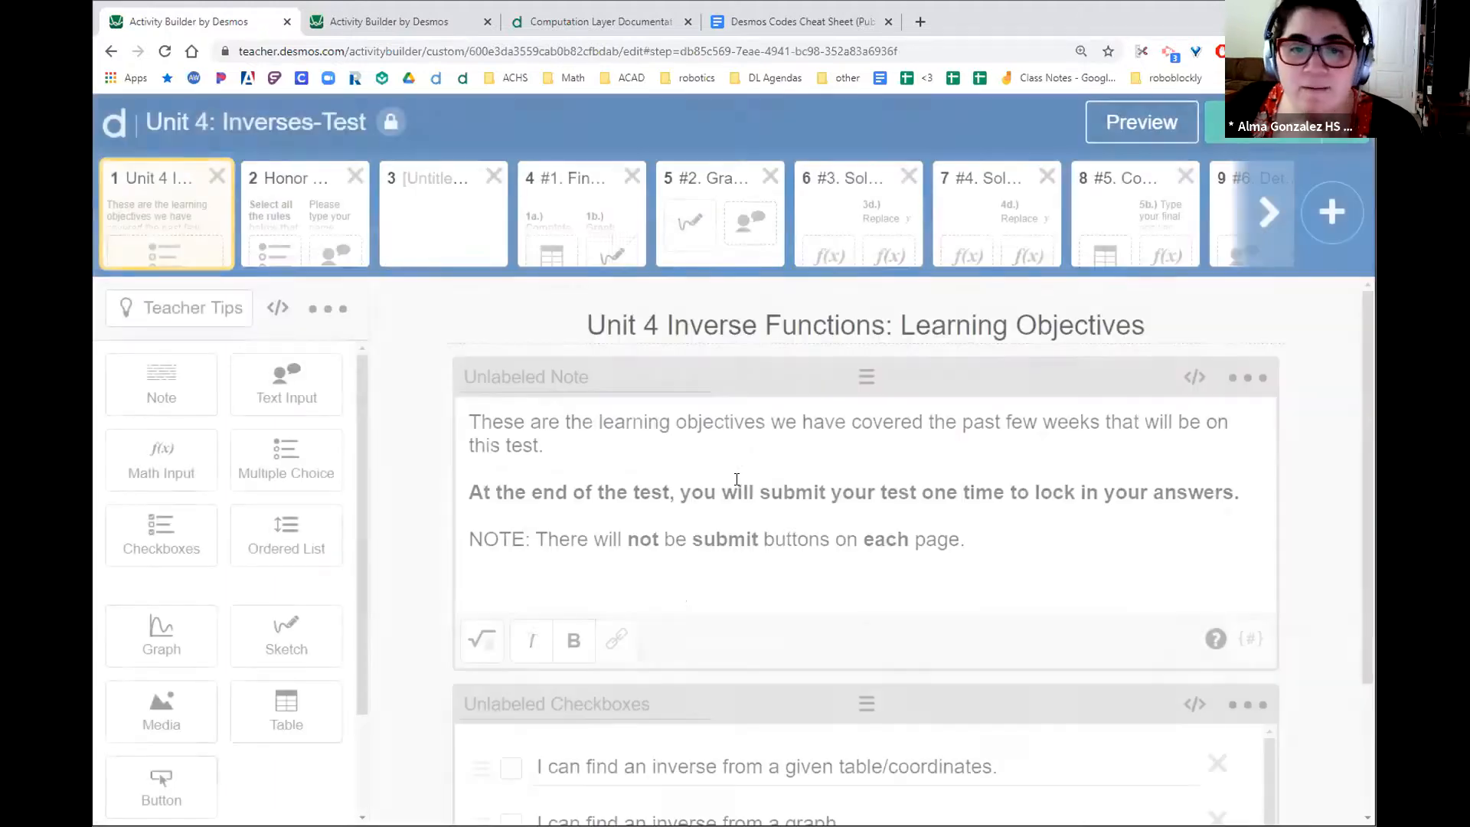
# - Go to screen 11, The End, and open the script of its endbutton component
pyautogui.click(1269, 213)
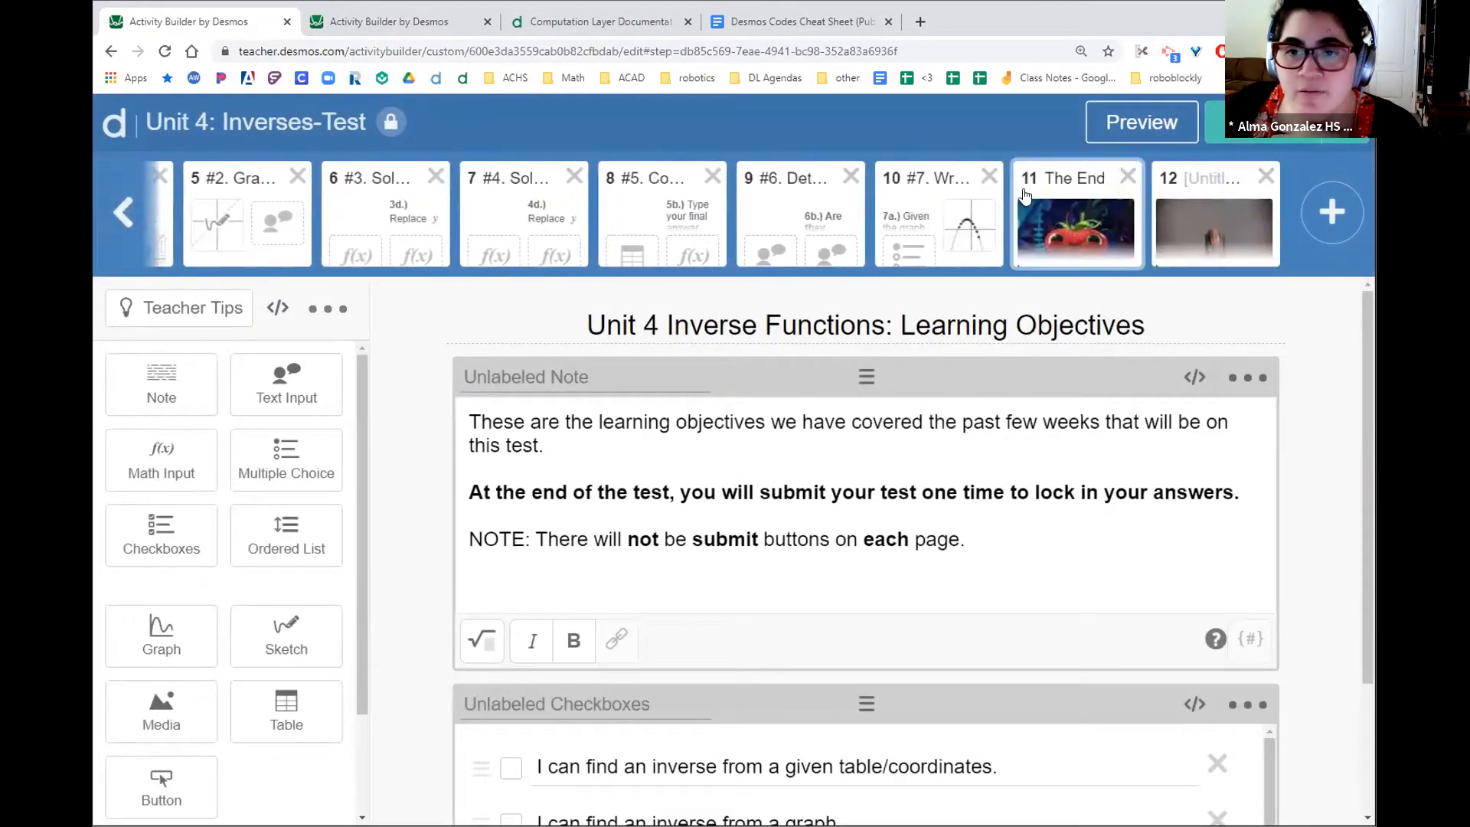
pyautogui.click(1025, 197)
pyautogui.scroll(-1, 1072, 429)
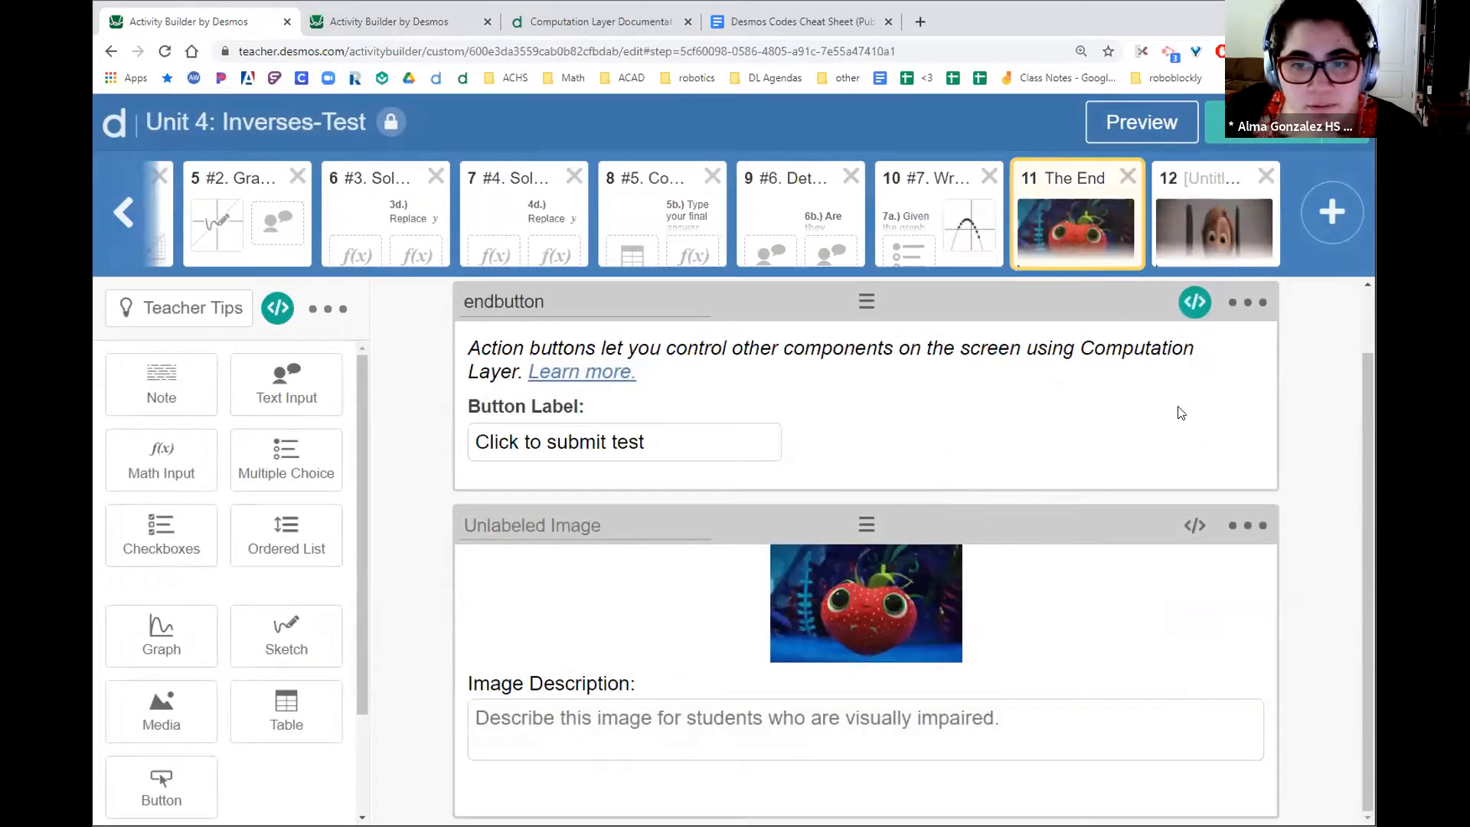
pyautogui.scroll(1, 1181, 413)
pyautogui.click(1194, 378)
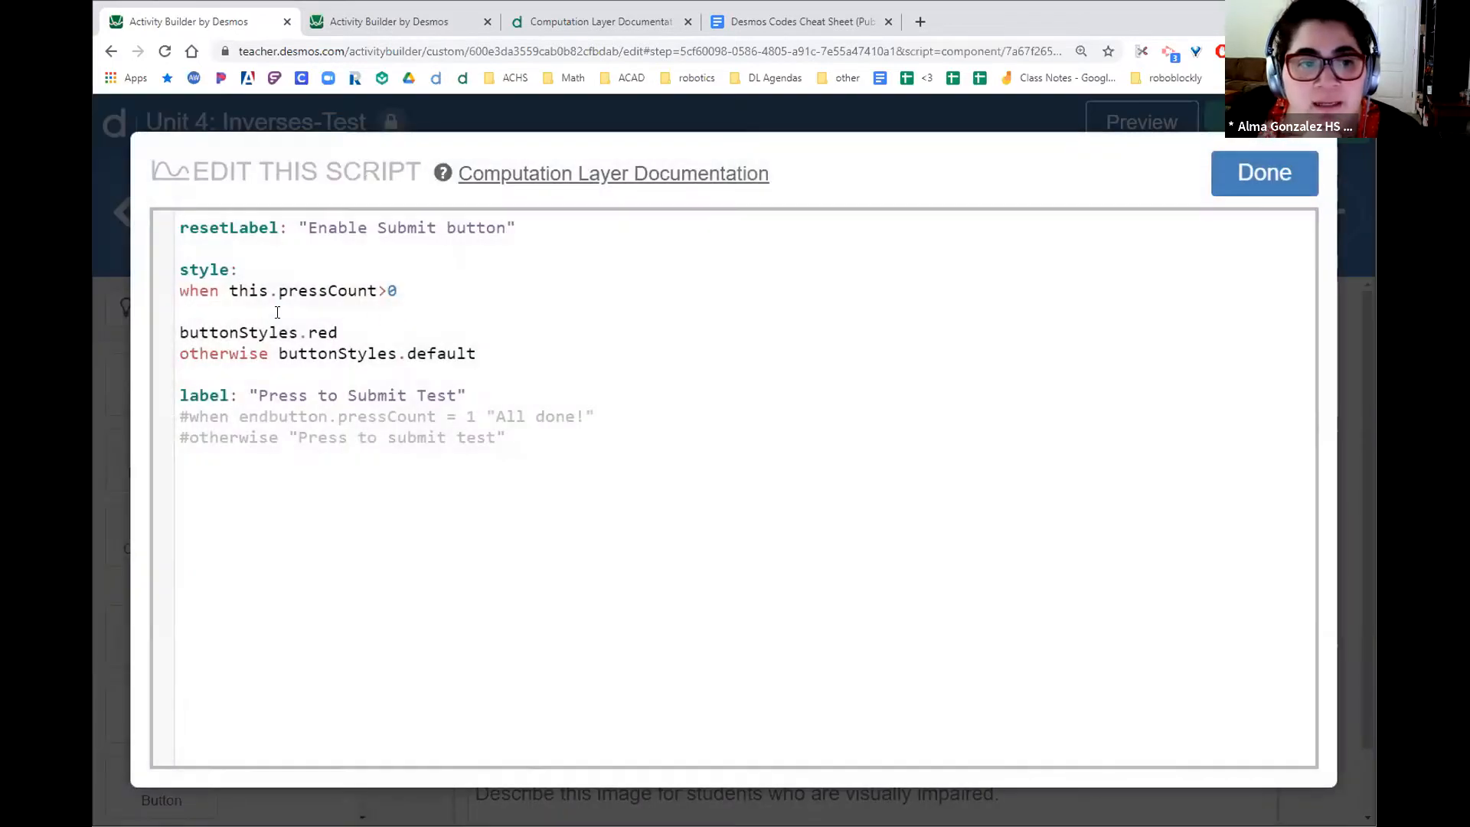
# - Examine the endbutton script's reset label, press-count style condition, button styles and label lines, and close the script
pyautogui.click(249, 333)
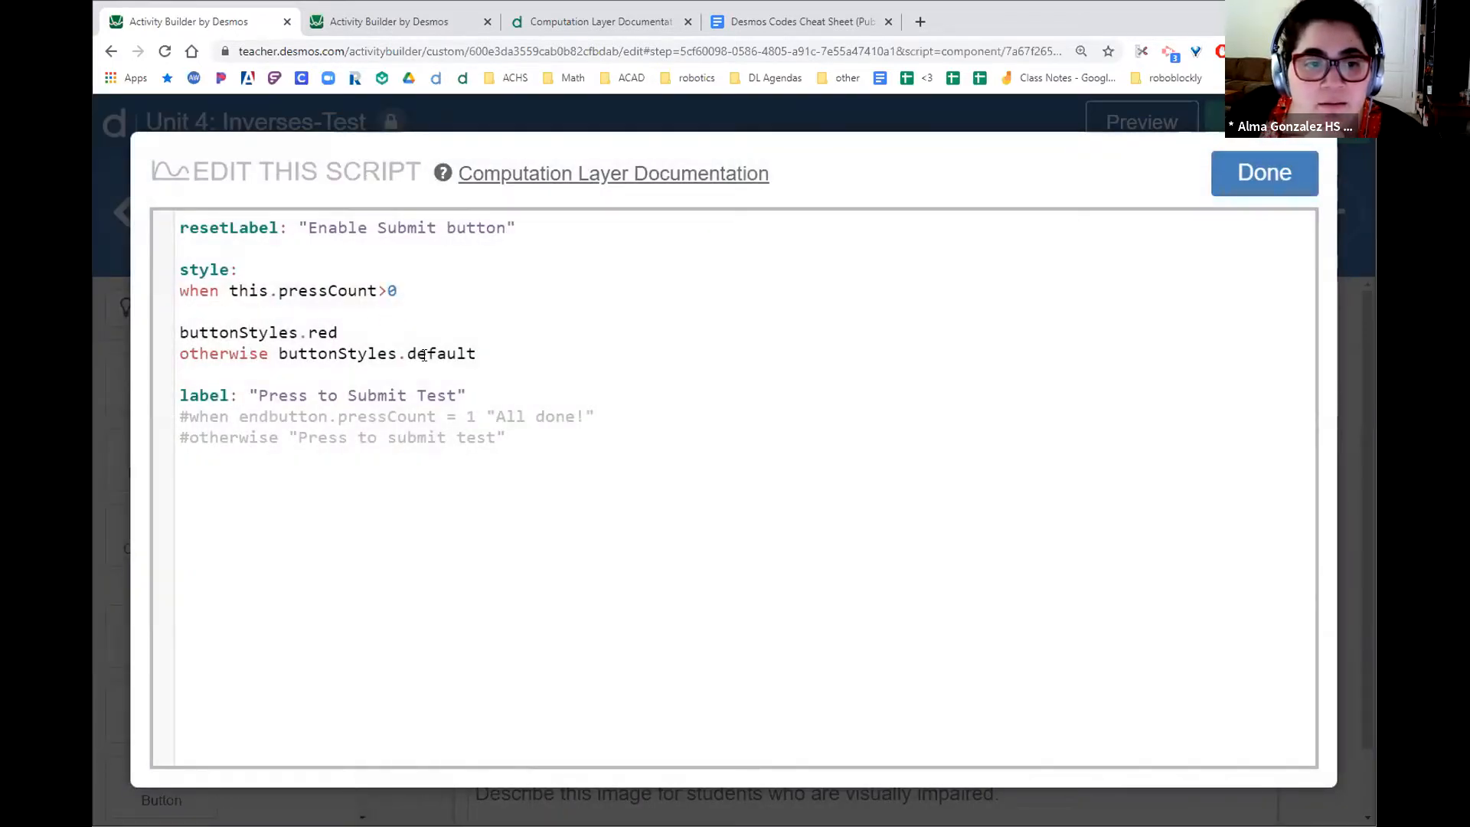
pyautogui.tripleClick(337, 353)
pyautogui.doubleClick(327, 291)
pyautogui.click(365, 232)
pyautogui.click(439, 419)
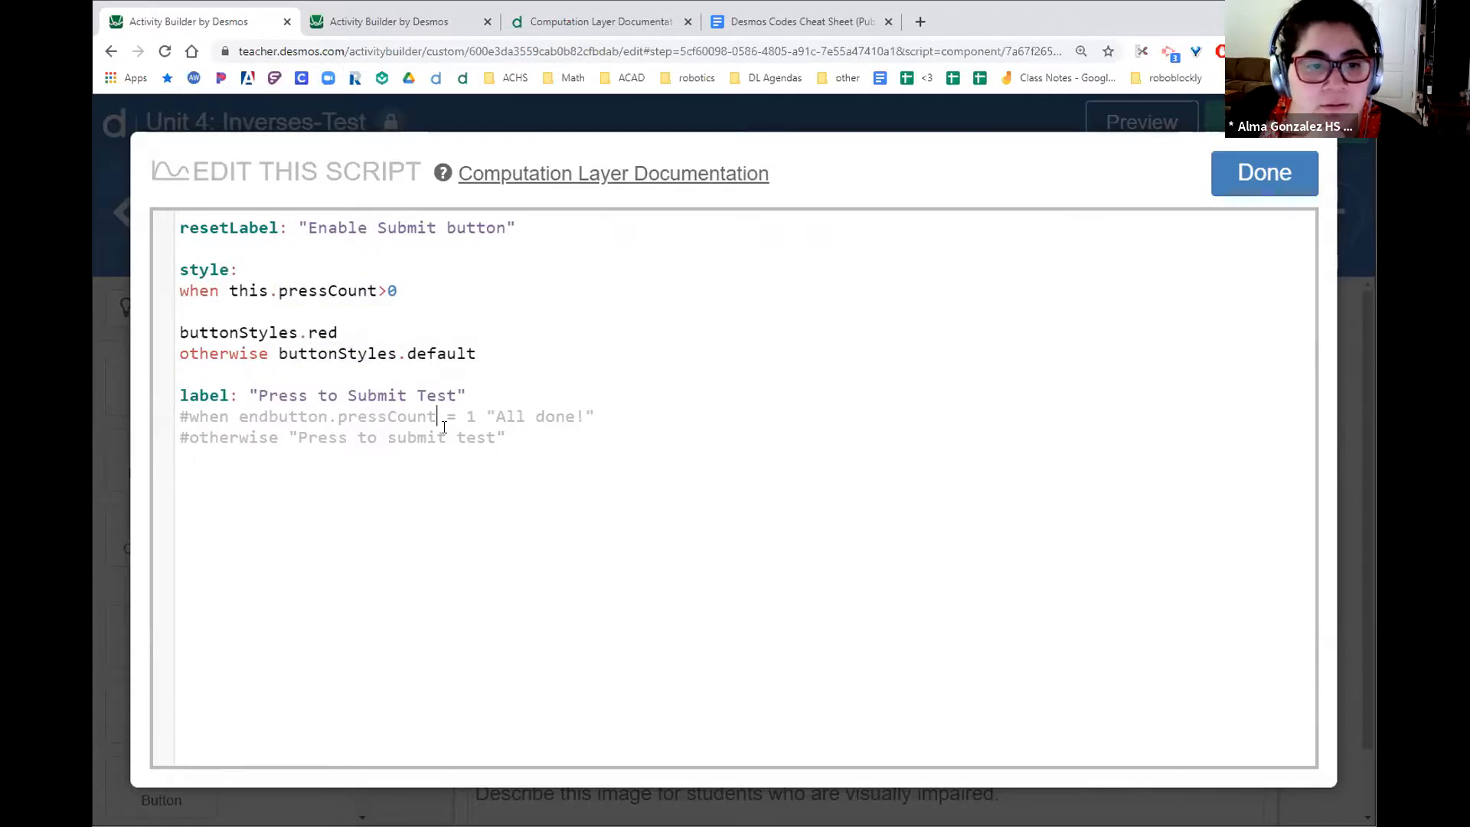
pyautogui.click(314, 346)
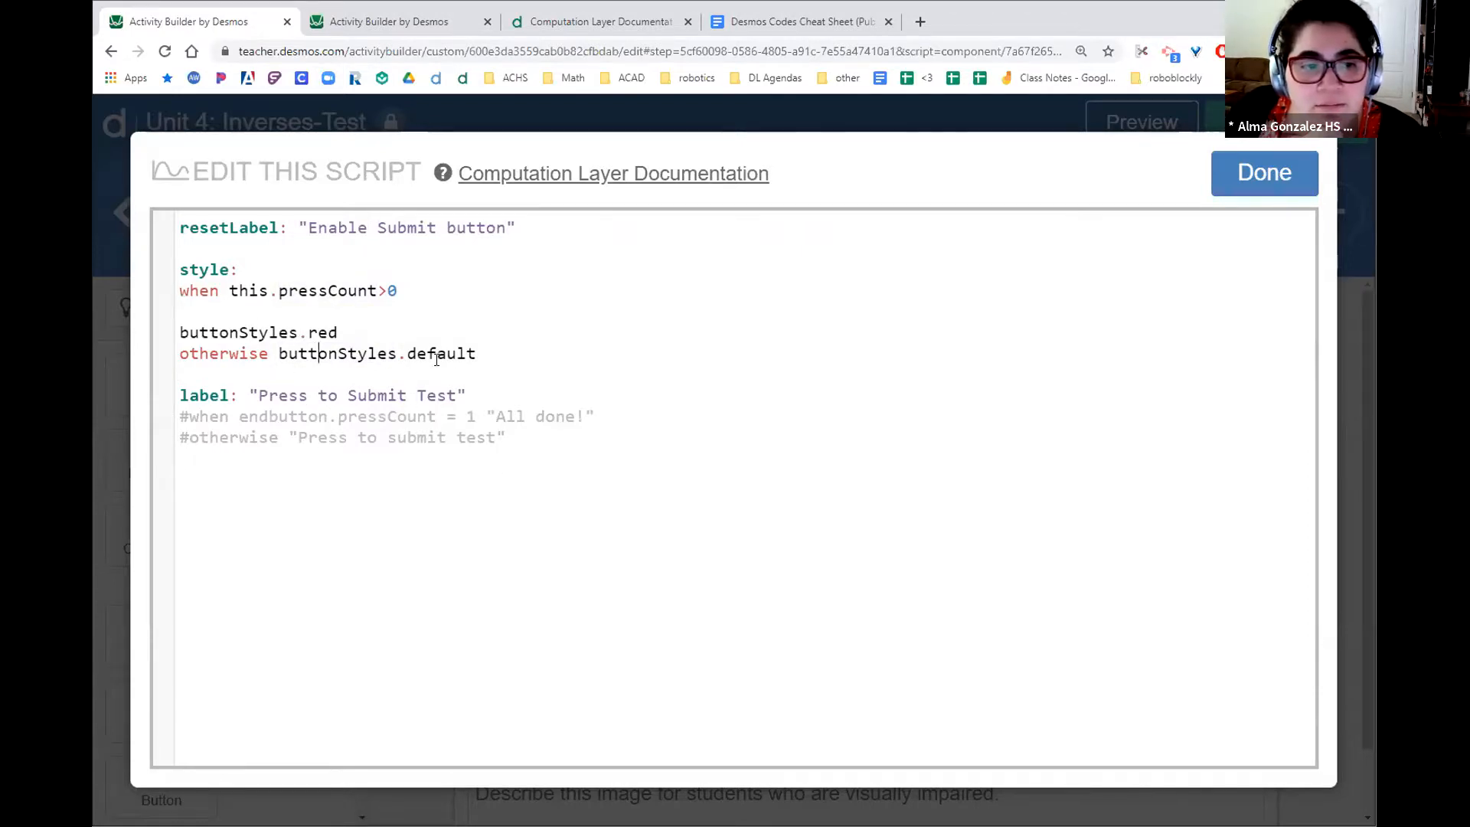
pyautogui.doubleClick(363, 353)
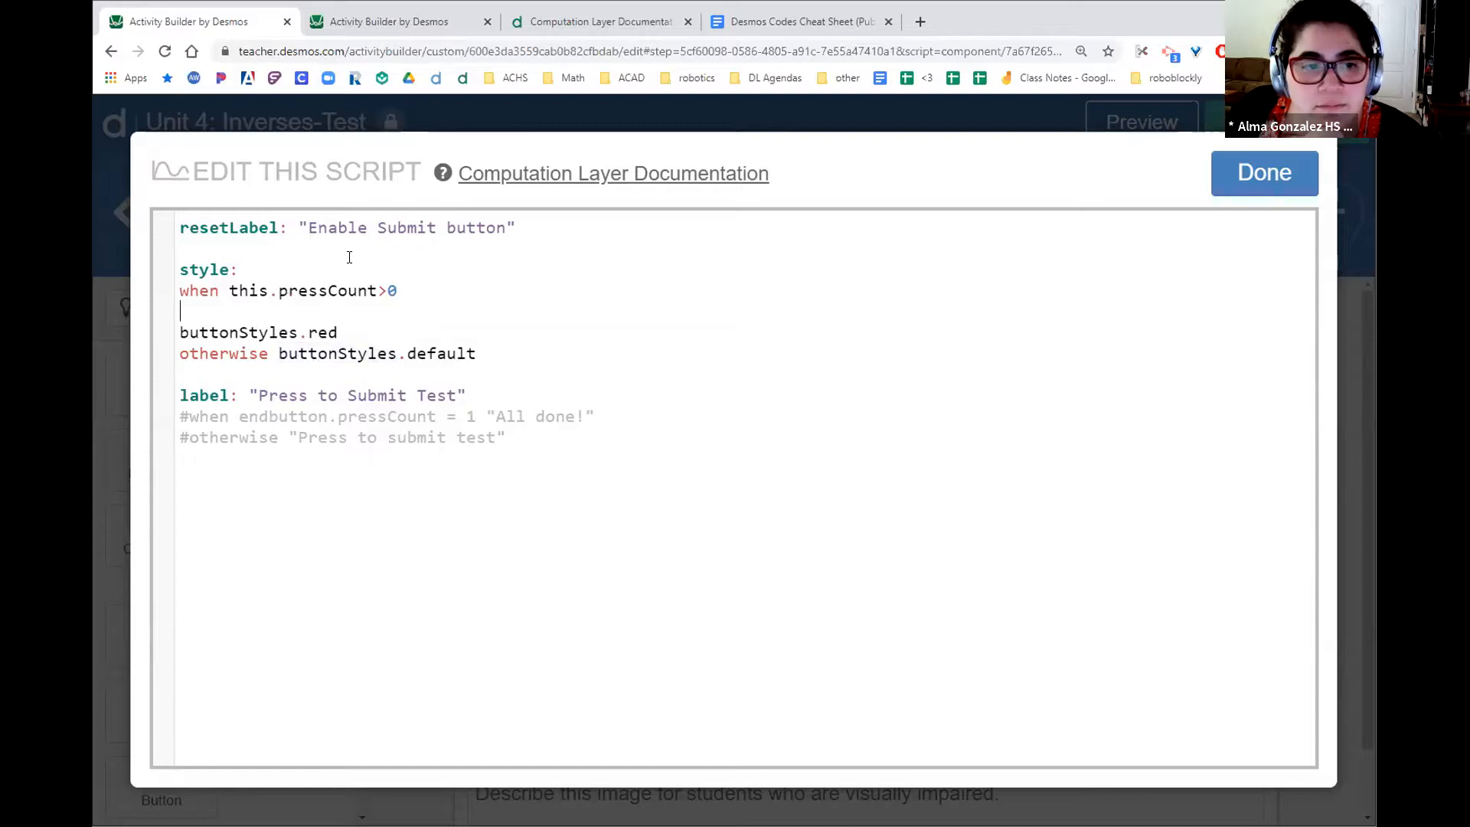
pyautogui.moveTo(230, 332); pyautogui.dragTo(498, 453)
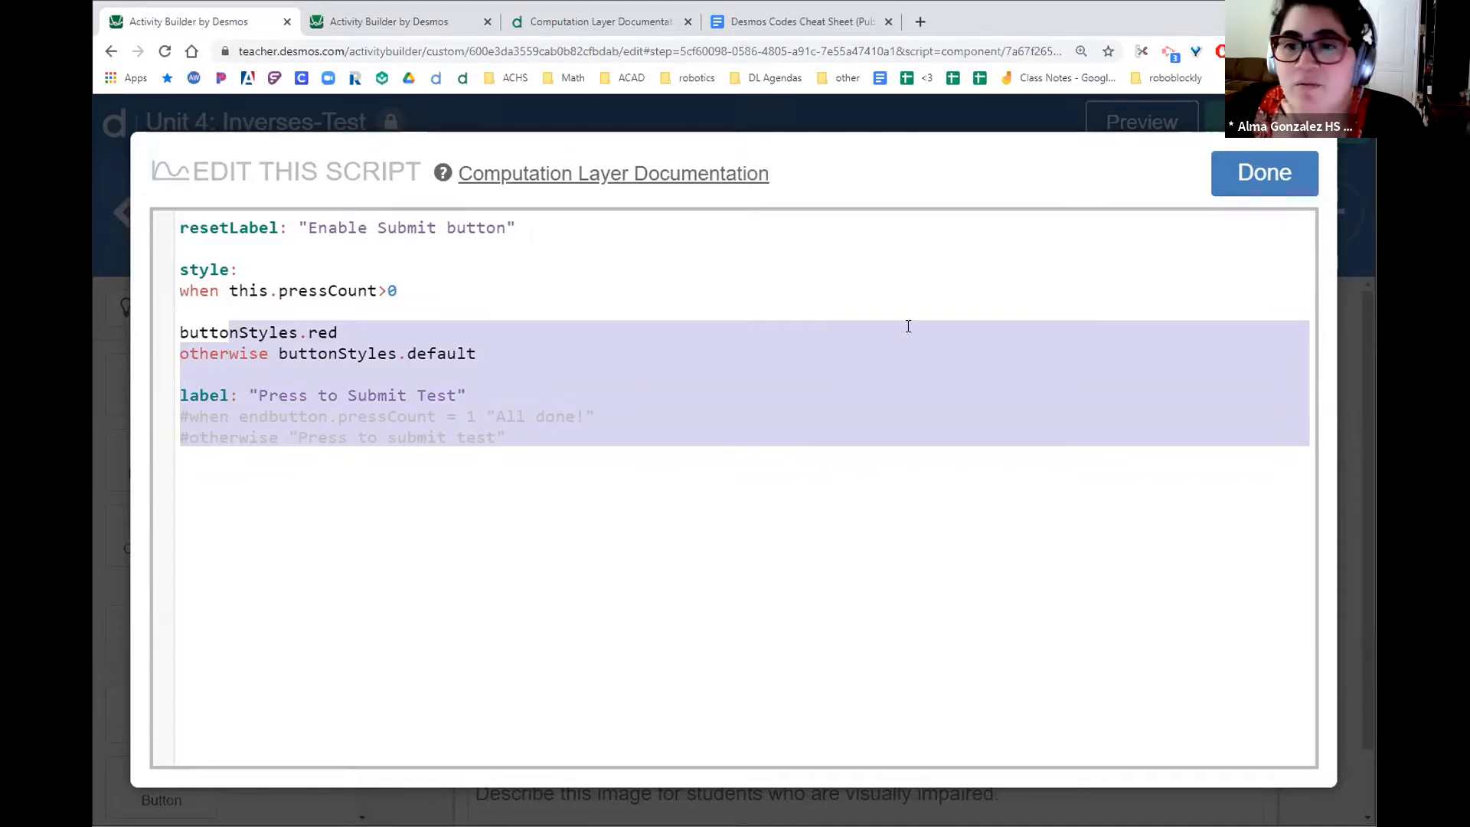
pyautogui.click(1264, 173)
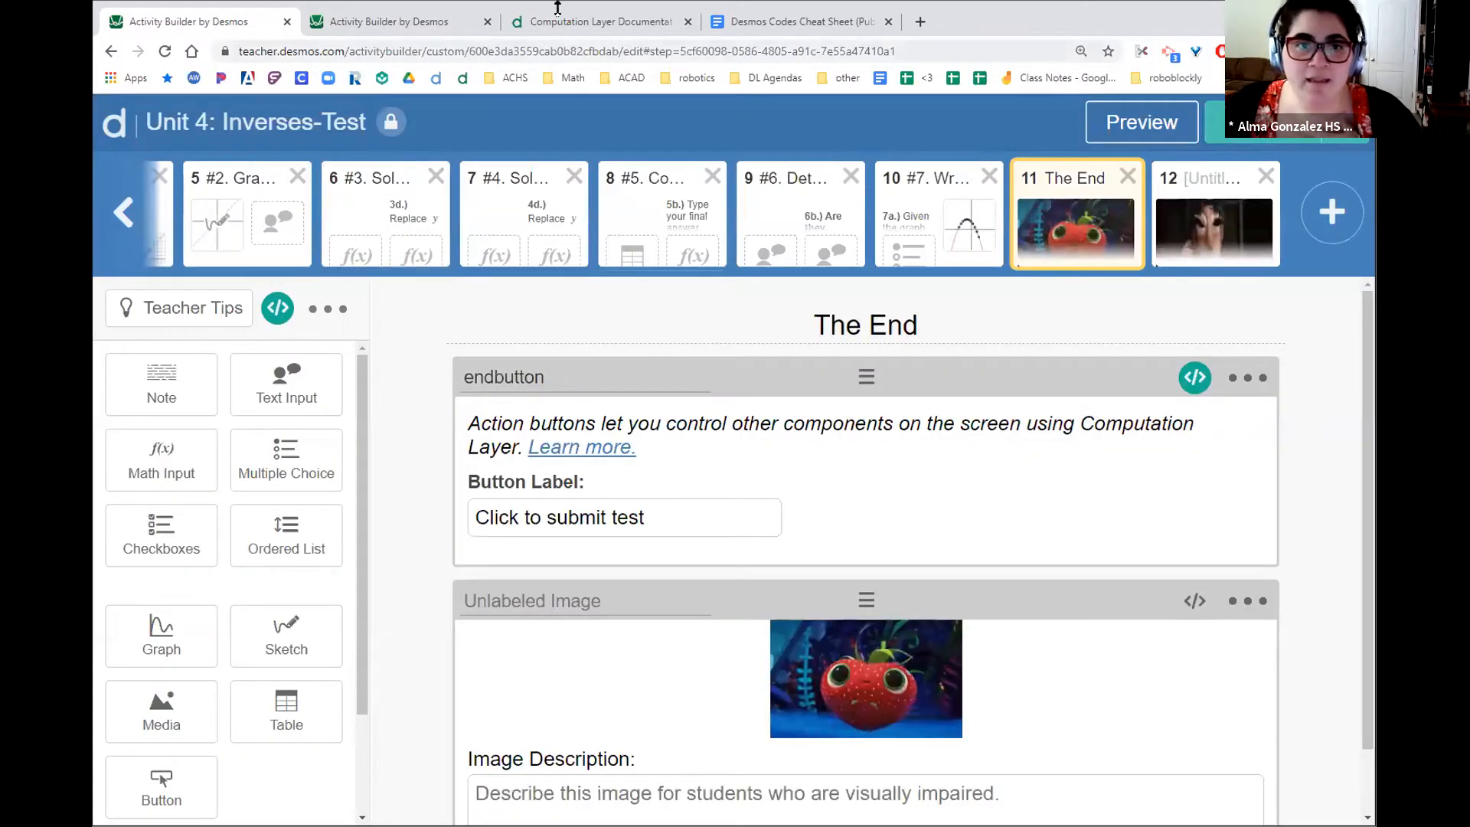
# - Close the inverses test editor and examine the choiceslide4 multiple-choice component on screen 3 of the Unit Circle activity
pyautogui.click(285, 21)
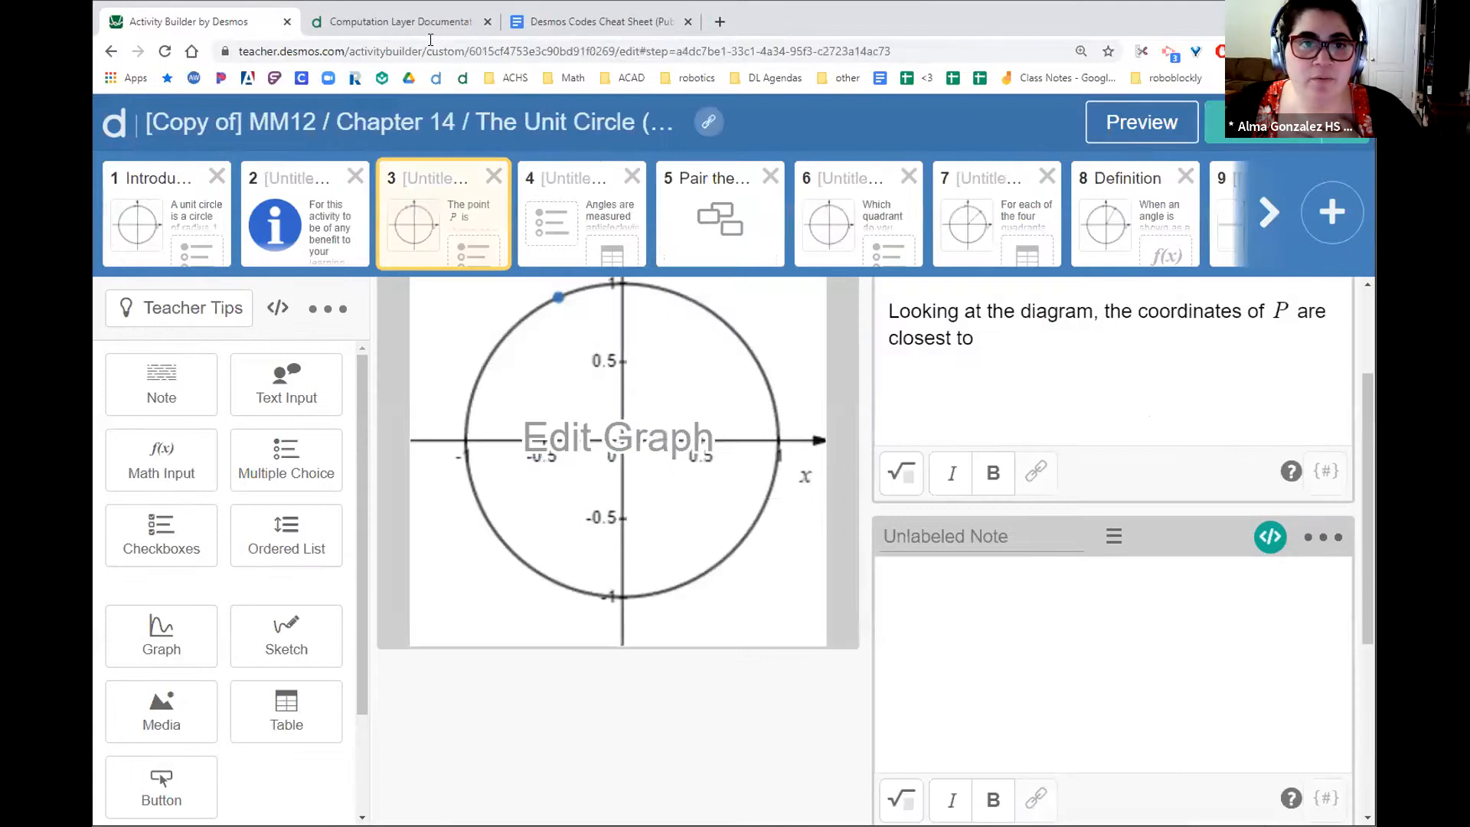
pyautogui.click(426, 27)
pyautogui.click(192, 21)
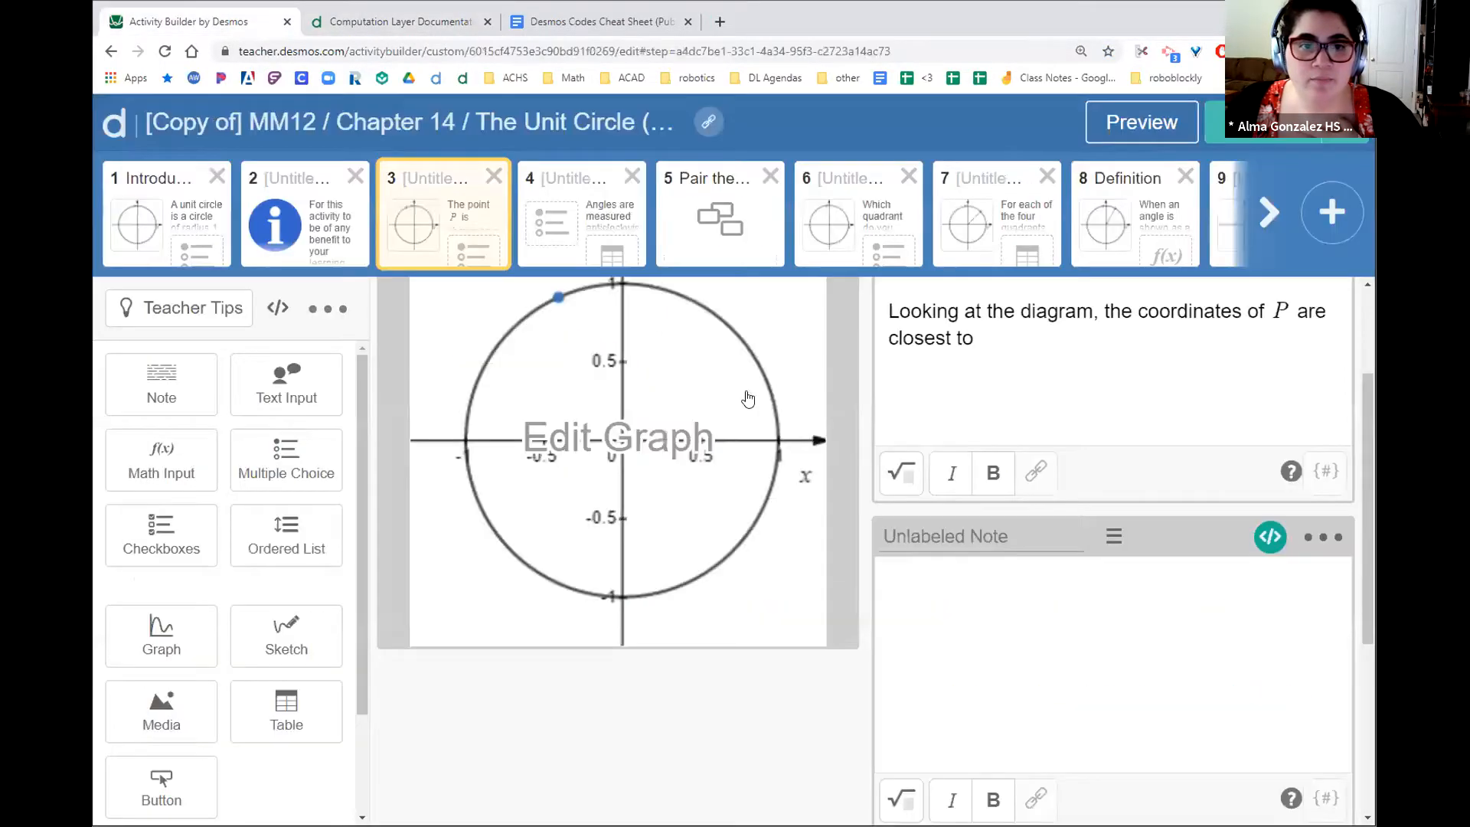
pyautogui.scroll(2, 827, 476)
pyautogui.scroll(-6, 918, 520)
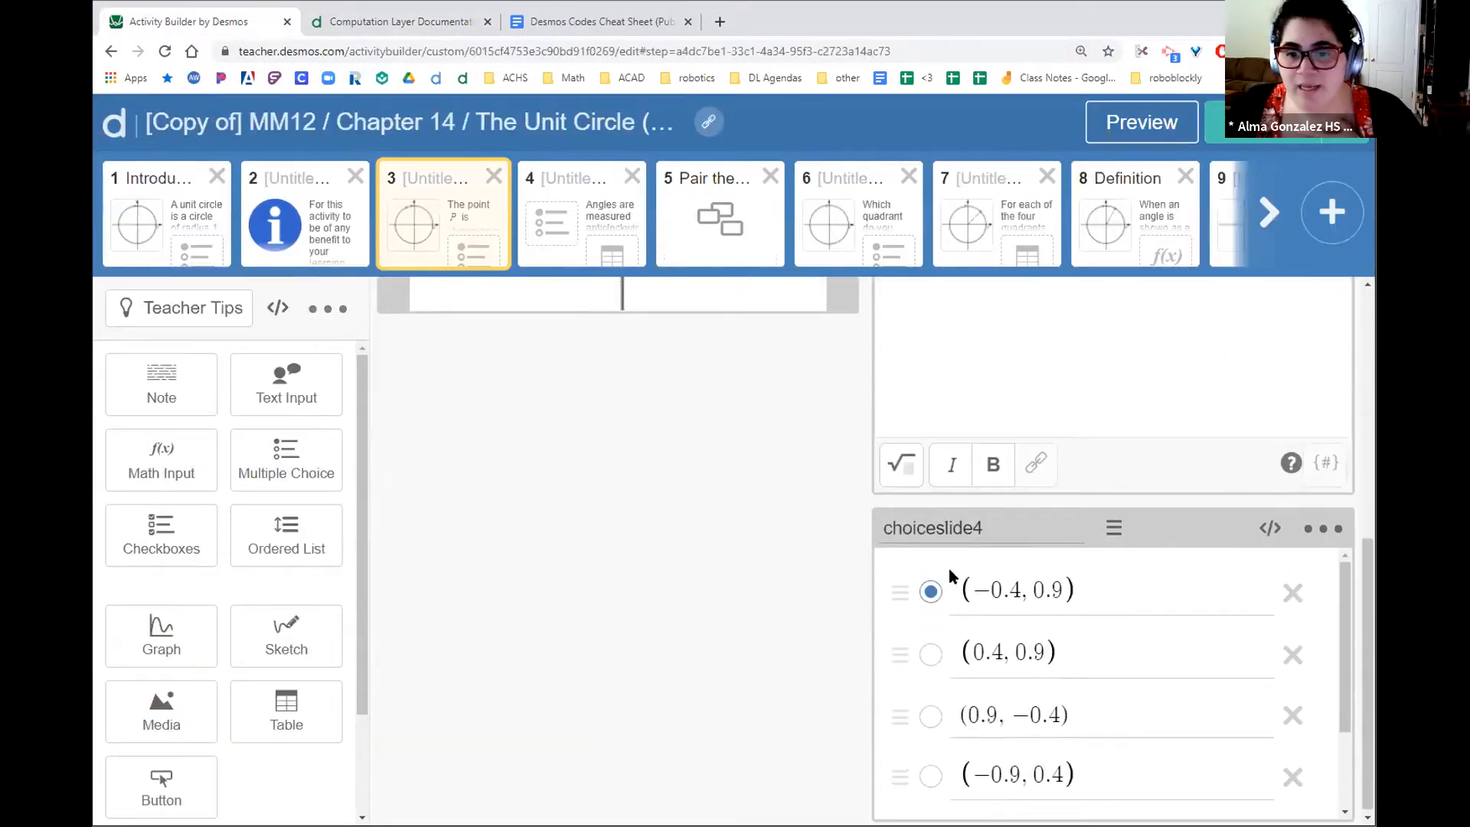
pyautogui.click(993, 534)
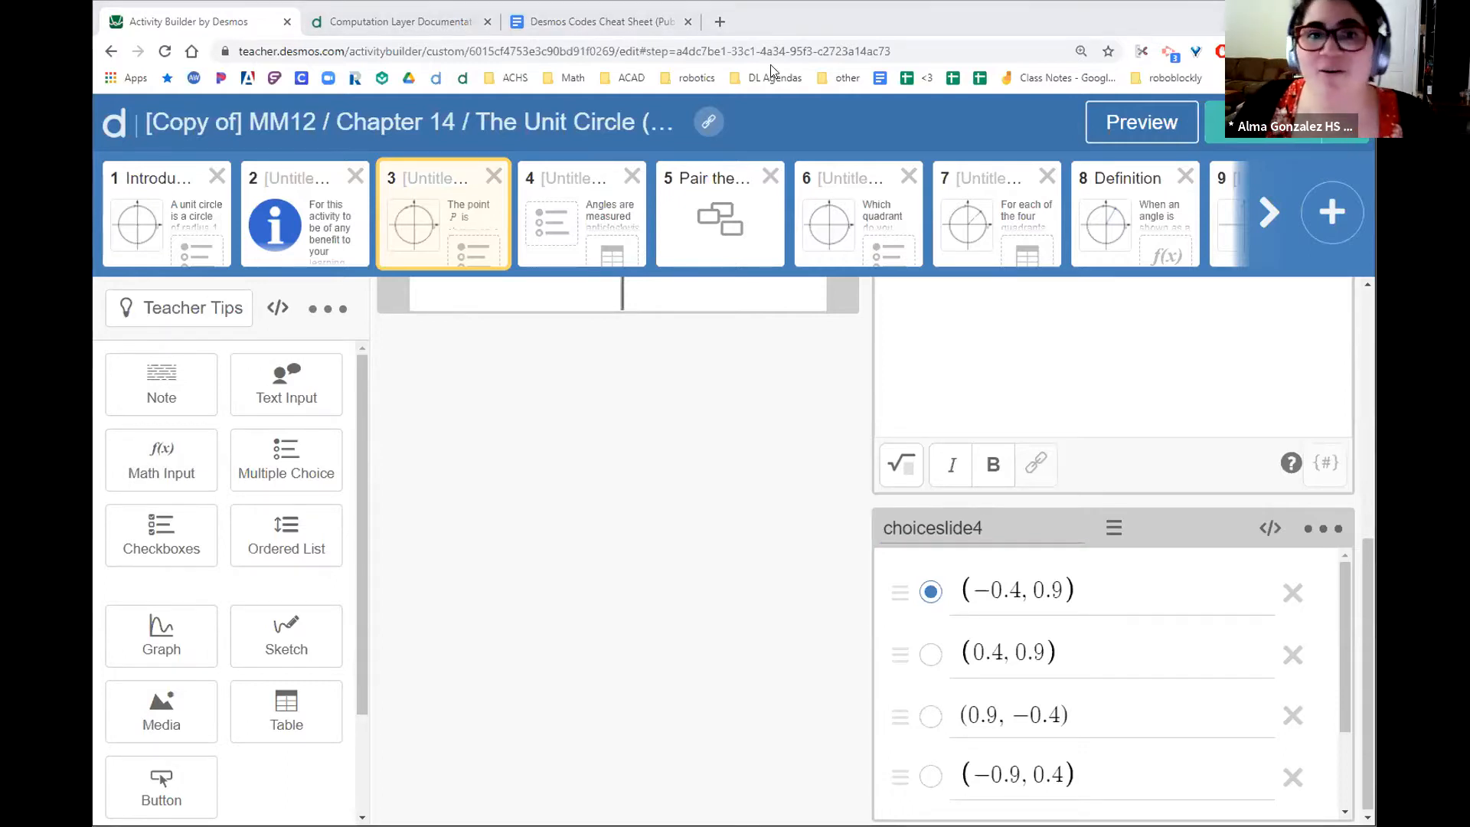
# - Open a new browser tab
pyautogui.click(720, 21)
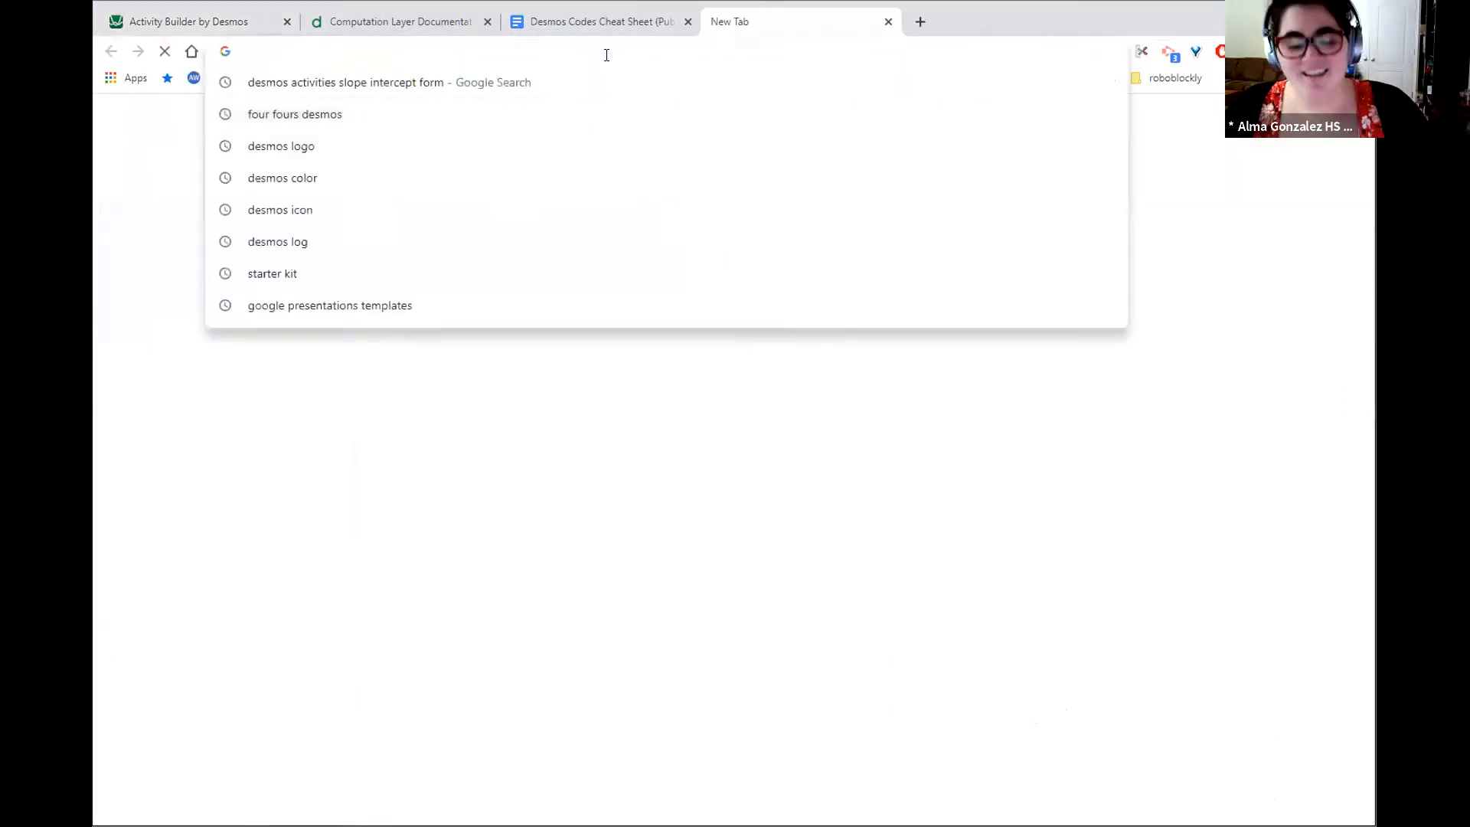